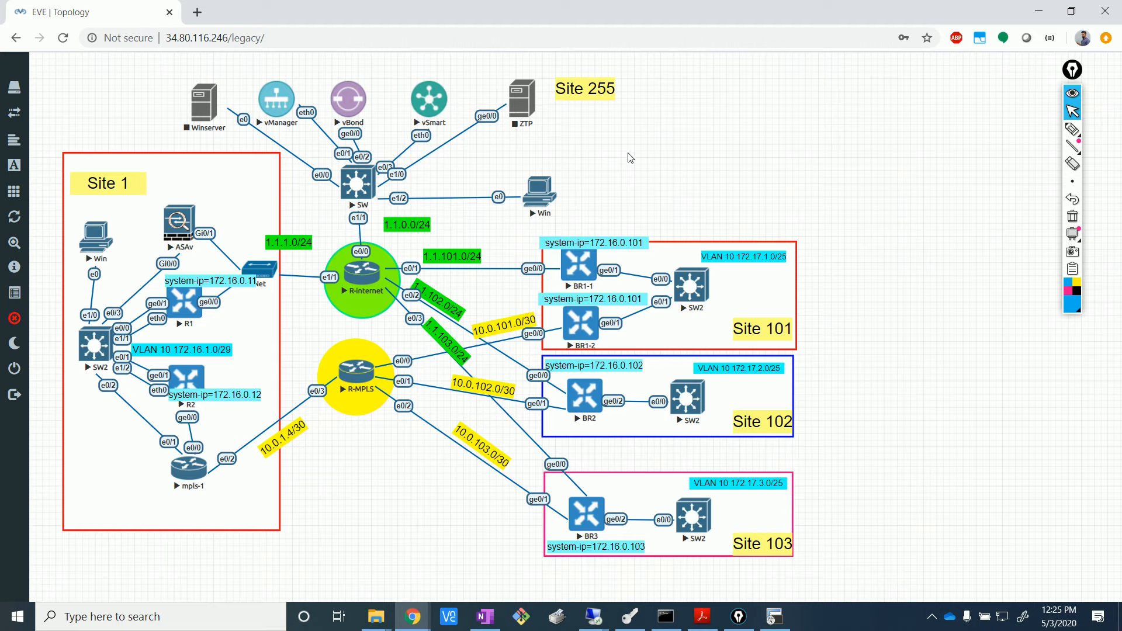
# - Leave the EVE-NG topology as is and bring up the vManage dashboard remote-desktop session
pyautogui.moveTo(182, 411); pyautogui.dragTo(185, 358)
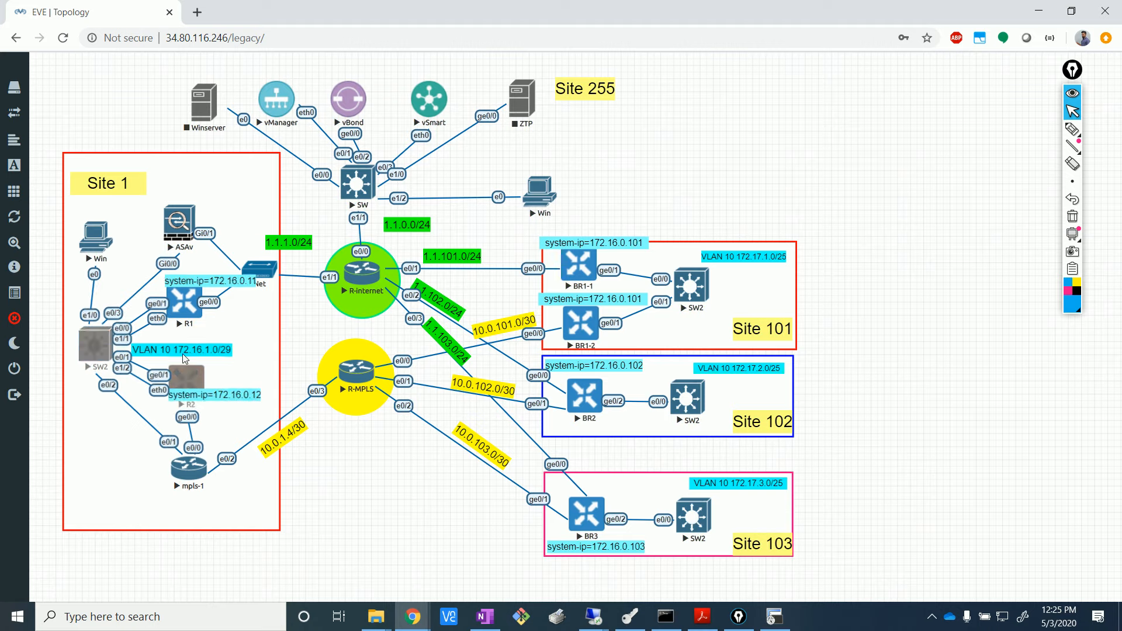
pyautogui.click(185, 359)
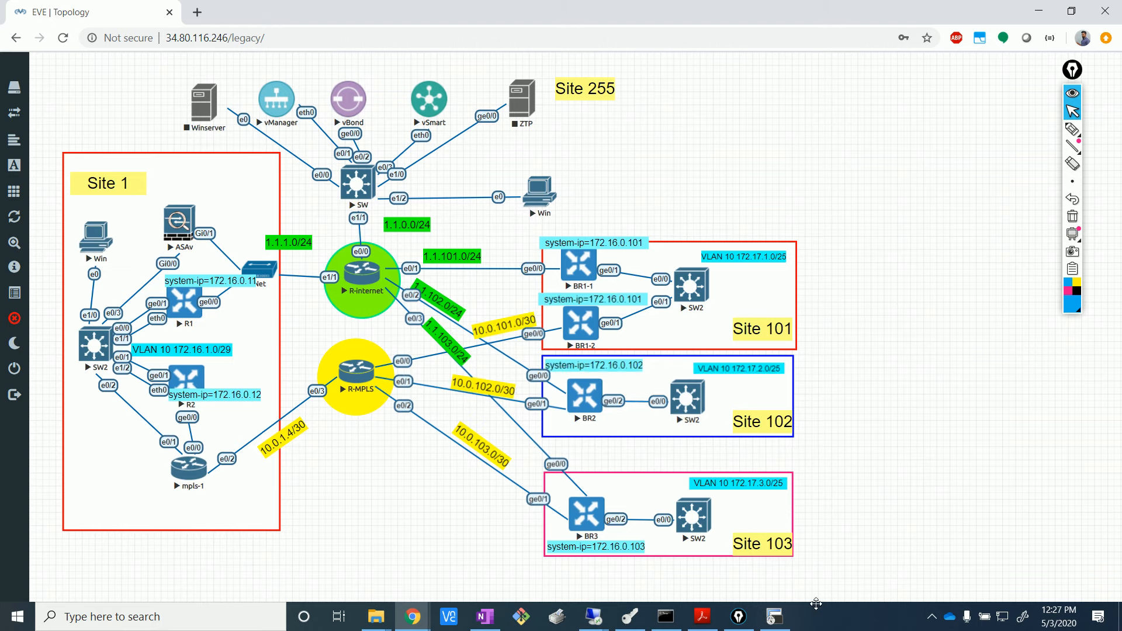
pyautogui.click(594, 619)
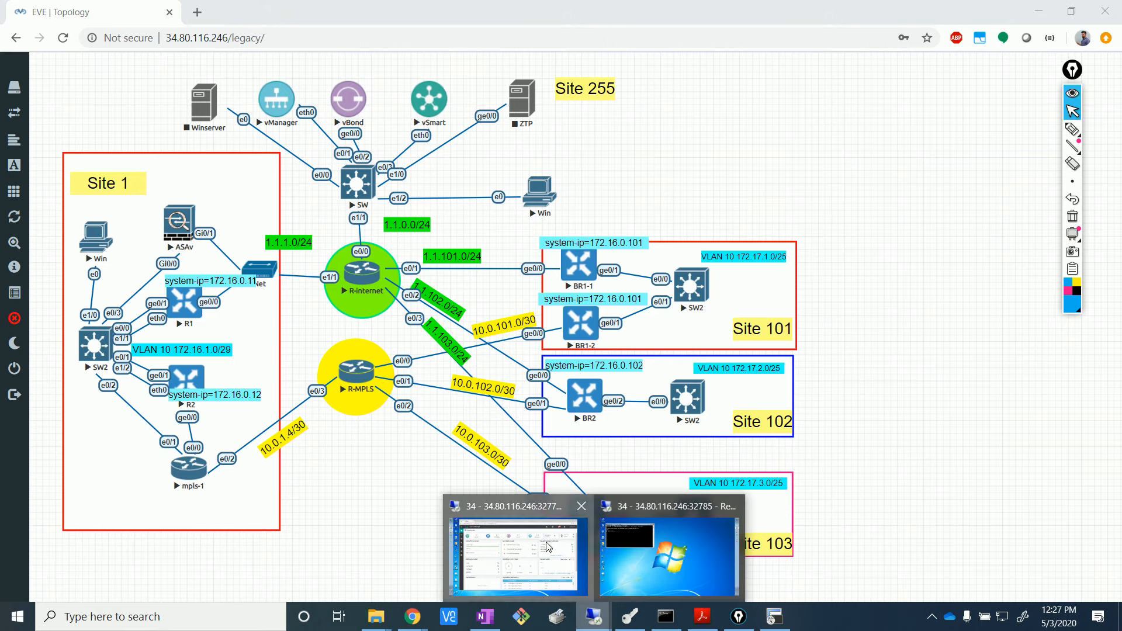
pyautogui.click(517, 555)
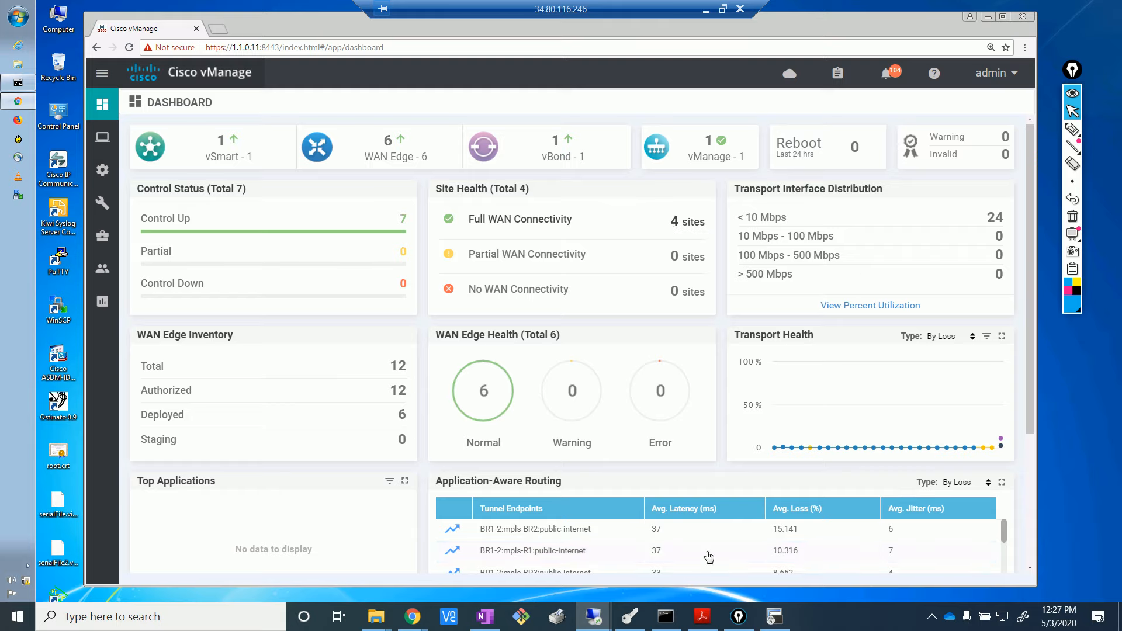
# - Check the EVE topology window, then return to the vManage dashboard remote session
pyautogui.moveTo(413, 617)
pyautogui.click(364, 561)
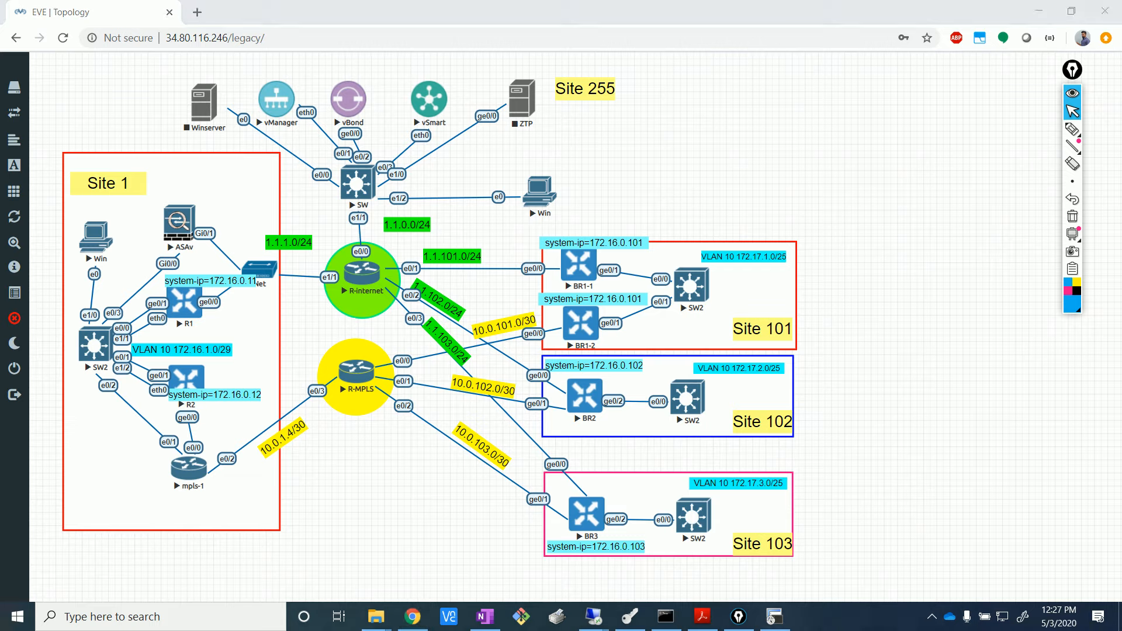
pyautogui.click(837, 174)
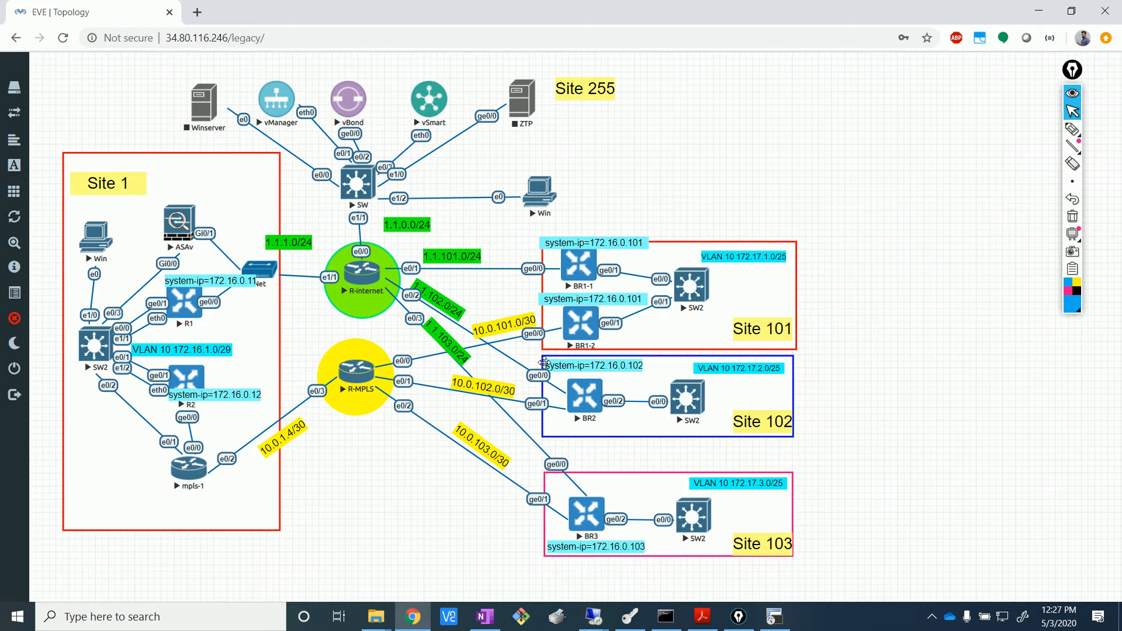
pyautogui.click(594, 617)
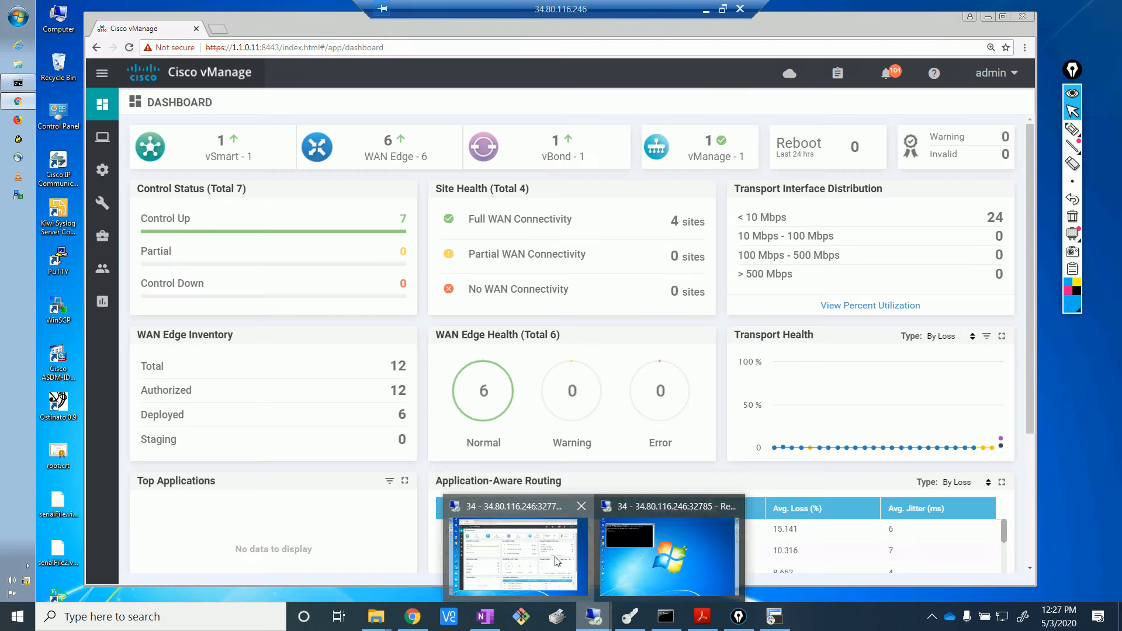
pyautogui.click(520, 544)
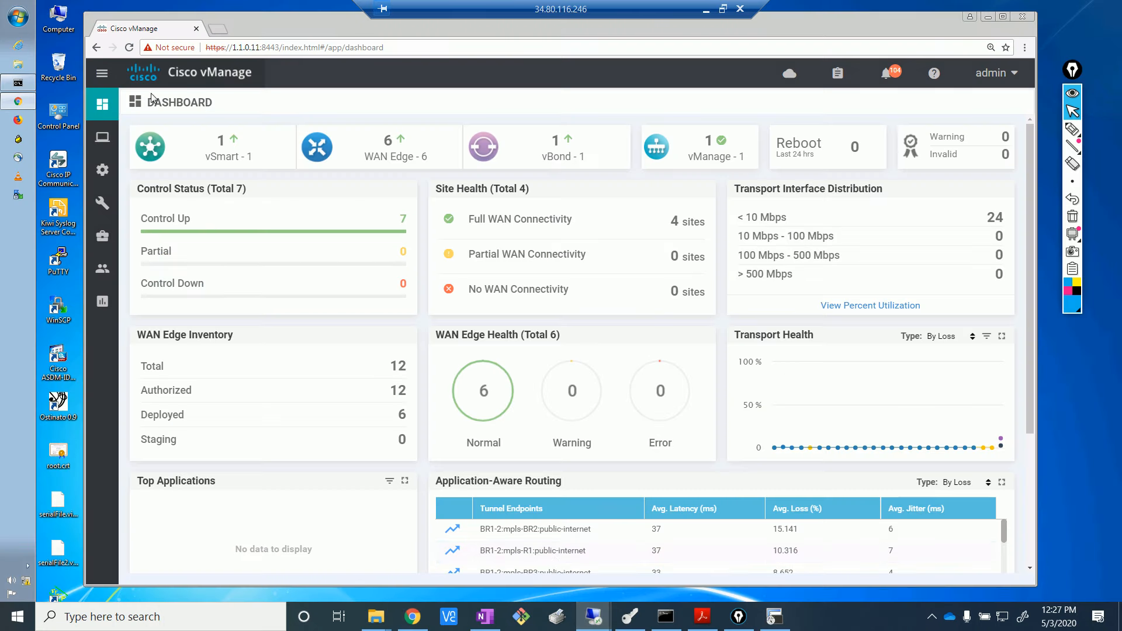
# - Go to Configuration > Templates and show the Feature templates list
pyautogui.moveTo(105, 170)
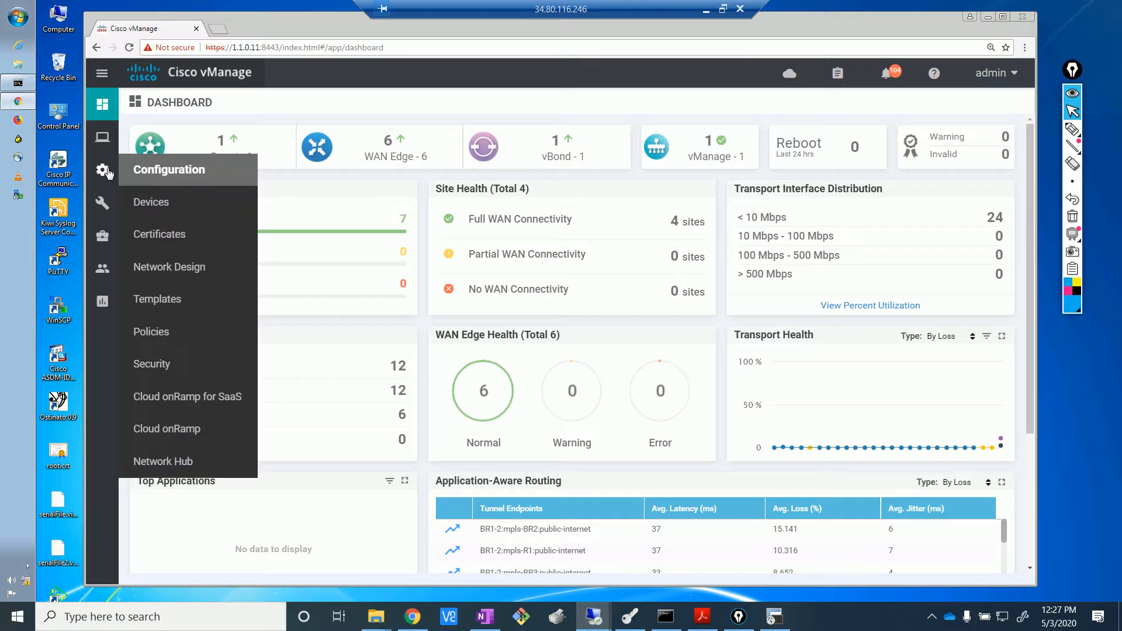
pyautogui.click(193, 304)
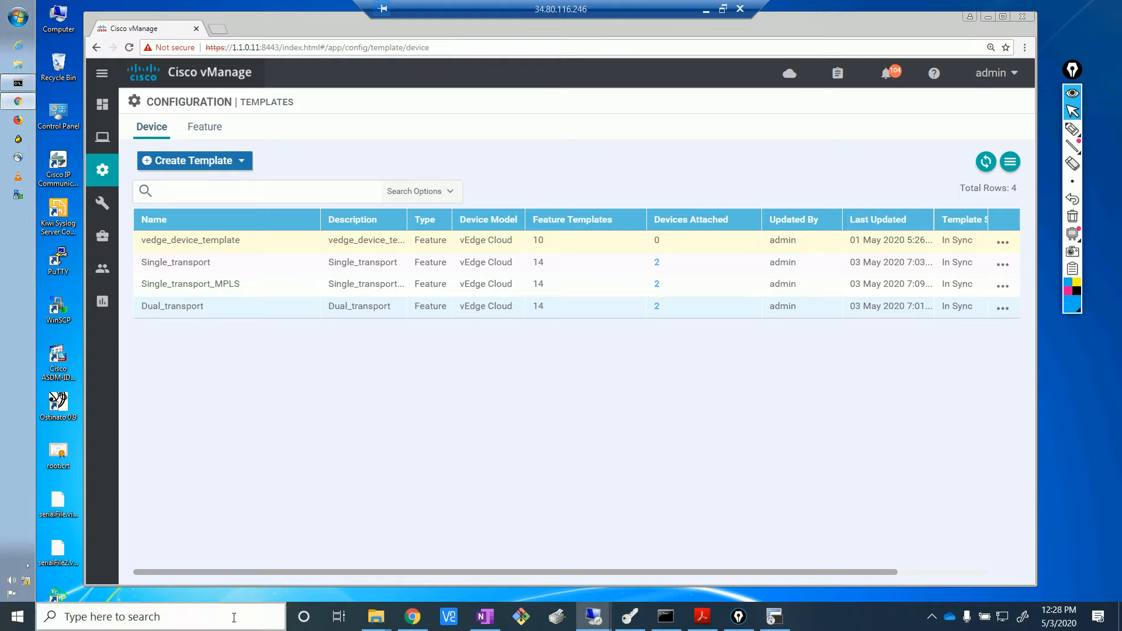
pyautogui.click(209, 131)
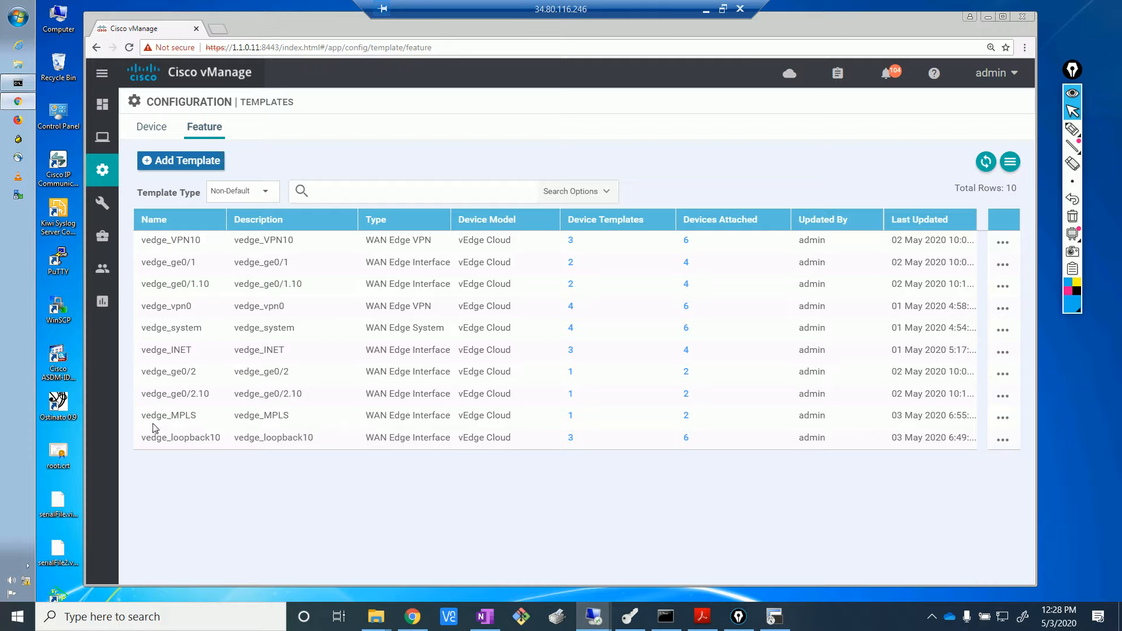
# - Highlight the vedge_MPLS template row and name in the feature templates list
pyautogui.moveTo(138, 419); pyautogui.dragTo(769, 509)
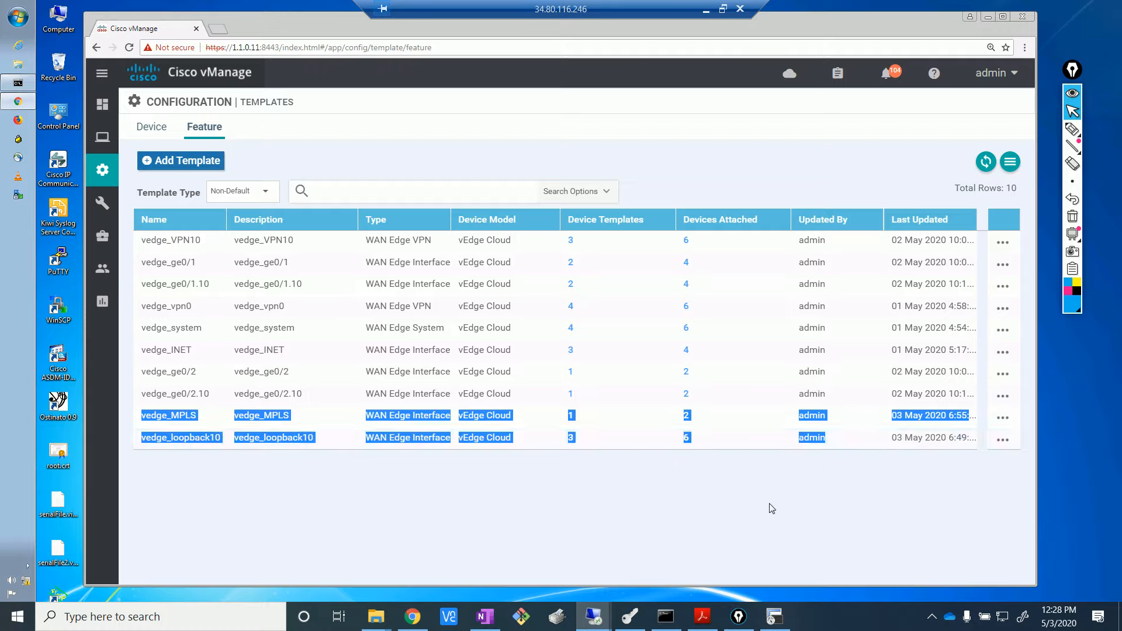
pyautogui.click(769, 508)
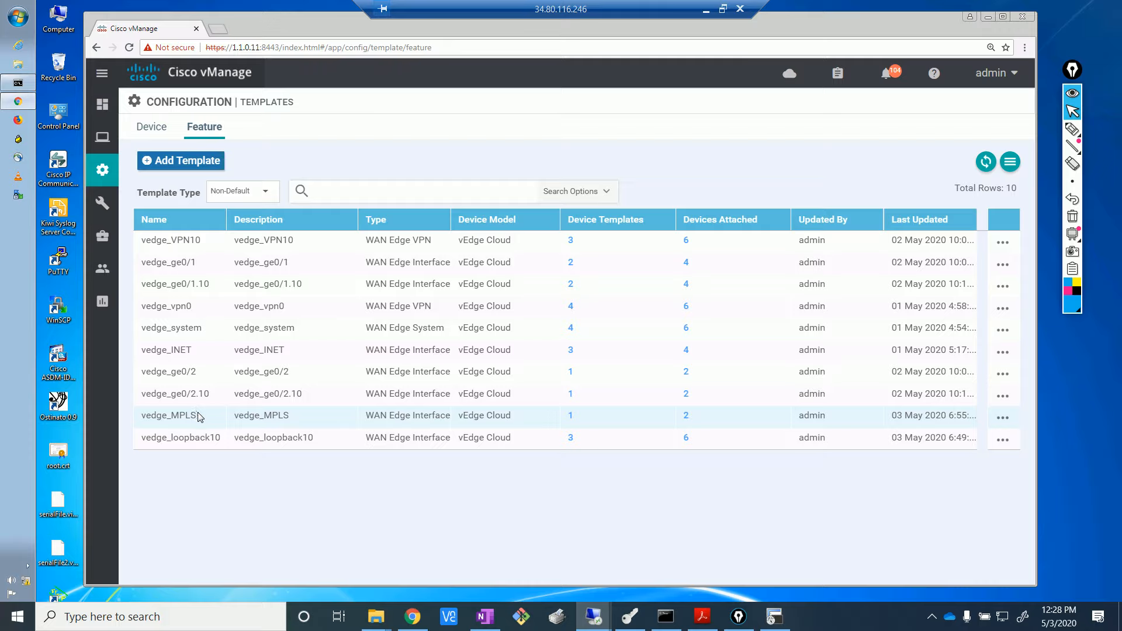
pyautogui.moveTo(198, 416); pyautogui.dragTo(143, 416)
pyautogui.click(384, 517)
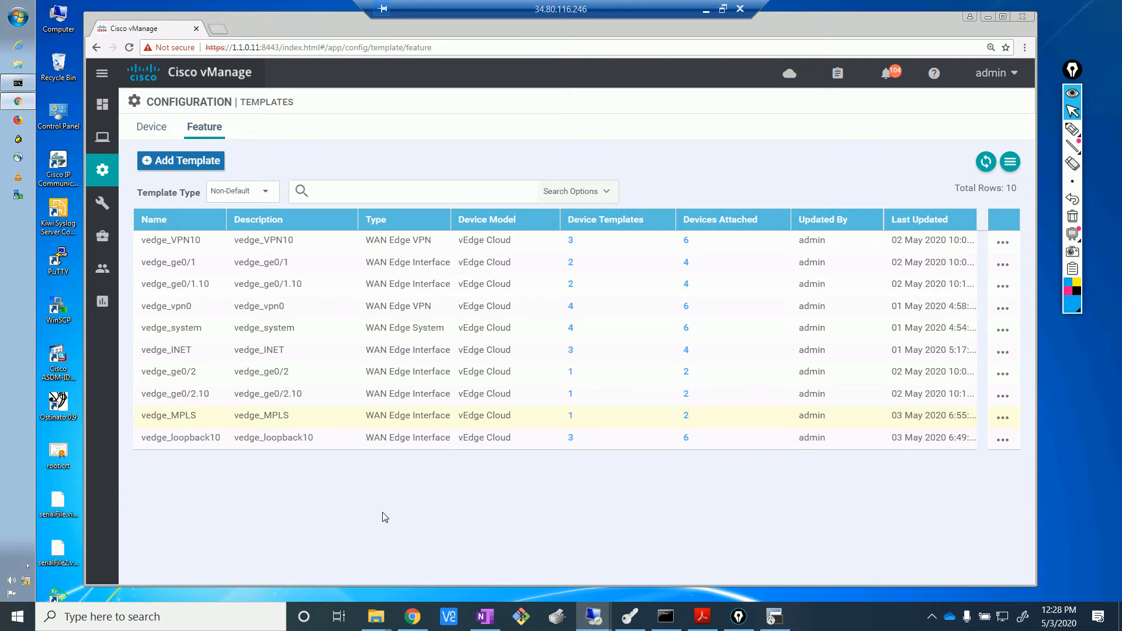
# - Compare with the EVE topology, point out vedge_MPLS and vedge_loopback10, then list device templates
pyautogui.click(413, 615)
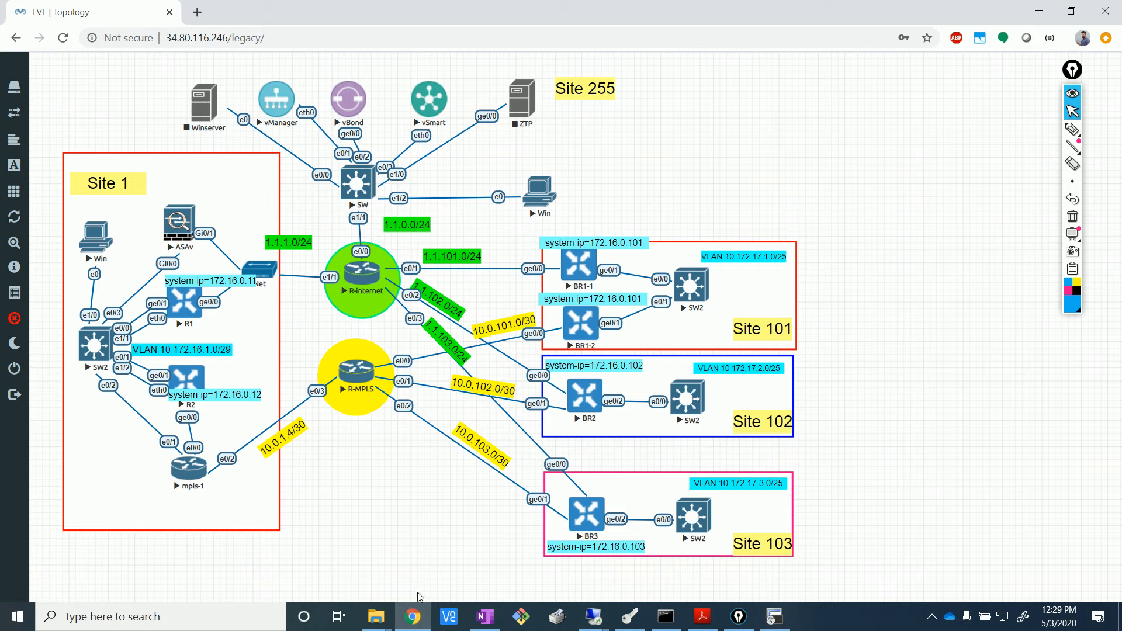
pyautogui.moveTo(594, 617)
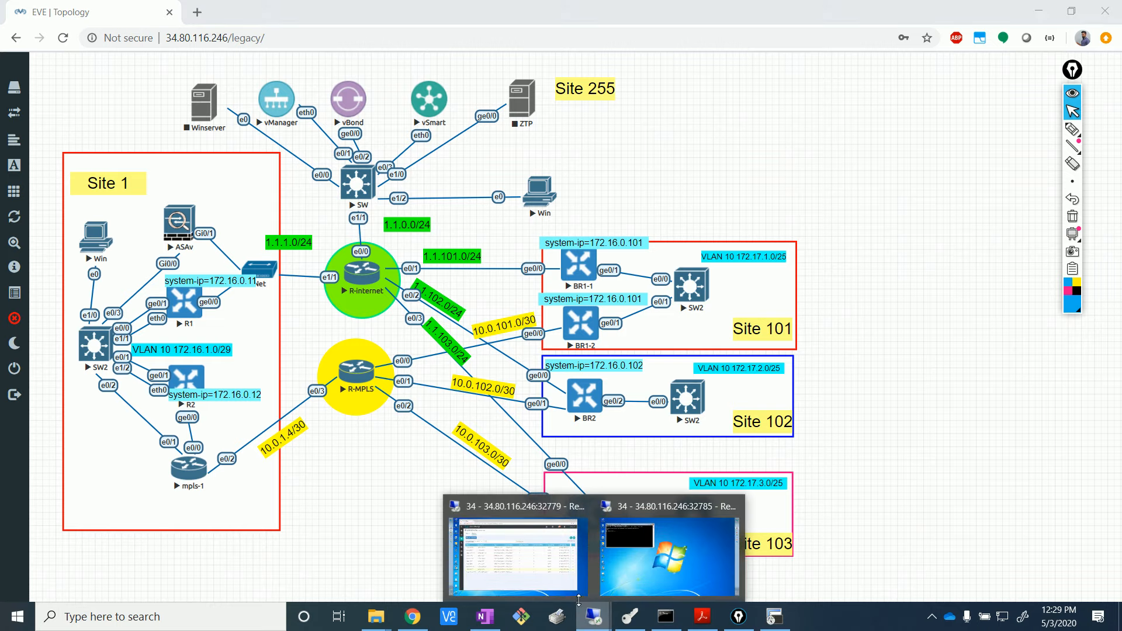
pyautogui.click(515, 555)
pyautogui.moveTo(201, 419); pyautogui.dragTo(153, 418)
pyautogui.moveTo(222, 438); pyautogui.dragTo(156, 438)
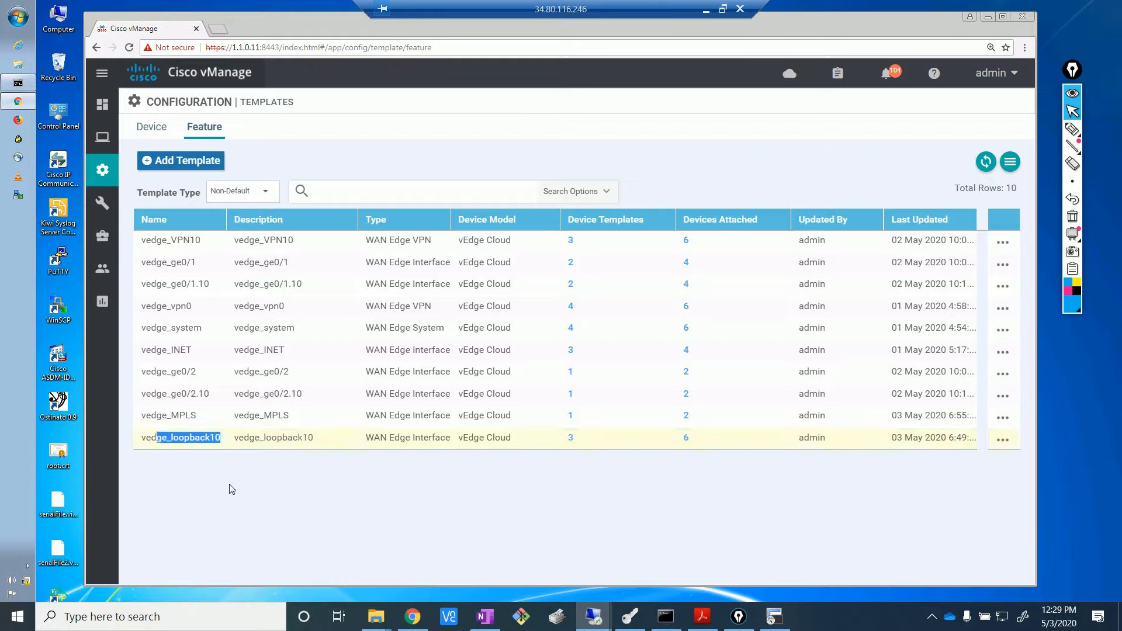
pyautogui.click(232, 487)
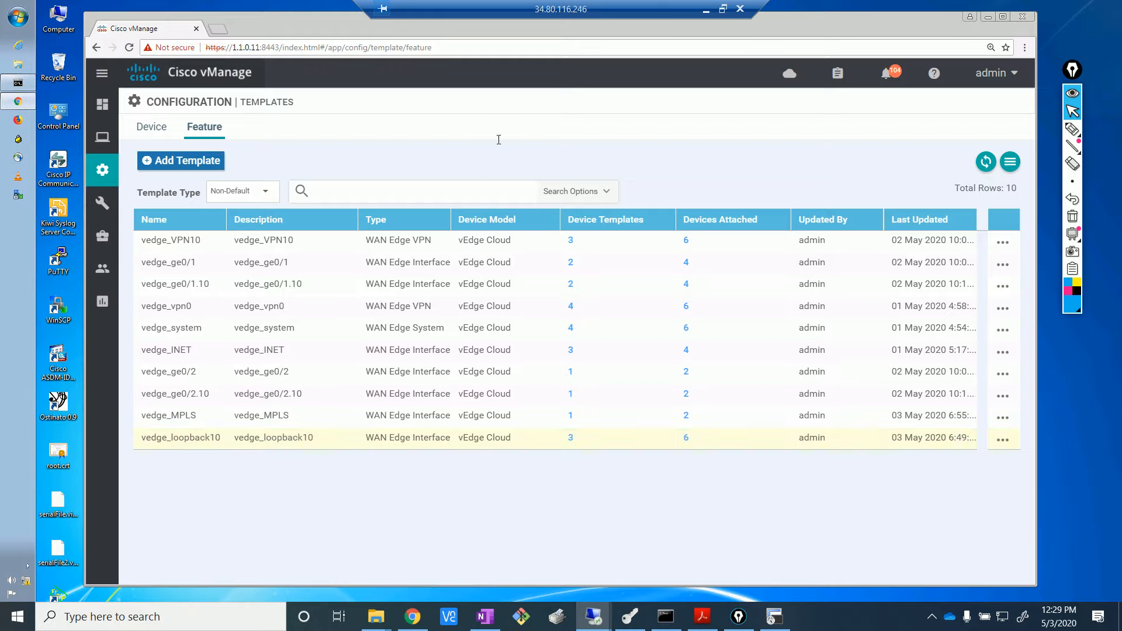
pyautogui.click(153, 129)
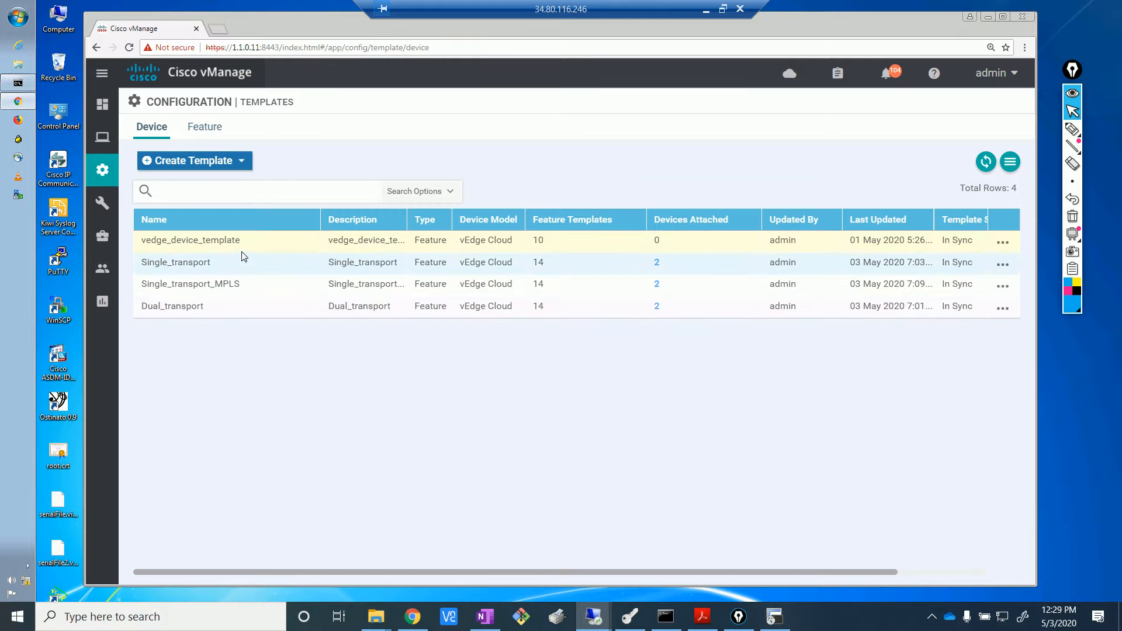
# - Point out vedge_device_template and its 10 feature templates, then return to the EVE topology
pyautogui.moveTo(239, 242); pyautogui.dragTo(142, 244)
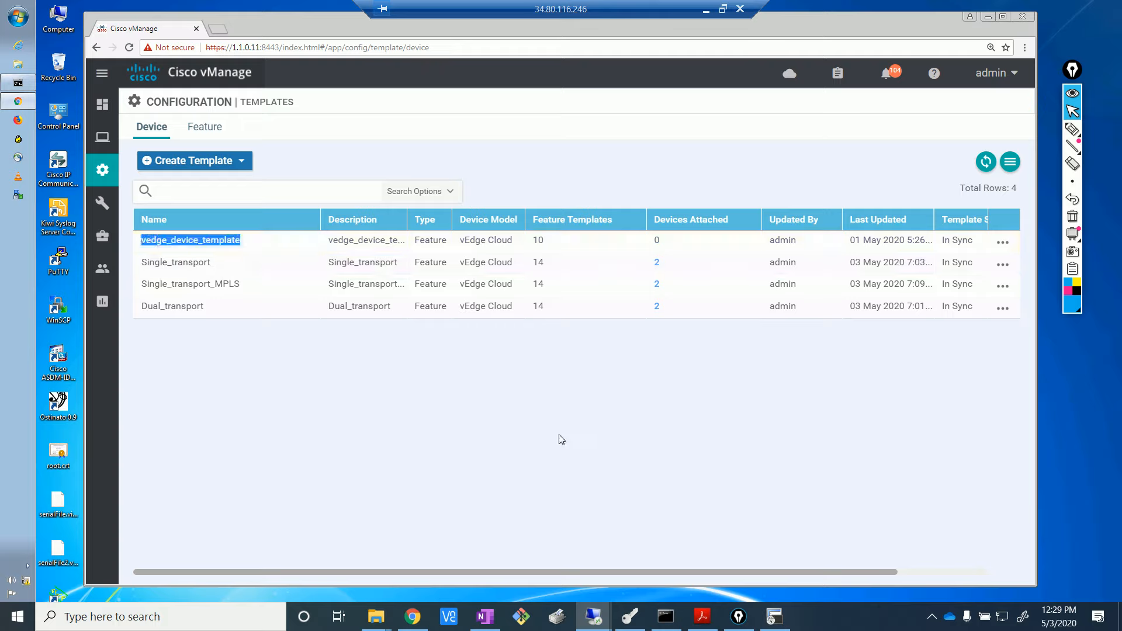
pyautogui.click(526, 243)
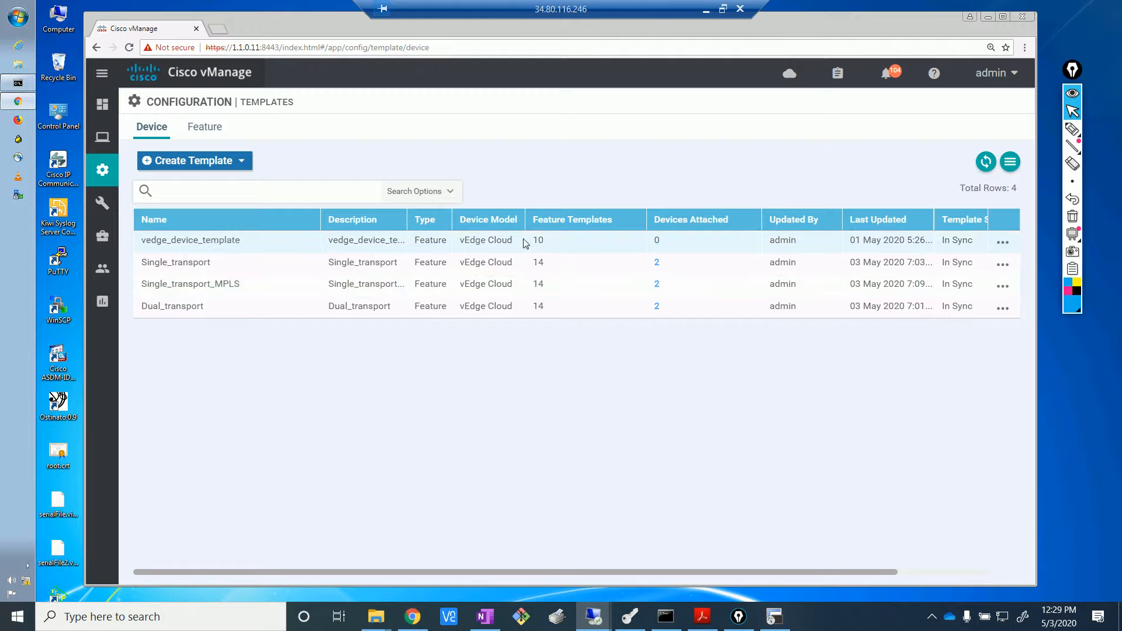
pyautogui.doubleClick(536, 240)
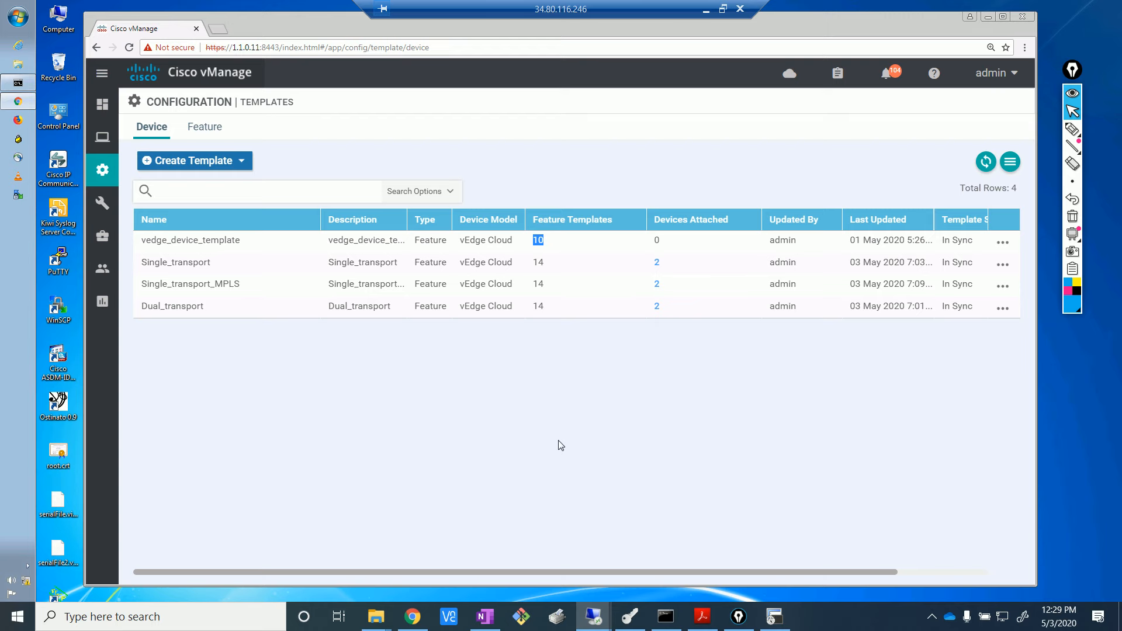
pyautogui.click(422, 619)
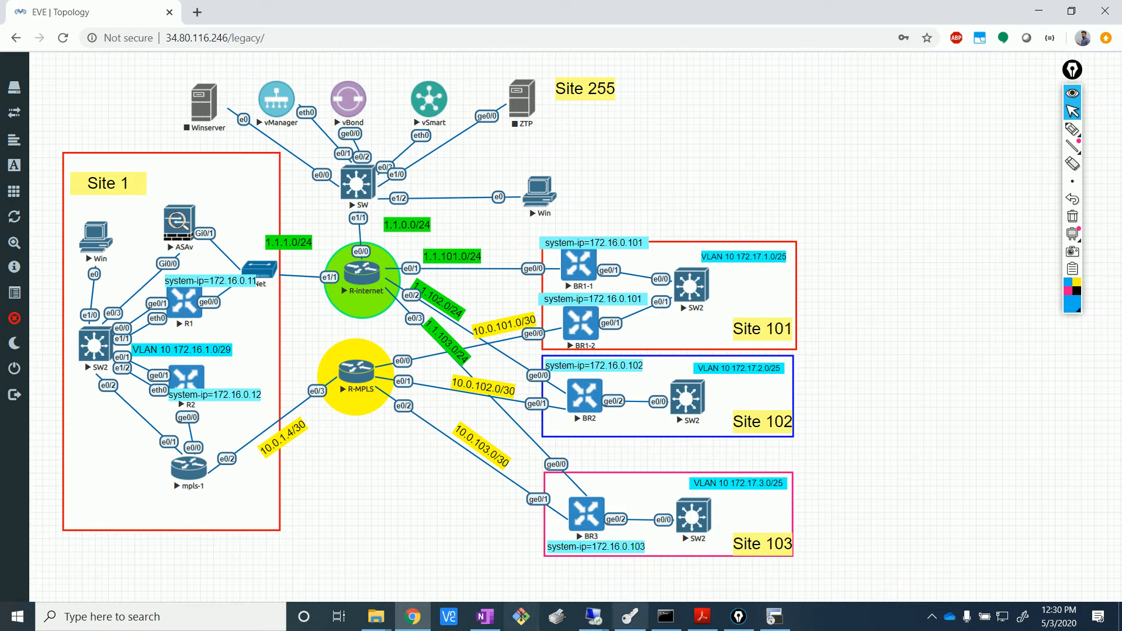
# - Point out the vedge_device_template and Single_transport templates, then switch to the EVE topology
pyautogui.click(593, 616)
pyautogui.click(528, 561)
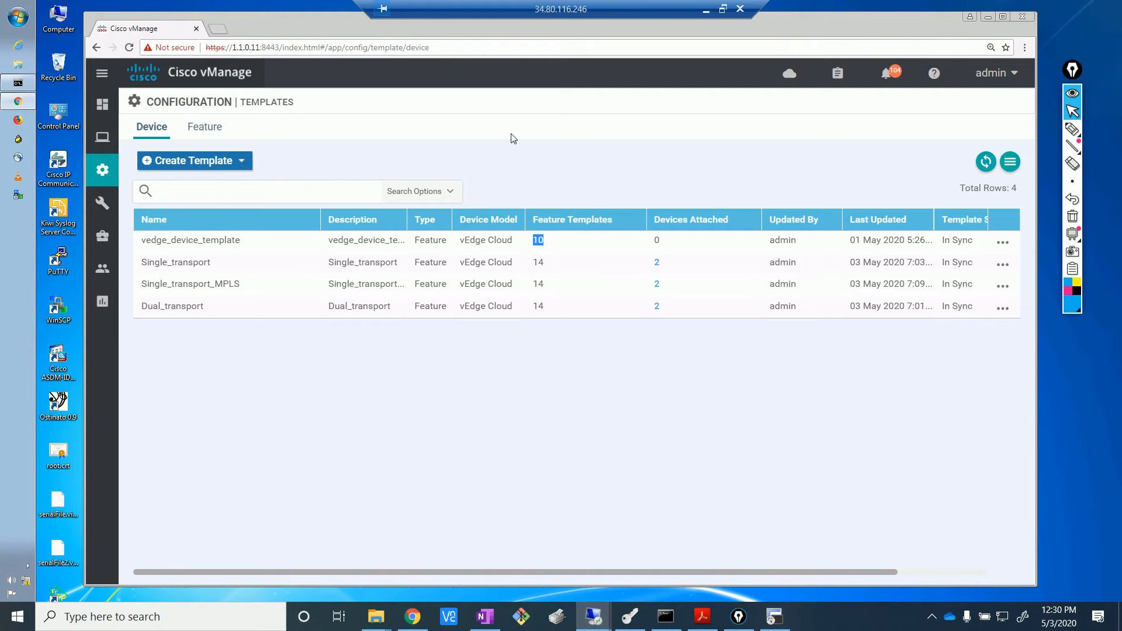
pyautogui.doubleClick(196, 240)
pyautogui.click(195, 236)
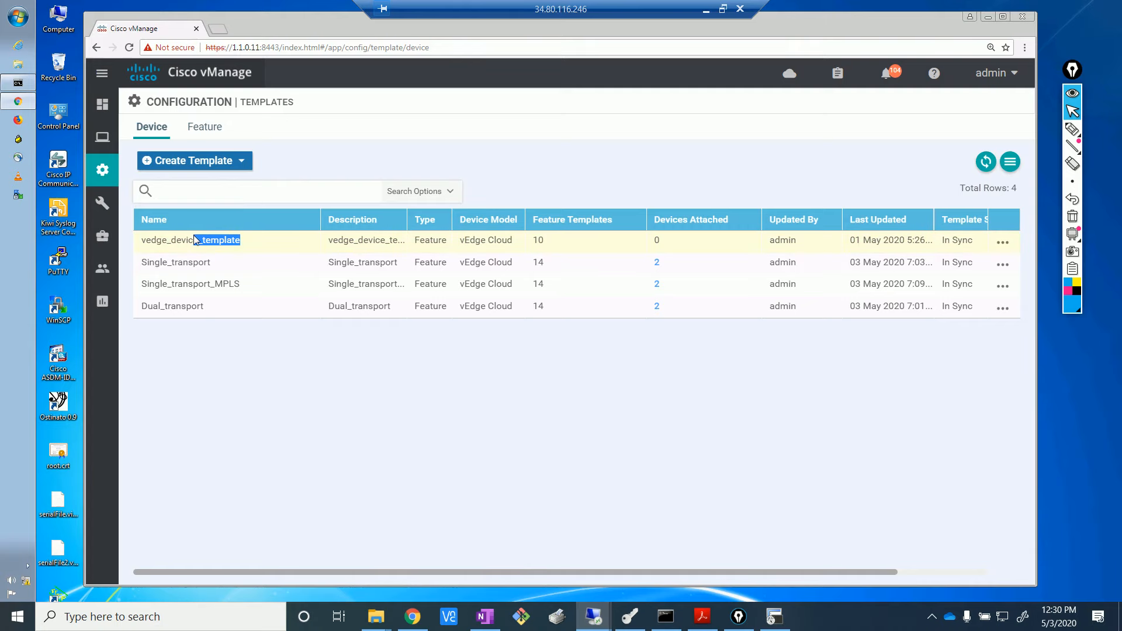
pyautogui.click(233, 284)
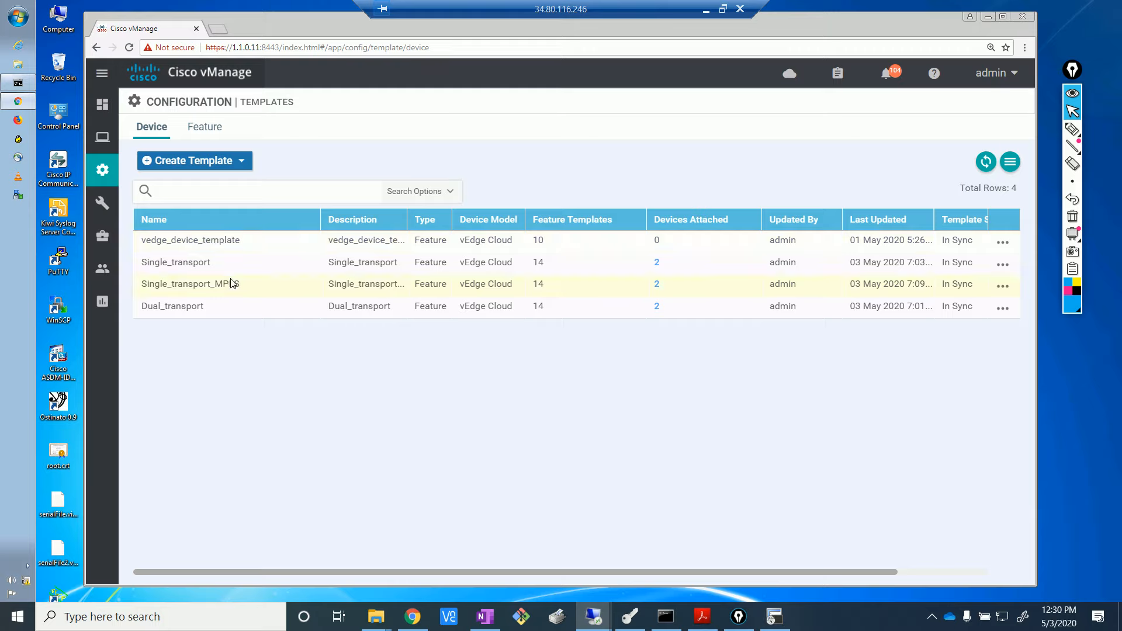
pyautogui.moveTo(213, 266); pyautogui.dragTo(141, 263)
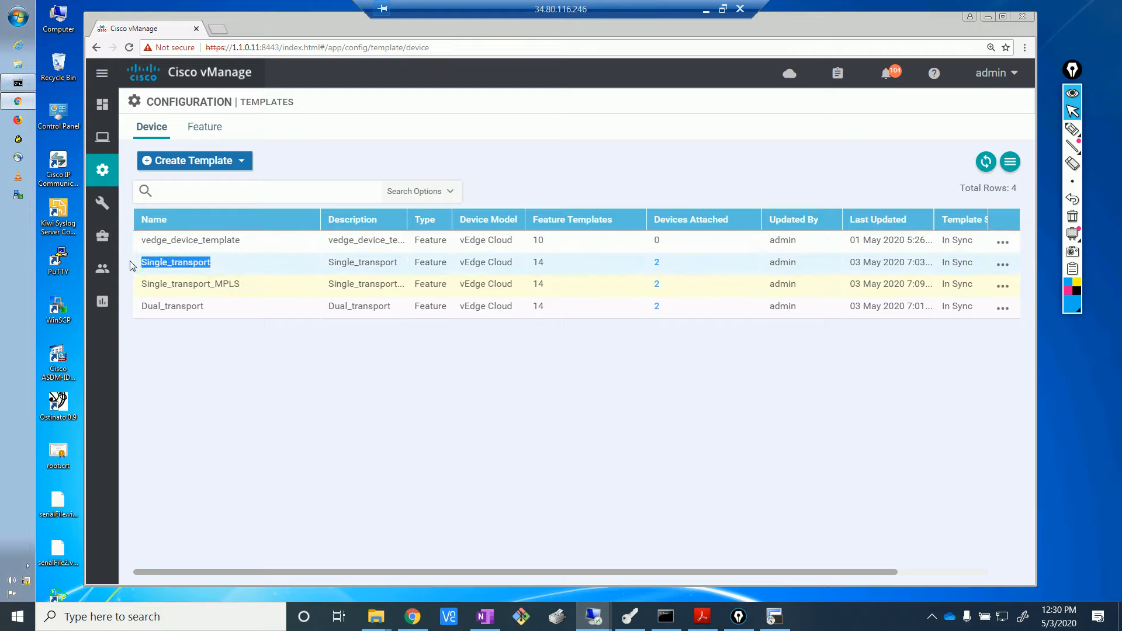
pyautogui.click(202, 381)
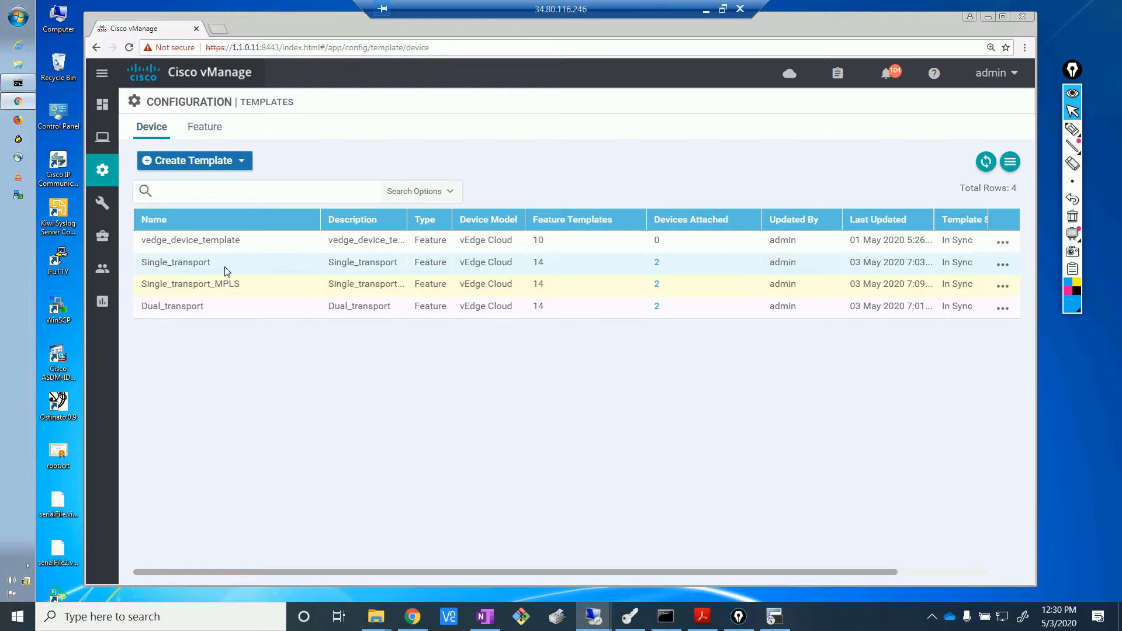
pyautogui.click(413, 617)
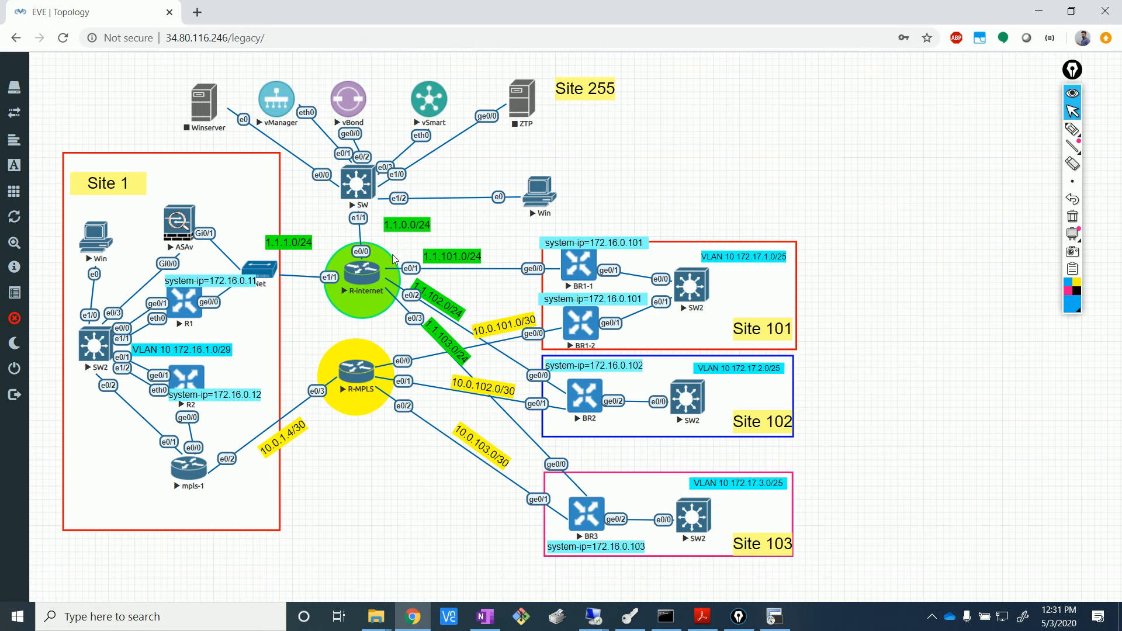
# - Point out the Dual_transport device template, then go back to the EVE-NG topology
pyautogui.click(593, 617)
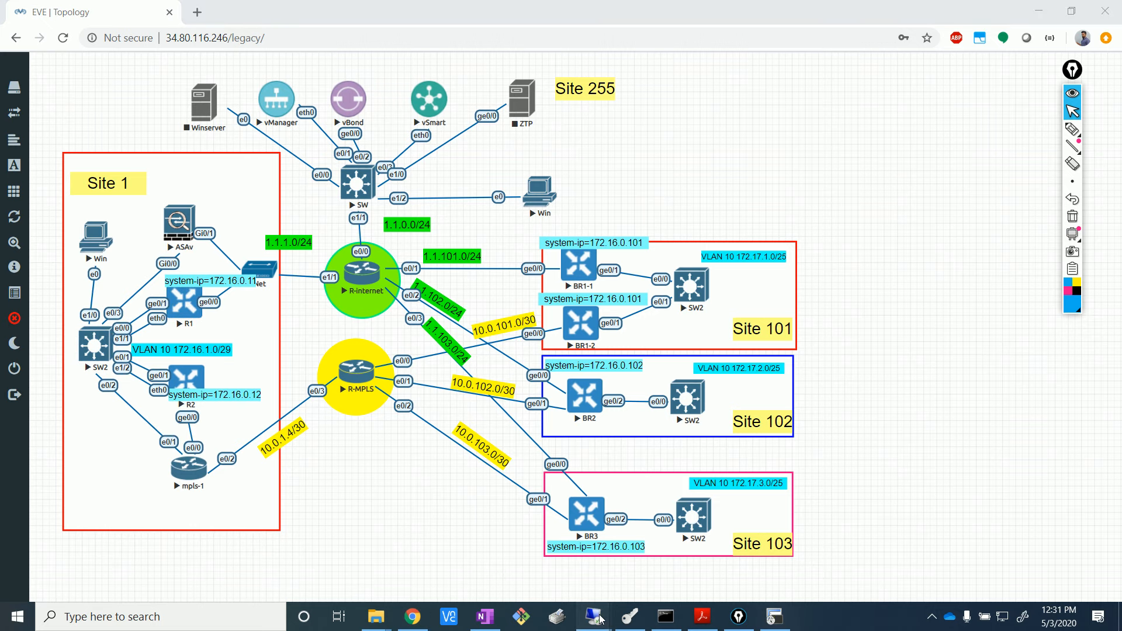
pyautogui.click(552, 579)
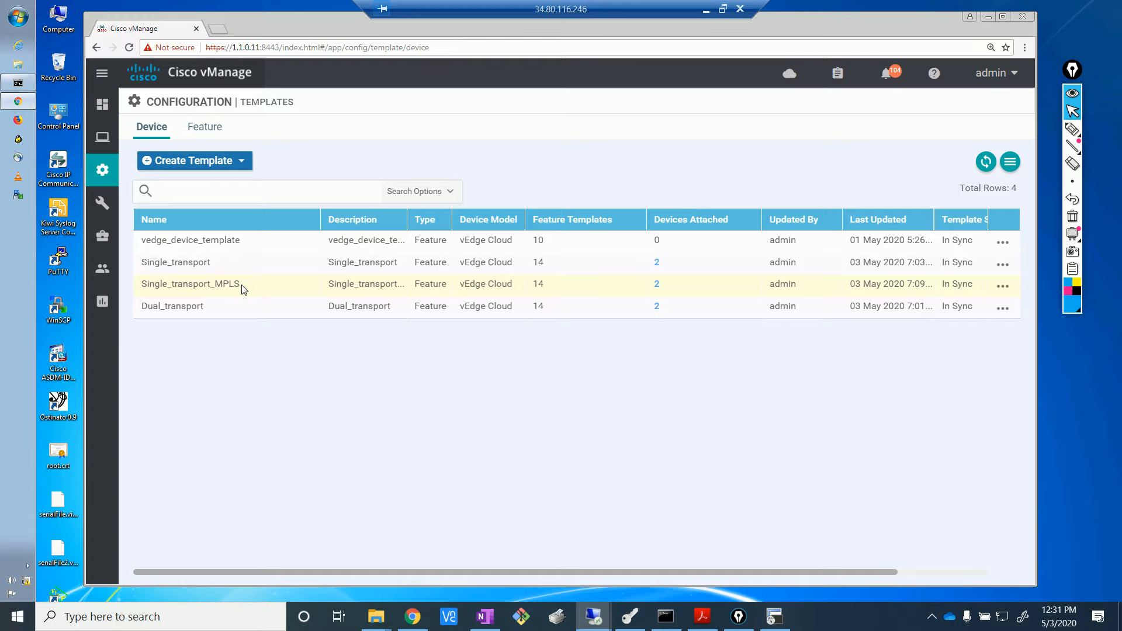
pyautogui.moveTo(221, 309); pyautogui.dragTo(132, 313)
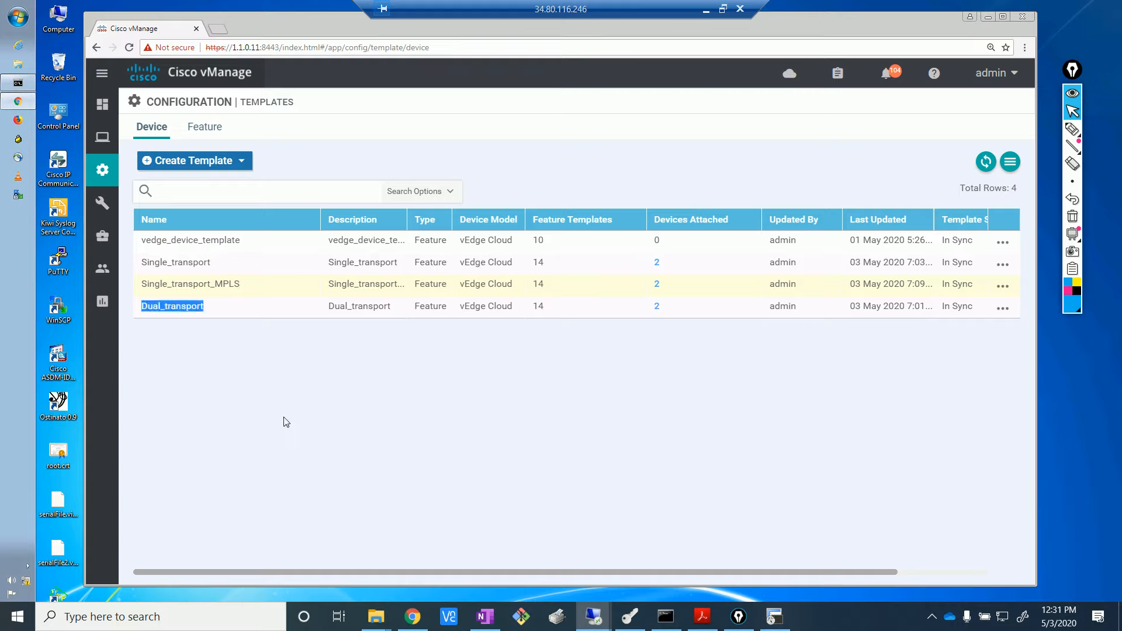
pyautogui.click(365, 563)
pyautogui.click(411, 615)
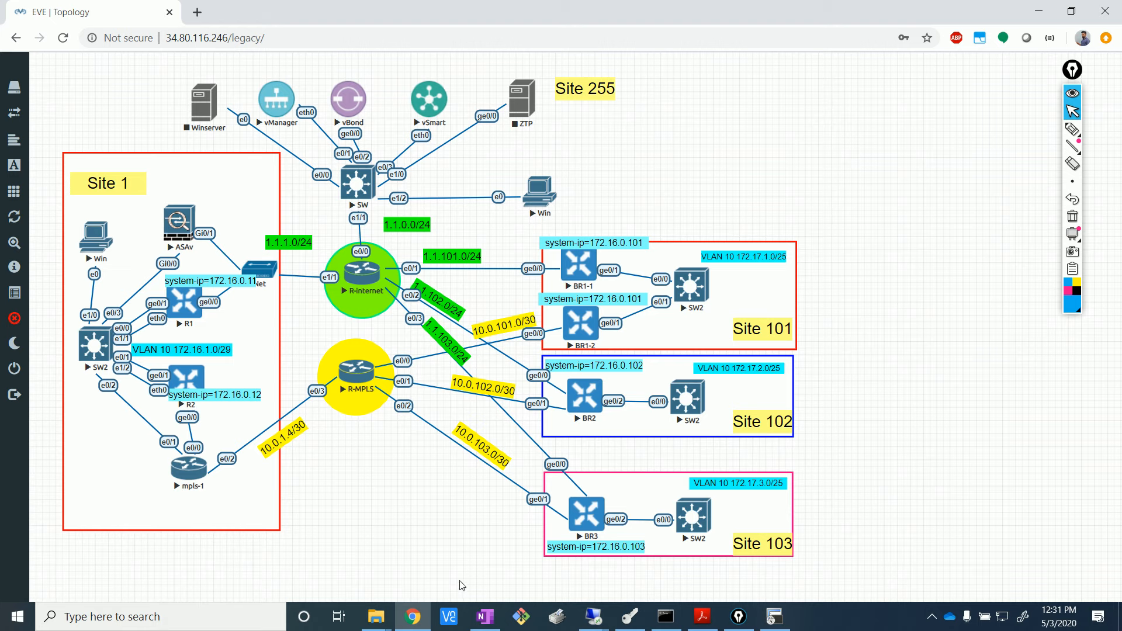
pyautogui.moveTo(593, 617)
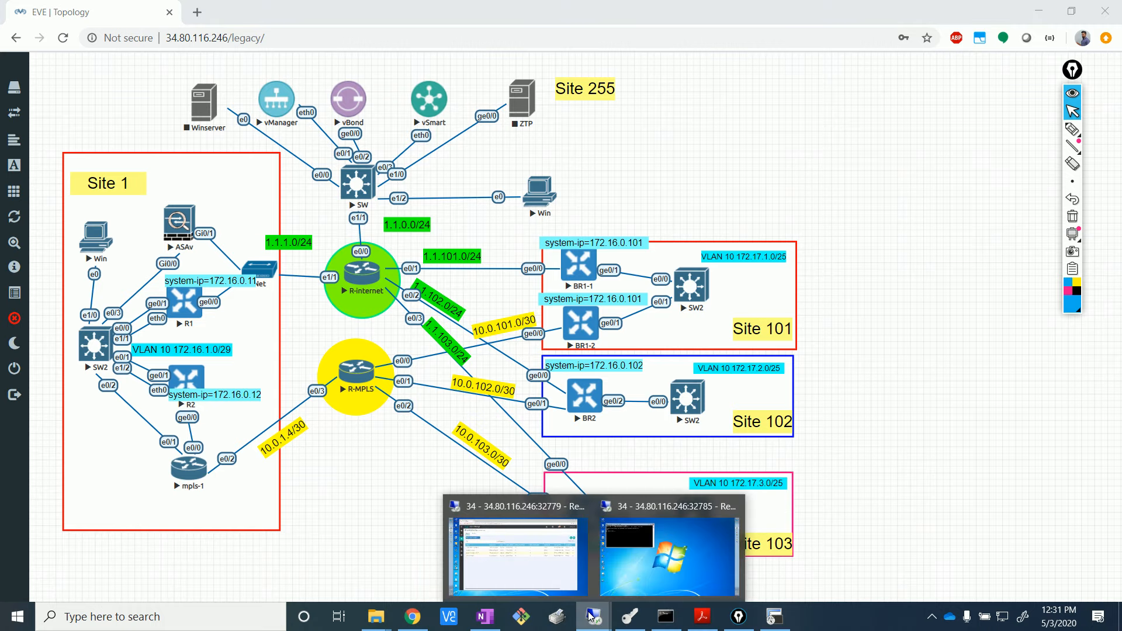
pyautogui.click(546, 541)
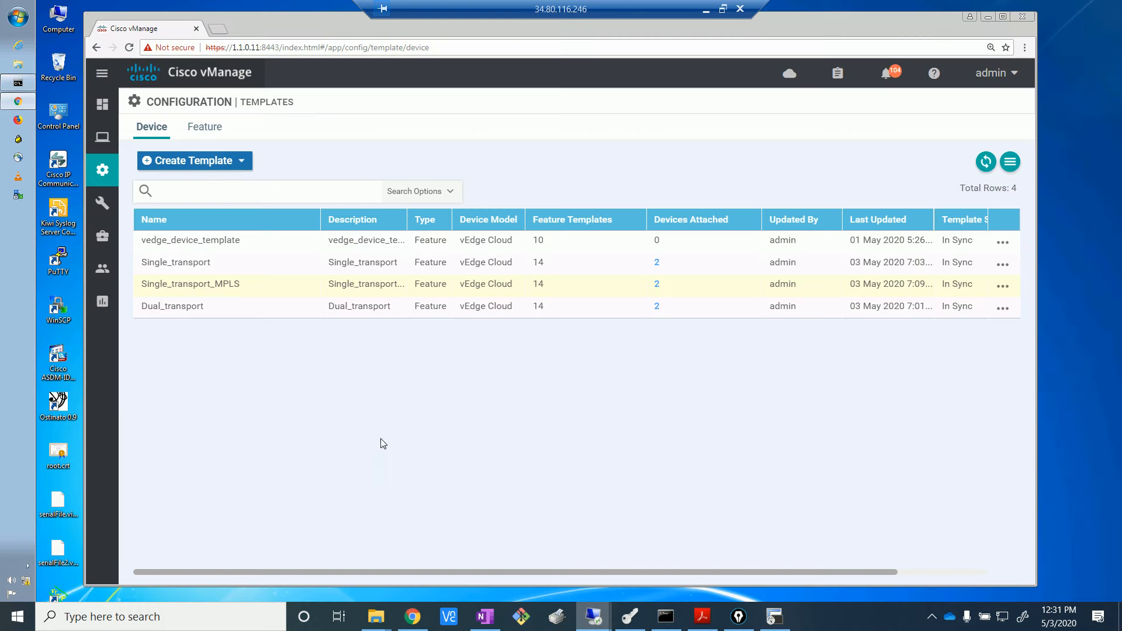
pyautogui.doubleClick(161, 290)
pyautogui.moveTo(210, 262); pyautogui.dragTo(134, 266)
pyautogui.click(236, 283)
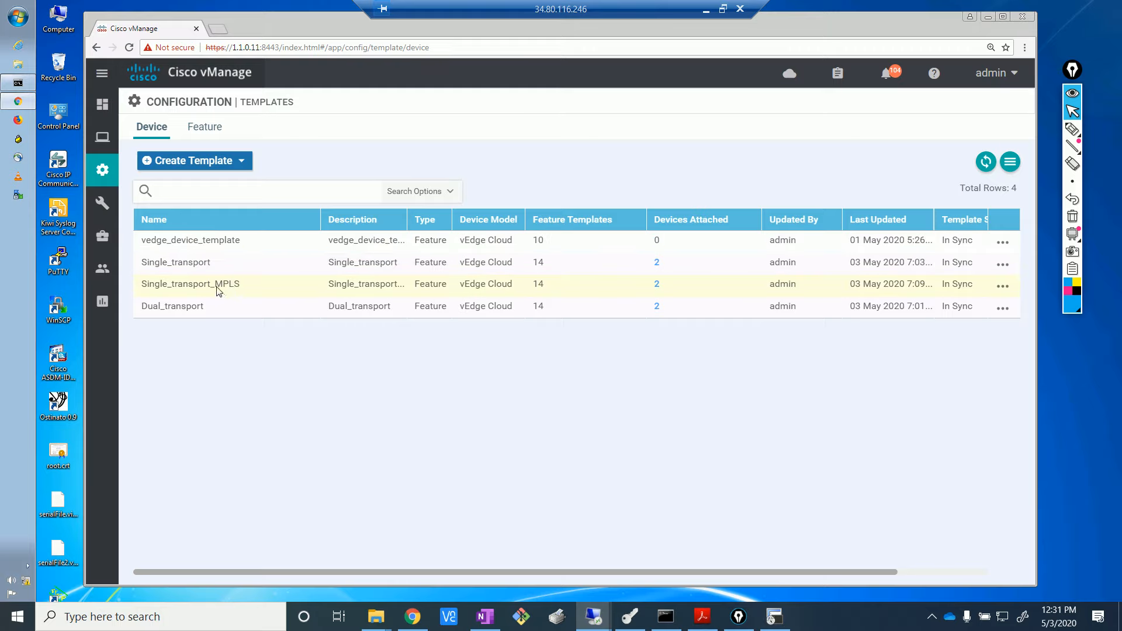
pyautogui.moveTo(215, 284); pyautogui.dragTo(248, 290)
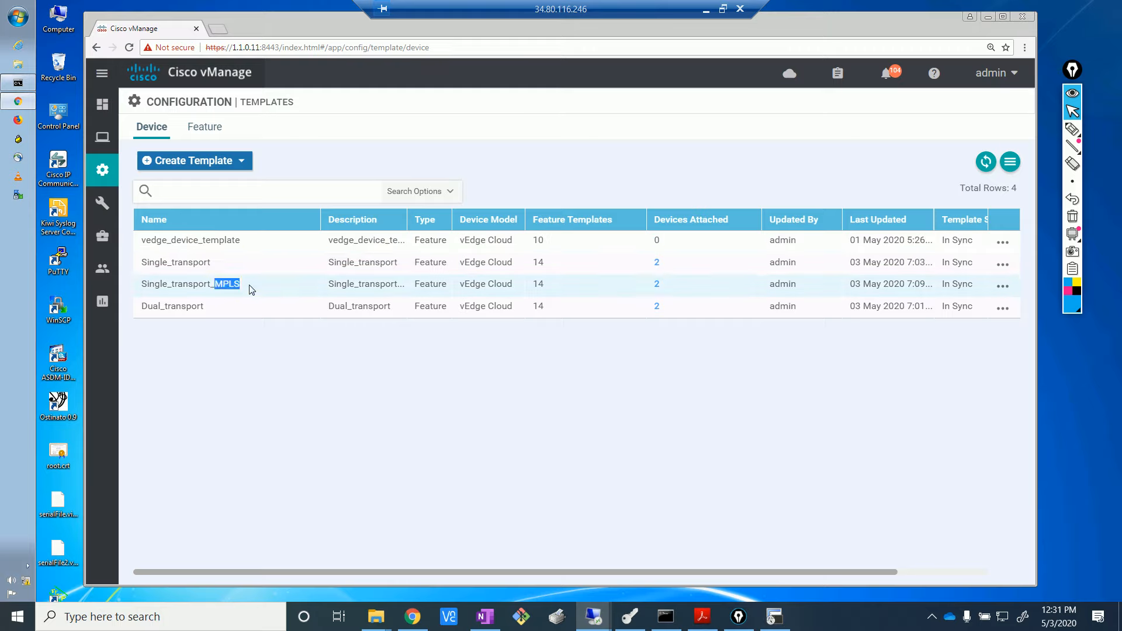
pyautogui.click(252, 290)
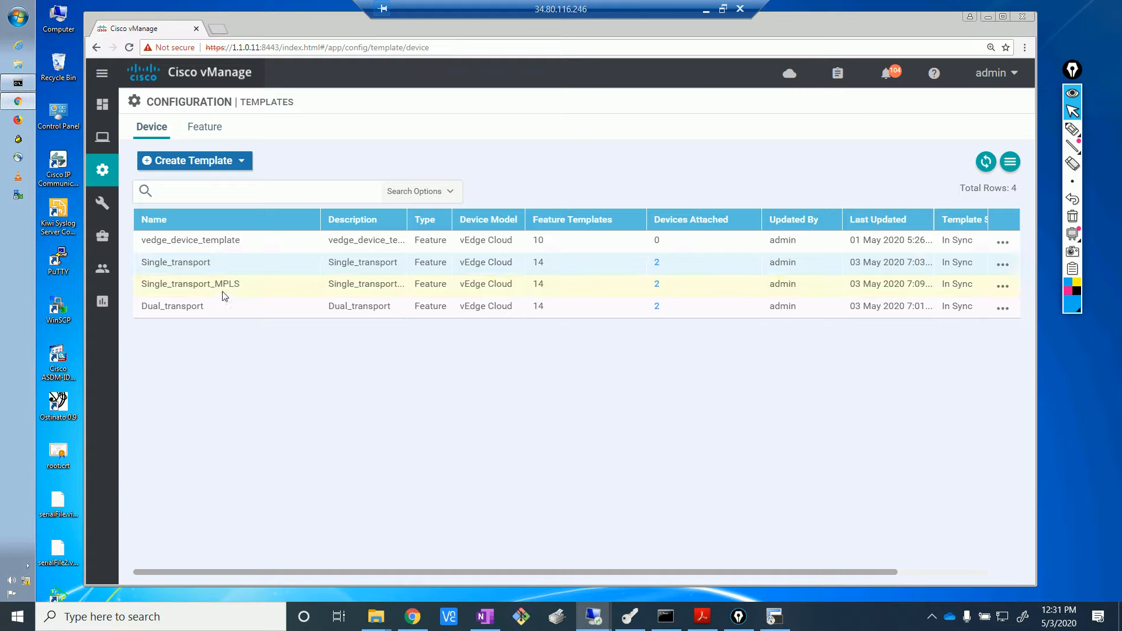
pyautogui.moveTo(214, 287); pyautogui.dragTo(161, 292)
pyautogui.click(248, 287)
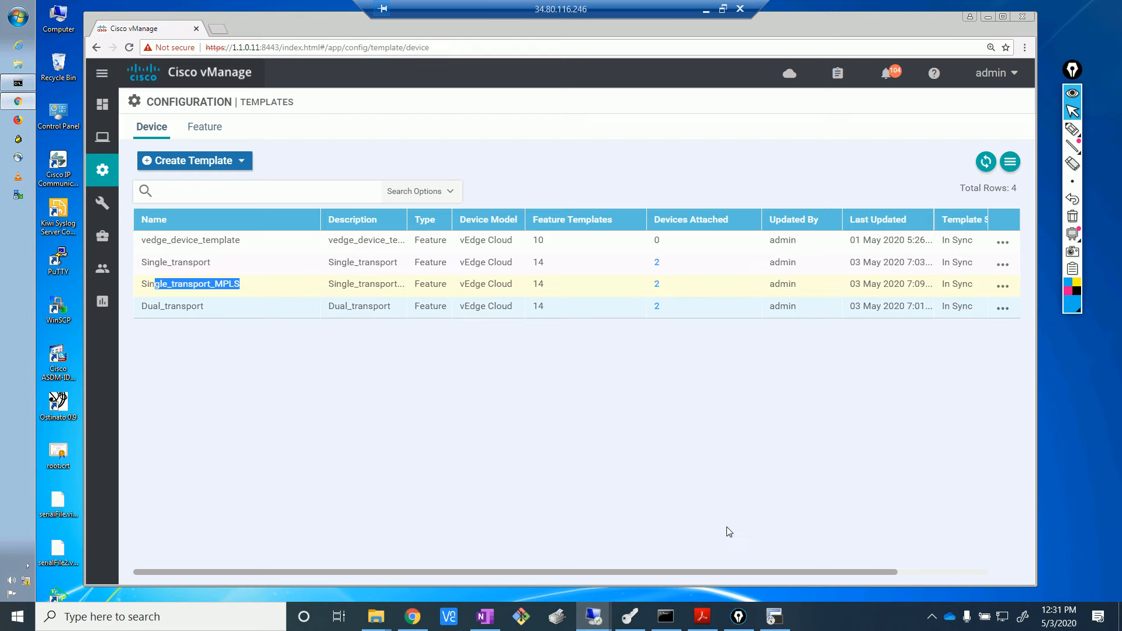
pyautogui.click(416, 616)
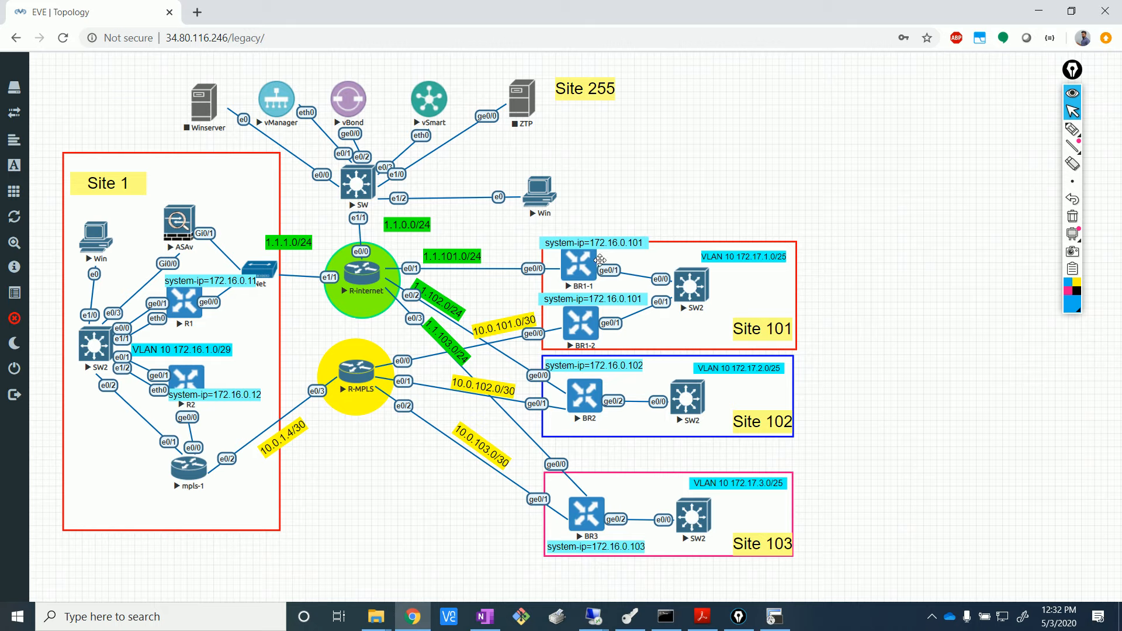
pyautogui.moveTo(593, 619)
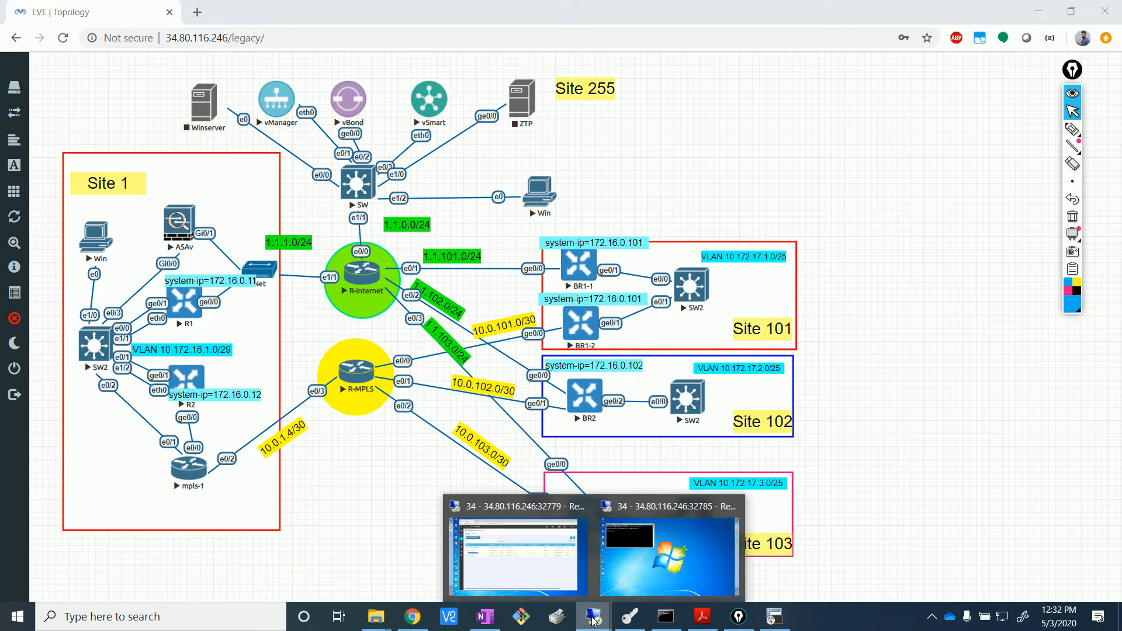
pyautogui.click(499, 552)
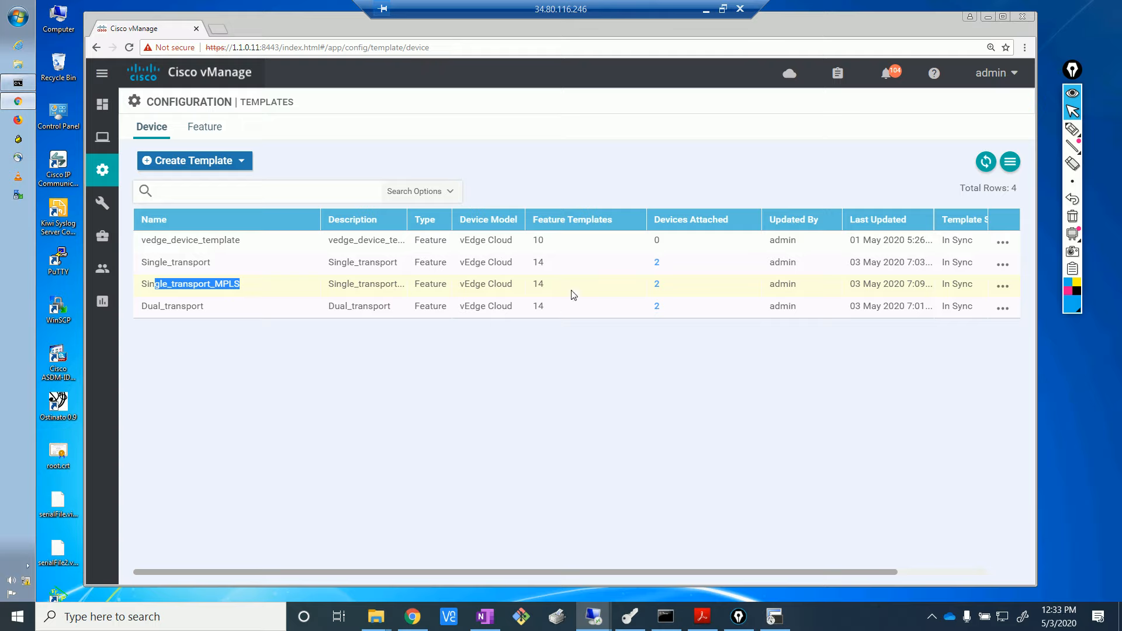
pyautogui.doubleClick(539, 263)
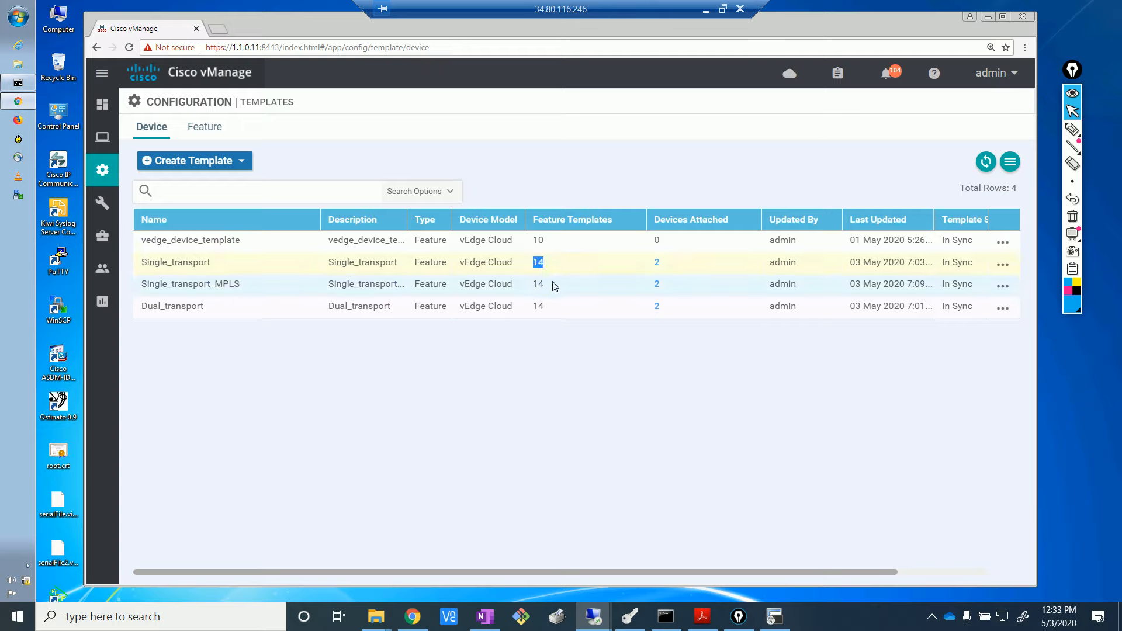
pyautogui.click(565, 391)
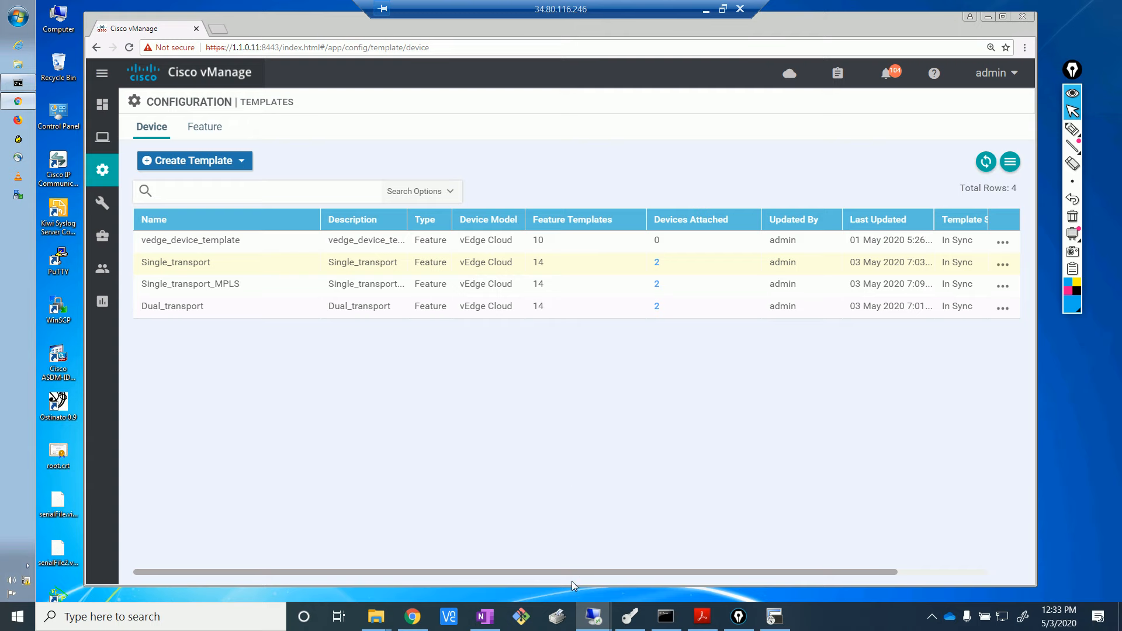
pyautogui.click(412, 616)
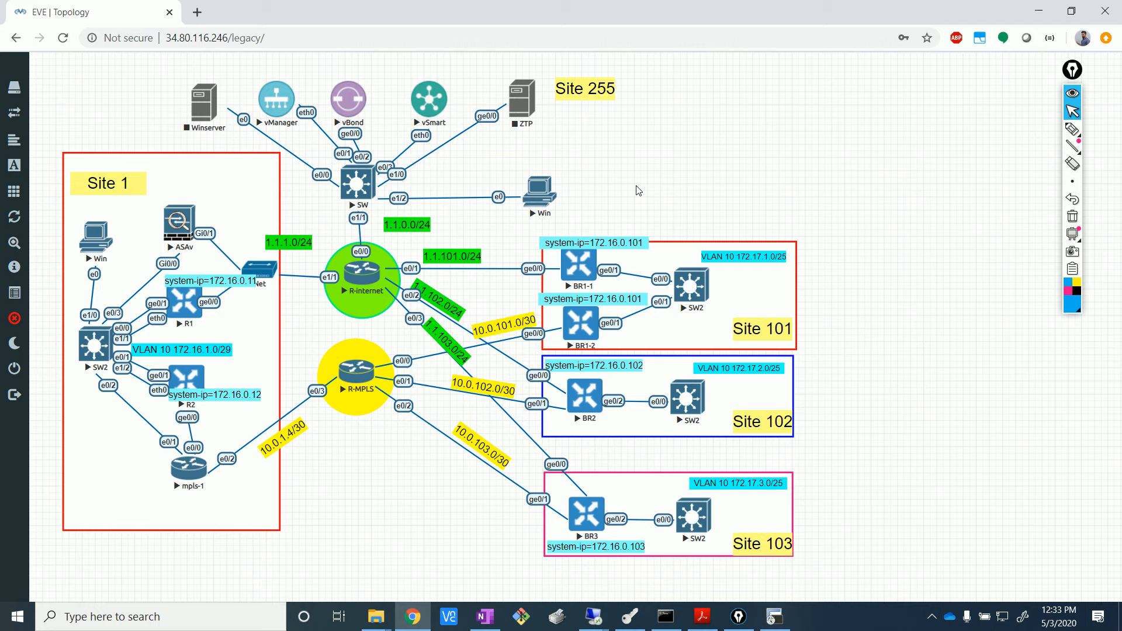
# - With a pink pen, circle BR2 and BR3 ge0/1 and mark the 10.0.102.0/30 and 10.0.103.0/30 links
pyautogui.click(1071, 129)
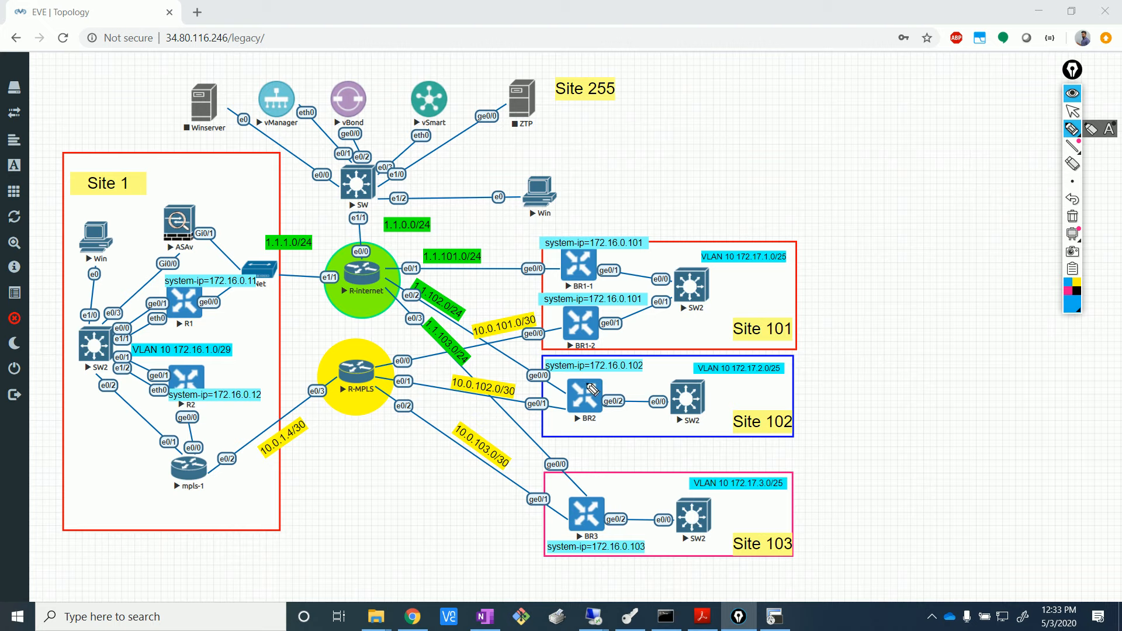
pyautogui.click(1070, 296)
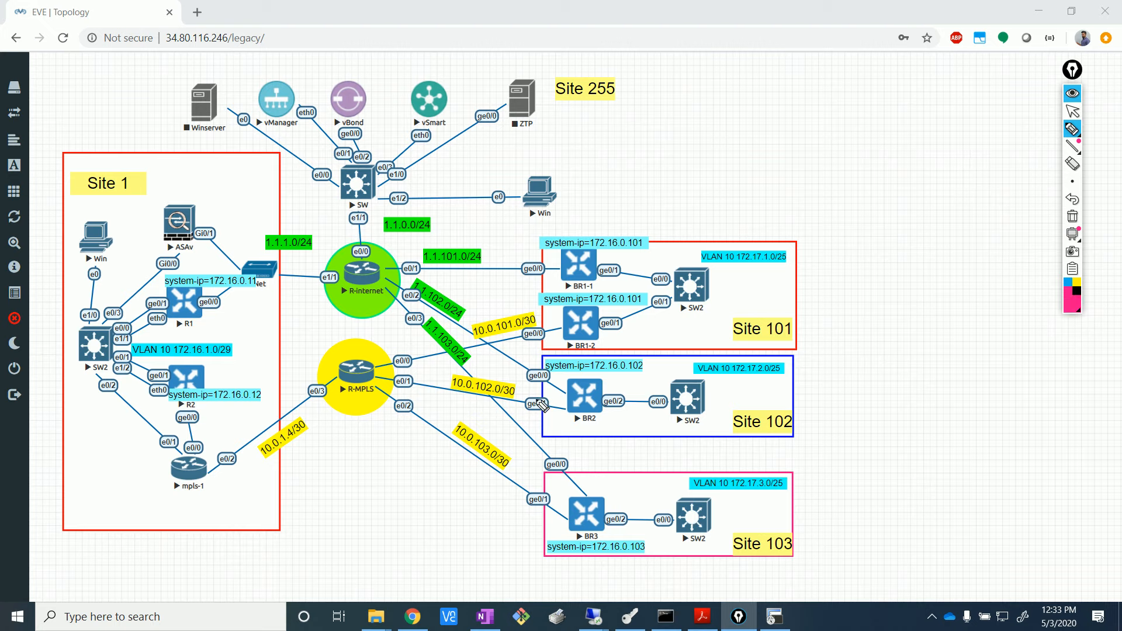
pyautogui.moveTo(550, 392); pyautogui.dragTo(533, 399)
pyautogui.moveTo(553, 484)
pyautogui.mouseDown()
pyautogui.moveTo(566, 500)
pyautogui.moveTo(501, 520)
pyautogui.mouseUp()
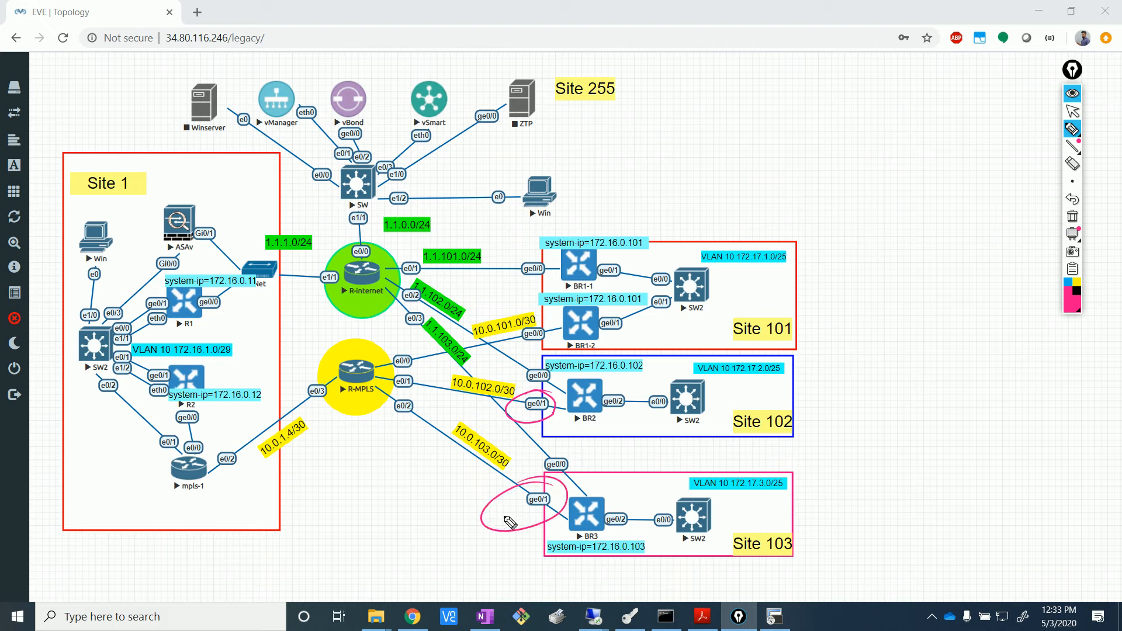
pyautogui.moveTo(449, 446); pyautogui.dragTo(488, 480)
pyautogui.moveTo(449, 399); pyautogui.dragTo(490, 405)
# - Write MPLS and BGP to-do notes, arrow the MPLS links, and mark 10.0.1.4/30 with BGP
pyautogui.moveTo(774, 69)
pyautogui.mouseDown()
pyautogui.moveTo(813, 73)
pyautogui.moveTo(842, 54)
pyautogui.mouseUp()
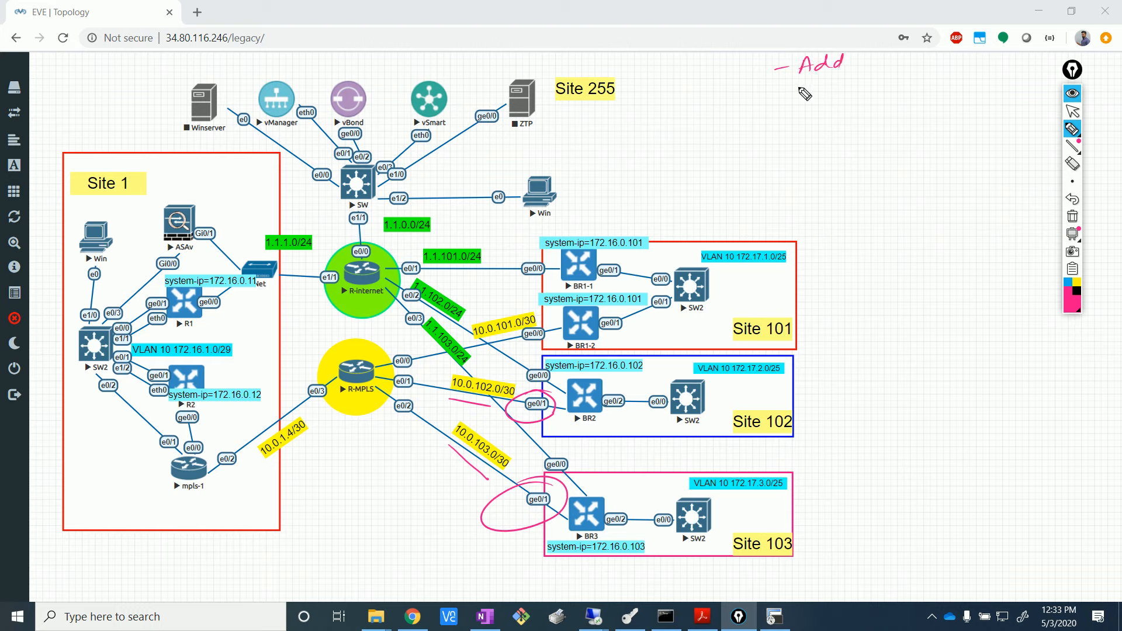
pyautogui.moveTo(866, 66)
pyautogui.mouseDown()
pyautogui.moveTo(887, 54)
pyautogui.moveTo(897, 66)
pyautogui.moveTo(961, 69)
pyautogui.mouseUp()
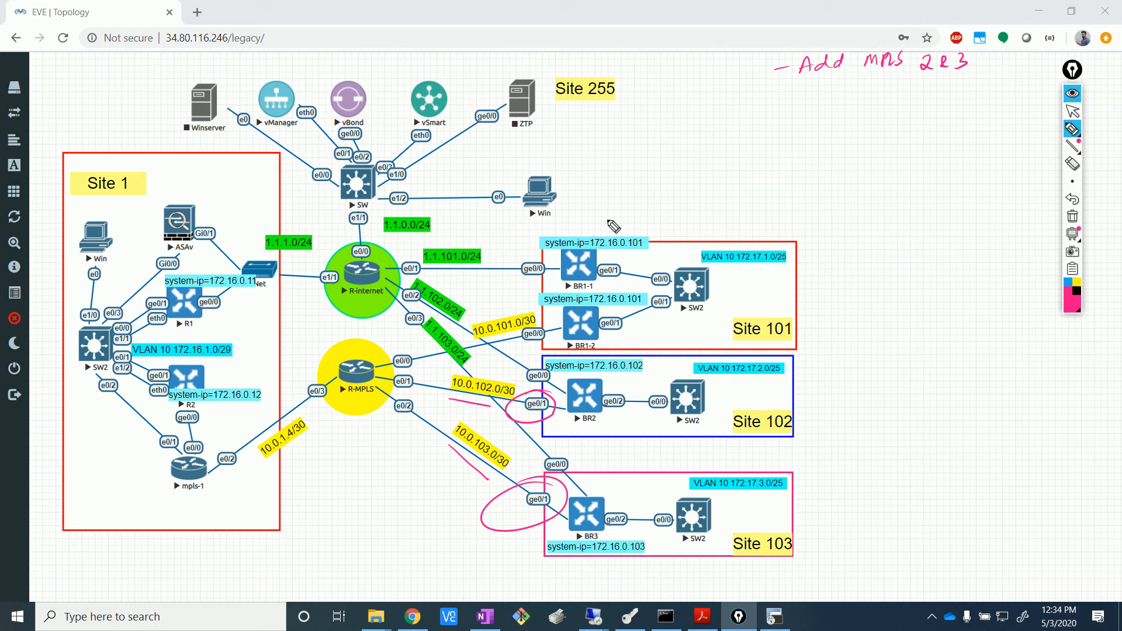
pyautogui.moveTo(776, 104); pyautogui.dragTo(845, 108)
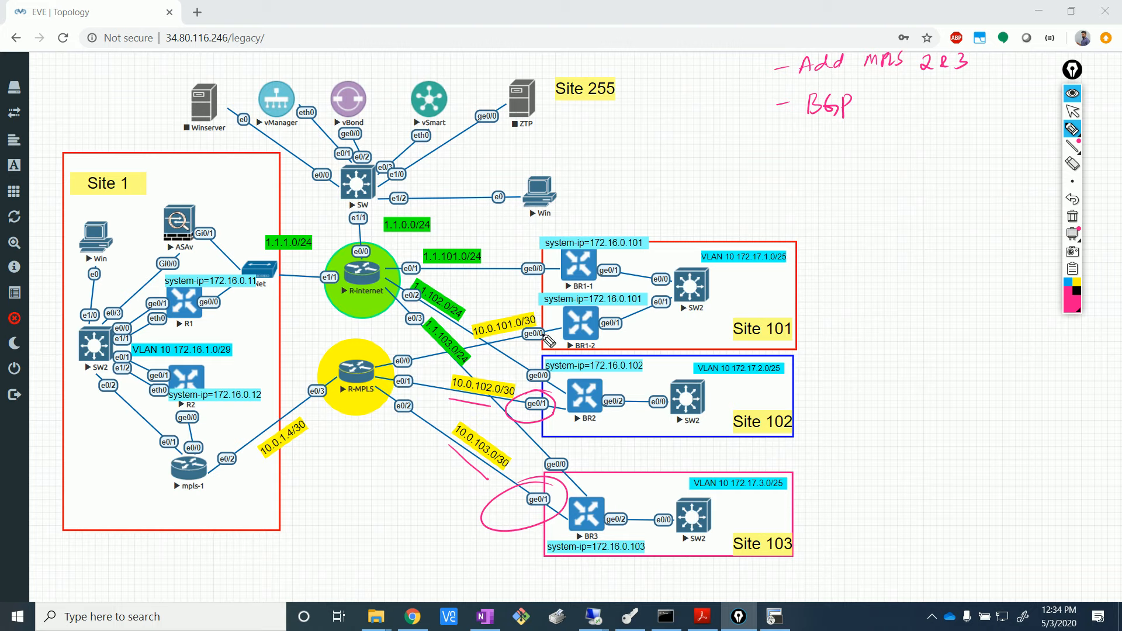
pyautogui.moveTo(508, 337); pyautogui.dragTo(472, 345)
pyautogui.moveTo(460, 392); pyautogui.dragTo(472, 404)
pyautogui.moveTo(462, 463)
pyautogui.mouseDown()
pyautogui.moveTo(451, 443)
pyautogui.moveTo(461, 453)
pyautogui.mouseUp()
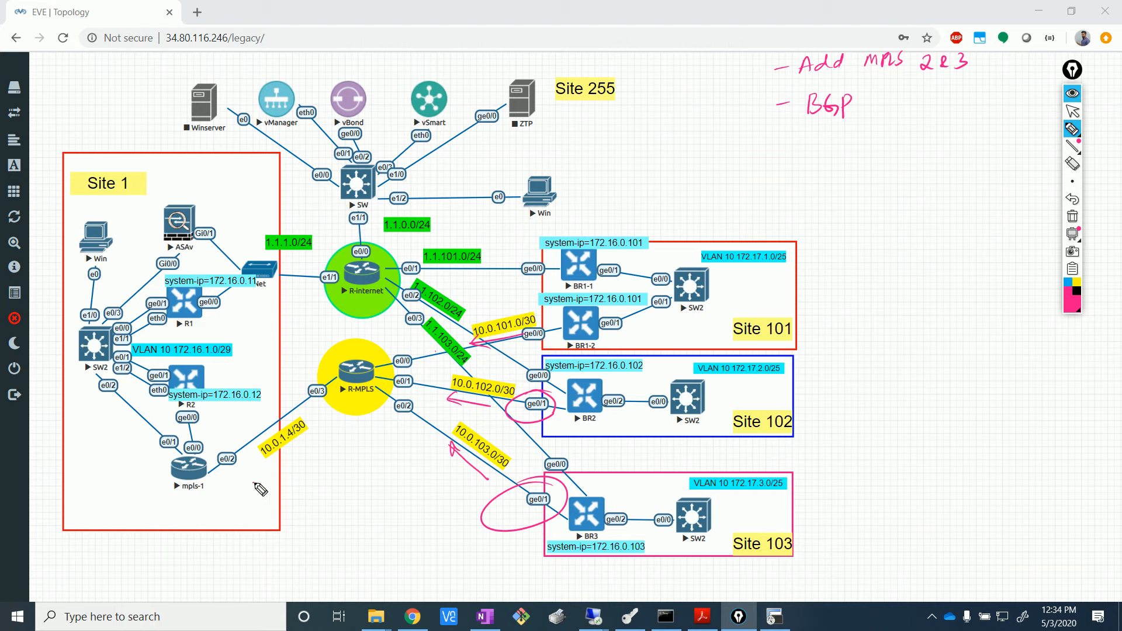
pyautogui.moveTo(257, 477)
pyautogui.mouseDown()
pyautogui.moveTo(316, 453)
pyautogui.moveTo(292, 497)
pyautogui.moveTo(328, 477)
pyautogui.mouseUp()
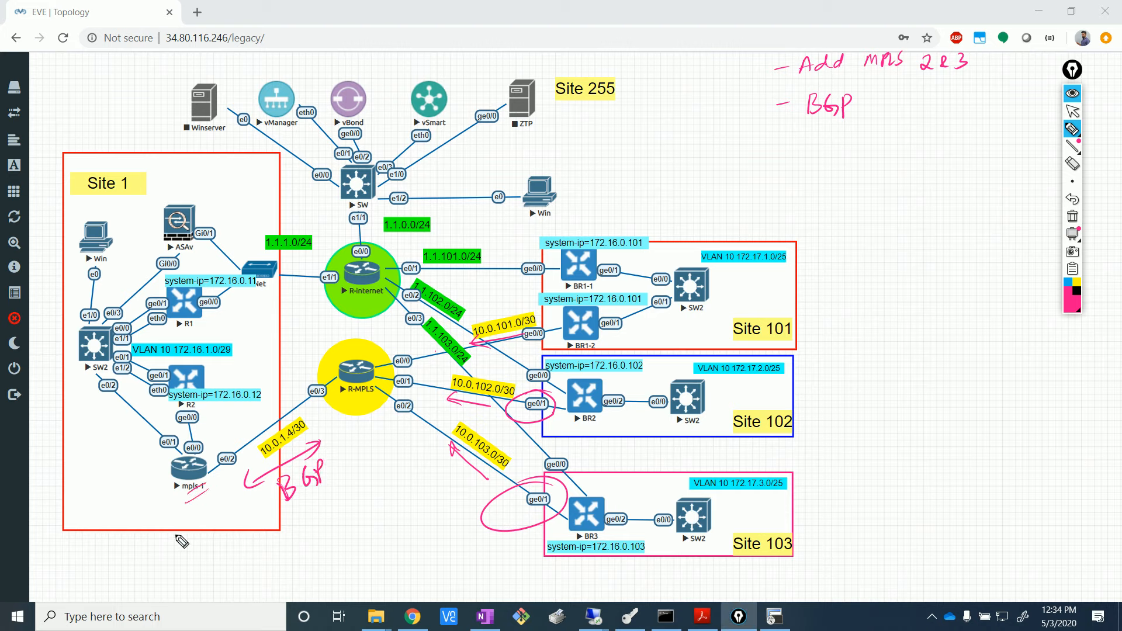
# - Write AS 65001 under mpls-1 and 10 above the R-MPLS router
pyautogui.moveTo(186, 502); pyautogui.dragTo(204, 493)
pyautogui.moveTo(190, 511)
pyautogui.mouseDown()
pyautogui.moveTo(182, 524)
pyautogui.moveTo(217, 500)
pyautogui.mouseUp()
pyautogui.moveTo(227, 491); pyautogui.dragTo(227, 511)
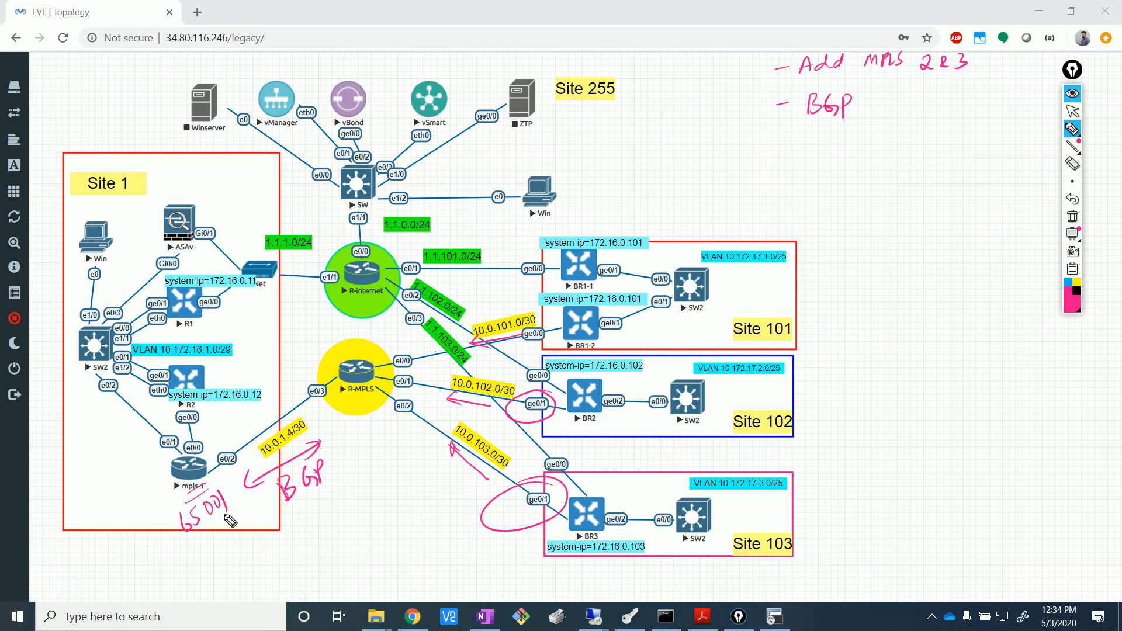
pyautogui.moveTo(338, 344)
pyautogui.mouseDown()
pyautogui.moveTo(330, 358)
pyautogui.moveTo(345, 345)
pyautogui.mouseUp()
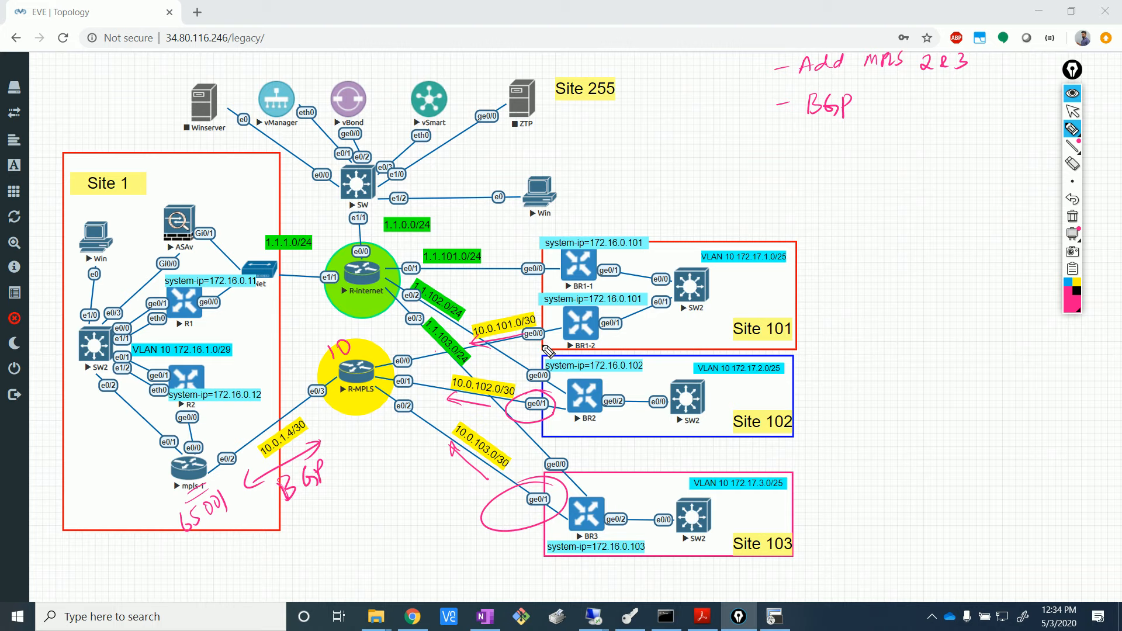
# - Write AS 65101, 65102 and 65103 beside Sites 101–103, and add OSPF to the to-do notes
pyautogui.moveTo(819, 326)
pyautogui.mouseDown()
pyautogui.moveTo(812, 341)
pyautogui.moveTo(845, 345)
pyautogui.moveTo(865, 328)
pyautogui.moveTo(882, 346)
pyautogui.mouseUp()
pyautogui.moveTo(824, 400); pyautogui.dragTo(829, 420)
pyautogui.moveTo(859, 404)
pyautogui.mouseDown()
pyautogui.moveTo(858, 421)
pyautogui.moveTo(878, 400)
pyautogui.moveTo(911, 411)
pyautogui.mouseUp()
pyautogui.moveTo(835, 503)
pyautogui.mouseDown()
pyautogui.moveTo(829, 515)
pyautogui.moveTo(842, 522)
pyautogui.moveTo(870, 514)
pyautogui.mouseUp()
pyautogui.moveTo(888, 497); pyautogui.dragTo(900, 514)
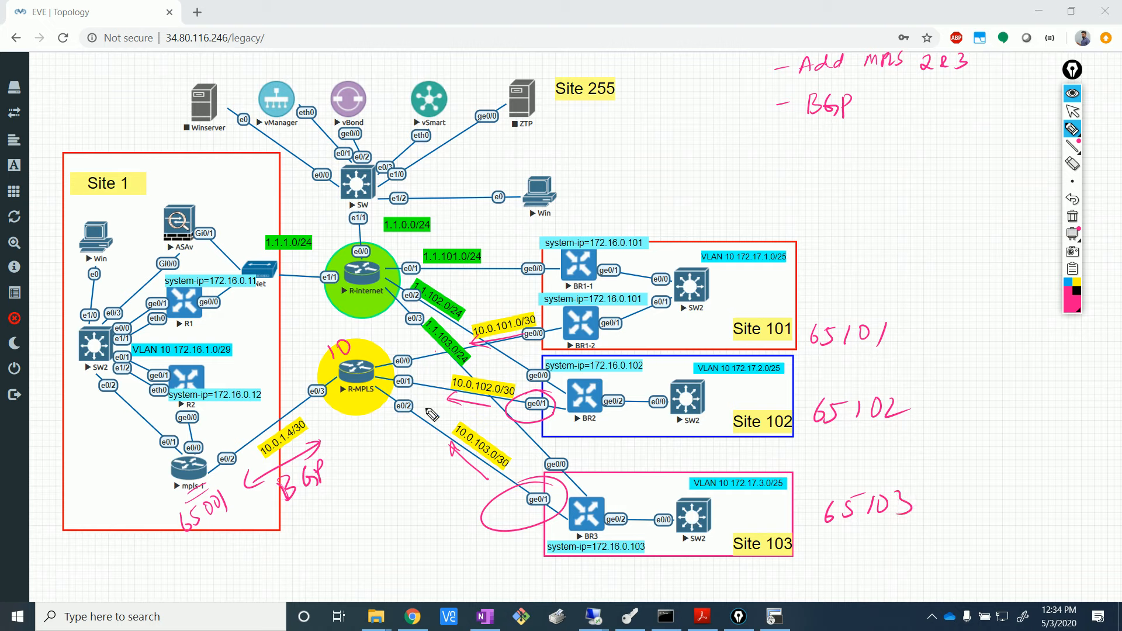
pyautogui.moveTo(786, 151); pyautogui.dragTo(802, 151)
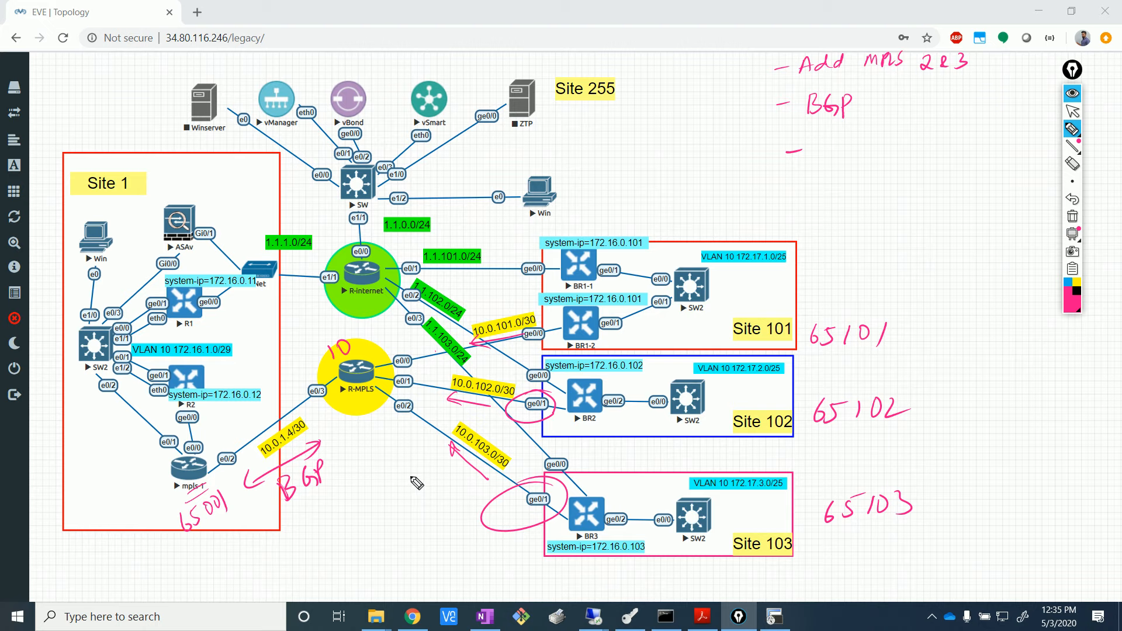
pyautogui.moveTo(835, 142)
pyautogui.mouseDown()
pyautogui.moveTo(846, 161)
pyautogui.moveTo(871, 151)
pyautogui.moveTo(881, 165)
pyautogui.mouseUp()
# - Finish the OSPF note, circle SW2, R1 and R2 in Site 1, and draw arrows between them
pyautogui.moveTo(883, 149); pyautogui.dragTo(895, 145)
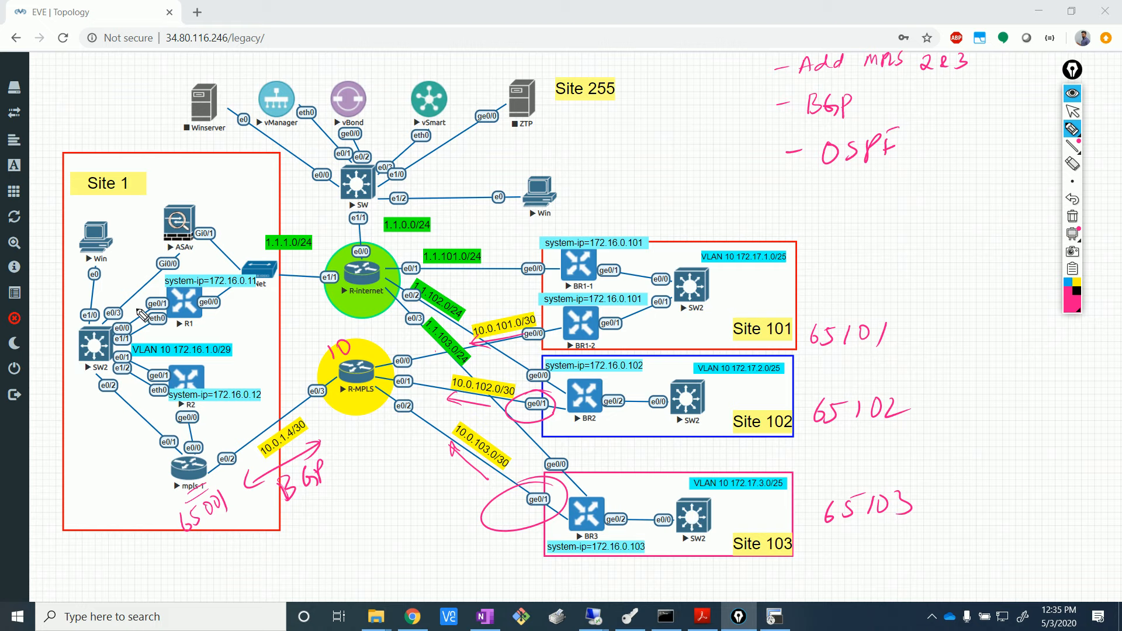
pyautogui.moveTo(173, 286)
pyautogui.mouseDown()
pyautogui.moveTo(79, 365)
pyautogui.moveTo(207, 406)
pyautogui.moveTo(225, 295)
pyautogui.moveTo(120, 280)
pyautogui.mouseUp()
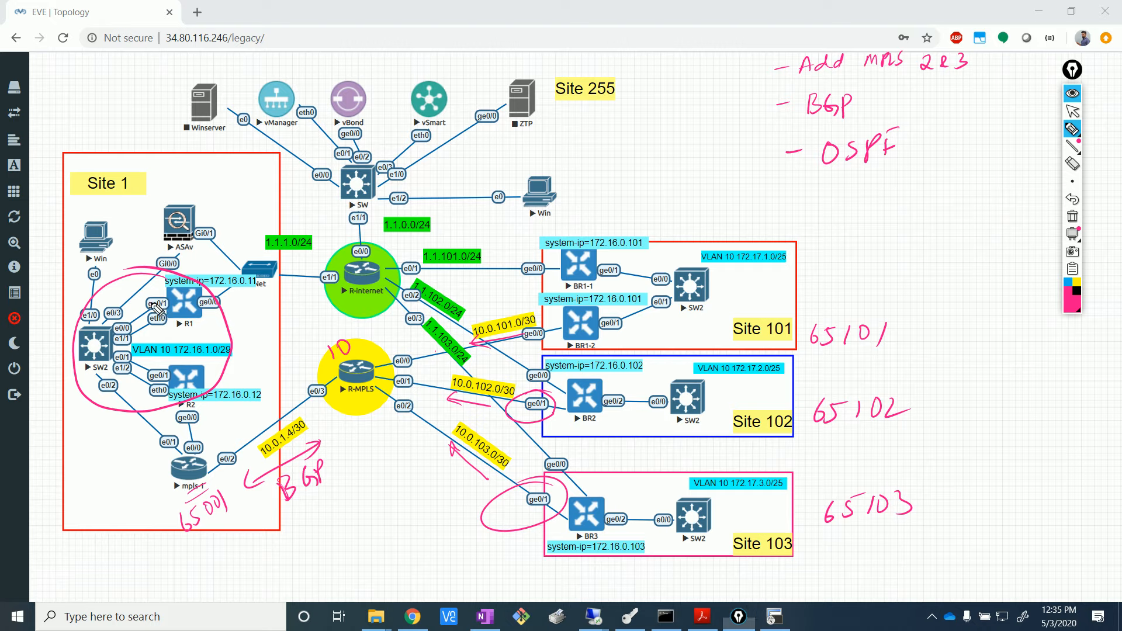
pyautogui.moveTo(159, 308); pyautogui.dragTo(121, 325)
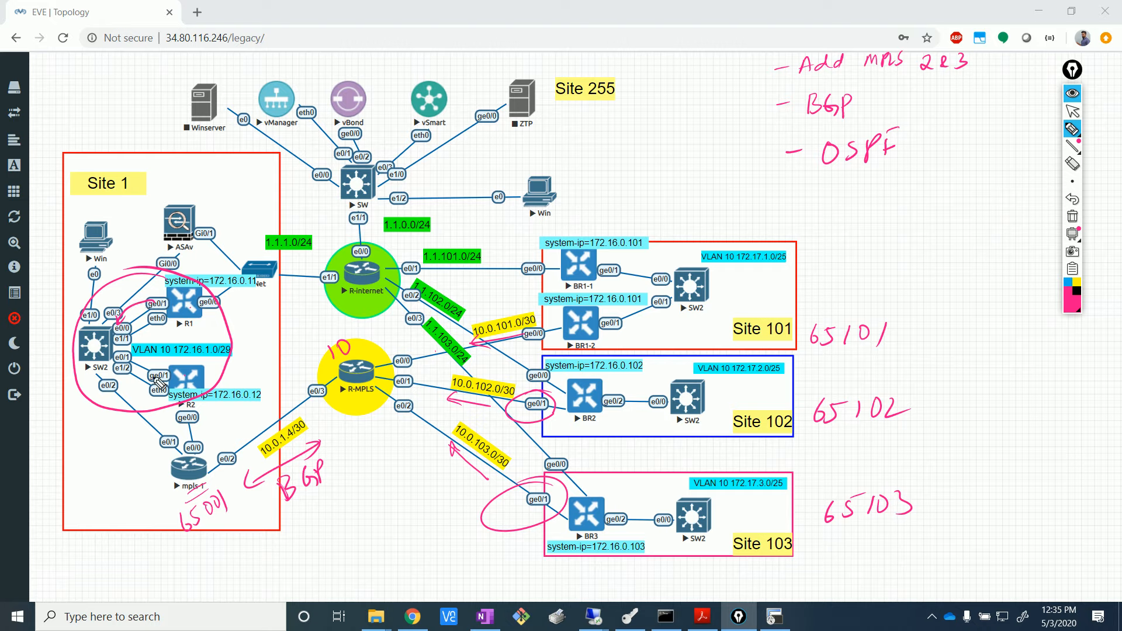
pyautogui.moveTo(128, 358)
pyautogui.mouseDown()
pyautogui.moveTo(151, 372)
pyautogui.moveTo(139, 374)
pyautogui.mouseUp()
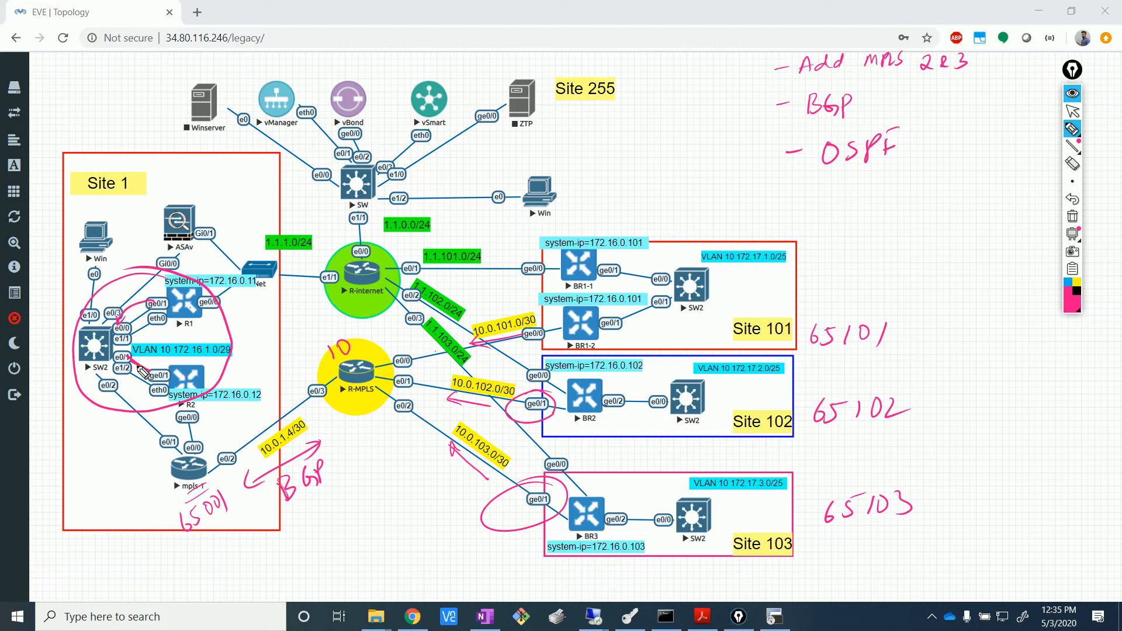
pyautogui.moveTo(147, 318); pyautogui.dragTo(79, 345)
# - Tick BR1's system-ip and the sites' VLAN 10 labels, then erase all pen drawings
pyautogui.moveTo(603, 228); pyautogui.dragTo(636, 212)
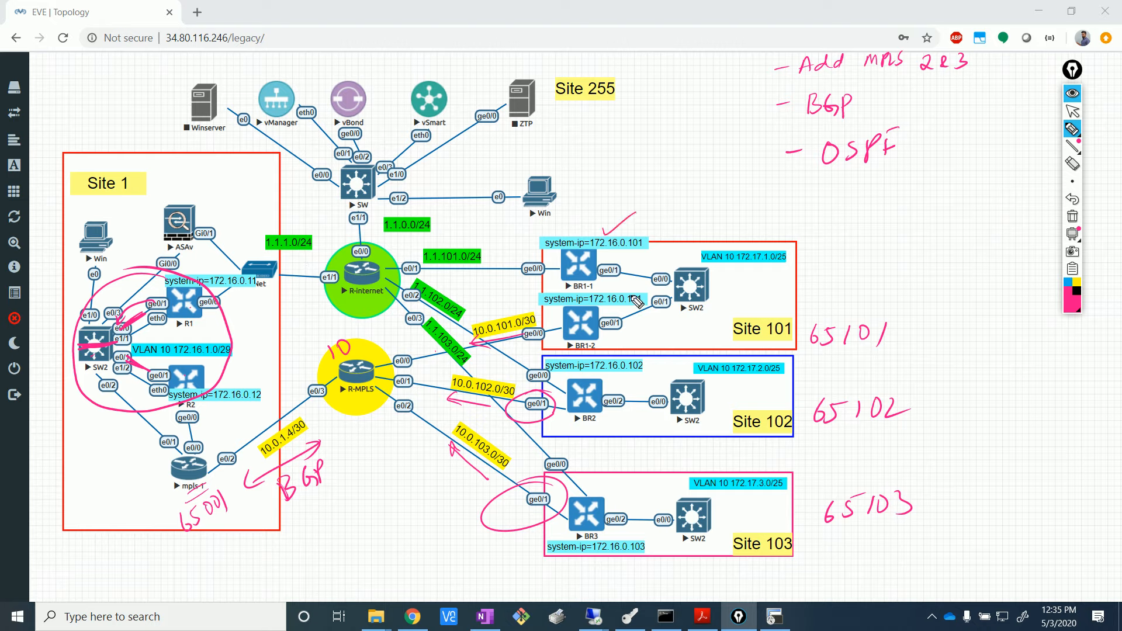
pyautogui.moveTo(715, 251); pyautogui.dragTo(749, 235)
pyautogui.moveTo(728, 374); pyautogui.dragTo(754, 365)
pyautogui.moveTo(730, 491); pyautogui.dragTo(758, 479)
pyautogui.moveTo(735, 266); pyautogui.dragTo(769, 267)
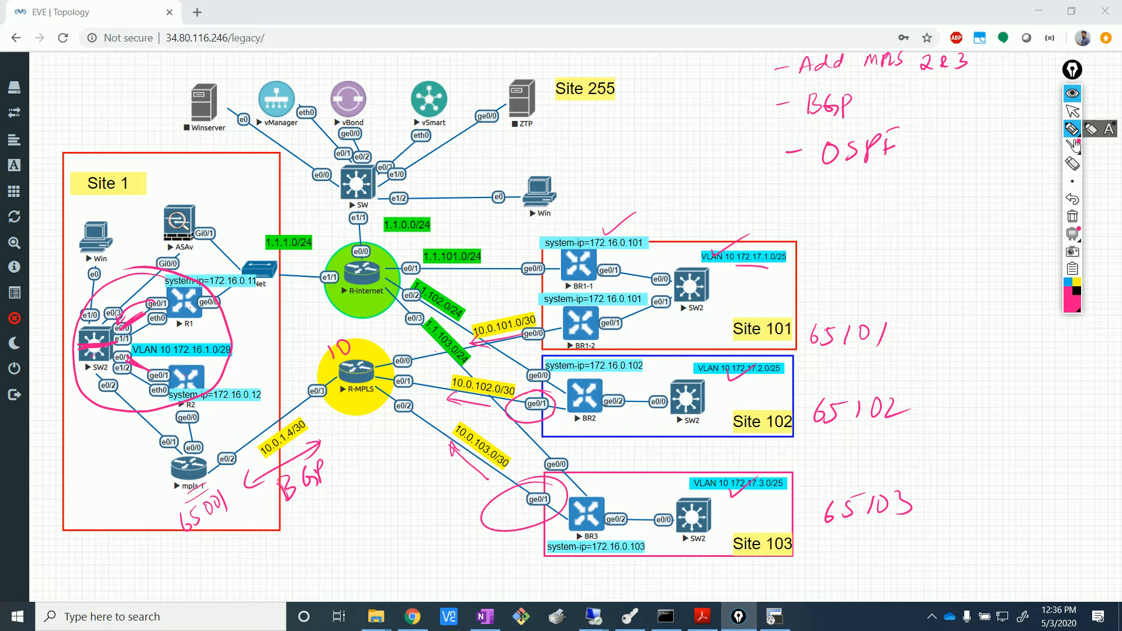
pyautogui.click(1075, 93)
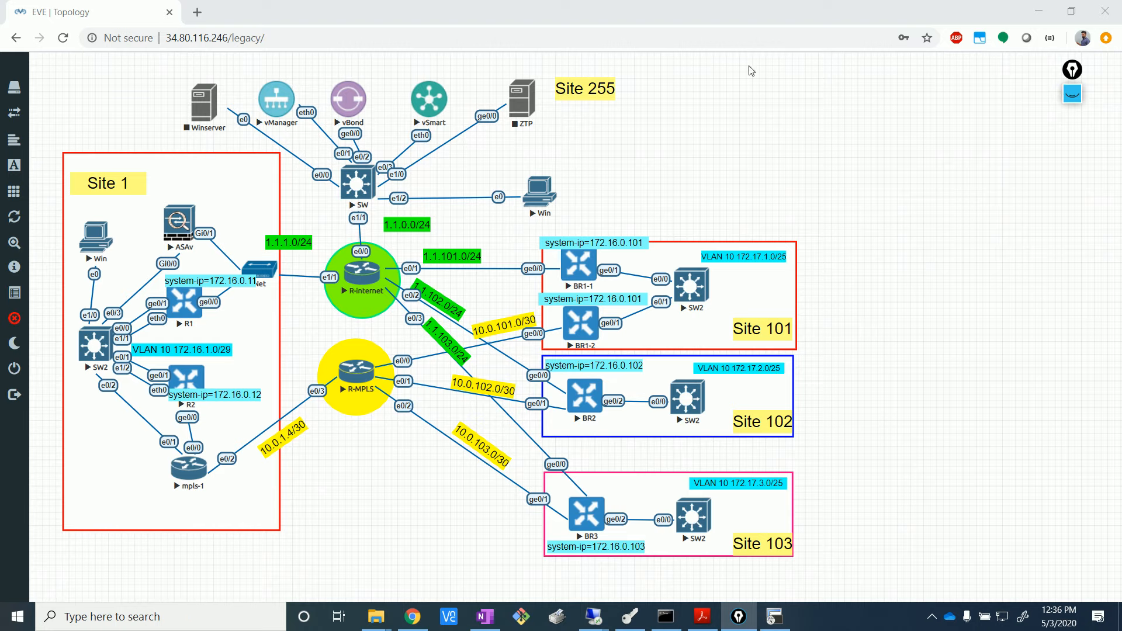
# - Bring the vManage remote session with the four device templates back to the front
pyautogui.click(778, 111)
pyautogui.moveTo(594, 617)
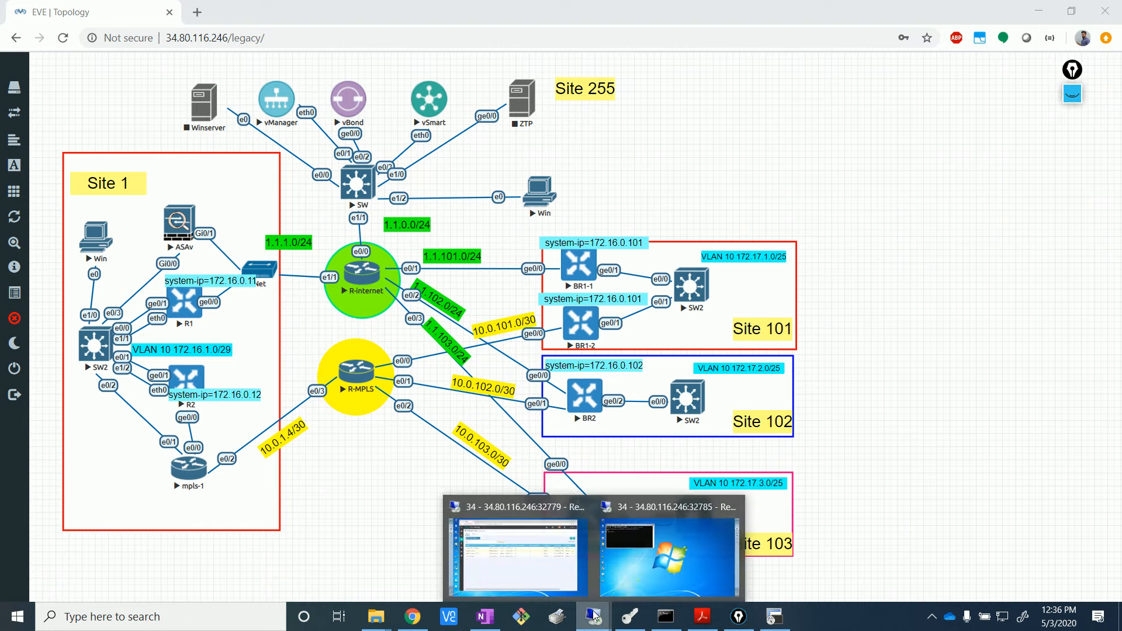
pyautogui.click(528, 562)
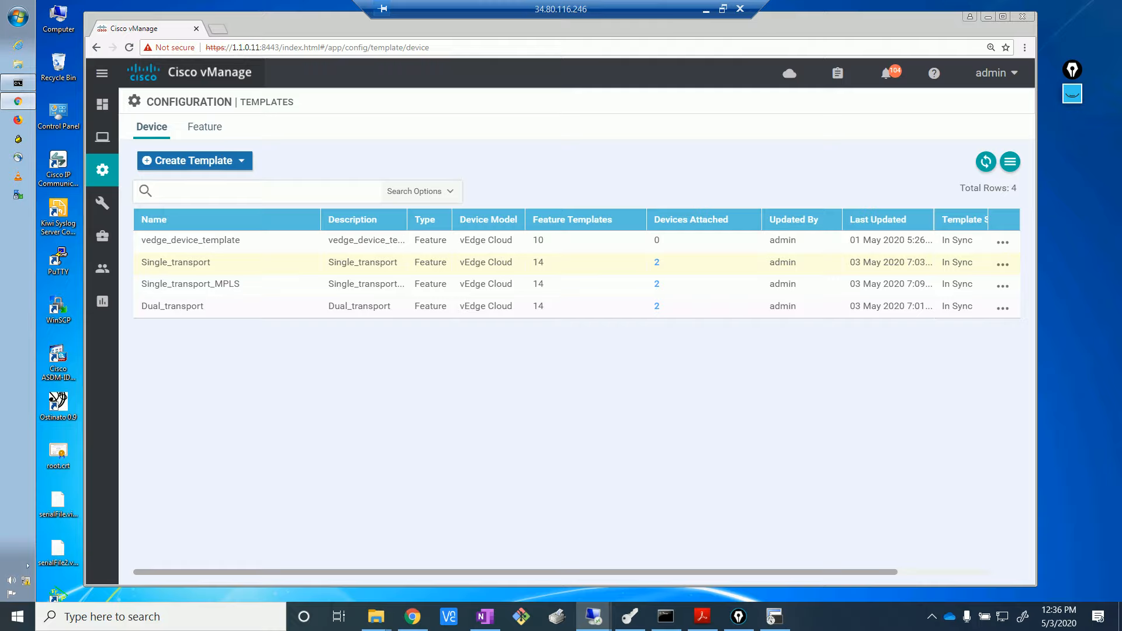
pyautogui.hotkey('alt', 'Tab')
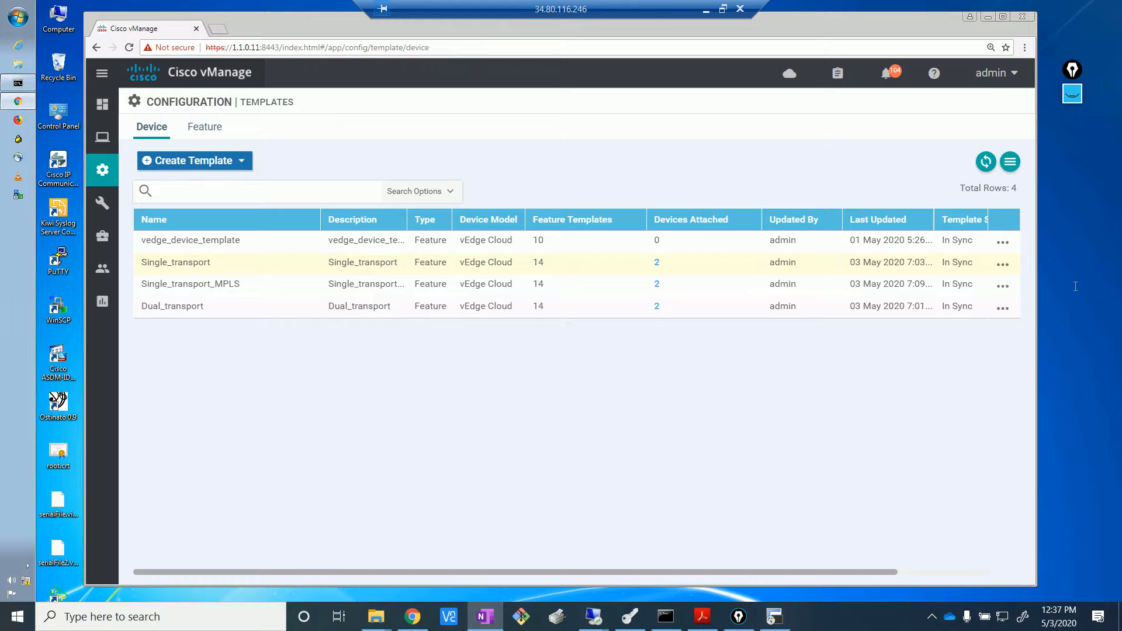
pyautogui.click(422, 428)
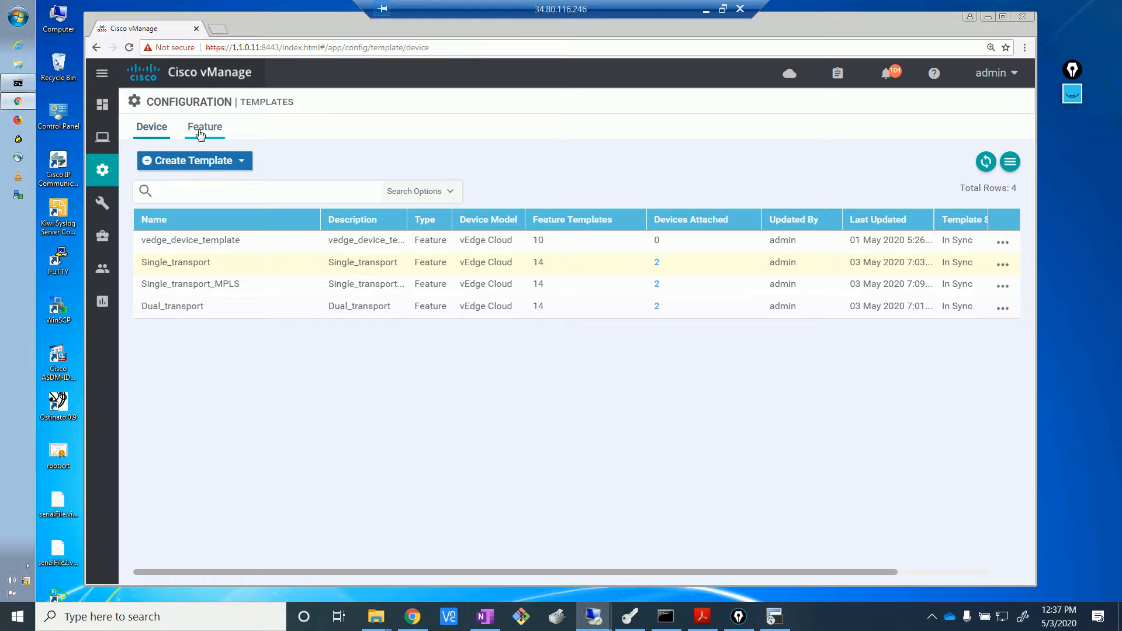
# - Show the Feature templates list, glance at the EVE lab topology, then return to vManage
pyautogui.click(201, 135)
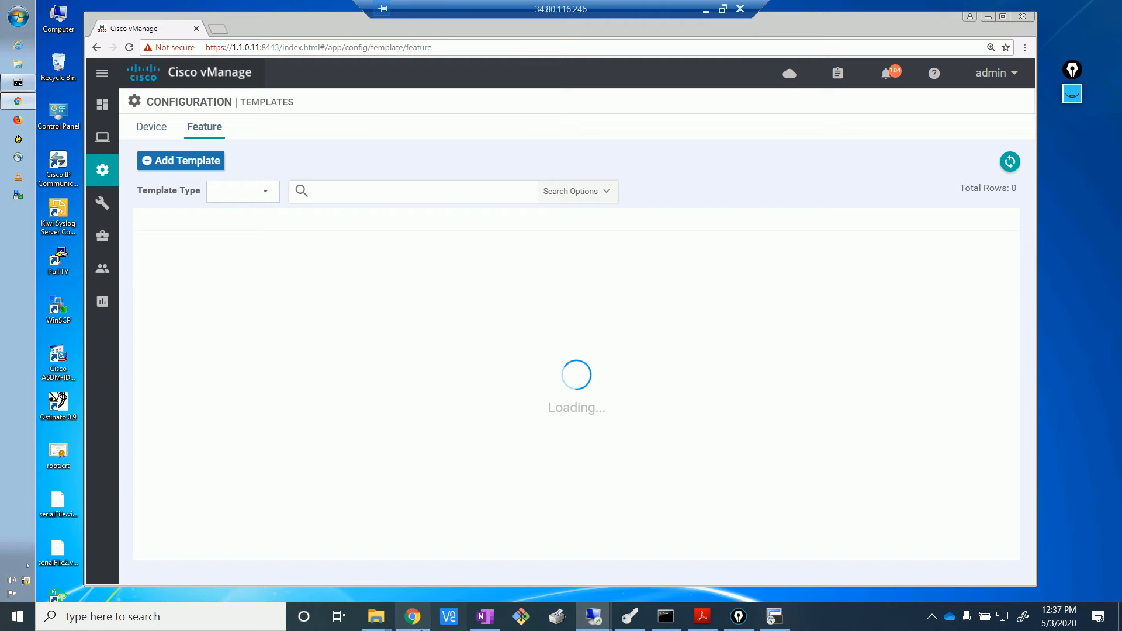
pyautogui.moveTo(424, 618)
pyautogui.click(418, 549)
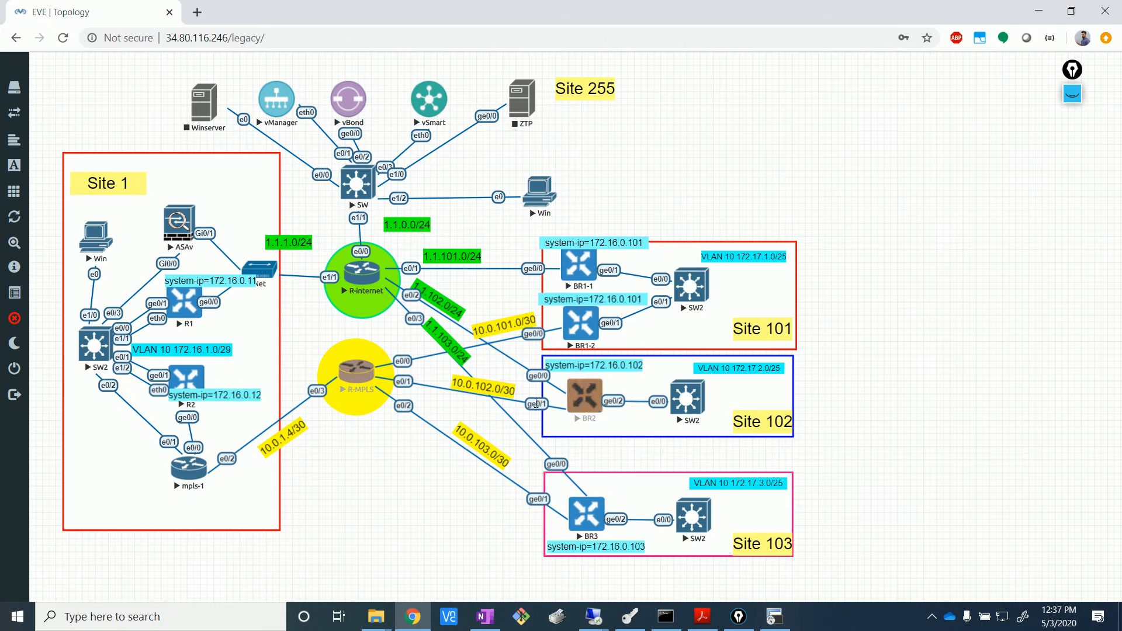
pyautogui.moveTo(593, 617)
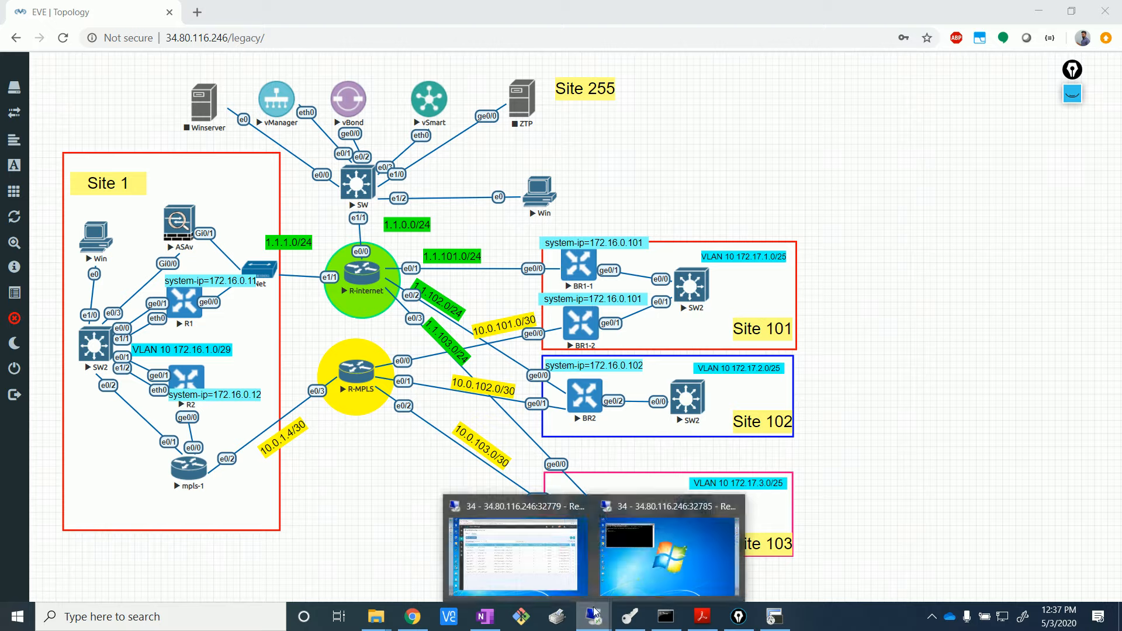
pyautogui.click(518, 588)
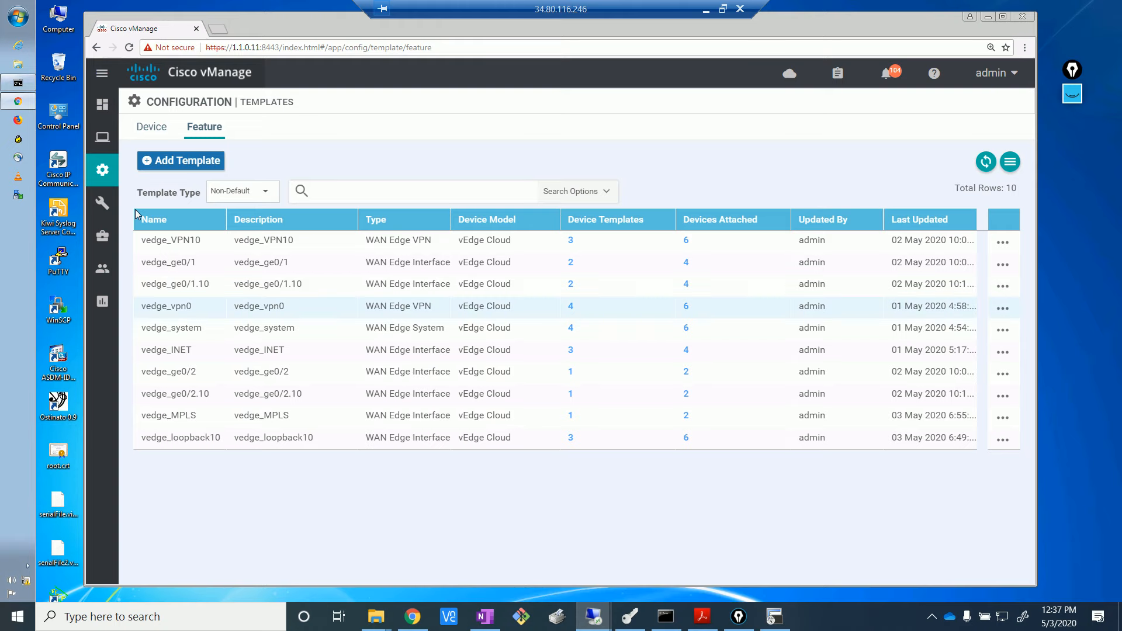
# - Start a new VPN Interface Ethernet feature template for the vEdge Cloud device model
pyautogui.click(198, 163)
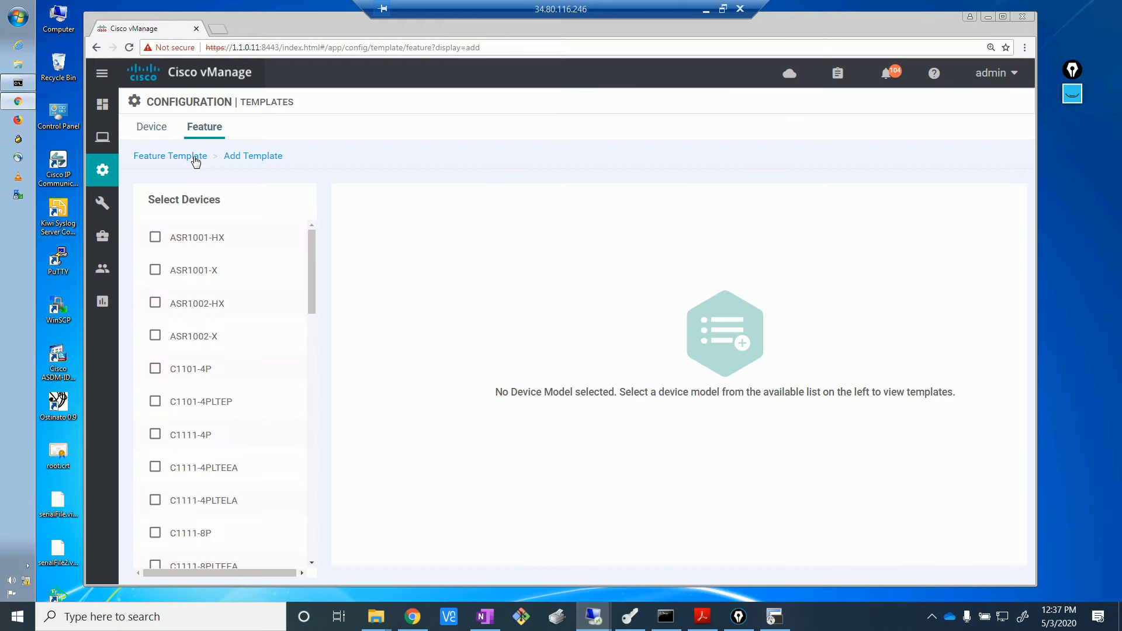
pyautogui.moveTo(310, 287); pyautogui.dragTo(325, 571)
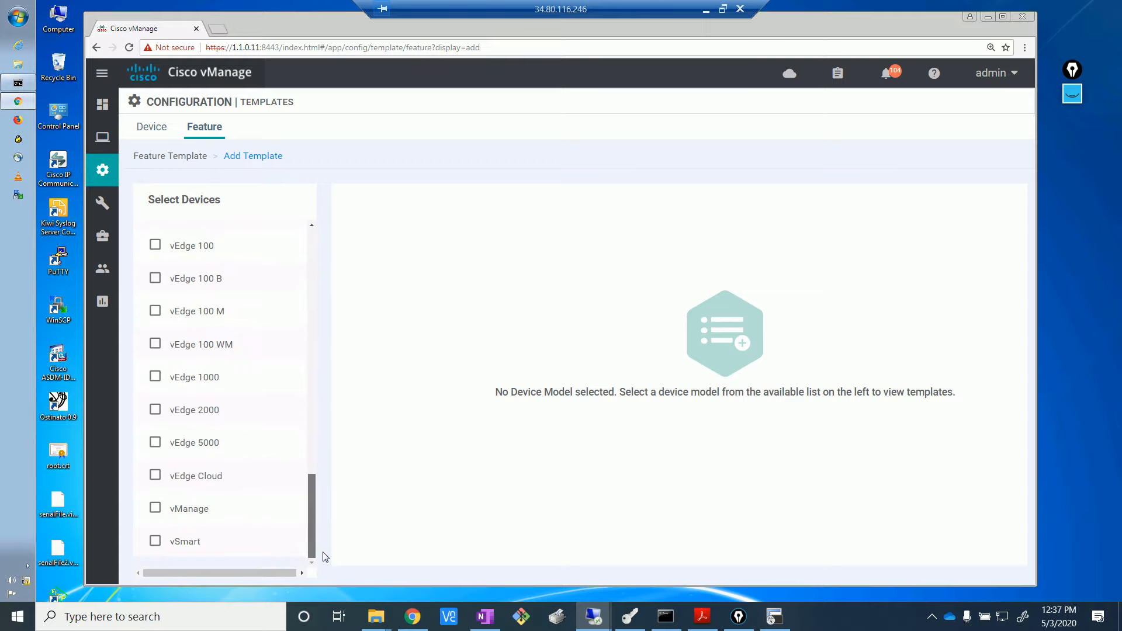
pyautogui.click(163, 486)
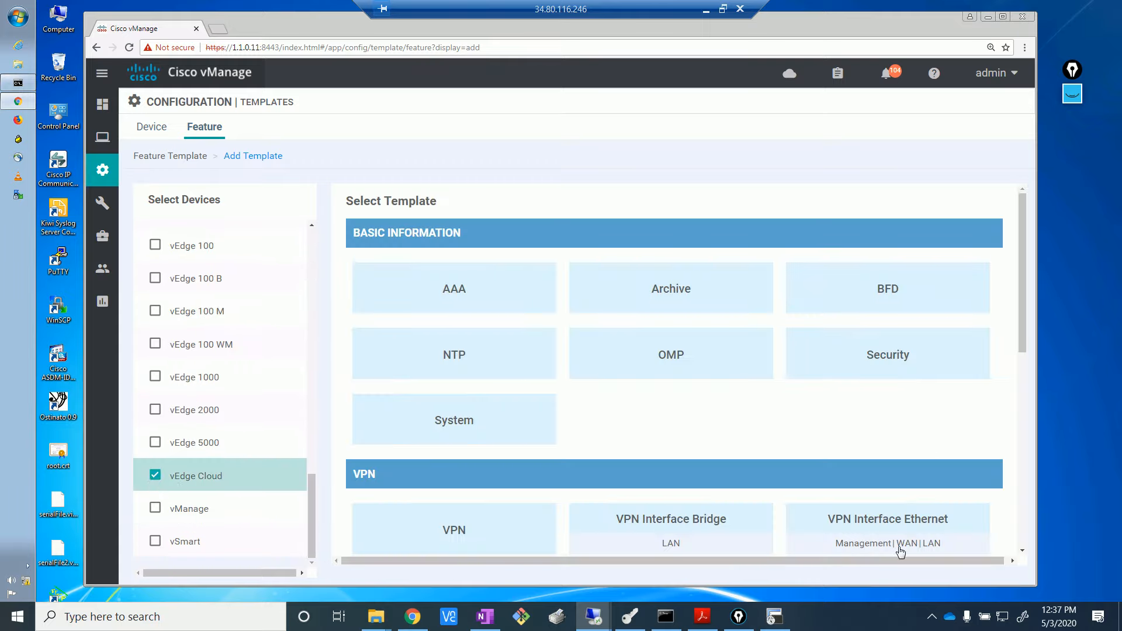
pyautogui.click(910, 511)
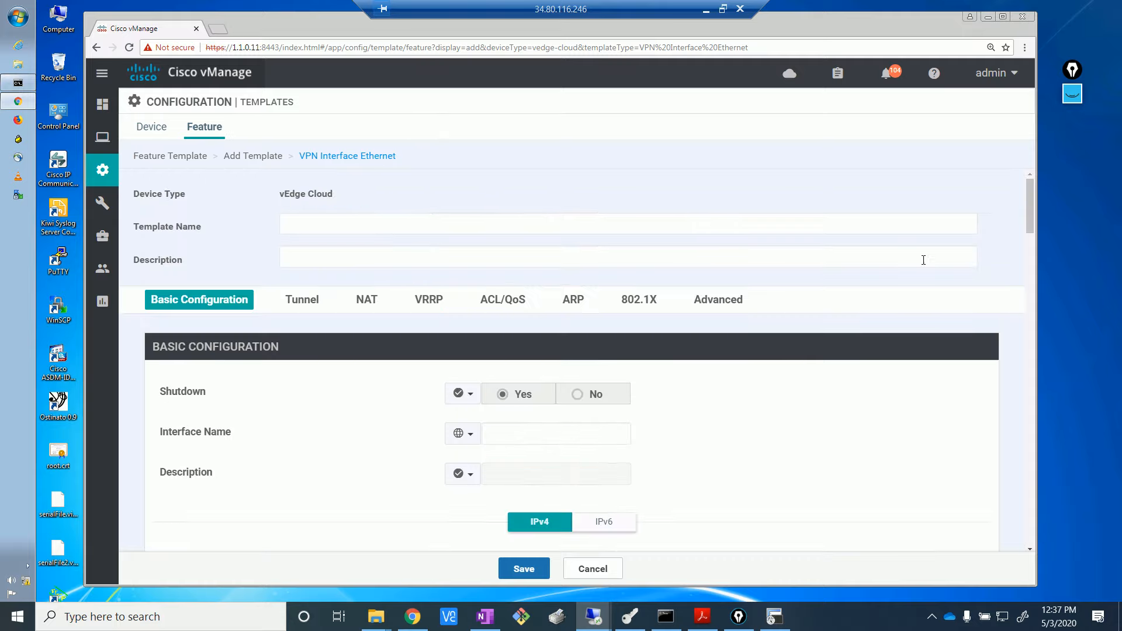
# - Name the template vedge_MPLS_dual and use the same text as its description
pyautogui.click(359, 225)
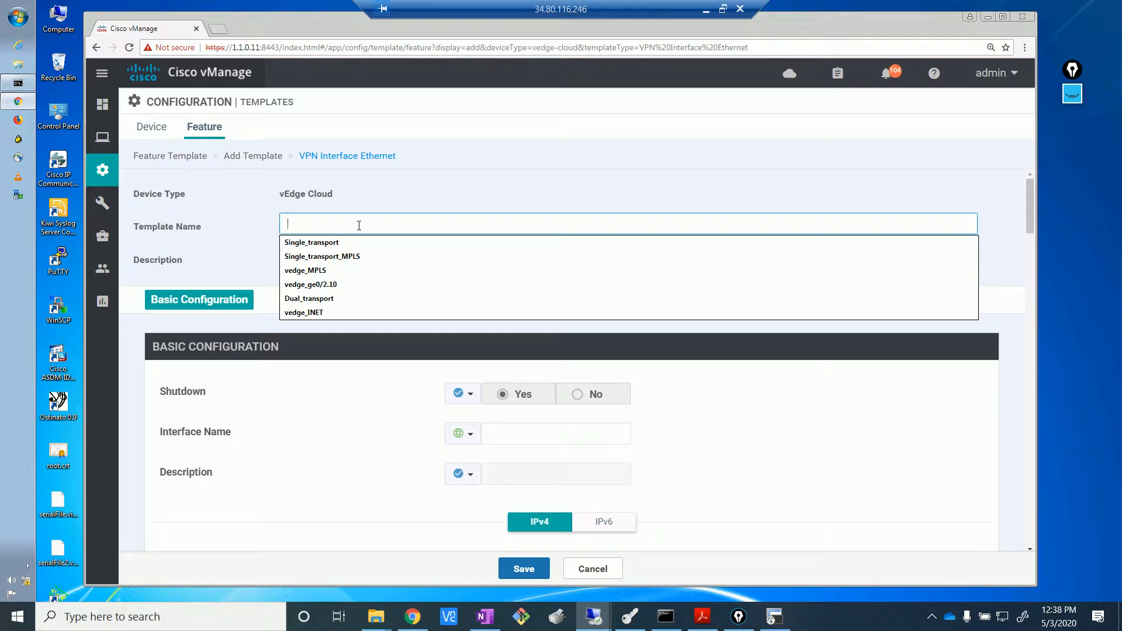
pyautogui.write('ved')
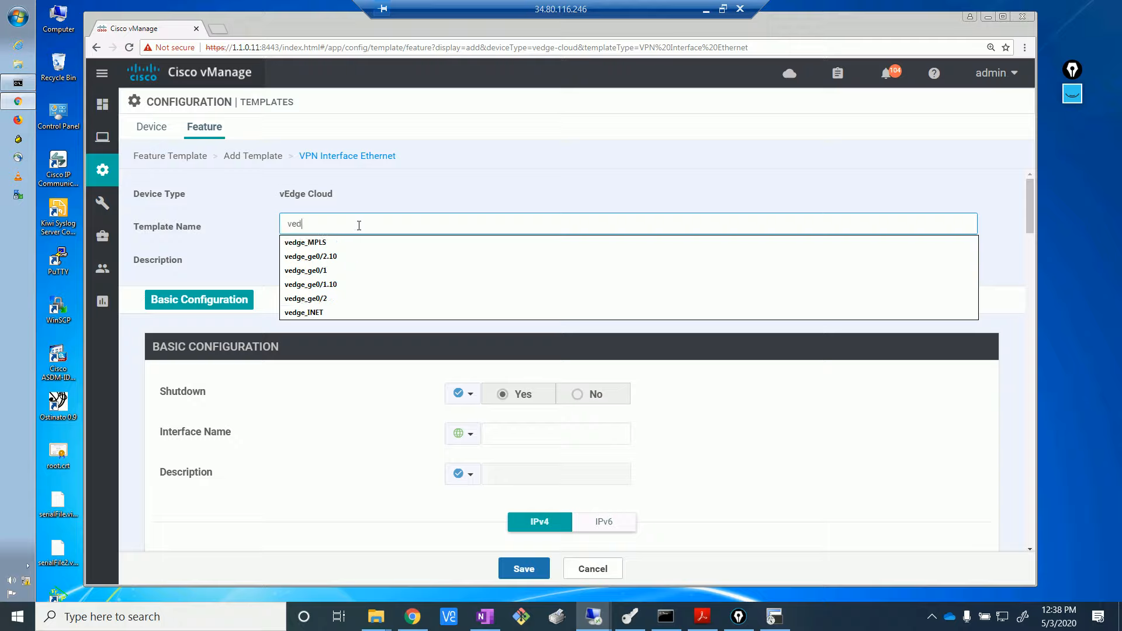
pyautogui.write('ge_MPLS')
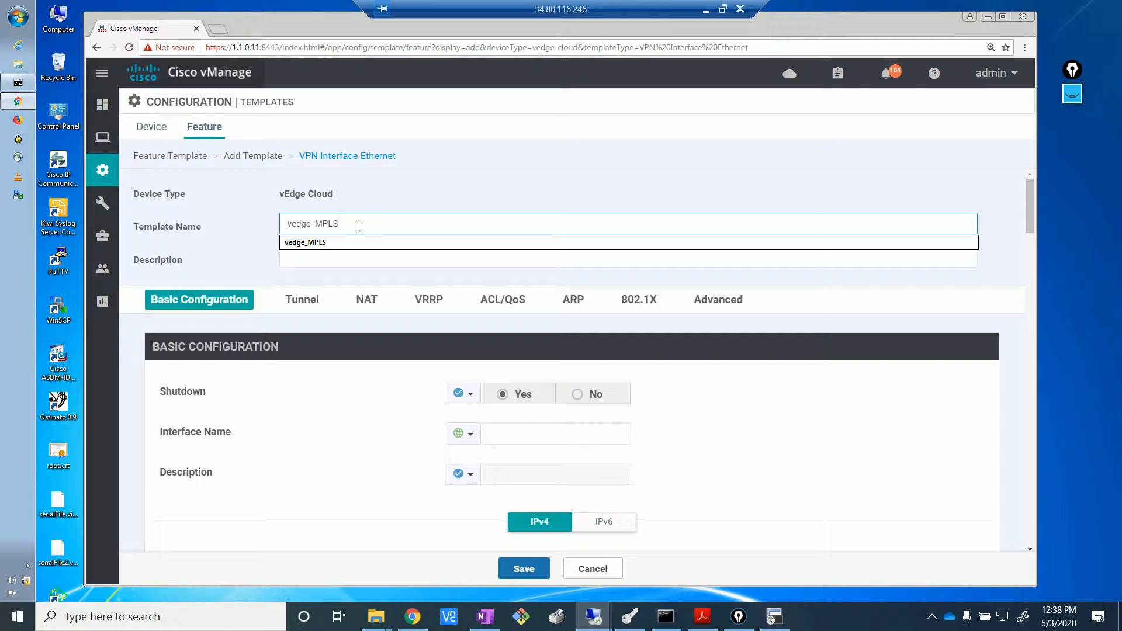
pyautogui.write('_dual')
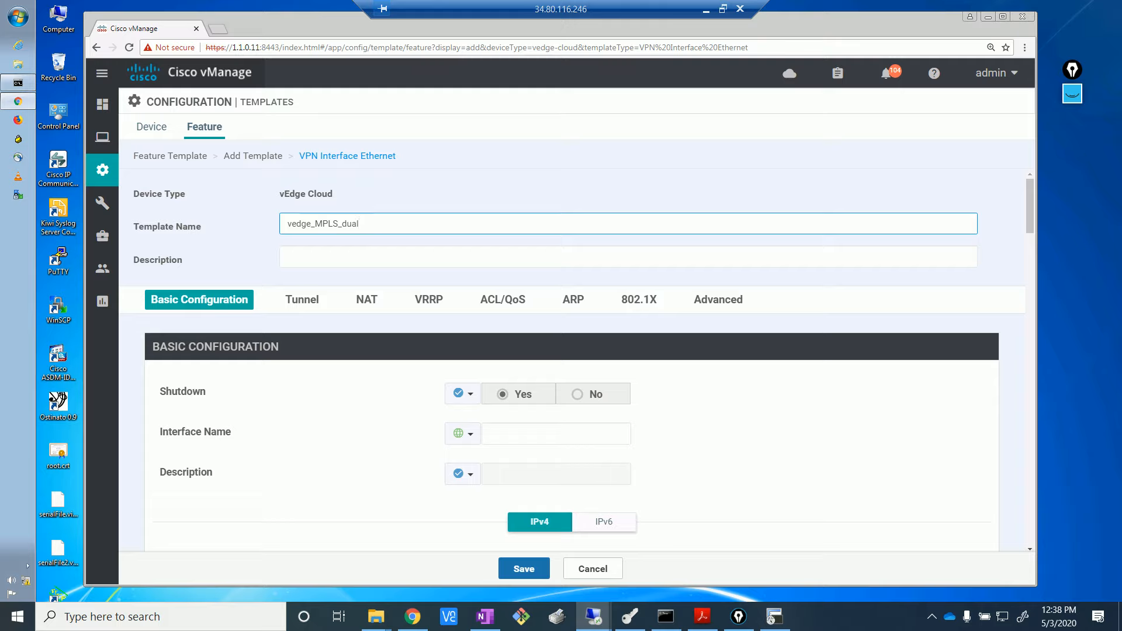
pyautogui.moveTo(388, 223); pyautogui.dragTo(256, 225)
pyautogui.hotkey('ctrl', 'c')
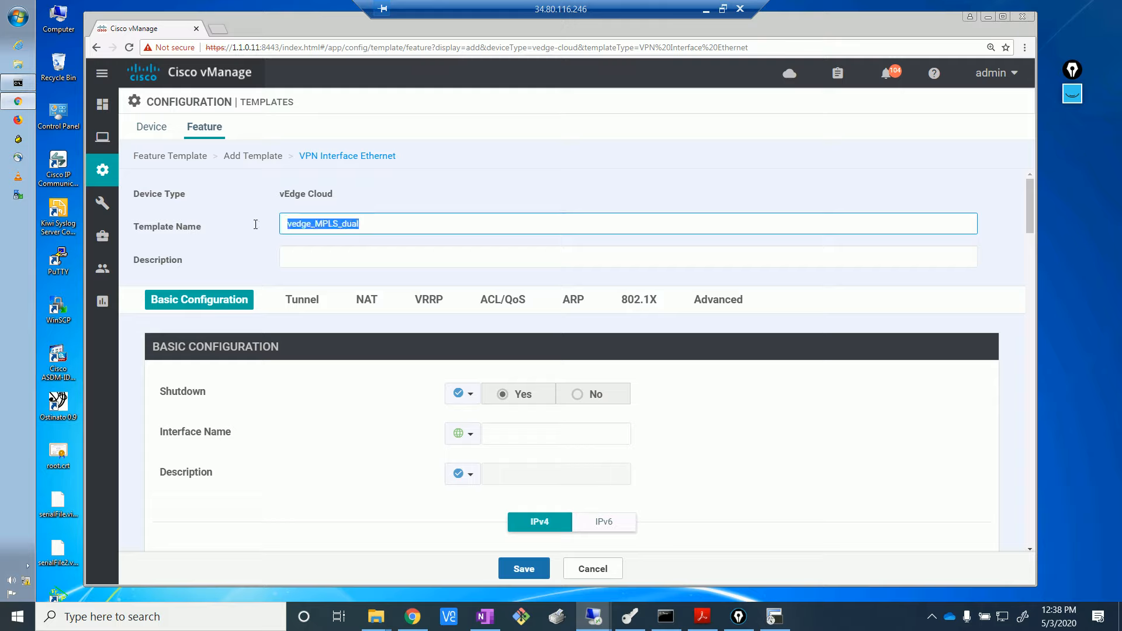
pyautogui.click(430, 261)
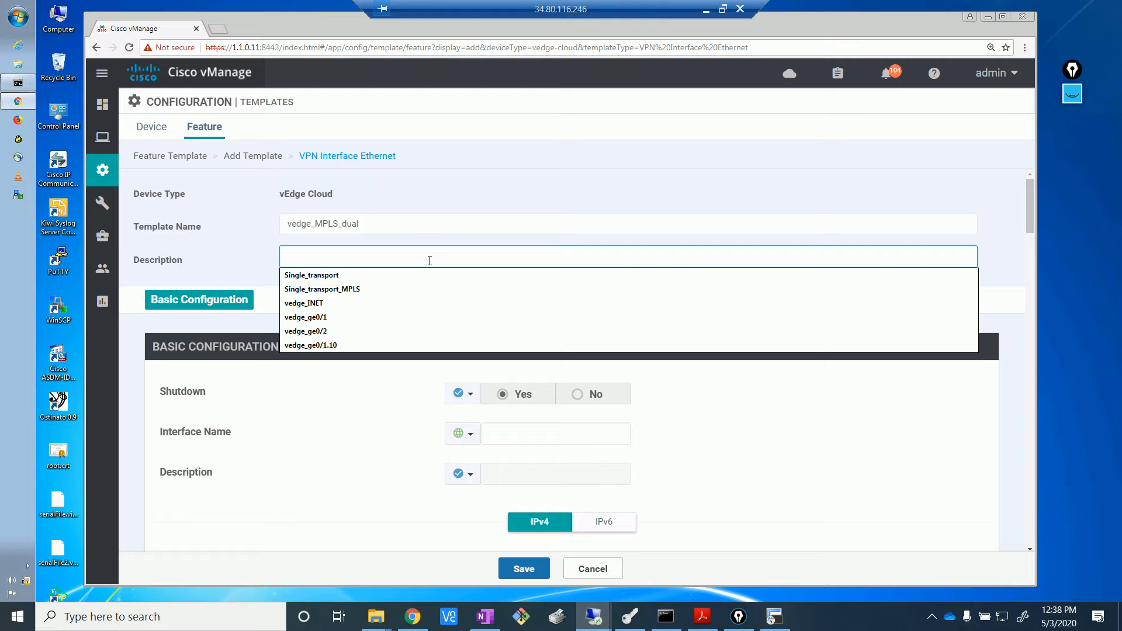
pyautogui.hotkey('ctrl', 'v')
pyautogui.click(455, 192)
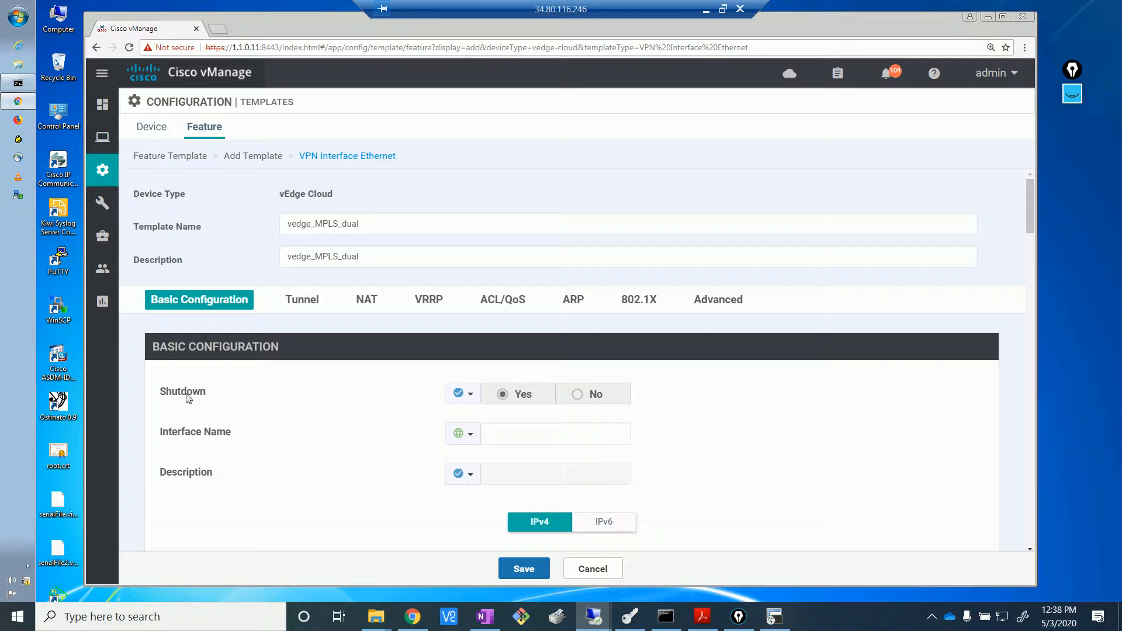
# - Set Shutdown to No and Interface Name to ge0/1, both as global values
pyautogui.click(471, 399)
pyautogui.click(468, 420)
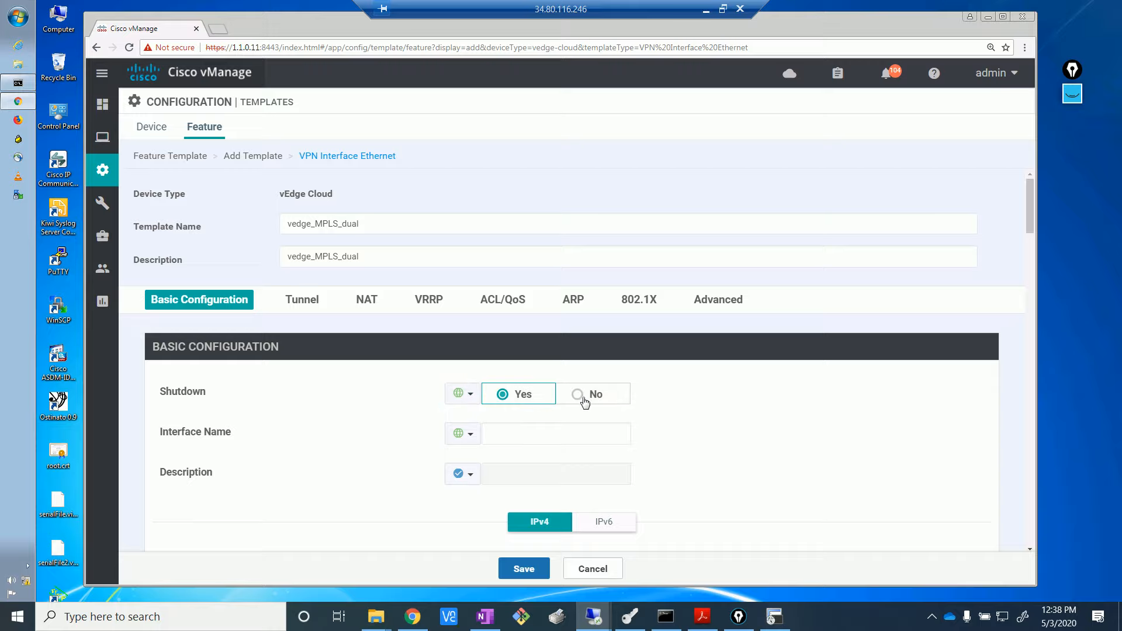
pyautogui.click(576, 395)
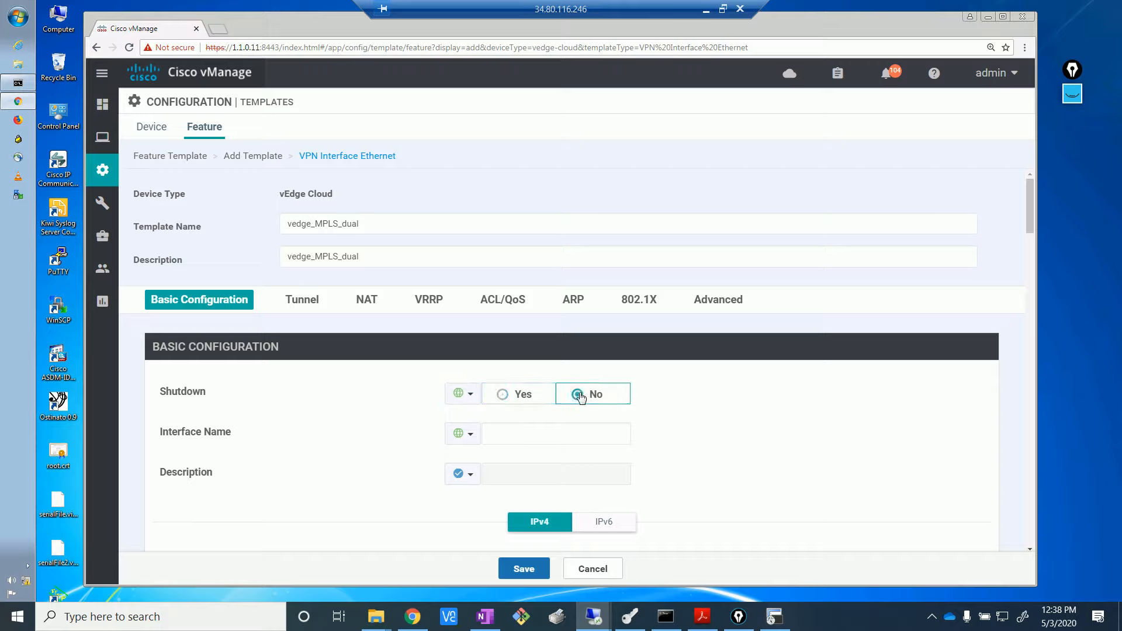
pyautogui.click(517, 433)
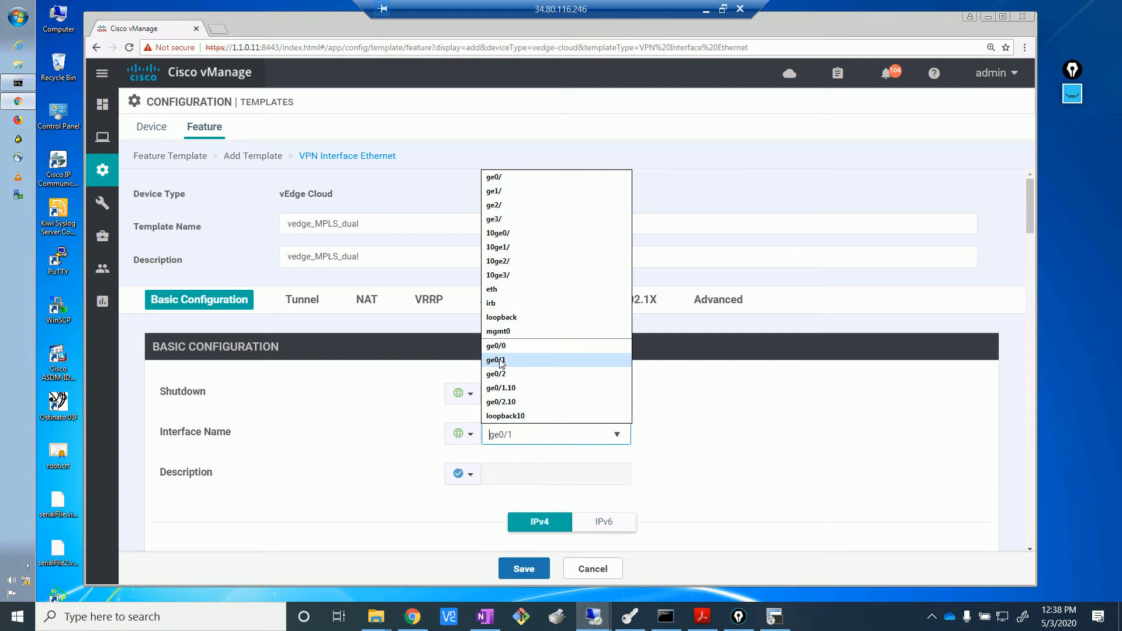
pyautogui.click(497, 360)
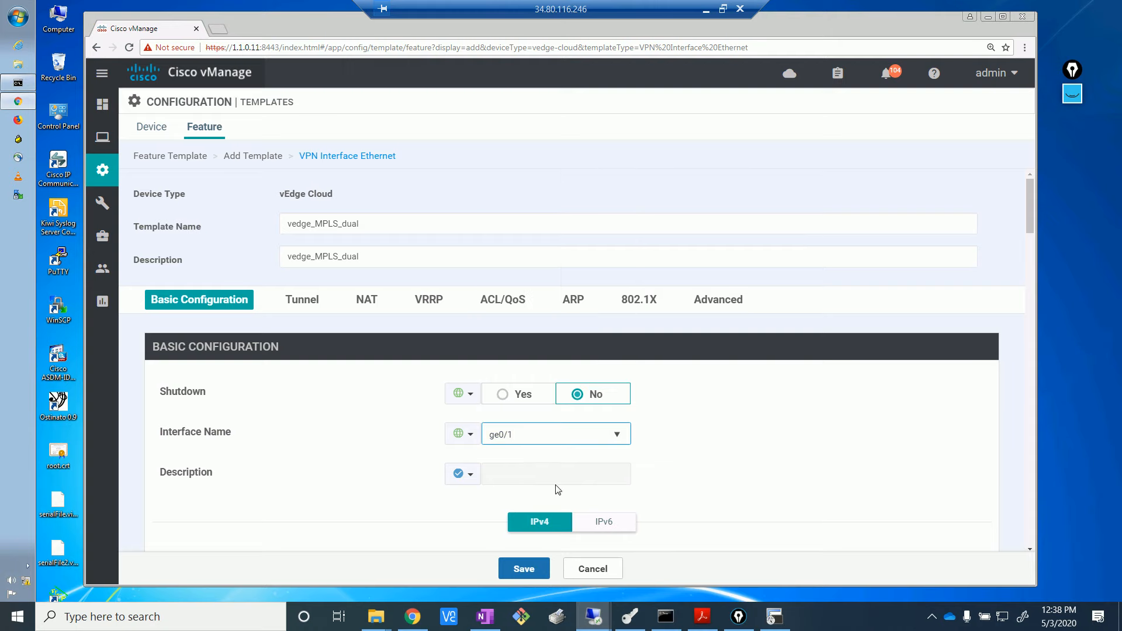
# - Set the interface Description globally to ***MPLS***
pyautogui.click(474, 482)
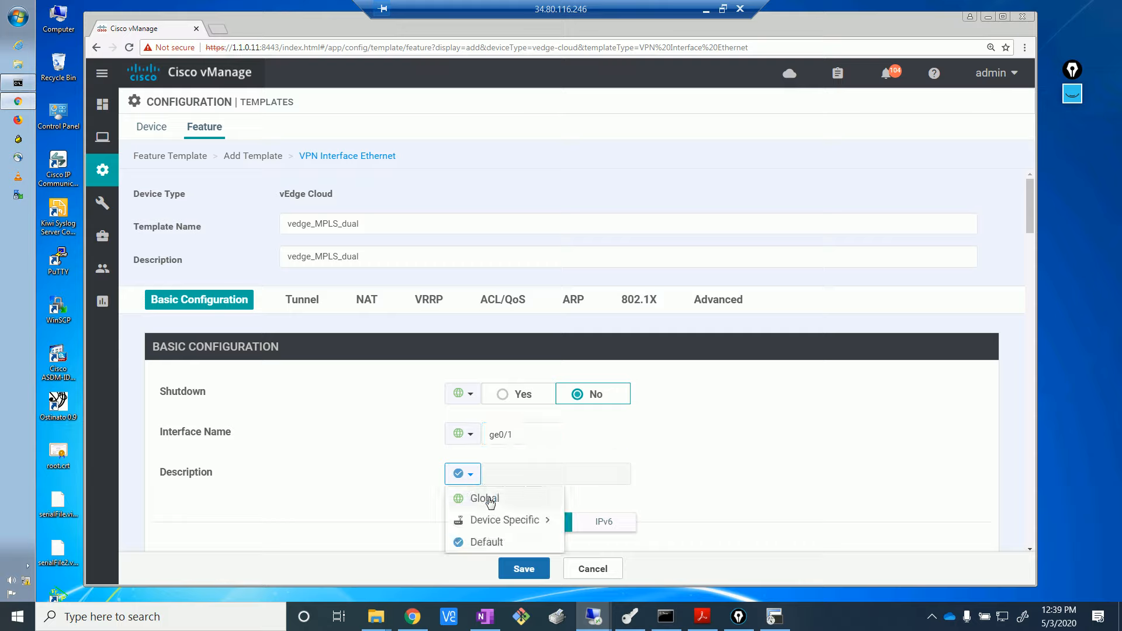
pyautogui.click(489, 498)
pyautogui.click(517, 474)
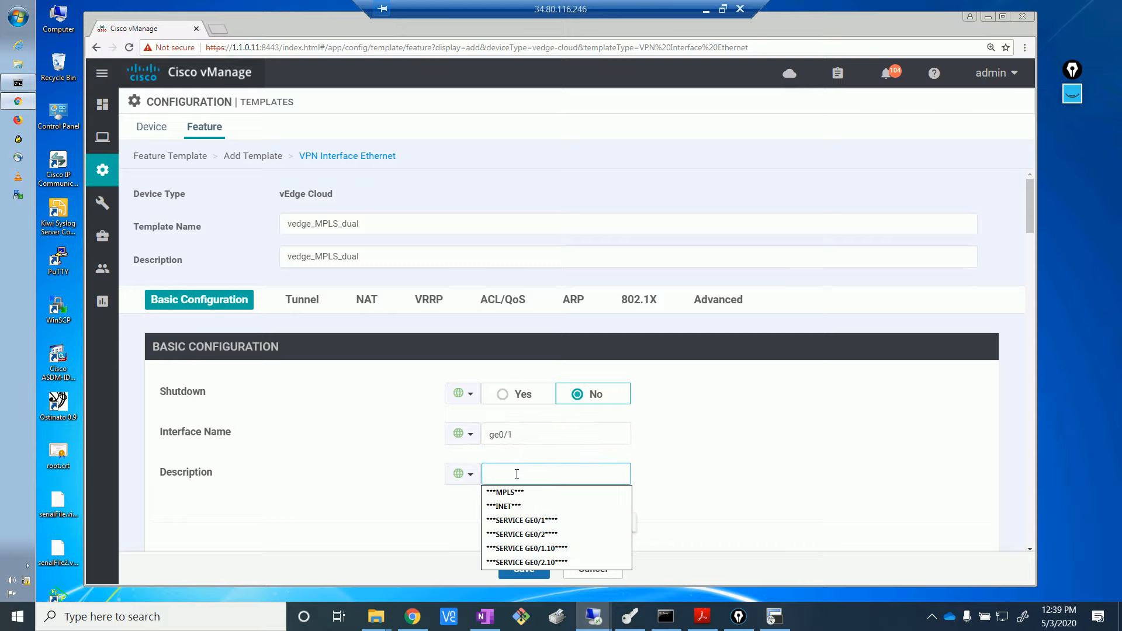
pyautogui.click(512, 492)
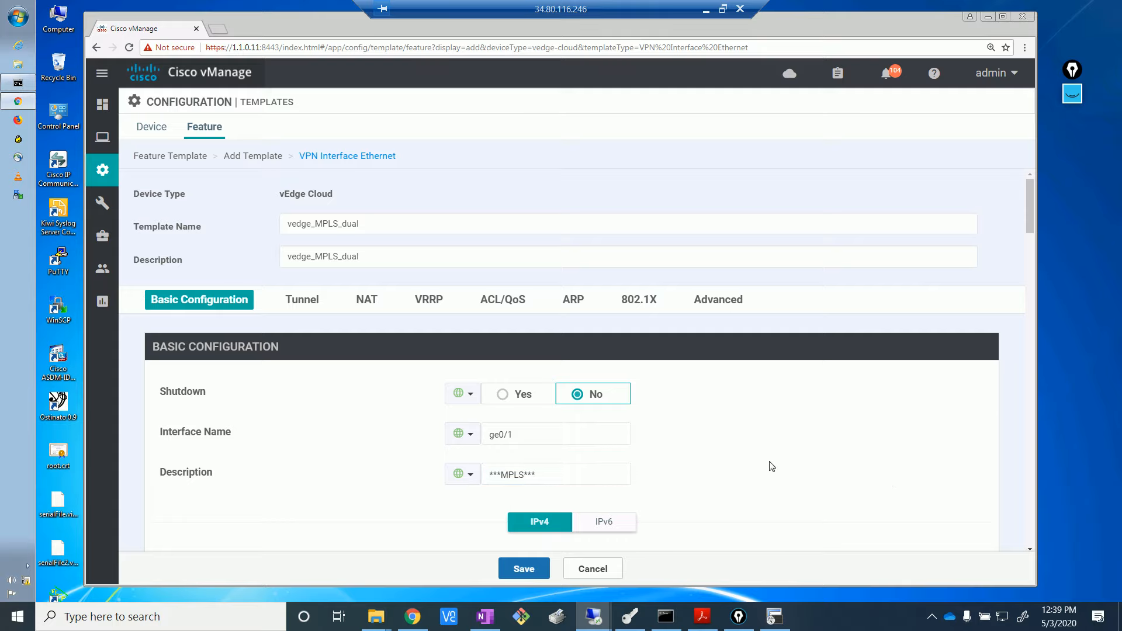
pyautogui.scroll(-5, 770, 465)
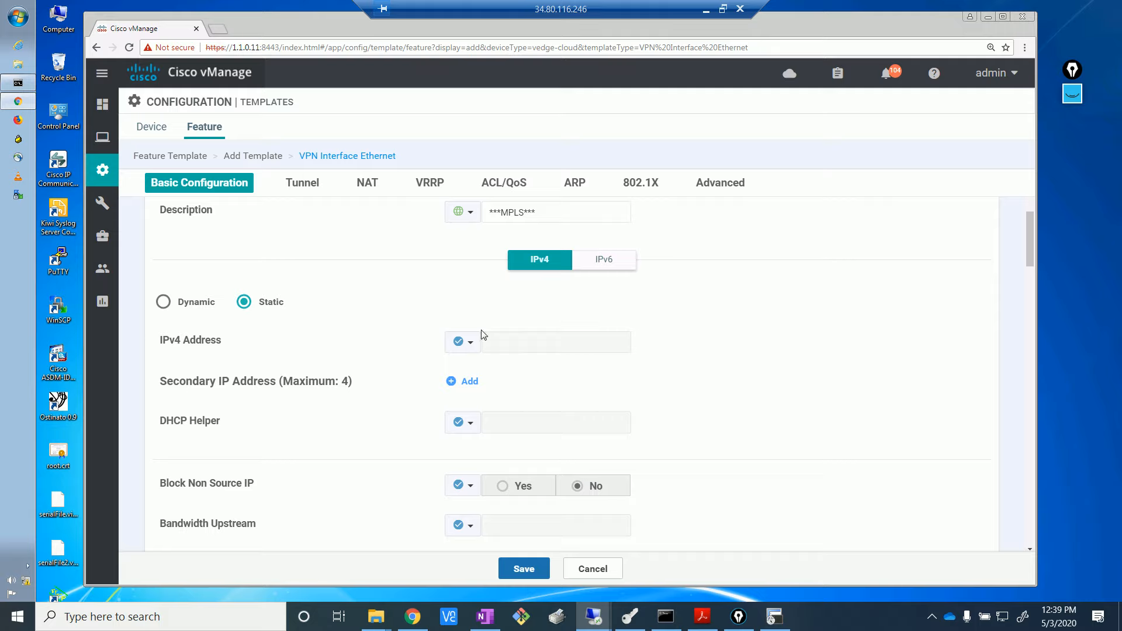
# - Make the IPv4 Address device specific with the key vpn0_mpls_if_ipv4_address
pyautogui.click(471, 344)
pyautogui.moveTo(496, 395)
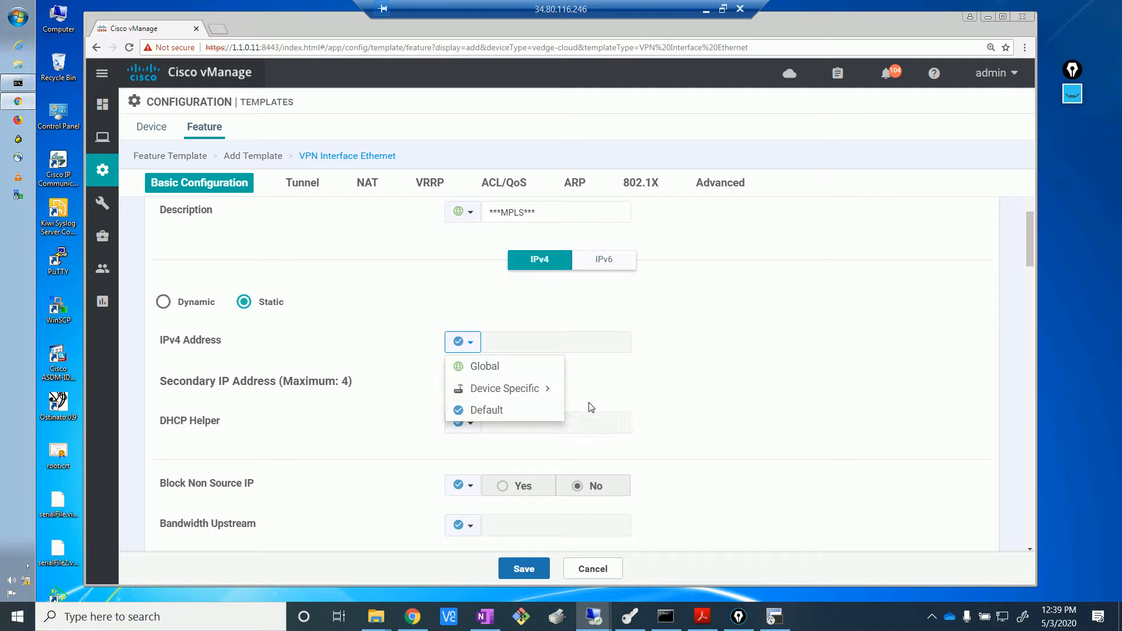
pyautogui.click(593, 410)
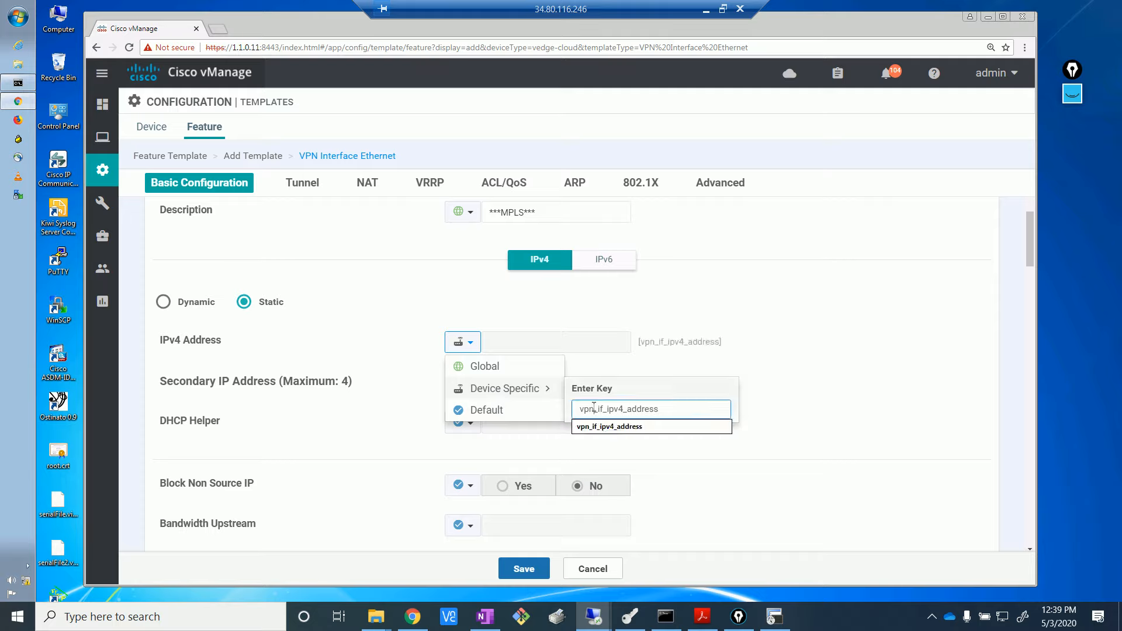
pyautogui.write('0_')
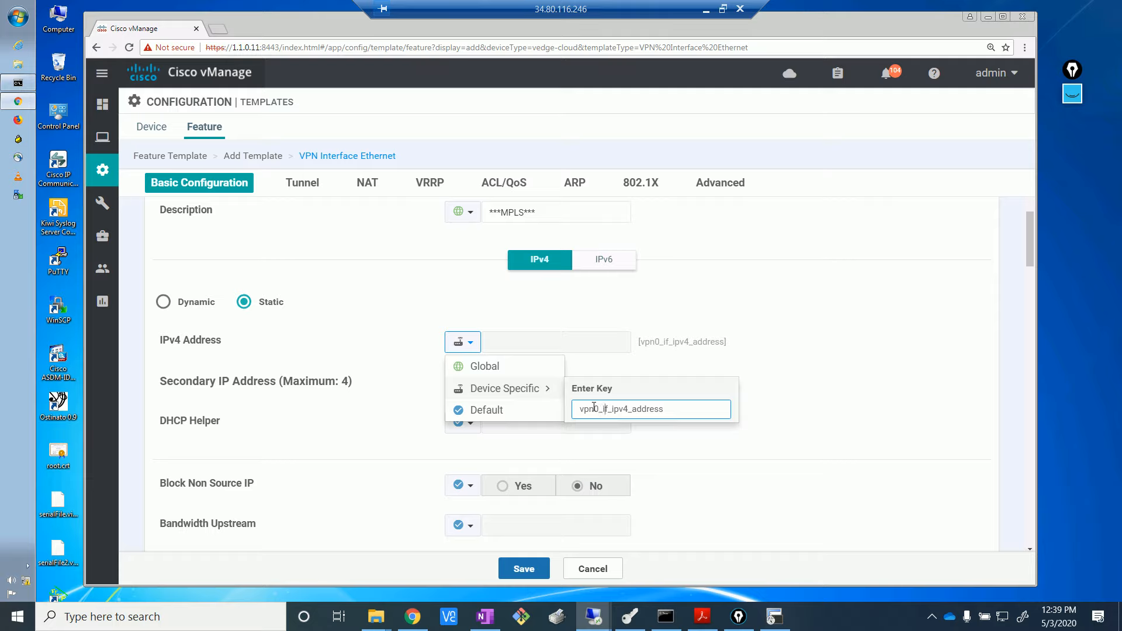
pyautogui.write('mpls')
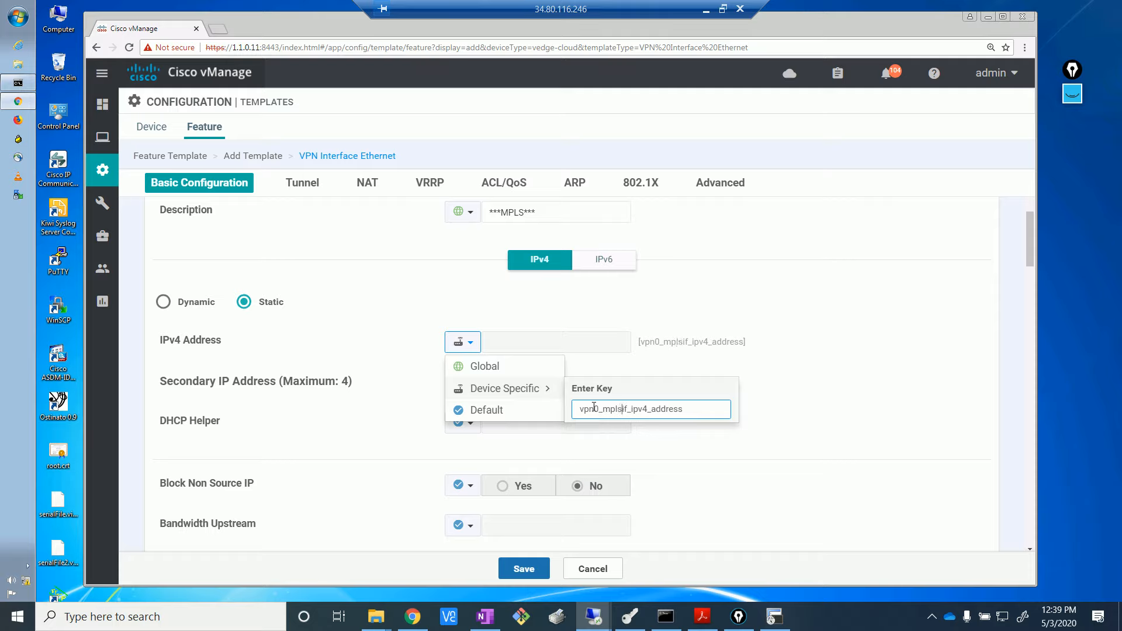
pyautogui.write('_')
pyautogui.click(783, 427)
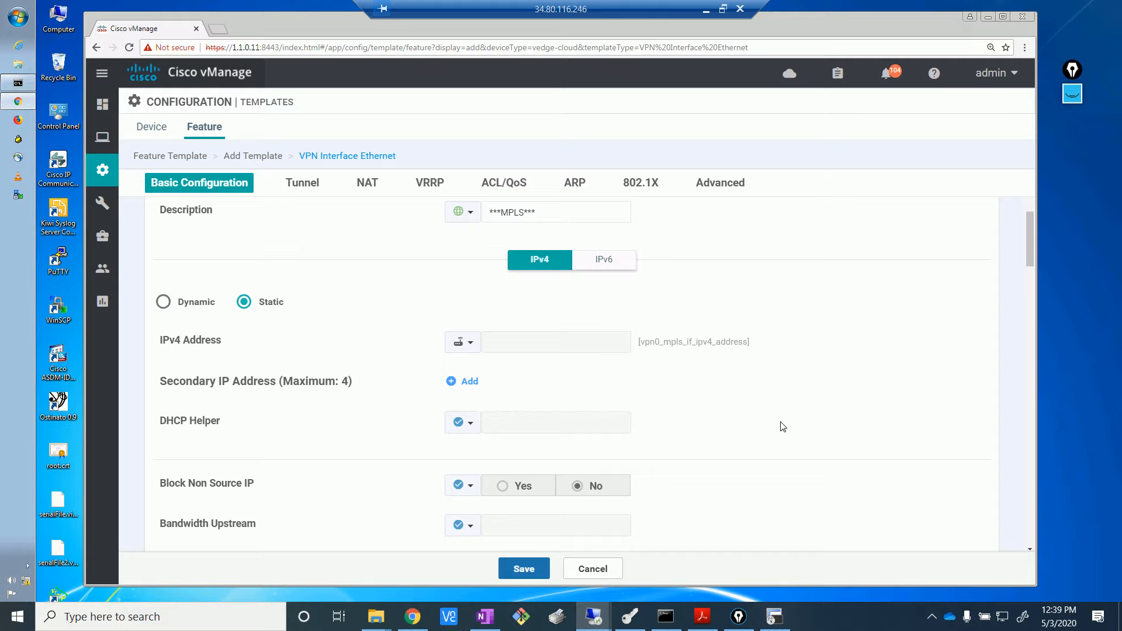
pyautogui.scroll(-3, 783, 427)
pyautogui.scroll(1, 783, 427)
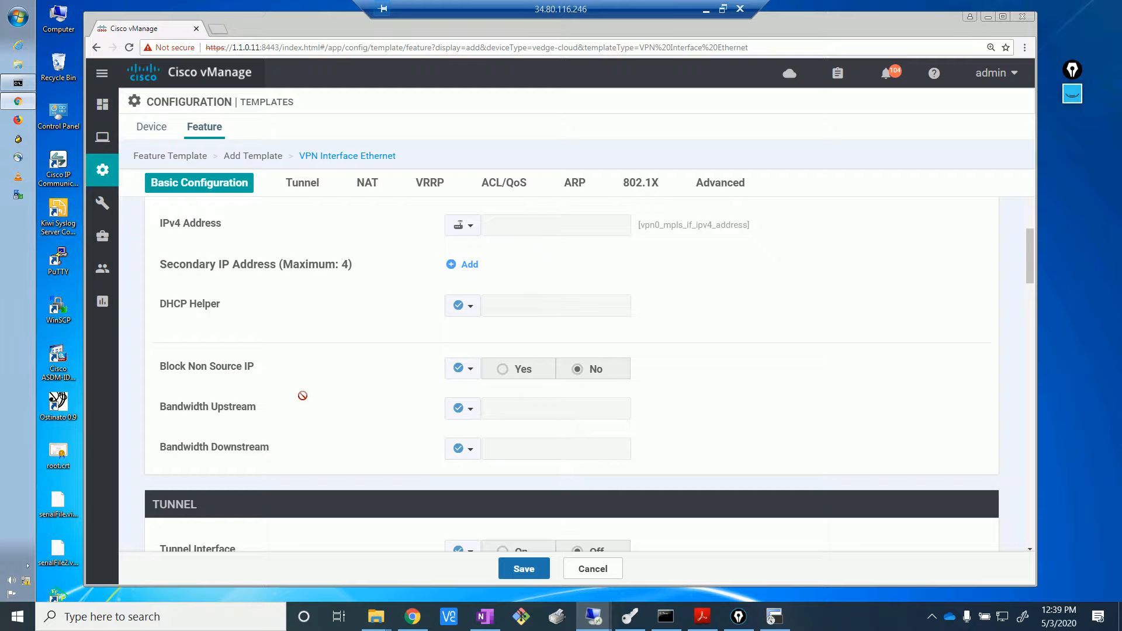
pyautogui.scroll(-4, 303, 395)
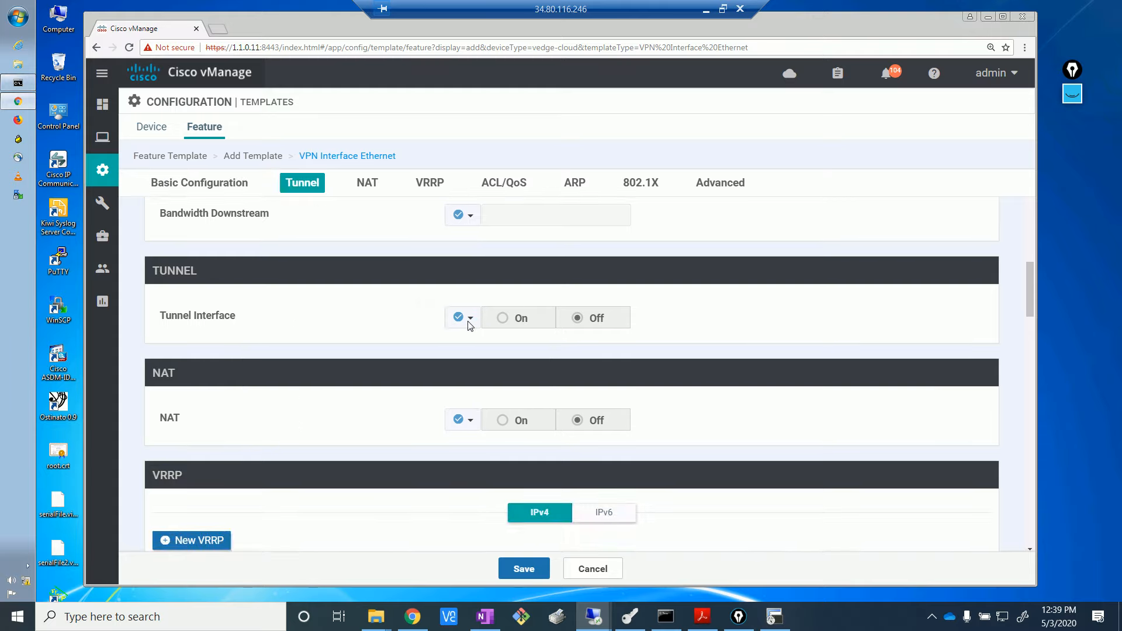
# - Turn Tunnel Interface On globally and set the tunnel Color globally to mpls
pyautogui.click(470, 320)
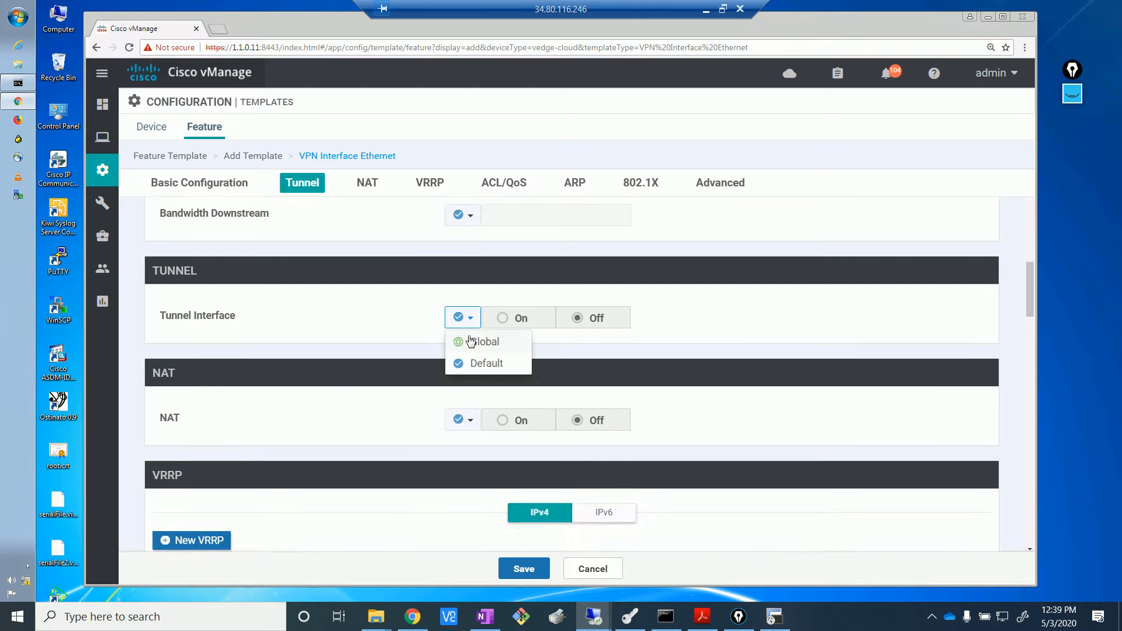
pyautogui.click(474, 342)
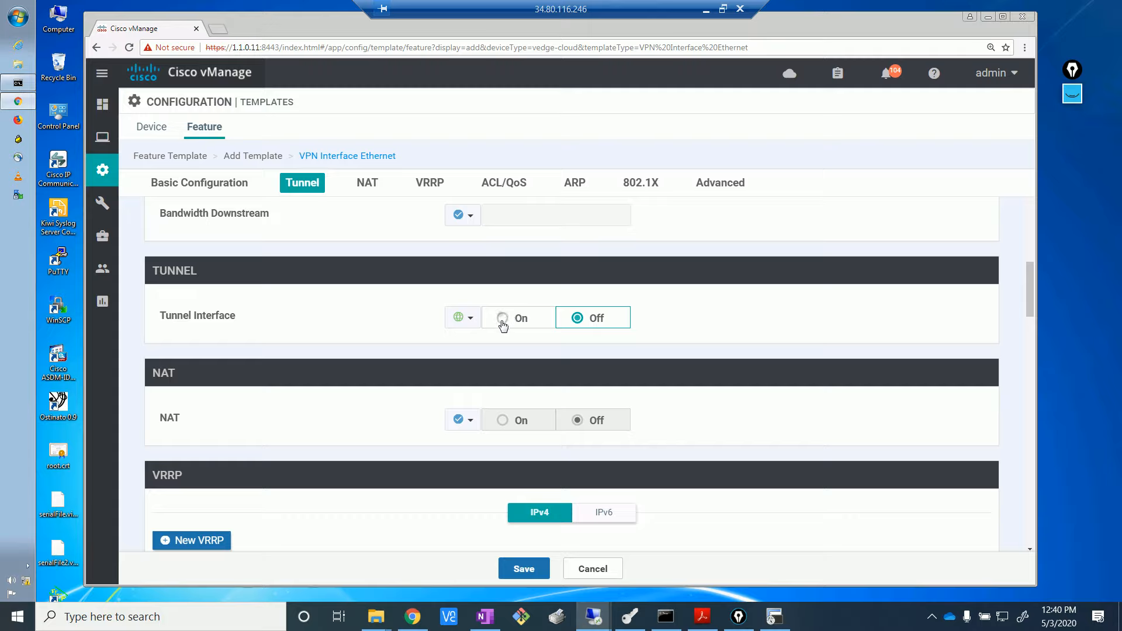
pyautogui.click(503, 318)
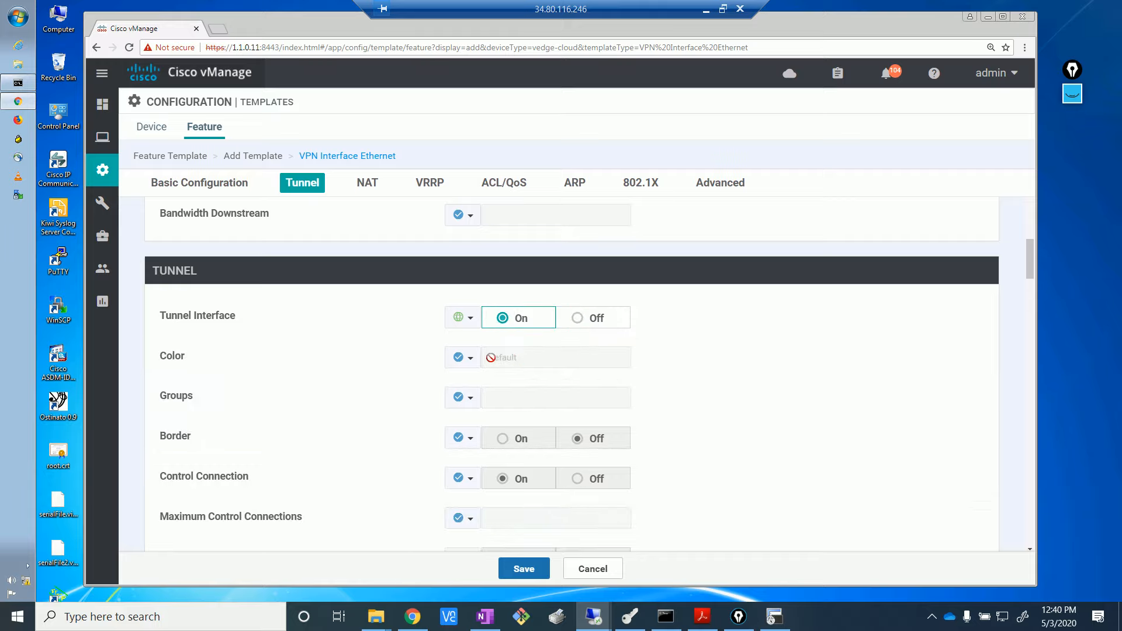
pyautogui.click(471, 358)
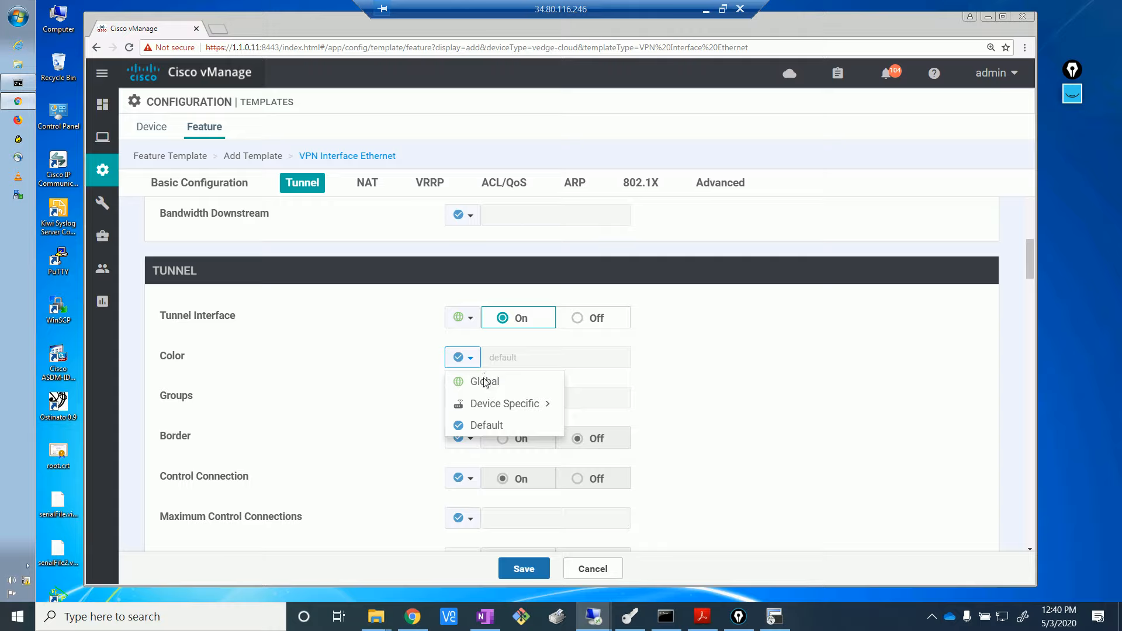
pyautogui.click(485, 381)
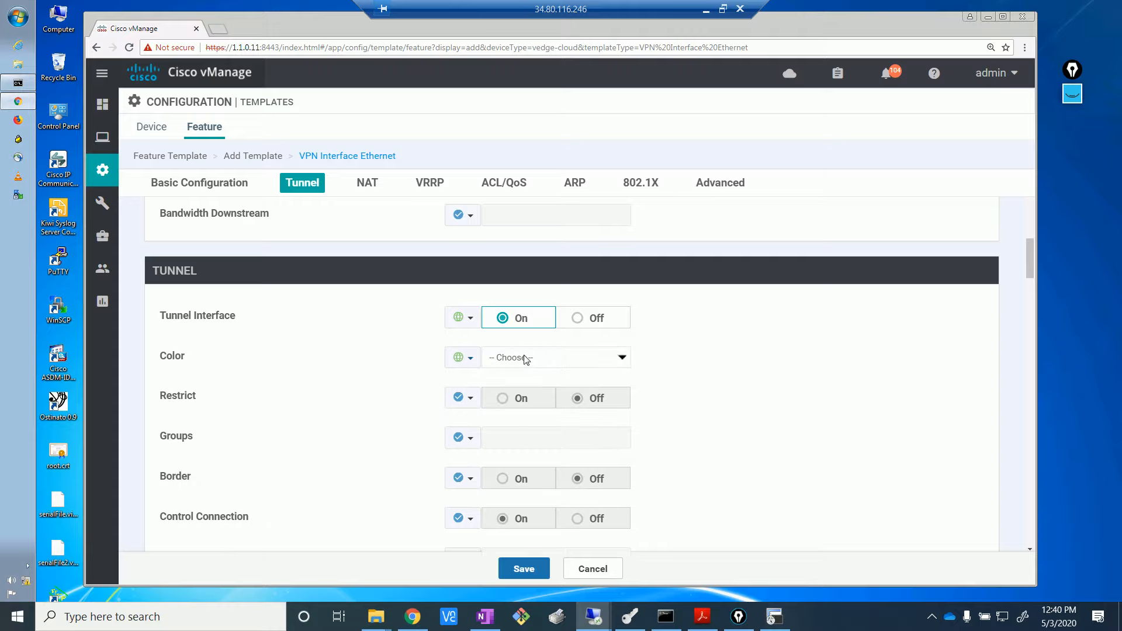
pyautogui.click(526, 359)
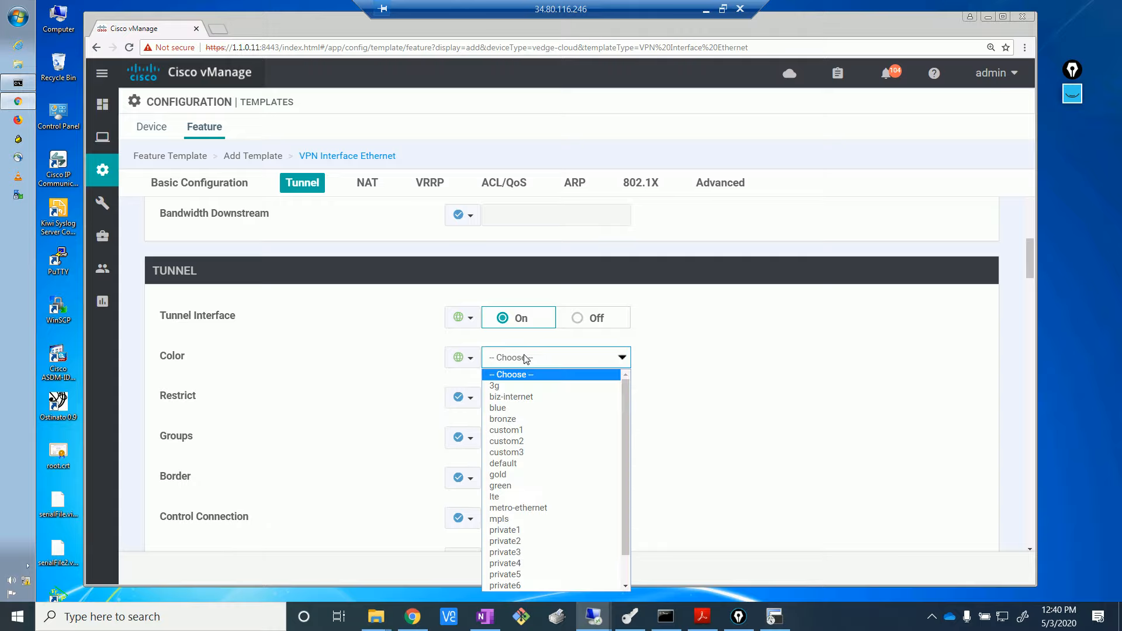
pyautogui.click(503, 519)
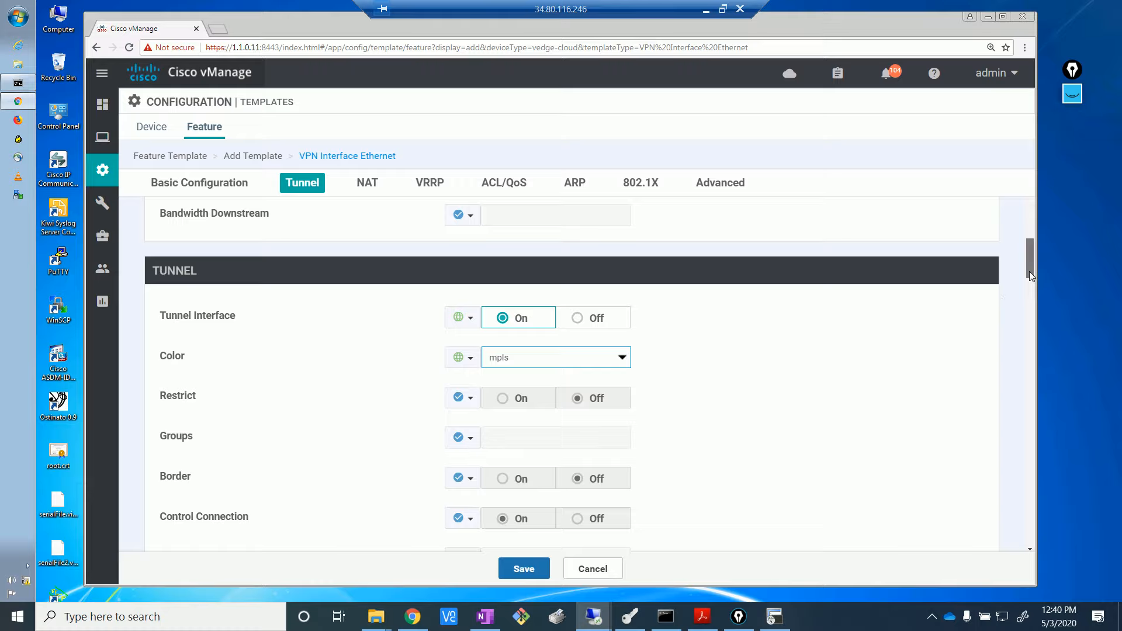
pyautogui.scroll(-1, 1029, 276)
pyautogui.moveTo(1030, 277); pyautogui.dragTo(1030, 278)
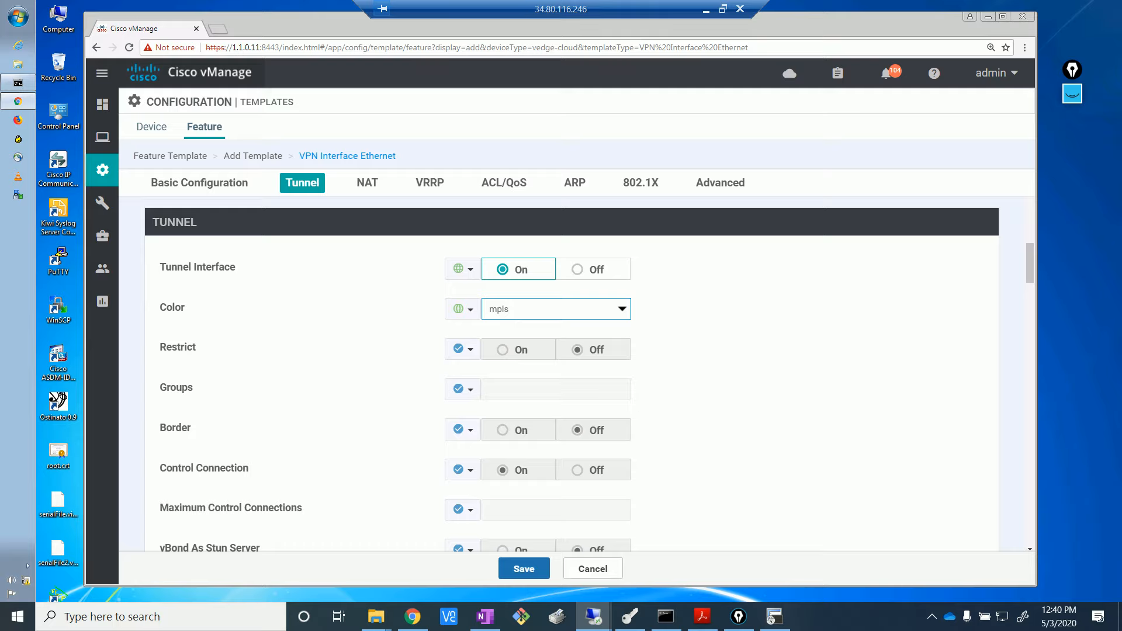
pyautogui.click(696, 361)
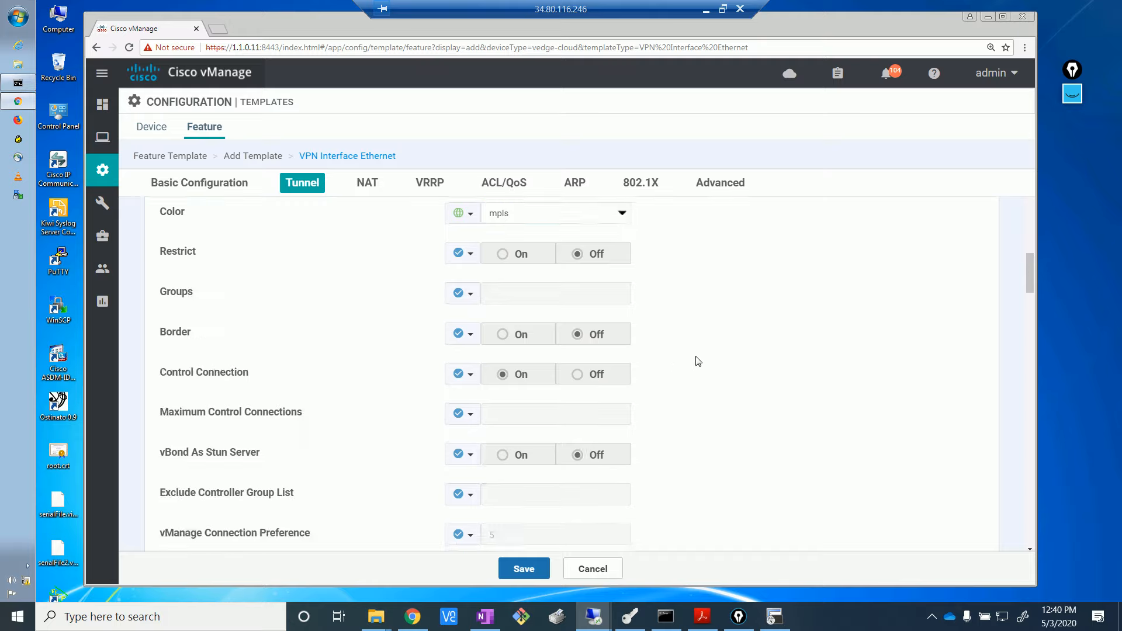
# - Set the tunnel's Allow Service All to On as a global value
pyautogui.scroll(-3, 696, 361)
pyautogui.scroll(-6, 698, 361)
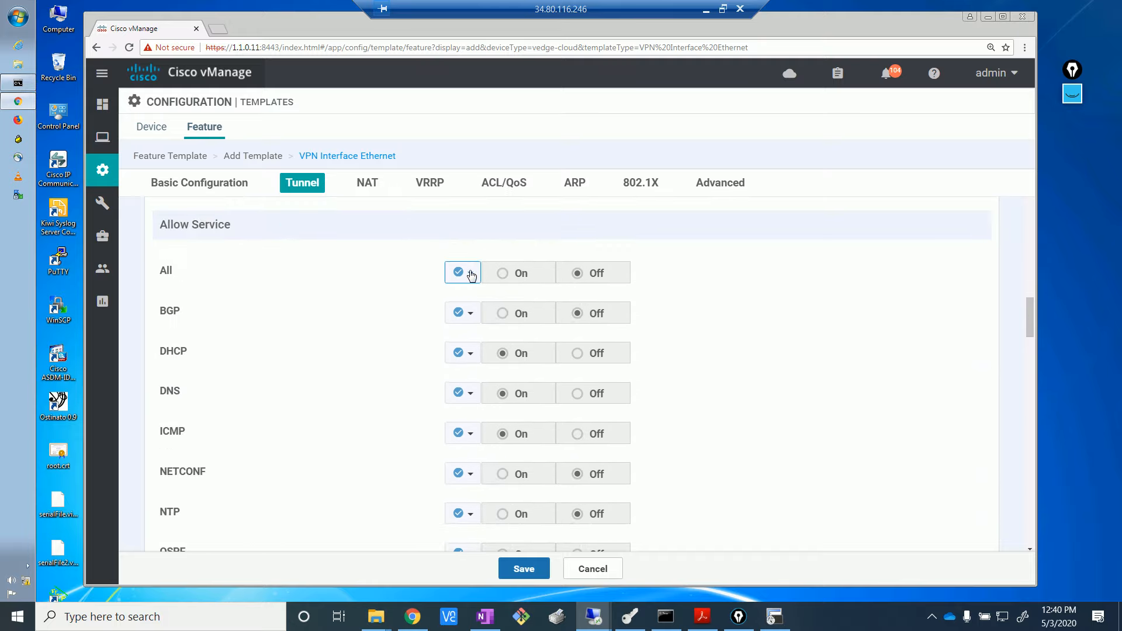
pyautogui.click(468, 273)
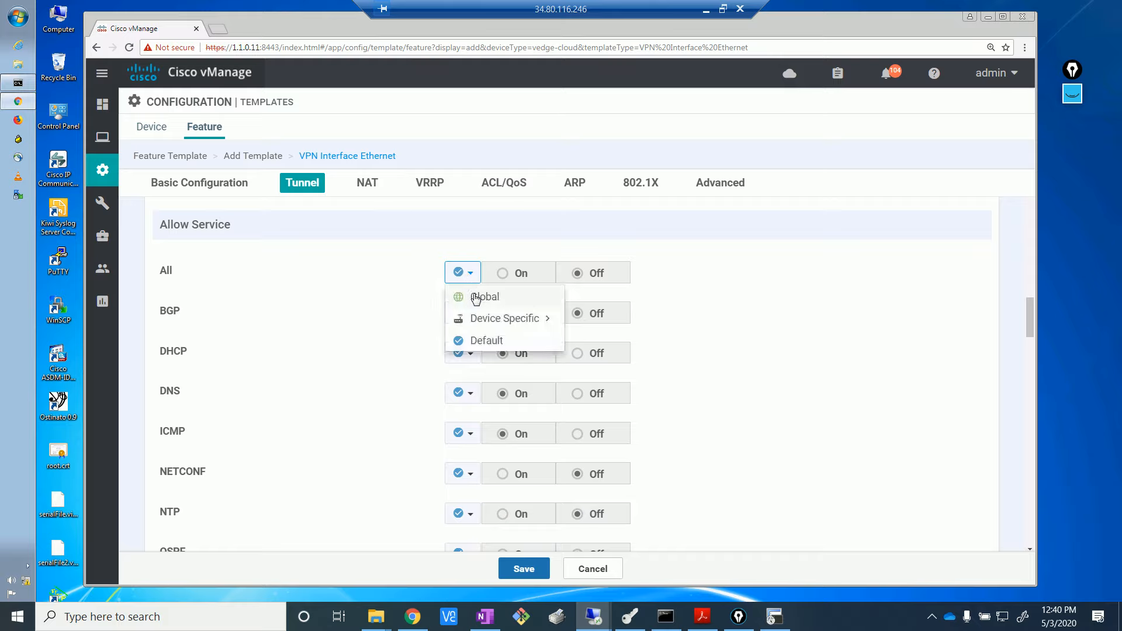
pyautogui.click(476, 295)
pyautogui.click(515, 275)
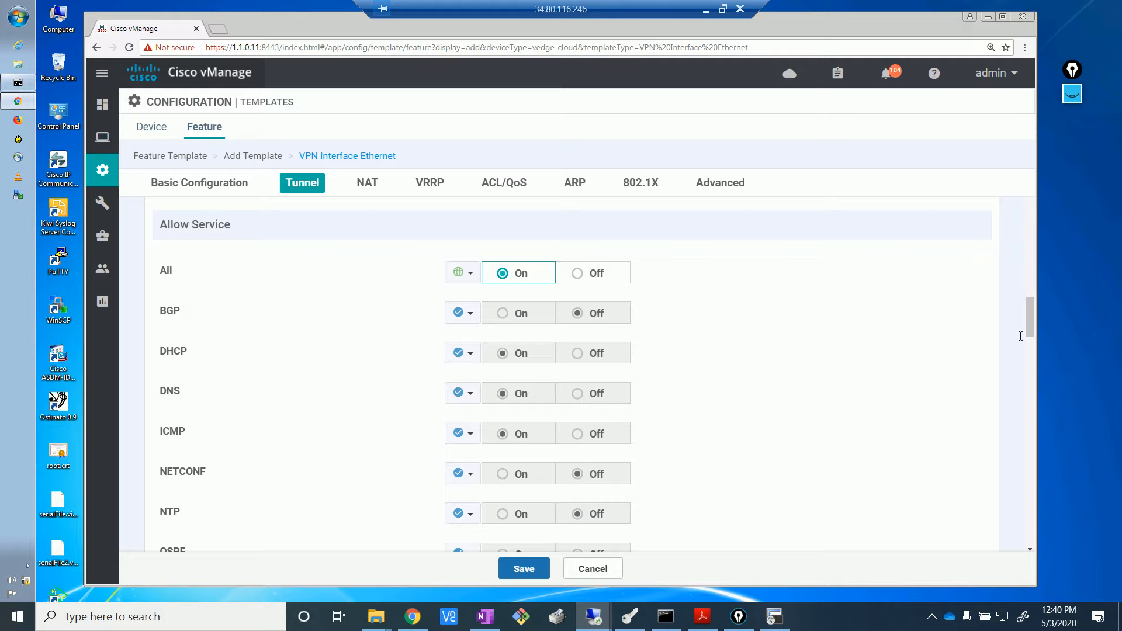
# - Review the remaining tunnel and NAT settings, then move to the Advanced section
pyautogui.scroll(-3, 797, 365)
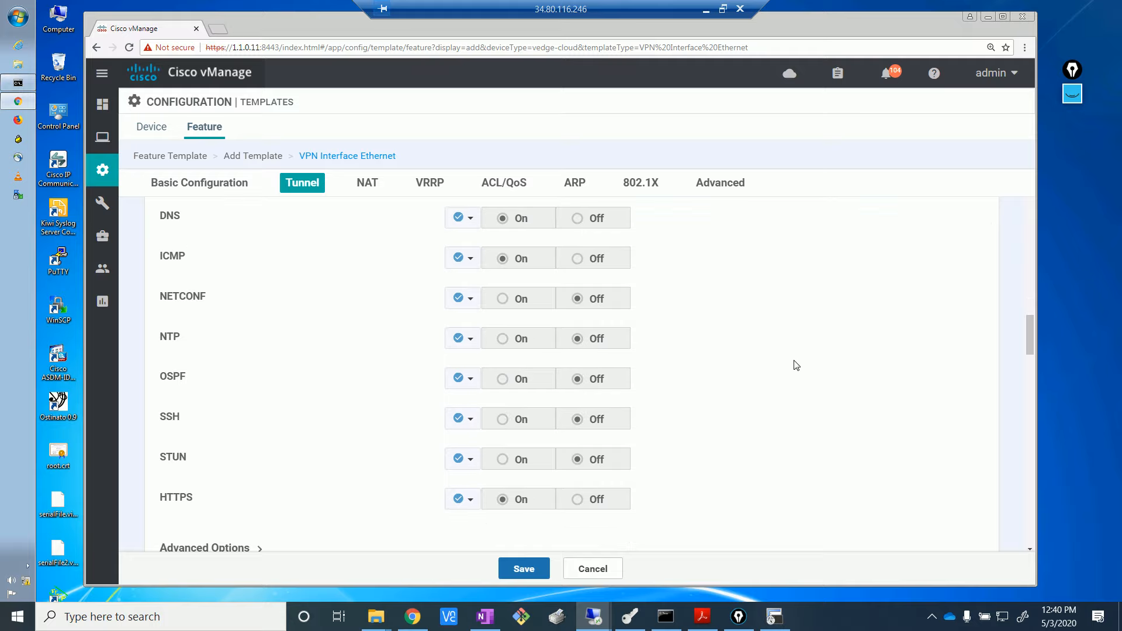
pyautogui.scroll(-4, 796, 365)
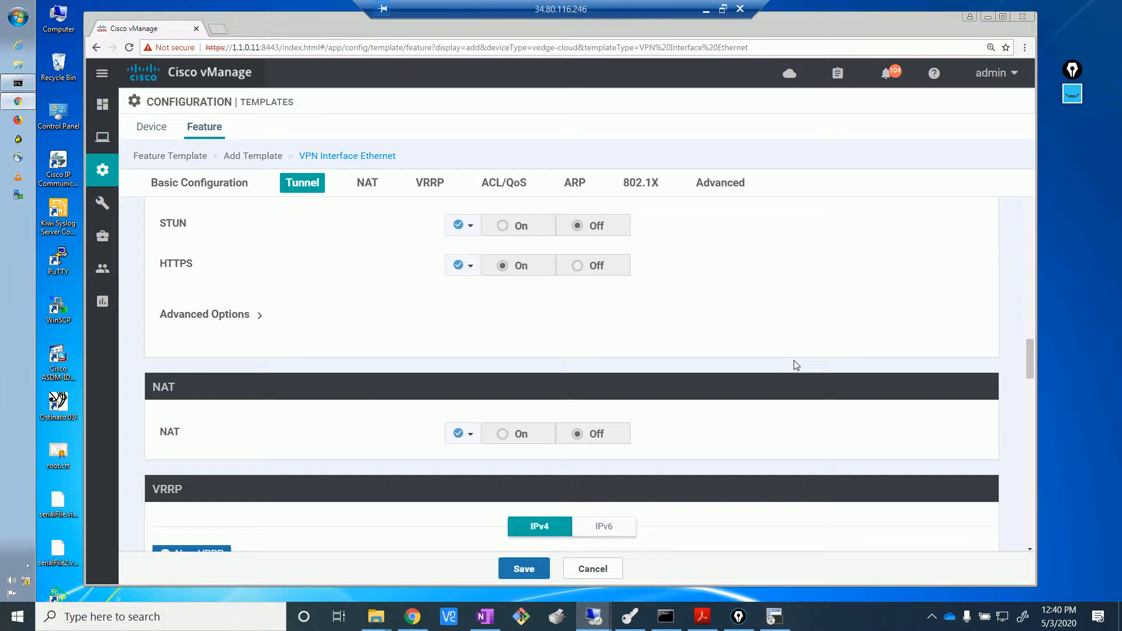
pyautogui.scroll(3, 796, 365)
pyautogui.scroll(-1, 796, 366)
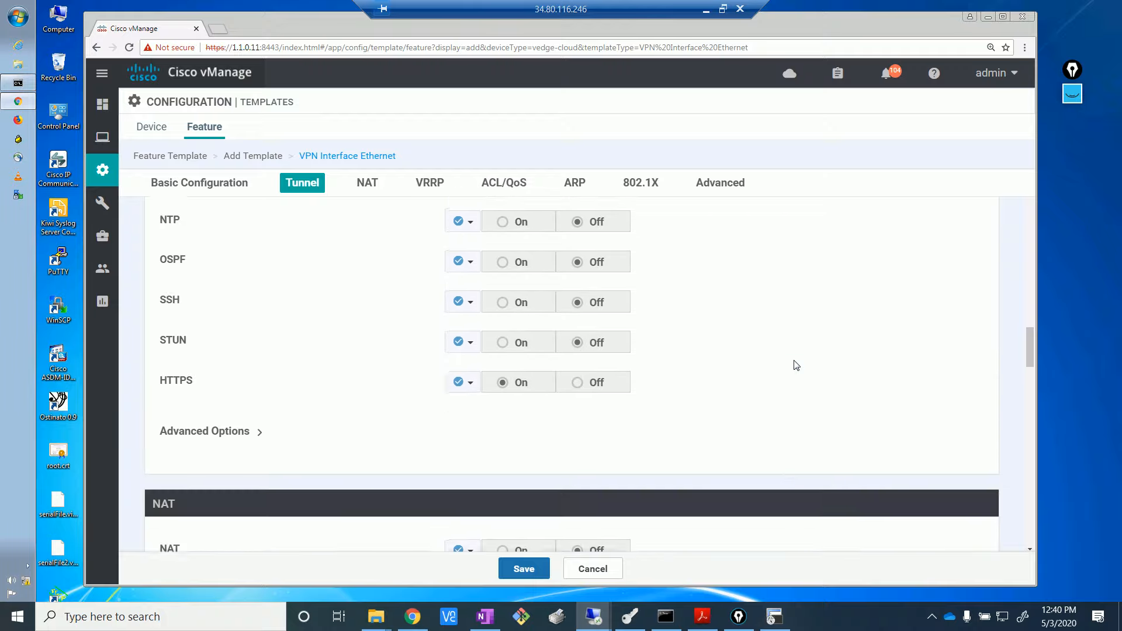
pyautogui.scroll(-1, 796, 365)
pyautogui.scroll(2, 796, 365)
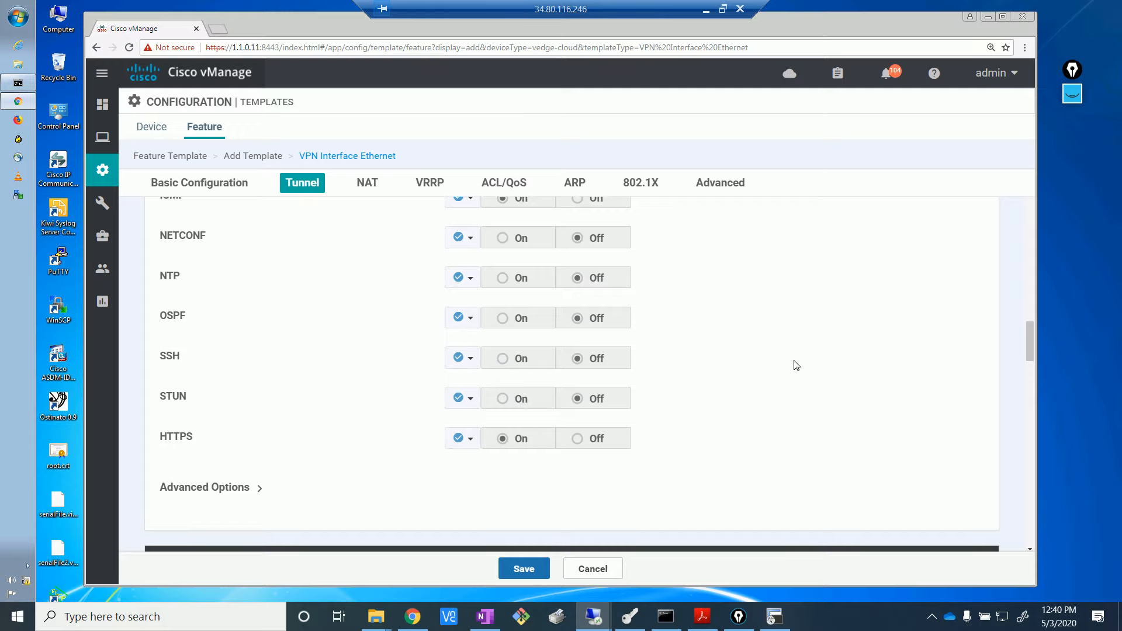
pyautogui.scroll(-4, 796, 365)
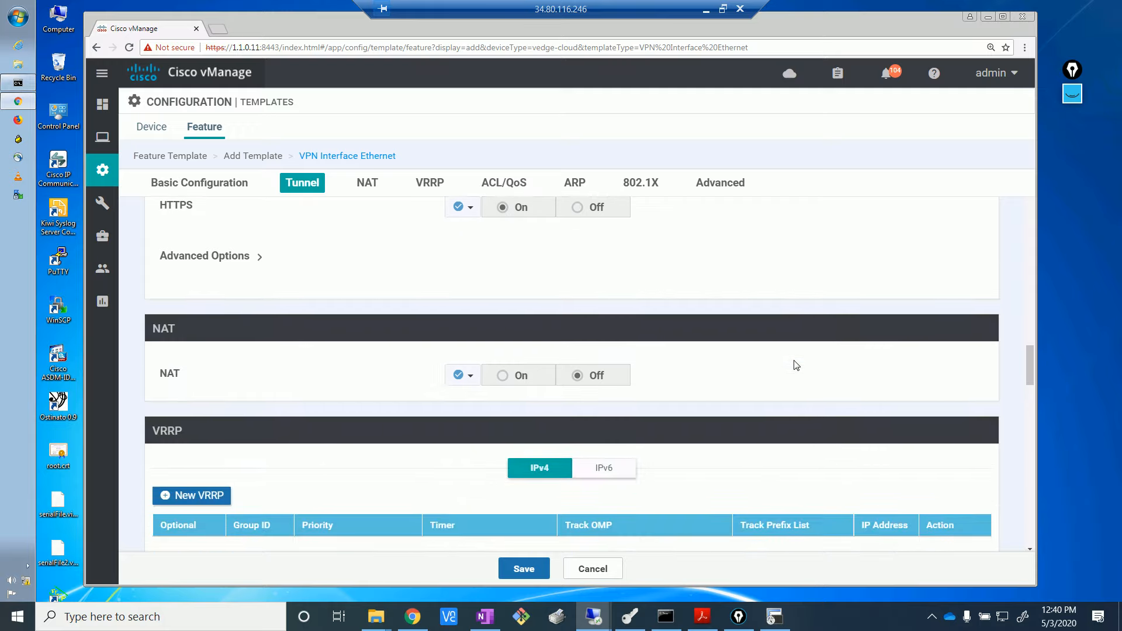
pyautogui.click(710, 183)
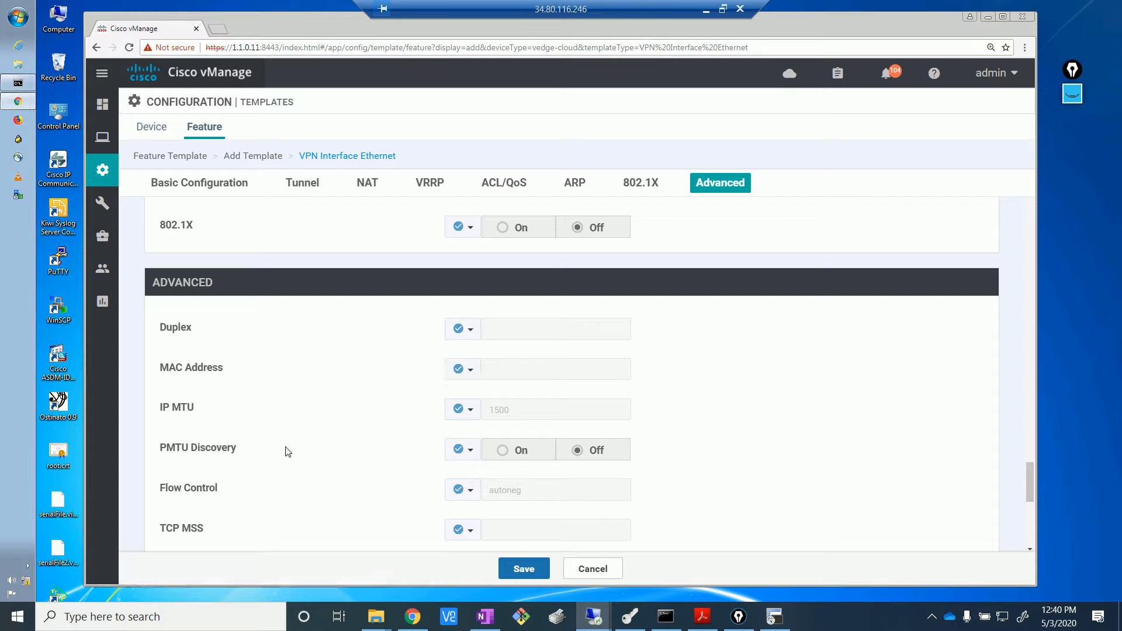
# - Turn PMTU Discovery On globally and save the vedge_MPLS_dual template
pyautogui.click(472, 451)
pyautogui.click(474, 472)
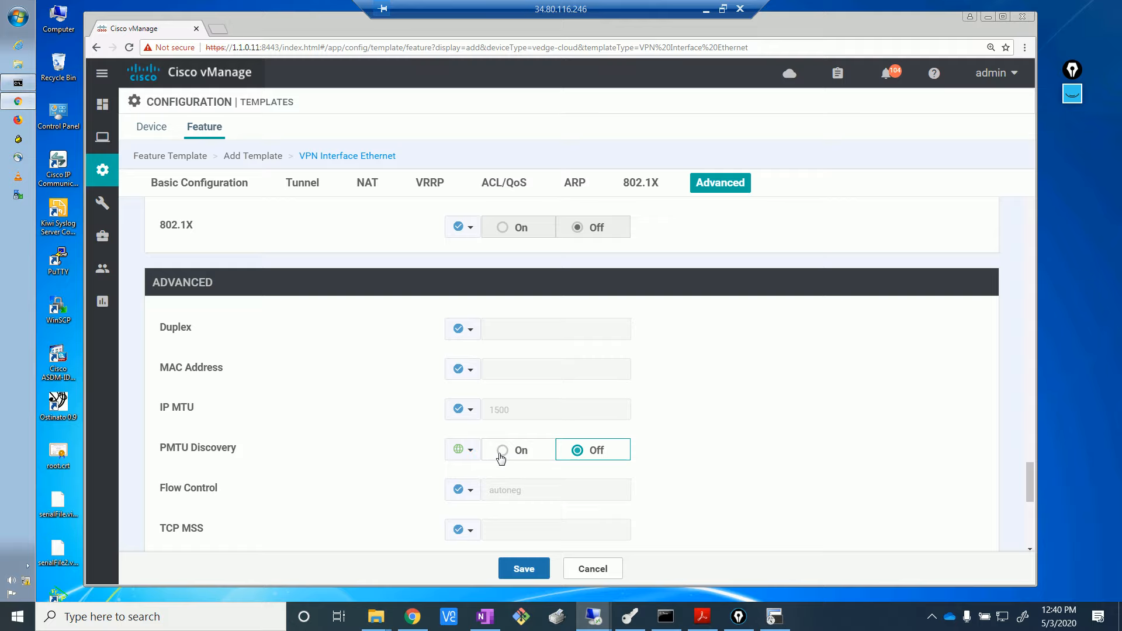
pyautogui.click(502, 453)
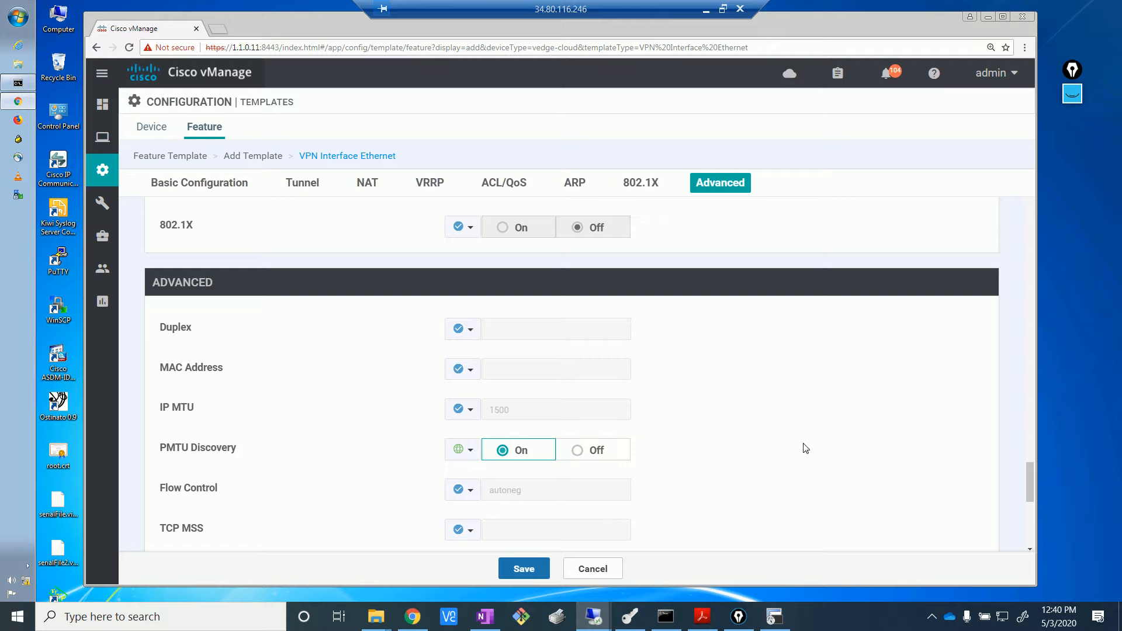
pyautogui.scroll(-3, 805, 448)
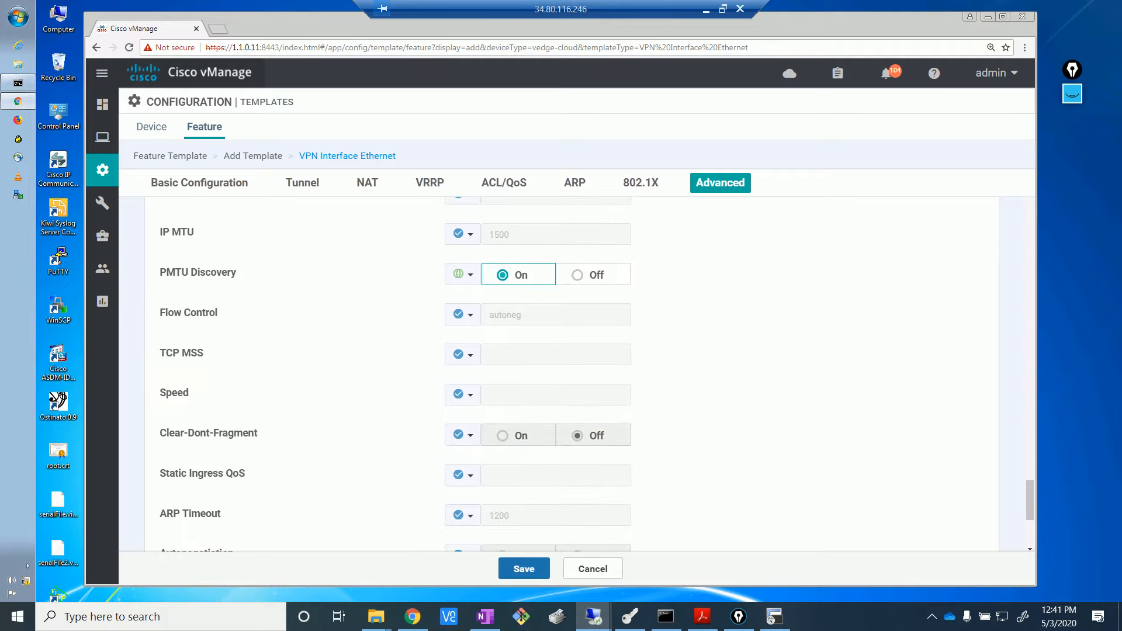
pyautogui.click(524, 569)
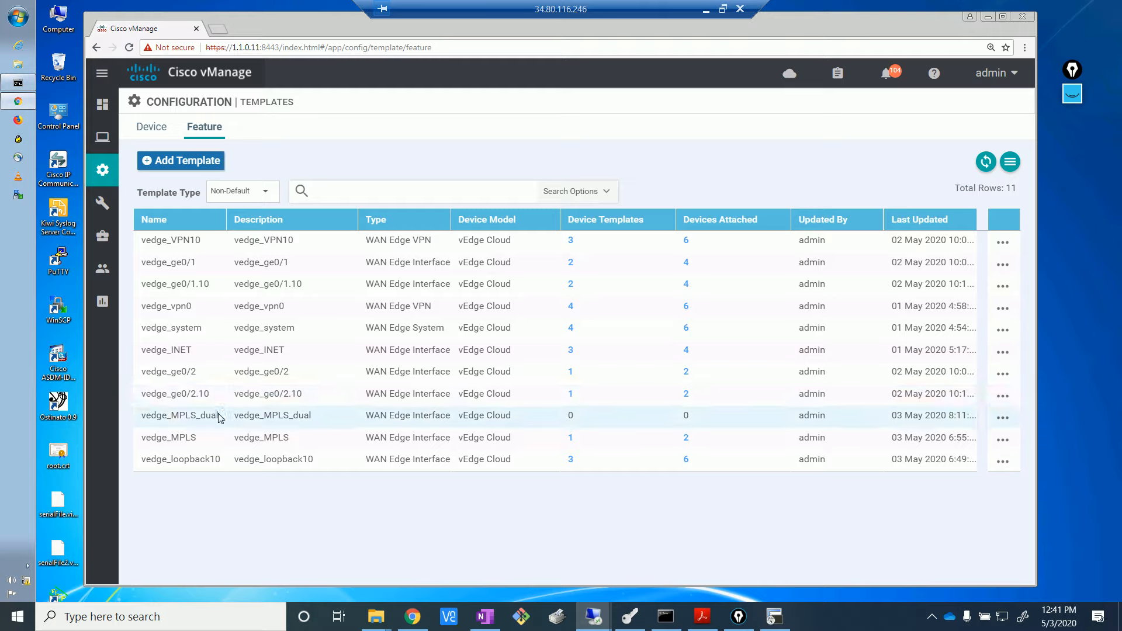
# - Compare the vedge_MPLS and vedge_MPLS_dual rows in the Feature templates table
pyautogui.moveTo(219, 414); pyautogui.dragTo(145, 441)
pyautogui.click(174, 490)
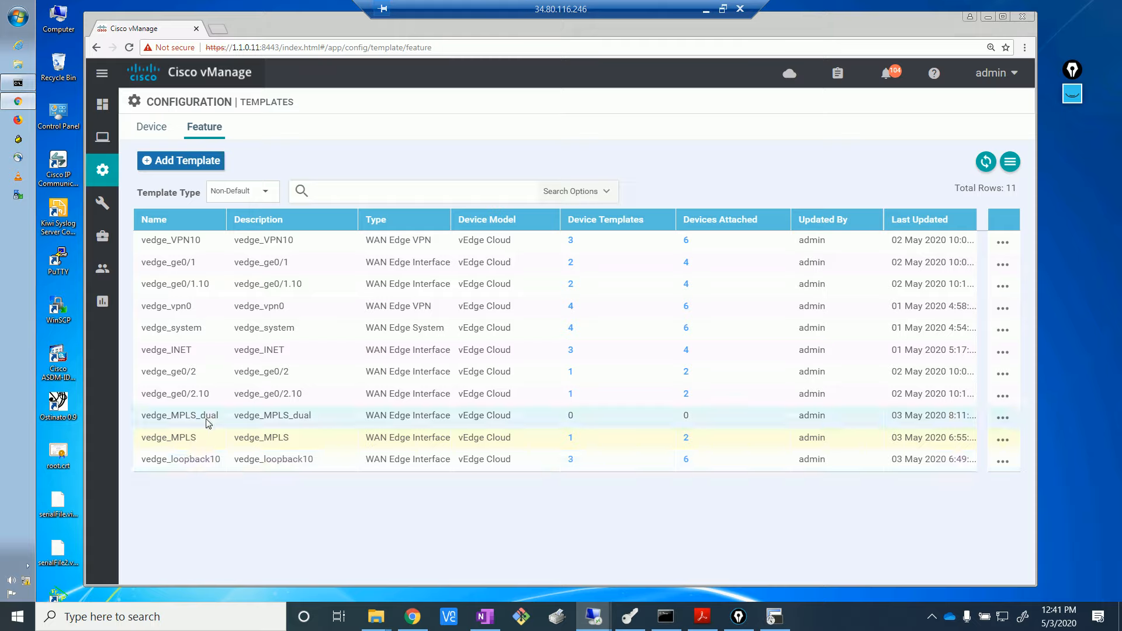
pyautogui.moveTo(201, 436); pyautogui.dragTo(153, 439)
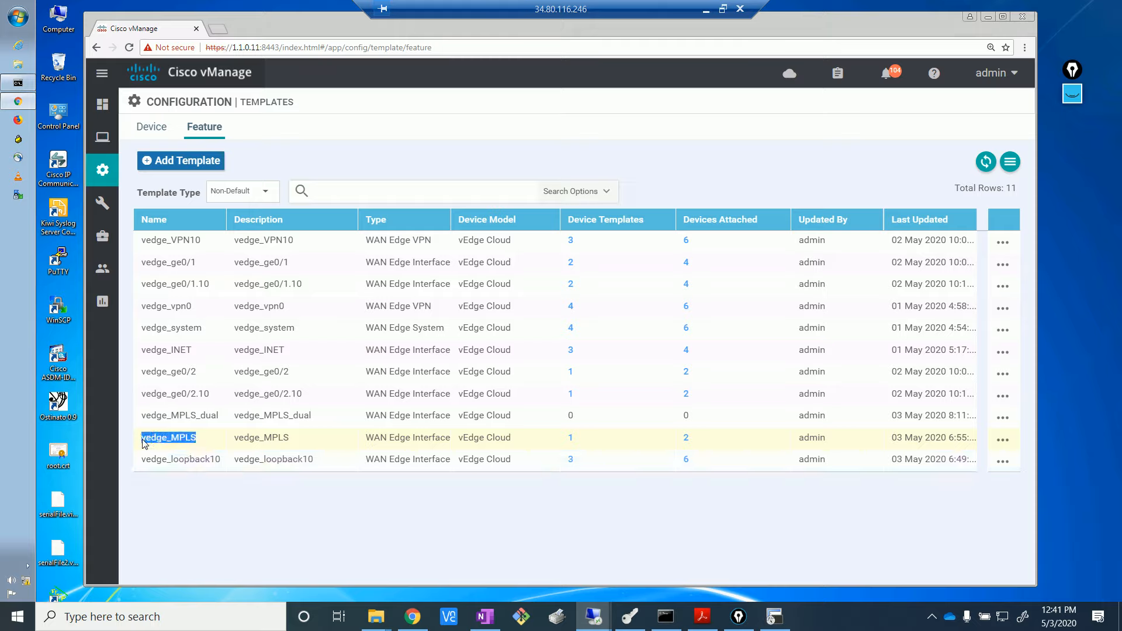
pyautogui.moveTo(220, 416); pyautogui.dragTo(141, 420)
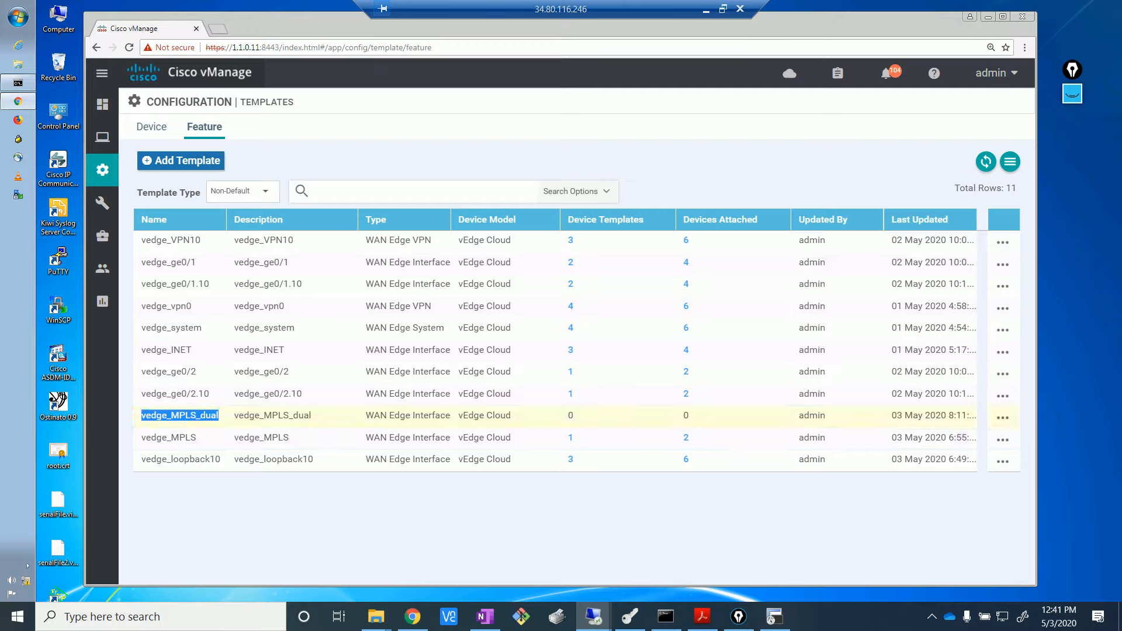
pyautogui.click(489, 516)
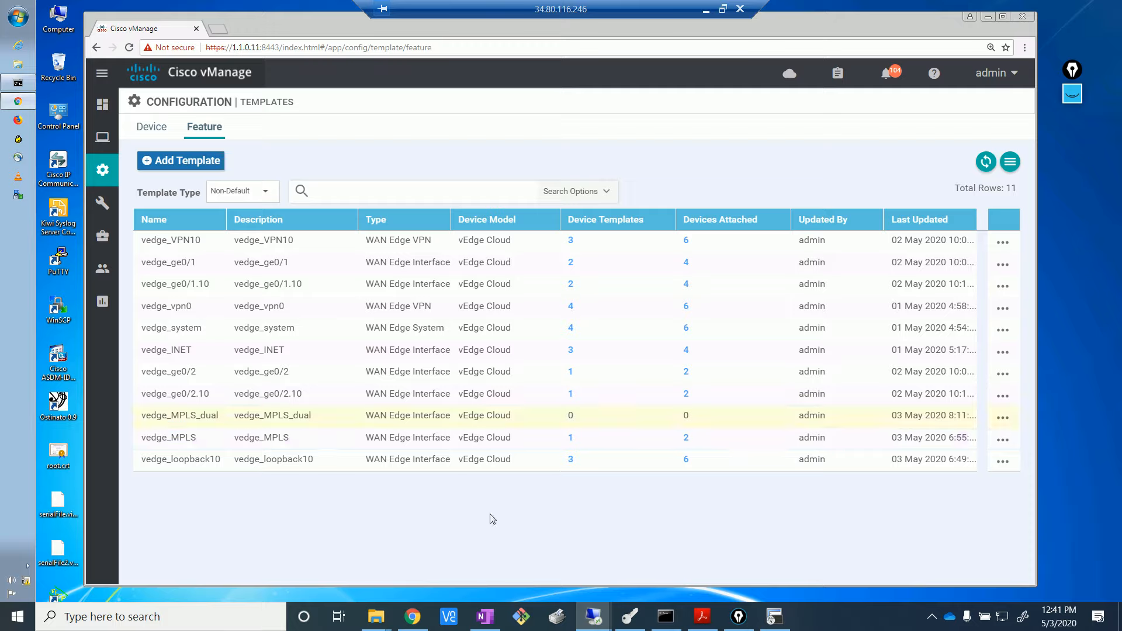
# - Open the Dual_transport device template for editing from the Device templates list
pyautogui.click(163, 128)
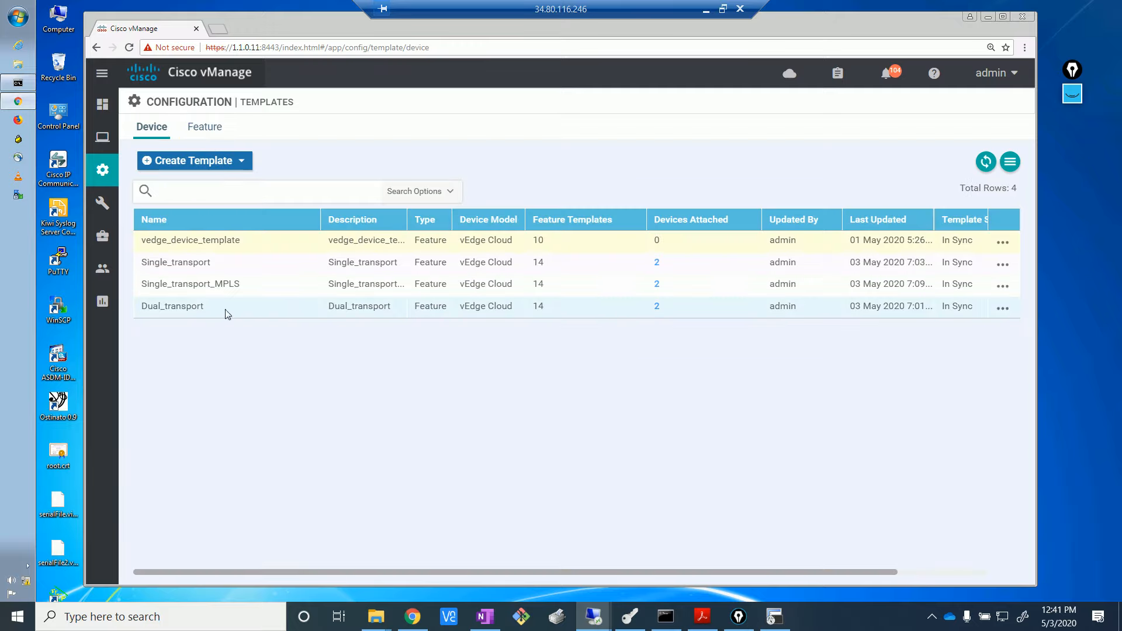
pyautogui.moveTo(212, 308); pyautogui.dragTo(141, 306)
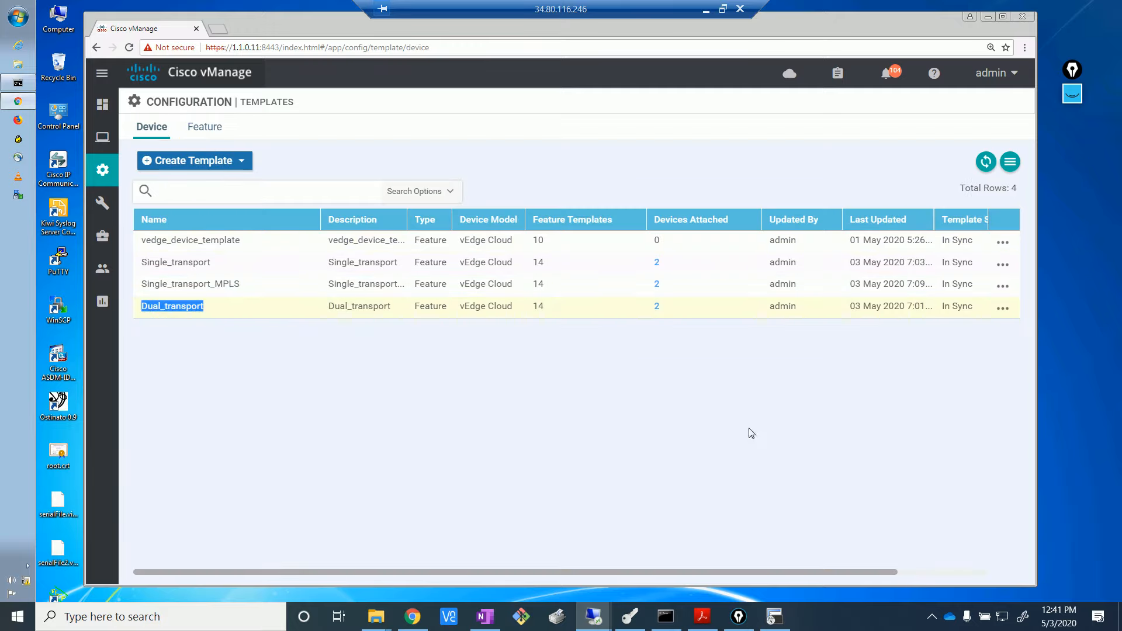
pyautogui.click(1012, 310)
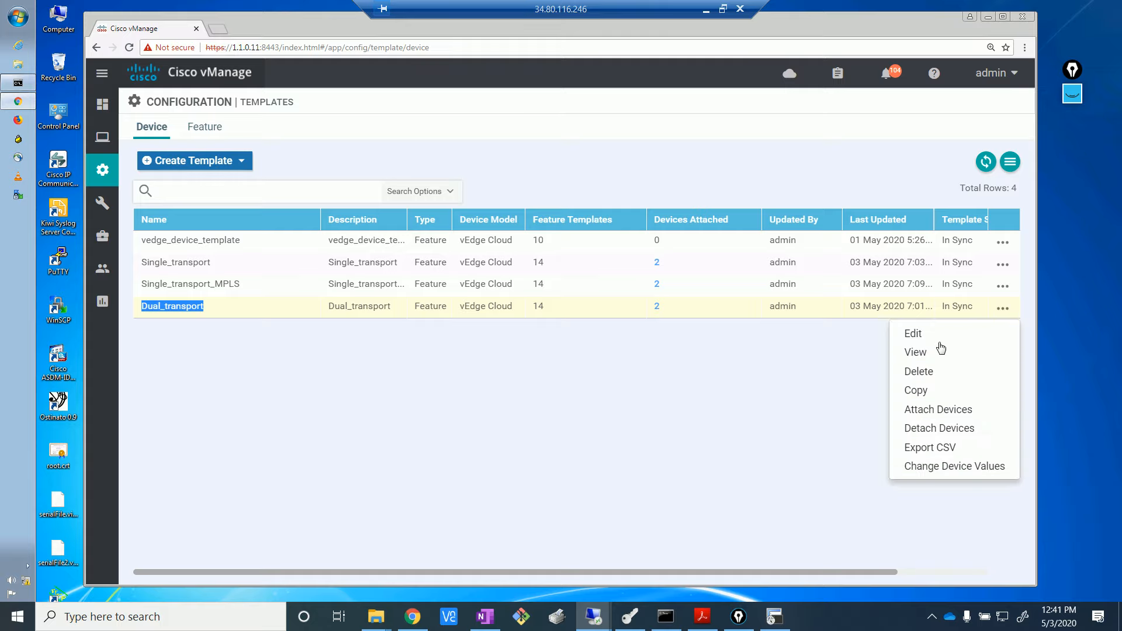
pyautogui.click(942, 336)
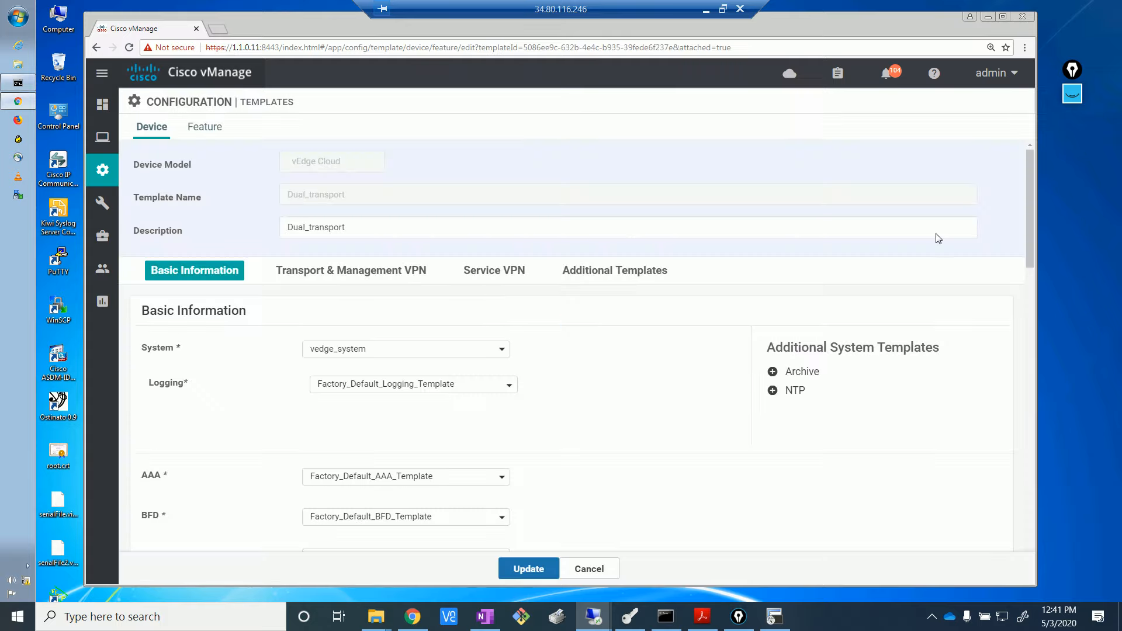
# - Add vedge_MPLS_dual as a third VPN 0 interface in Dual_transport and update it
pyautogui.moveTo(1029, 257); pyautogui.dragTo(1033, 344)
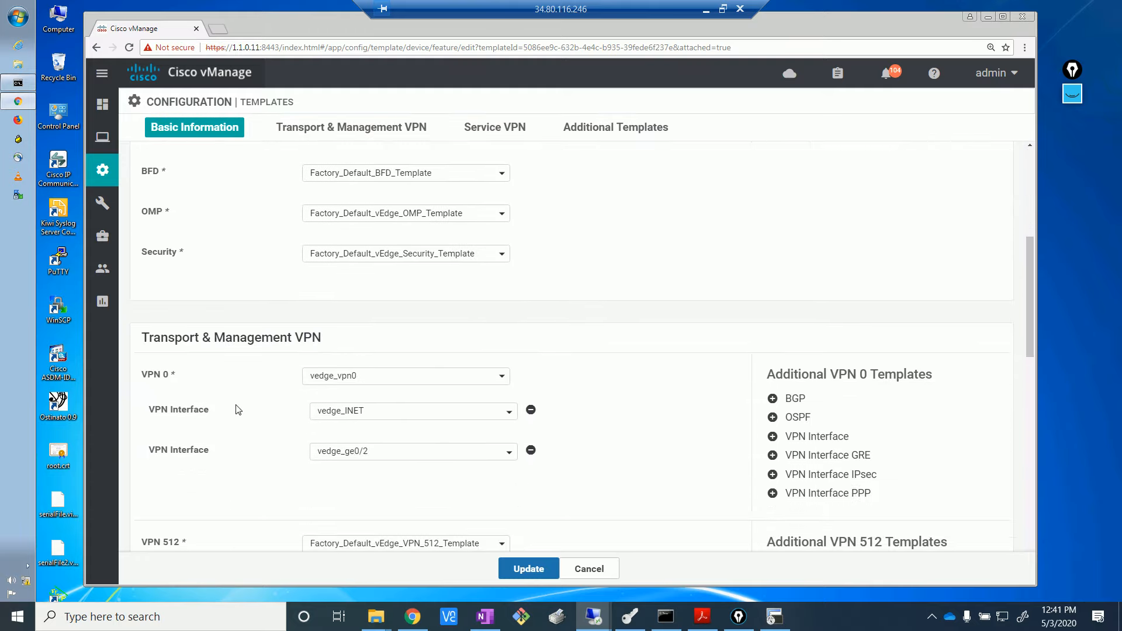
pyautogui.click(817, 437)
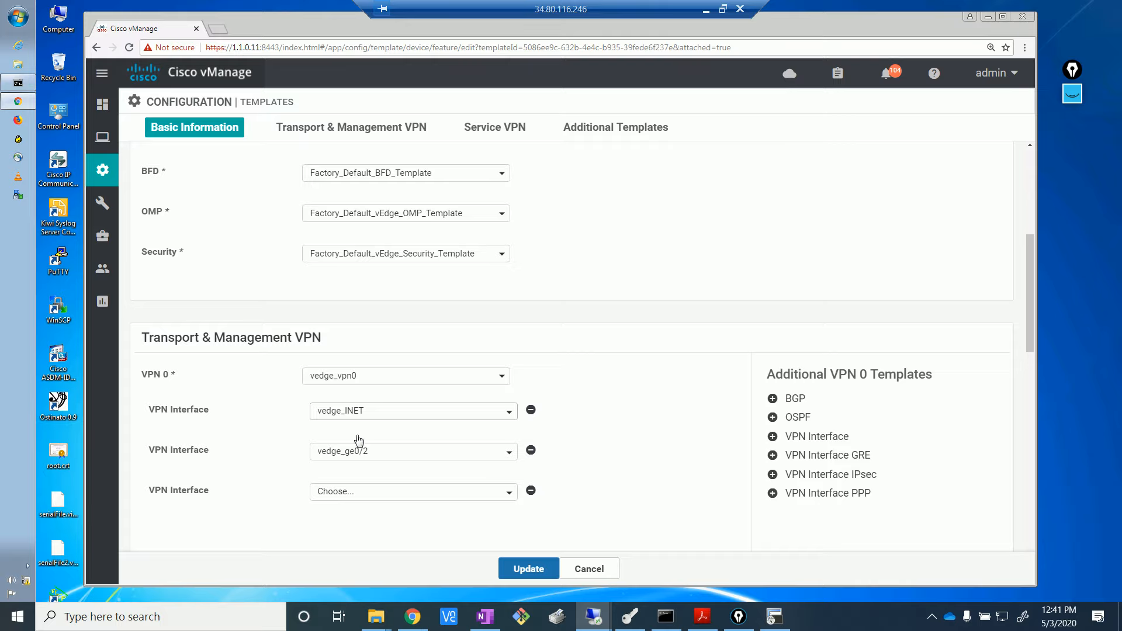
pyautogui.click(511, 496)
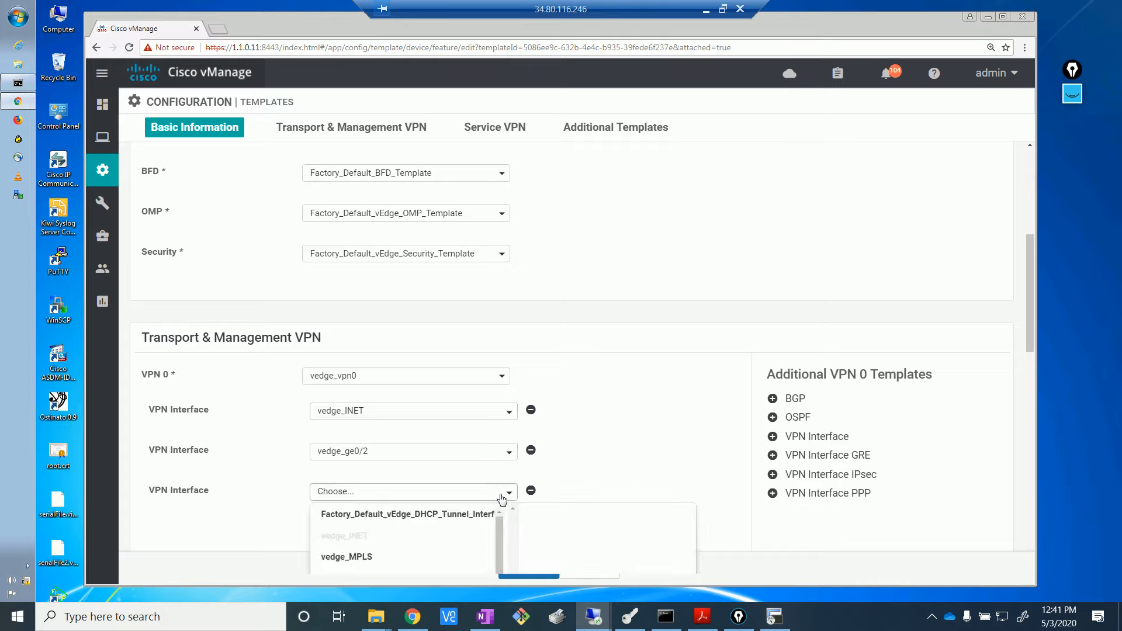
pyautogui.scroll(-4, 591, 433)
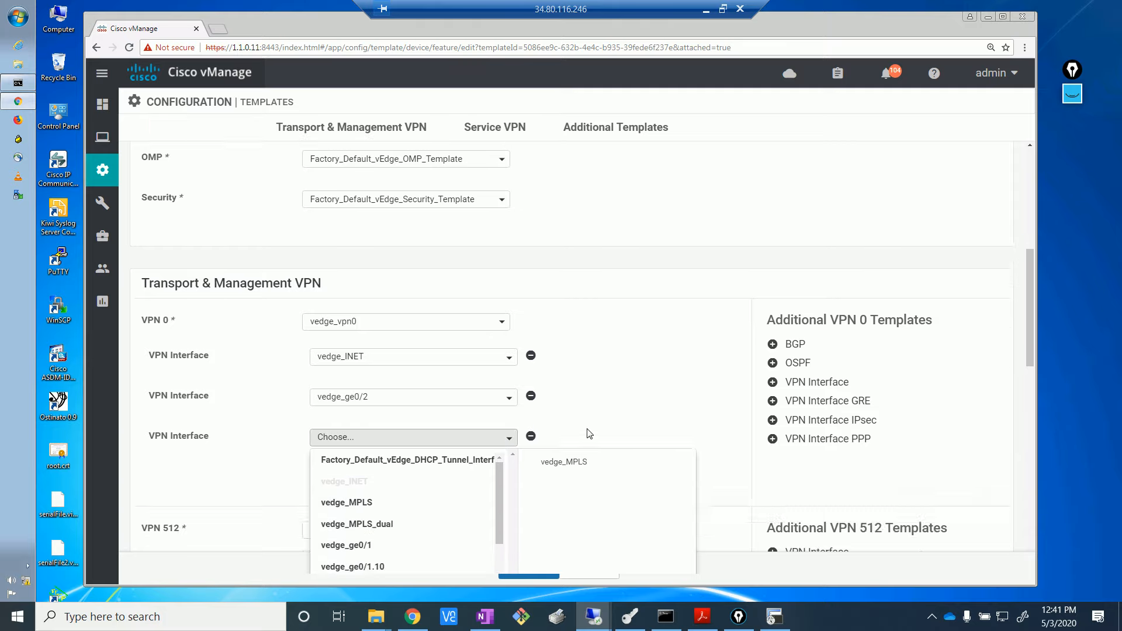
pyautogui.click(428, 352)
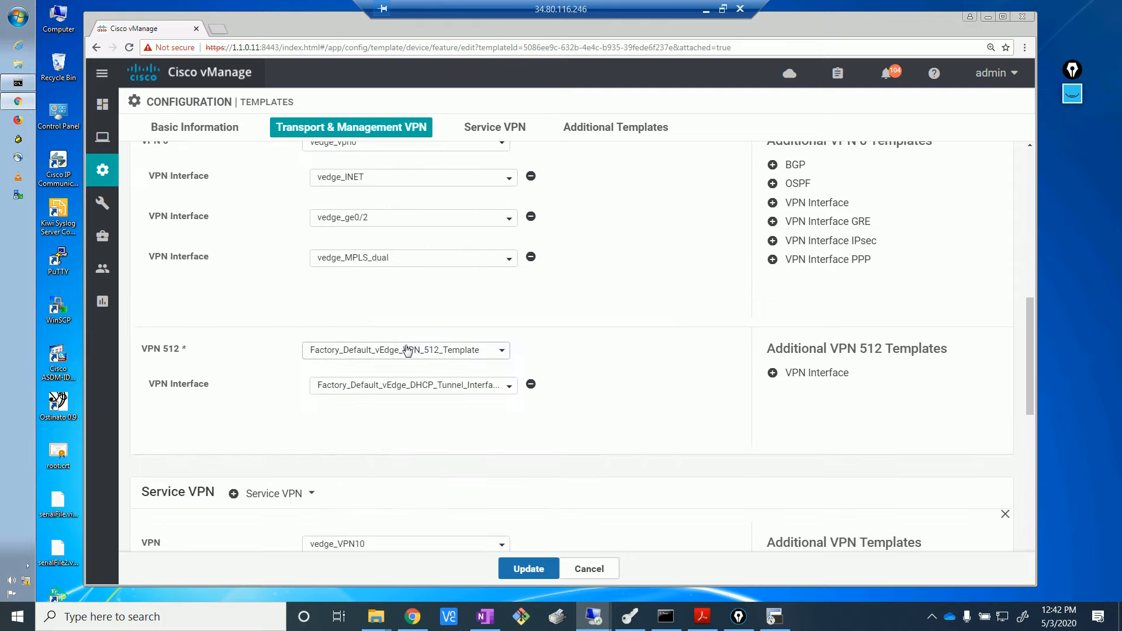
pyautogui.click(529, 570)
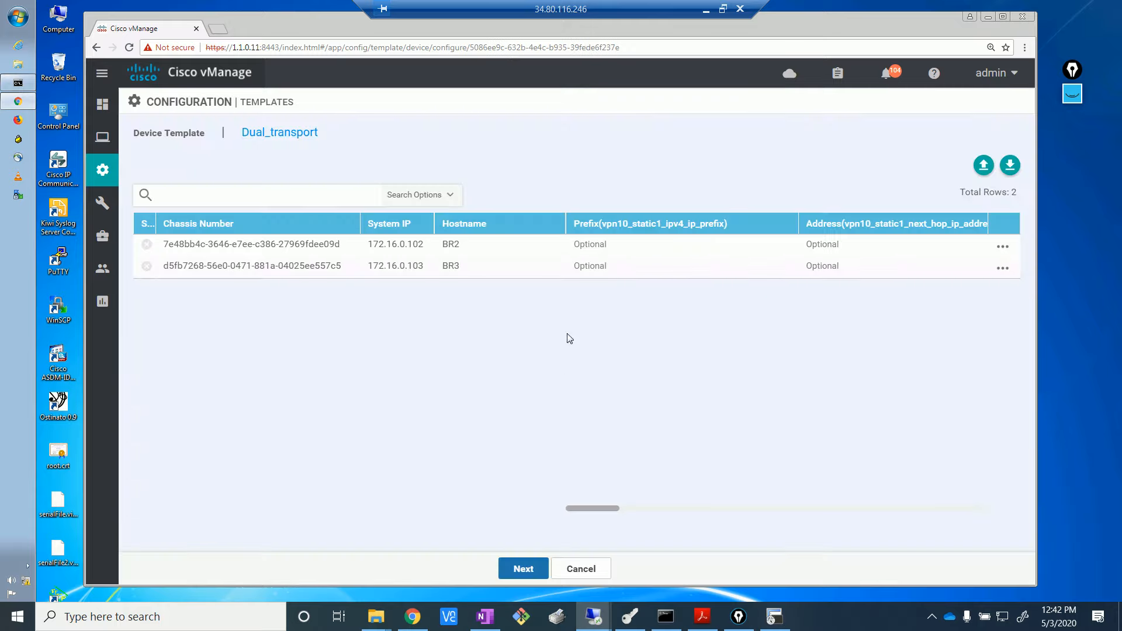
# - Open BR2's device template values at the empty vpn0_mpls IPv4 field, then view the EVE-NG topology for its MPLS subnet
pyautogui.click(1002, 248)
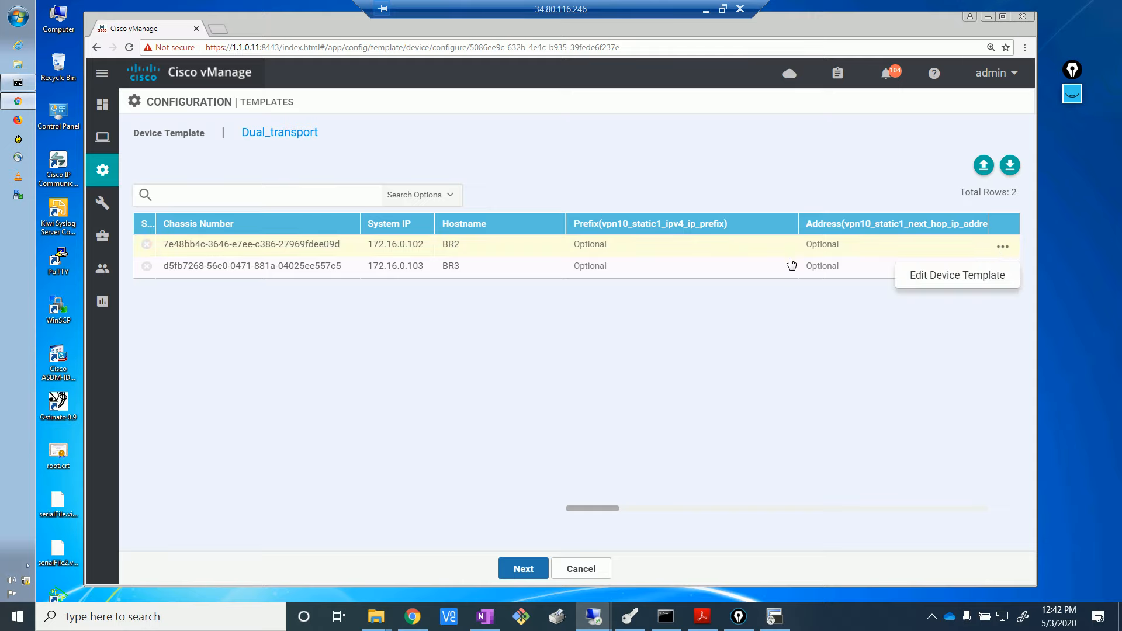
pyautogui.click(950, 281)
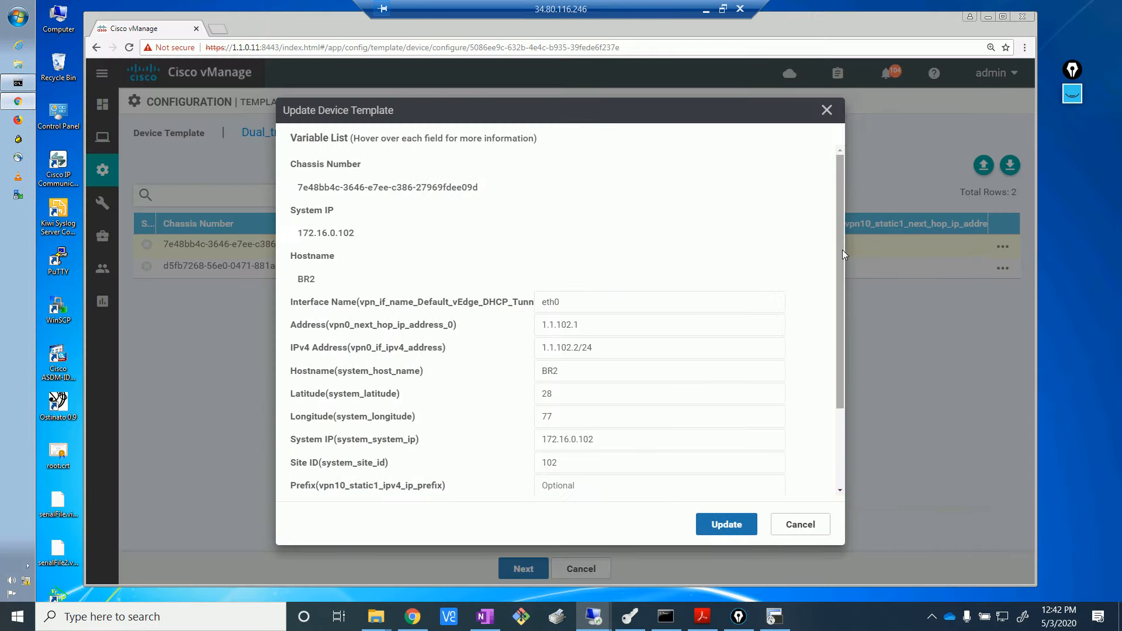
pyautogui.moveTo(841, 251); pyautogui.dragTo(850, 440)
pyautogui.click(648, 477)
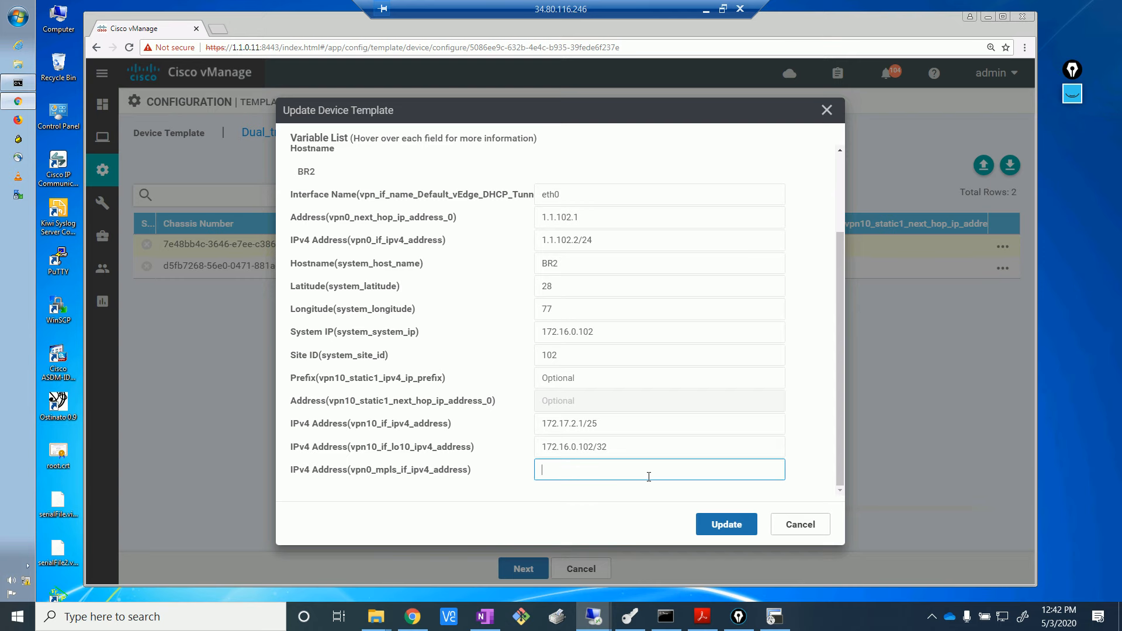
pyautogui.click(413, 617)
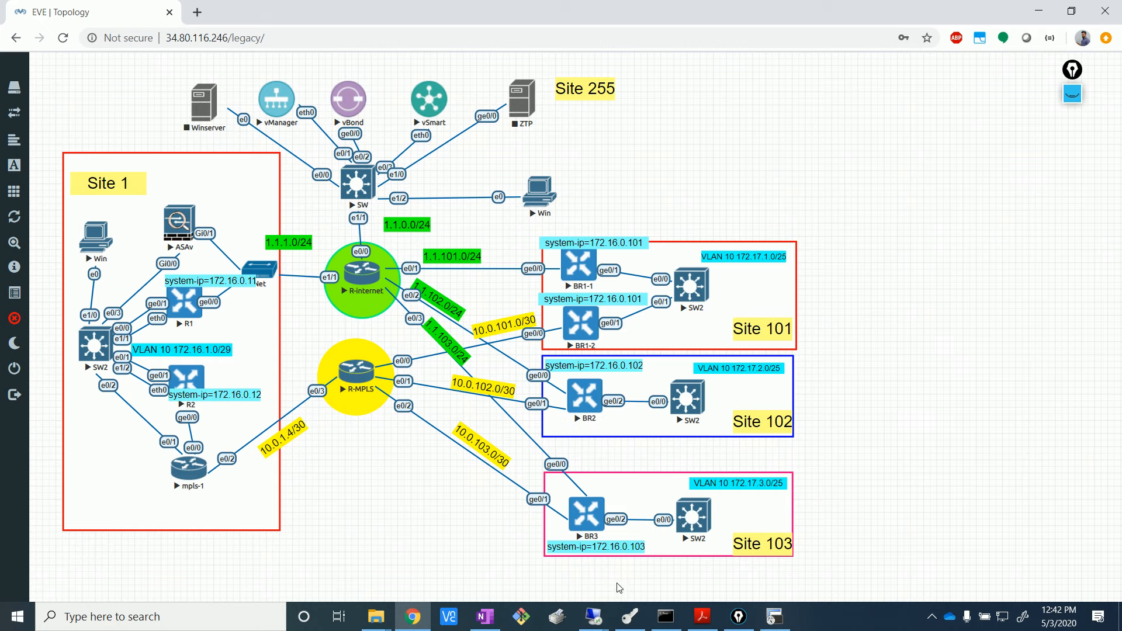
# - Return to BR2's device variable dialog in vManage to fill vpn0_mpls with 10.0.102.2/30
pyautogui.click(593, 616)
pyautogui.click(552, 568)
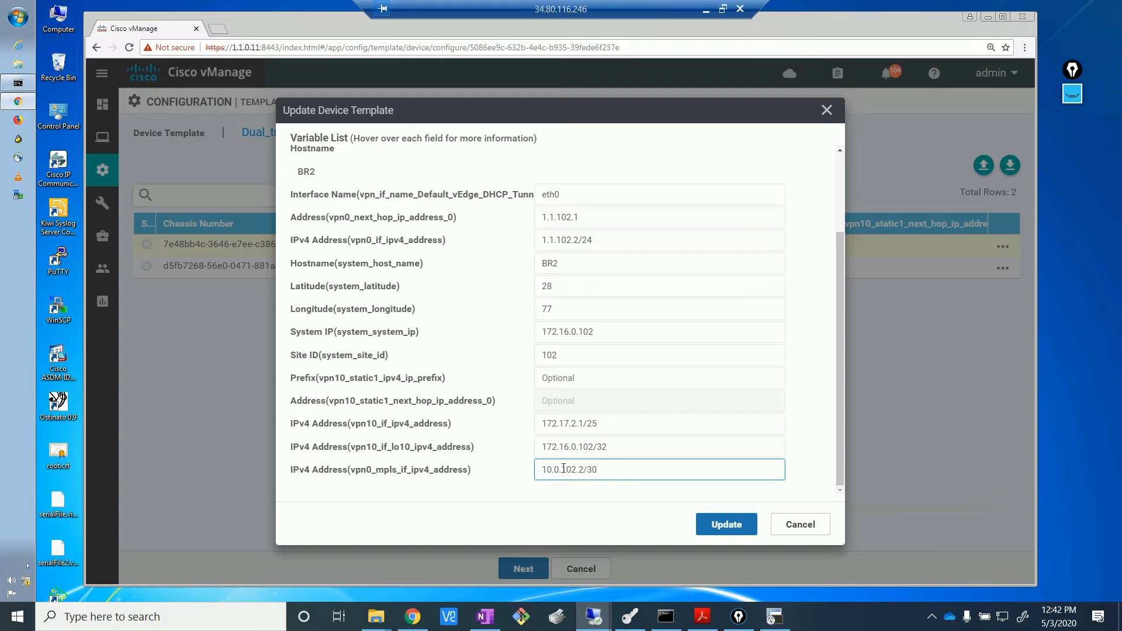
# - Save BR2's variable values and open BR3's device-specific values
pyautogui.click(740, 529)
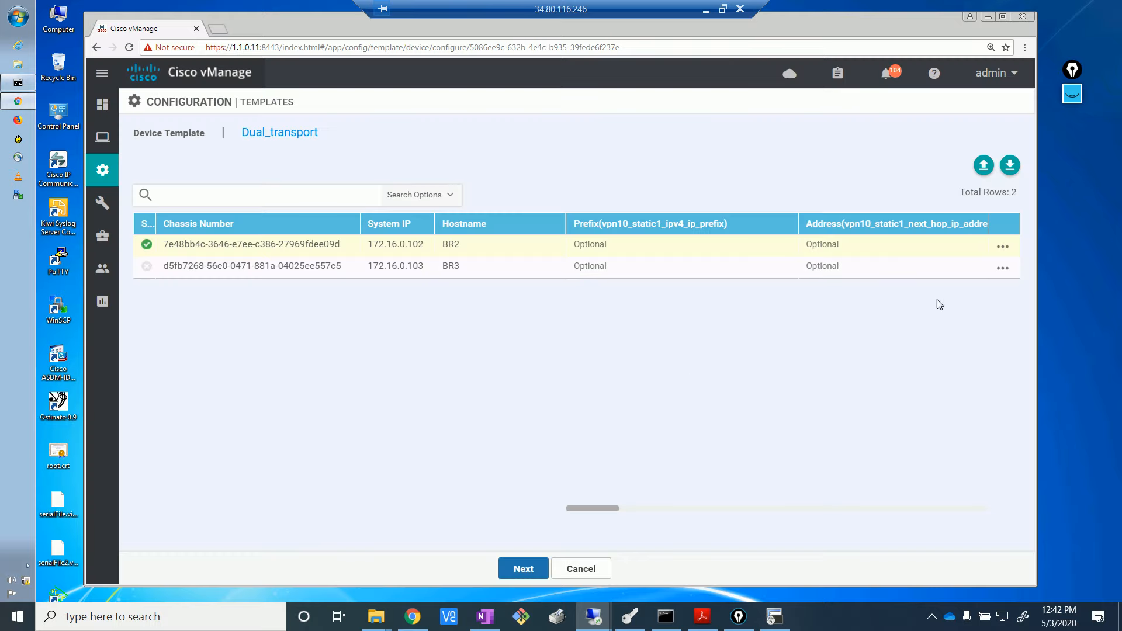
pyautogui.click(1003, 268)
pyautogui.click(969, 300)
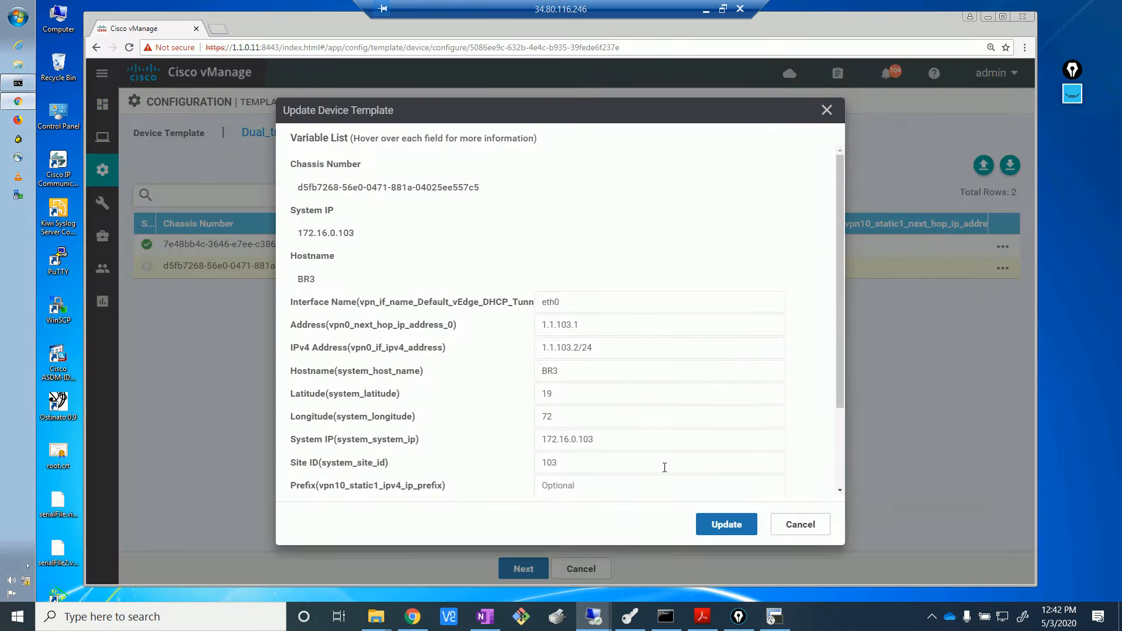
pyautogui.scroll(-2, 838, 392)
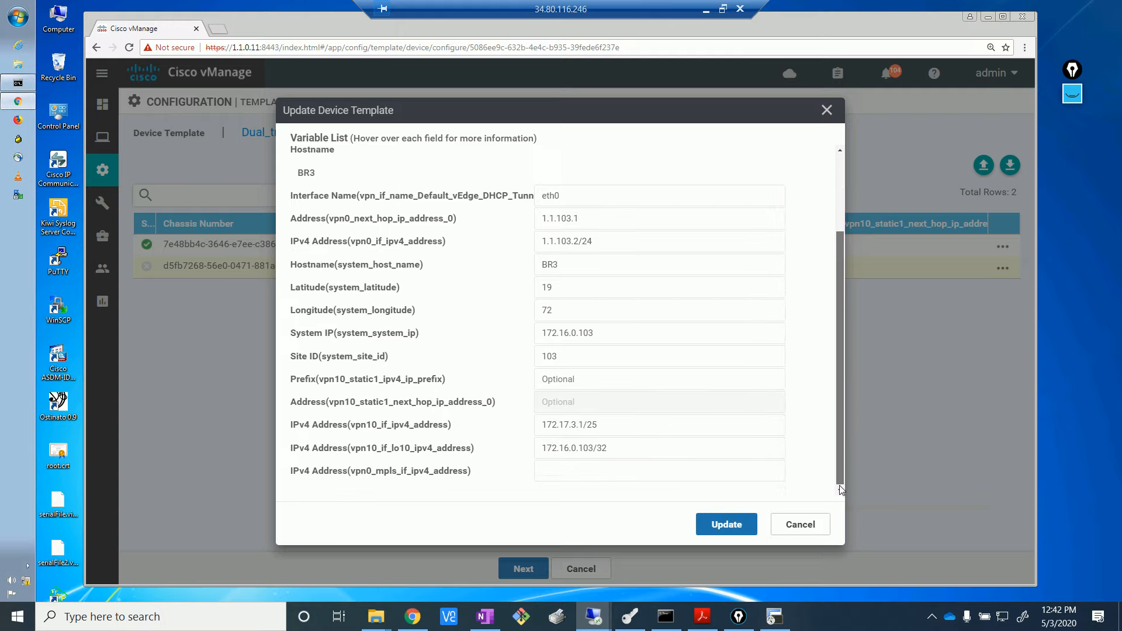
# - Enter 10.0.103.2/30 as BR3's vpn0_mpls IPv4 address and save it
pyautogui.click(623, 474)
pyautogui.click(596, 501)
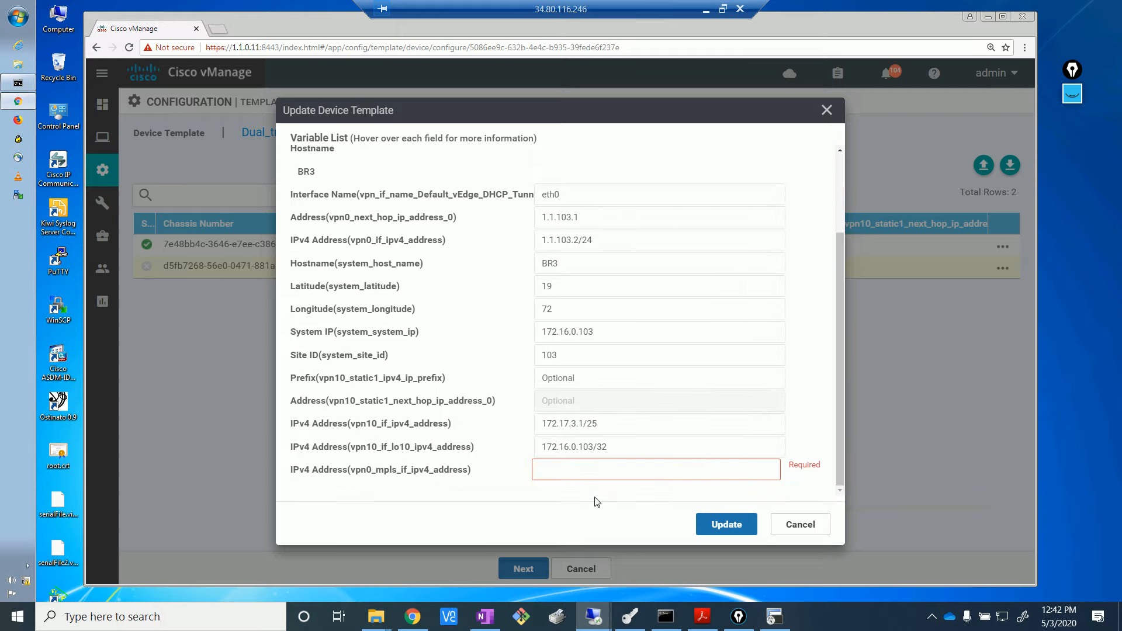
pyautogui.click(604, 466)
pyautogui.click(580, 488)
pyautogui.click(577, 470)
pyautogui.press('BackSpace')
pyautogui.write('3')
pyautogui.click(572, 518)
pyautogui.click(729, 524)
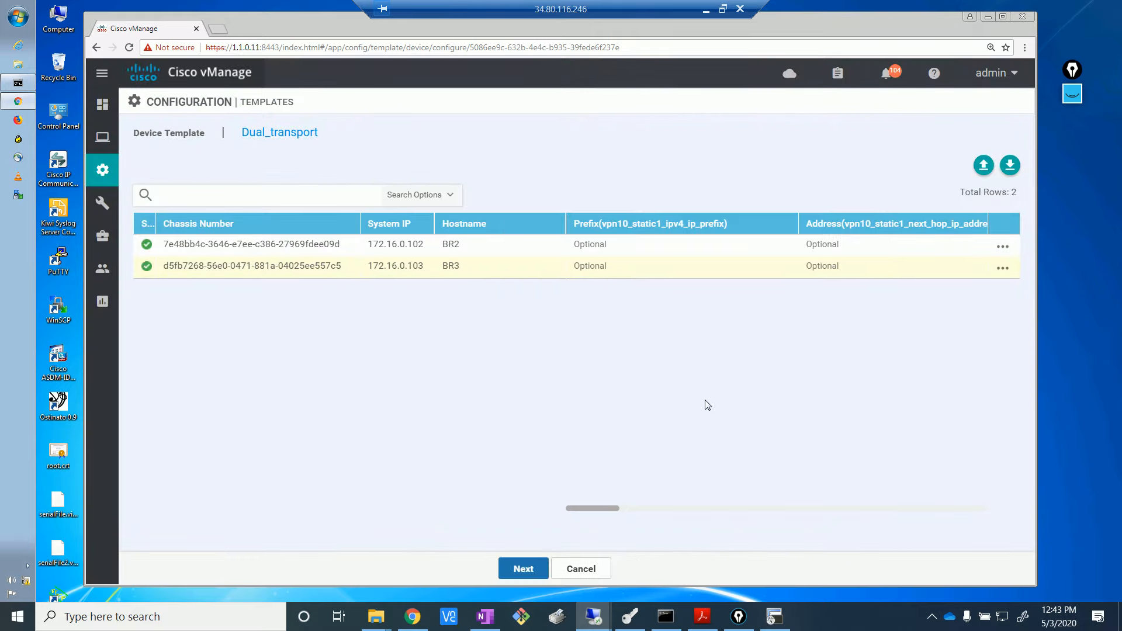
pyautogui.click(520, 569)
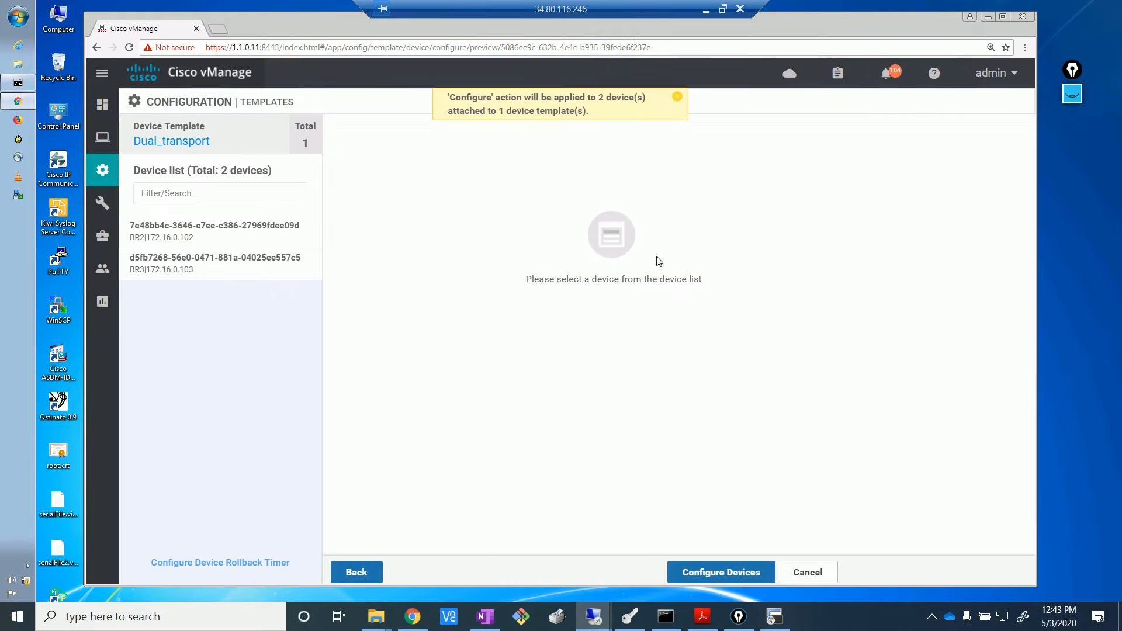
# - Push the Dual_transport configuration to BR2 and BR3, confirming the 2-device change
pyautogui.click(698, 574)
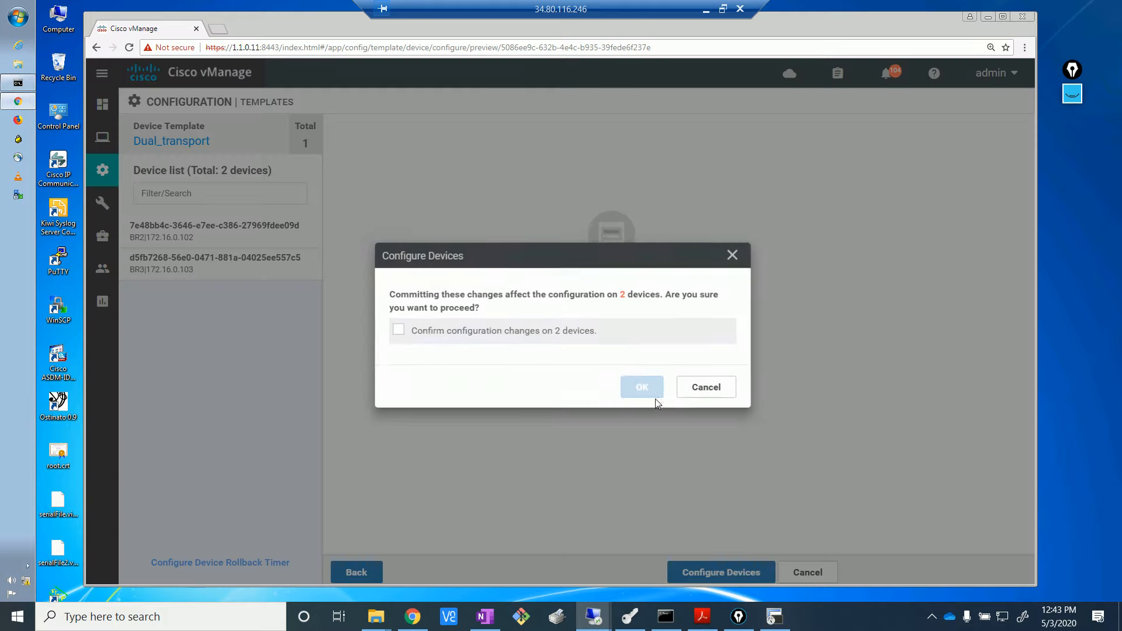
pyautogui.click(394, 327)
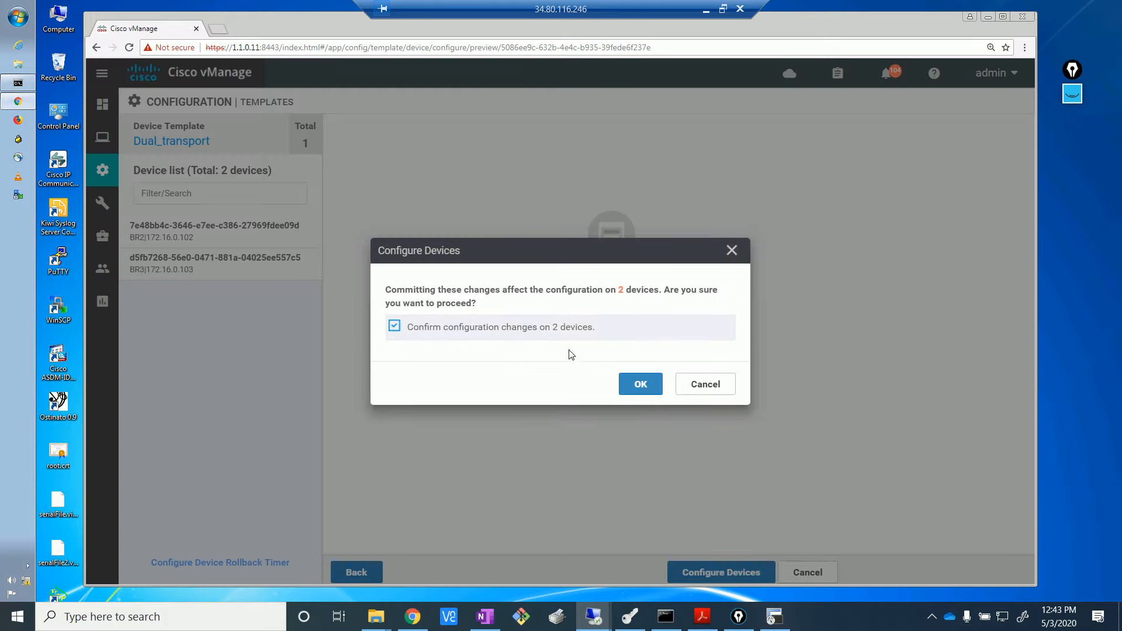
pyautogui.click(655, 389)
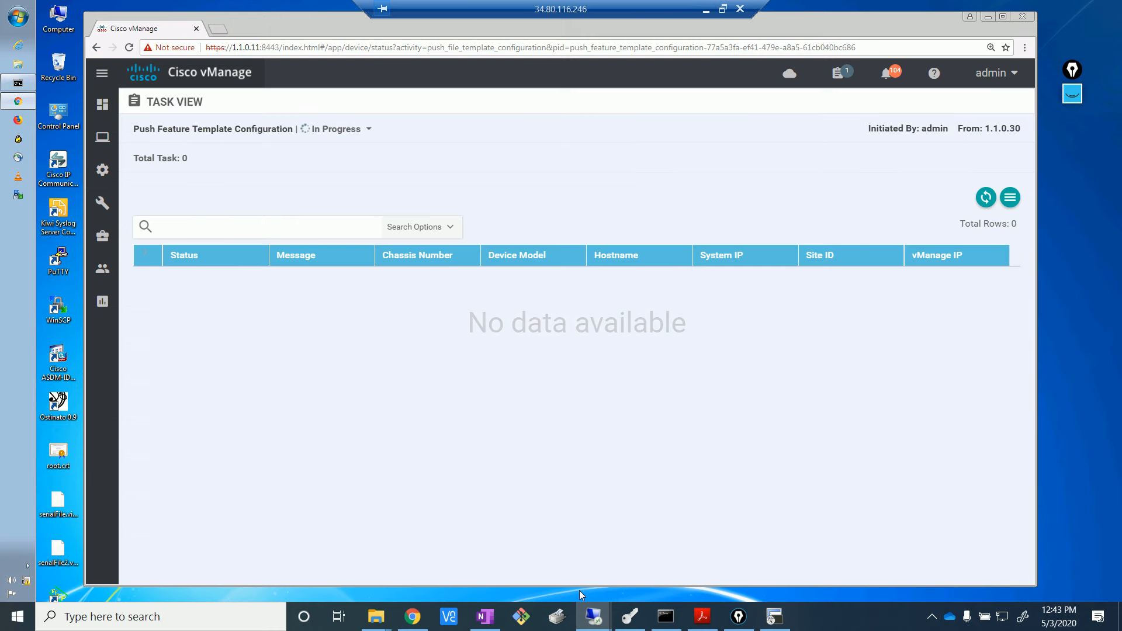
pyautogui.click(413, 617)
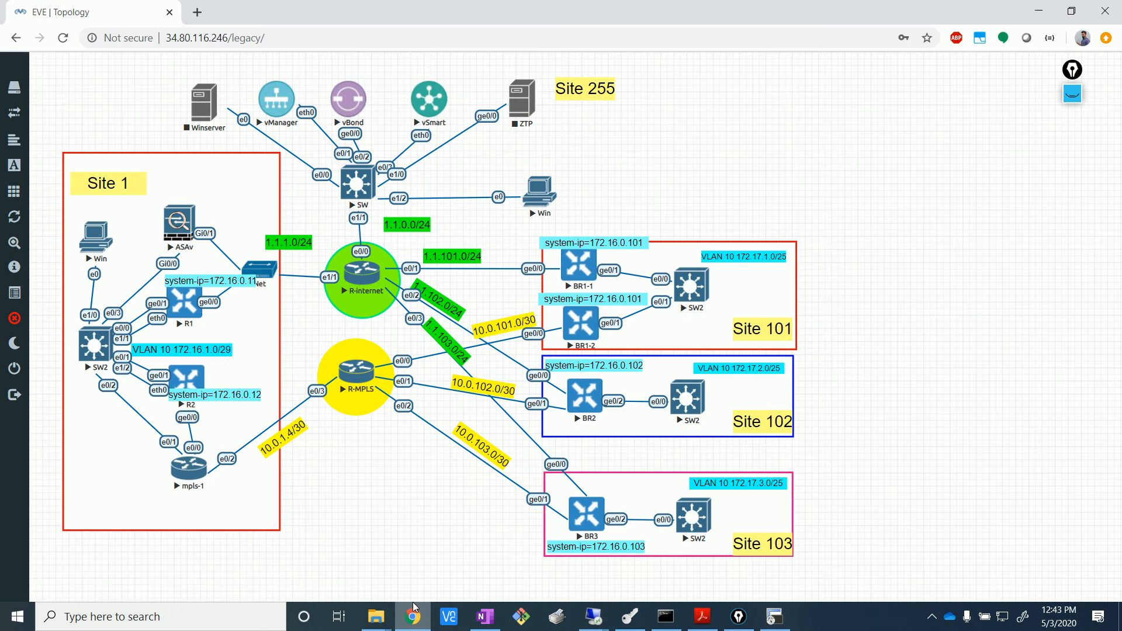
# - Open an R-MPLS console in SecureCRT, enable, and run show run
pyautogui.click(363, 379)
pyautogui.click(541, 143)
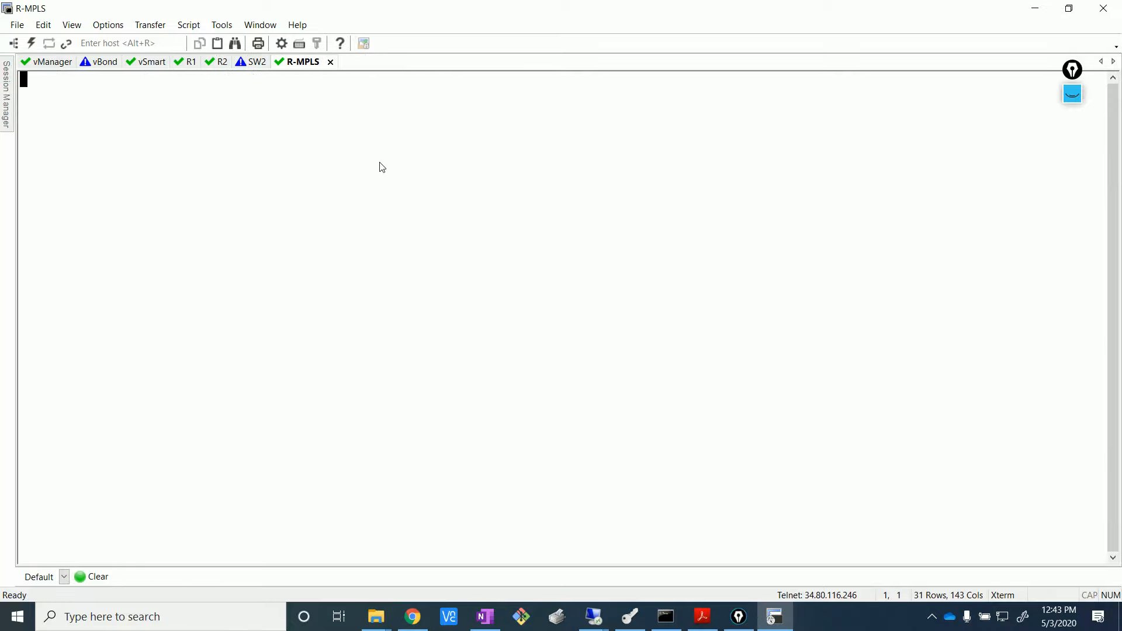
pyautogui.press('Return')
pyautogui.press('Return')
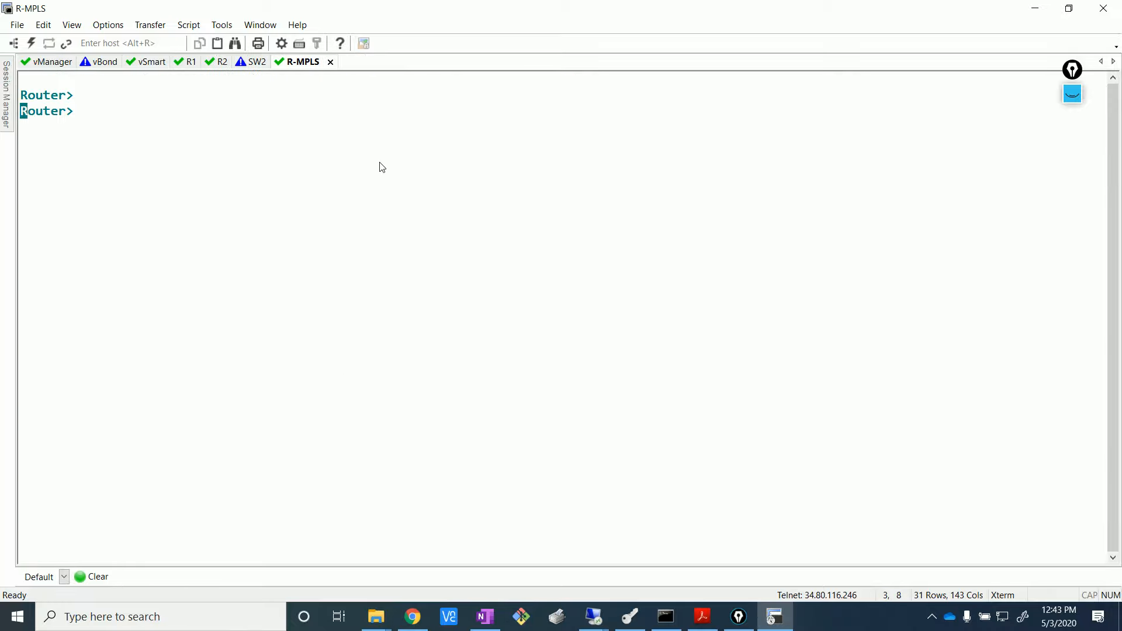
pyautogui.press('Return')
pyautogui.write('en')
pyautogui.press('Return')
pyautogui.write('show')
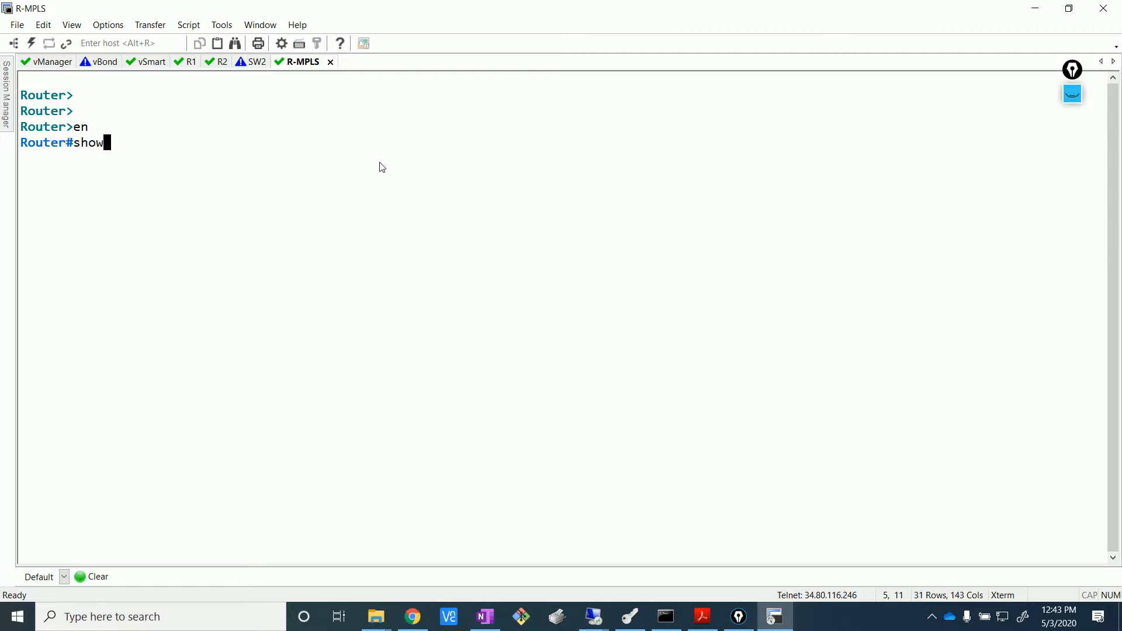
pyautogui.write(' run')
pyautogui.press('Return')
pyautogui.press('Return')
pyautogui.press('Return')
pyautogui.press('Return')
pyautogui.press('Return')
pyautogui.press('Return')
pyautogui.press('Return')
pyautogui.press('Return')
pyautogui.press('Return')
pyautogui.press('Return')
pyautogui.press('Return')
pyautogui.press('Return')
pyautogui.press('Return')
pyautogui.press('Return')
pyautogui.press('Return')
pyautogui.press('Return')
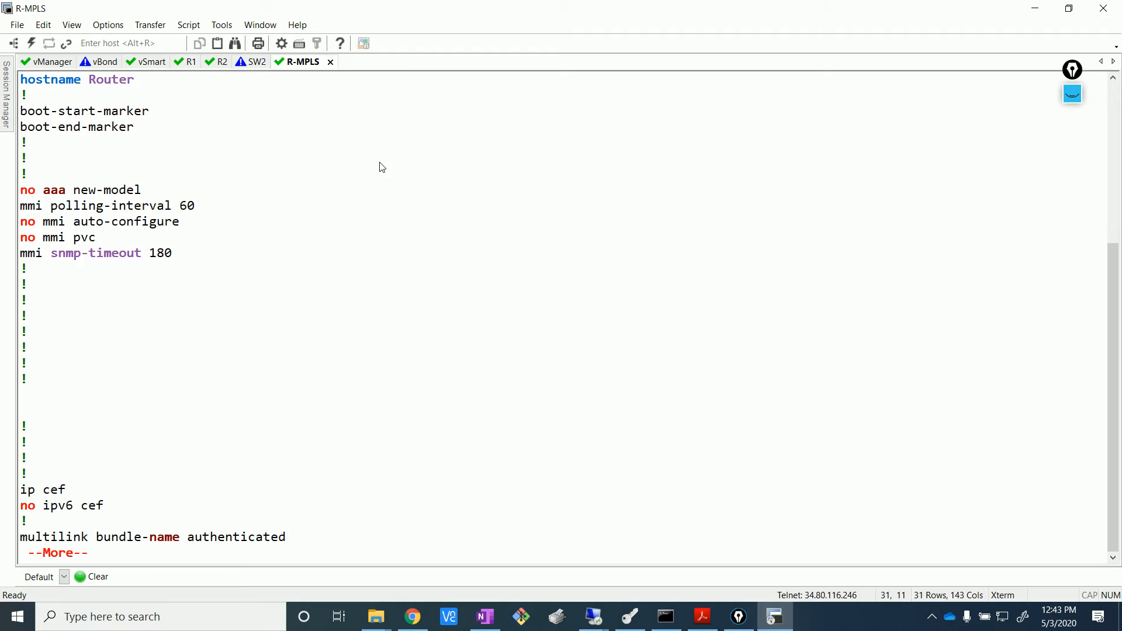
pyautogui.press('Return')
pyautogui.press('Return')
pyautogui.press('Return')
pyautogui.press('Return')
pyautogui.press('Return')
pyautogui.press('Return')
pyautogui.press('Return')
pyautogui.press('Return')
pyautogui.press('Return')
pyautogui.press('Return')
pyautogui.press('Return')
pyautogui.press('Return')
pyautogui.press('Return')
pyautogui.press('Return')
pyautogui.press('Return')
pyautogui.press('Return')
pyautogui.press('Return')
pyautogui.press('Return')
pyautogui.press('Return')
pyautogui.press('Return')
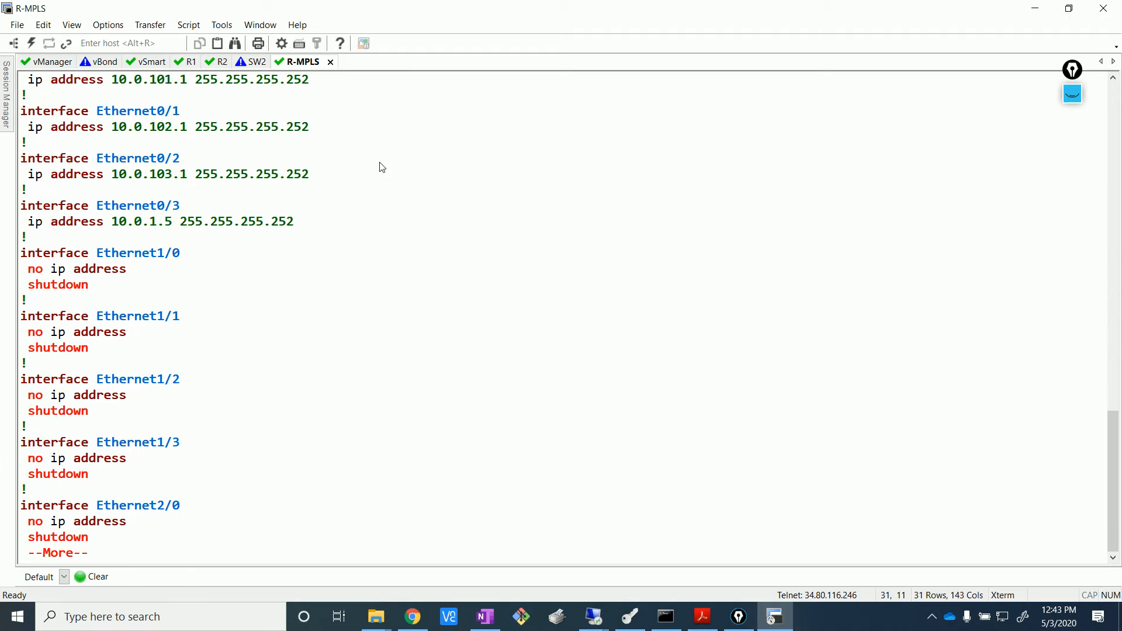
# - Highlight R-MPLS's Ethernet0/0–0/3 addresses and masks, then return to the vManage task view
pyautogui.scroll(2, 206, 272)
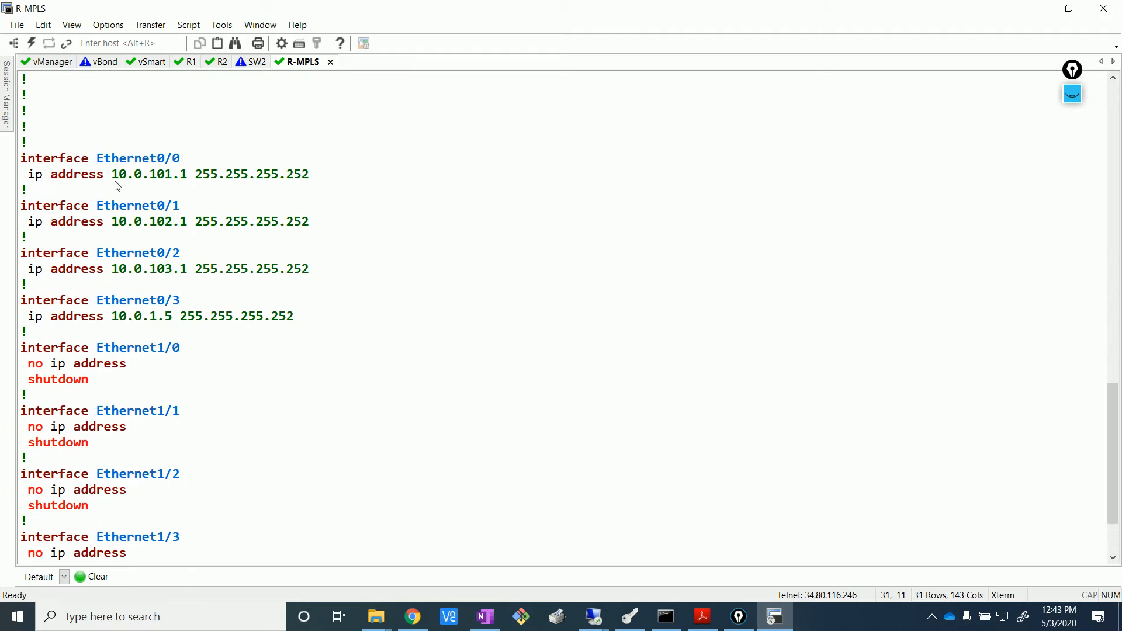
pyautogui.moveTo(114, 175); pyautogui.dragTo(348, 326)
pyautogui.click(348, 337)
pyautogui.moveTo(112, 183); pyautogui.dragTo(190, 181)
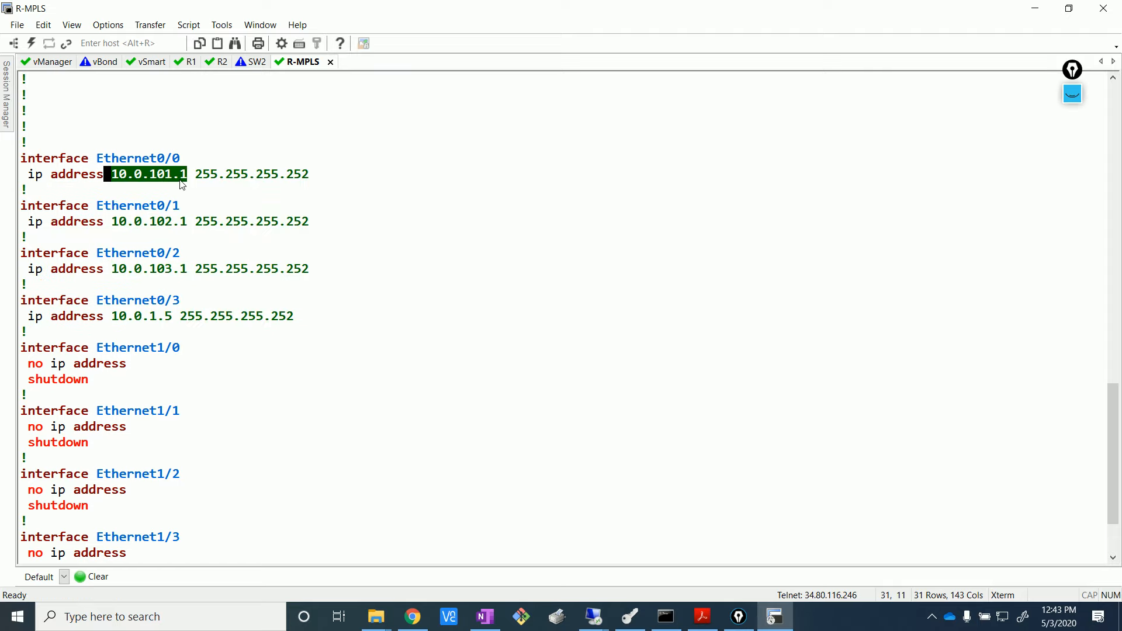
pyautogui.click(191, 180)
pyautogui.moveTo(124, 223); pyautogui.dragTo(214, 228)
pyautogui.click(214, 227)
pyautogui.moveTo(143, 270); pyautogui.dragTo(201, 269)
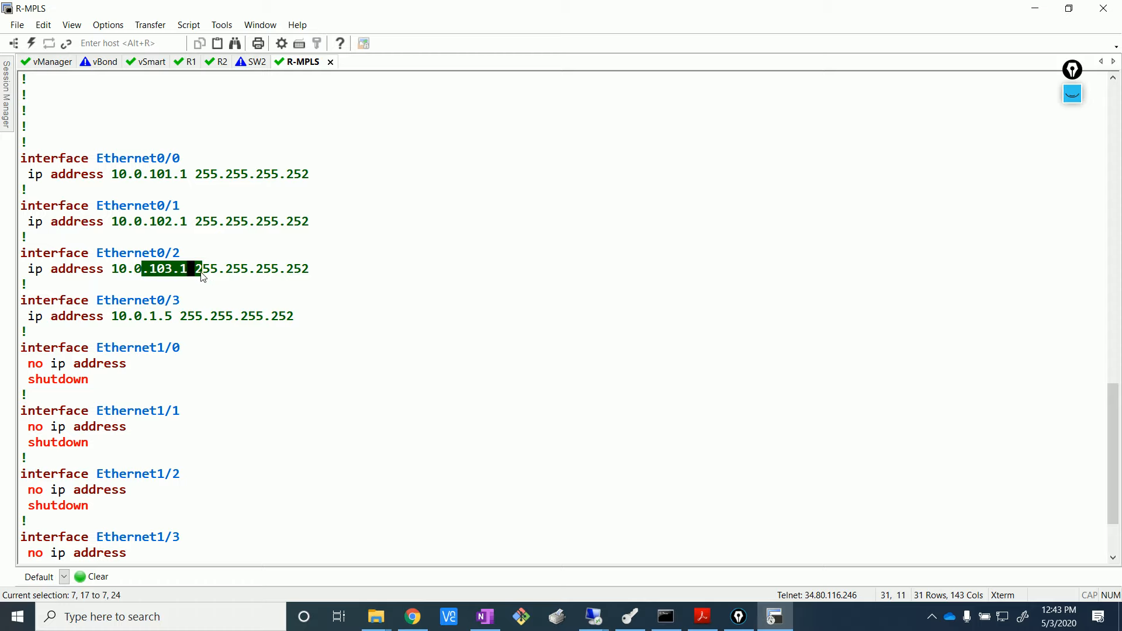
pyautogui.click(200, 269)
pyautogui.moveTo(280, 174); pyautogui.dragTo(320, 175)
pyautogui.moveTo(272, 222); pyautogui.dragTo(310, 222)
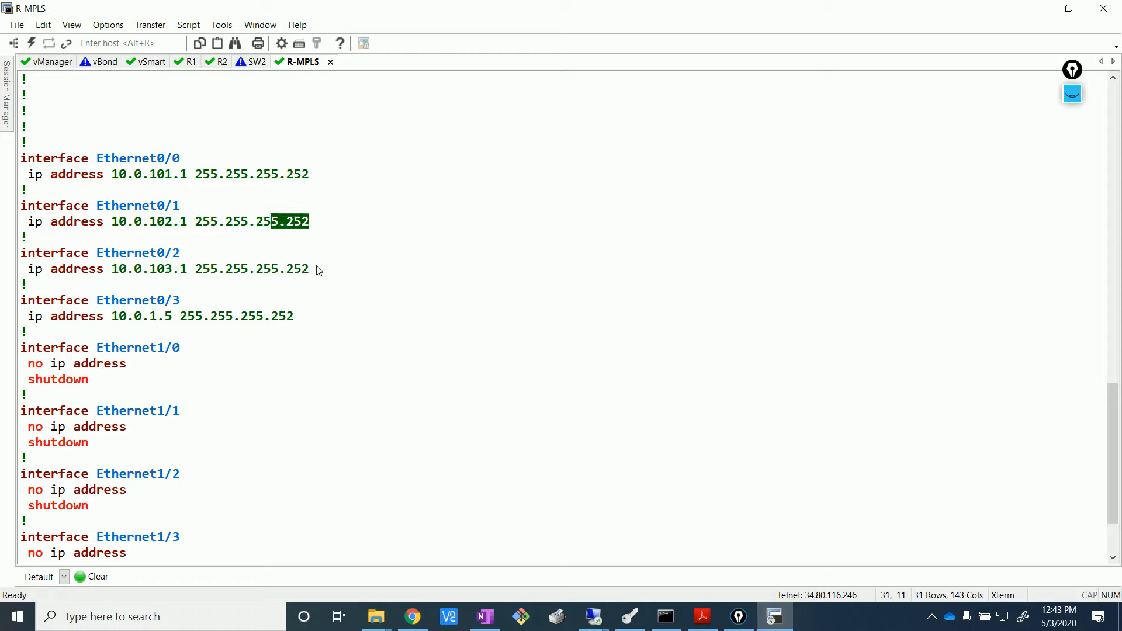
pyautogui.click(318, 270)
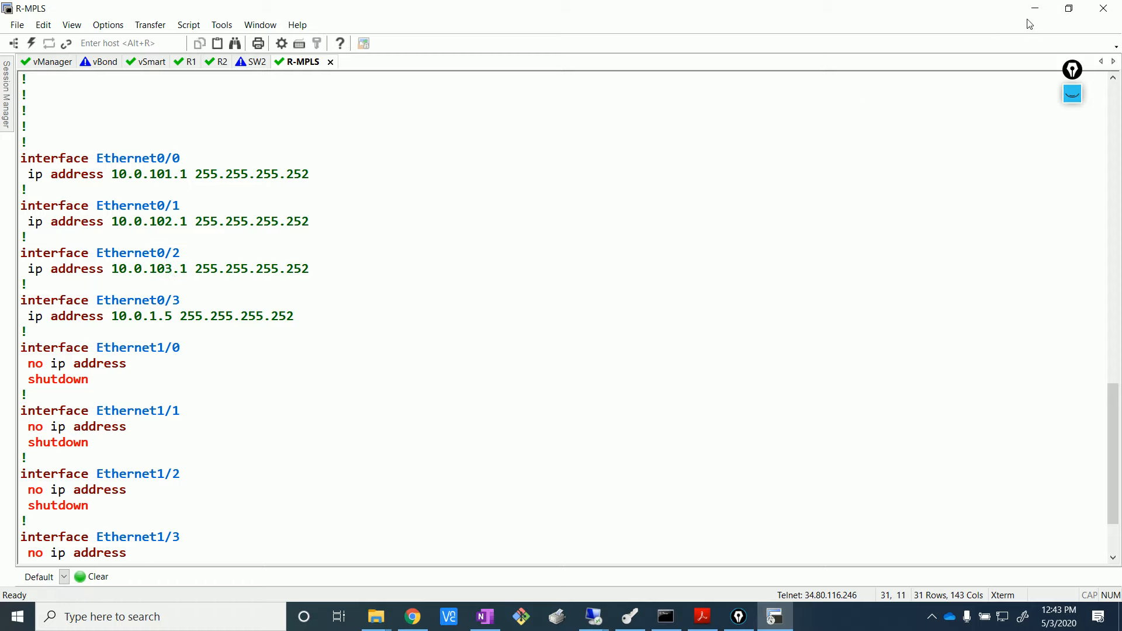
pyautogui.moveTo(594, 616)
pyautogui.click(509, 556)
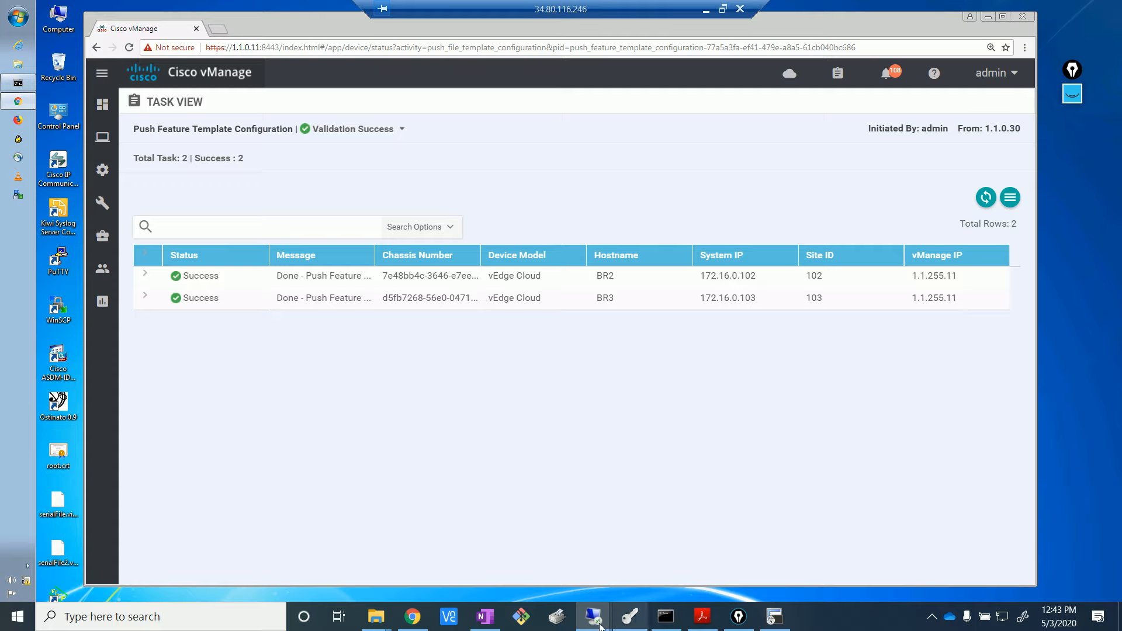
# - Disconnect and close the SW2 console session in SecureCRT
pyautogui.click(413, 616)
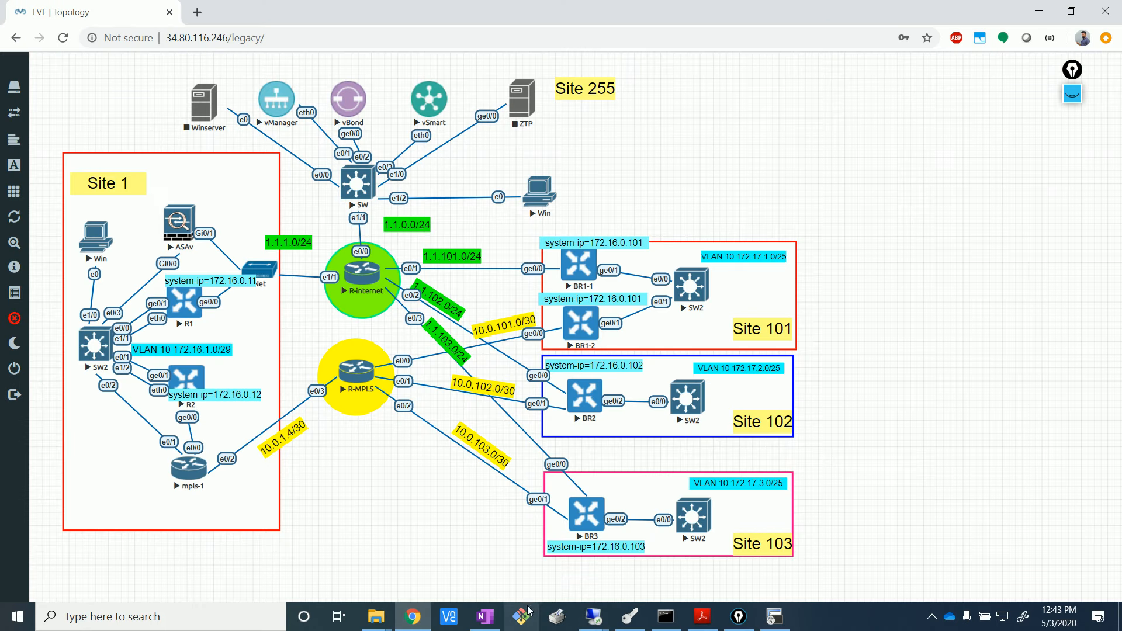
pyautogui.click(789, 620)
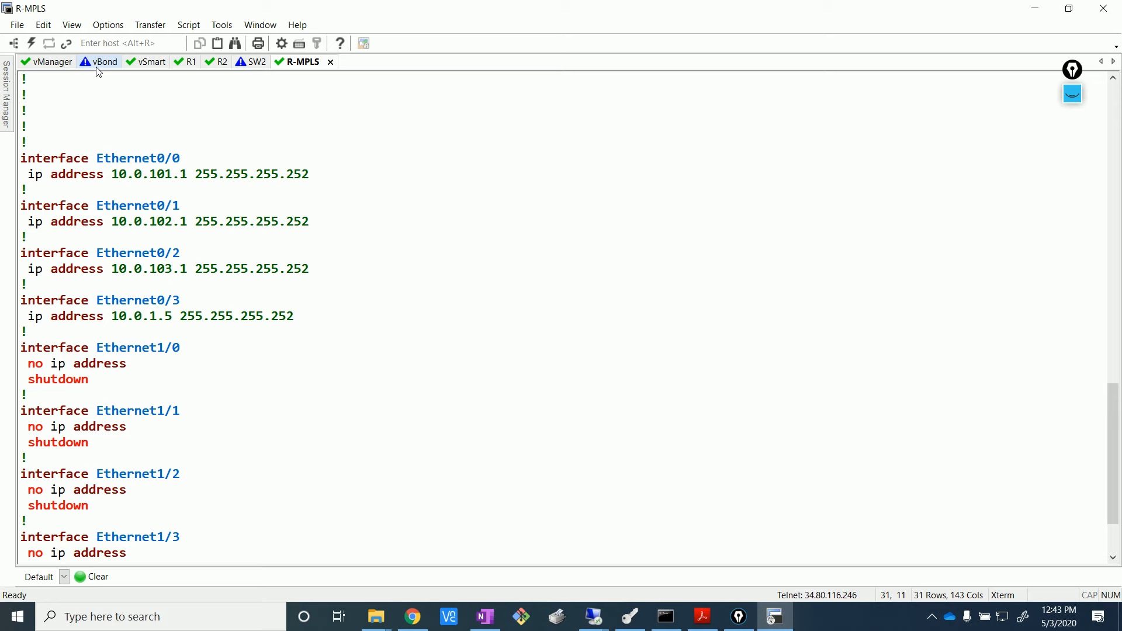
pyautogui.click(252, 62)
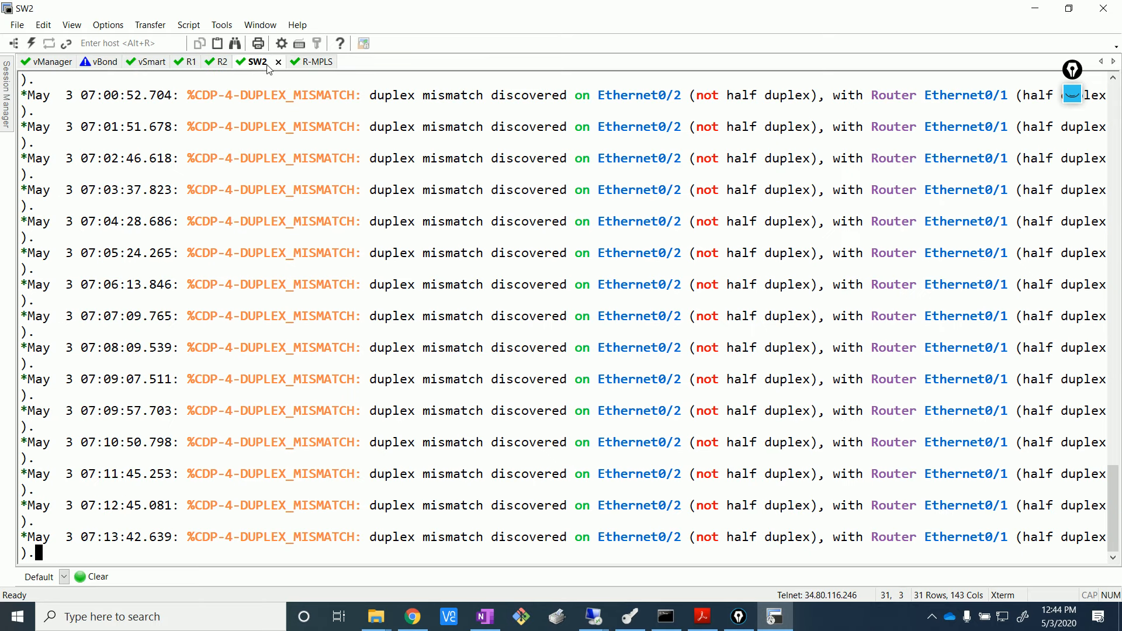
pyautogui.click(278, 62)
pyautogui.press('Return')
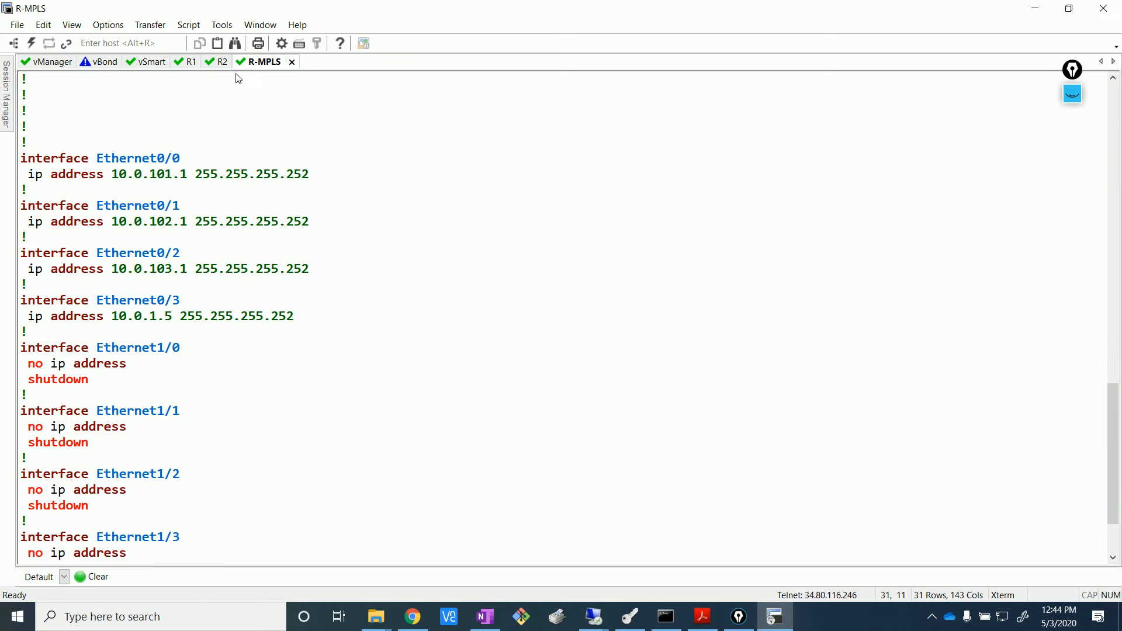
# - Close the R-MPLS session and open a SecureCRT console to BR1-1
pyautogui.click(292, 62)
pyautogui.click(553, 340)
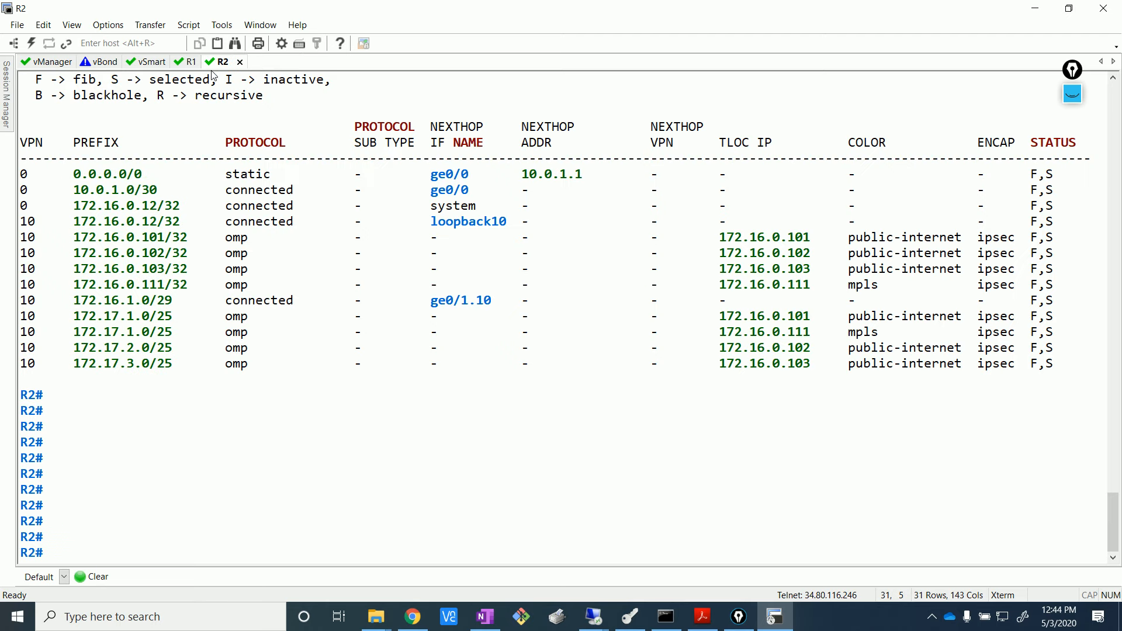
pyautogui.click(413, 617)
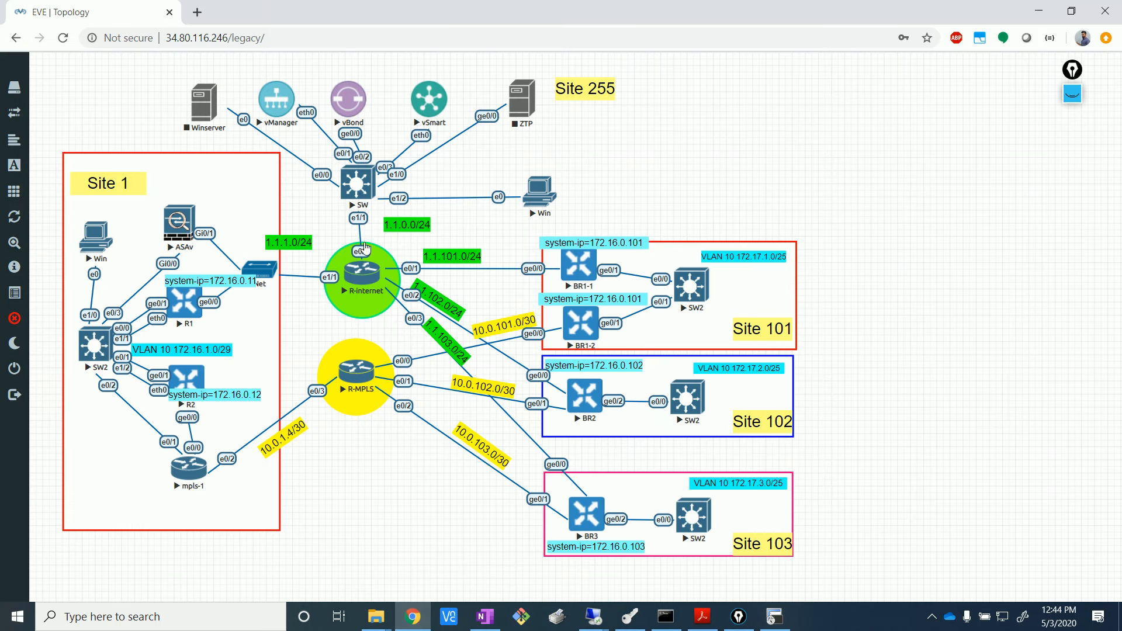
pyautogui.click(580, 268)
pyautogui.click(586, 135)
# - Open SecureCRT consoles to BR1-2, BR2 and BR3, with BR2 selected
pyautogui.click(415, 621)
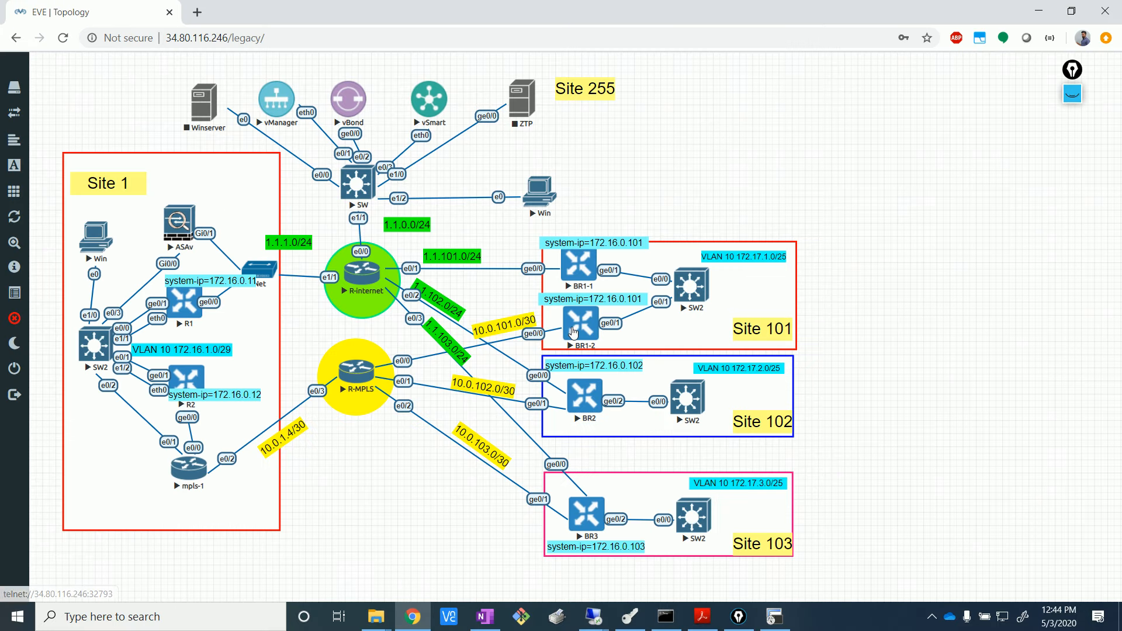
pyautogui.click(579, 325)
pyautogui.click(631, 139)
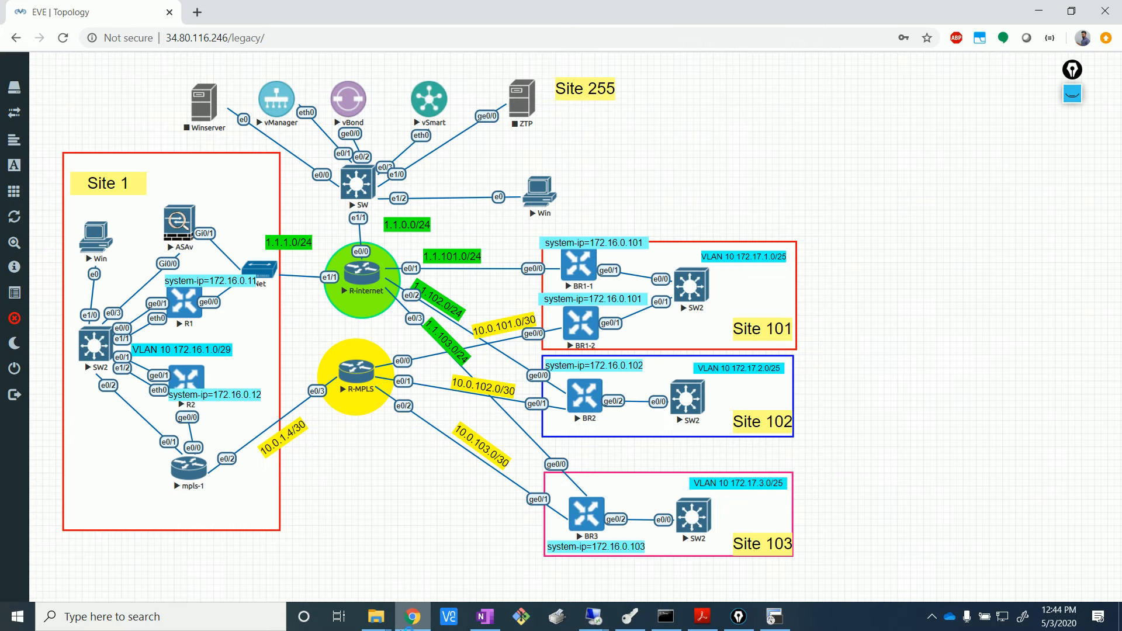
pyautogui.click(414, 620)
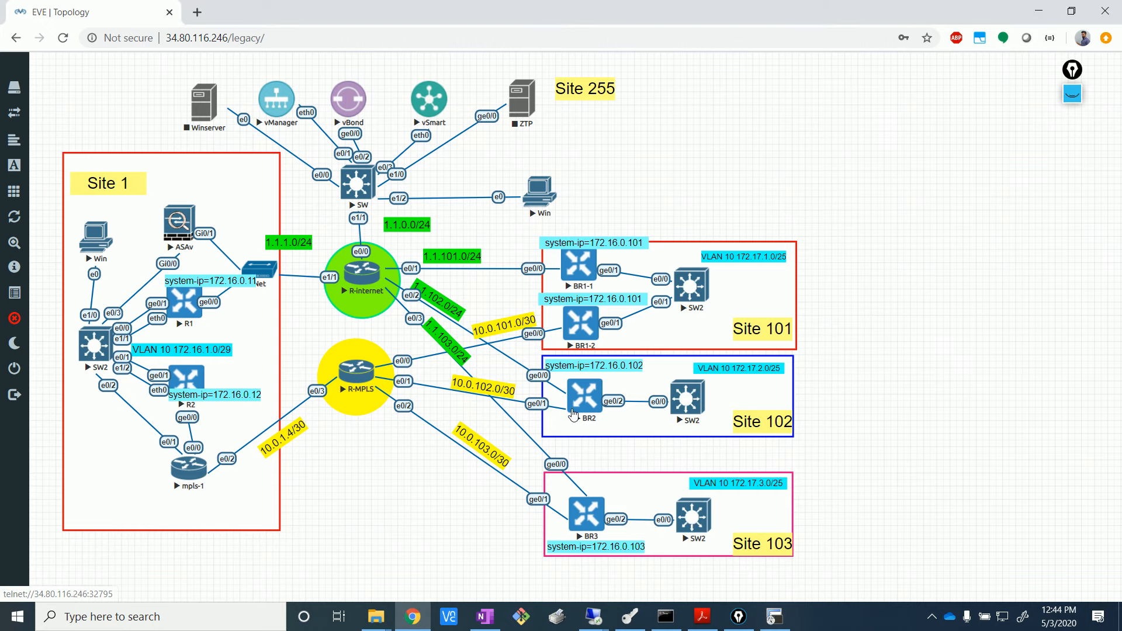
pyautogui.click(584, 403)
pyautogui.click(639, 138)
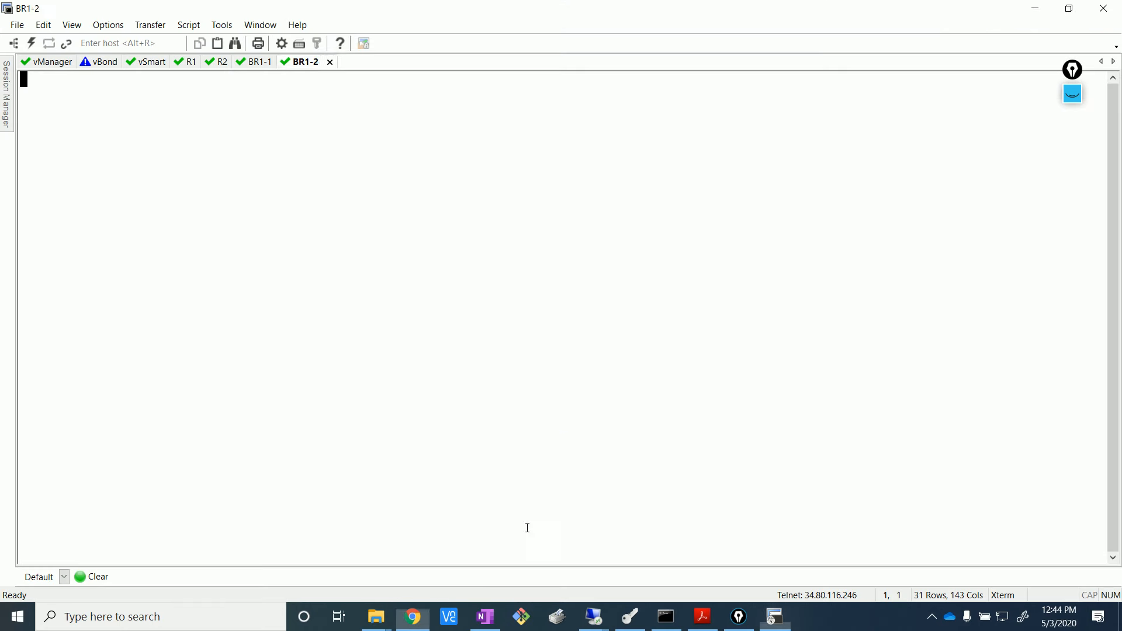
pyautogui.click(417, 621)
pyautogui.click(582, 529)
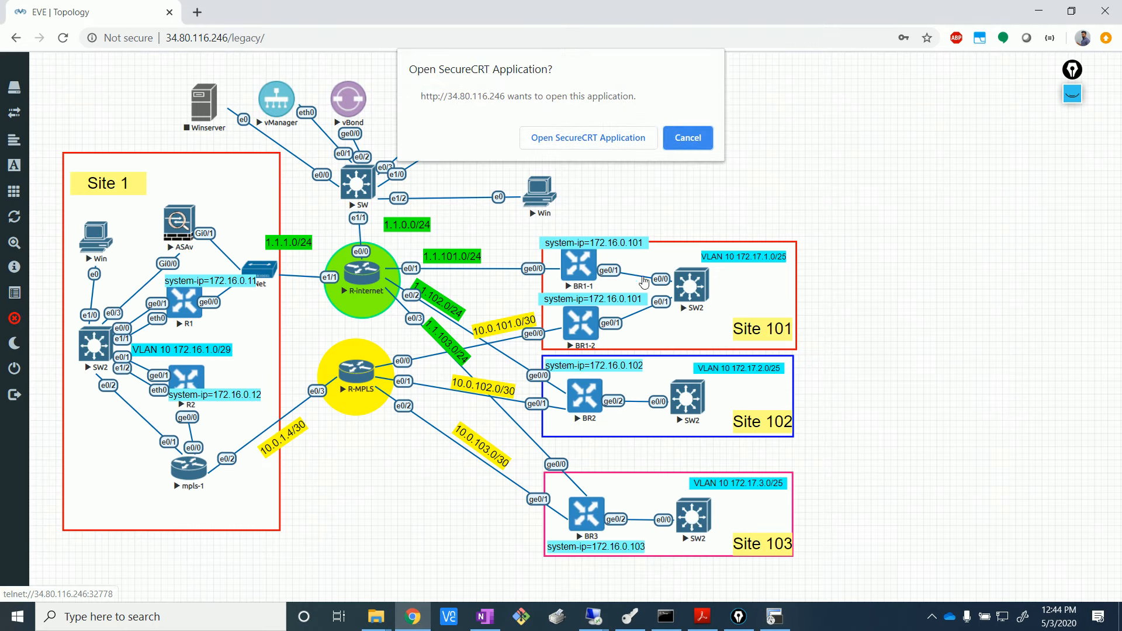
pyautogui.click(612, 138)
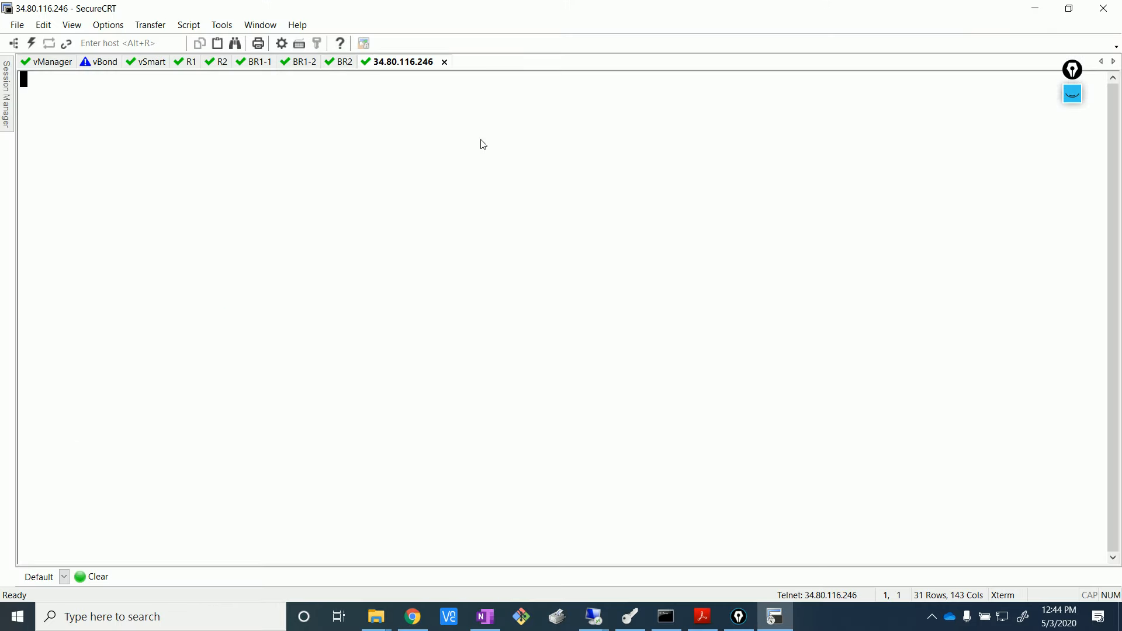
pyautogui.click(342, 63)
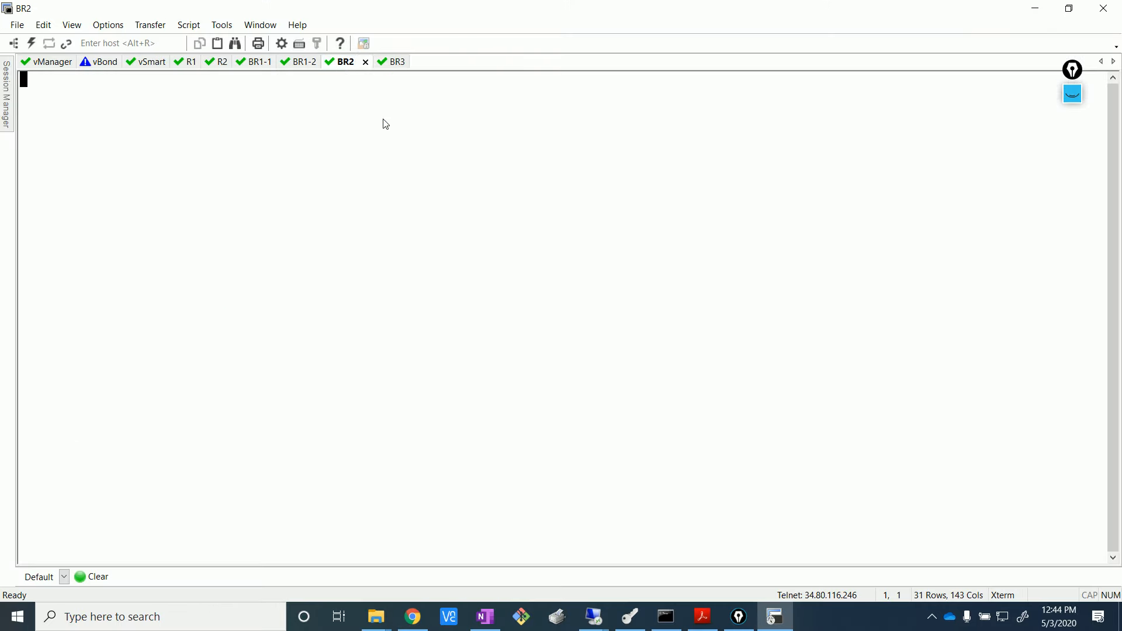
# - Log in to the BR2 console as admin
pyautogui.press('Return')
pyautogui.write('admi')
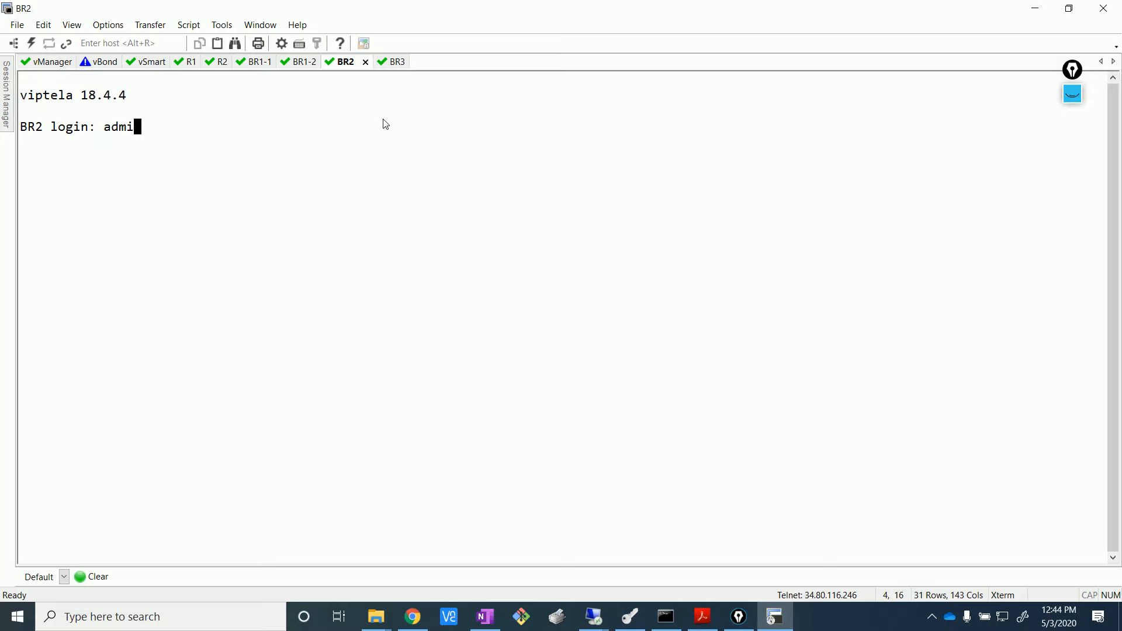
pyautogui.write('n')
pyautogui.press('Return')
pyautogui.write('admin')
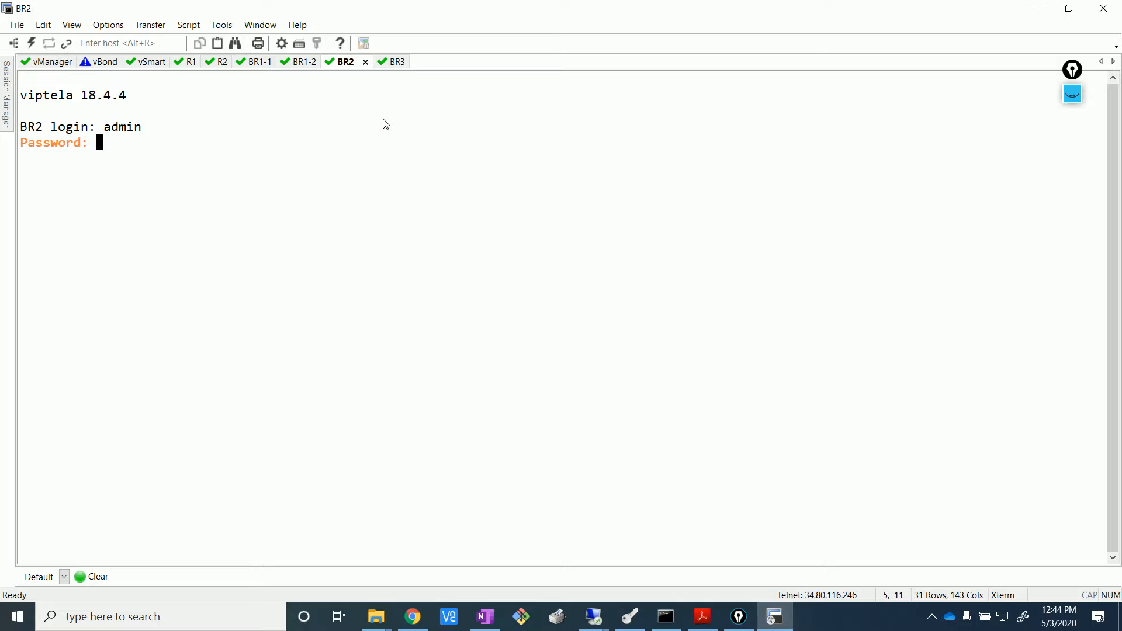
pyautogui.press('Return')
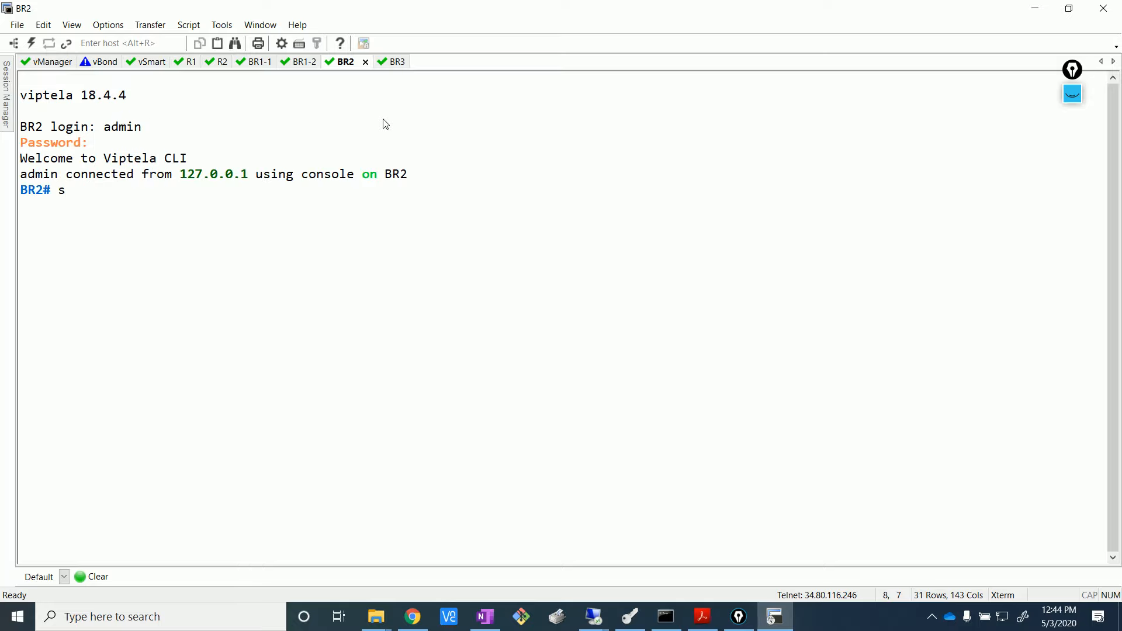
# - Show BR2's VPN 0 running-config and review the ge0/1 MPLS interface
pyautogui.write('how running-config vpn ')
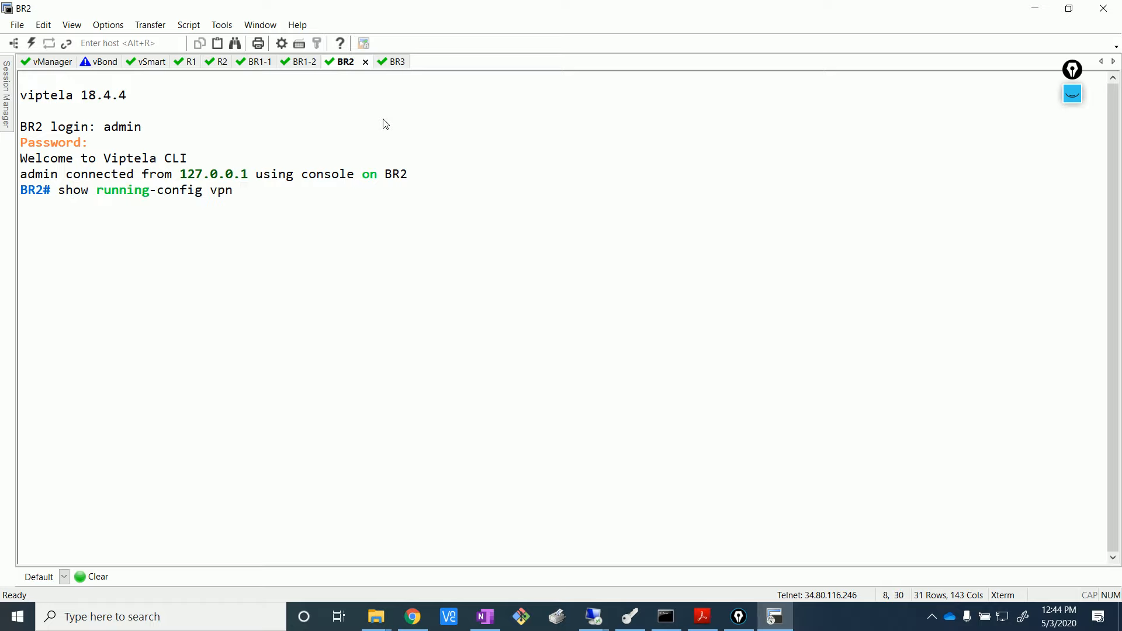
pyautogui.write('0')
pyautogui.press('Return')
pyautogui.press('Return')
pyautogui.press('Return')
pyautogui.press('Return')
pyautogui.press('Return')
pyautogui.press('Return')
pyautogui.press('Return')
pyautogui.press('Return')
pyautogui.press('Return')
pyautogui.press('Return')
pyautogui.press('Return')
pyautogui.press('Return')
pyautogui.press('Return')
pyautogui.press('Return')
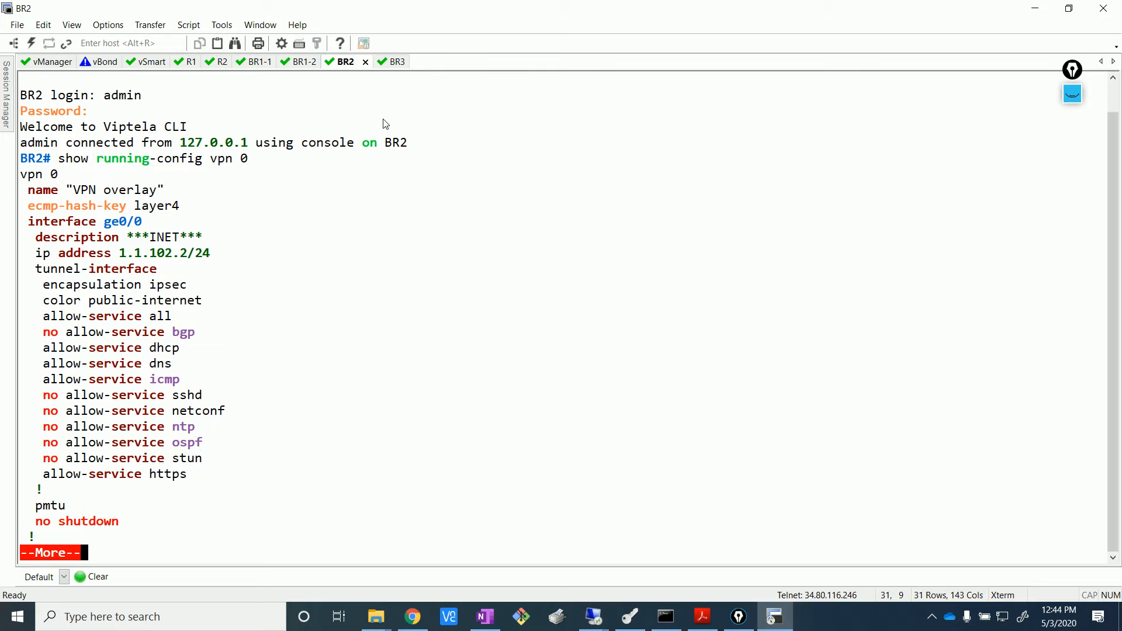
pyautogui.press('Return')
pyautogui.press('Return')
pyautogui.press('Return')
pyautogui.press('Return')
pyautogui.press('Return')
pyautogui.press('Return')
pyautogui.press('Return')
pyautogui.press('Return')
pyautogui.press('Return')
pyautogui.press('Return')
pyautogui.press('Return')
pyautogui.press('Return')
pyautogui.press('Return')
pyautogui.press('Return')
pyautogui.press('Return')
pyautogui.press('Return')
pyautogui.press('Return')
pyautogui.press('Return')
pyautogui.press('Return')
pyautogui.press('Return')
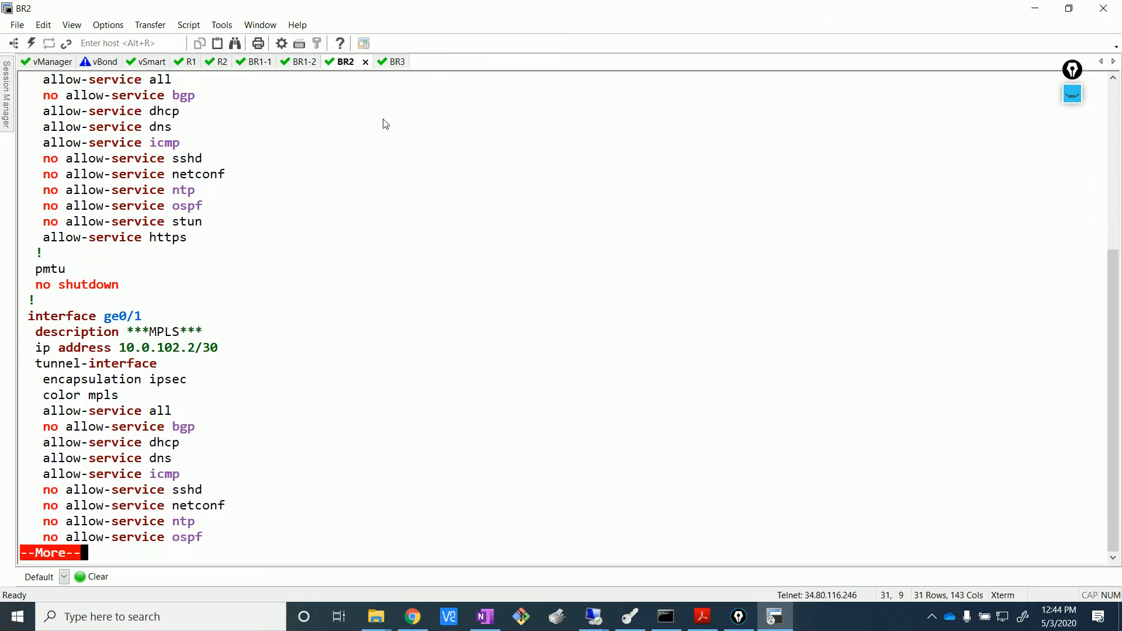
pyautogui.press('Return')
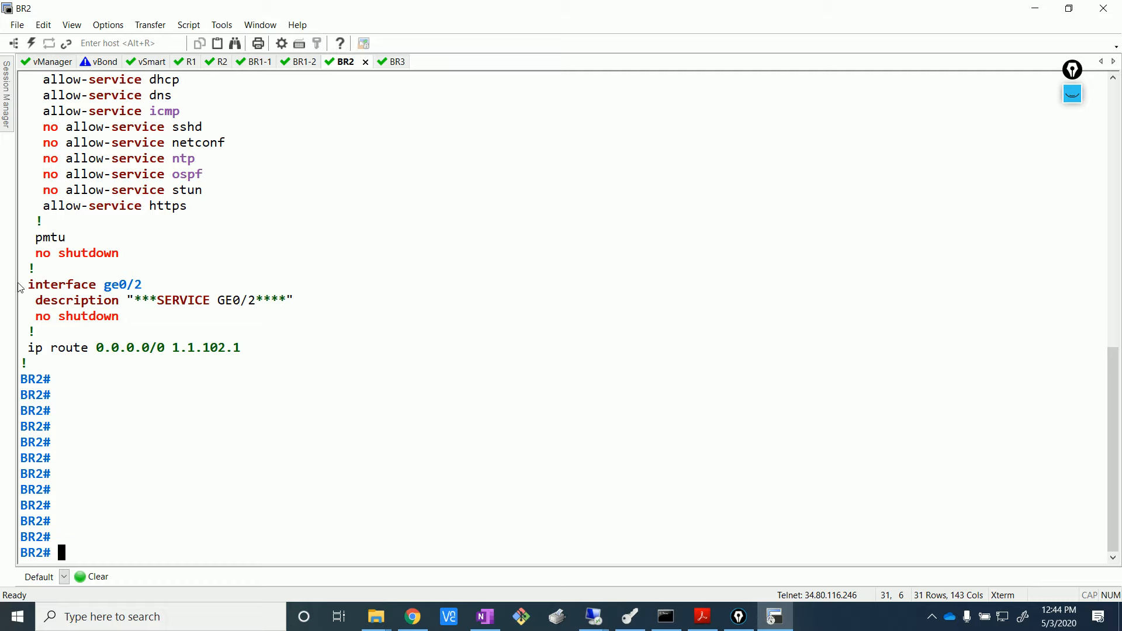
pyautogui.scroll(6, 103, 310)
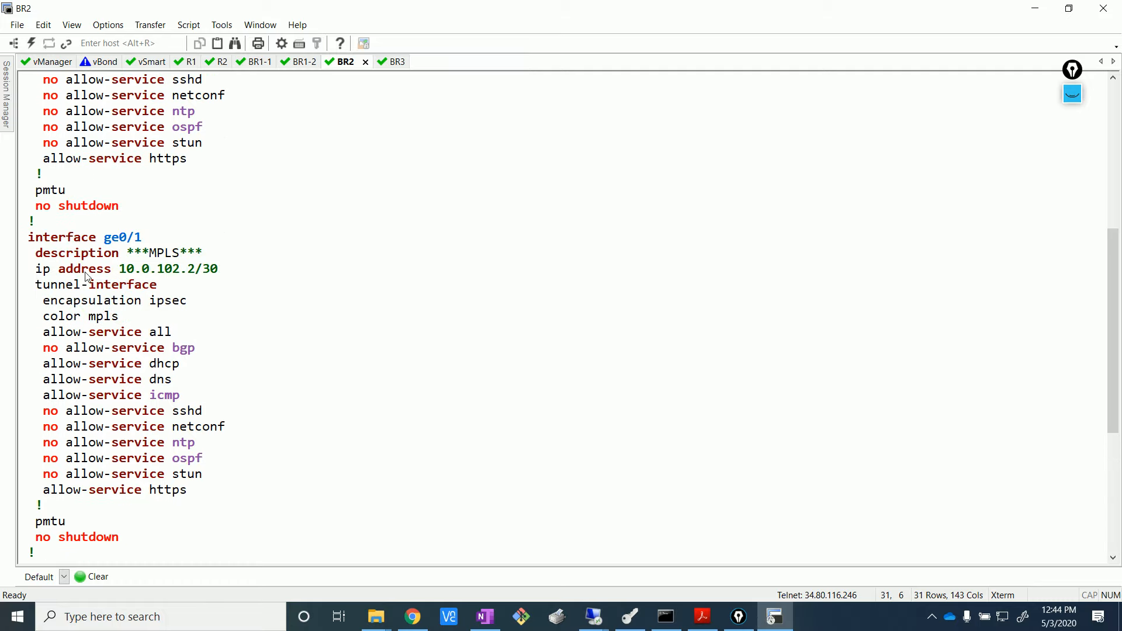
pyautogui.moveTo(25, 232); pyautogui.dragTo(238, 493)
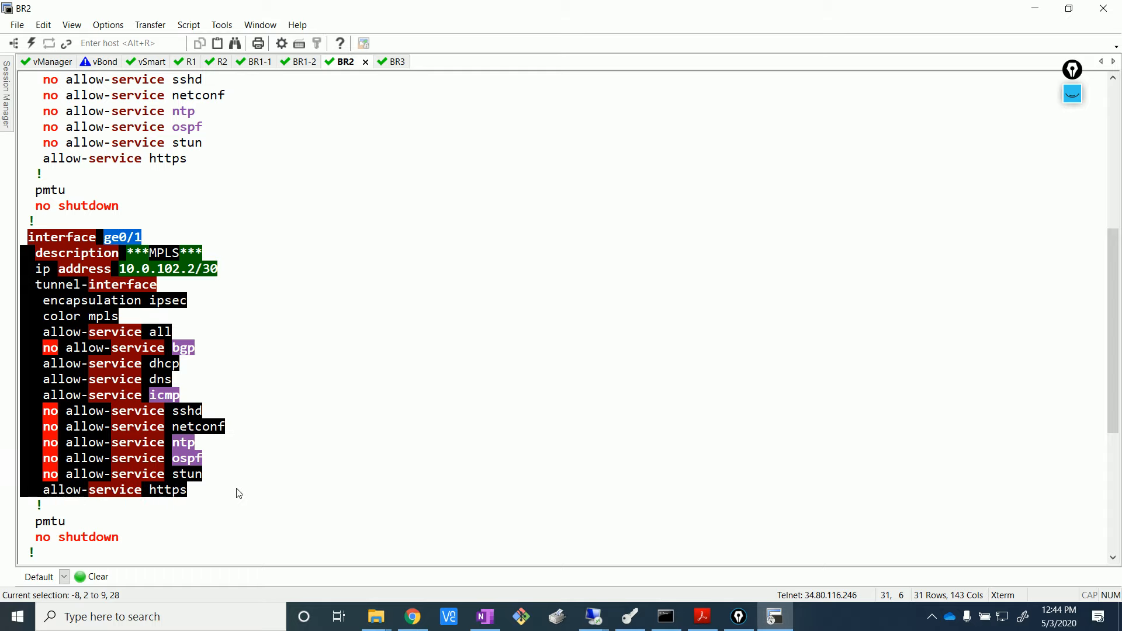
pyautogui.click(226, 360)
pyautogui.moveTo(144, 251); pyautogui.dragTo(21, 253)
pyautogui.click(232, 284)
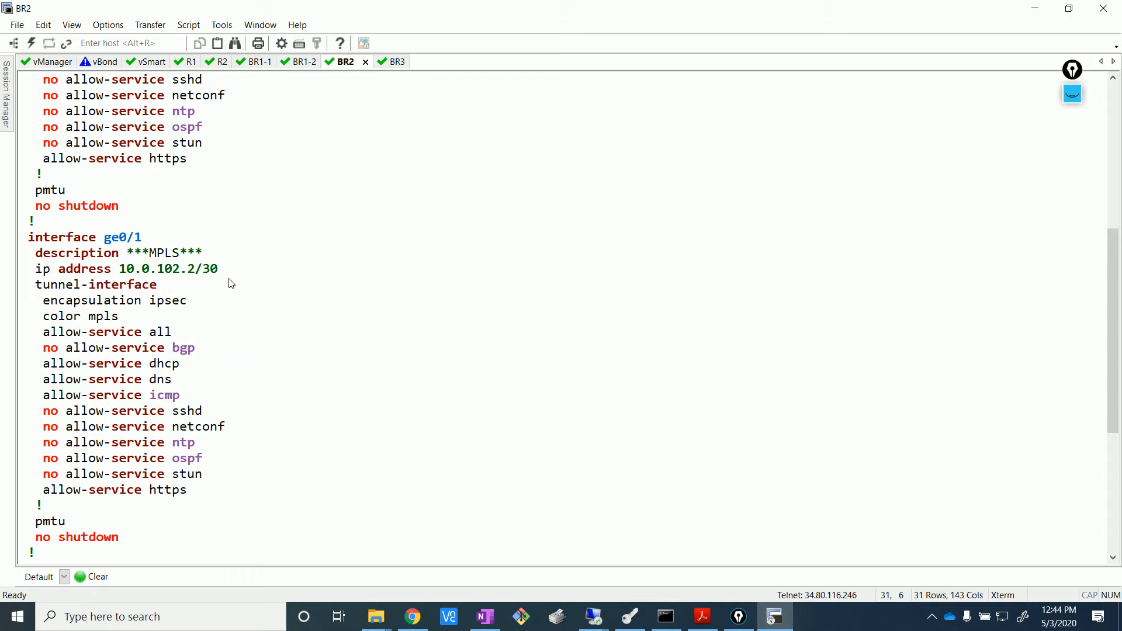
pyautogui.scroll(-7, 231, 284)
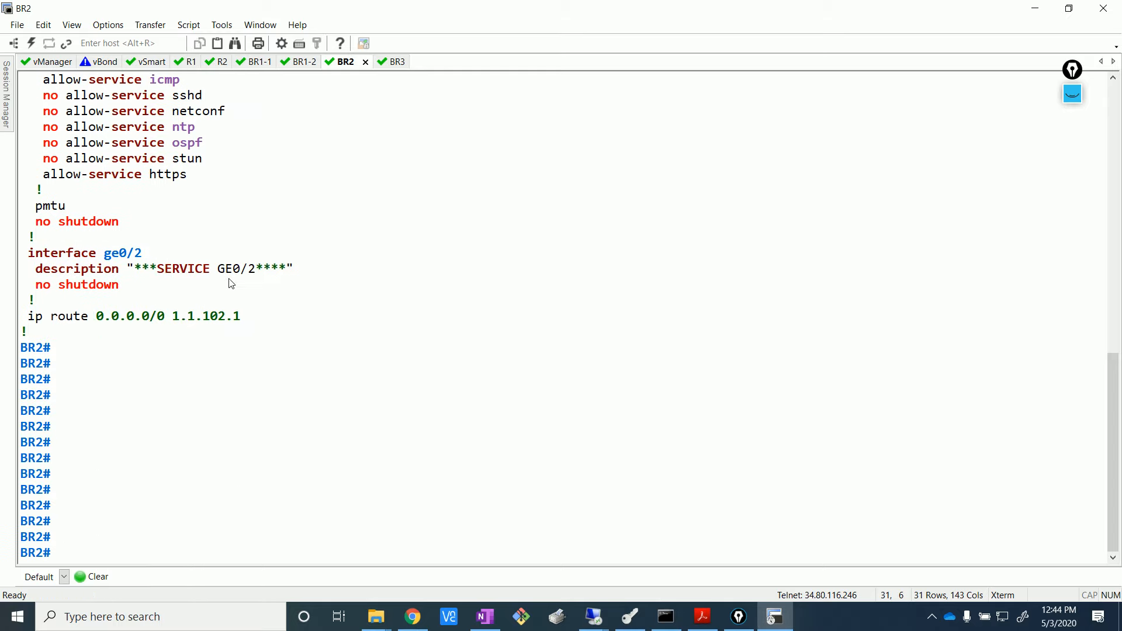
# - Ping 10.0.102.1 from BR2 and stop after two replies
pyautogui.write('ping')
pyautogui.scroll(4, 115, 205)
pyautogui.moveTo(123, 144); pyautogui.dragTo(195, 145)
pyautogui.click(328, 268)
pyautogui.write('10.0.102.2')
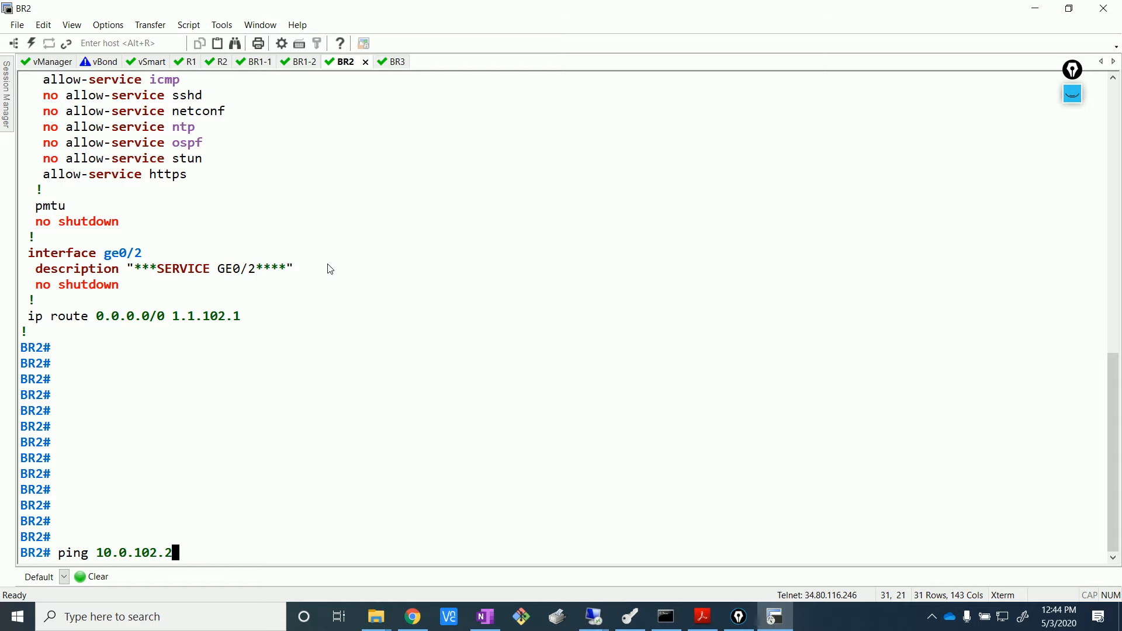
pyautogui.press('BackSpace')
pyautogui.write('1')
pyautogui.press('Return')
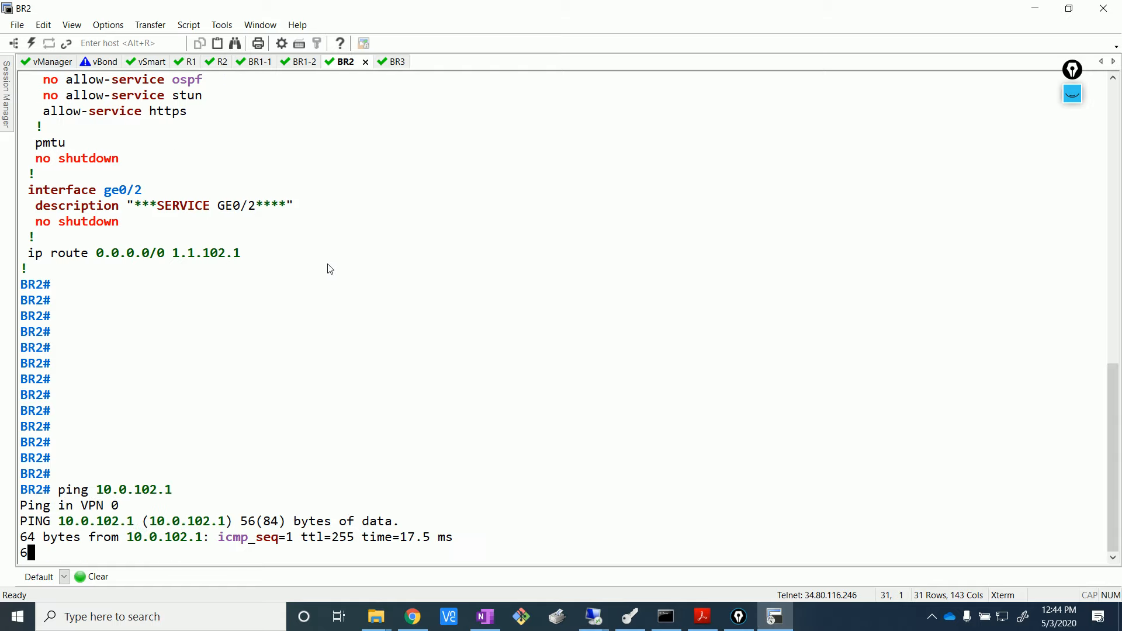
pyautogui.hotkey('ctrl', 'c')
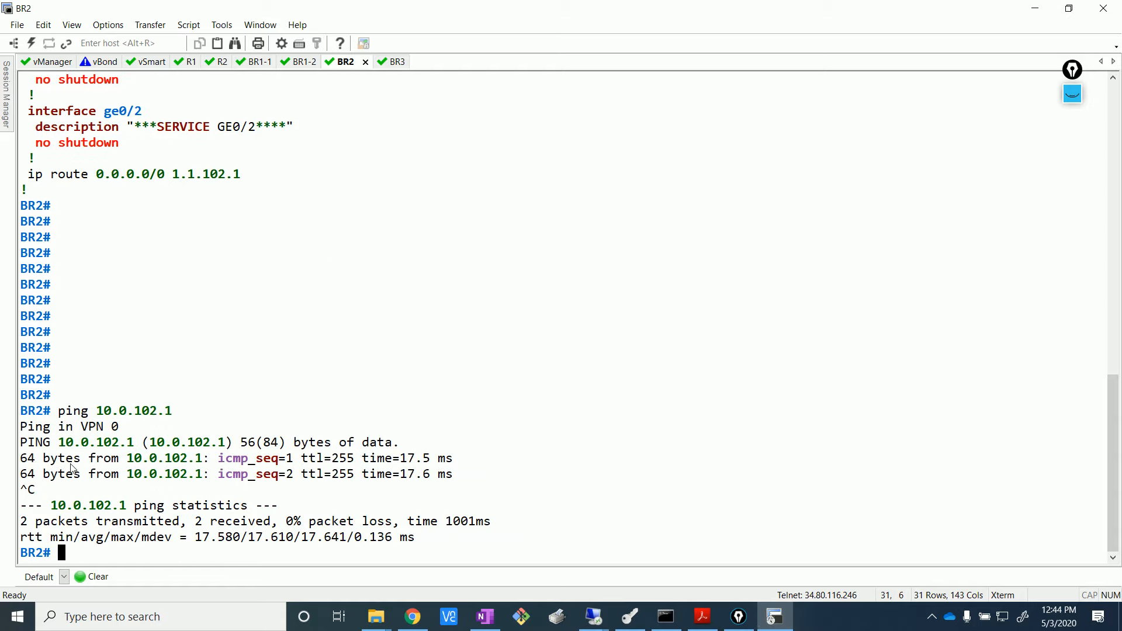
pyautogui.moveTo(59, 412); pyautogui.dragTo(178, 414)
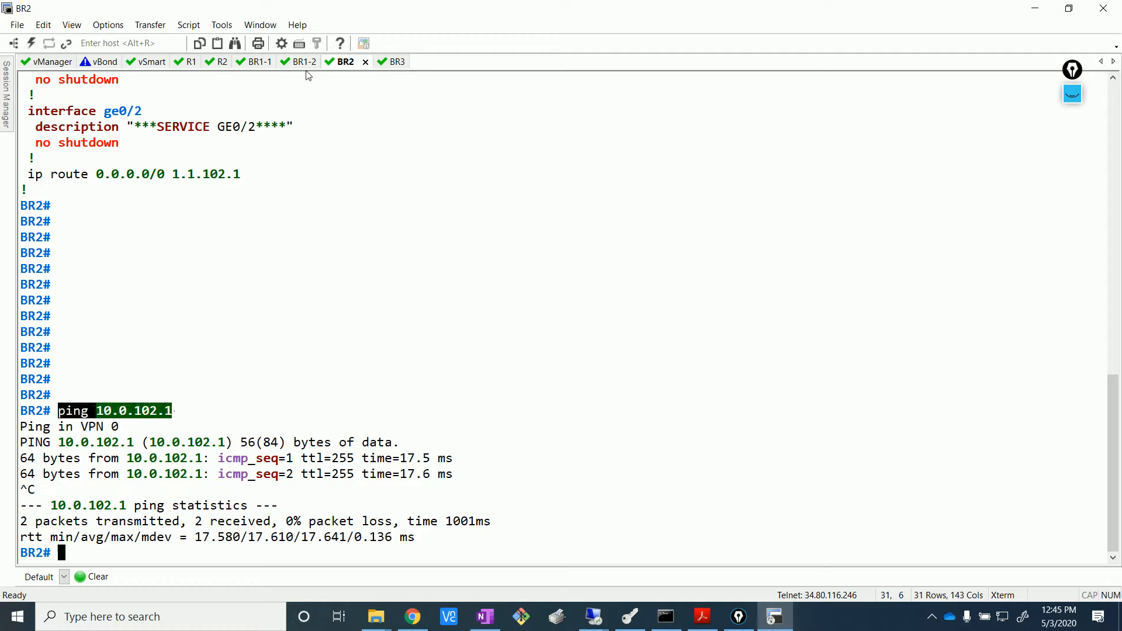
# - Log in to the BR3 console as admin
pyautogui.click(393, 63)
pyautogui.press('Return')
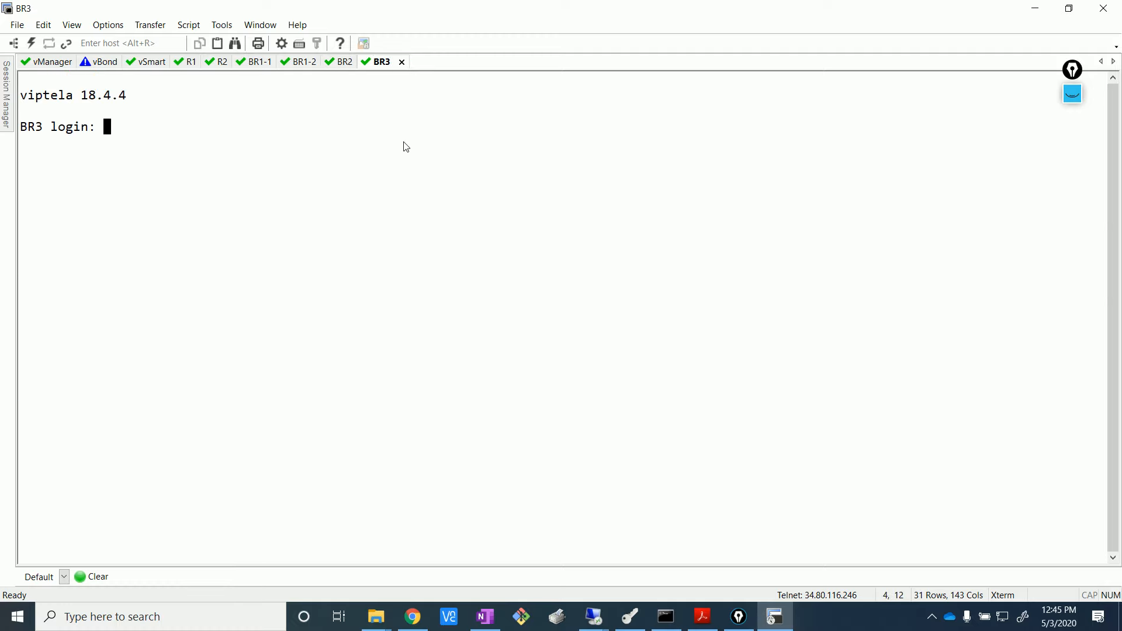
pyautogui.write('admin')
pyautogui.press('Return')
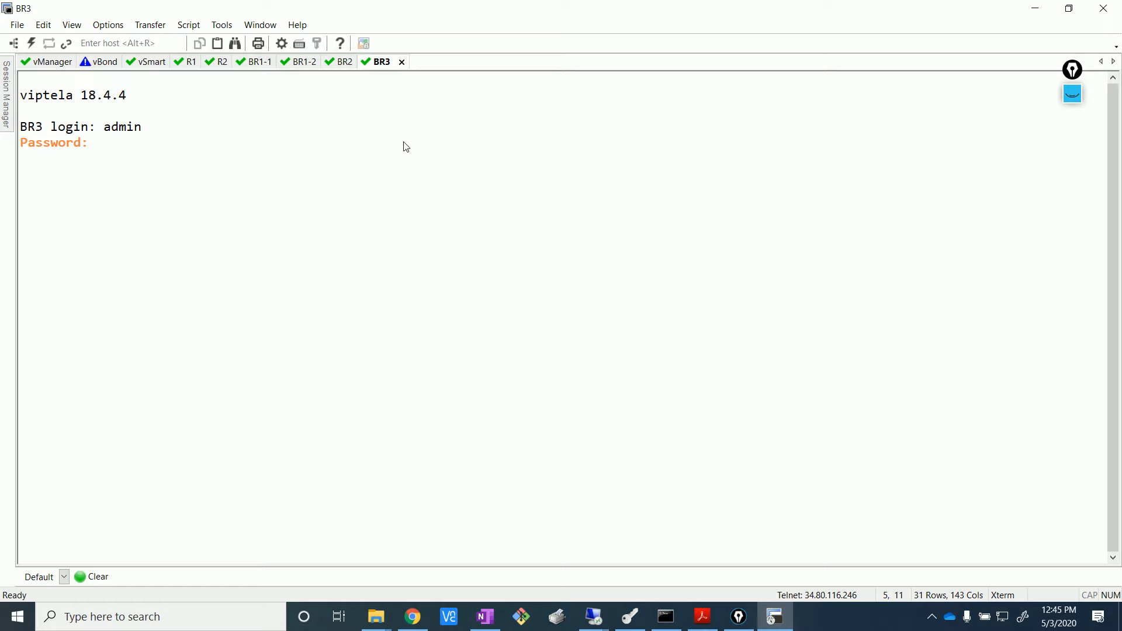
pyautogui.press('Return')
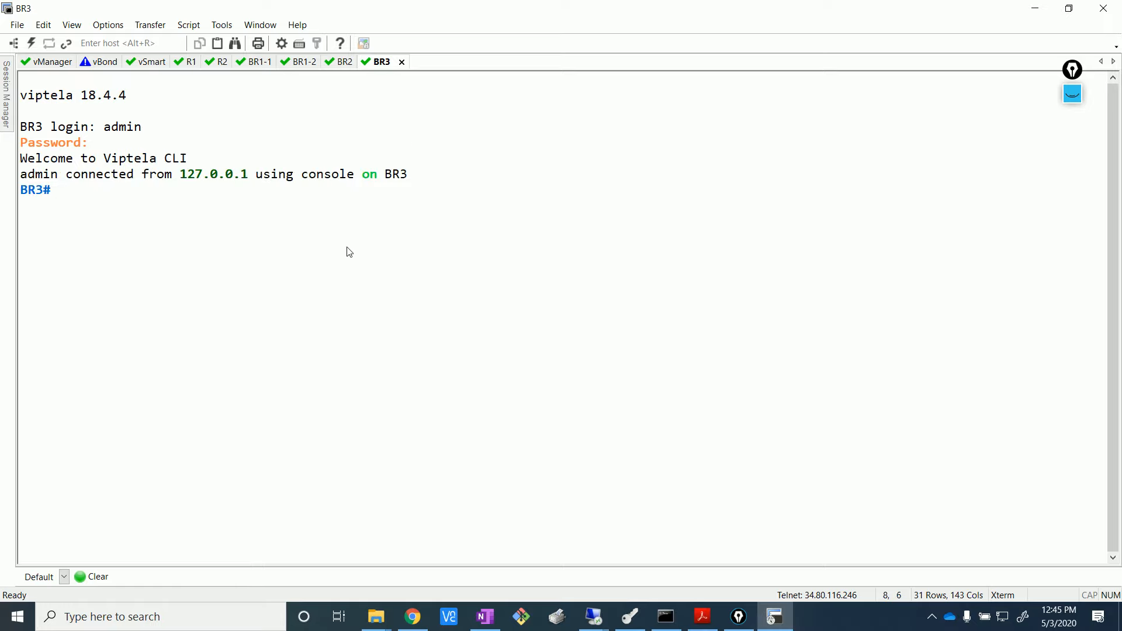
# - Ping 10.0.103.1 from BR3 and stop after the replies
pyautogui.write('ping 10.0.102.1')
pyautogui.press('Left')
pyautogui.press('Left')
pyautogui.press('Left')
pyautogui.press('Delete')
pyautogui.write('34')
pyautogui.press('BackSpace')
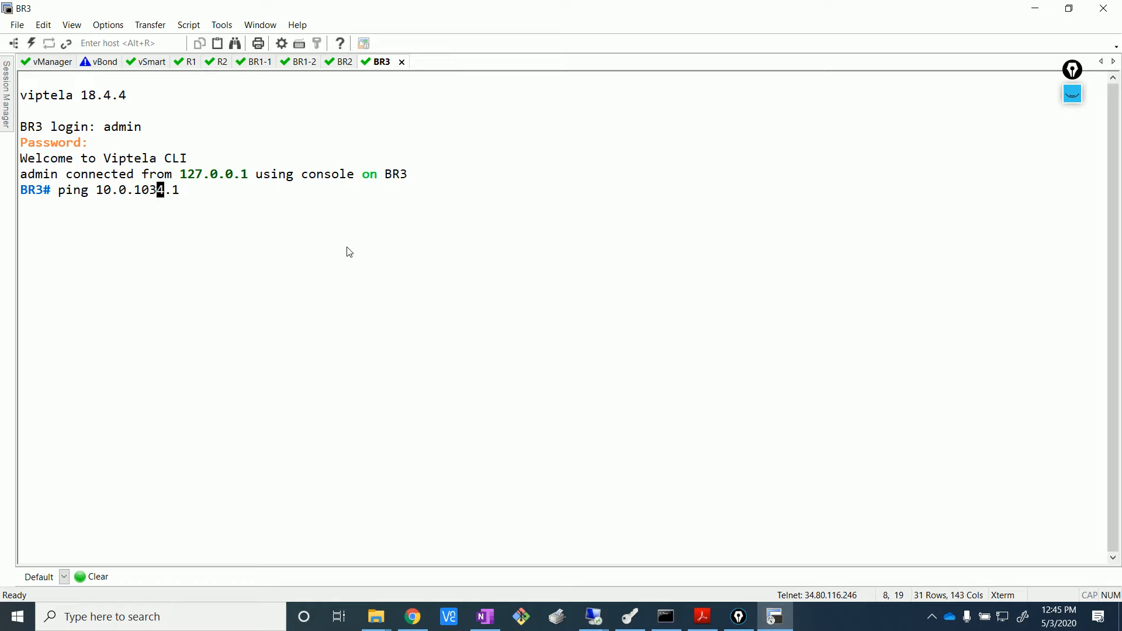
pyautogui.press('Return')
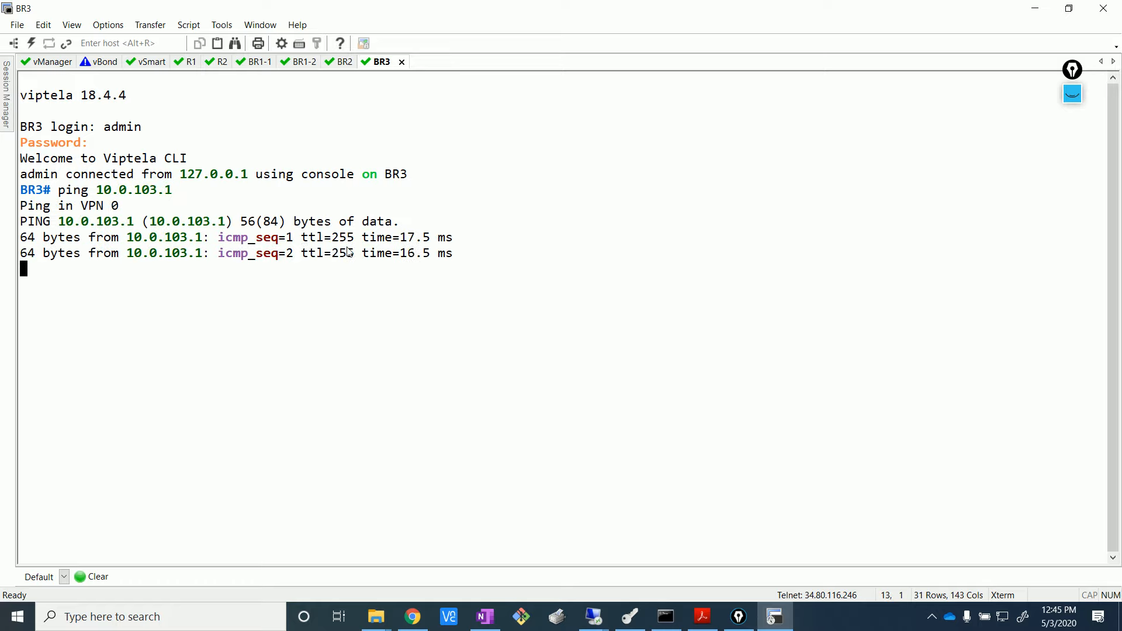
pyautogui.hotkey('ctrl', 'c')
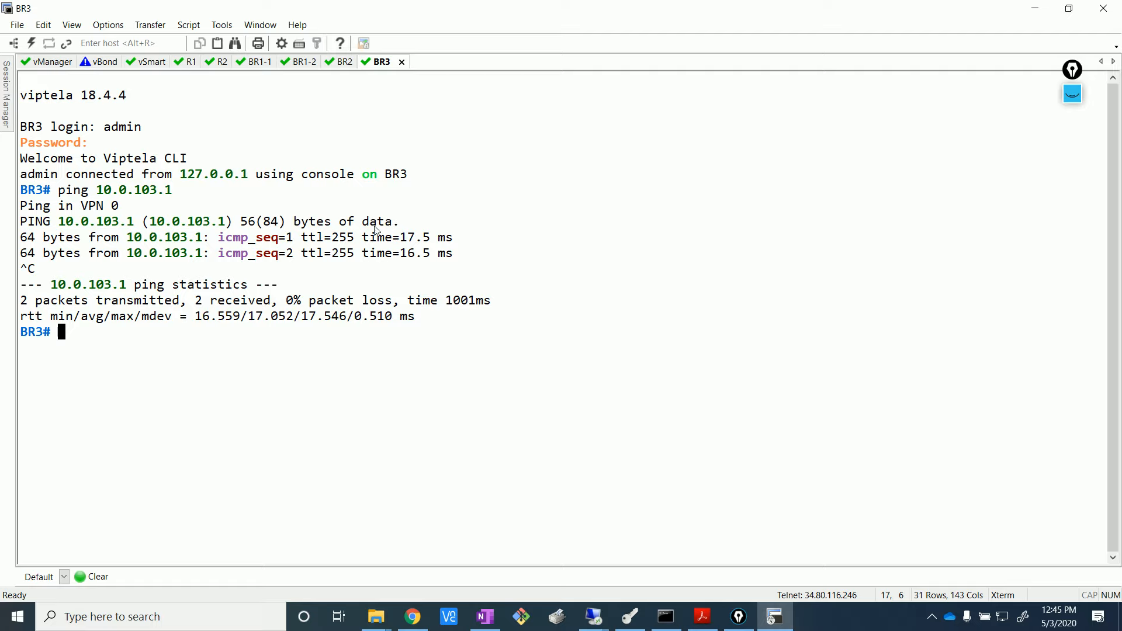
# - Bring the EVE-NG topology back on screen, showing BR3's 10.0.103.0/30 MPLS link
pyautogui.click(932, 616)
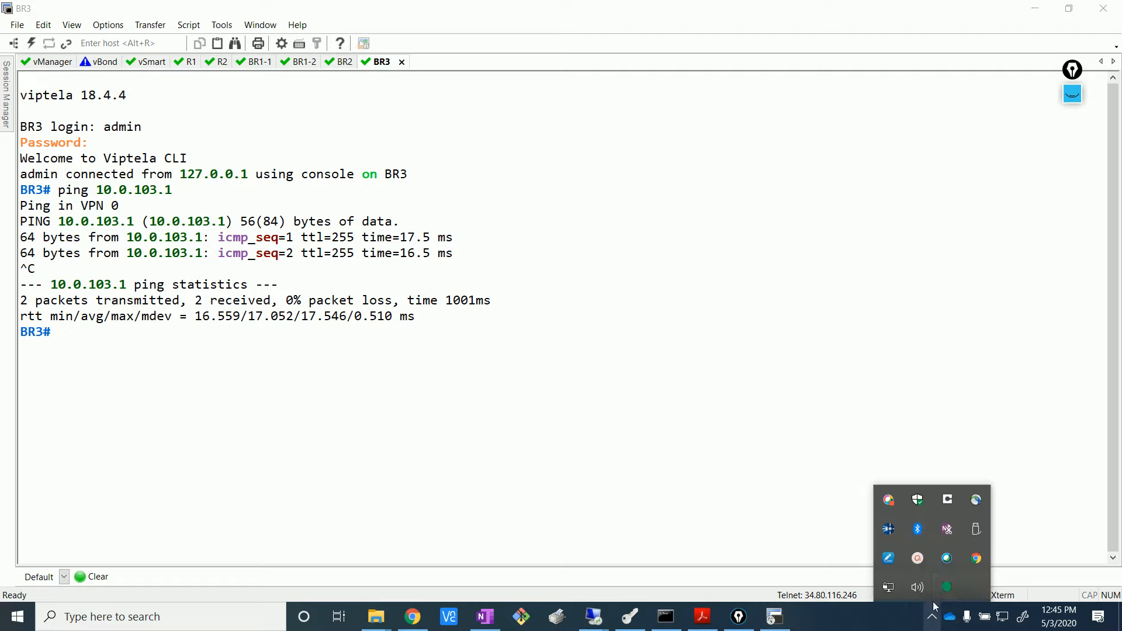
pyautogui.click(947, 587)
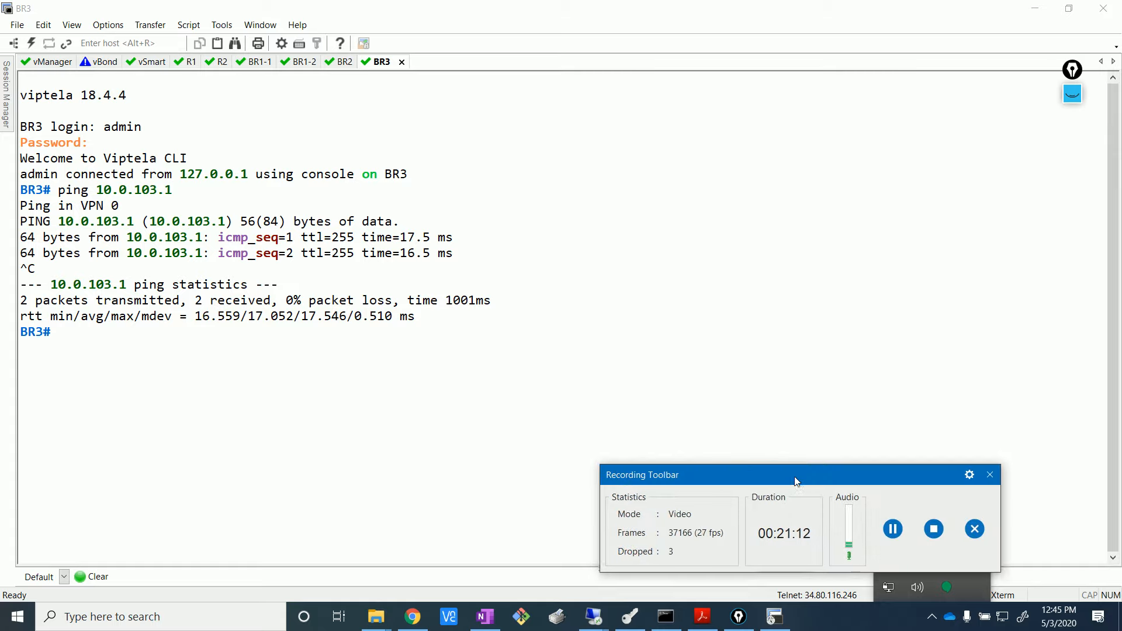
pyautogui.click(872, 415)
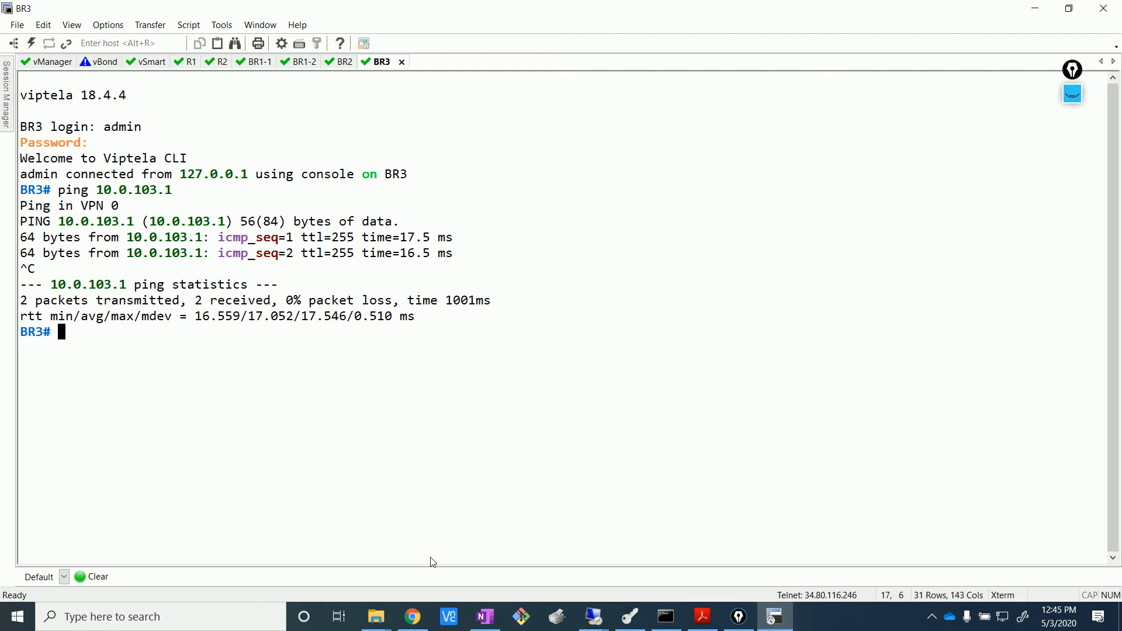
pyautogui.click(413, 617)
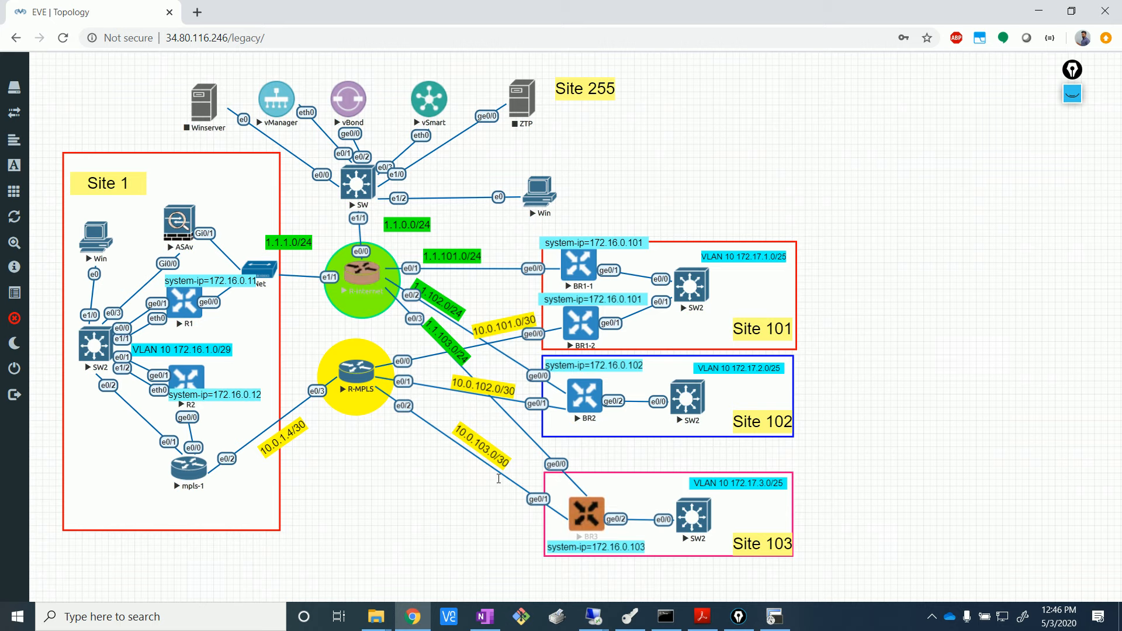
# - Return to vManage's task view showing BR2 and BR3 template pushes completed
pyautogui.click(589, 618)
pyautogui.click(549, 551)
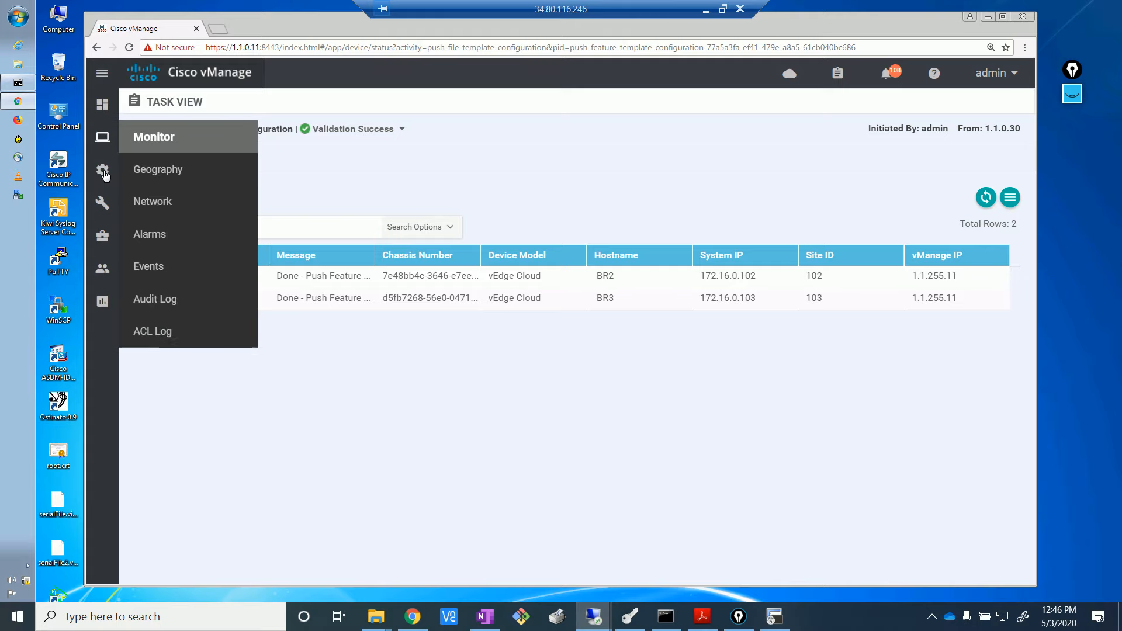
# - Start a new BGP feature template for the vEdge Cloud device model
pyautogui.moveTo(102, 169)
pyautogui.click(164, 300)
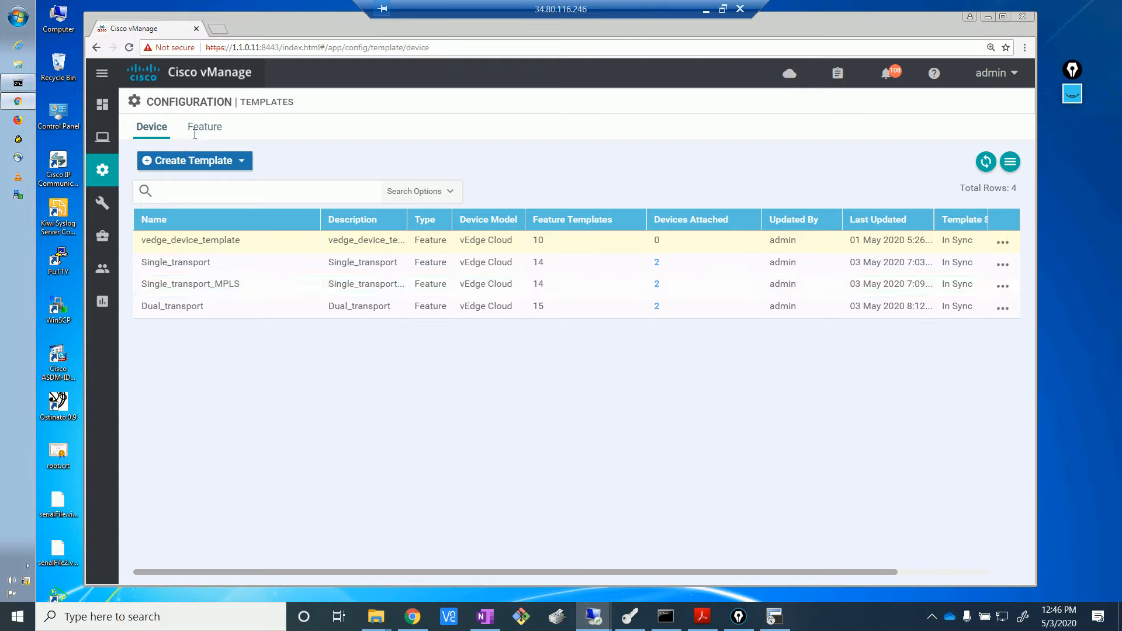
pyautogui.click(195, 134)
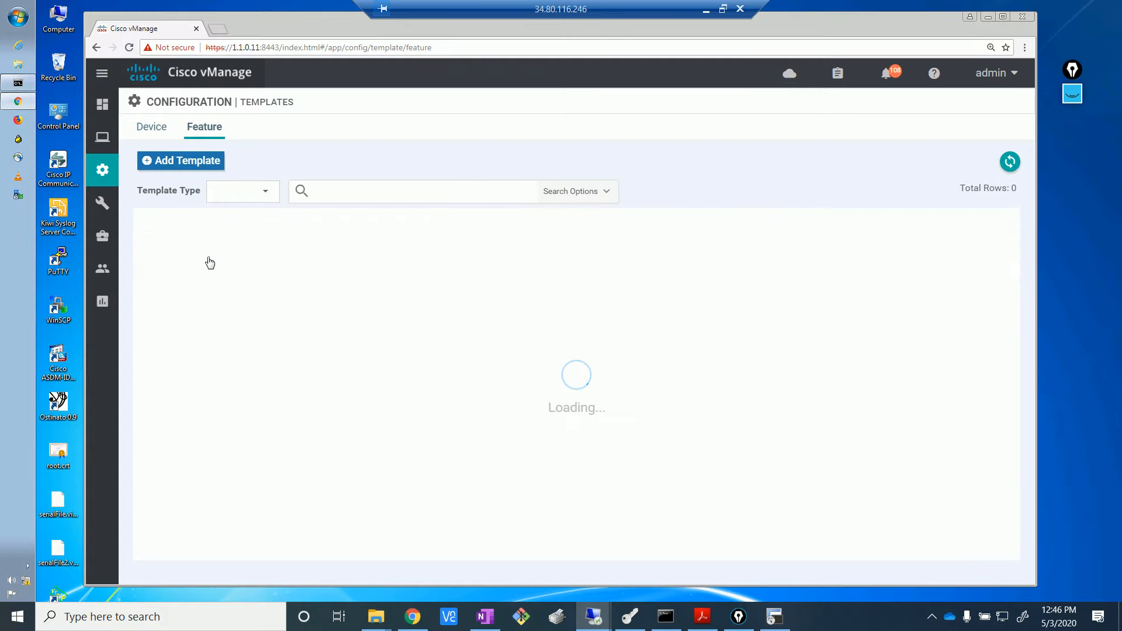
pyautogui.click(187, 163)
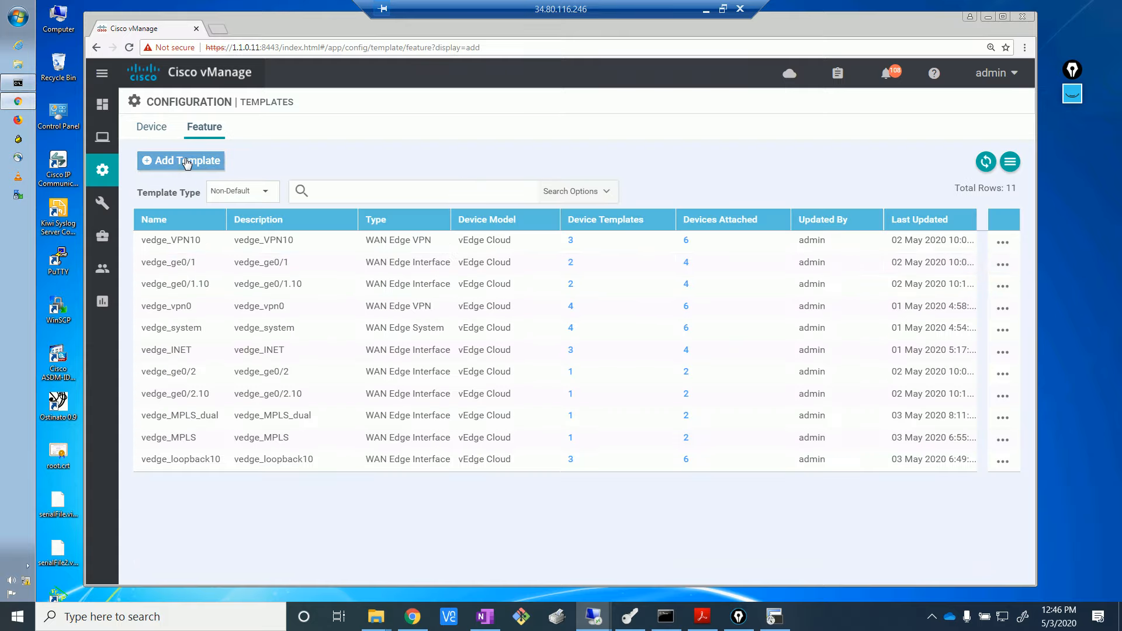
pyautogui.scroll(-20, 267, 257)
pyautogui.click(155, 481)
pyautogui.scroll(-10, 584, 409)
pyautogui.click(526, 380)
pyautogui.moveTo(1030, 266); pyautogui.dragTo(1034, 517)
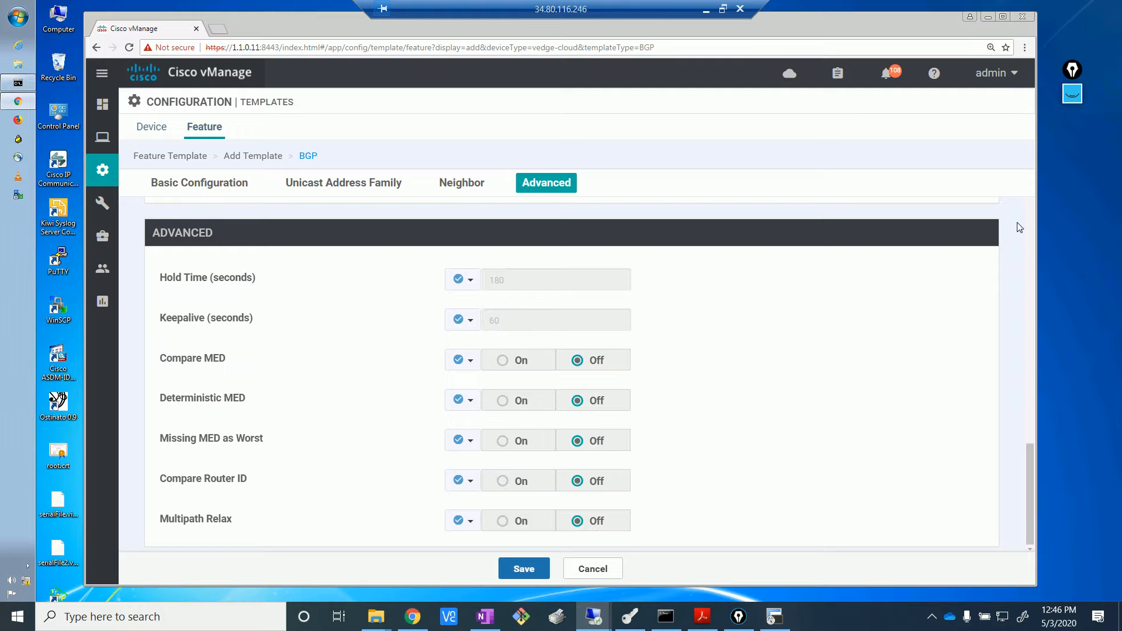
pyautogui.scroll(10, 985, 358)
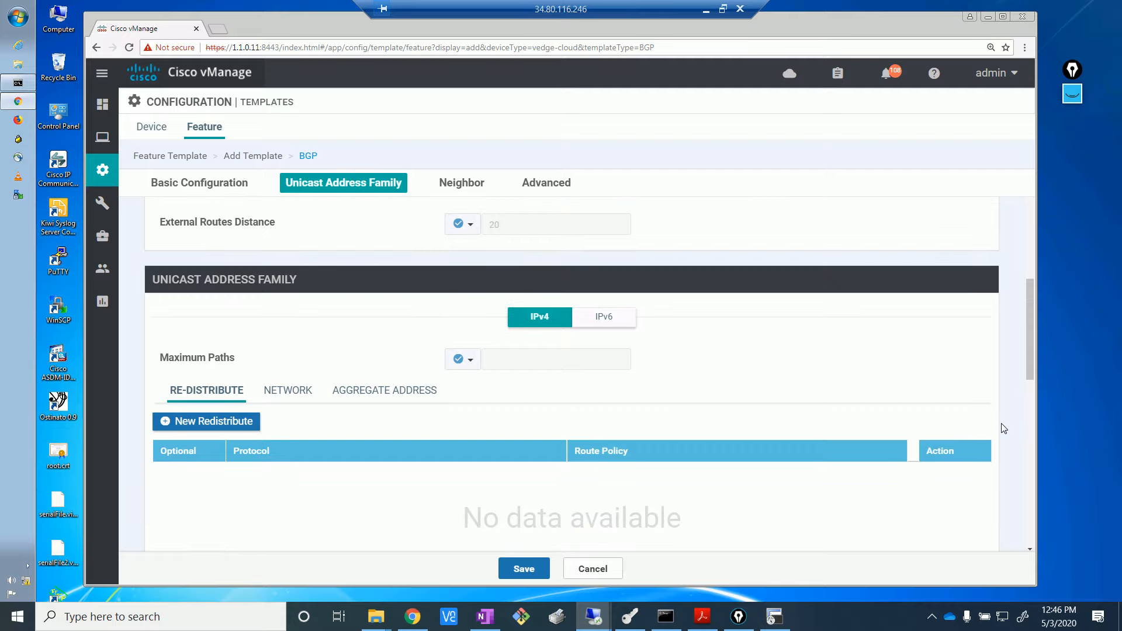
pyautogui.scroll(10, 964, 358)
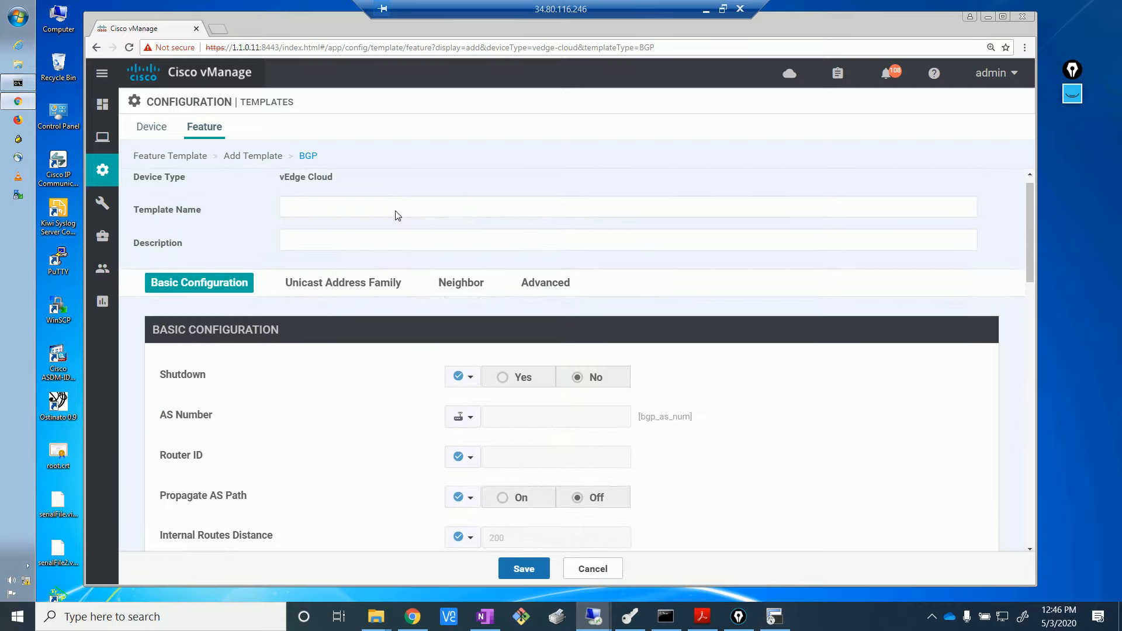
pyautogui.scroll(1, 398, 215)
# - Enter vedge_MPLS_BGP as the template name and paste it into the Description
pyautogui.click(372, 228)
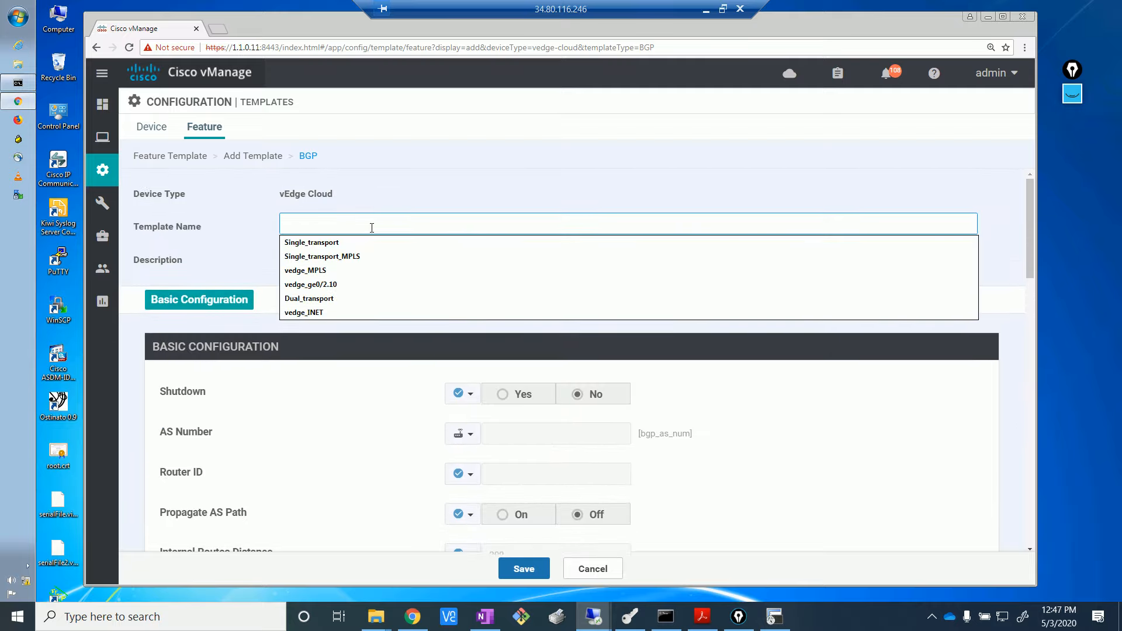
pyautogui.write('vedge')
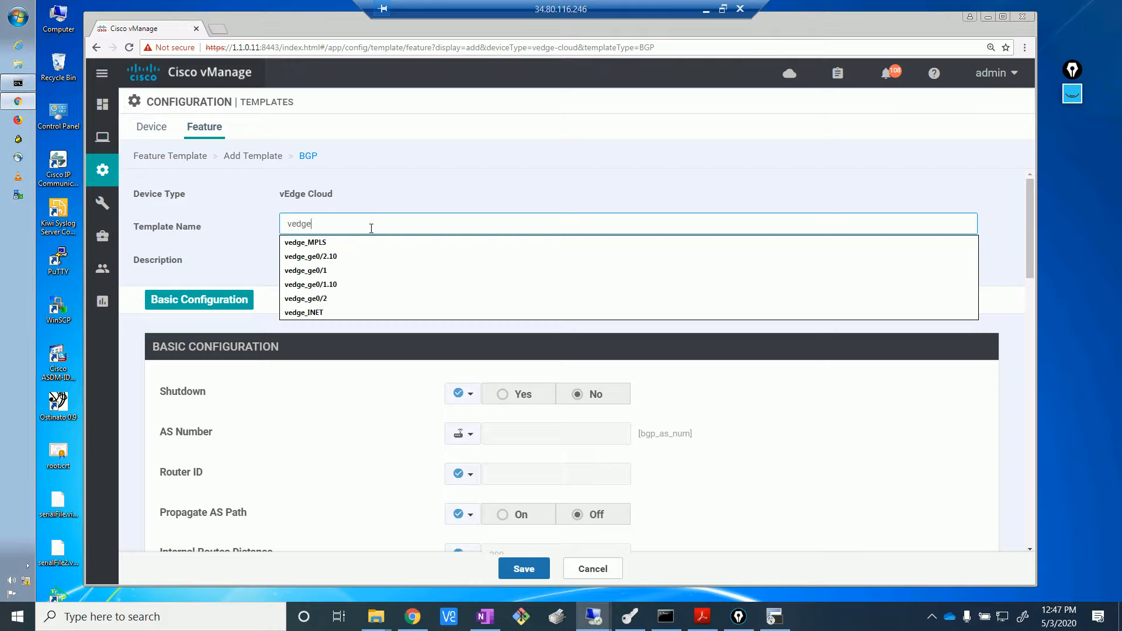
pyautogui.write('_MPLS_')
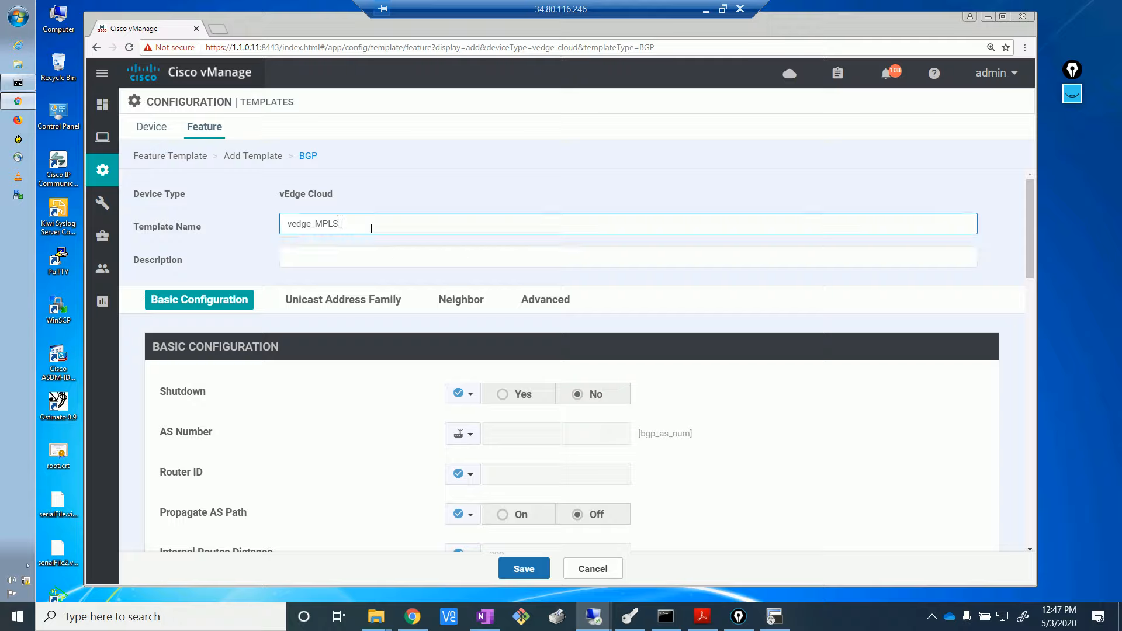
pyautogui.write('BGP')
pyautogui.click(364, 254)
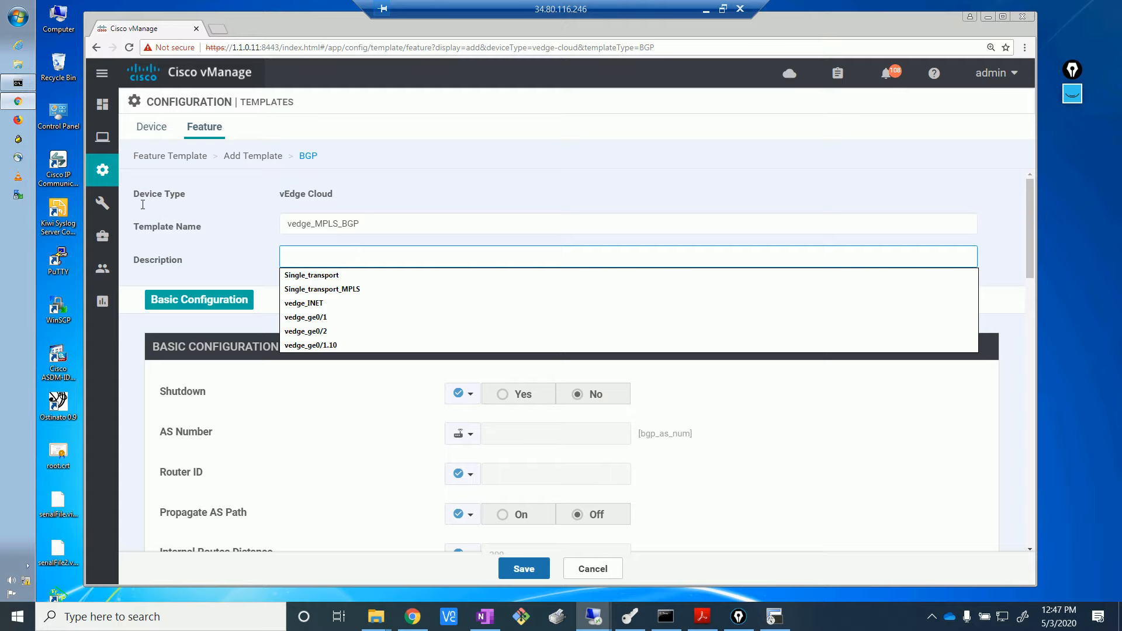
pyautogui.doubleClick(367, 224)
pyautogui.hotkey('ctrl', 'c')
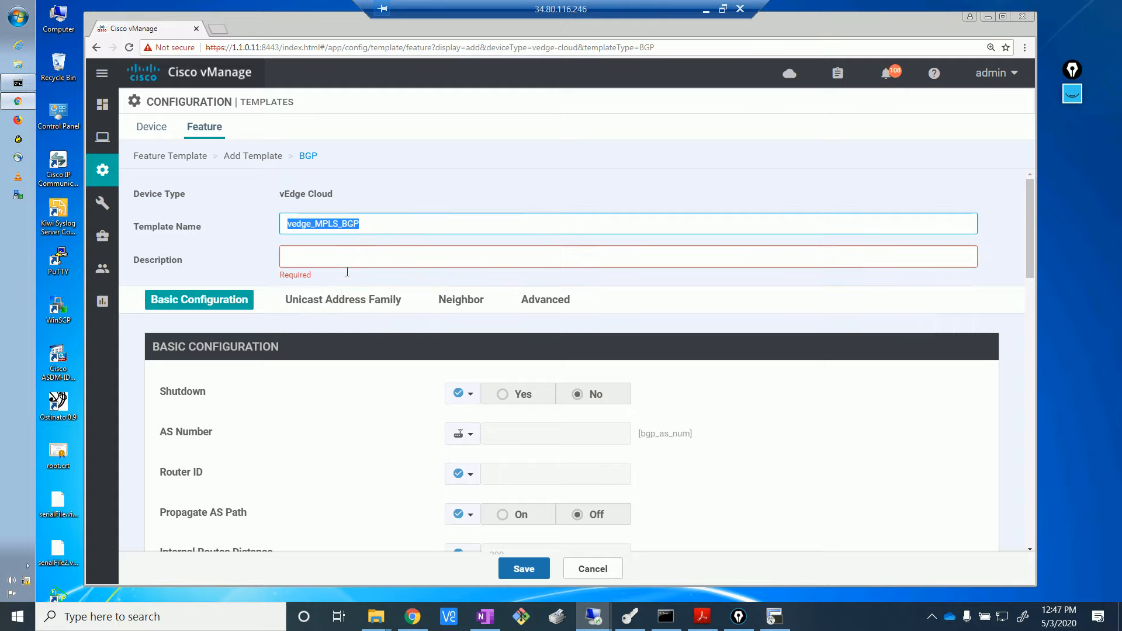
pyautogui.click(357, 257)
pyautogui.hotkey('ctrl', 'v')
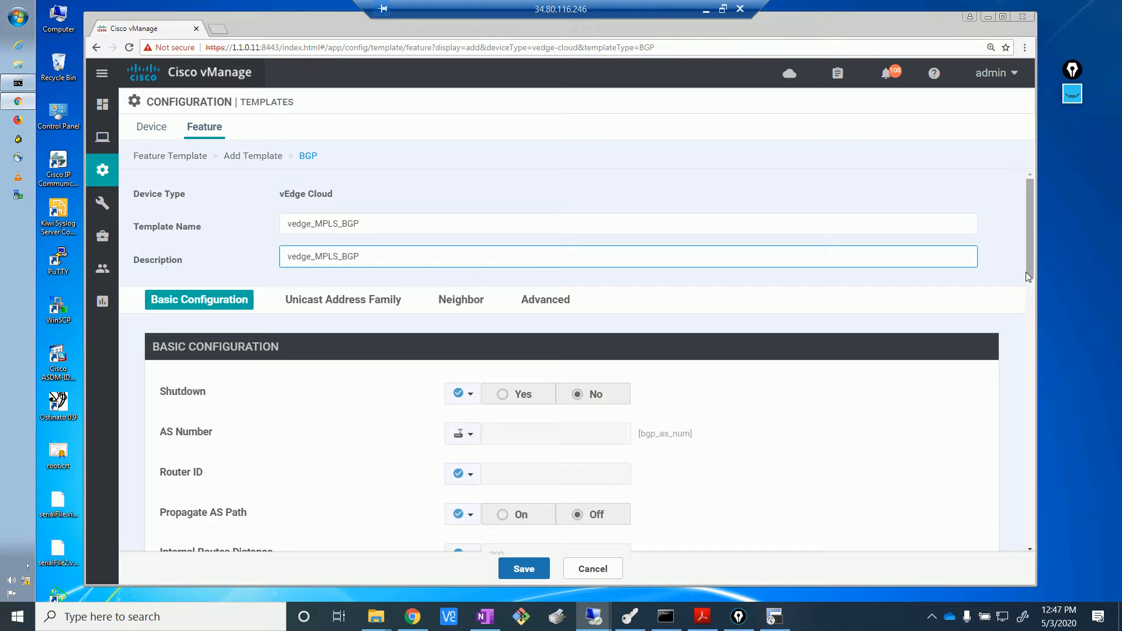
pyautogui.scroll(-1, 1030, 274)
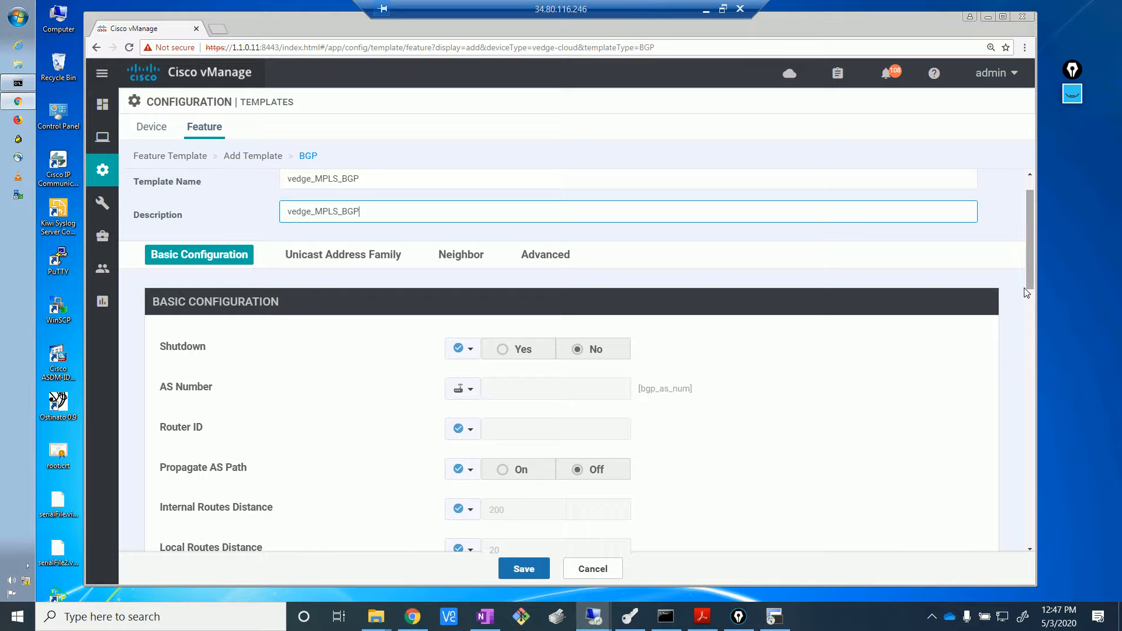
pyautogui.moveTo(1026, 288); pyautogui.dragTo(1031, 307)
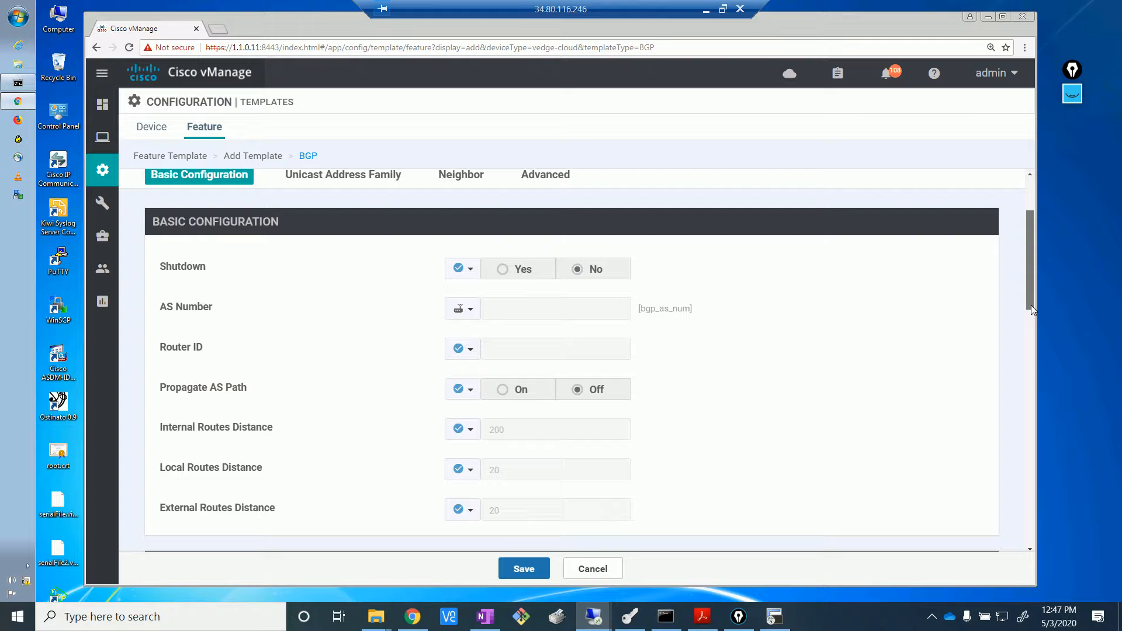
pyautogui.click(468, 390)
pyautogui.click(478, 412)
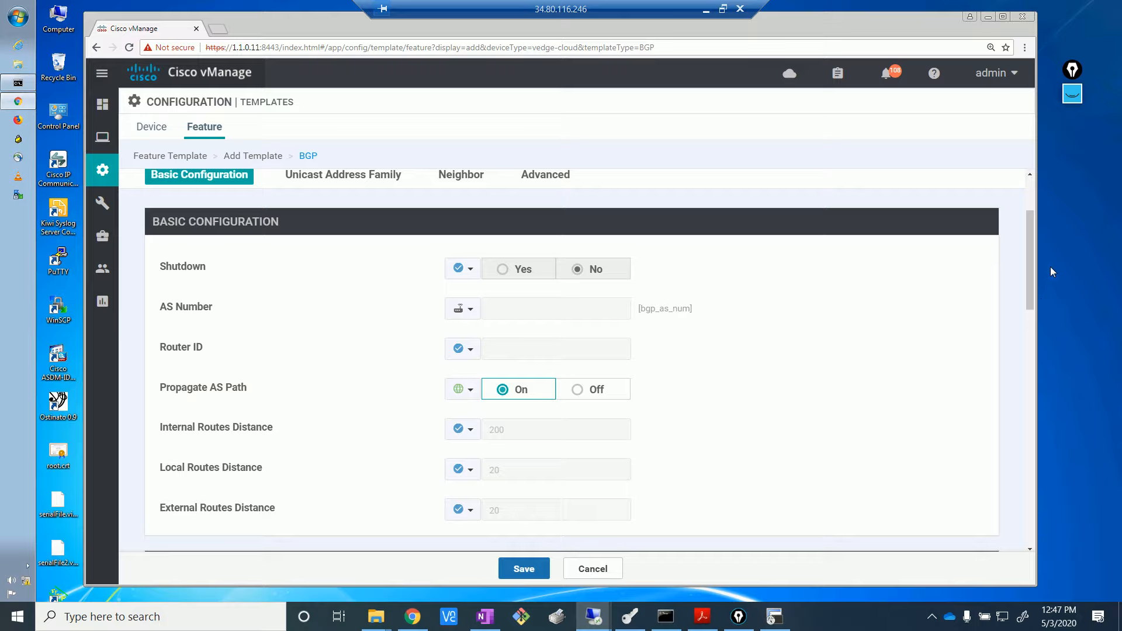
pyautogui.moveTo(1030, 288); pyautogui.dragTo(1023, 341)
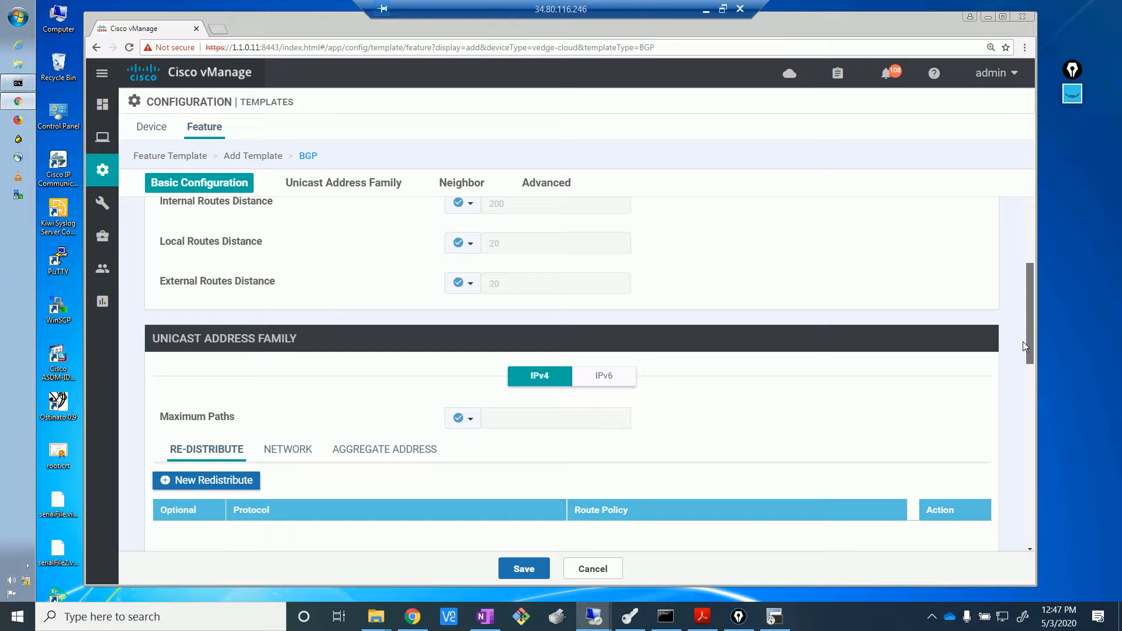
pyautogui.scroll(-3, 1023, 342)
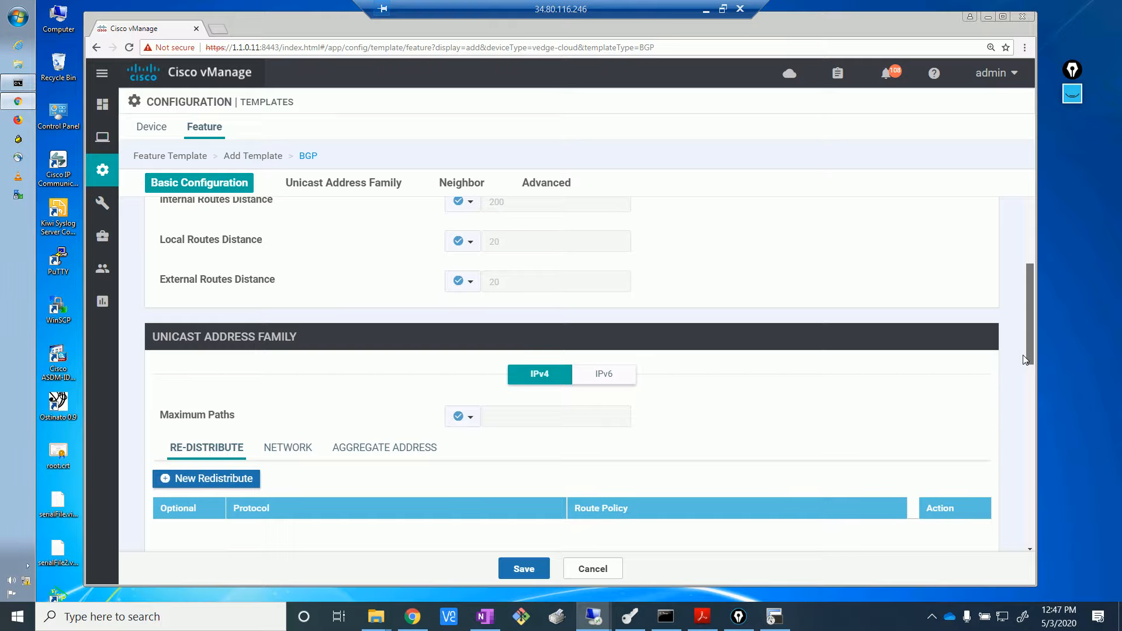
pyautogui.scroll(-1, 1027, 391)
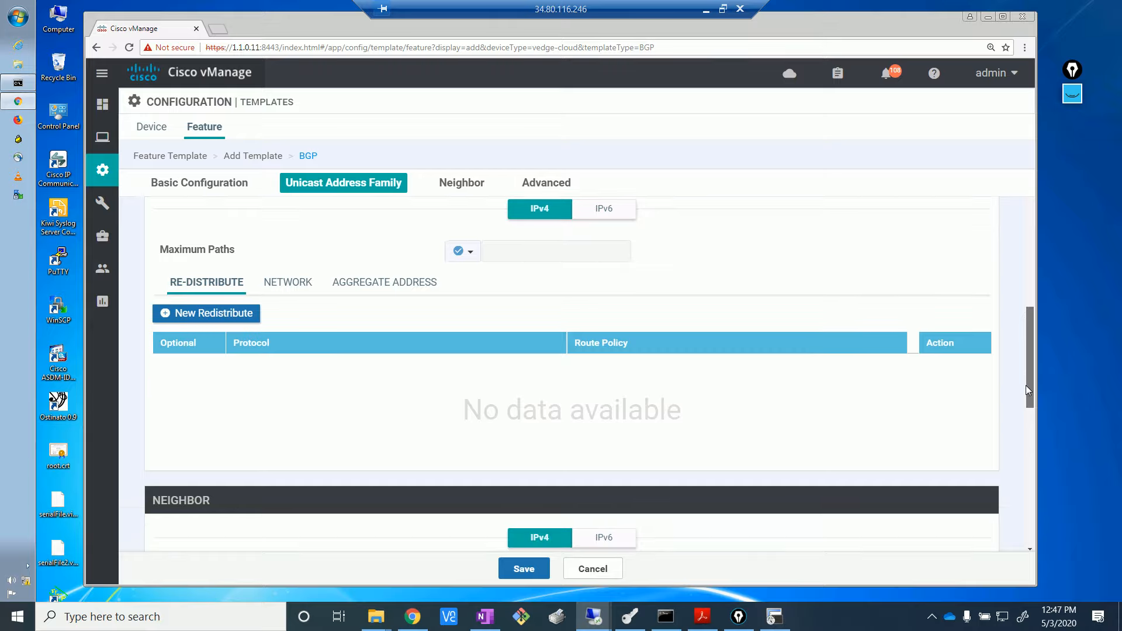
pyautogui.moveTo(1026, 384)
pyautogui.mouseDown()
pyautogui.moveTo(1028, 353)
pyautogui.moveTo(1029, 405)
pyautogui.mouseUp()
pyautogui.scroll(-1, 1030, 409)
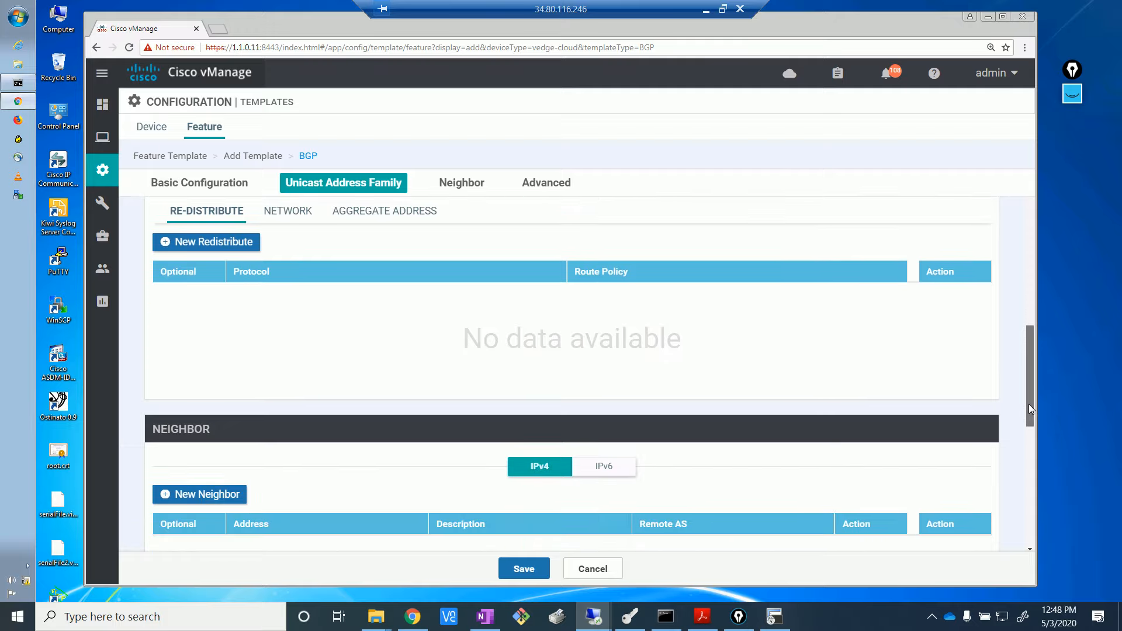
pyautogui.moveTo(1028, 404); pyautogui.dragTo(1044, 344)
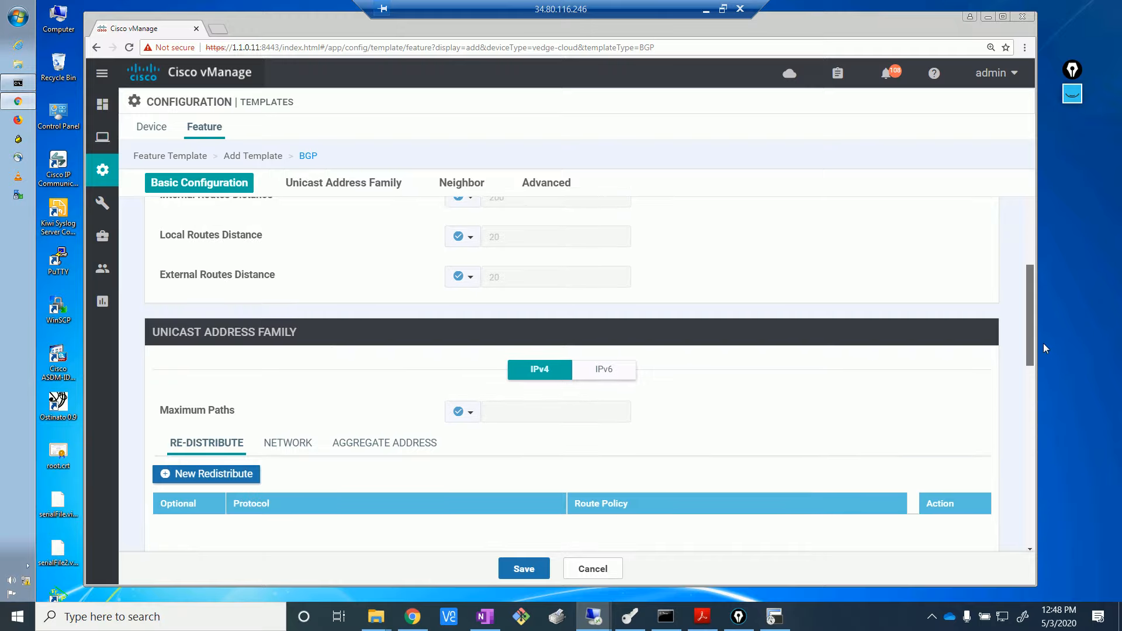
pyautogui.moveTo(1043, 343); pyautogui.dragTo(1043, 342)
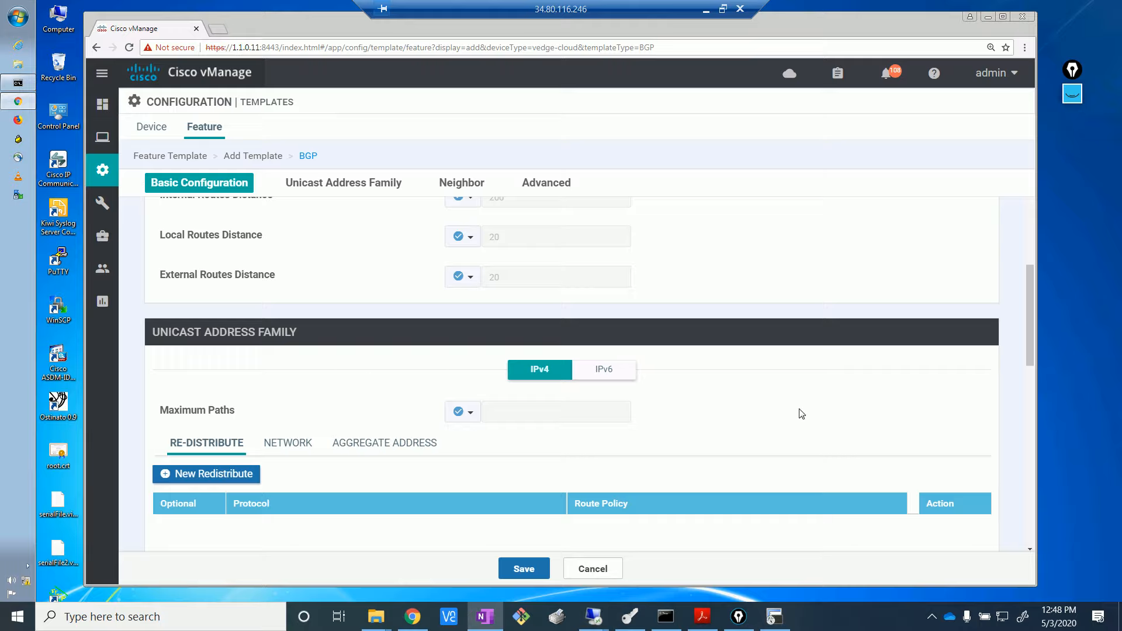
pyautogui.scroll(-4, 800, 411)
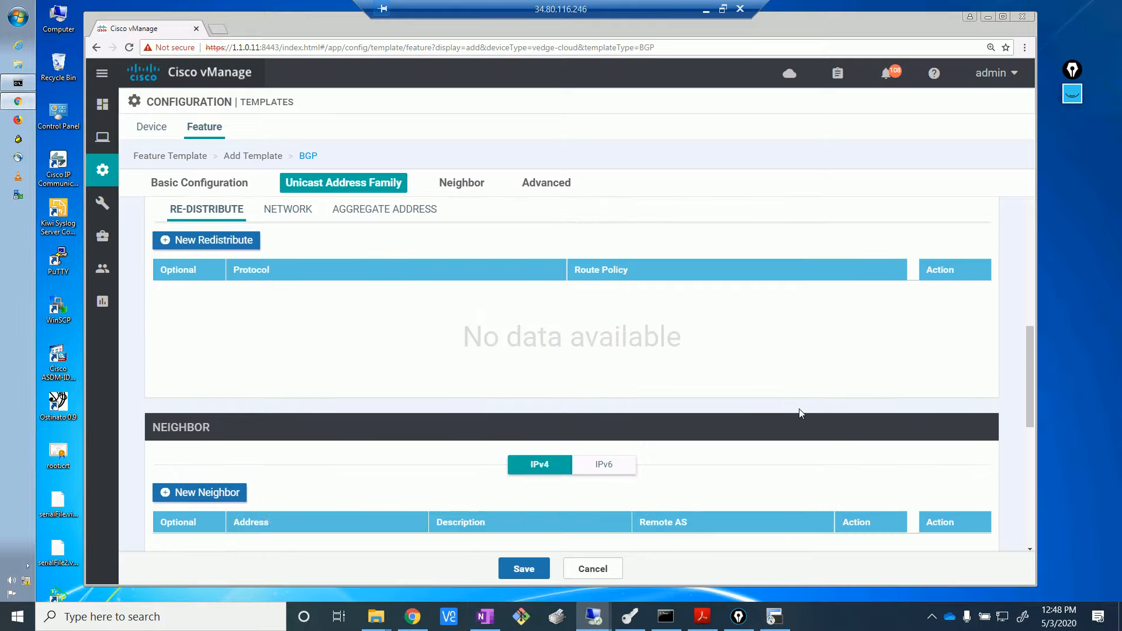
pyautogui.scroll(1, 800, 411)
pyautogui.scroll(-4, 802, 414)
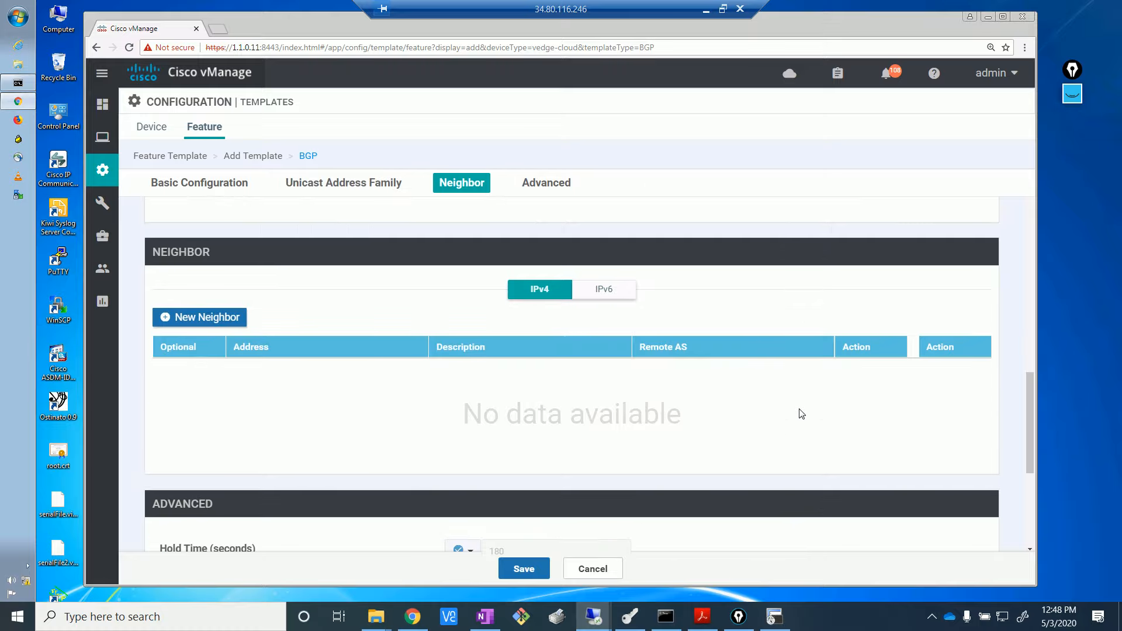
pyautogui.scroll(6, 802, 413)
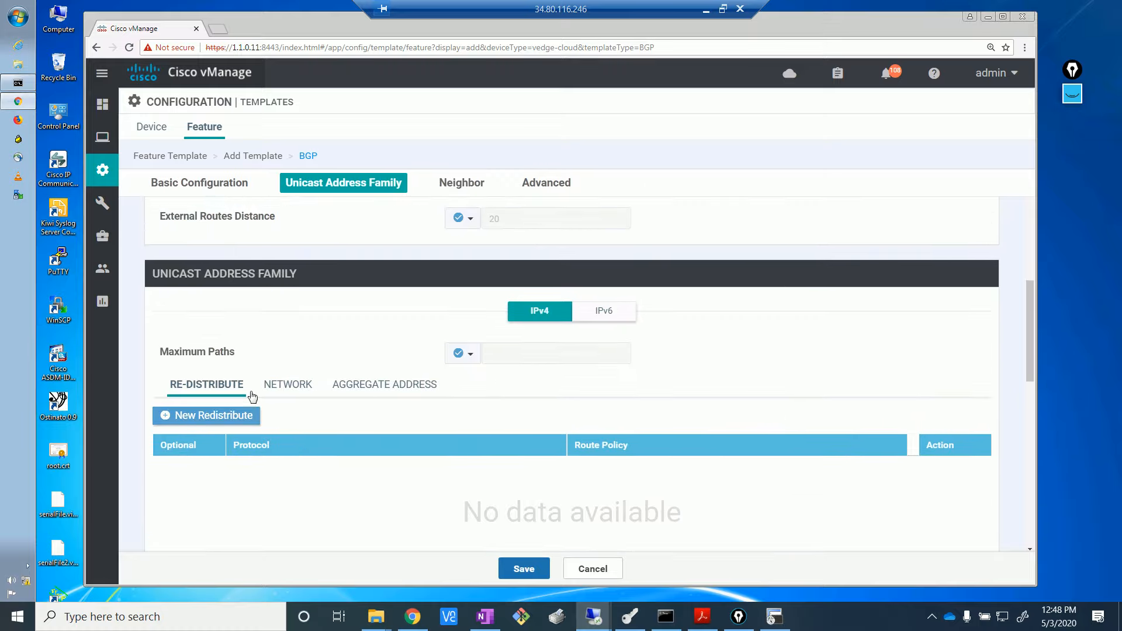
pyautogui.click(283, 388)
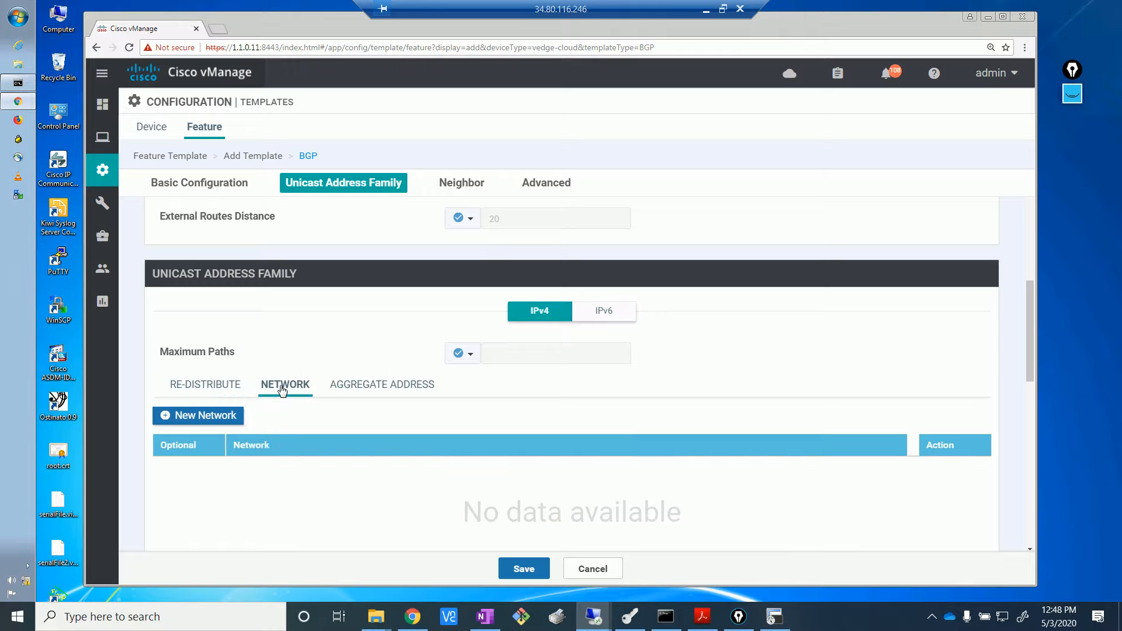
pyautogui.click(386, 395)
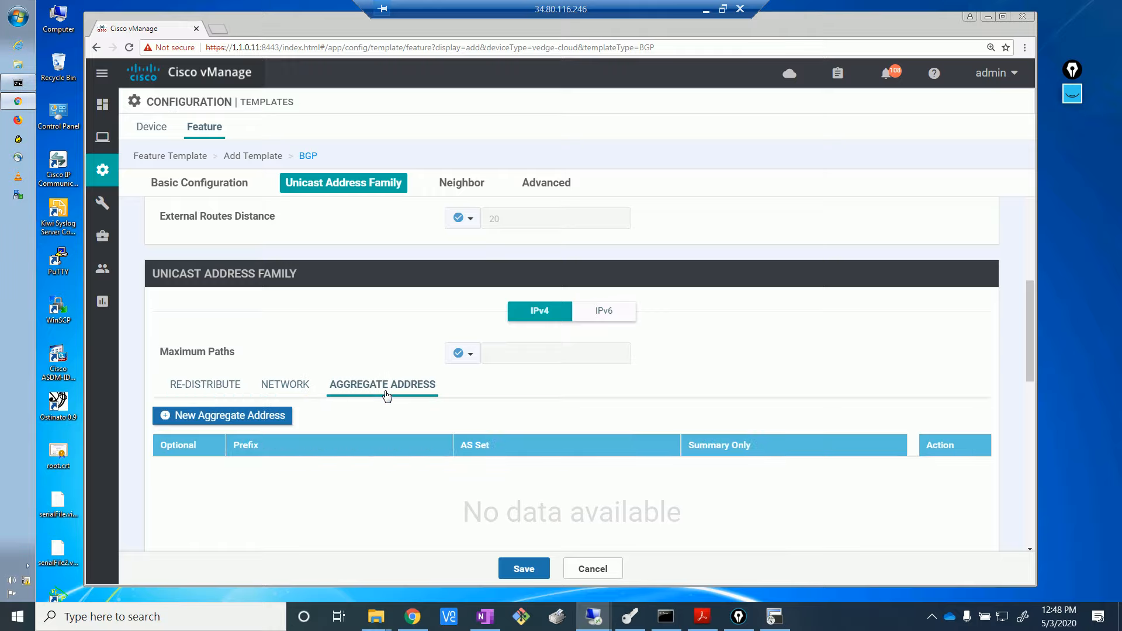
pyautogui.click(302, 387)
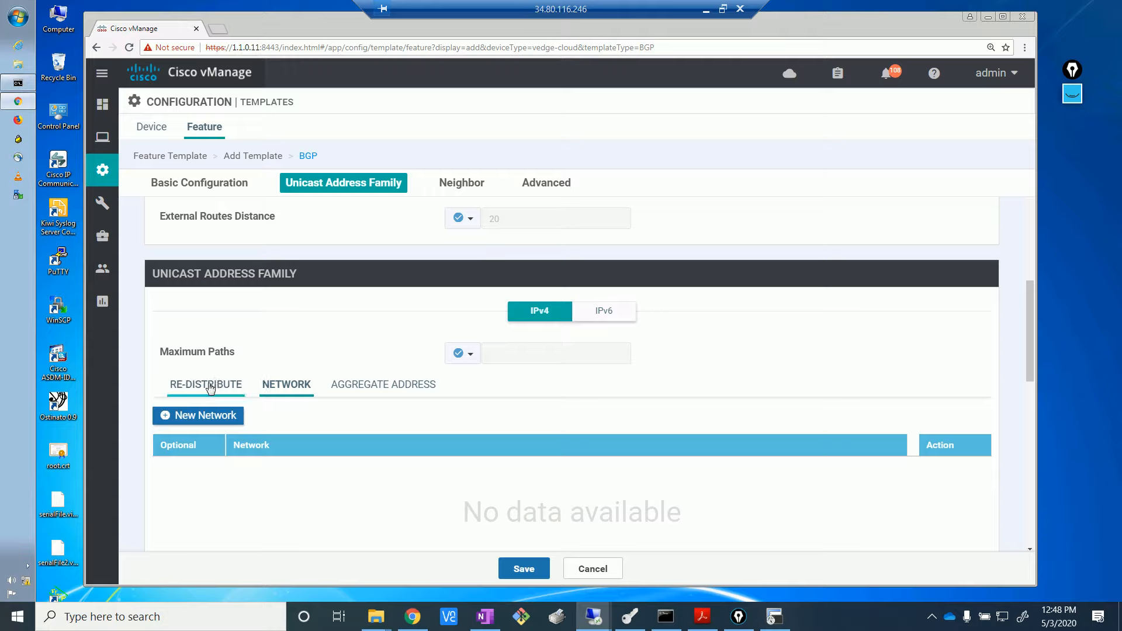
pyautogui.click(210, 388)
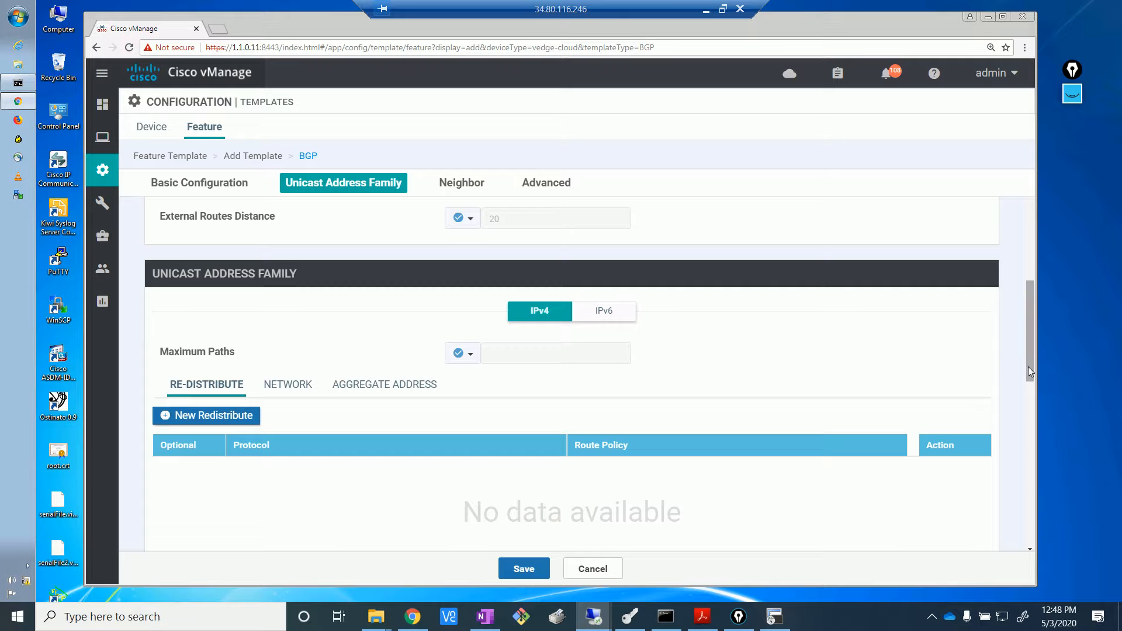
pyautogui.moveTo(1029, 366); pyautogui.dragTo(1030, 422)
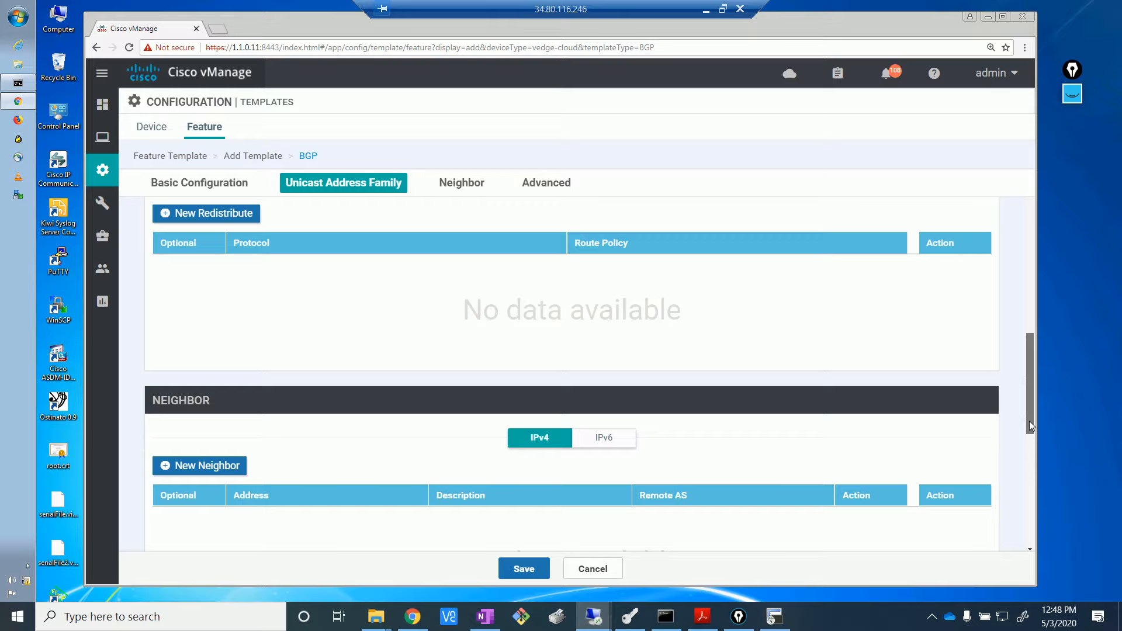
pyautogui.scroll(-1, 1030, 431)
pyautogui.moveTo(1030, 430); pyautogui.dragTo(1031, 433)
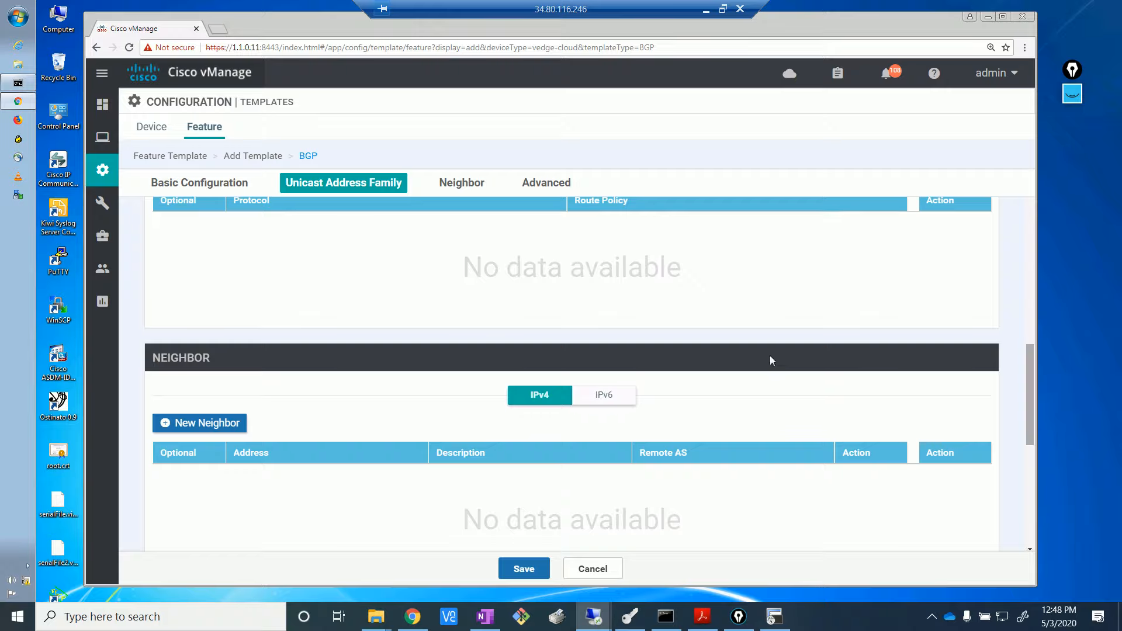
# - Add a new neighbor with a device-specific Address keyed bgp_vpn0_mpls_neighbor_address
pyautogui.click(218, 424)
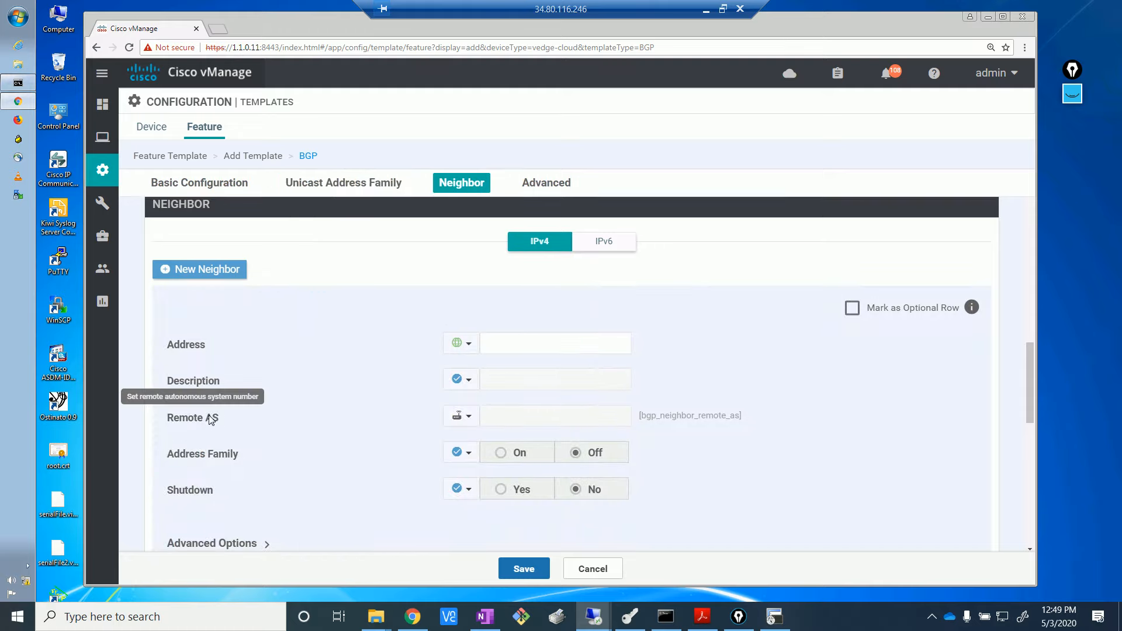
pyautogui.click(471, 347)
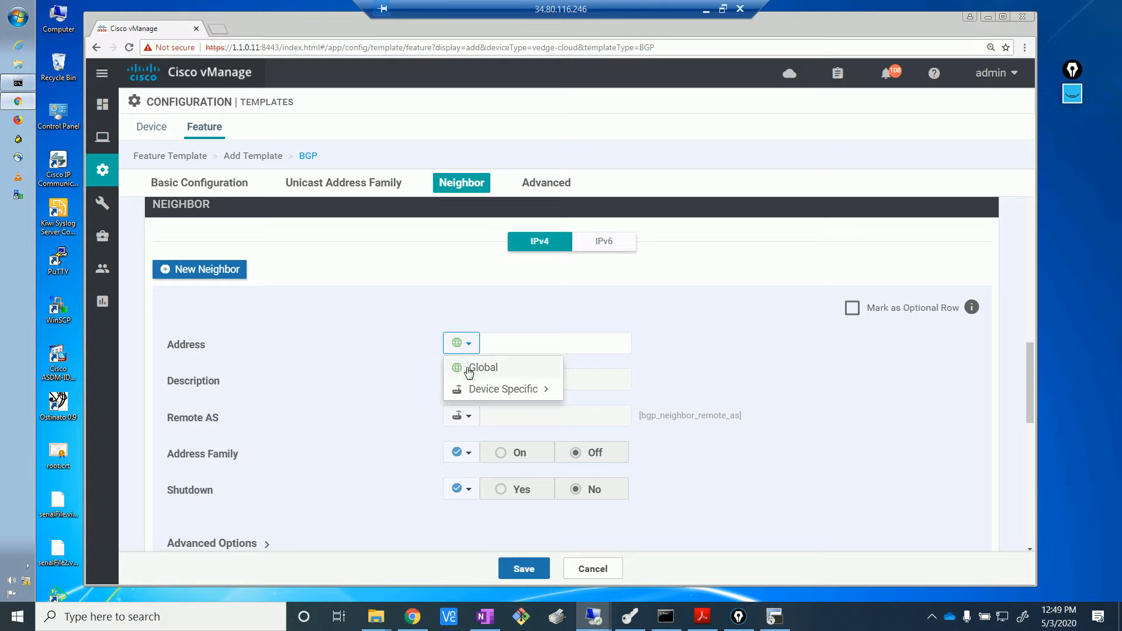
pyautogui.moveTo(526, 393)
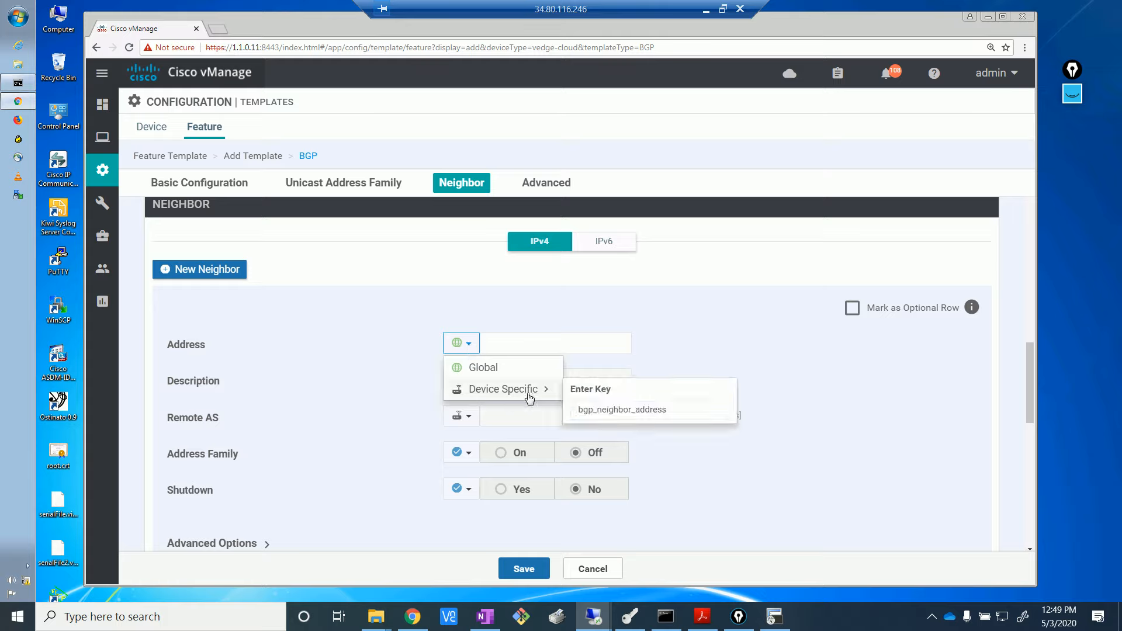
pyautogui.click(596, 411)
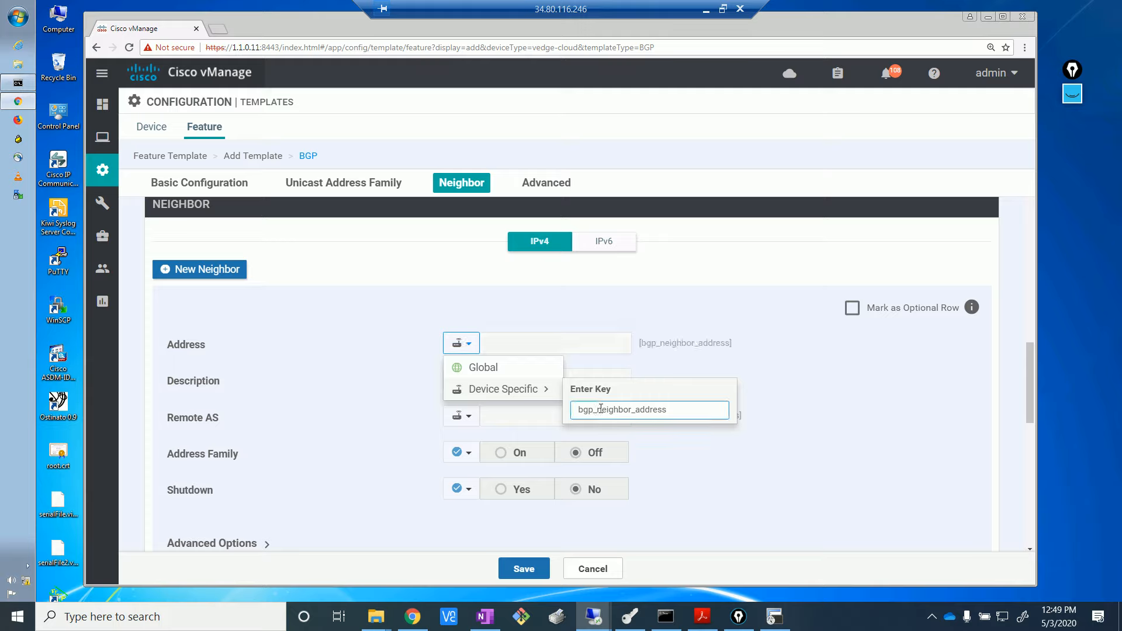
pyautogui.write('_vo')
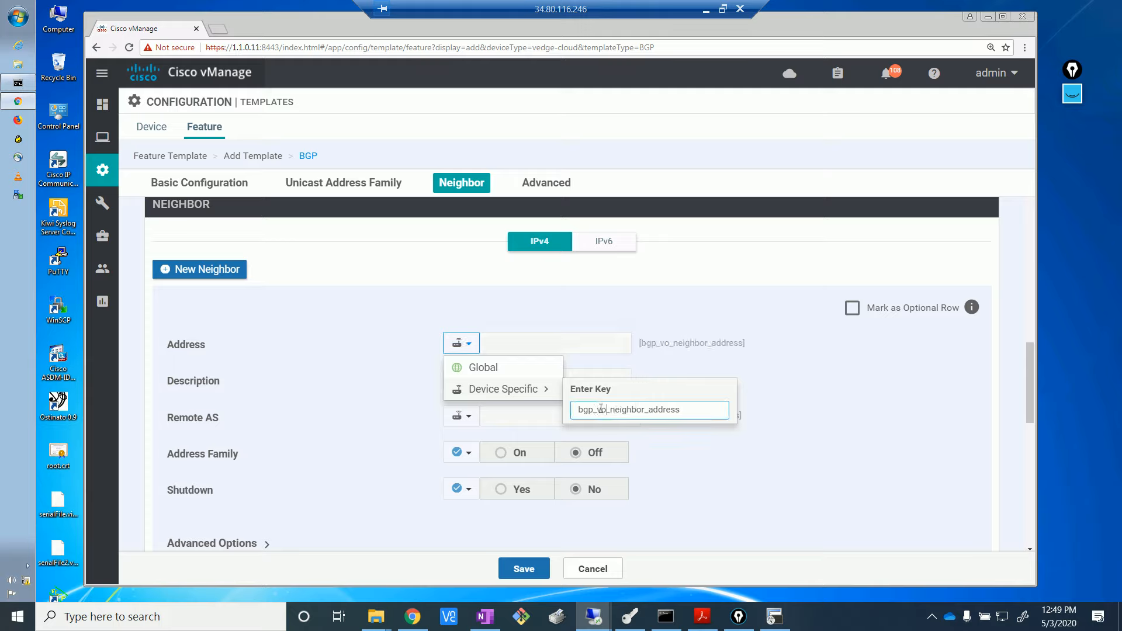
pyautogui.press('BackSpace')
pyautogui.write('pn0')
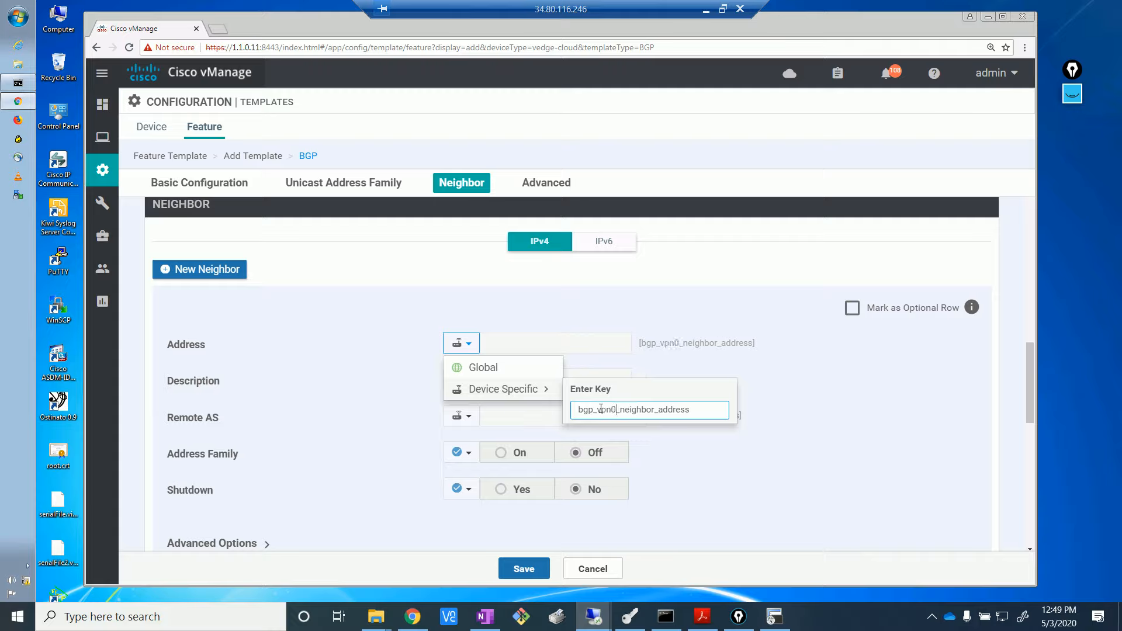
pyautogui.write('_mpls')
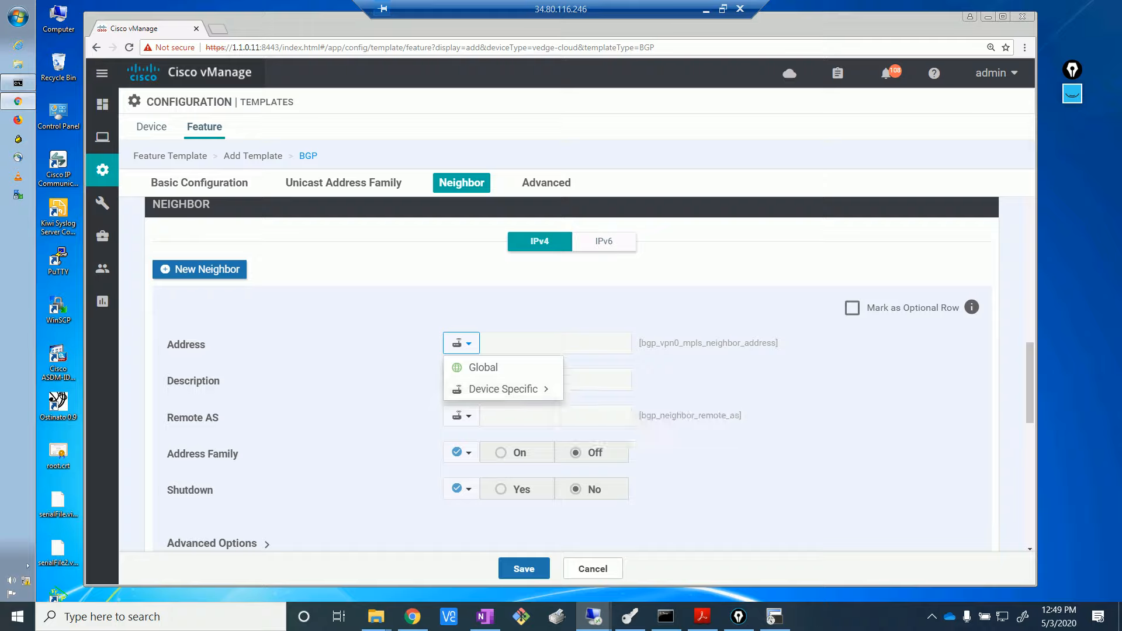
pyautogui.click(855, 401)
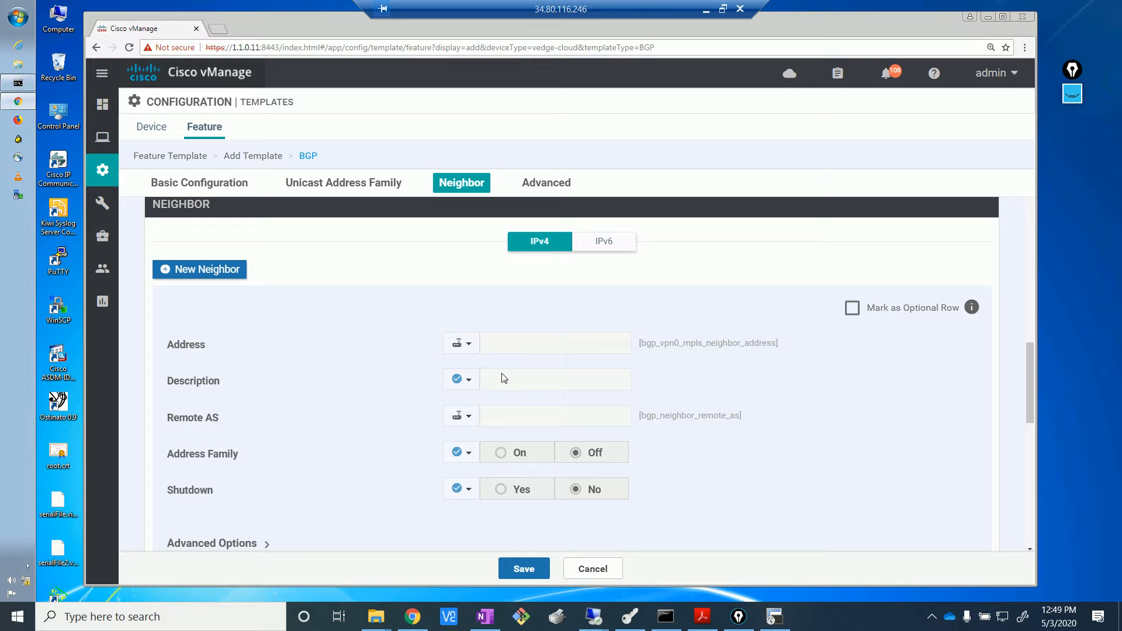
# - Set the neighbor Description globally to '***MPLS PE****', make Remote AS global, then switch to EVE-NG
pyautogui.click(466, 386)
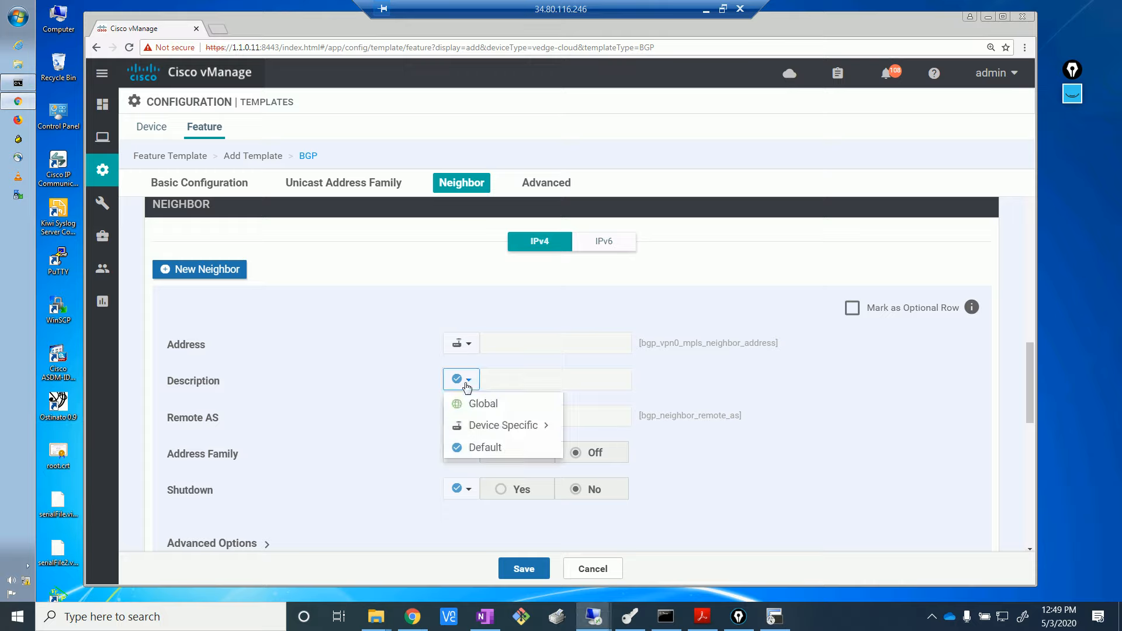
pyautogui.click(480, 405)
pyautogui.click(510, 375)
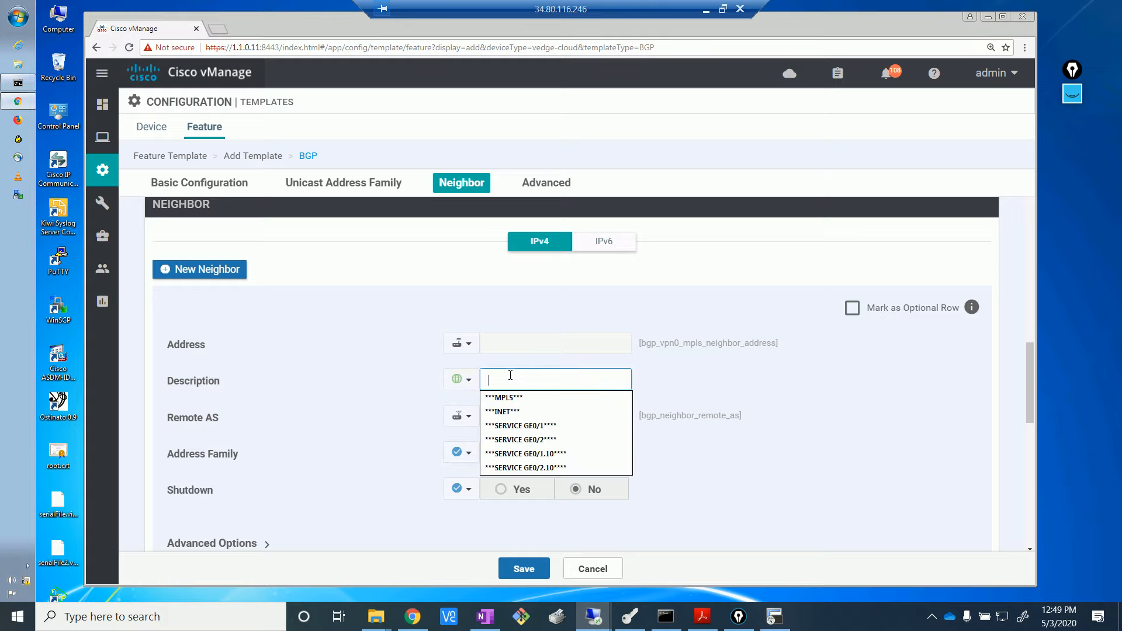
pyautogui.write('***MPLS PE')
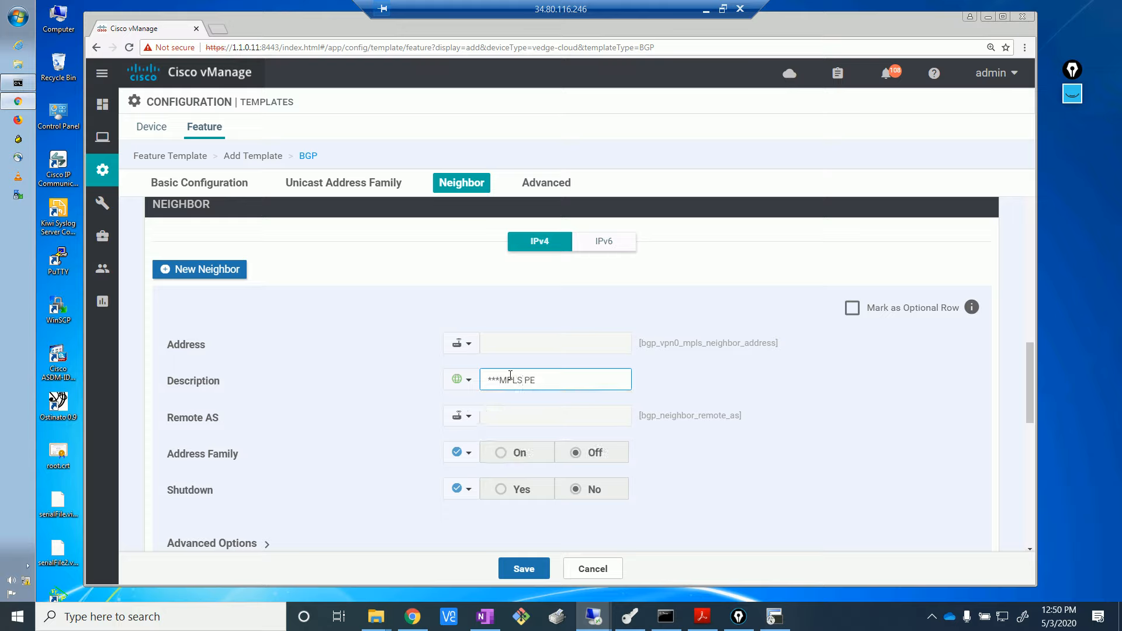
pyautogui.write('****')
pyautogui.click(467, 419)
pyautogui.click(482, 441)
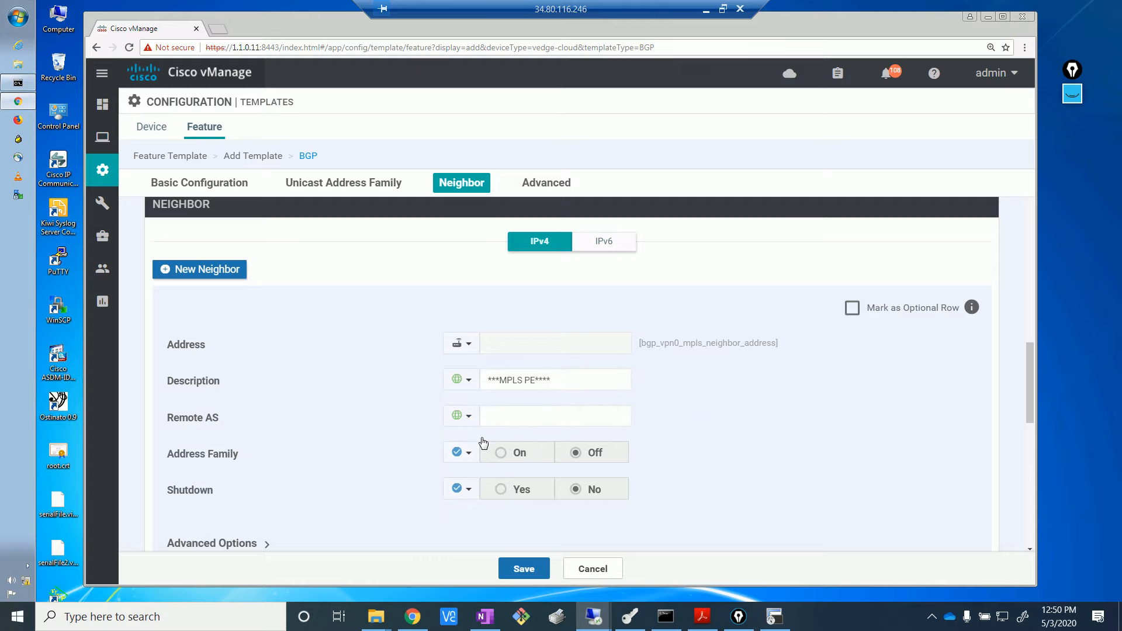
pyautogui.click(412, 617)
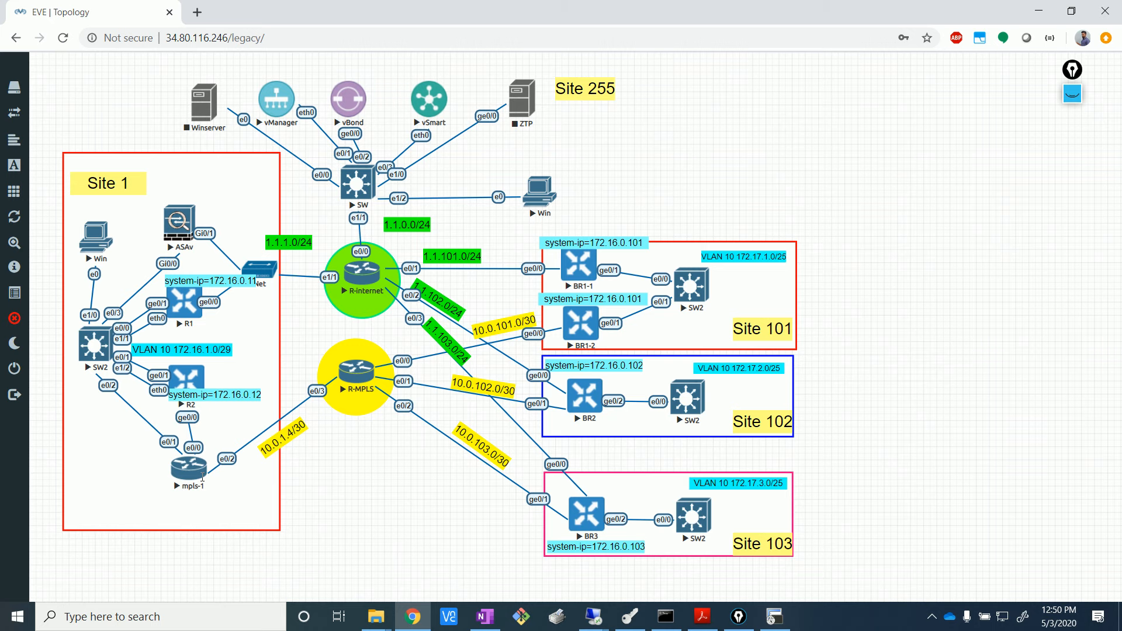
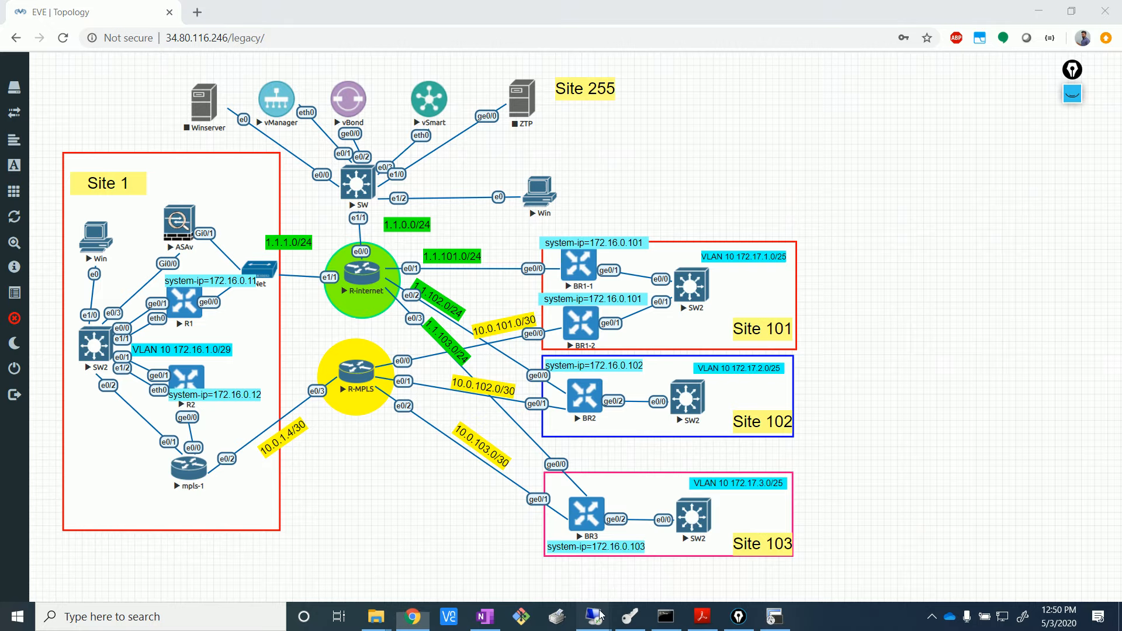
# - Enter Remote AS 10 for the MPLS PE neighbor in the vManage BGP template
pyautogui.moveTo(597, 607)
pyautogui.click(582, 533)
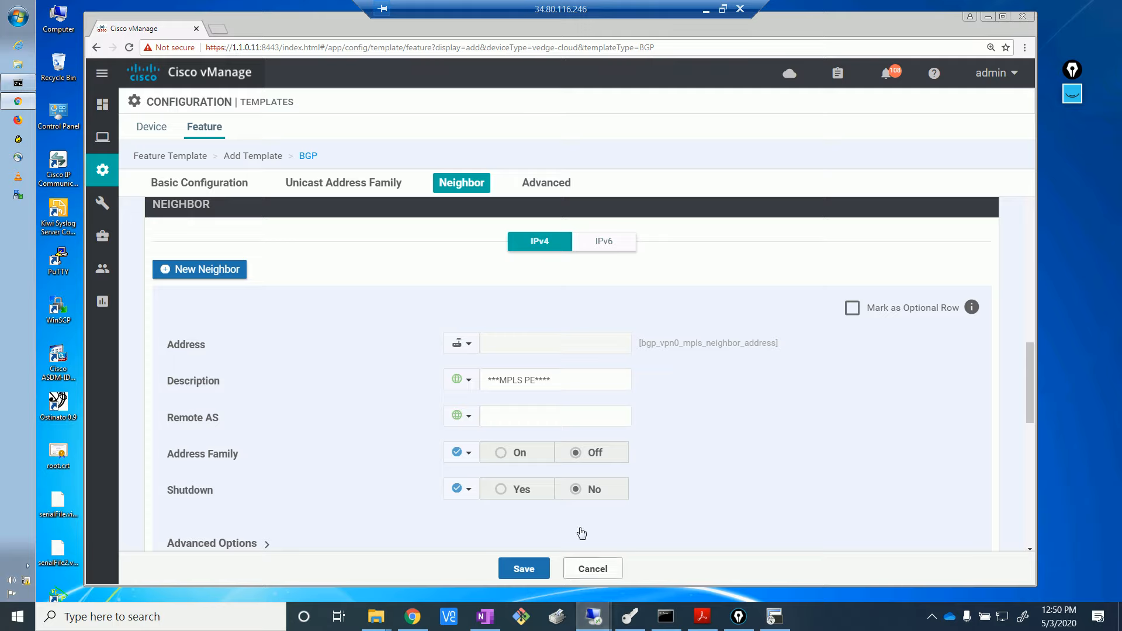
pyautogui.click(527, 417)
pyautogui.write('10')
pyautogui.click(764, 463)
# - Expand the neighbor's Advanced Options
pyautogui.moveTo(1031, 403); pyautogui.dragTo(1042, 429)
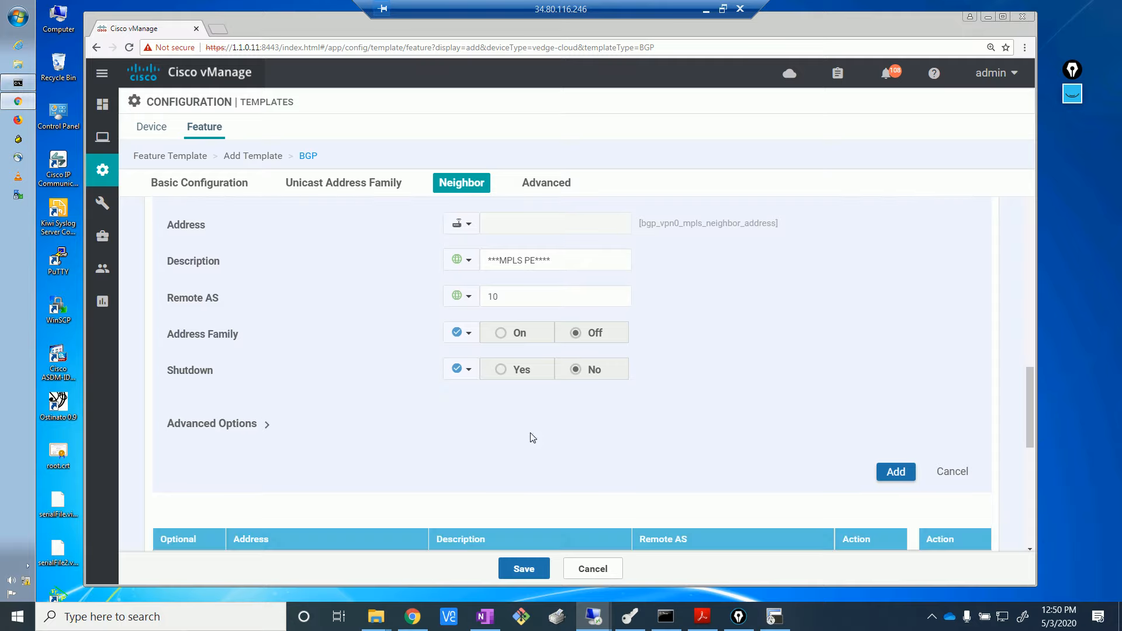
pyautogui.scroll(-1, 426, 413)
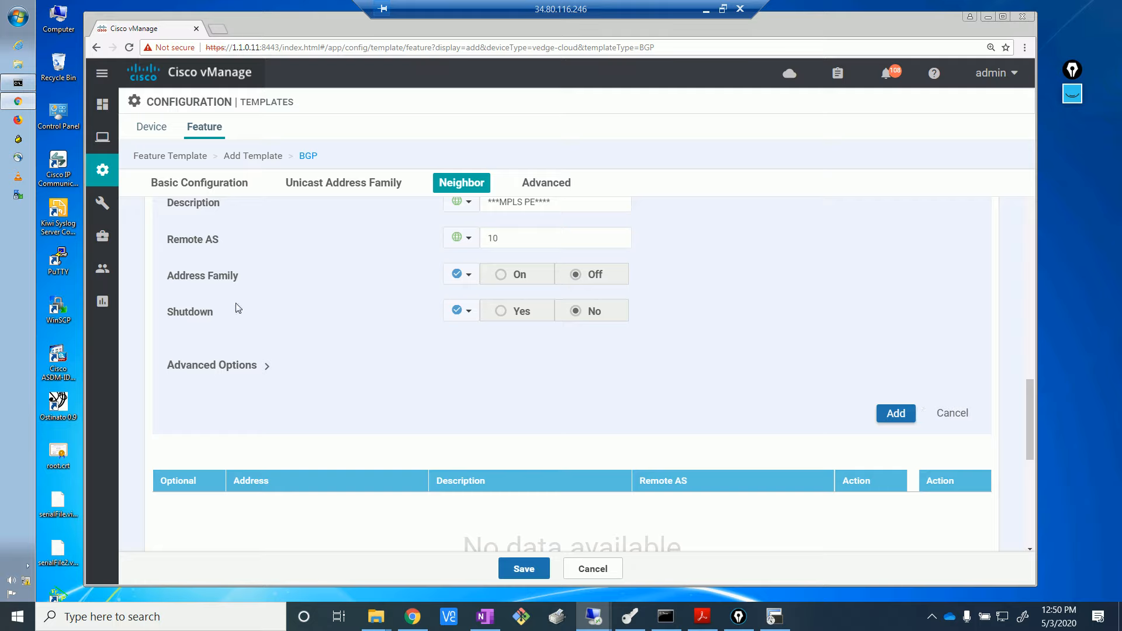
pyautogui.click(253, 368)
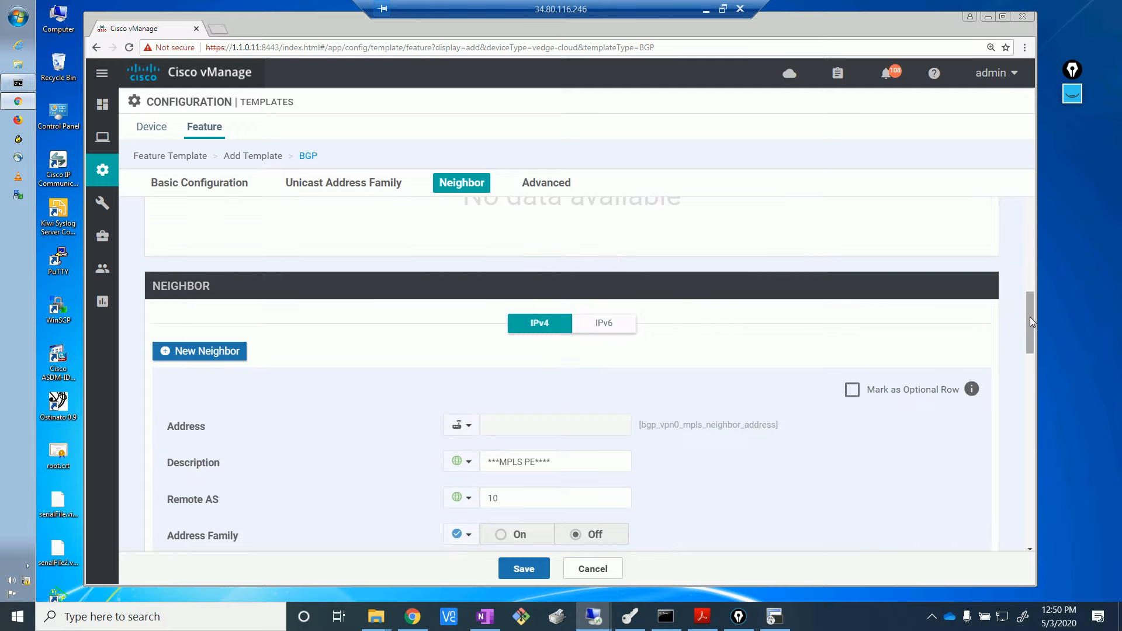
pyautogui.moveTo(1031, 314); pyautogui.dragTo(1035, 375)
# - Set the neighbor's Next-Hop Self to a global On
pyautogui.scroll(-1, 1035, 376)
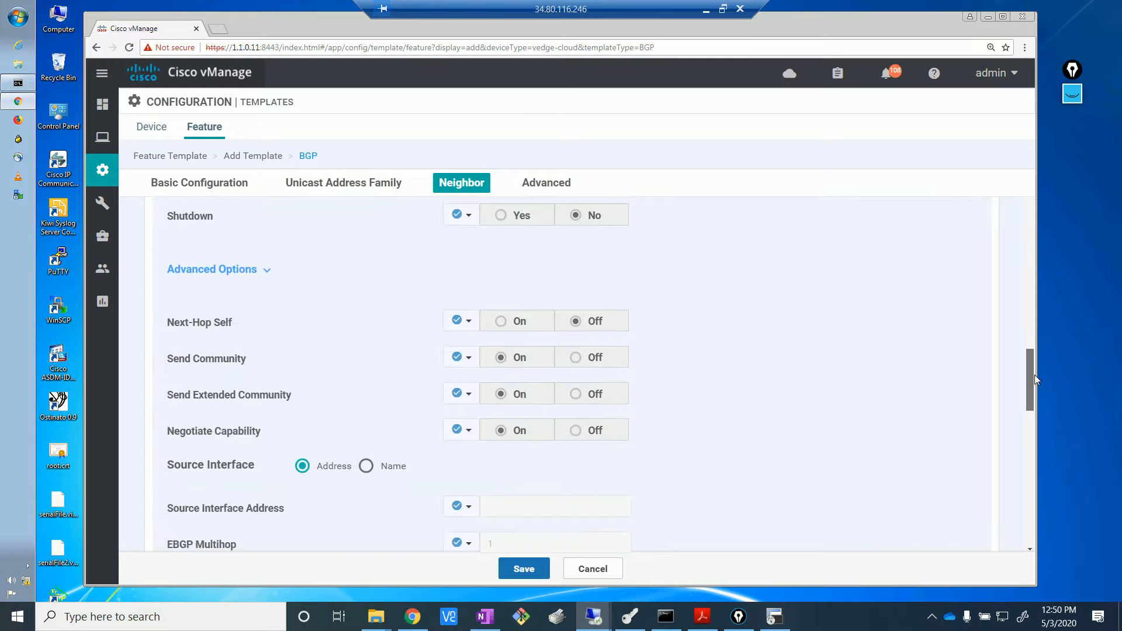
pyautogui.click(472, 327)
pyautogui.click(473, 344)
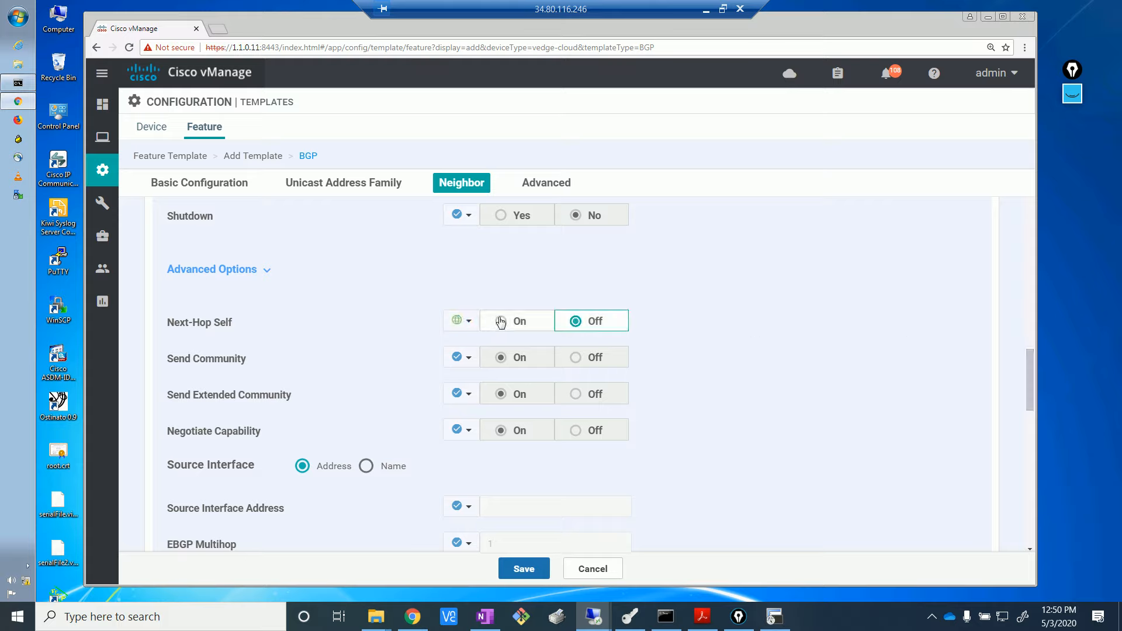
pyautogui.click(499, 321)
# - Add the MPLS PE neighbor and save the vedge_MPLS_BGP template
pyautogui.scroll(-1, 1026, 382)
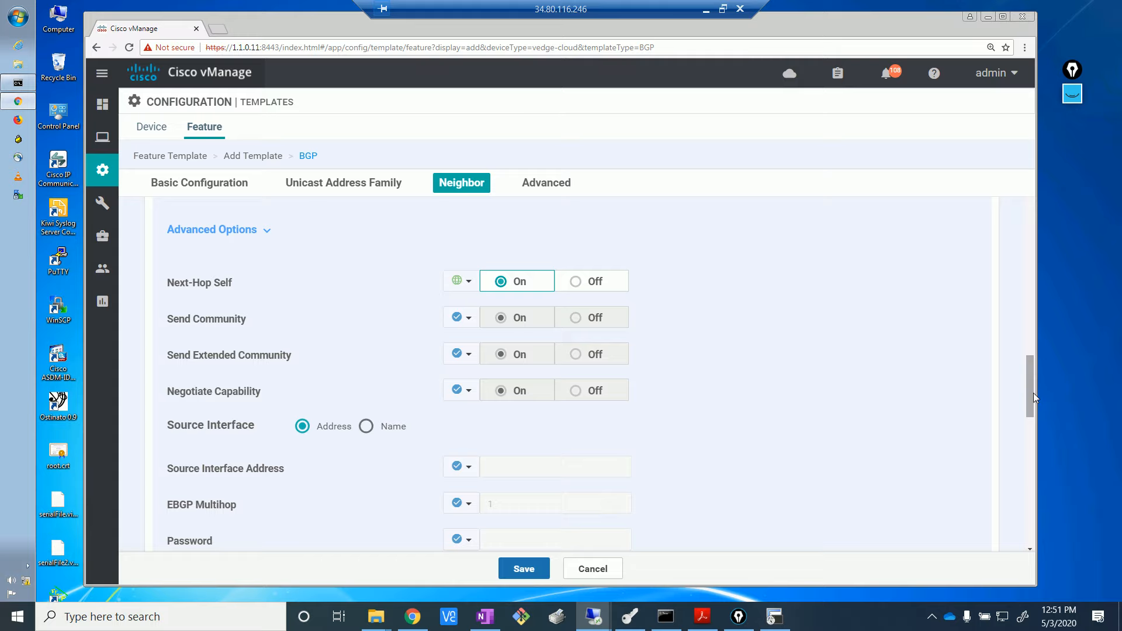
pyautogui.moveTo(1033, 397); pyautogui.dragTo(1043, 463)
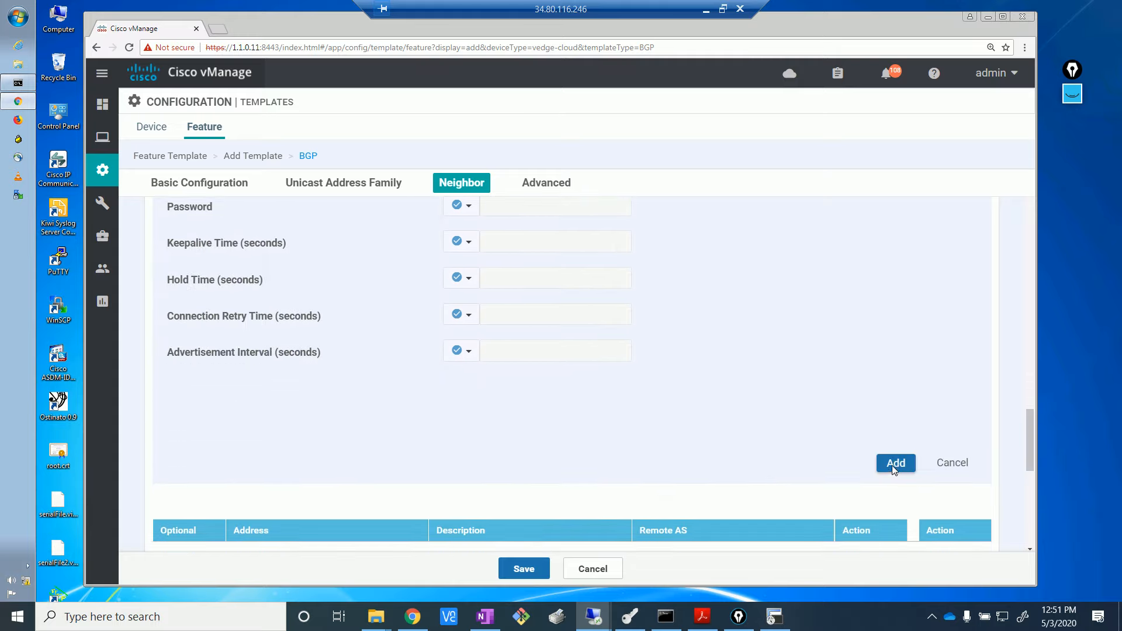
pyautogui.click(896, 464)
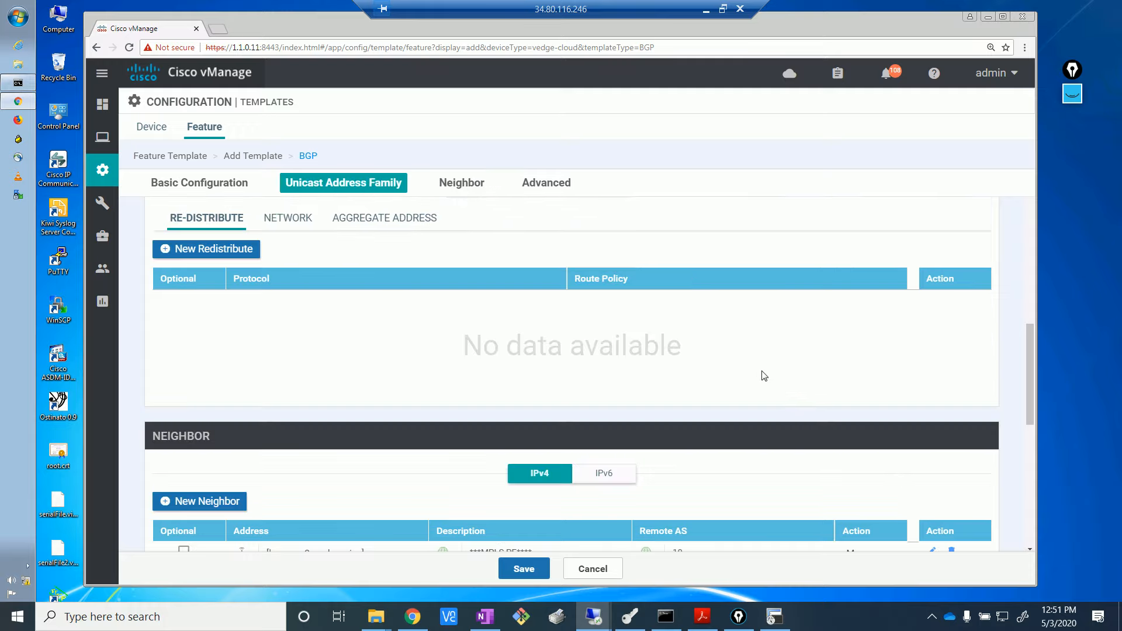
pyautogui.moveTo(1029, 357); pyautogui.dragTo(1034, 396)
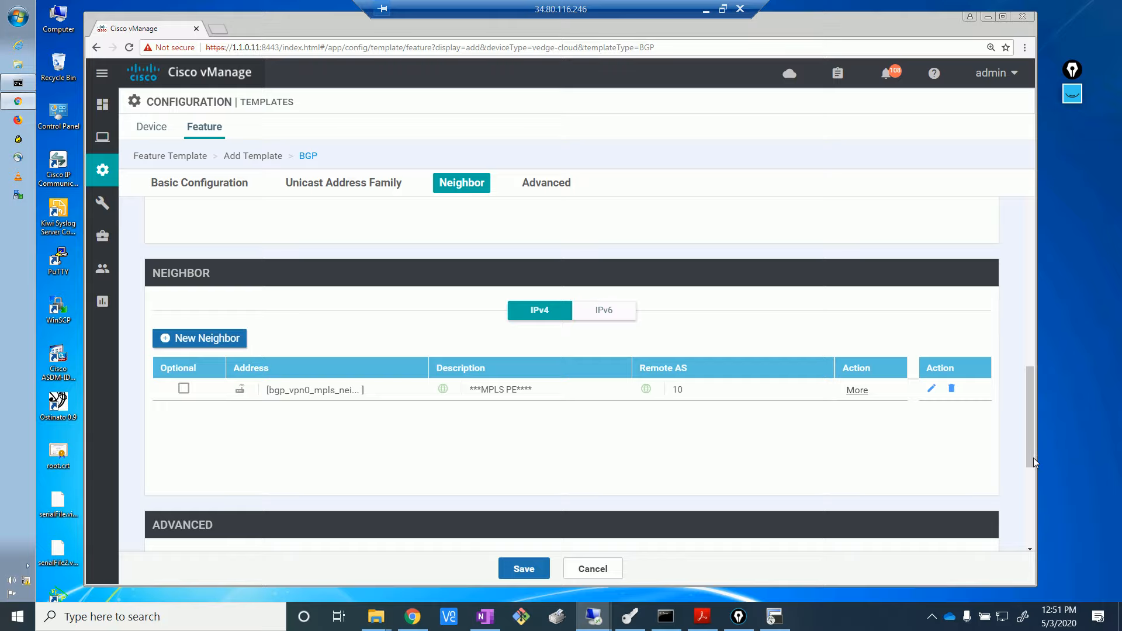
pyautogui.scroll(-5, 1033, 459)
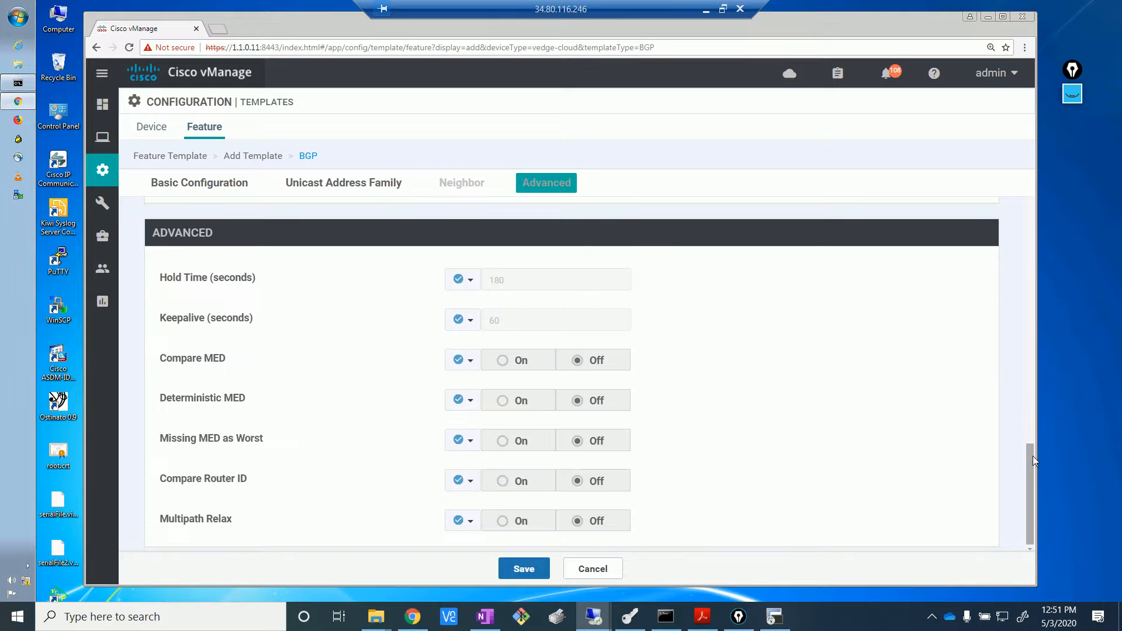
pyautogui.click(533, 576)
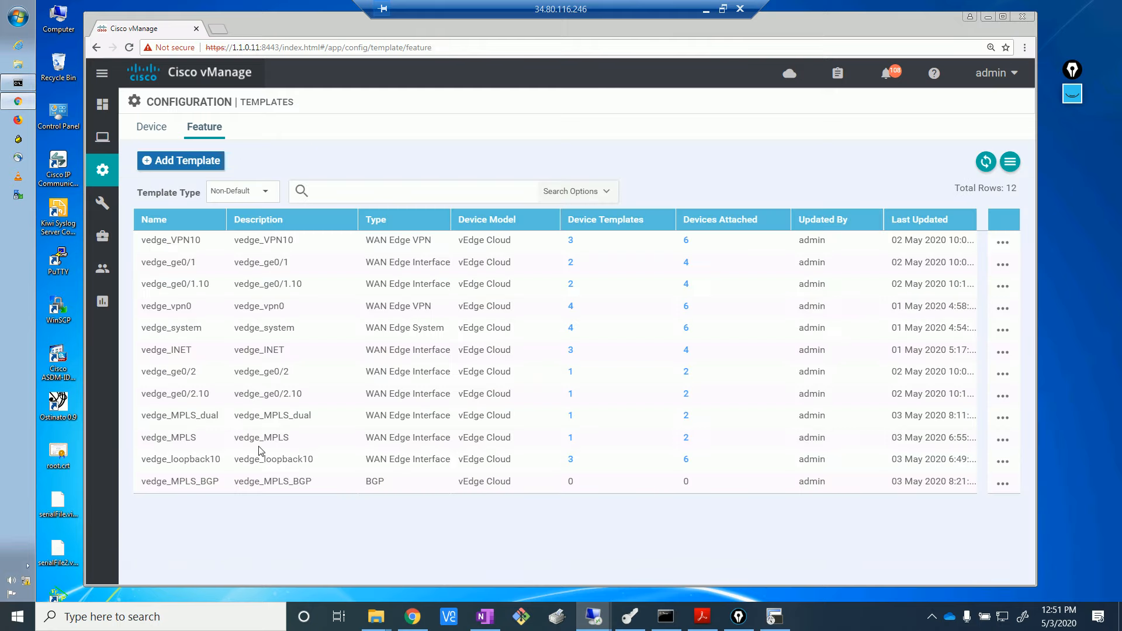
# - Show the four device templates, glance at the EVE lab topology, and return to vManage
pyautogui.click(162, 128)
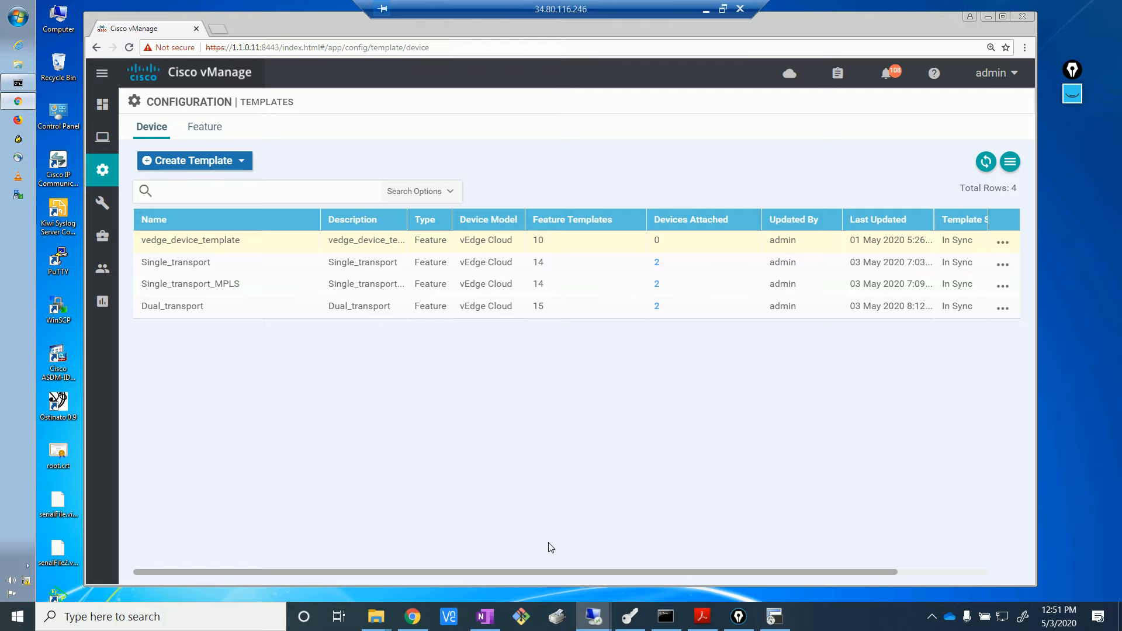
pyautogui.click(413, 617)
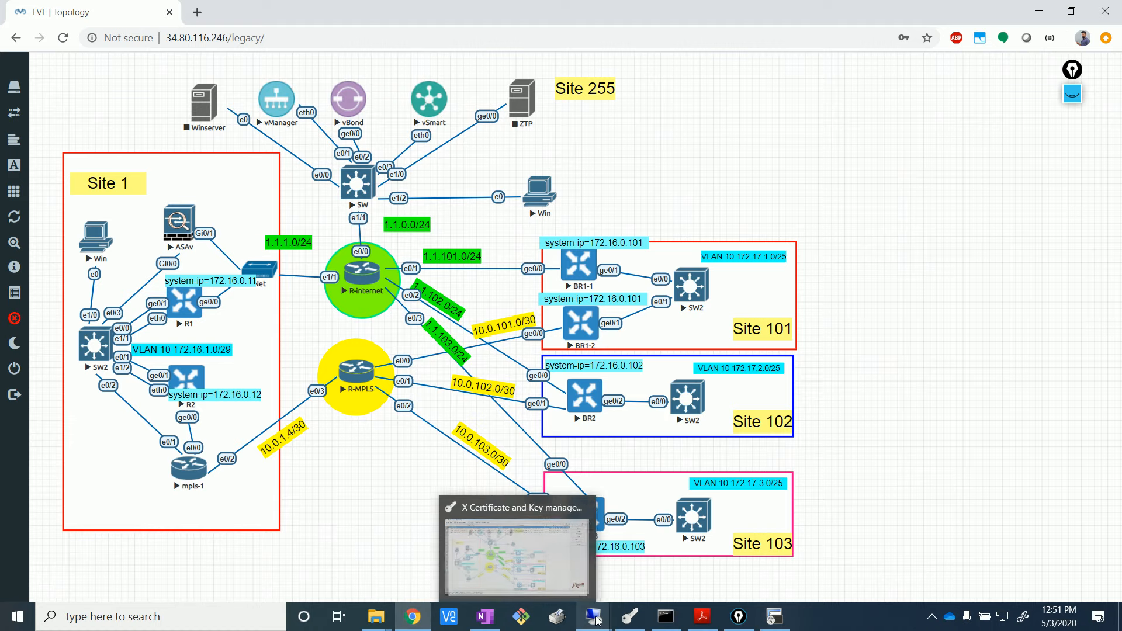
pyautogui.moveTo(596, 620)
pyautogui.click(556, 580)
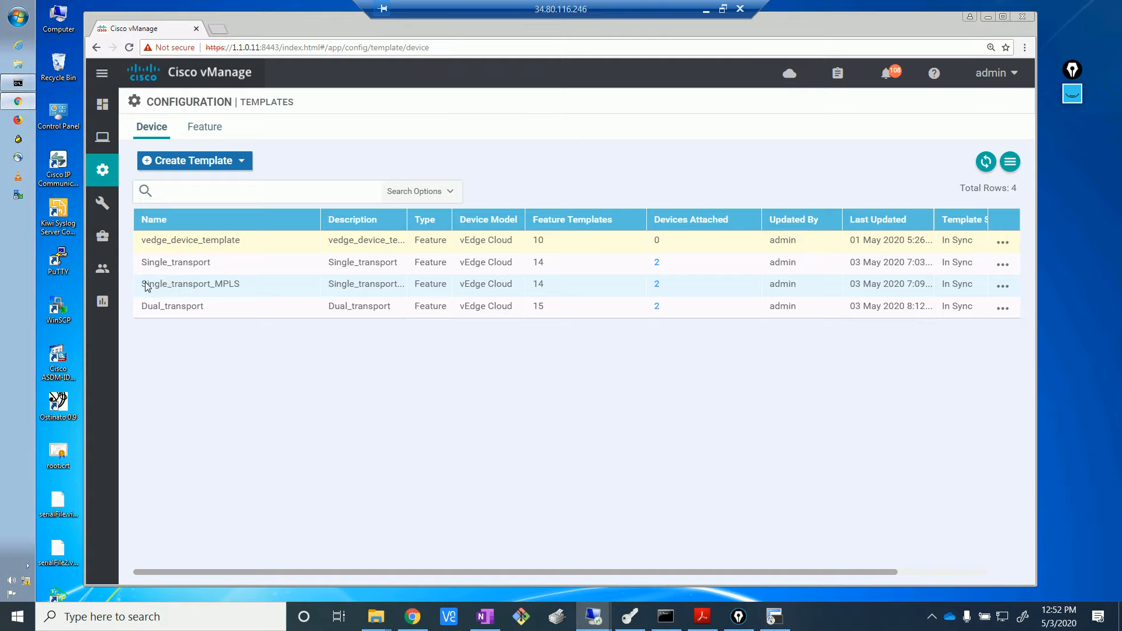
pyautogui.moveTo(240, 285); pyautogui.dragTo(147, 286)
# - Copy Single_transport_MPLS and append _BR1-2 to the copy's name
pyautogui.click(436, 396)
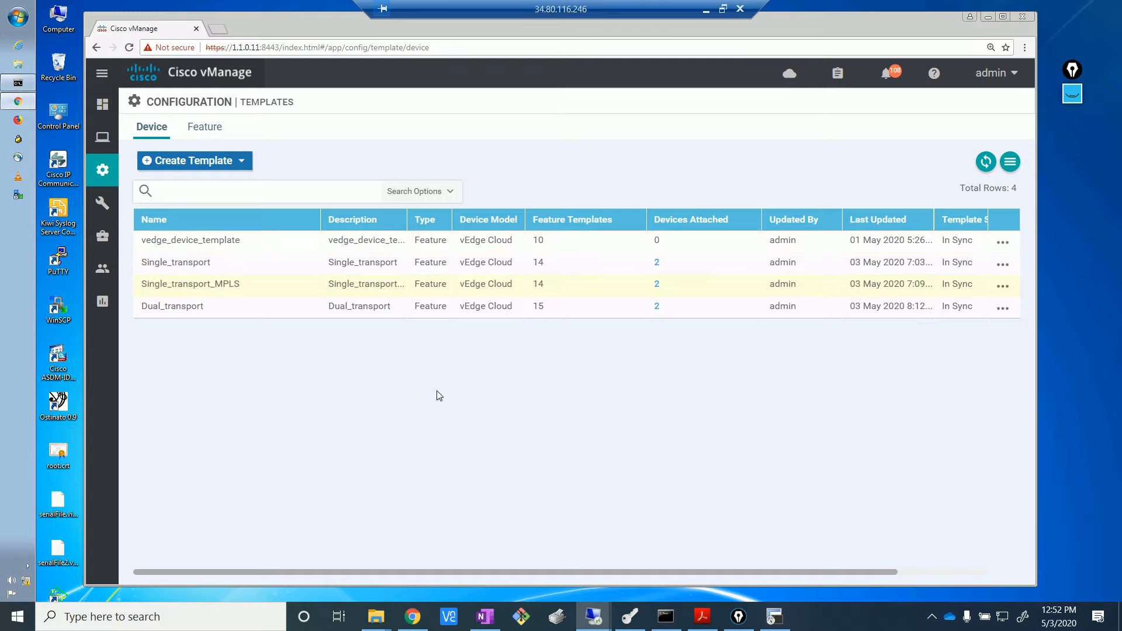
pyautogui.click(1002, 287)
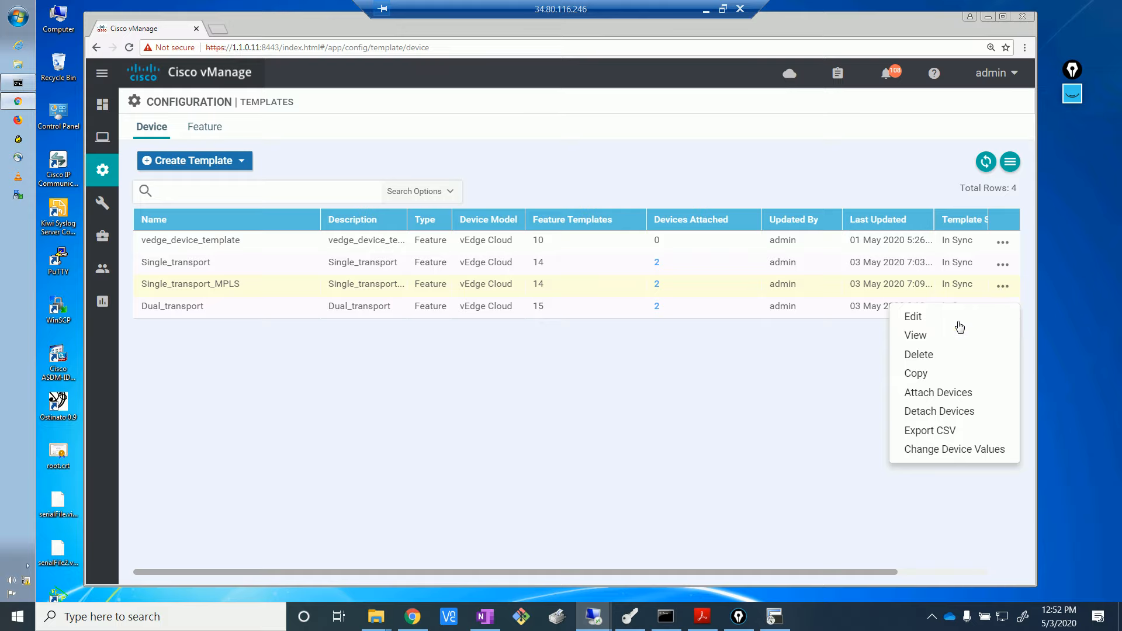
pyautogui.click(927, 377)
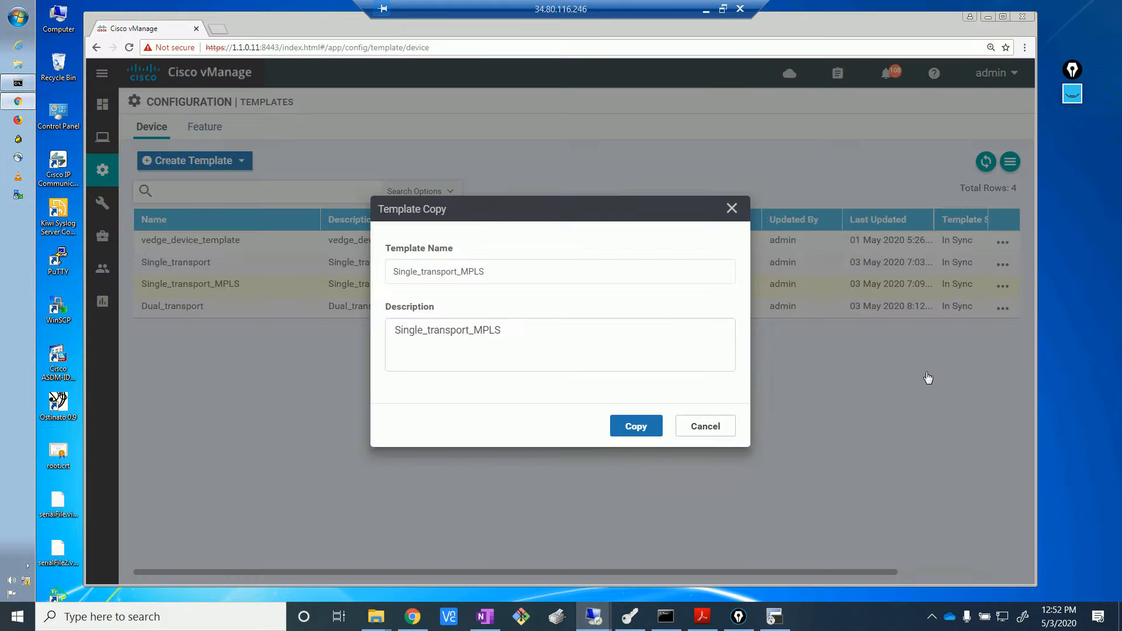
pyautogui.click(497, 272)
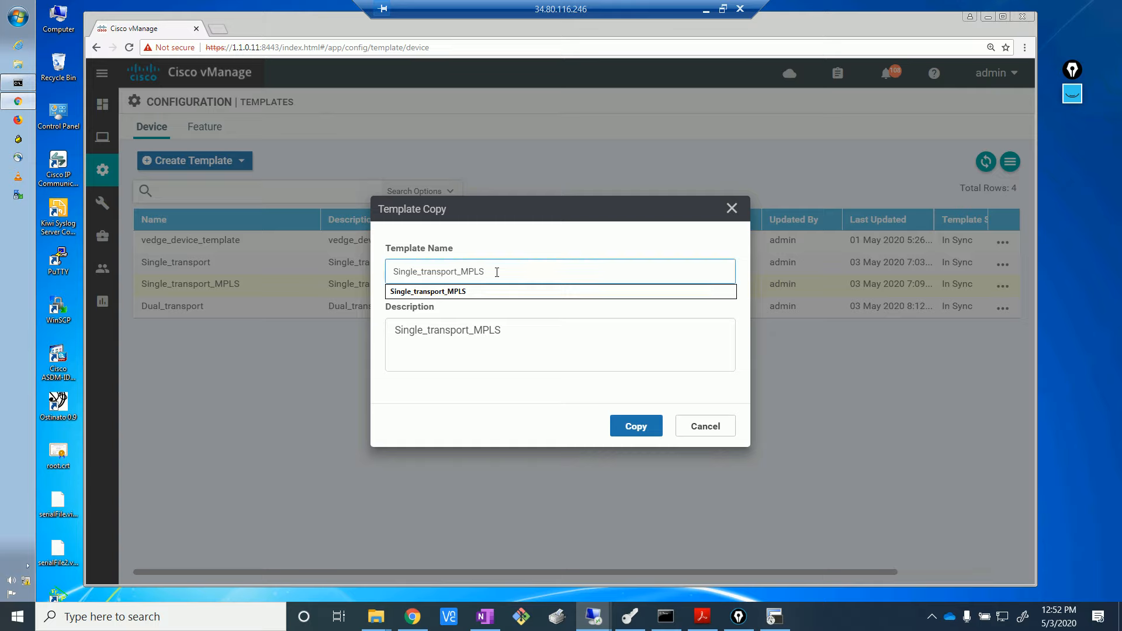
pyautogui.write('_')
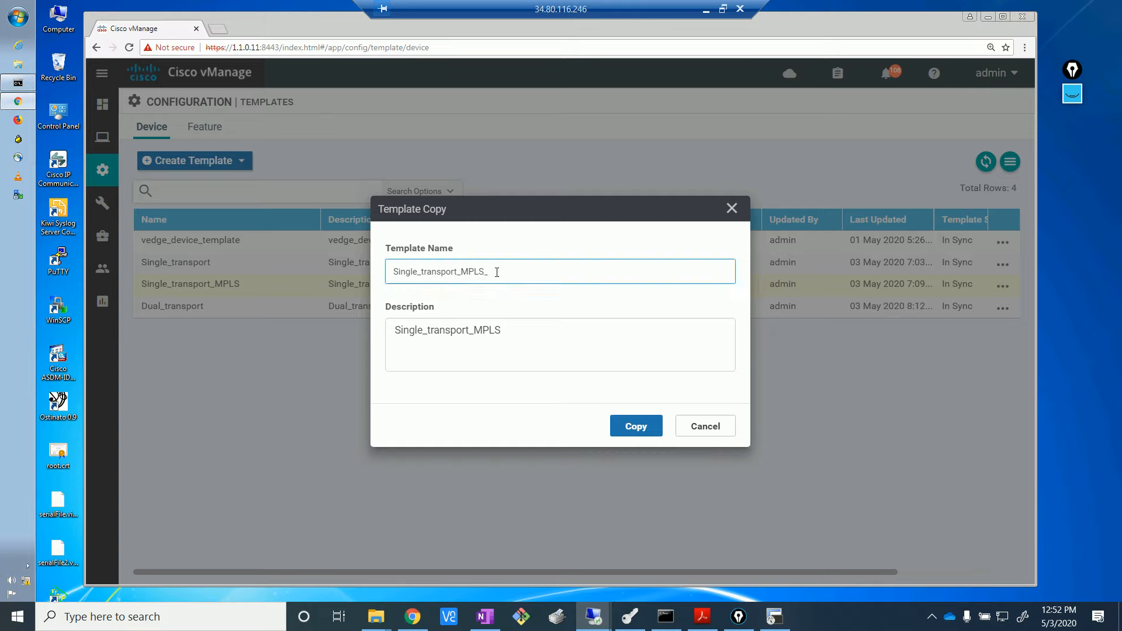
pyautogui.write('BR1-2')
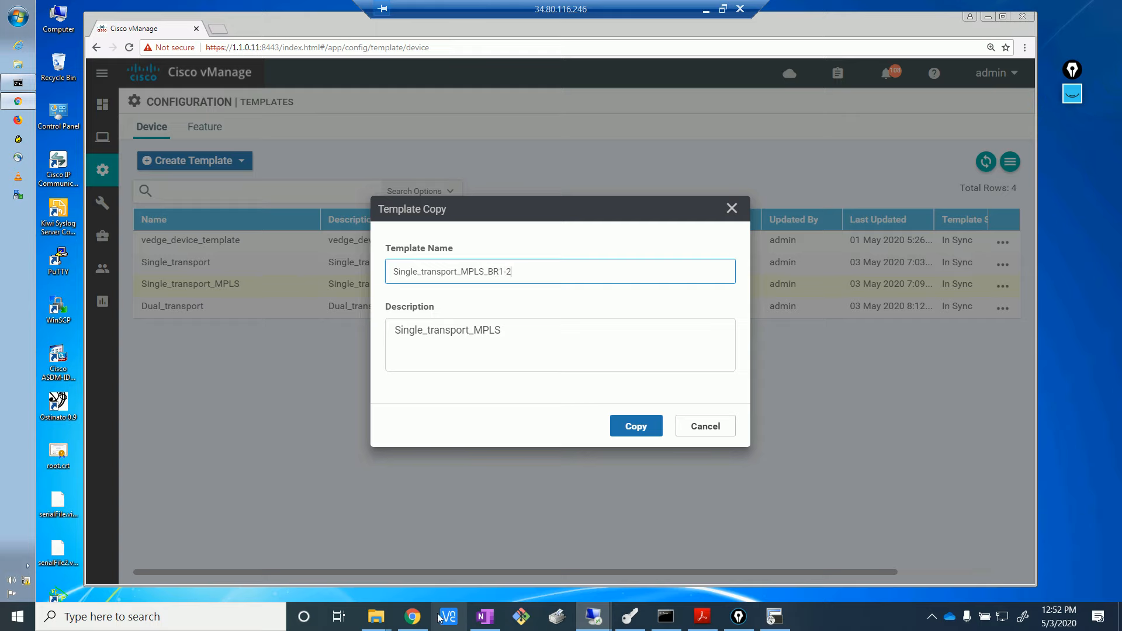
# - Use Single_transport_MPLS_BR1-2 as the description too and create the copied template
pyautogui.click(413, 616)
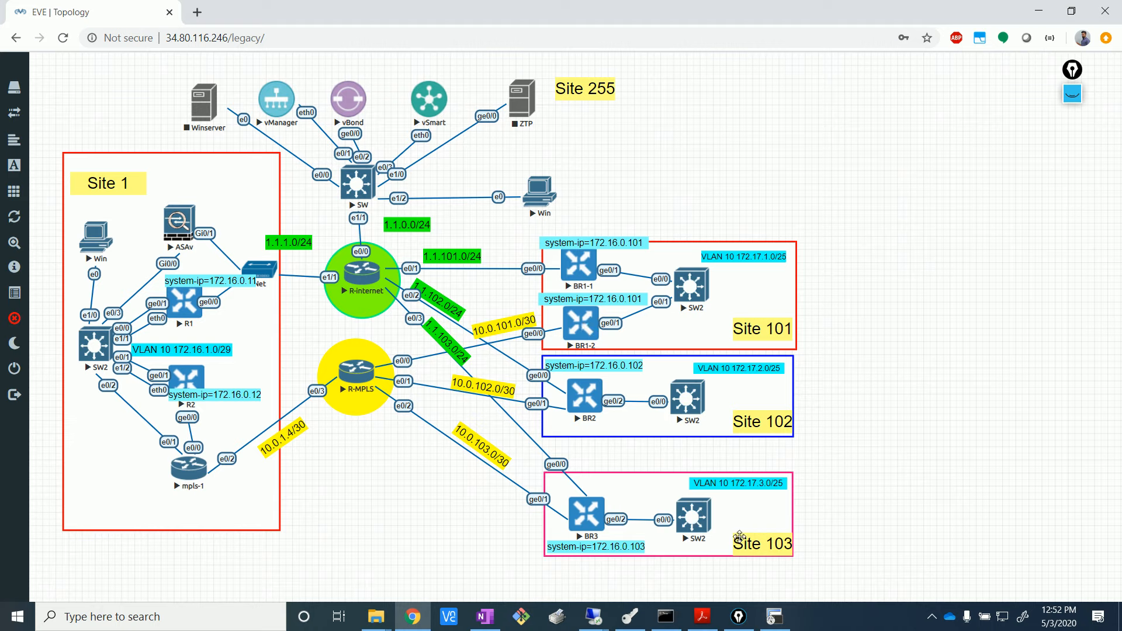
pyautogui.click(593, 616)
pyautogui.click(522, 534)
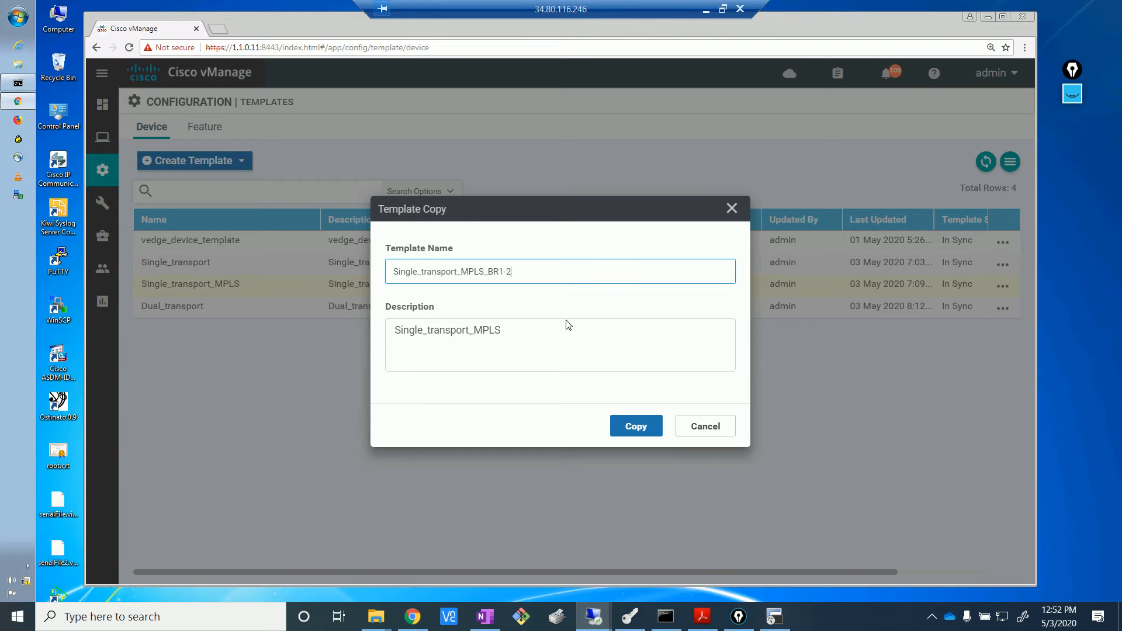
pyautogui.moveTo(517, 272); pyautogui.dragTo(484, 272)
pyautogui.moveTo(404, 267); pyautogui.dragTo(391, 265)
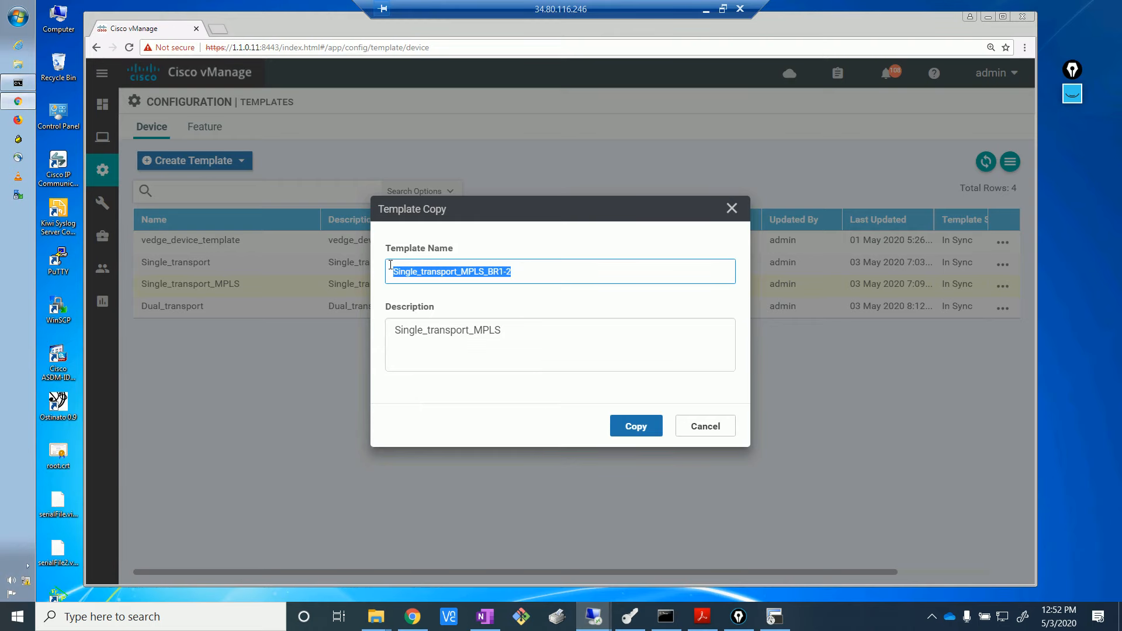
pyautogui.hotkey('ctrl', 'c')
pyautogui.moveTo(561, 333); pyautogui.dragTo(367, 321)
pyautogui.hotkey('ctrl', 'v')
pyautogui.click(648, 426)
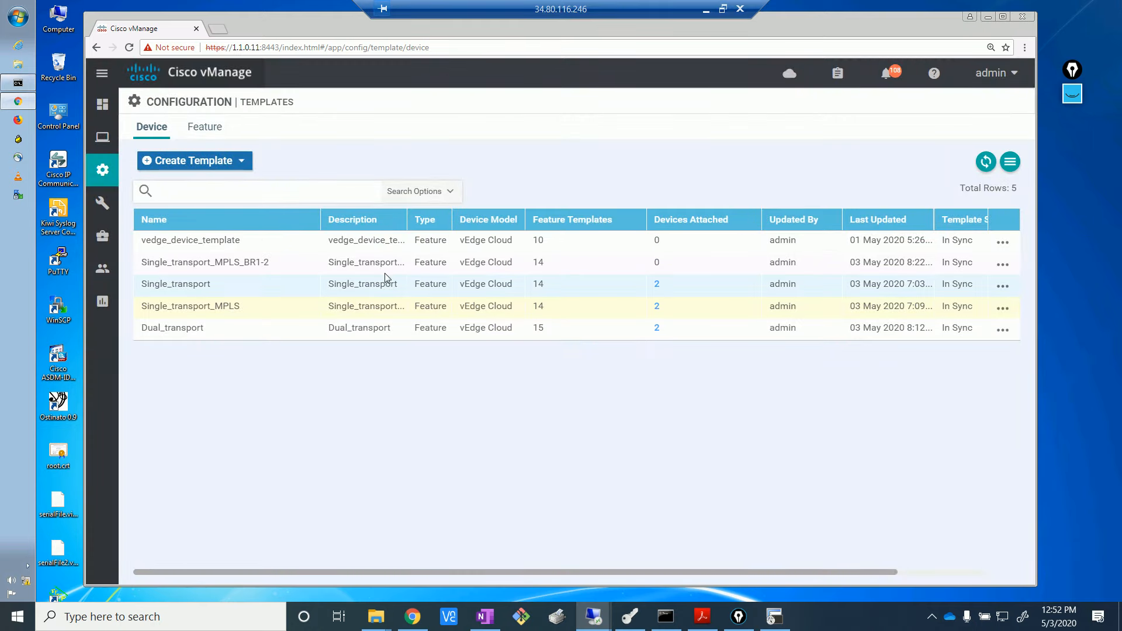
# - Edit Single_transport_MPLS_BR1-2 to add vedge_MPLS_BGP as its VPN 0 BGP template and update it
pyautogui.click(1005, 270)
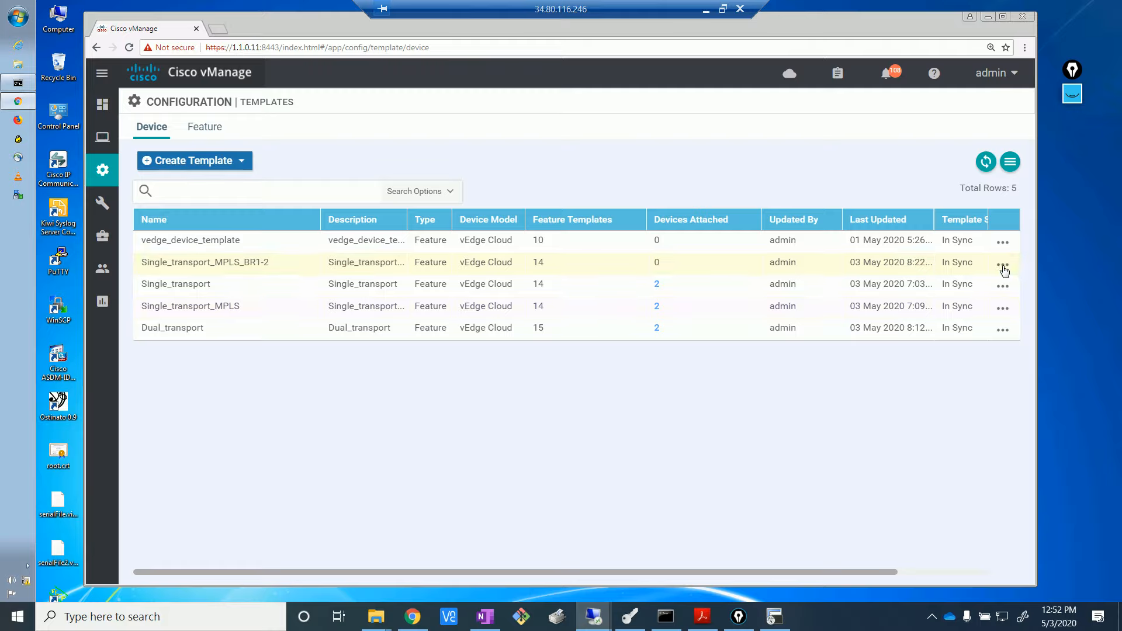
pyautogui.click(1004, 270)
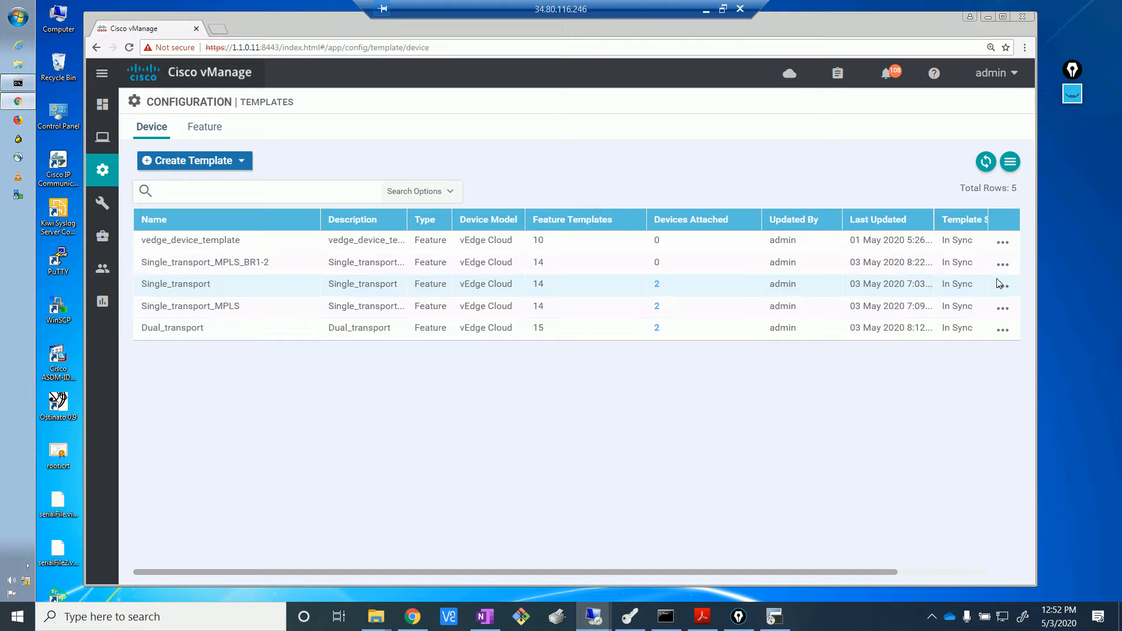
pyautogui.click(1005, 270)
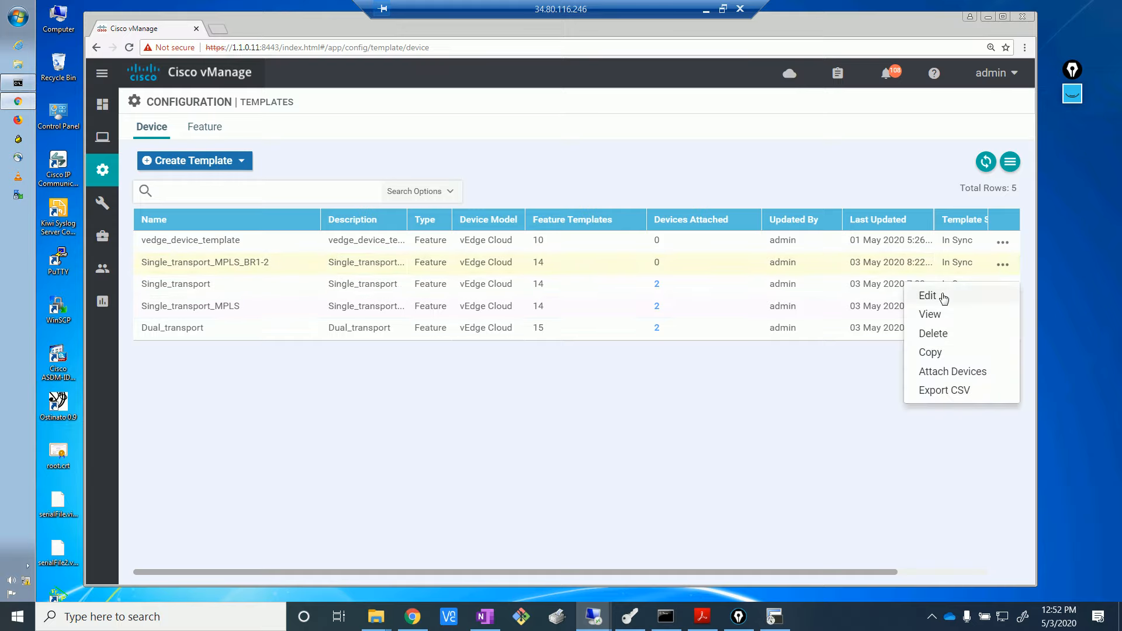
pyautogui.click(944, 296)
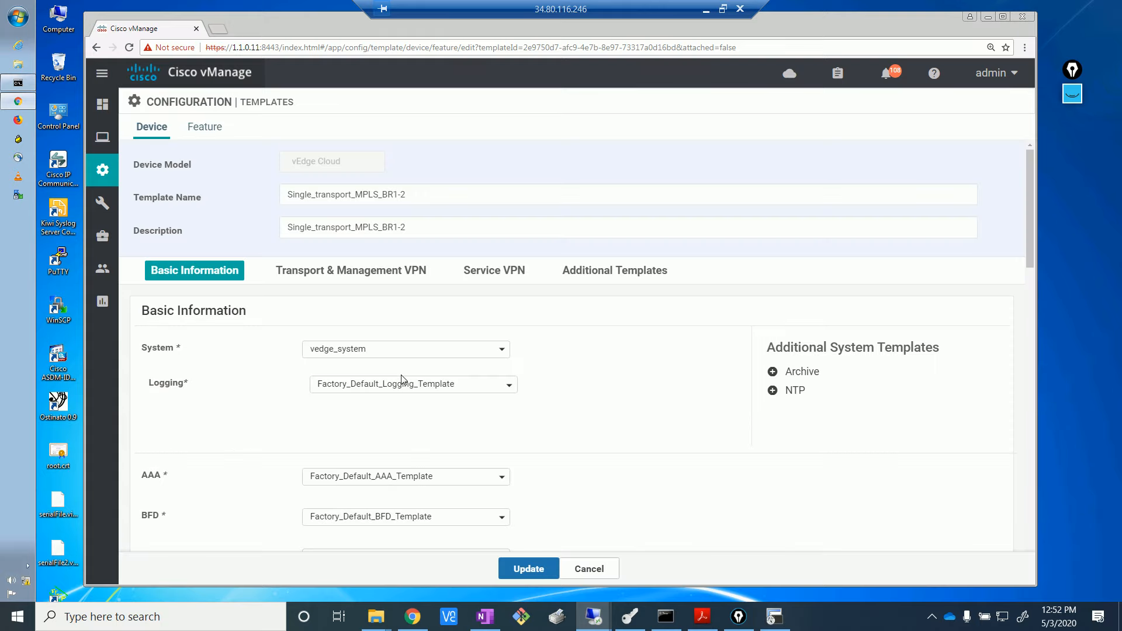
pyautogui.scroll(-5, 401, 383)
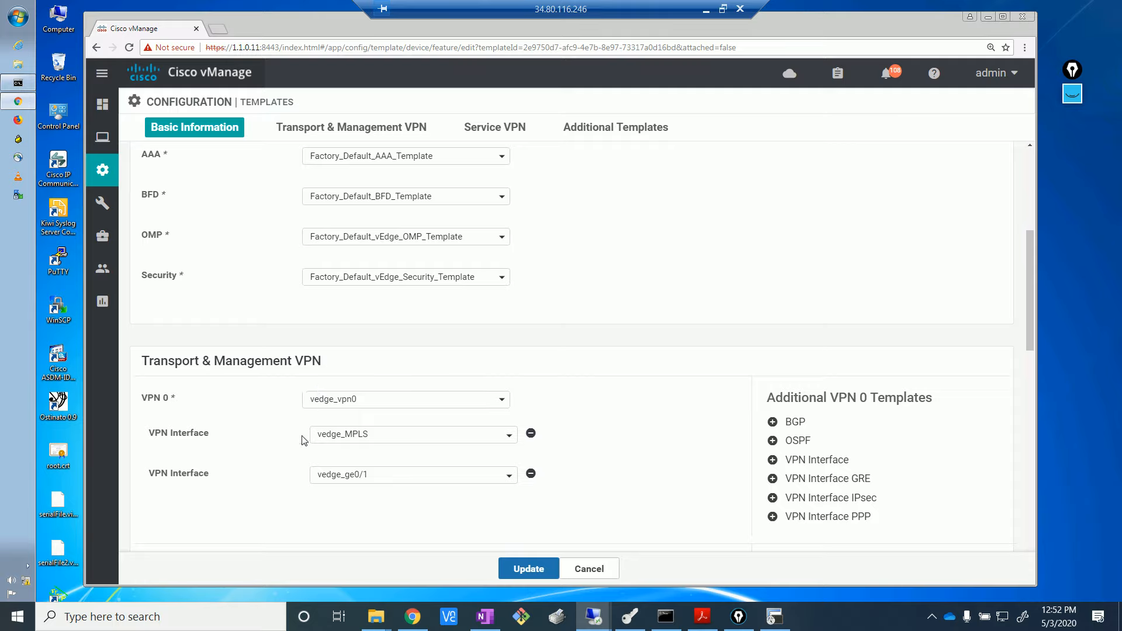
pyautogui.click(773, 421)
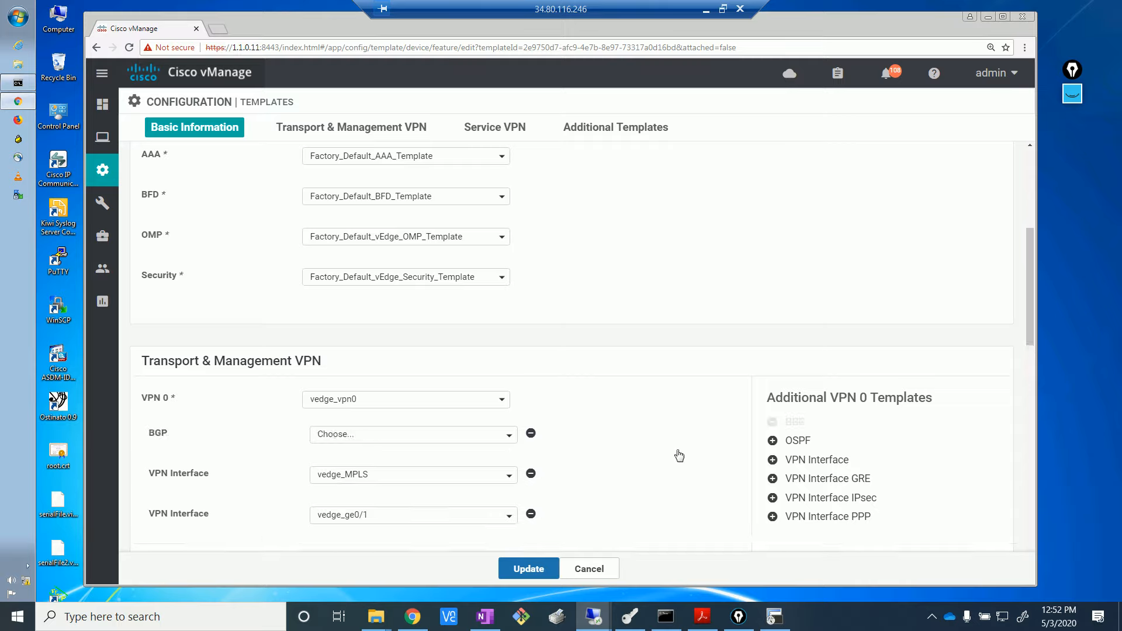
pyautogui.click(508, 444)
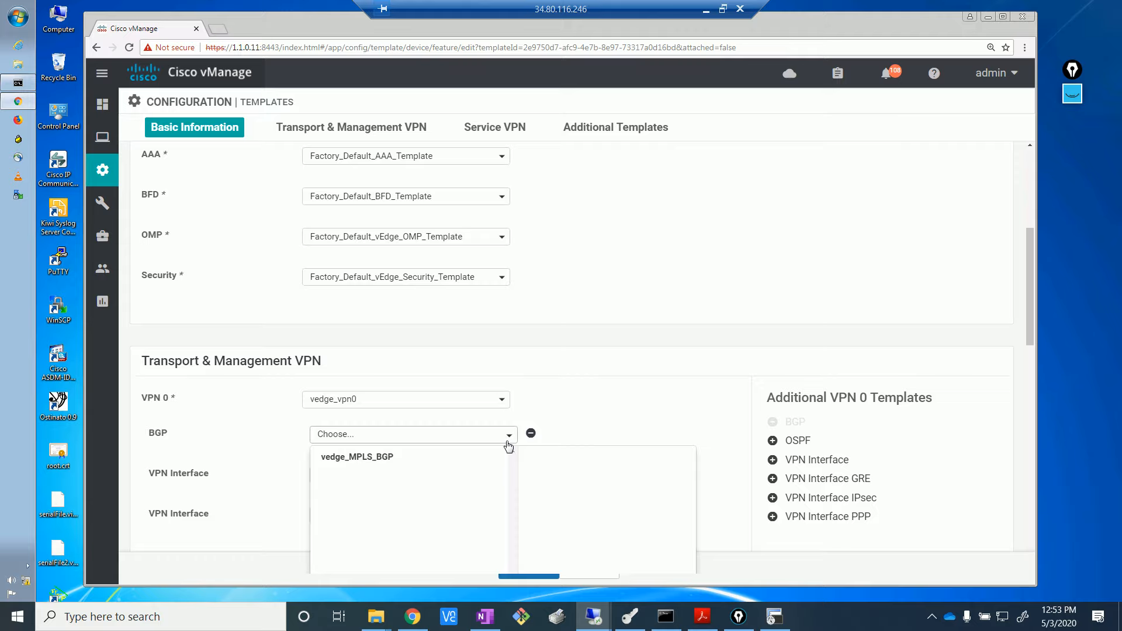
pyautogui.click(401, 453)
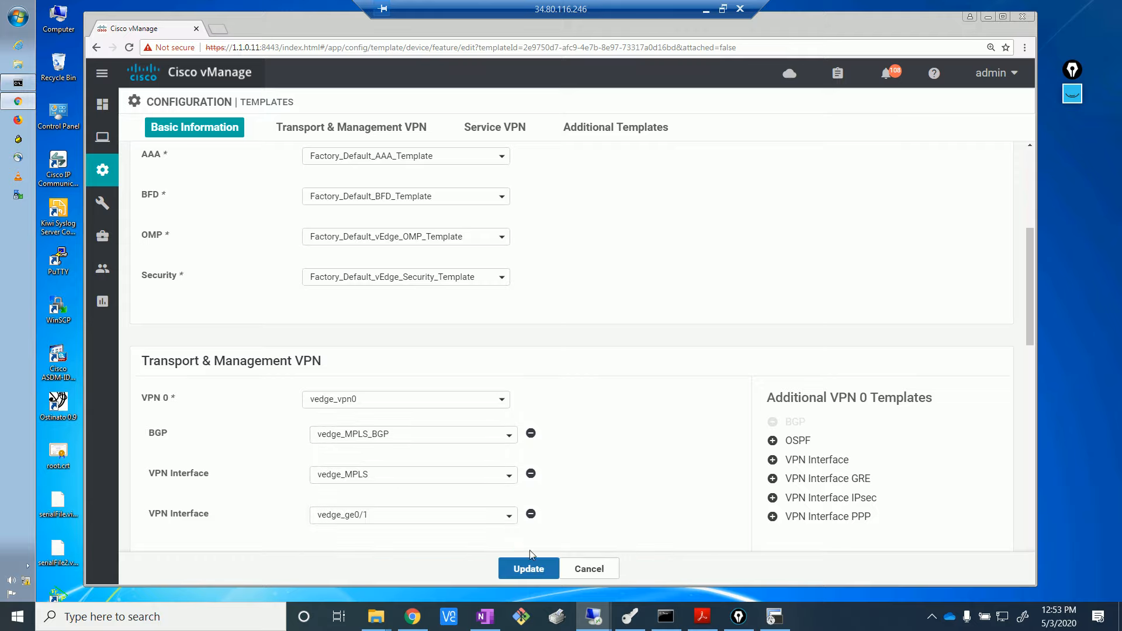
pyautogui.click(528, 568)
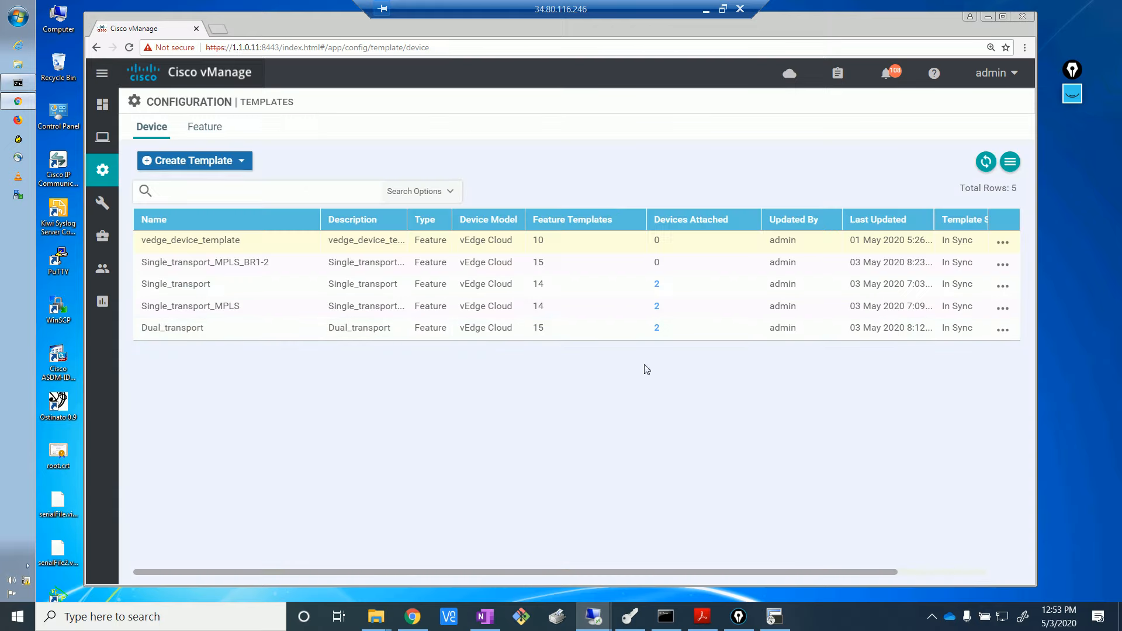
# - Attach device BR1-2 (172.16.0.111) to the Single_transport_MPLS_BR1-2 template
pyautogui.click(1003, 264)
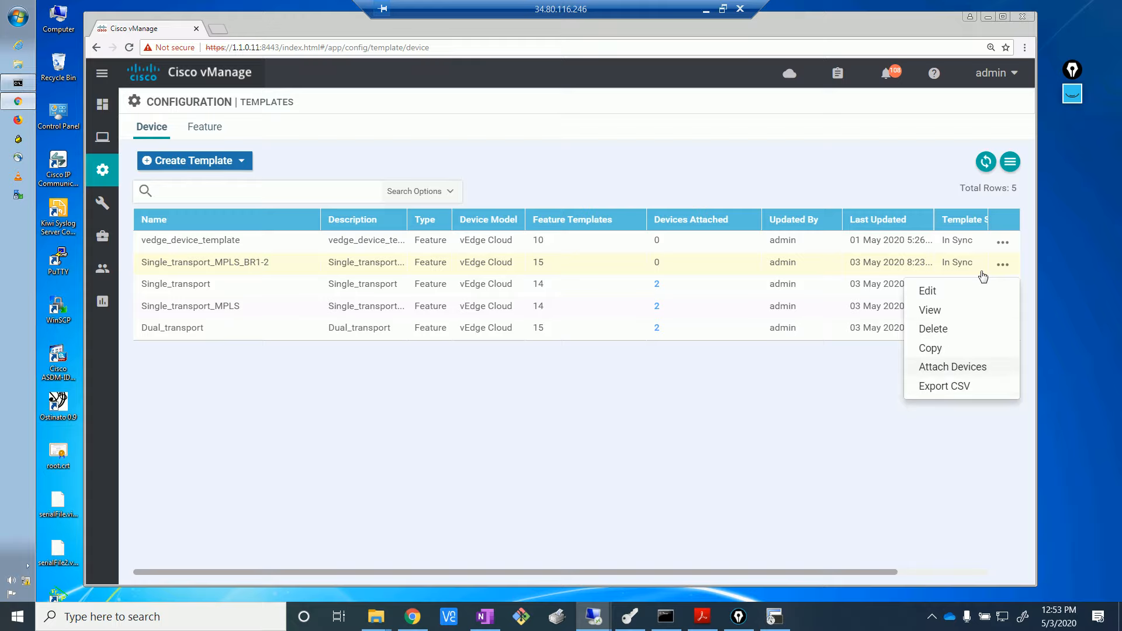
pyautogui.click(952, 366)
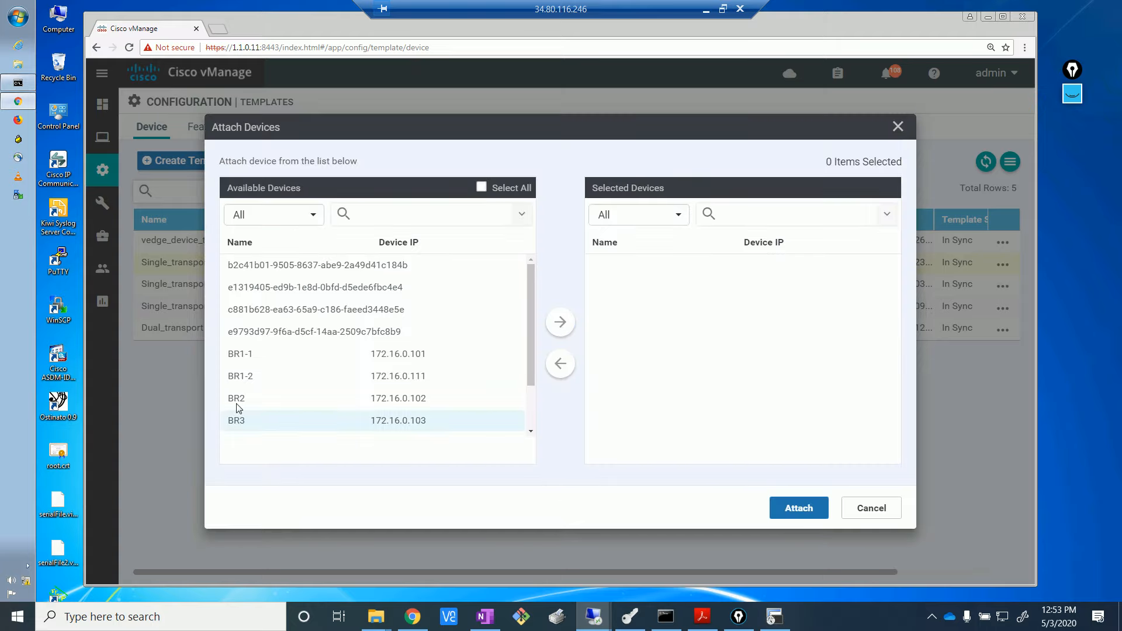
pyautogui.click(248, 378)
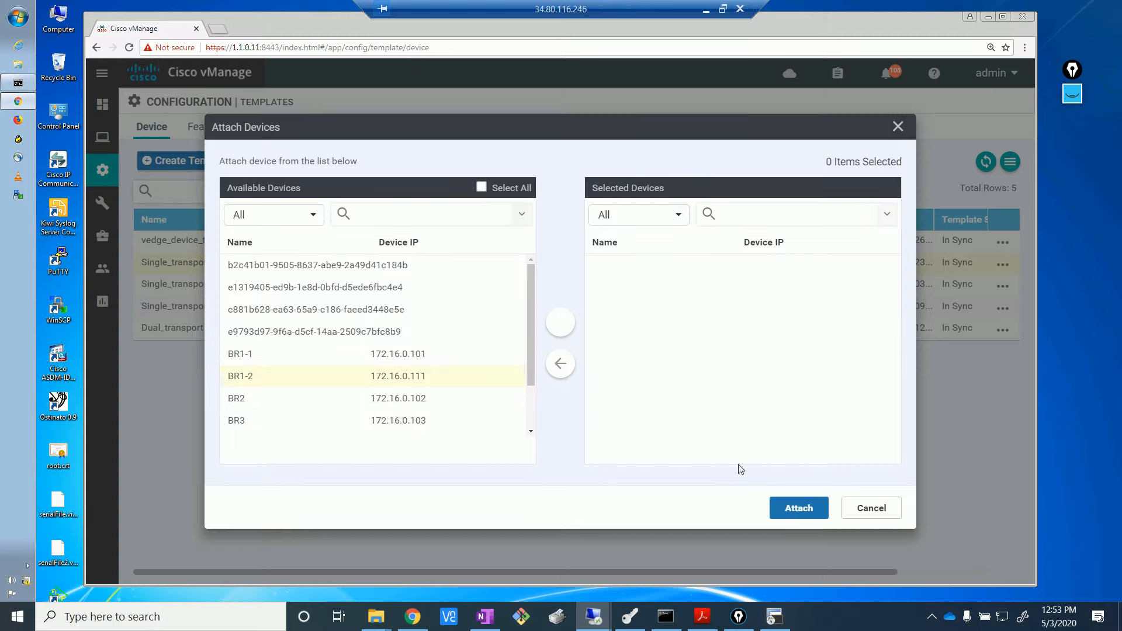
pyautogui.click(818, 512)
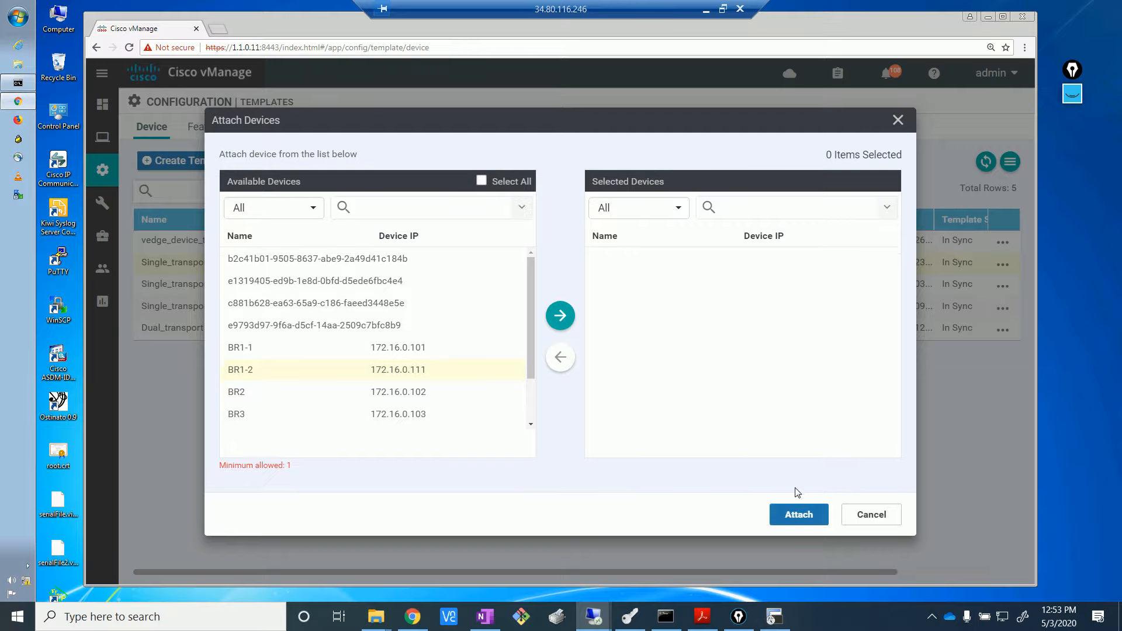
pyautogui.click(562, 316)
pyautogui.click(817, 513)
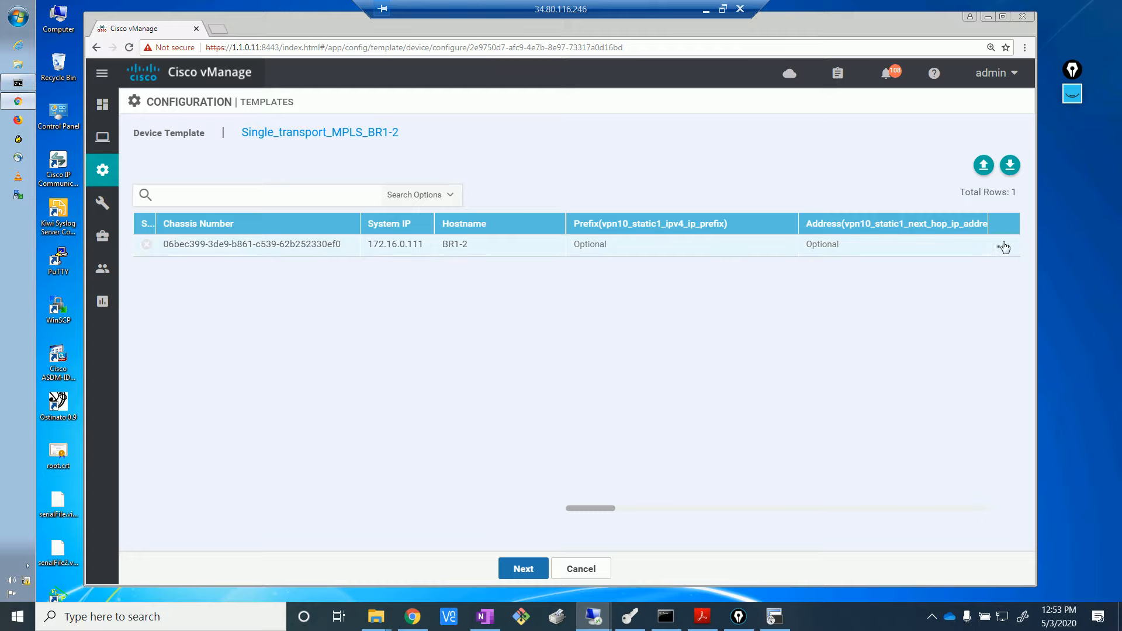
# - Open BR1-2's template variables and enter AS Number 65101
pyautogui.click(1003, 247)
pyautogui.click(972, 272)
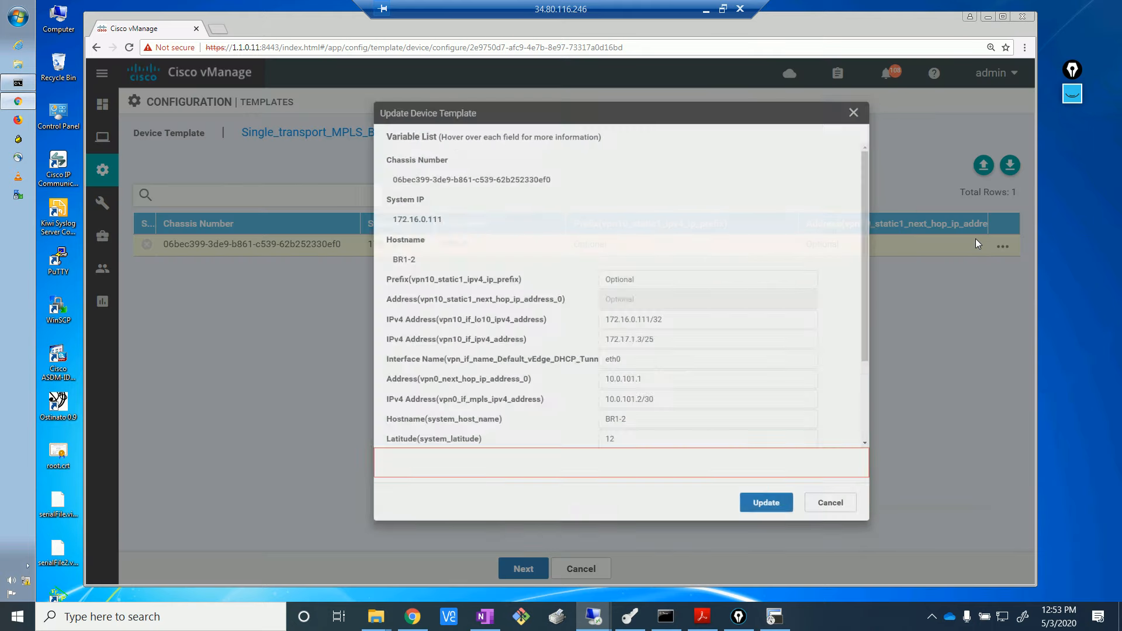
pyautogui.moveTo(839, 325); pyautogui.dragTo(855, 485)
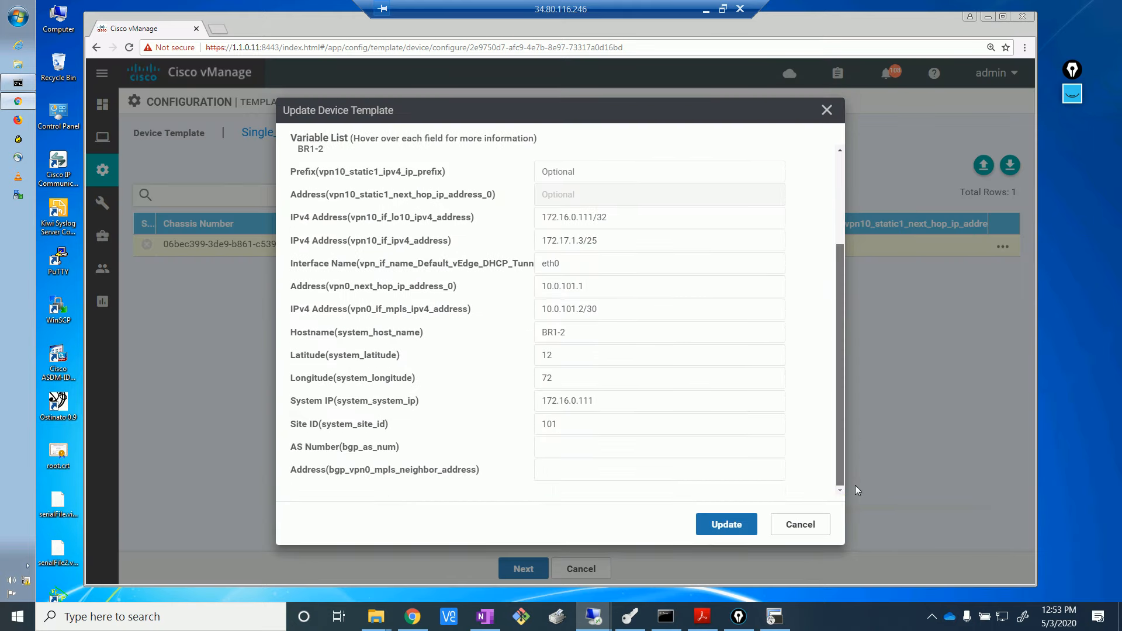
pyautogui.click(563, 452)
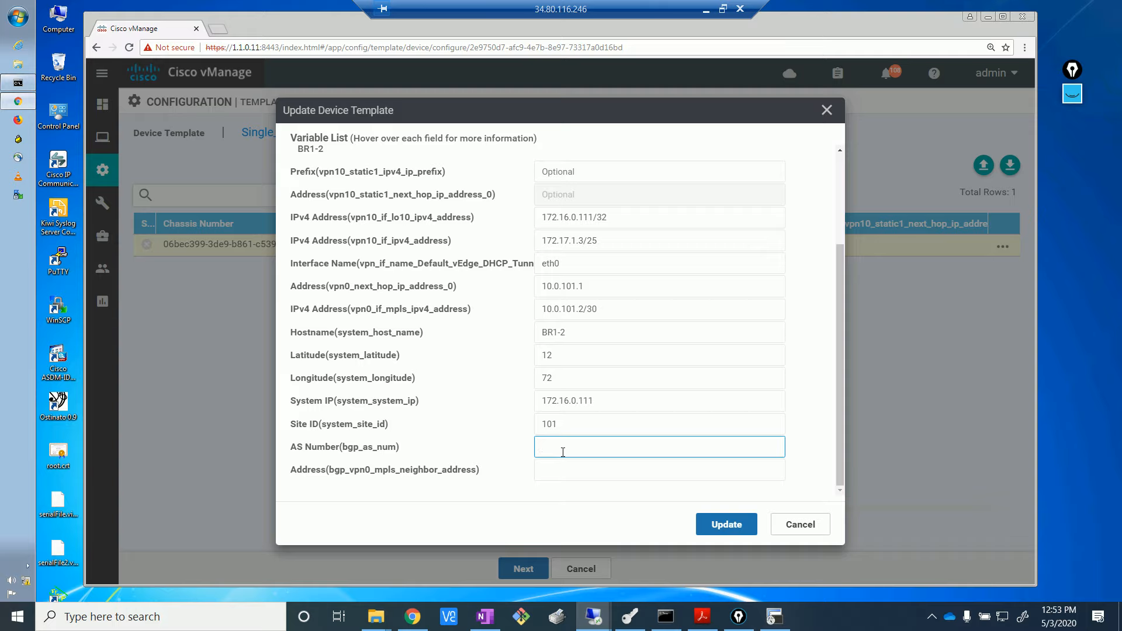
pyautogui.write('65101')
# - Enter BGP MPLS neighbor address 10.0.101.1, save the variables, and continue to preview
pyautogui.click(598, 470)
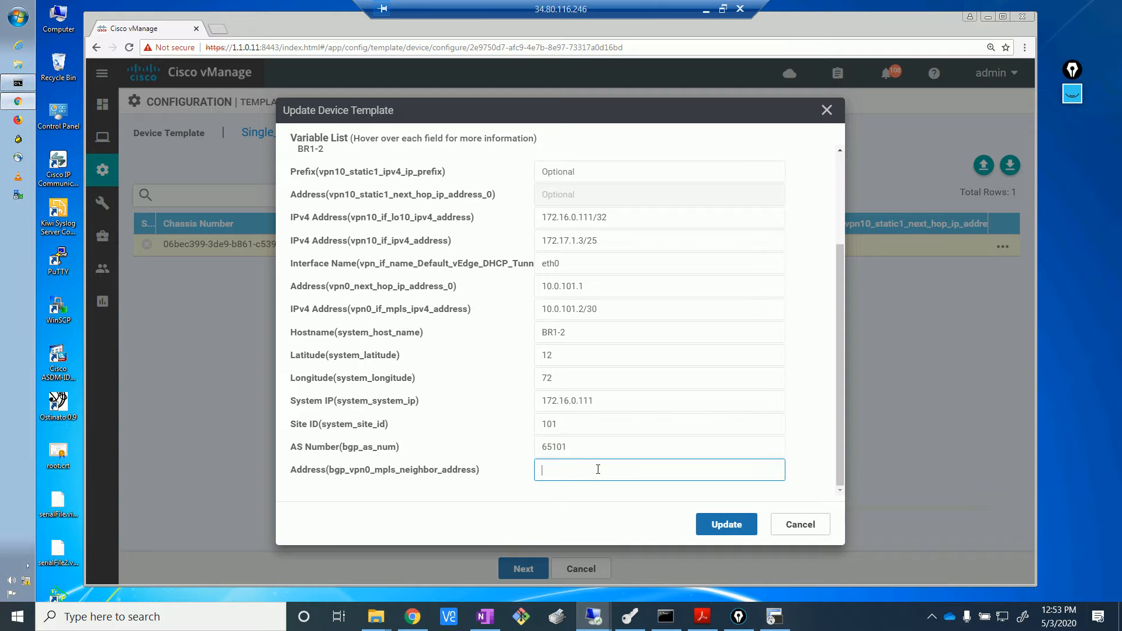
pyautogui.write('10.0.101.1')
pyautogui.click(412, 616)
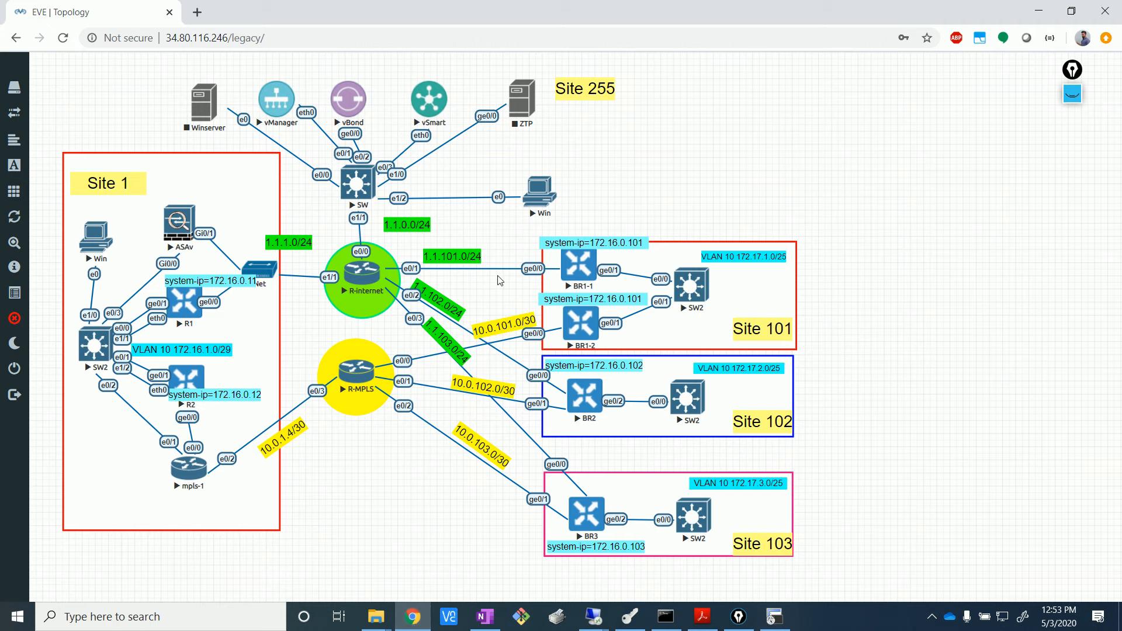
pyautogui.click(595, 618)
pyautogui.click(550, 562)
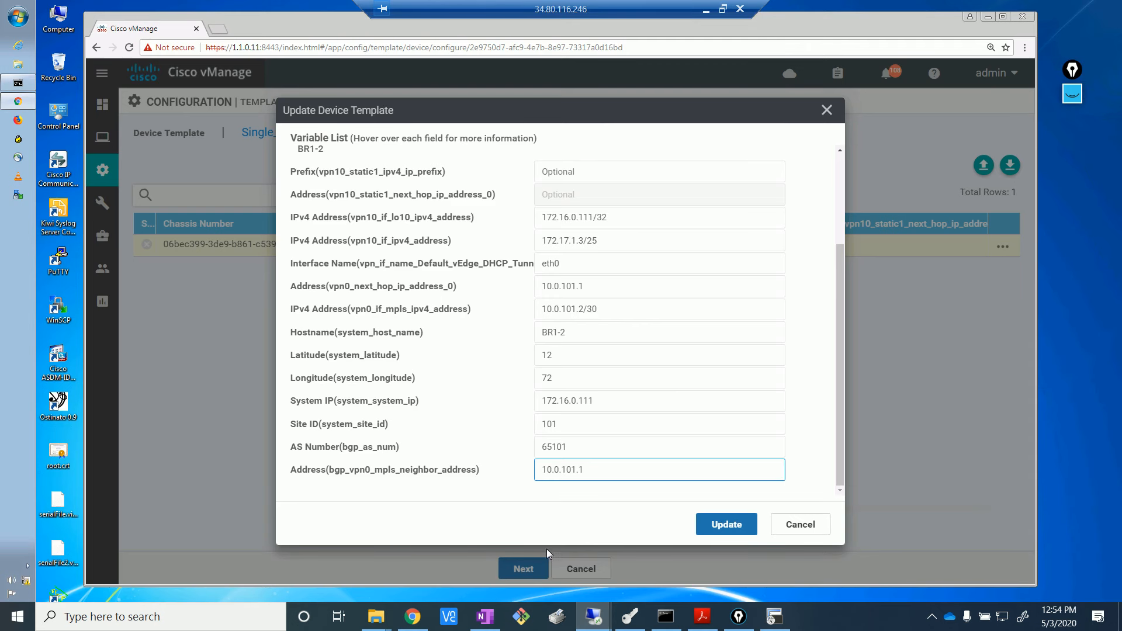
pyautogui.click(725, 529)
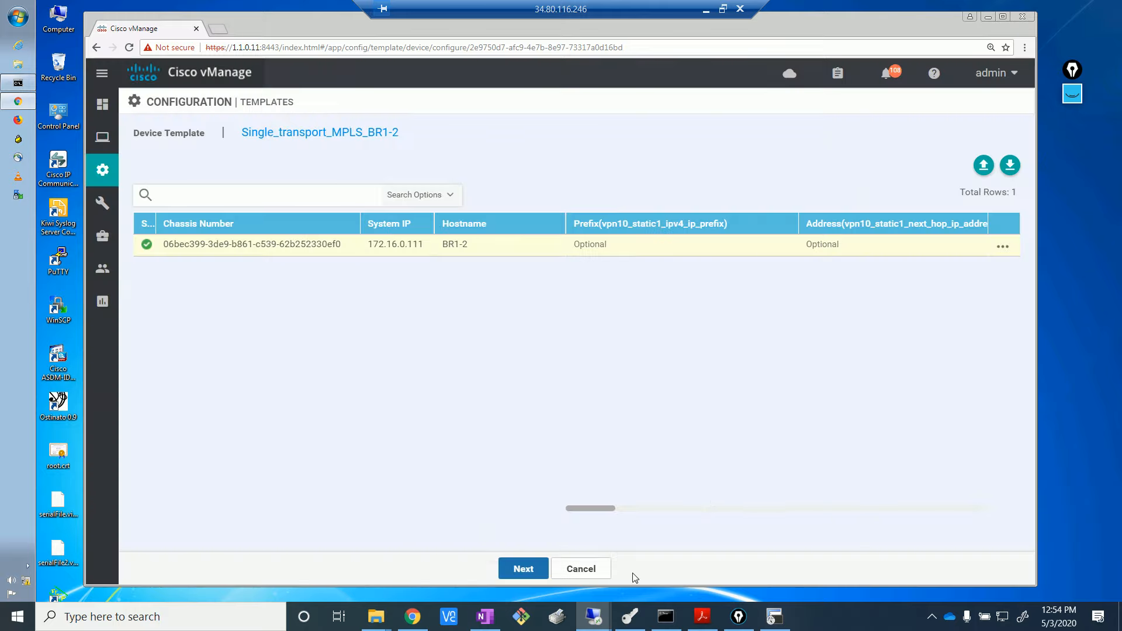
pyautogui.click(522, 570)
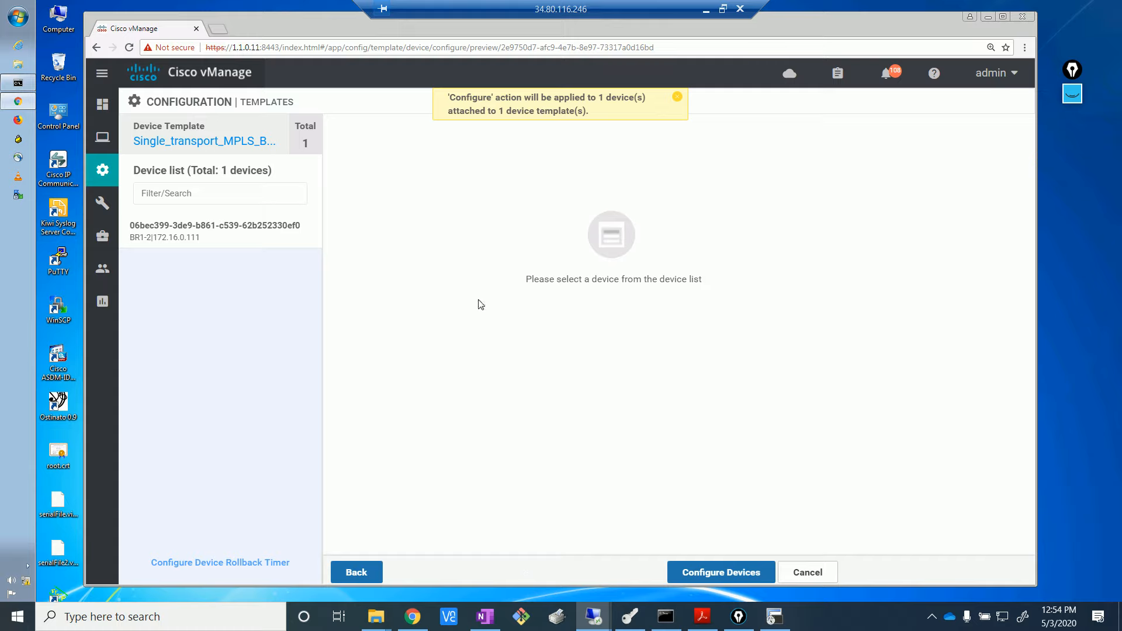
# - Preview BR1-2's generated configuration and push it with Configure Devices
pyautogui.click(202, 232)
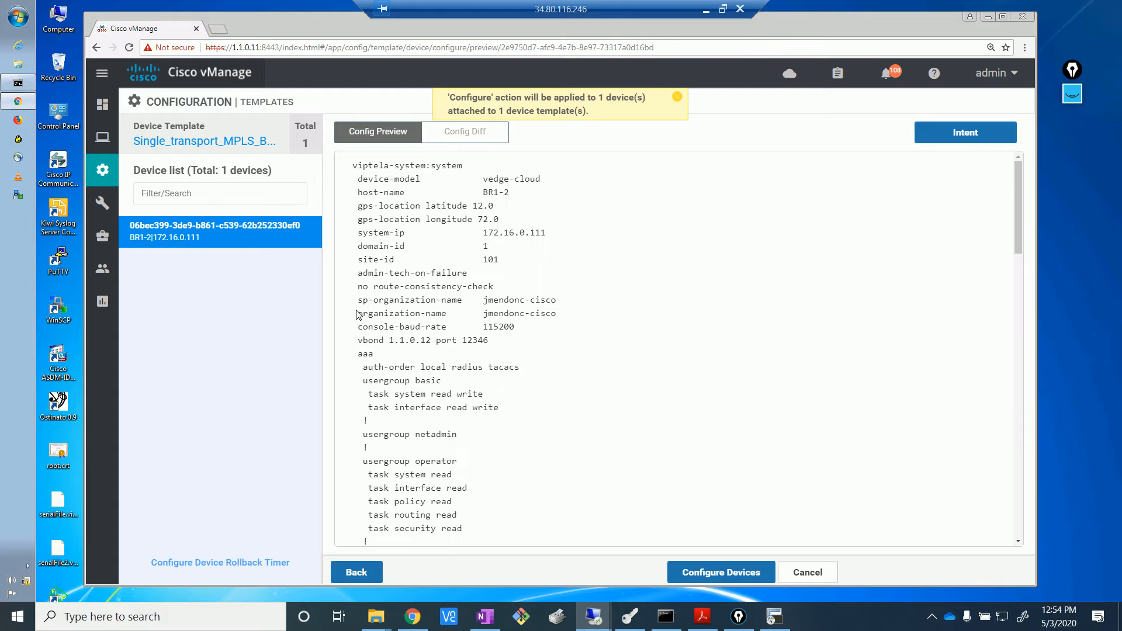
pyautogui.click(693, 573)
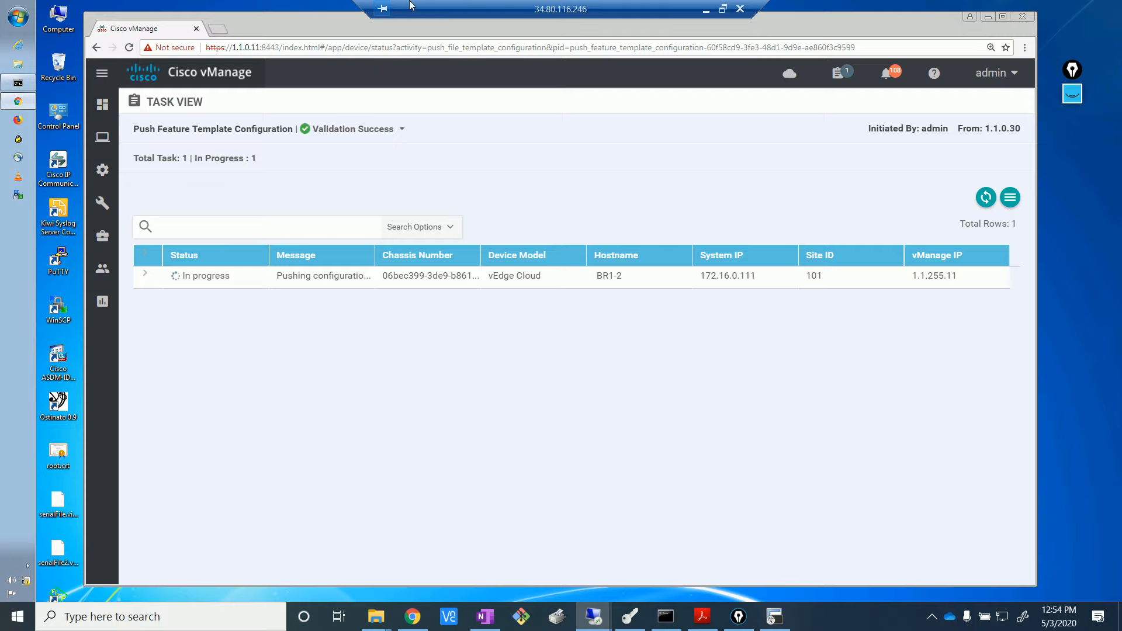
# - Log into the BR1-1 console in SecureCRT as admin
pyautogui.click(775, 616)
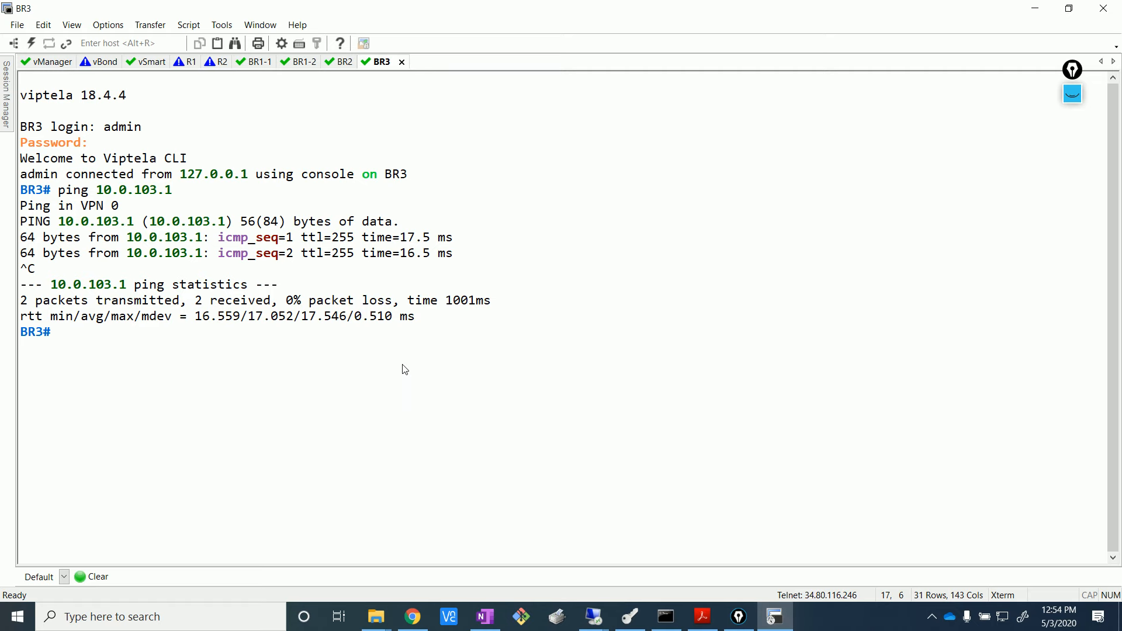
pyautogui.click(266, 66)
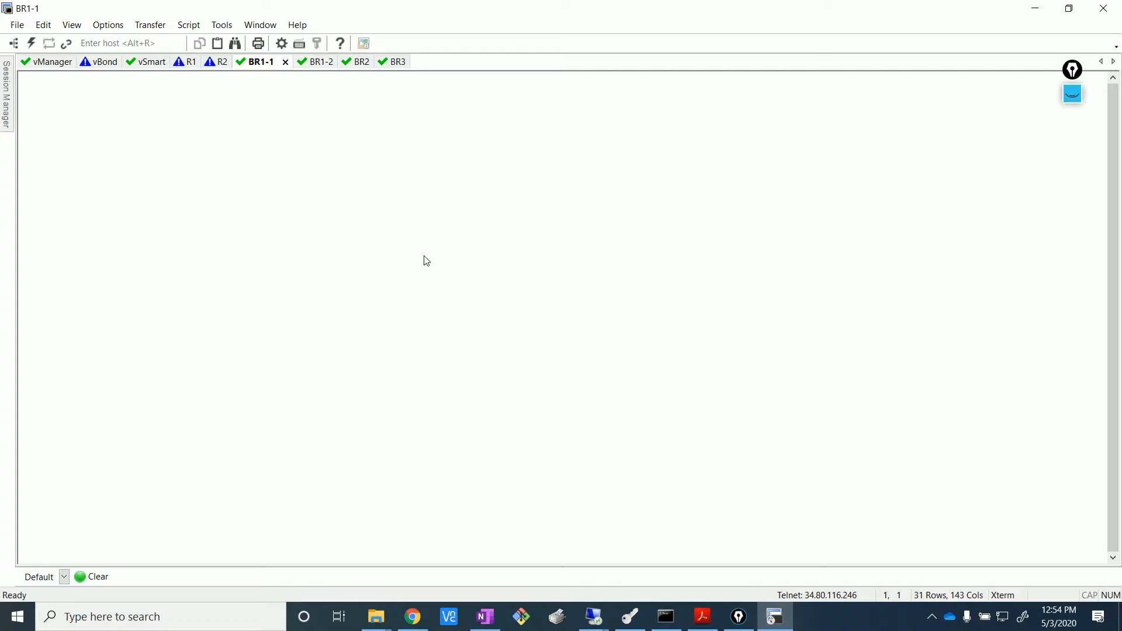
pyautogui.press('Return')
pyautogui.write('admin')
pyautogui.press('Return')
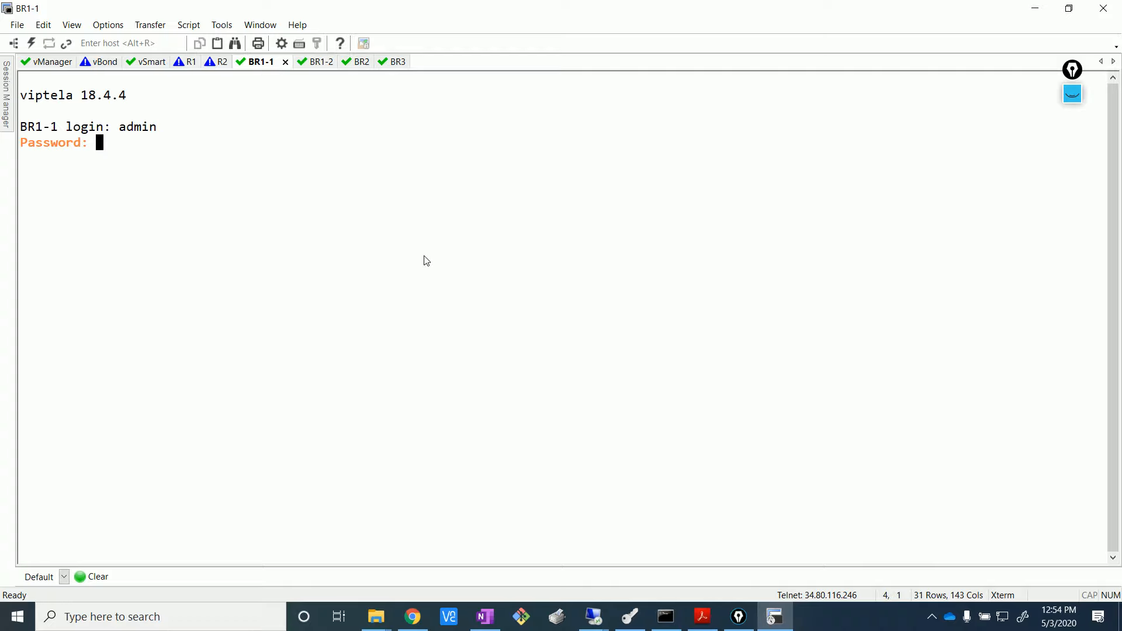
pyautogui.press('Return')
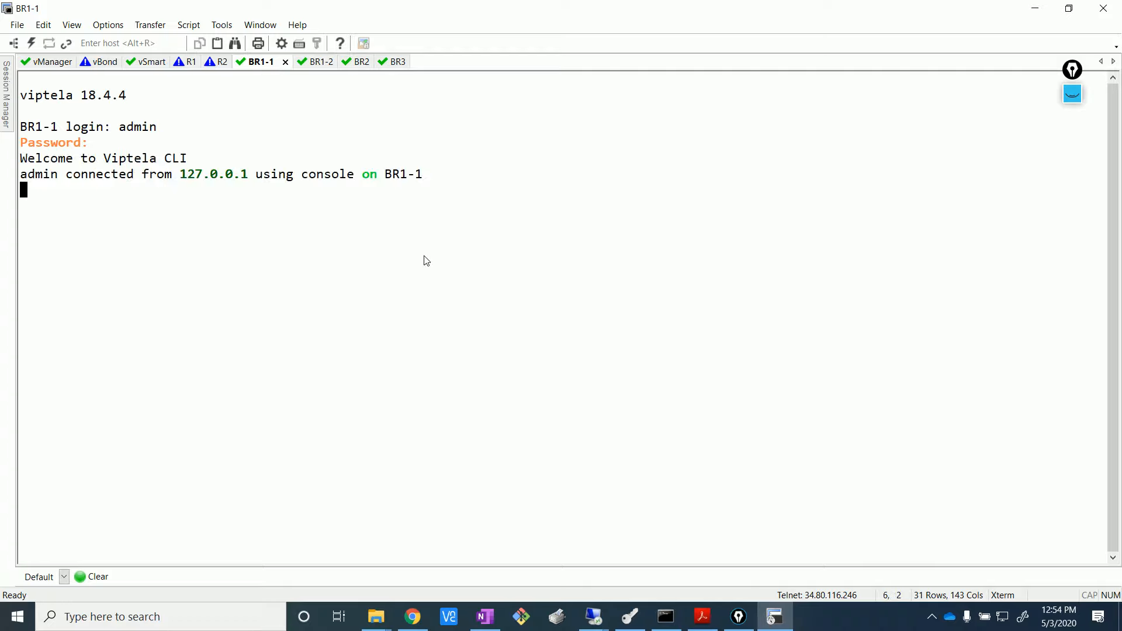
pyautogui.press('Return')
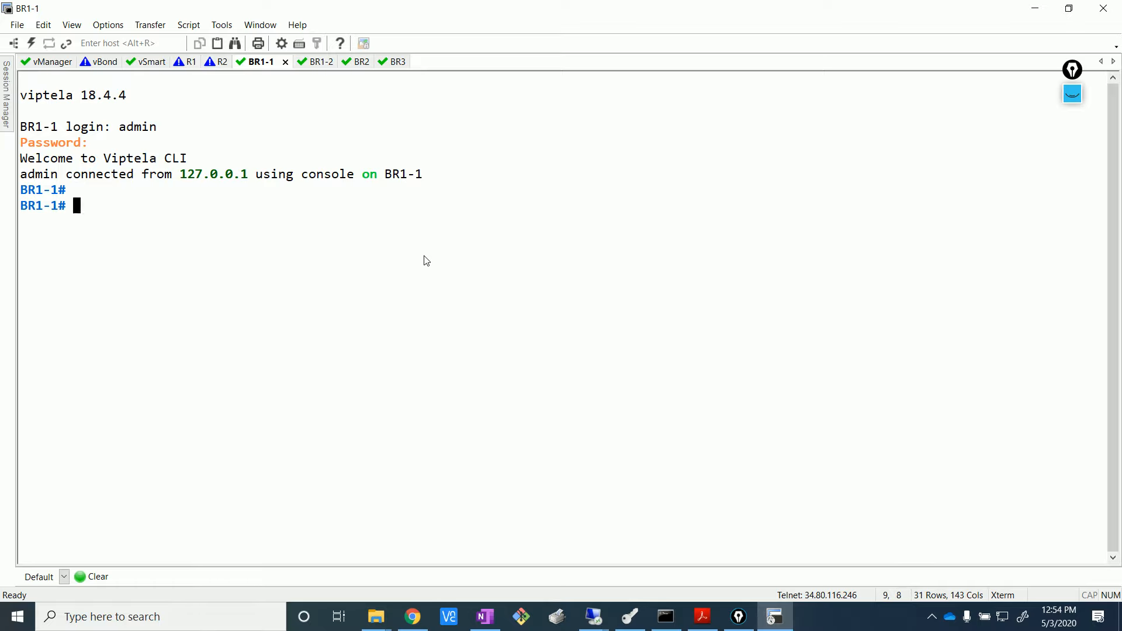
# - Try showing BR1-1's running BGP and routing configuration, checking the vManage push meanwhile
pyautogui.write('show run bg')
pyautogui.press('Return')
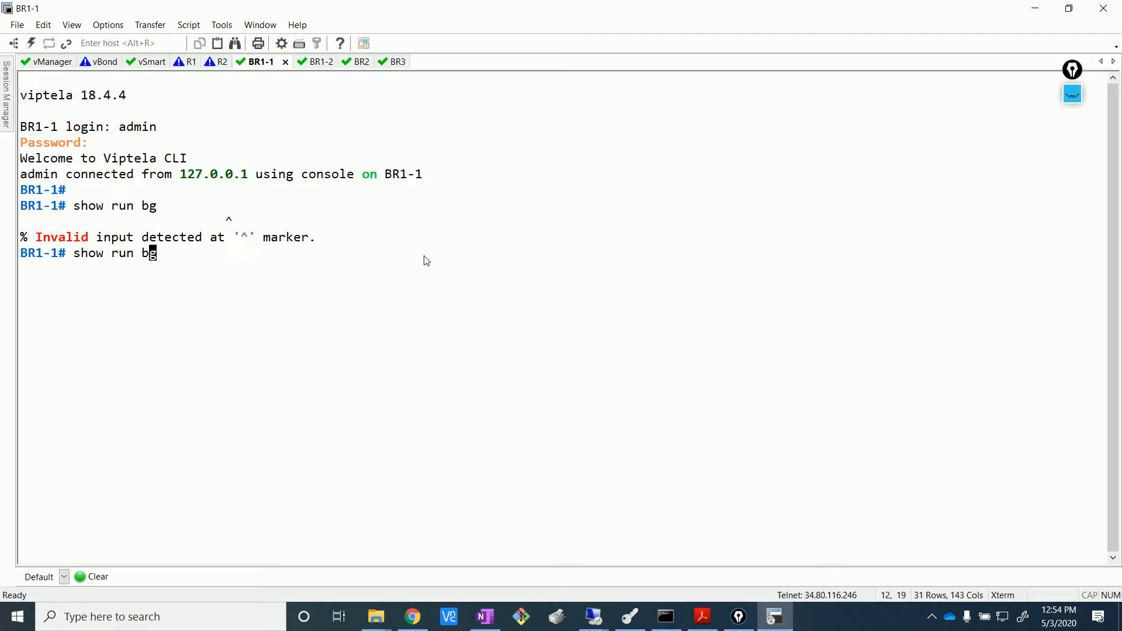
pyautogui.press('BackSpace')
pyautogui.write('rou')
pyautogui.press('Return')
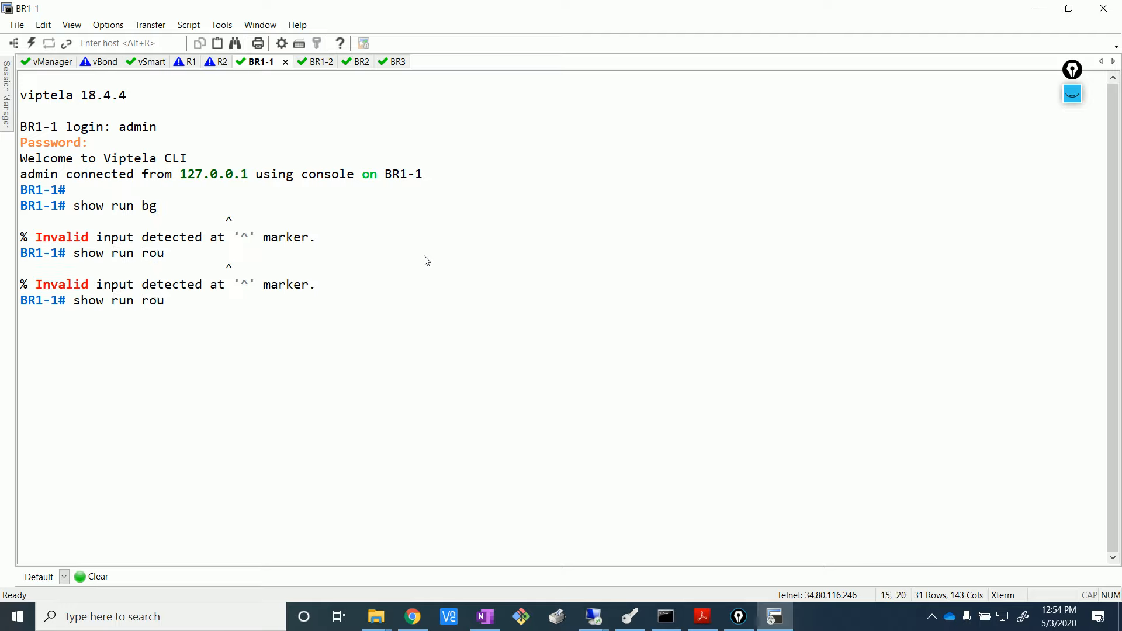
pyautogui.press('BackSpace')
pyautogui.press('BackSpace')
pyautogui.press('BackSpace')
pyautogui.press('BackSpace')
pyautogui.press('BackSpace')
pyautogui.press('BackSpace')
pyautogui.press('BackSpace')
pyautogui.press('BackSpace')
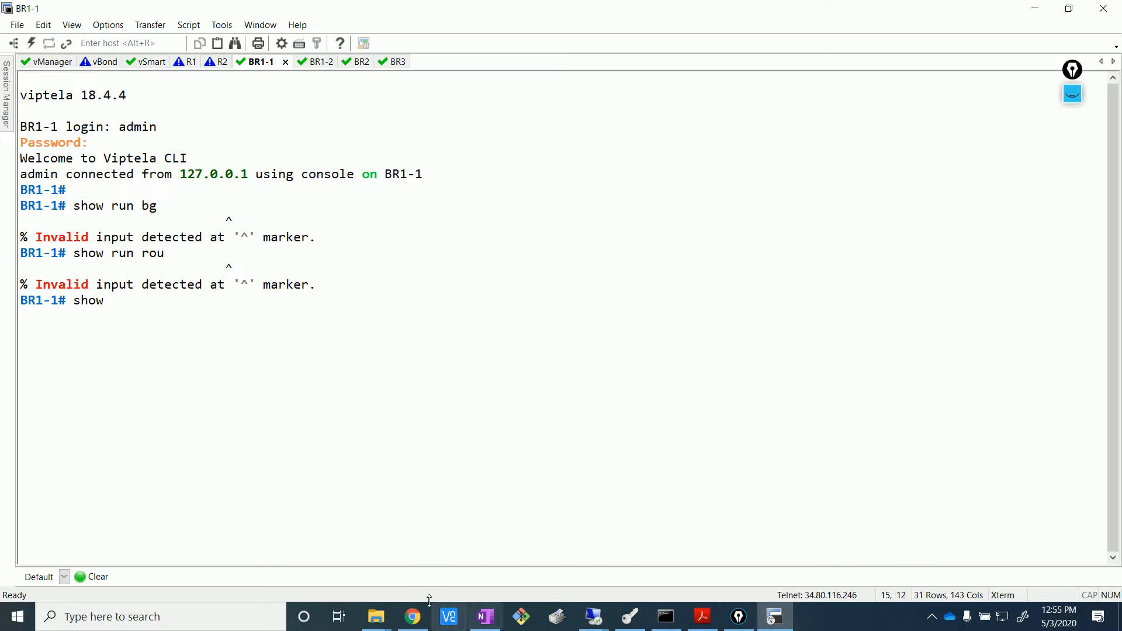
pyautogui.moveTo(601, 623)
pyautogui.click(577, 567)
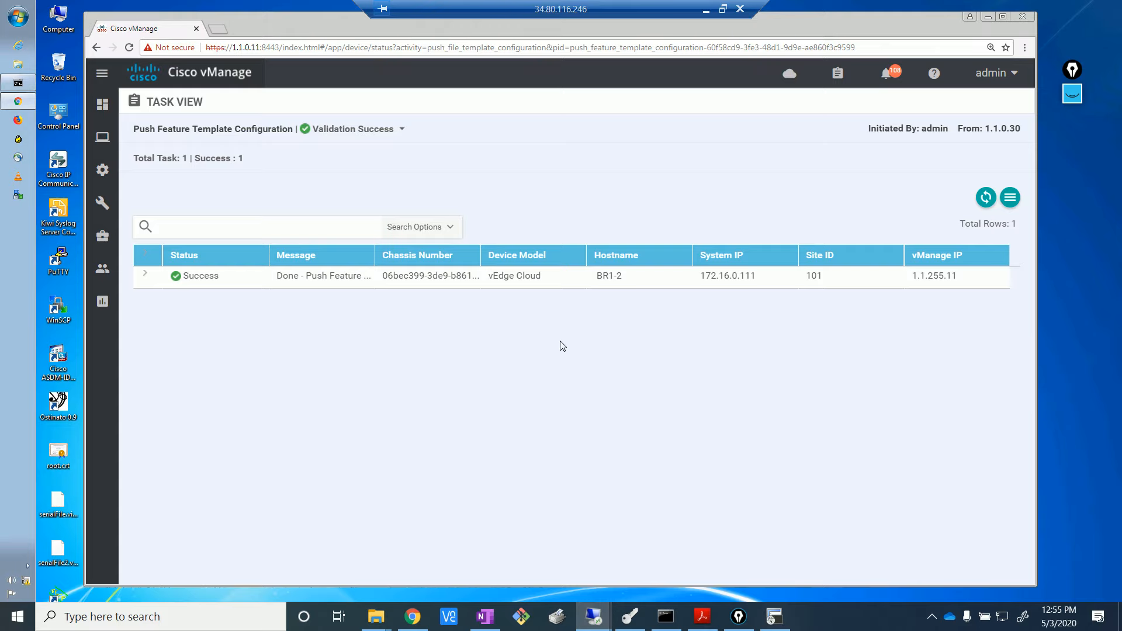
pyautogui.click(775, 617)
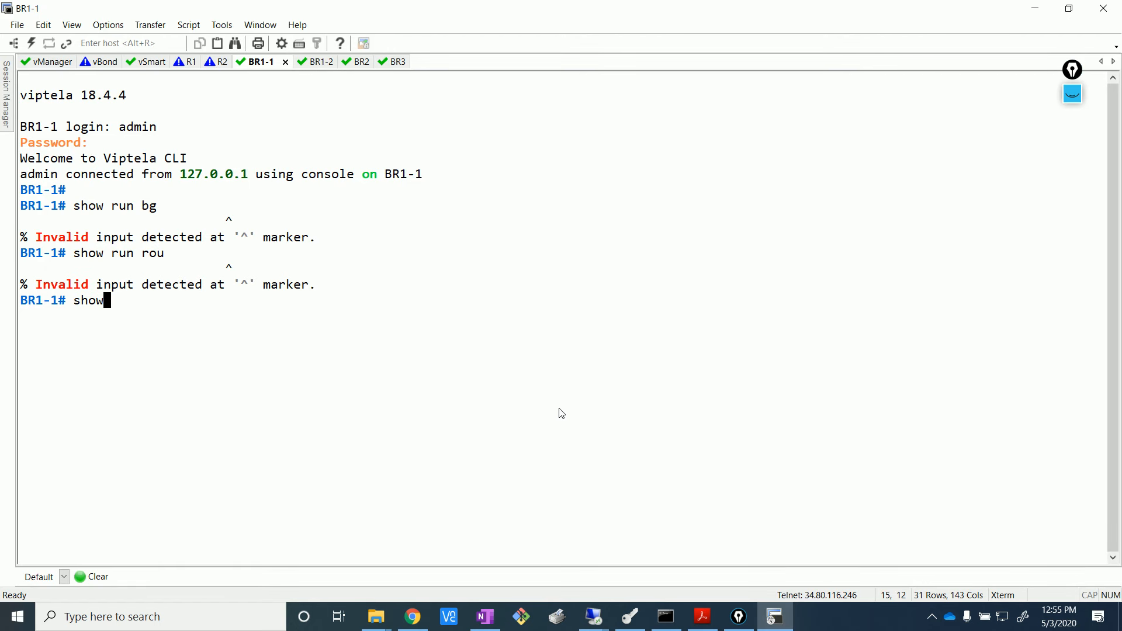
# - Display the BGP summary on BR1-1
pyautogui.write('ip')
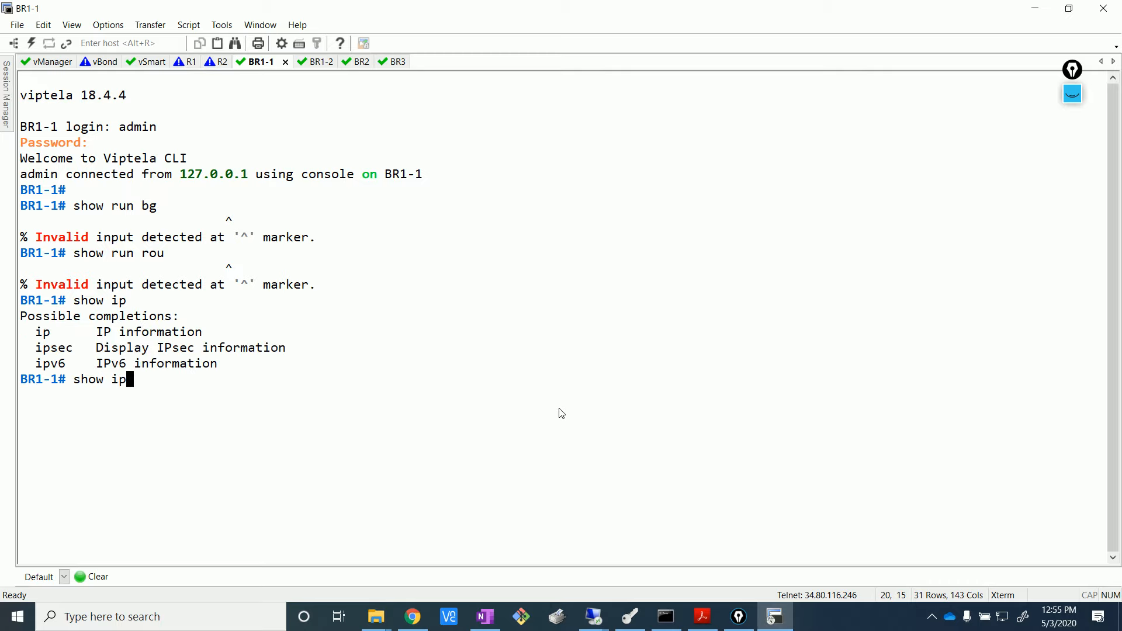
pyautogui.write('? bg')
pyautogui.press('Return')
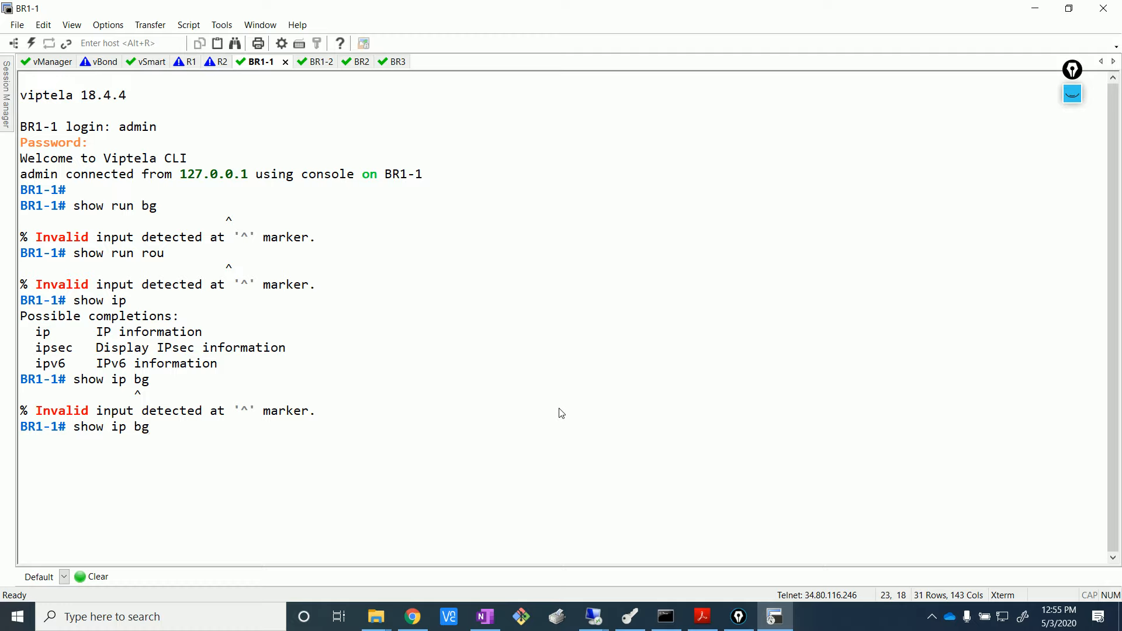
pyautogui.press('BackSpace')
pyautogui.press('BackSpace')
pyautogui.press('BackSpace')
pyautogui.press('BackSpace')
pyautogui.press('BackSpace')
pyautogui.write('bgp ?')
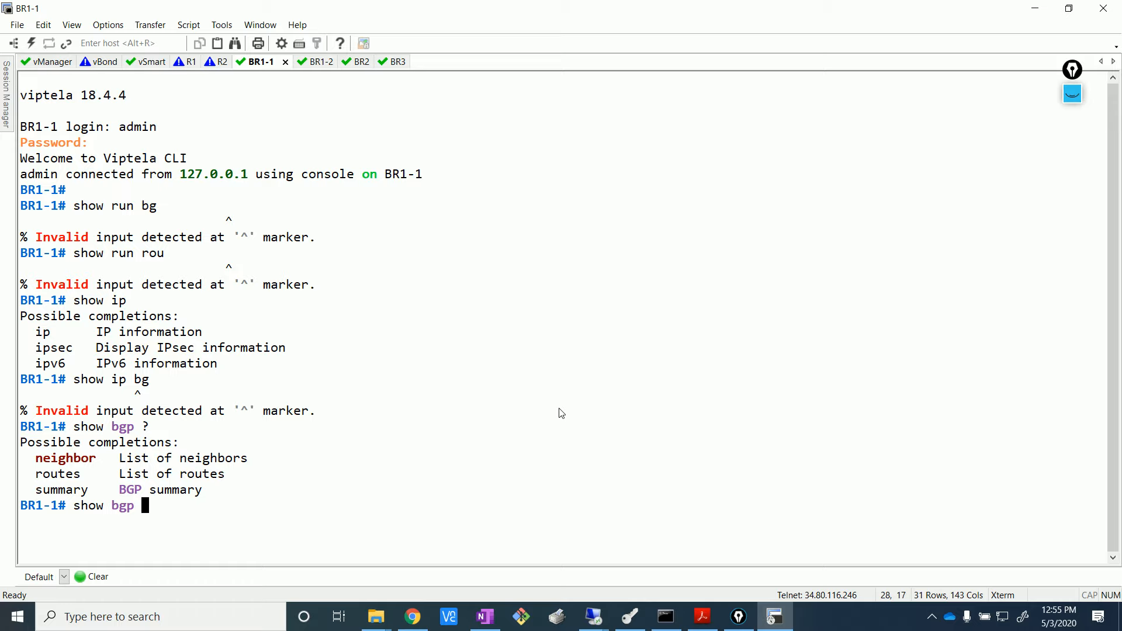
pyautogui.write('summary')
pyautogui.press('Return')
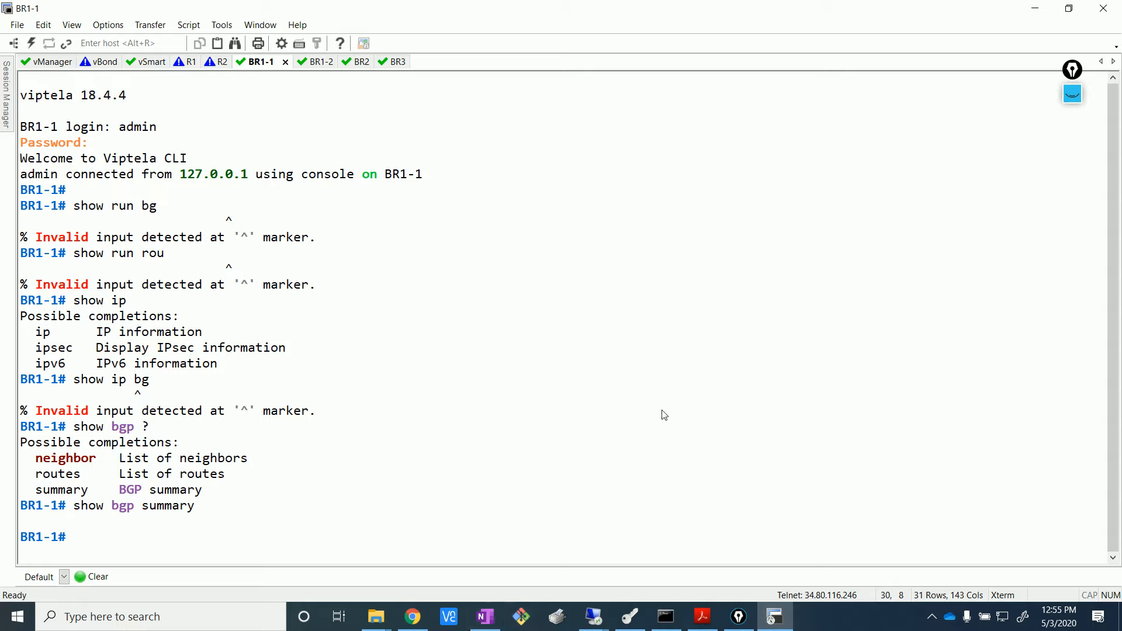
# - Run show bgp neighbor on BR1-1, which reports No entries found
pyautogui.write('show bgp nei')
pyautogui.press('Tab')
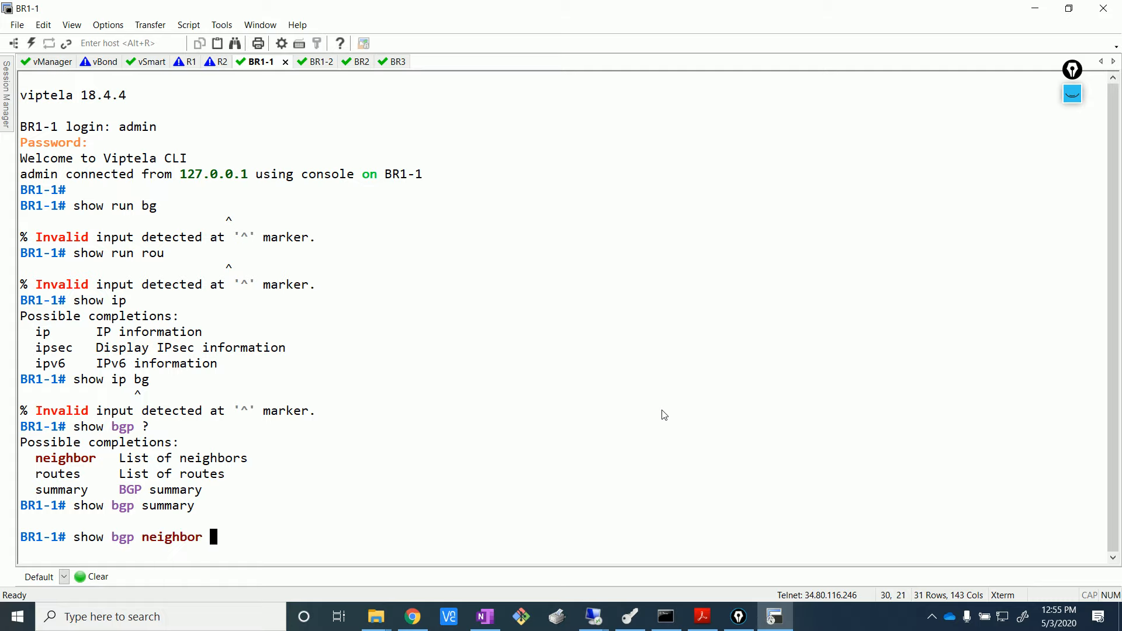
pyautogui.press('Return')
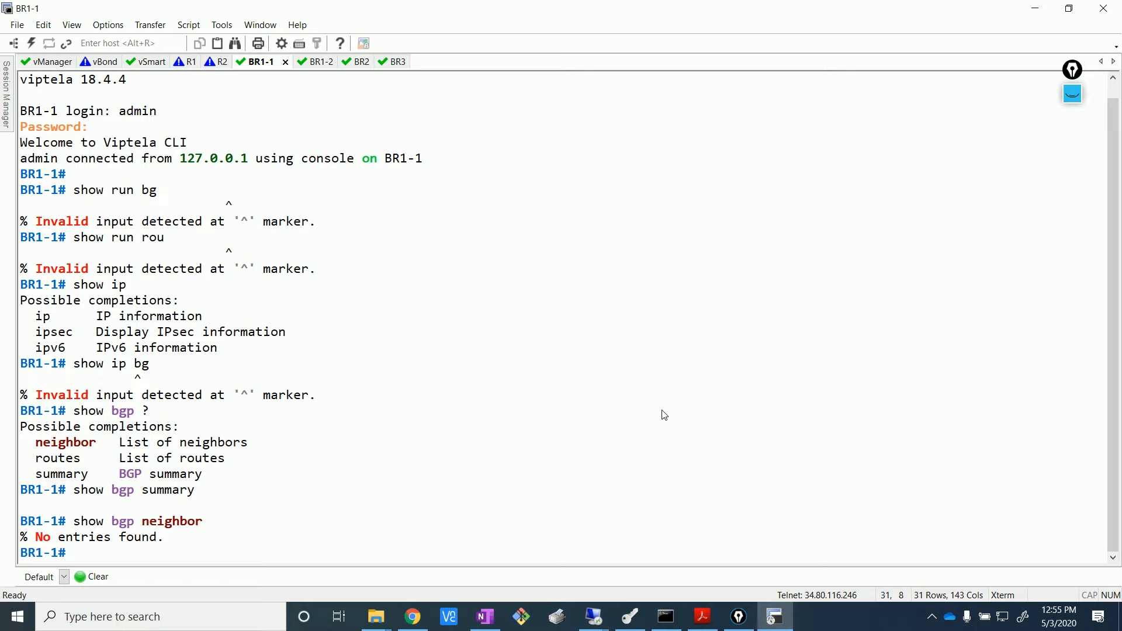
# - Run show run to display BR1-1's running configuration
pyautogui.write('show bgp neighbor')
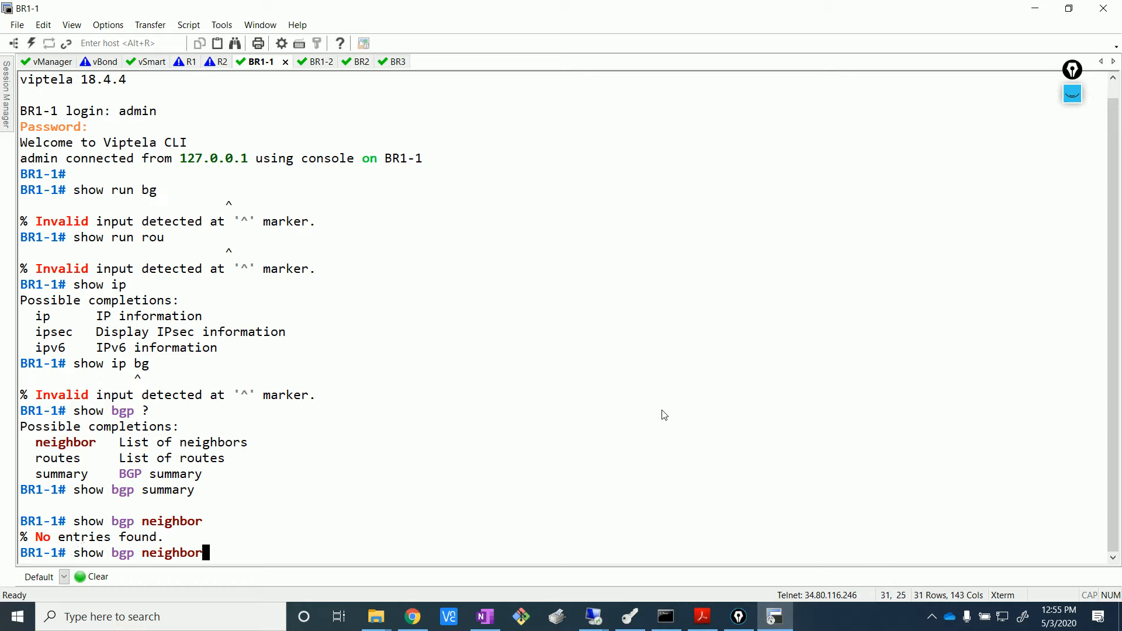
pyautogui.press('BackSpace')
pyautogui.press('BackSpace')
pyautogui.press('BackSpace')
pyautogui.press('BackSpace')
pyautogui.press('BackSpace')
pyautogui.press('BackSpace')
pyautogui.press('BackSpace')
pyautogui.press('BackSpace')
pyautogui.press('BackSpace')
pyautogui.press('BackSpace')
pyautogui.press('BackSpace')
pyautogui.press('BackSpace')
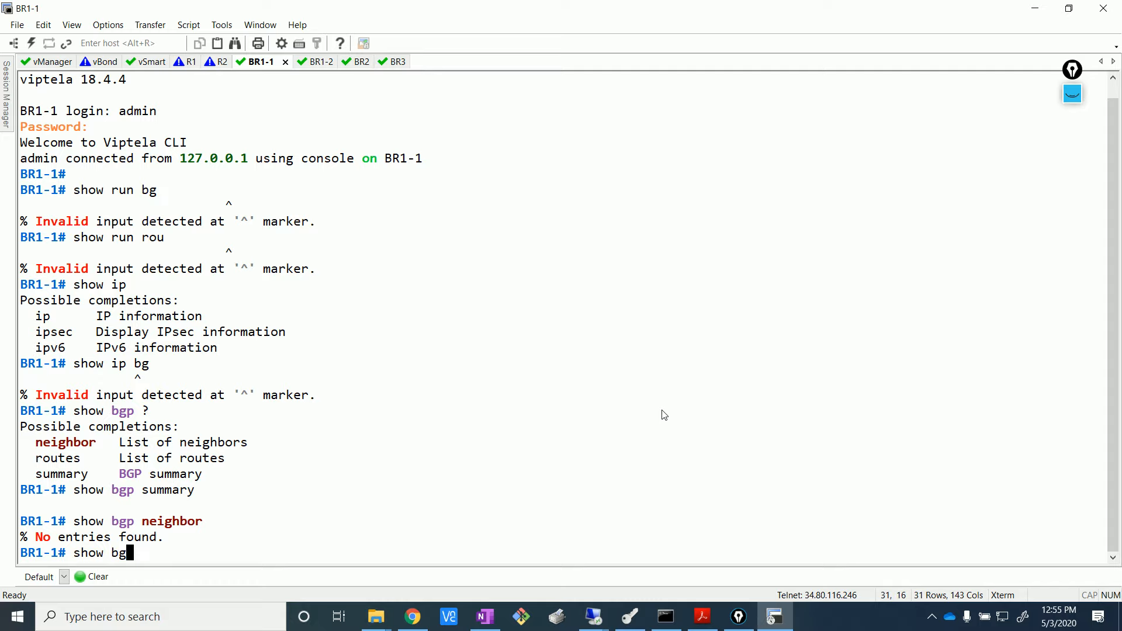
pyautogui.write('run')
pyautogui.press('Return')
# - Page through and review BR1-1's running configuration, then switch to the BR1-2 console
pyautogui.press('Return')
pyautogui.press('Return')
pyautogui.press('Return')
pyautogui.press('Return')
pyautogui.press('Return')
pyautogui.press('Return')
pyautogui.press('Return')
pyautogui.press('Return')
pyautogui.press('Return')
pyautogui.press('Return')
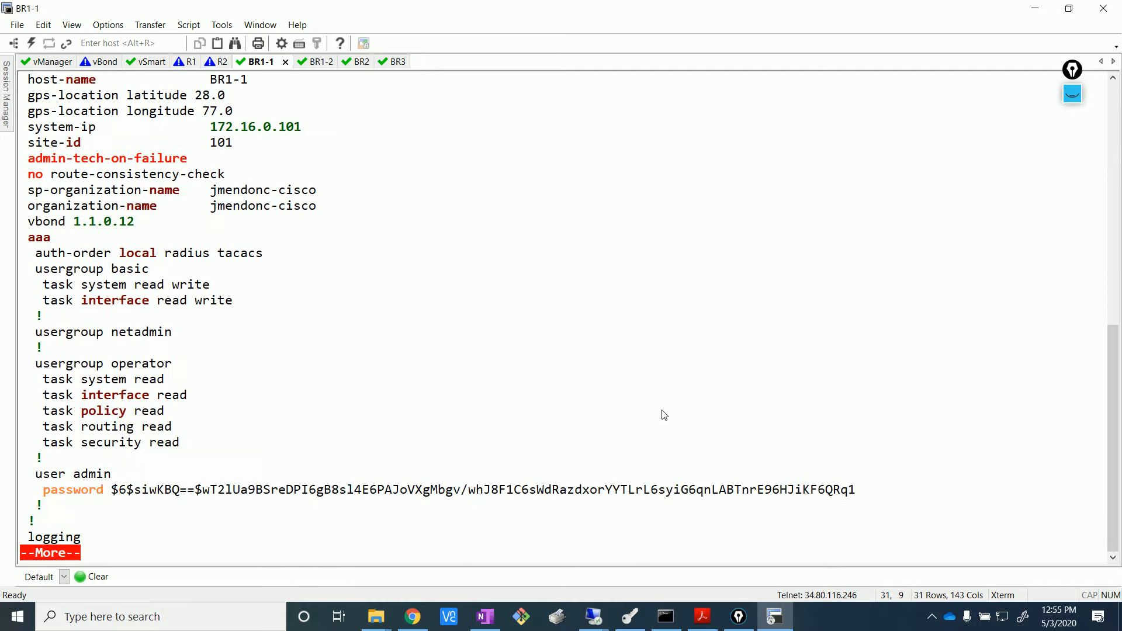
pyautogui.press('Return')
pyautogui.press('Return')
pyautogui.press('Return')
pyautogui.press('Return')
pyautogui.press('Return')
pyautogui.press('Return')
pyautogui.press('Return')
pyautogui.press('Return')
pyautogui.press('Return')
pyautogui.press('Return')
pyautogui.press('Return')
pyautogui.press('Return')
pyautogui.press('Return')
pyautogui.press('Return')
pyautogui.press('Return')
pyautogui.press('Return')
pyautogui.press('Return')
pyautogui.press('Return')
pyautogui.press('Return')
pyautogui.press('Return')
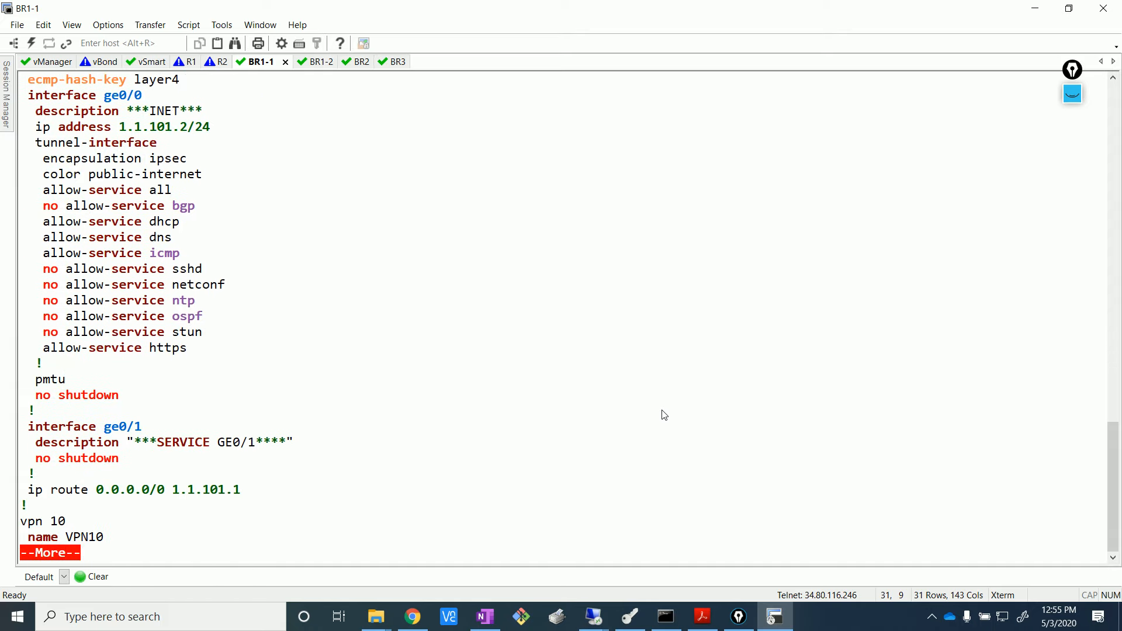
pyautogui.press('Return')
pyautogui.press('Return')
pyautogui.press('Return')
pyautogui.press('Return')
pyautogui.press('Return')
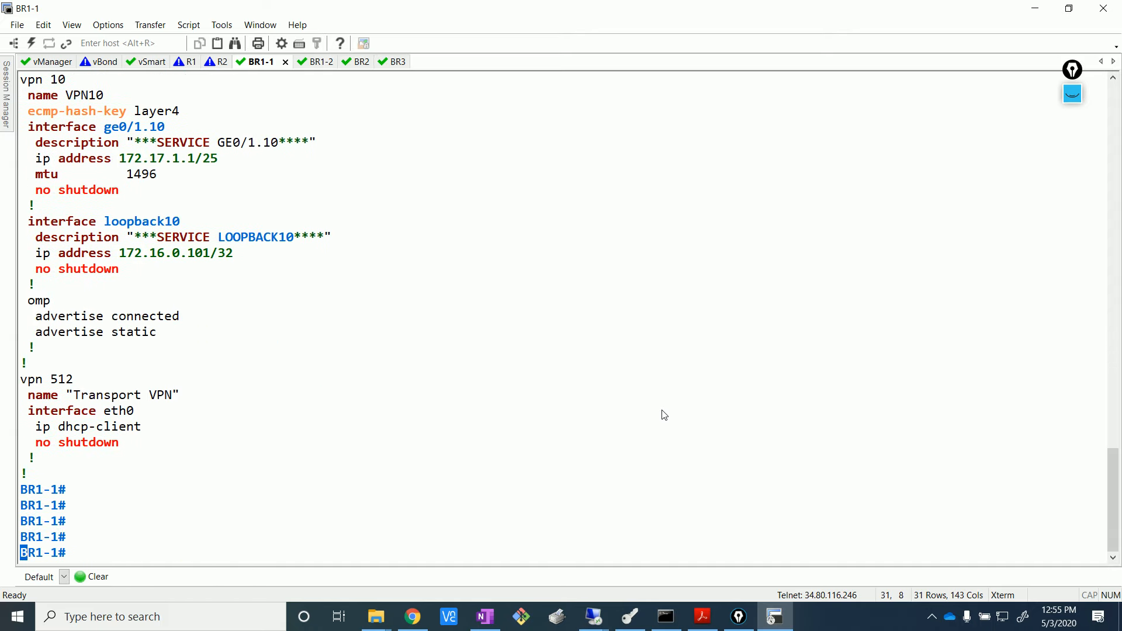
pyautogui.scroll(5, 195, 290)
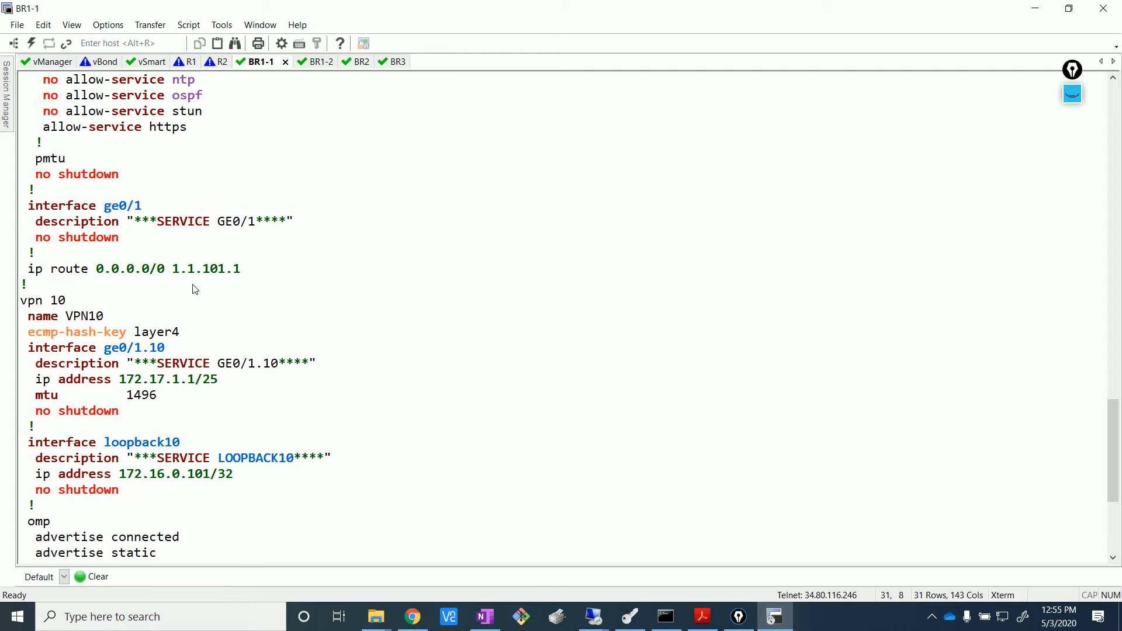
pyautogui.scroll(5, 195, 289)
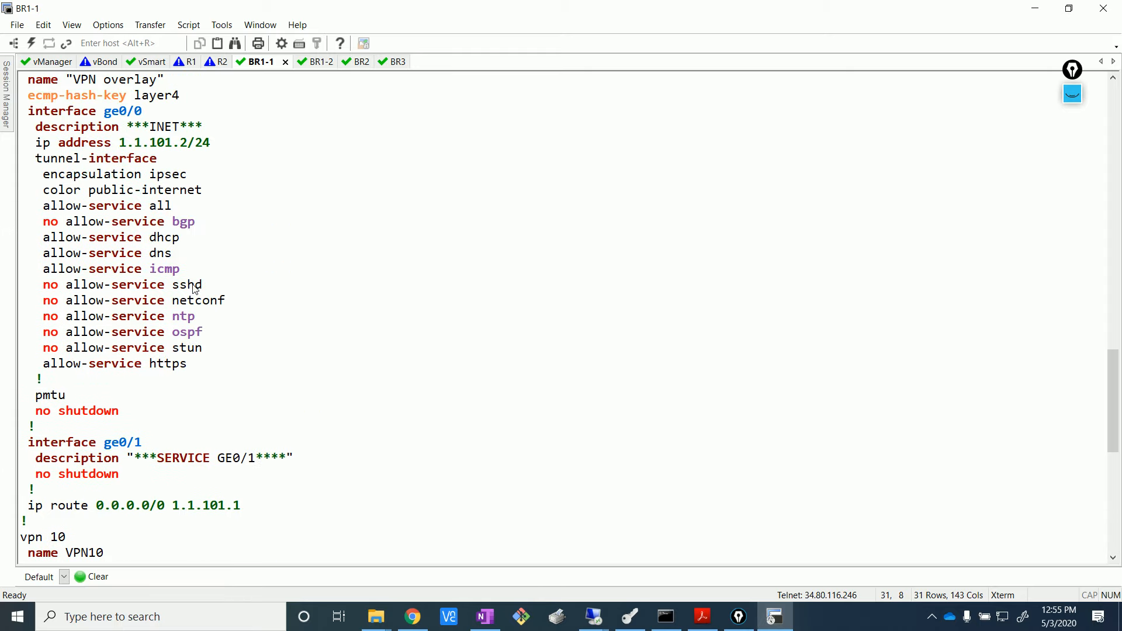
pyautogui.scroll(9, 195, 289)
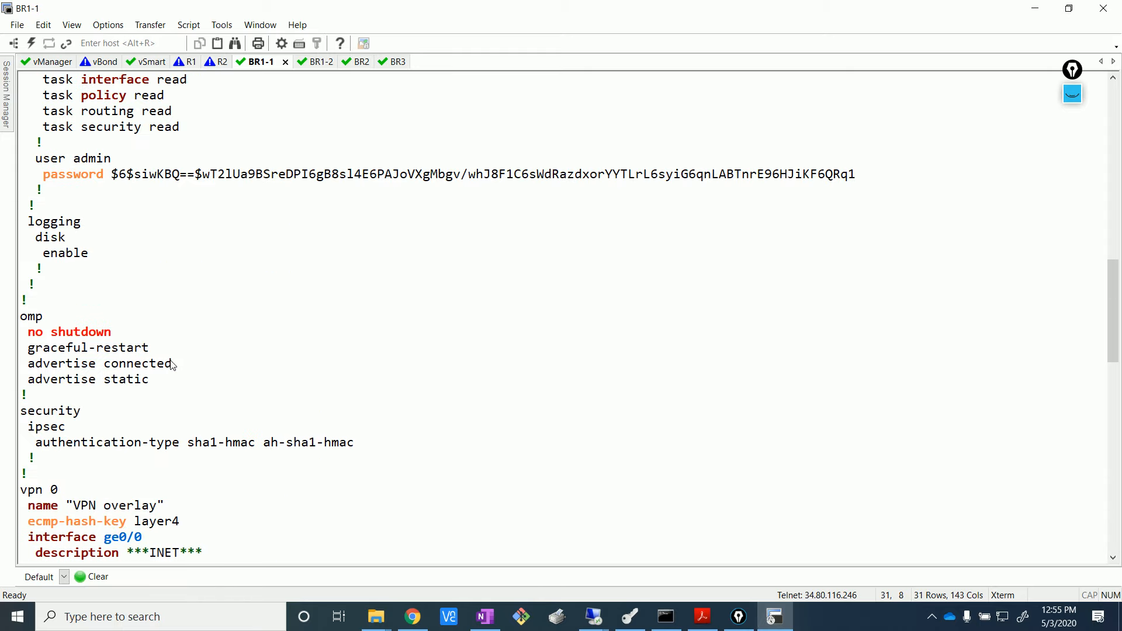
pyautogui.scroll(7, 173, 364)
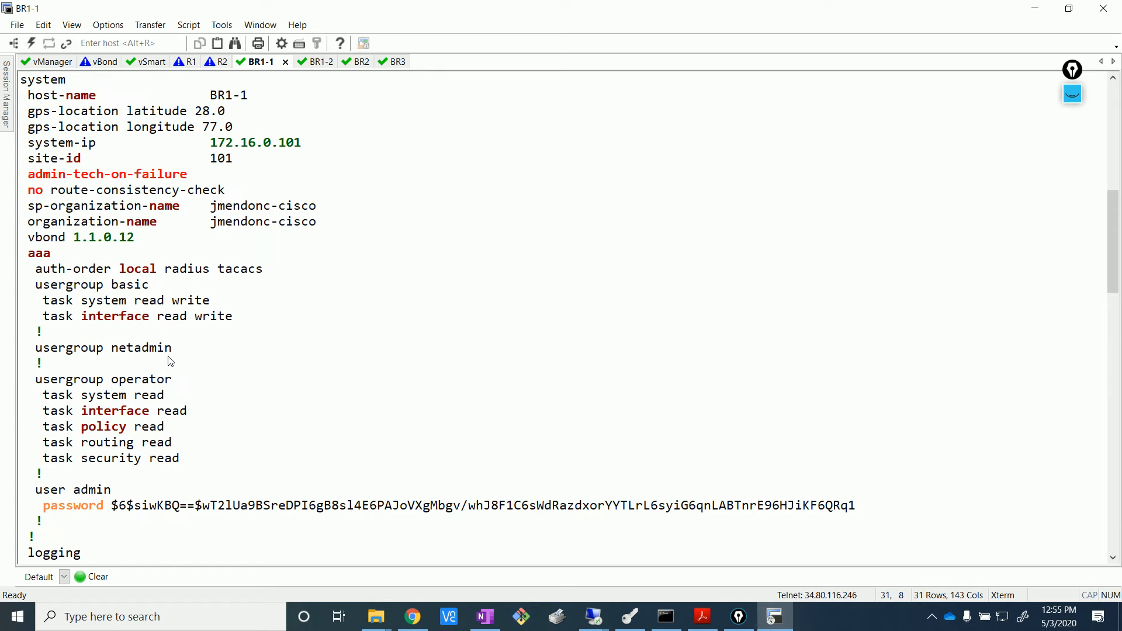
pyautogui.scroll(3, 171, 361)
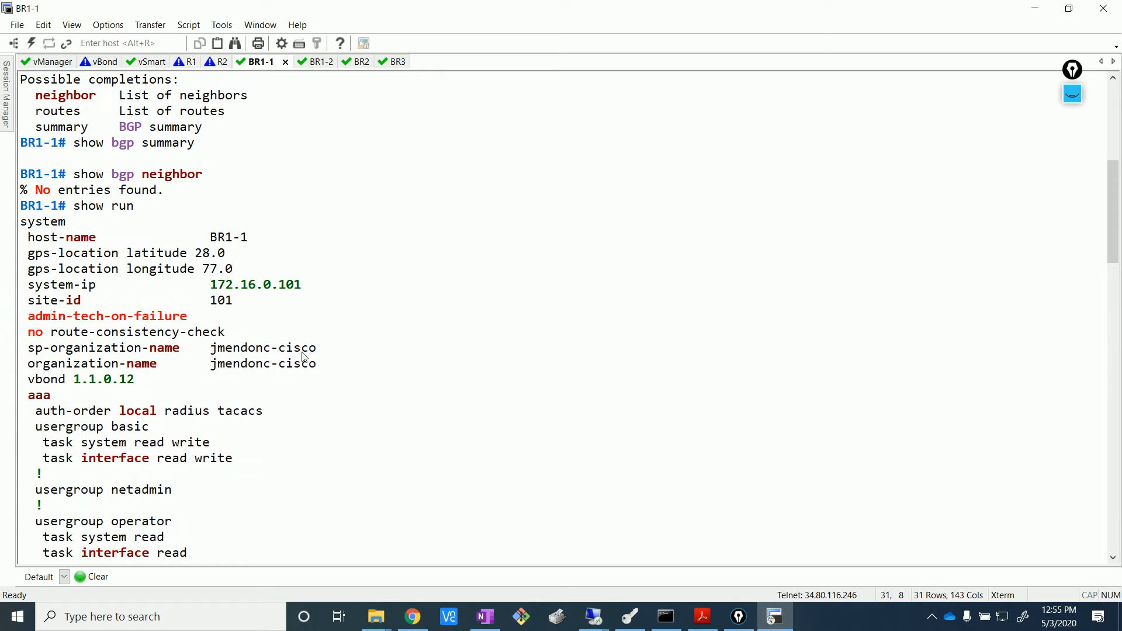
pyautogui.moveTo(412, 617)
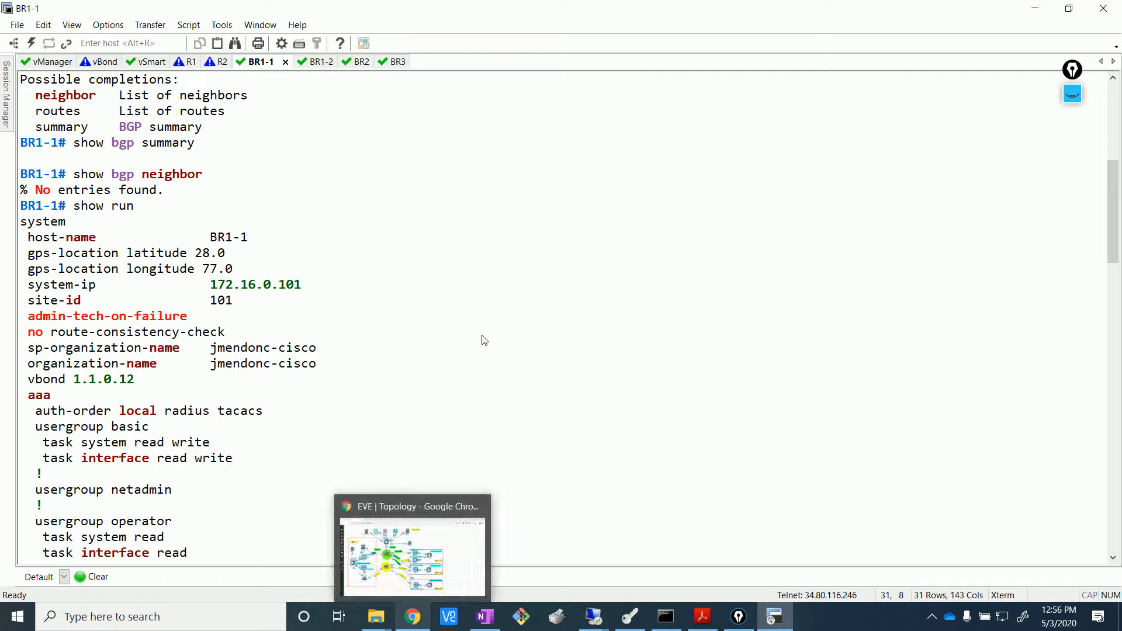
pyautogui.click(304, 61)
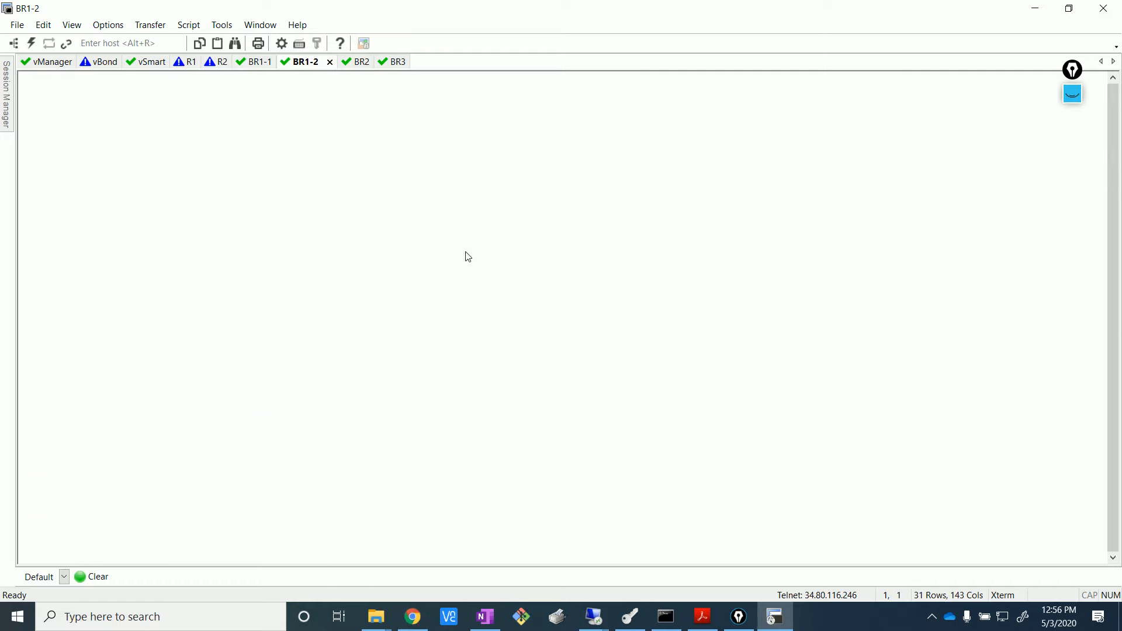
# - Log in to BR1-2 as admin and run show bgp summary, noting neighbor 10.0.101.1
pyautogui.press('Return')
pyautogui.write('admin')
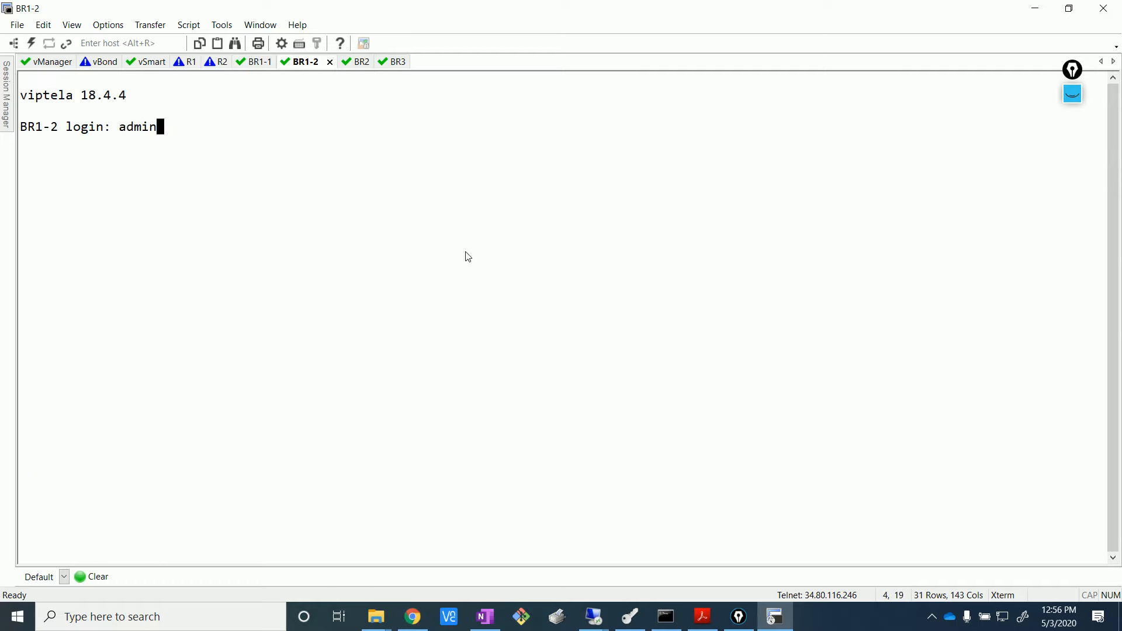
pyautogui.press('Return')
pyautogui.press('Return')
pyautogui.write('show ')
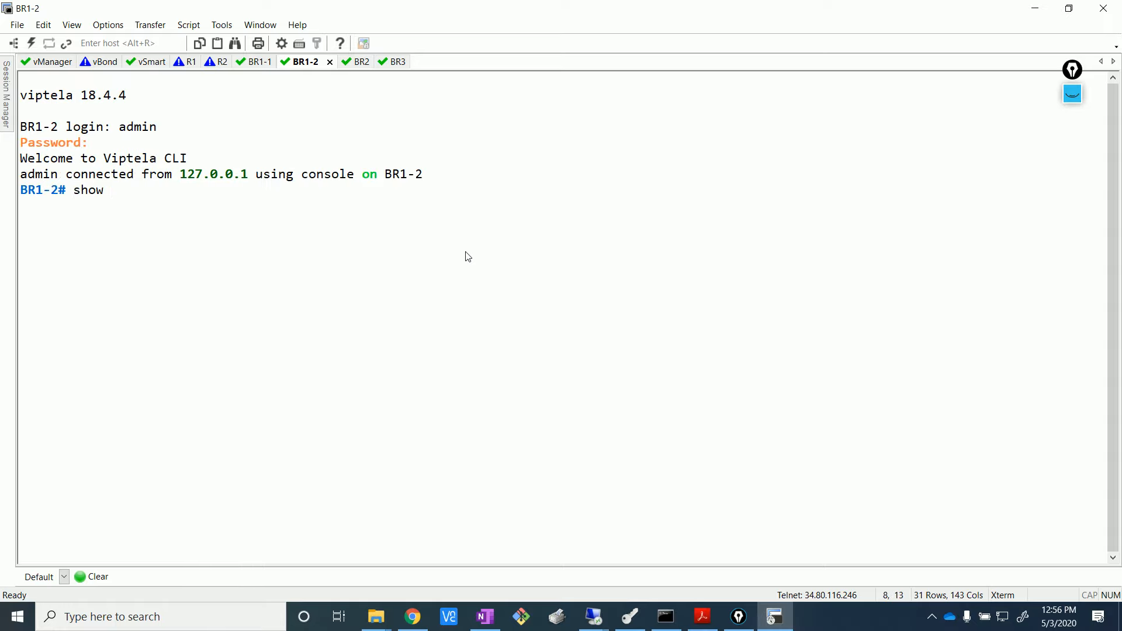
pyautogui.write('ip bg')
pyautogui.press('Return')
pyautogui.press('BackSpace')
pyautogui.press('BackSpace')
pyautogui.press('BackSpace')
pyautogui.press('BackSpace')
pyautogui.press('BackSpace')
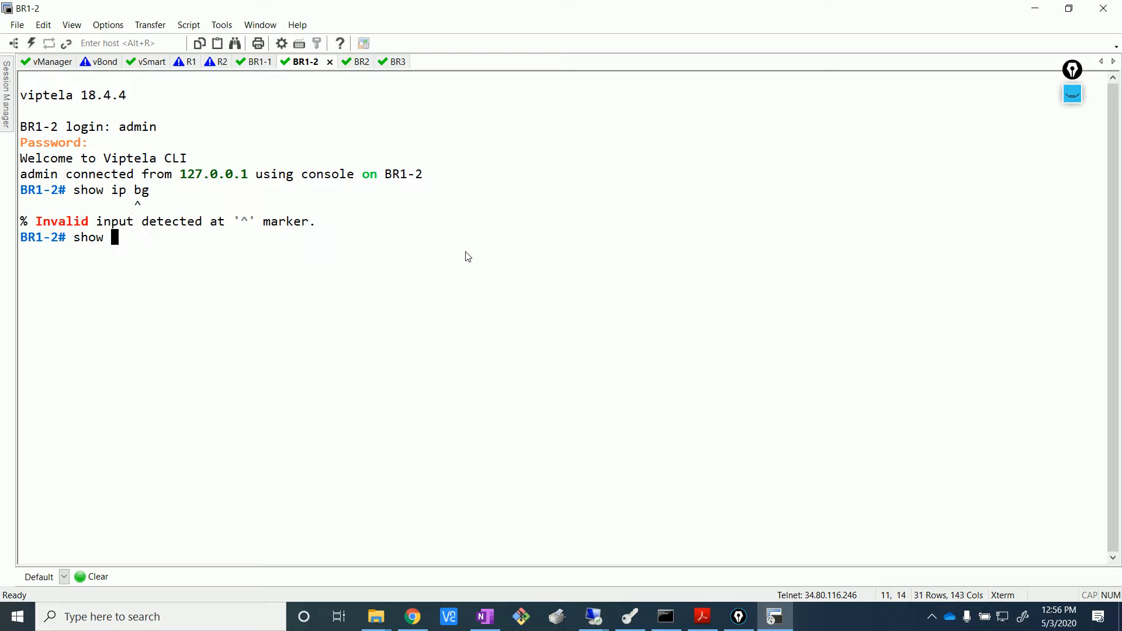
pyautogui.write('bgp summary')
pyautogui.press('Return')
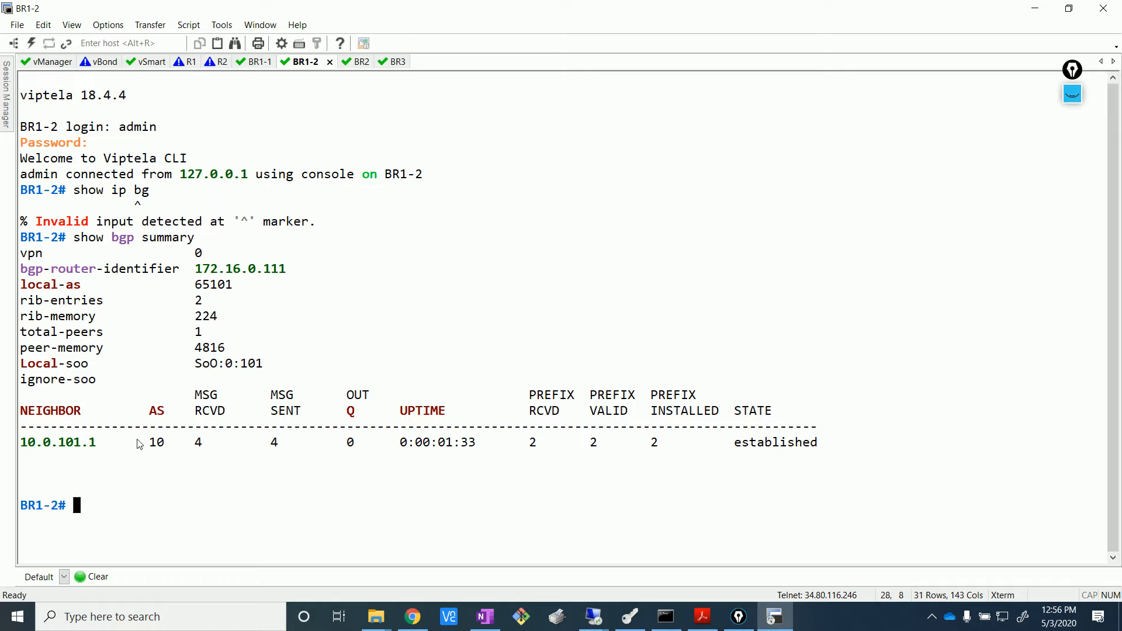
pyautogui.moveTo(104, 449); pyautogui.dragTo(24, 450)
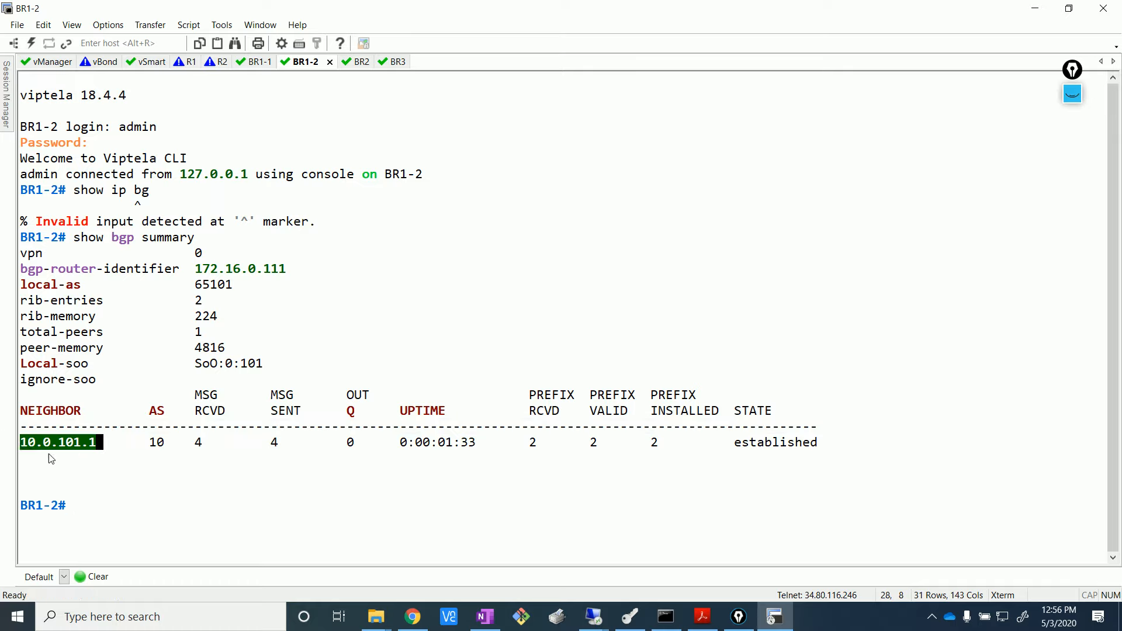
pyautogui.click(79, 466)
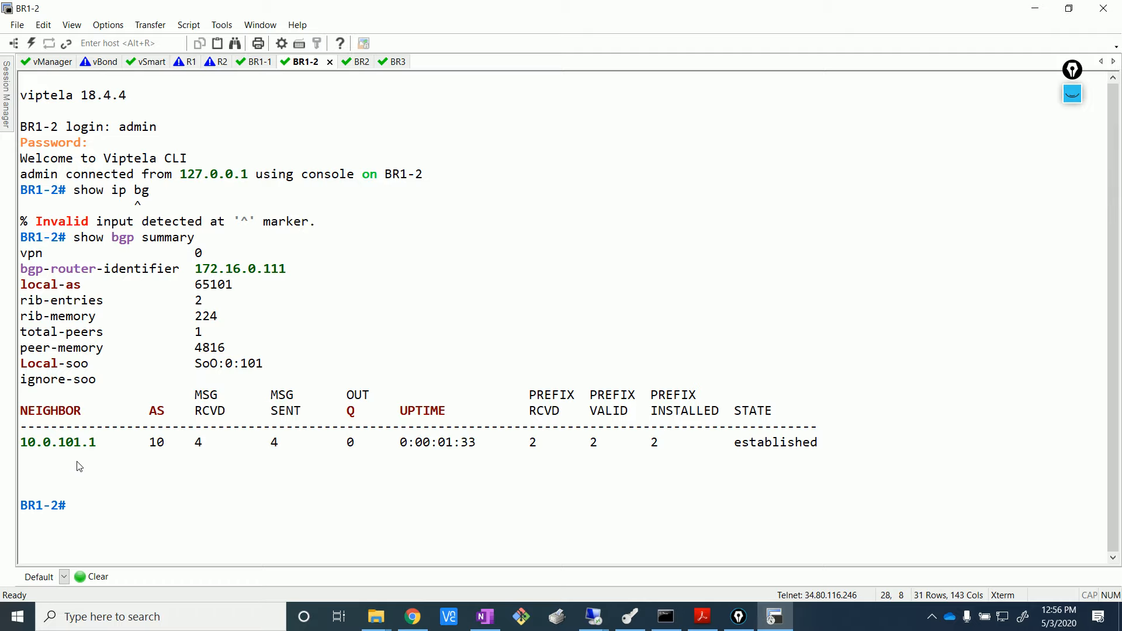
# - Run show bgp neighbor and show bgp routes on BR1-2
pyautogui.write('show bgp neighbor')
pyautogui.press('Return')
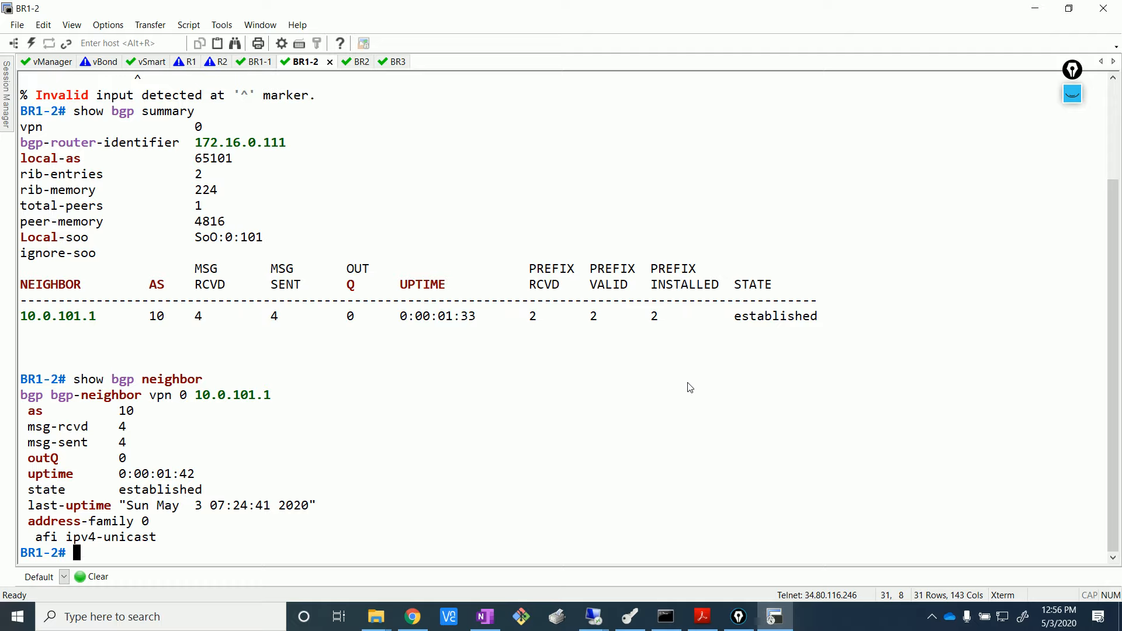
pyautogui.write('show bgp routes')
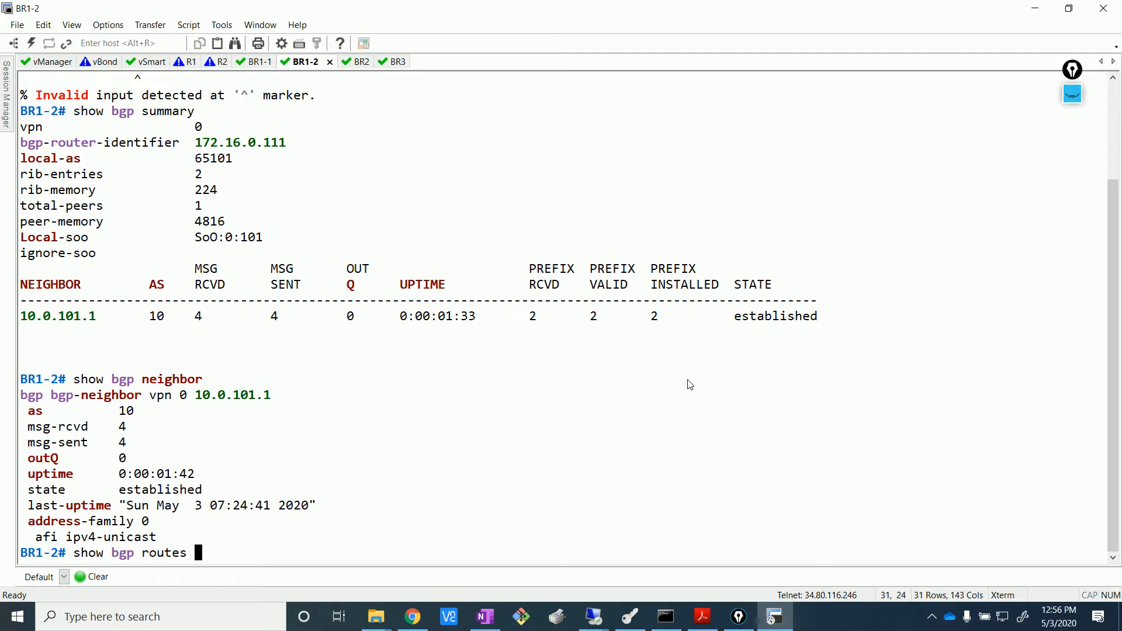
pyautogui.press('Return')
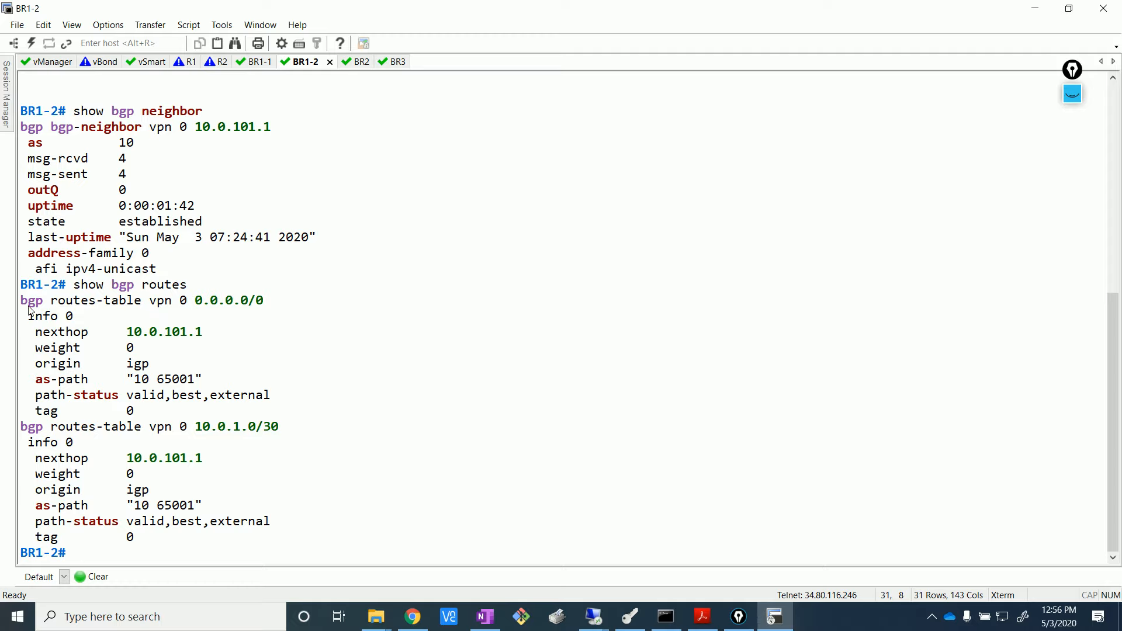
# - Highlight the learned routes 0.0.0.0/0 and 10.0.1.0/30 via next hop 10.0.101.1
pyautogui.moveTo(29, 308); pyautogui.dragTo(266, 303)
pyautogui.moveTo(283, 433); pyautogui.dragTo(15, 433)
pyautogui.click(278, 408)
pyautogui.moveTo(21, 309); pyautogui.dragTo(264, 303)
pyautogui.click(283, 343)
pyautogui.moveTo(182, 306); pyautogui.dragTo(270, 304)
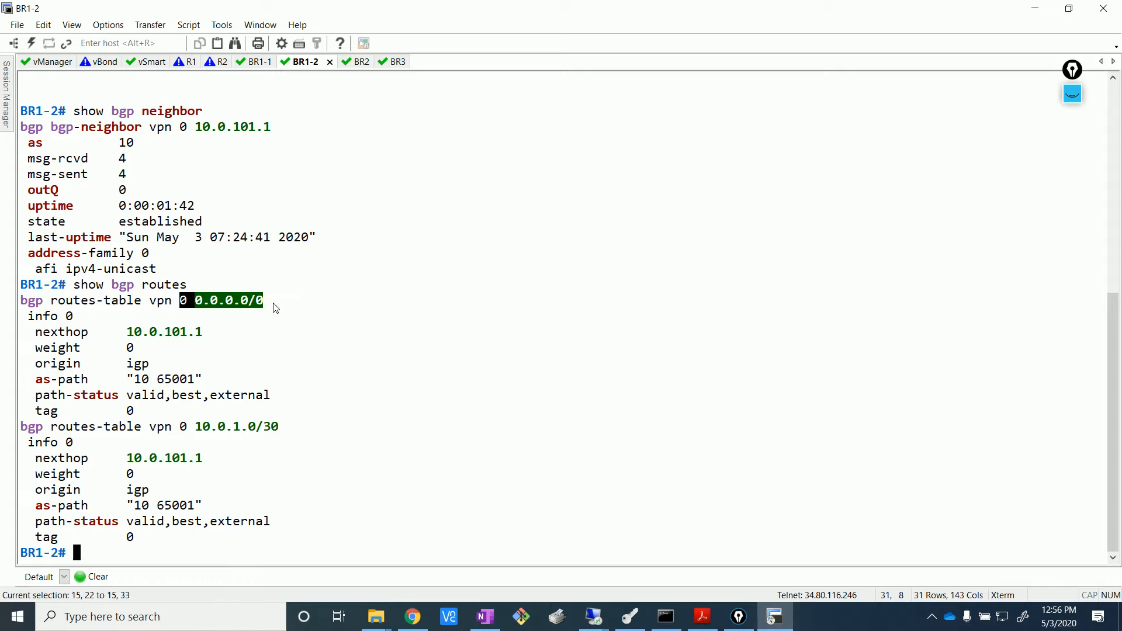
pyautogui.click(254, 356)
pyautogui.moveTo(127, 332); pyautogui.dragTo(203, 332)
pyautogui.click(269, 388)
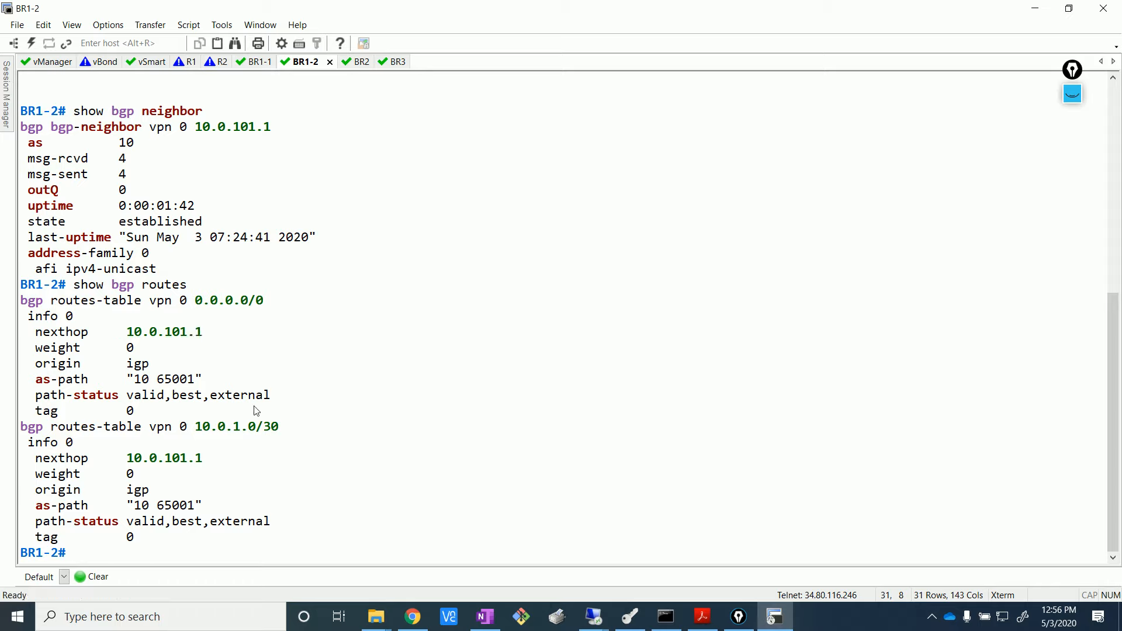
pyautogui.moveTo(195, 428); pyautogui.dragTo(280, 428)
pyautogui.click(395, 462)
pyautogui.moveTo(189, 428); pyautogui.dragTo(301, 426)
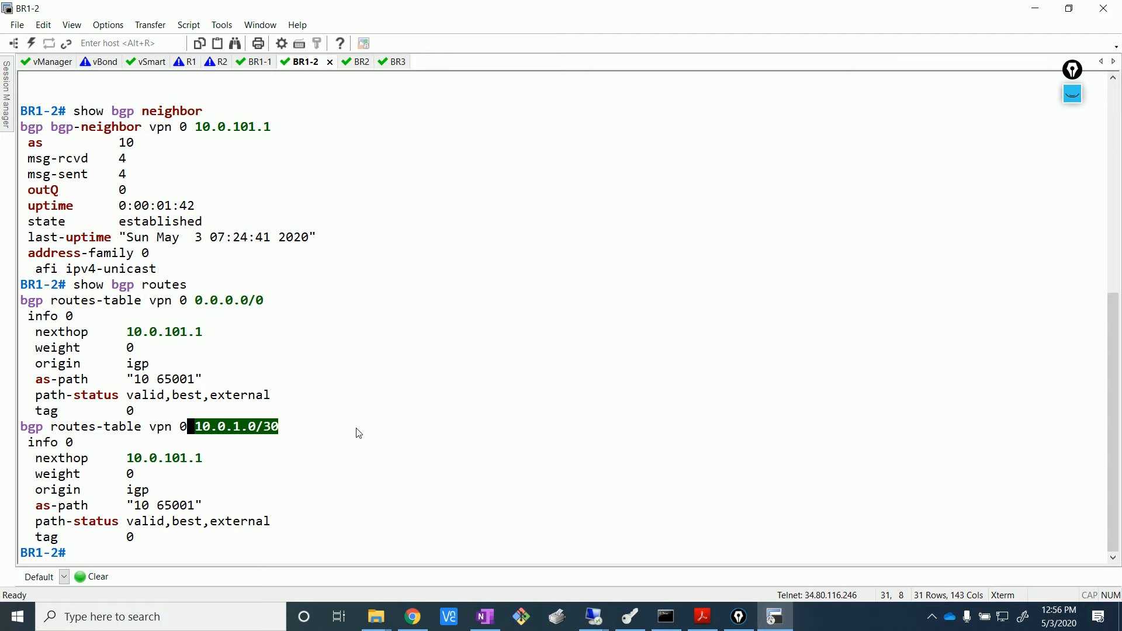
pyautogui.click(422, 451)
pyautogui.click(413, 616)
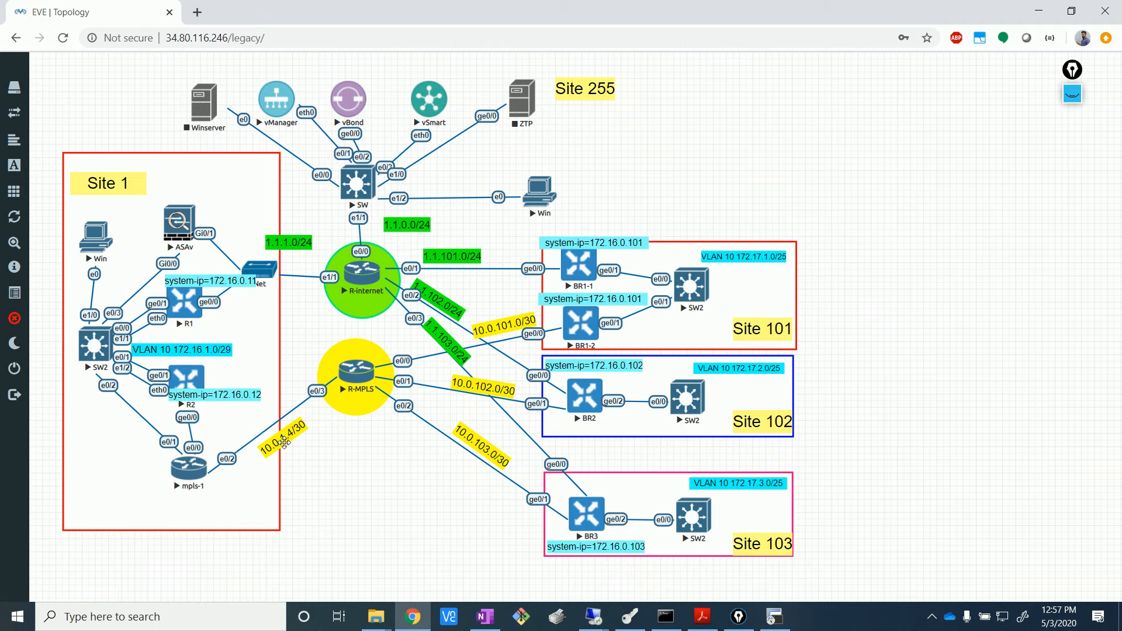
# - Unlock the lab and move the subnet label behind other objects, near R2 and mpls-1
pyautogui.click(23, 319)
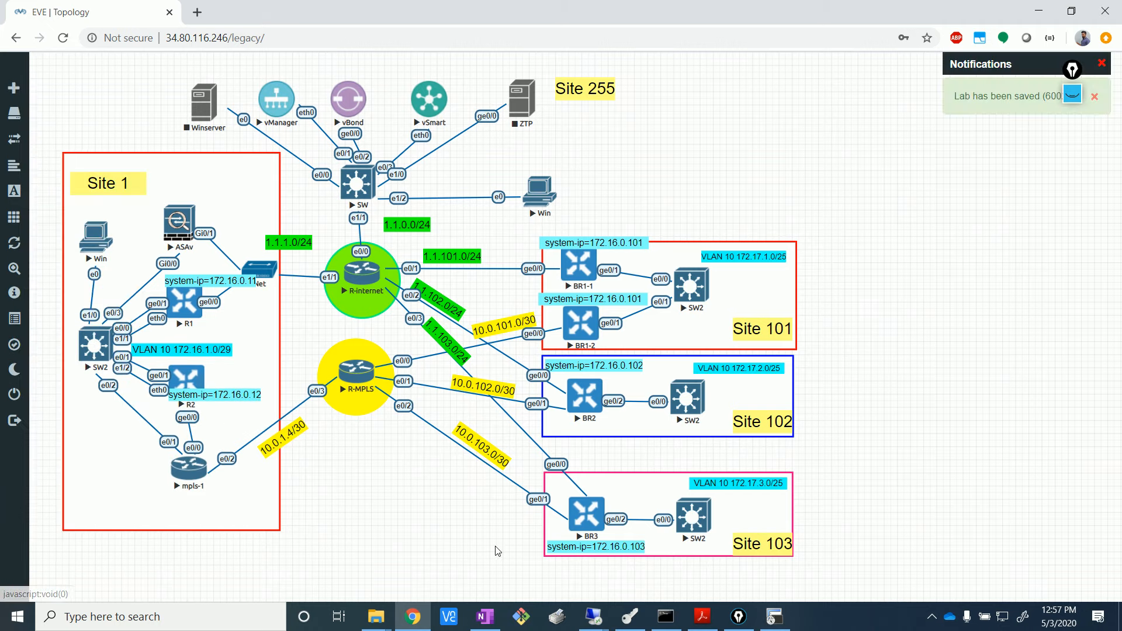
pyautogui.rightClick(282, 440)
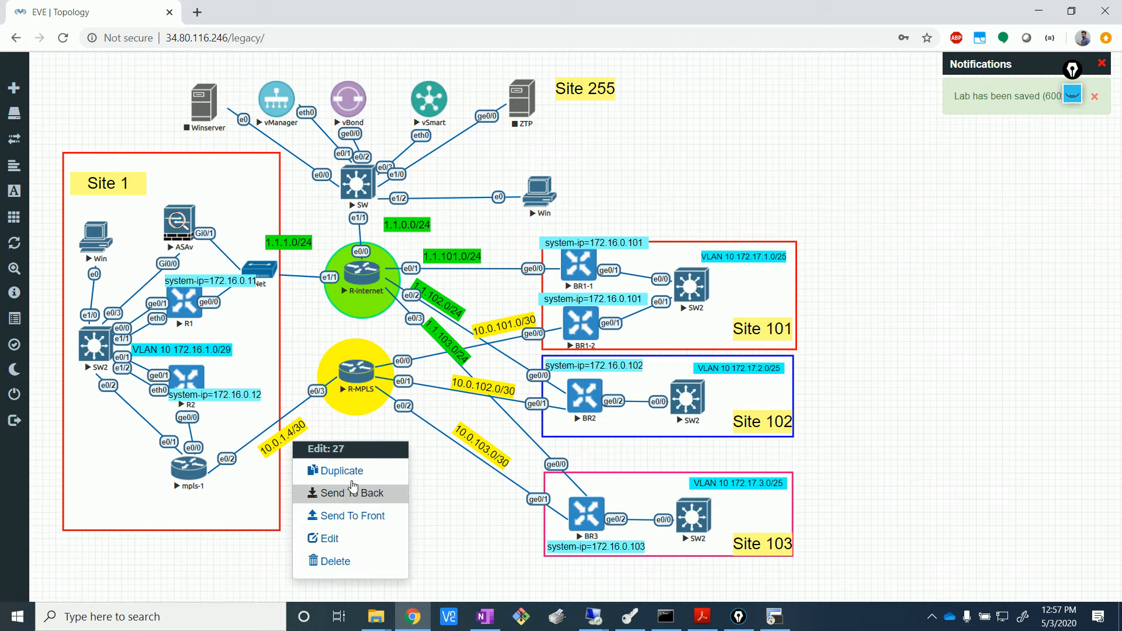
pyautogui.click(336, 499)
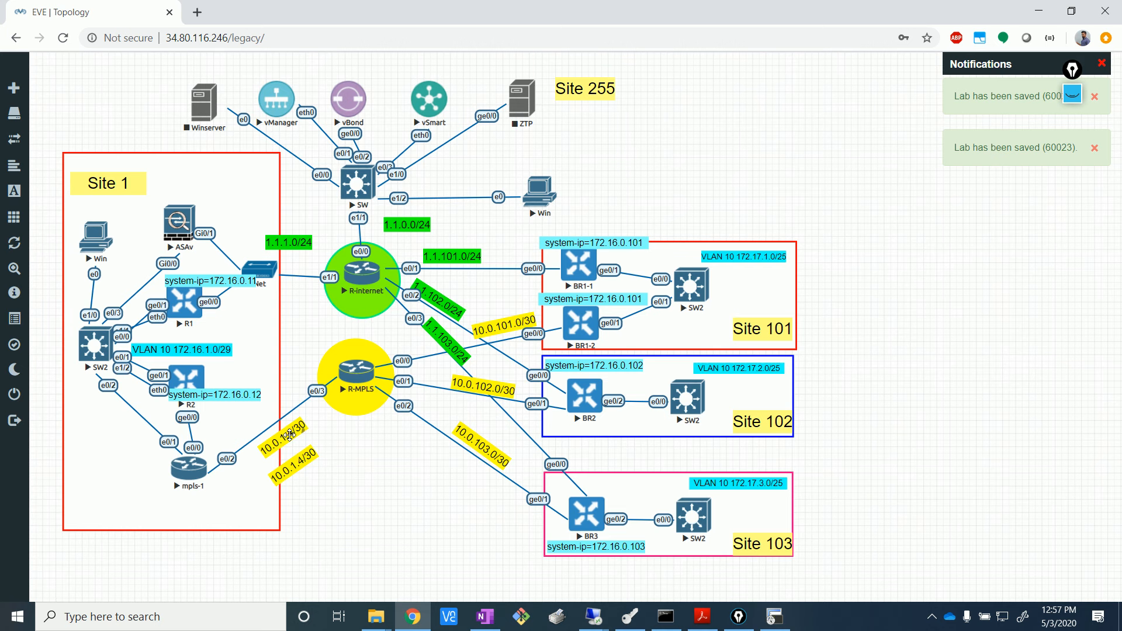
pyautogui.moveTo(289, 436); pyautogui.dragTo(357, 506)
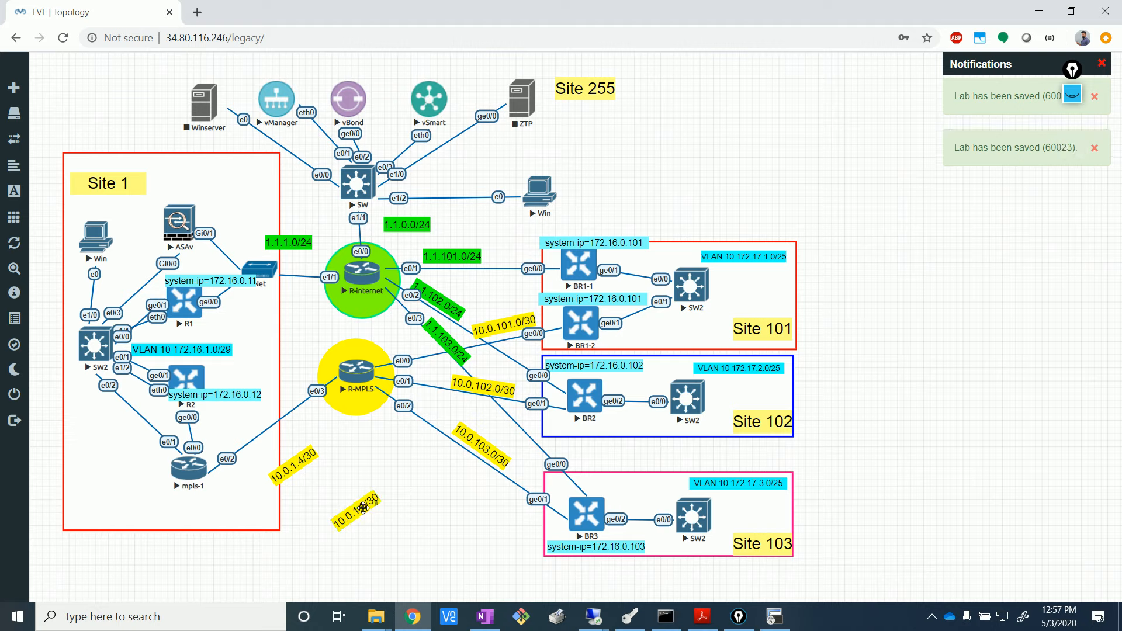
pyautogui.moveTo(363, 507); pyautogui.dragTo(219, 423)
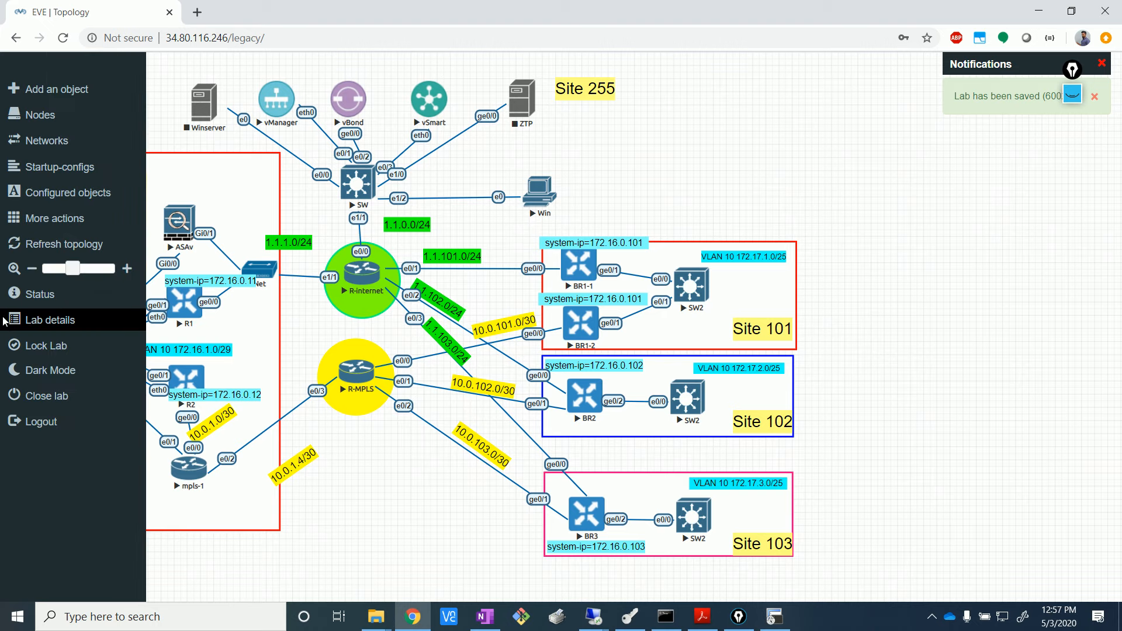
# - Nudge SW2 slightly upward, lock the lab, and briefly select R2 and mpls-1
pyautogui.moveTo(93, 345); pyautogui.dragTo(94, 341)
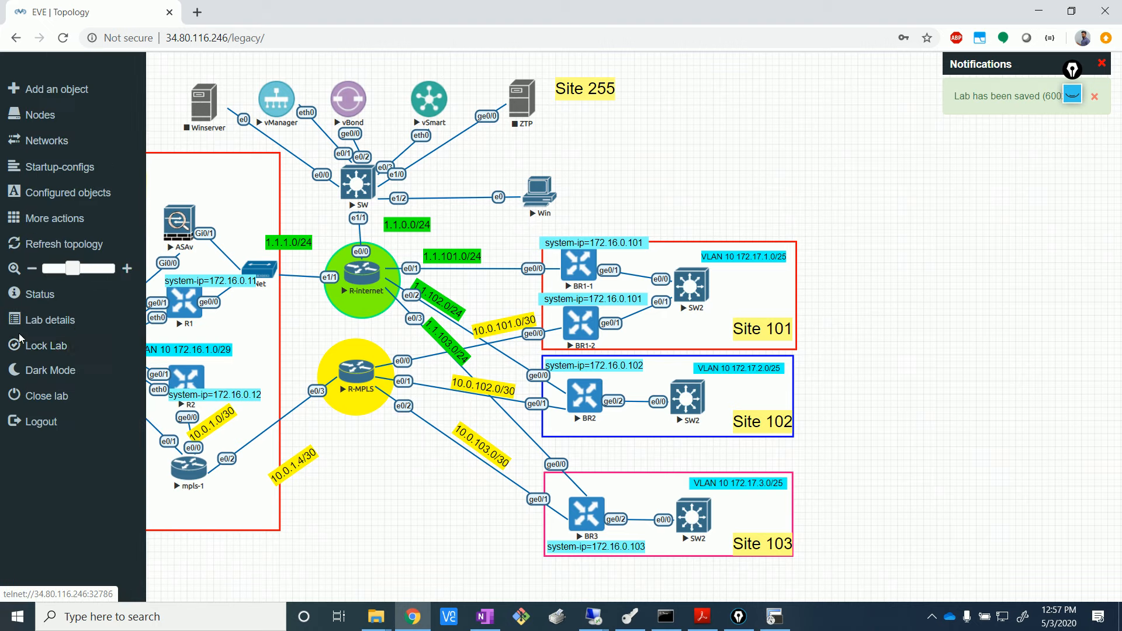
pyautogui.click(53, 344)
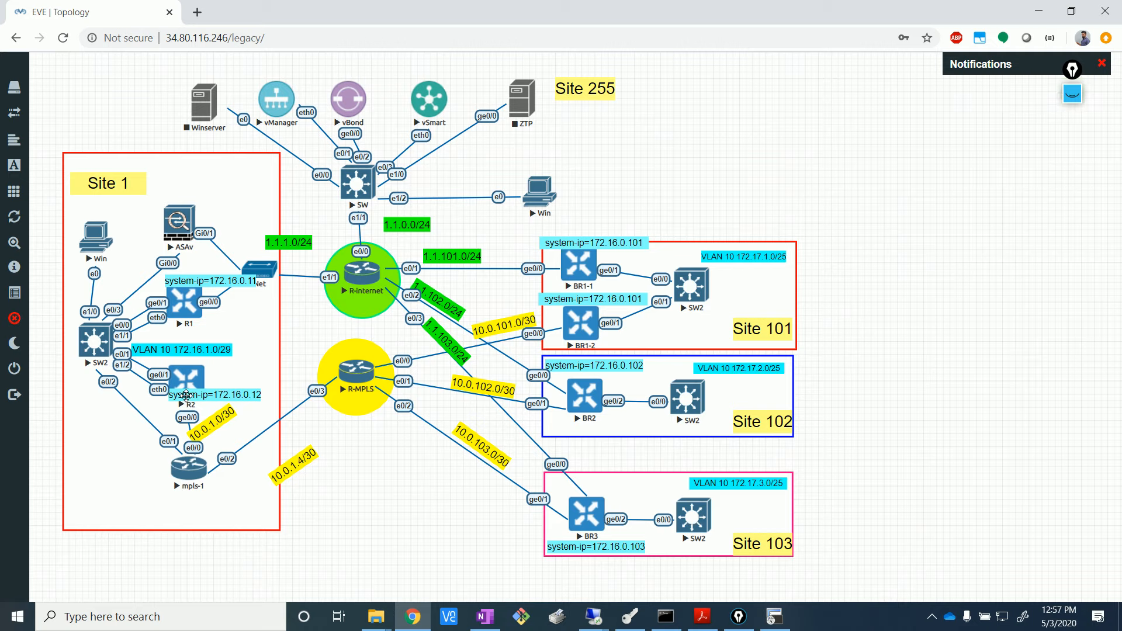
pyautogui.keyDown('ctrl'); pyautogui.click(186, 379); pyautogui.keyUp('ctrl')
pyautogui.keyDown('ctrl'); pyautogui.click(190, 467); pyautogui.keyUp('ctrl')
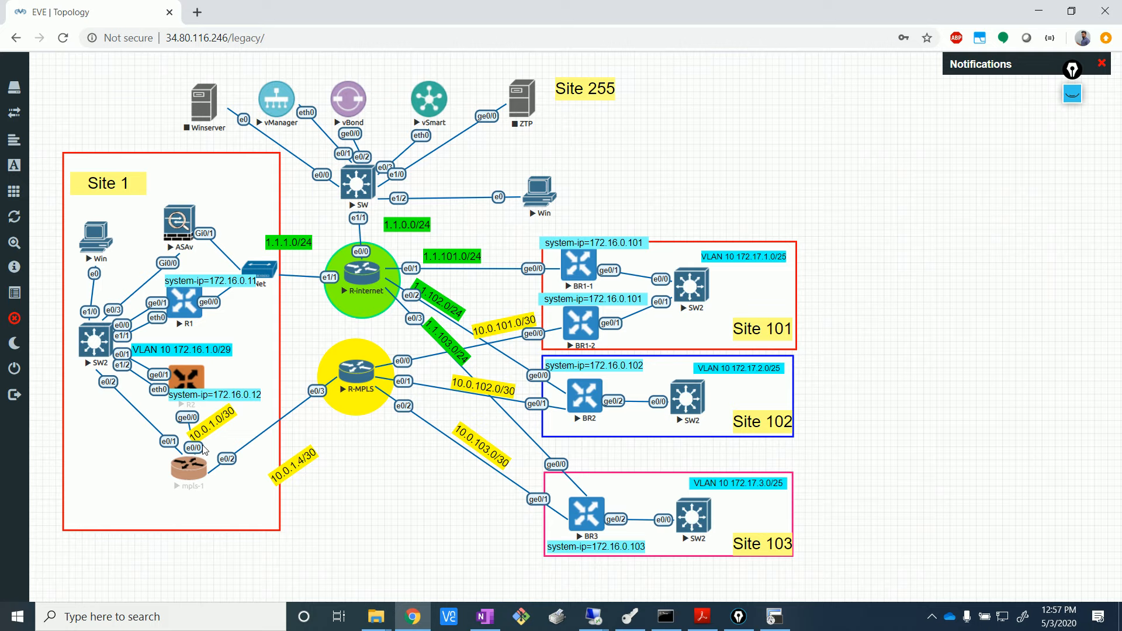
pyautogui.click(204, 449)
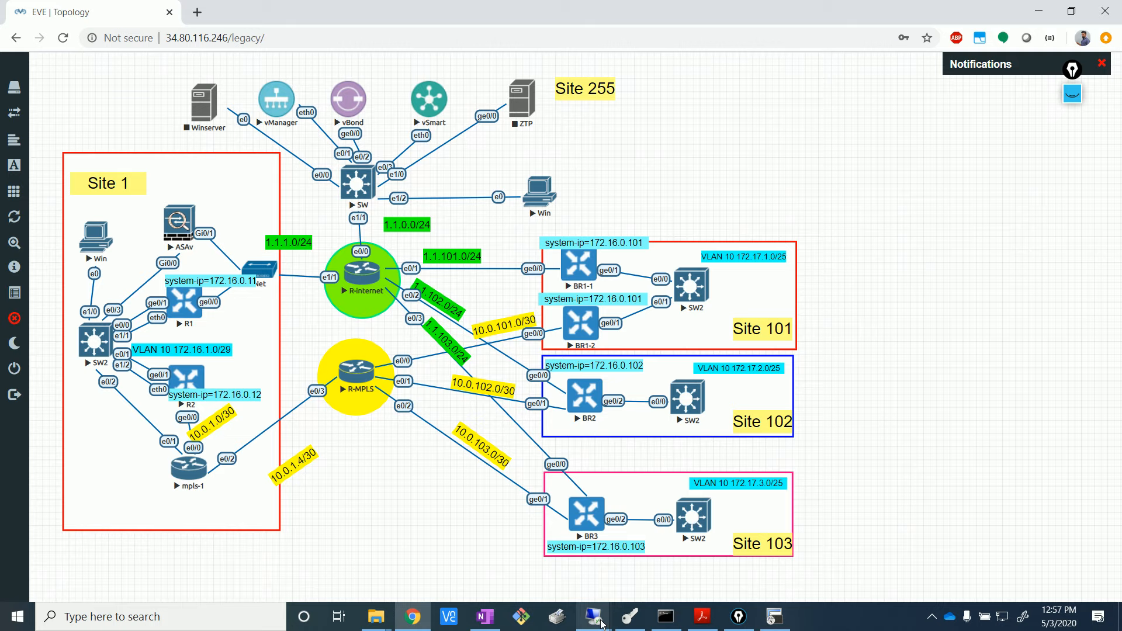
# - Go to the Configuration > Templates page in the remote vManage session
pyautogui.moveTo(593, 616)
pyautogui.click(533, 560)
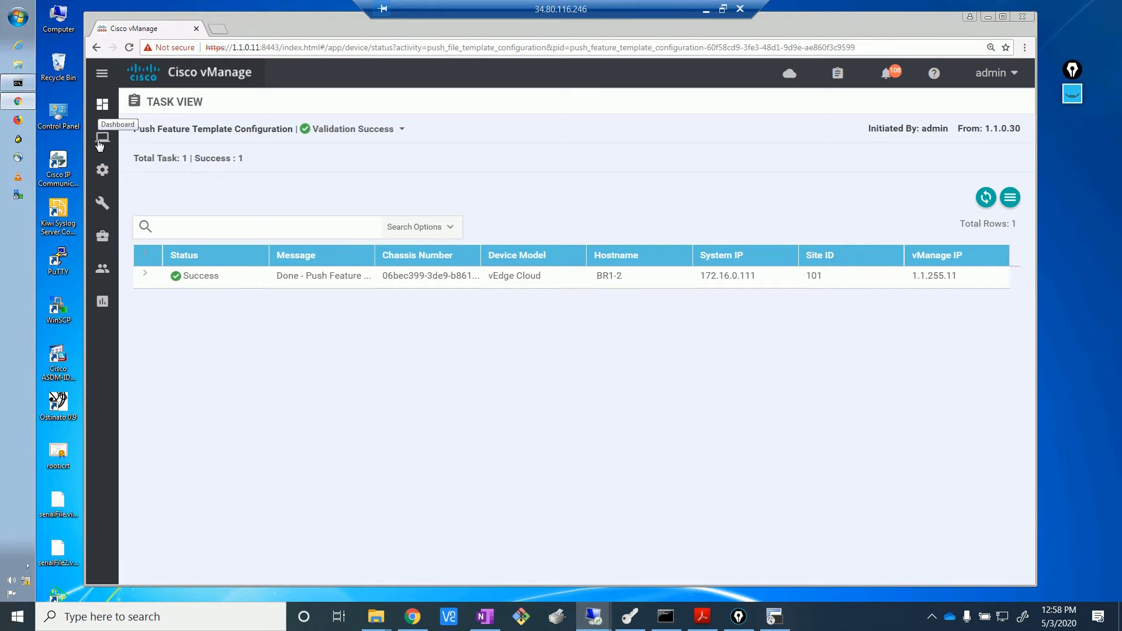
pyautogui.moveTo(95, 171)
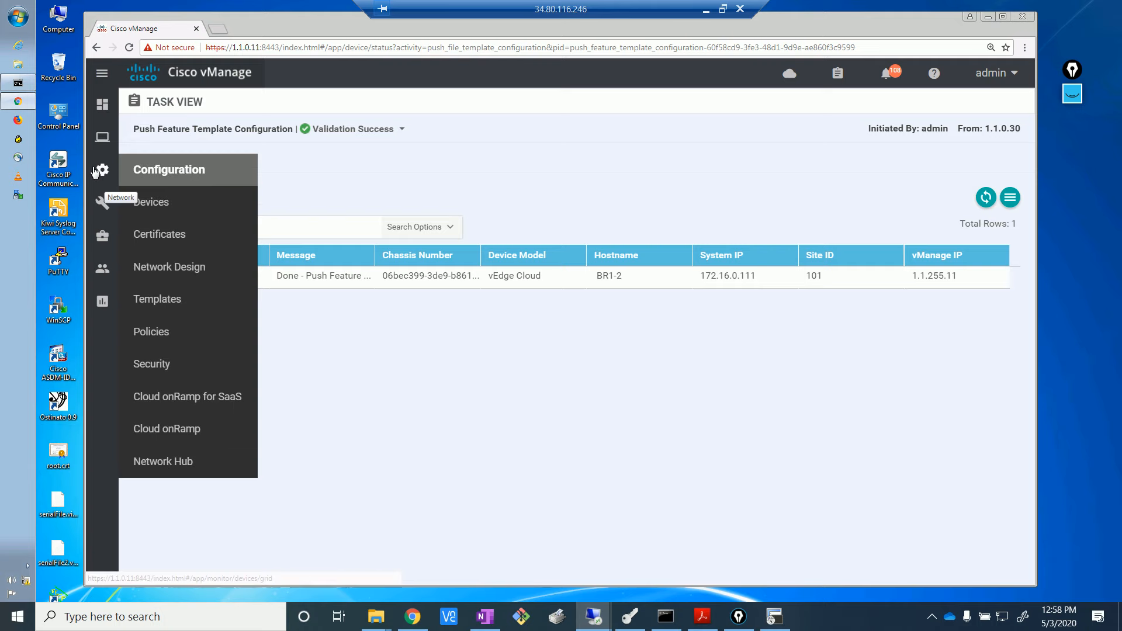
pyautogui.click(171, 299)
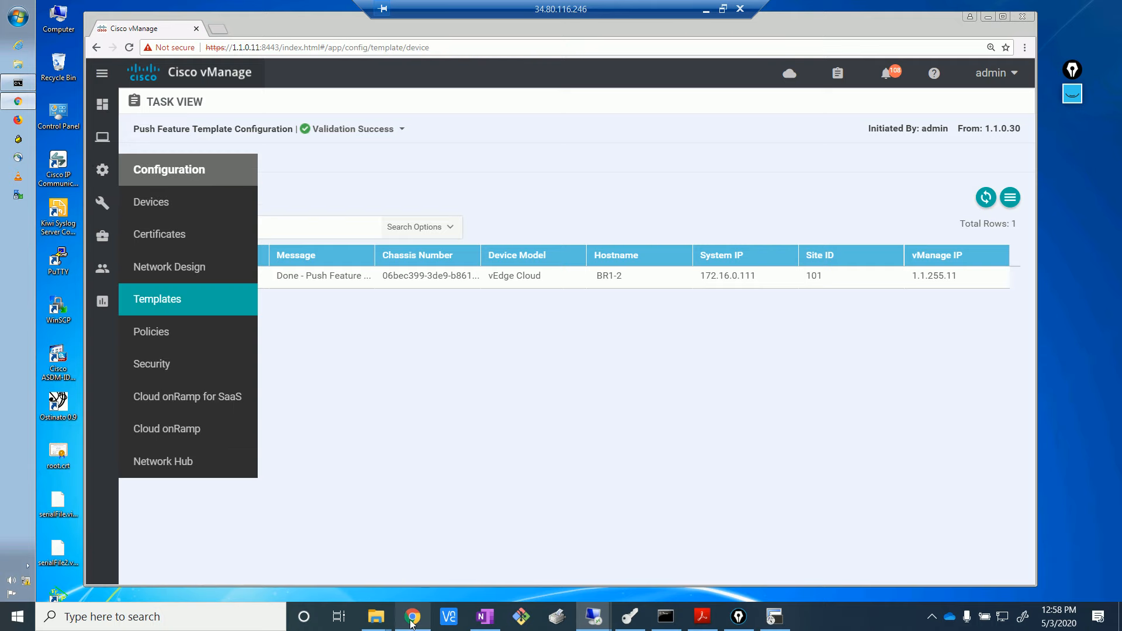
pyautogui.moveTo(413, 617)
pyautogui.click(414, 558)
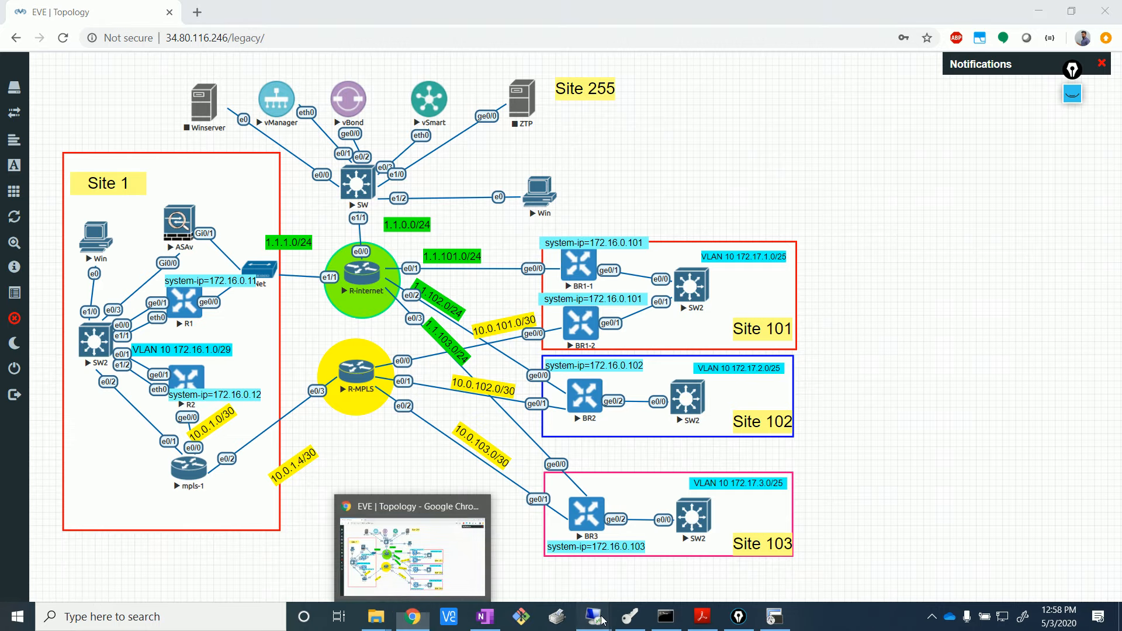
pyautogui.moveTo(593, 617)
pyautogui.click(649, 552)
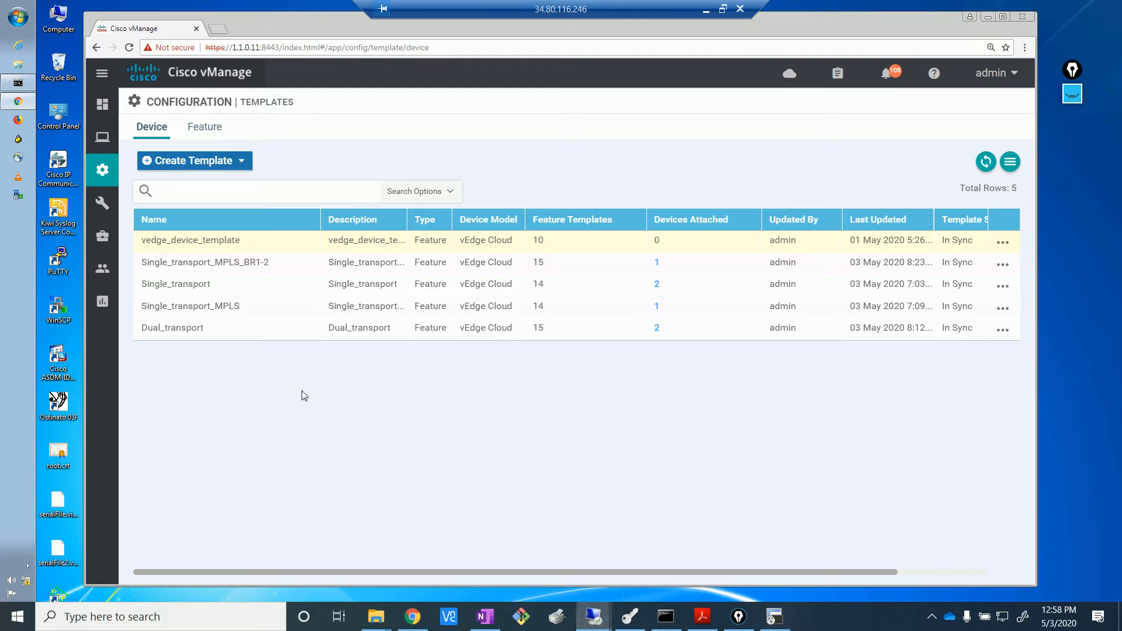
# - Edit Dual_transport to add vedge_MPLS_BGP as its VPN 0 BGP template and update it
pyautogui.moveTo(198, 332); pyautogui.dragTo(142, 333)
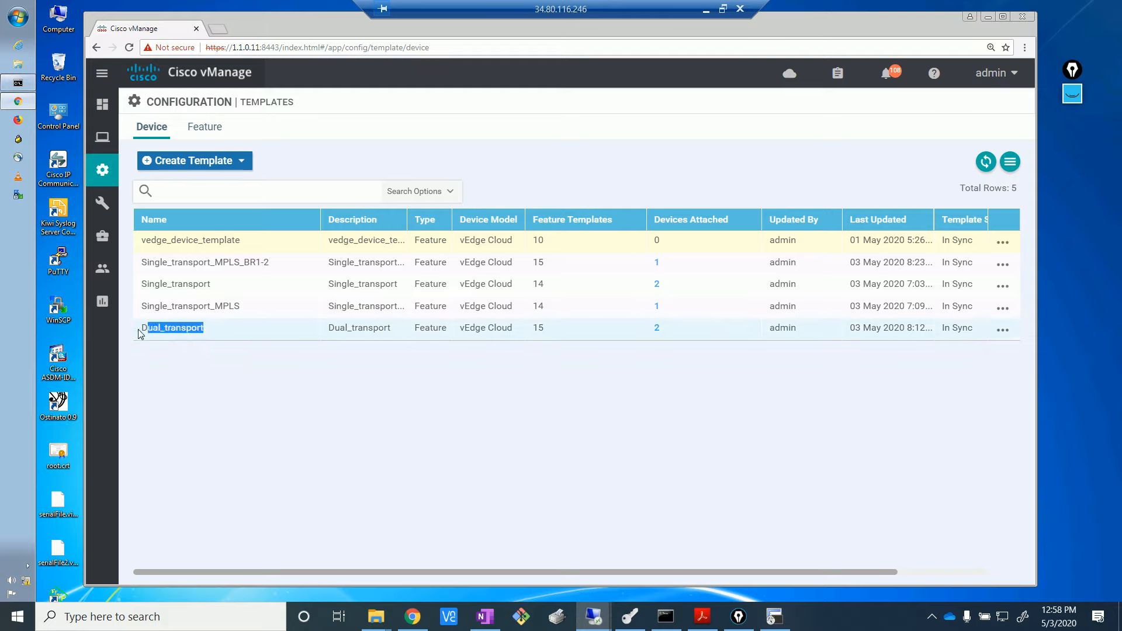
pyautogui.click(1003, 329)
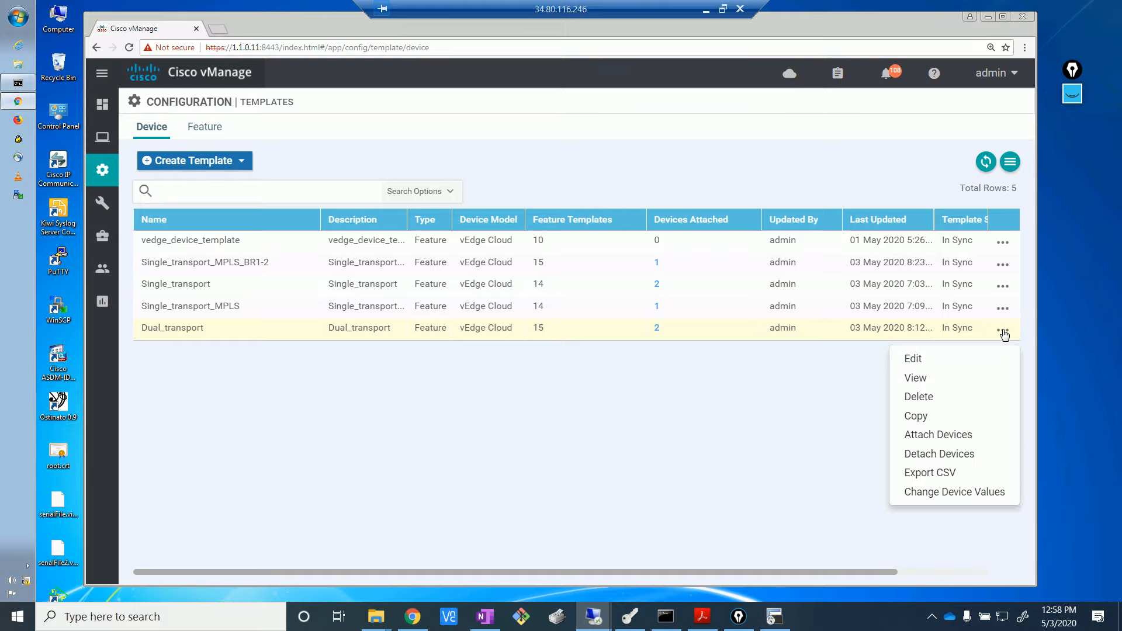
pyautogui.click(933, 361)
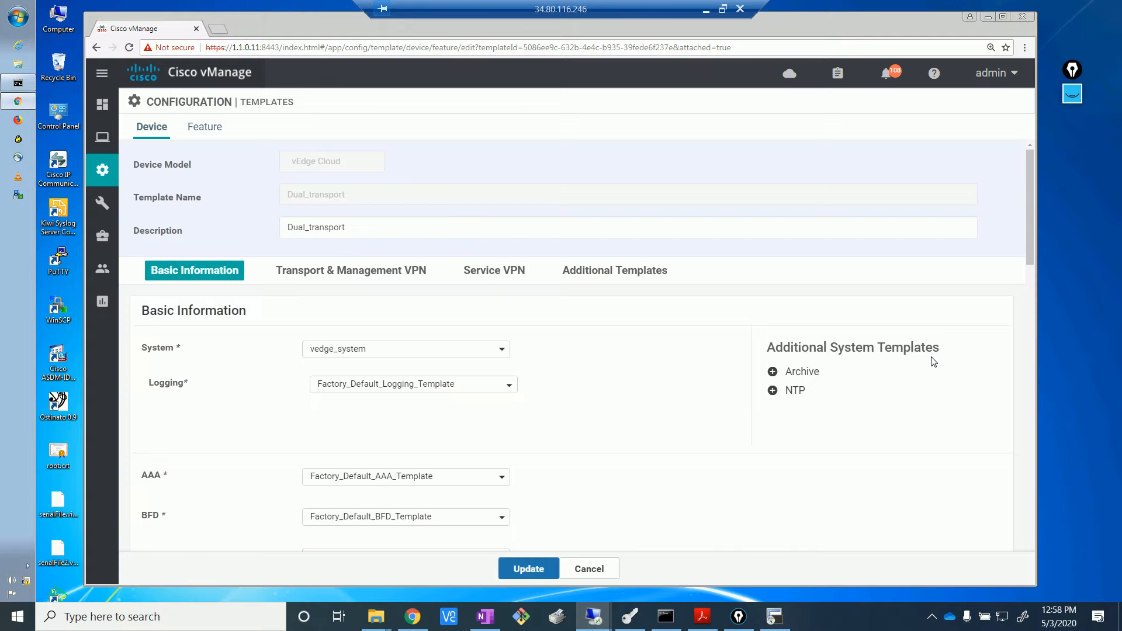
pyautogui.moveTo(1031, 271); pyautogui.dragTo(1032, 365)
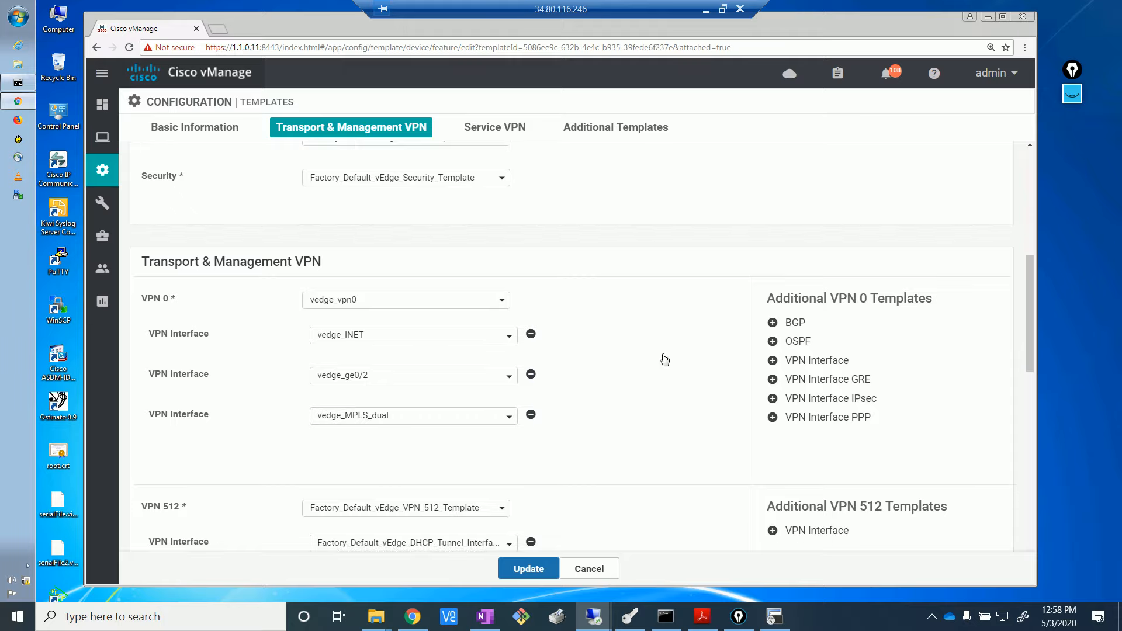
pyautogui.click(795, 324)
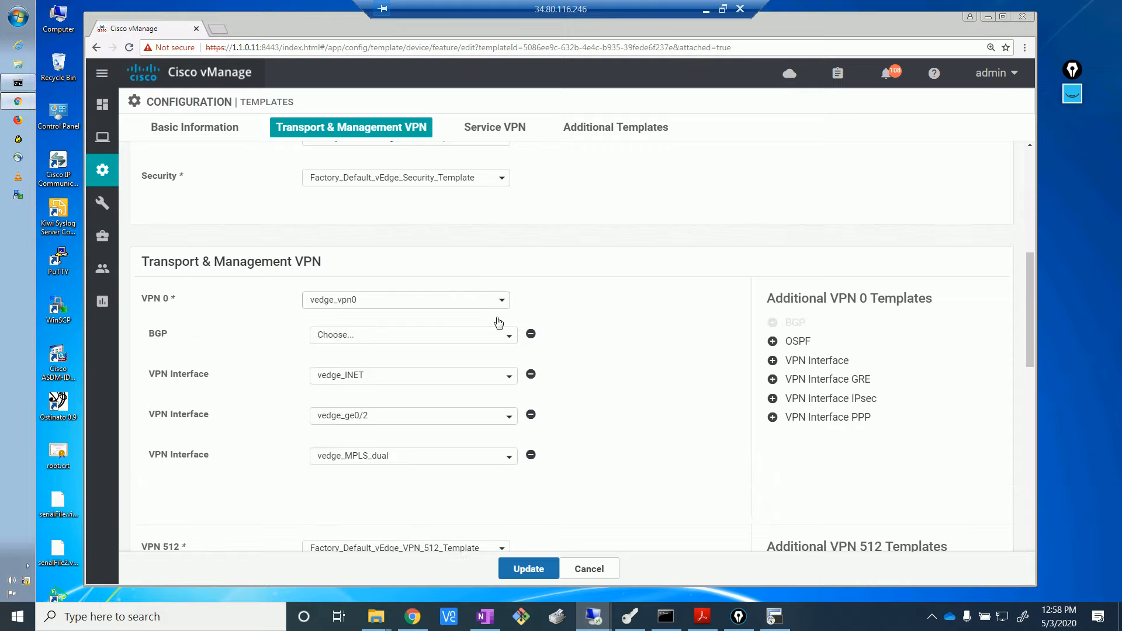
pyautogui.click(512, 339)
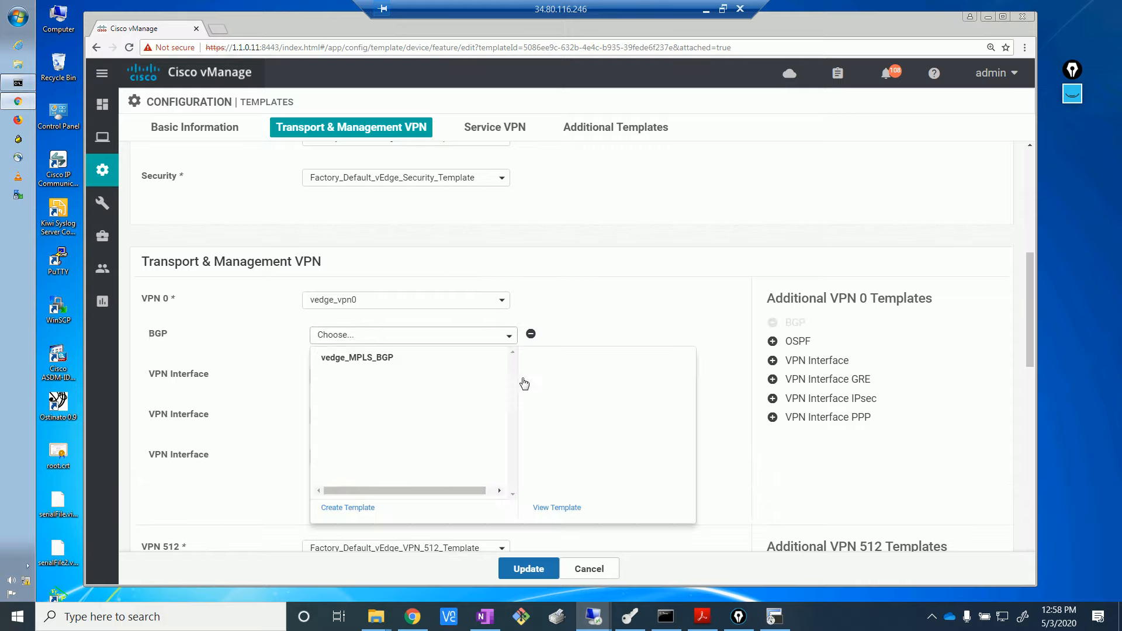
pyautogui.click(408, 363)
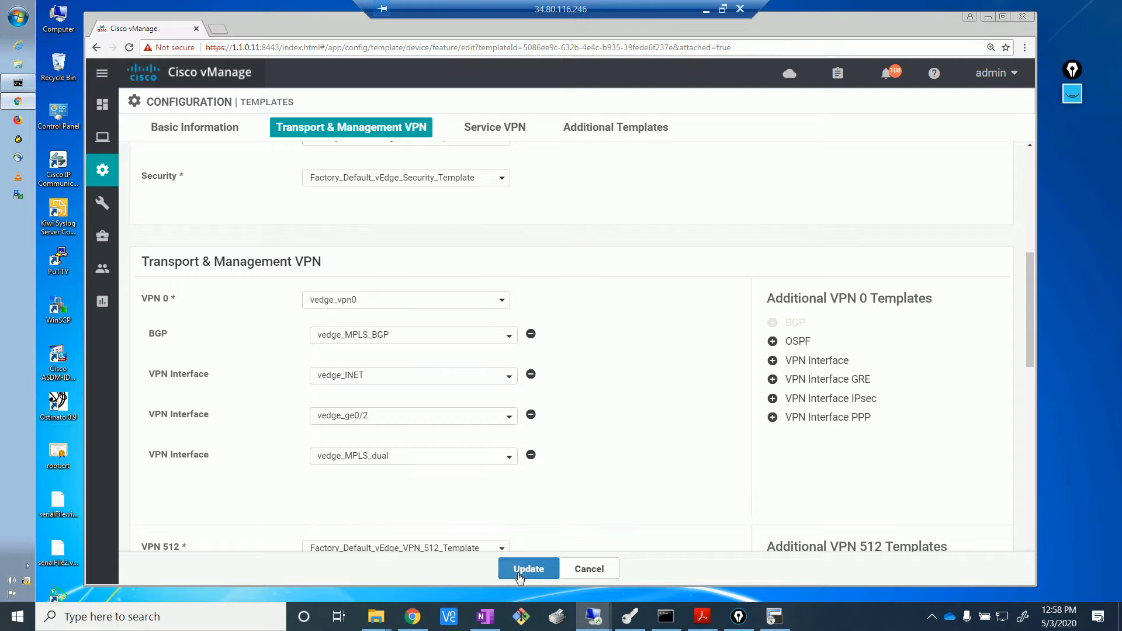
pyautogui.click(528, 569)
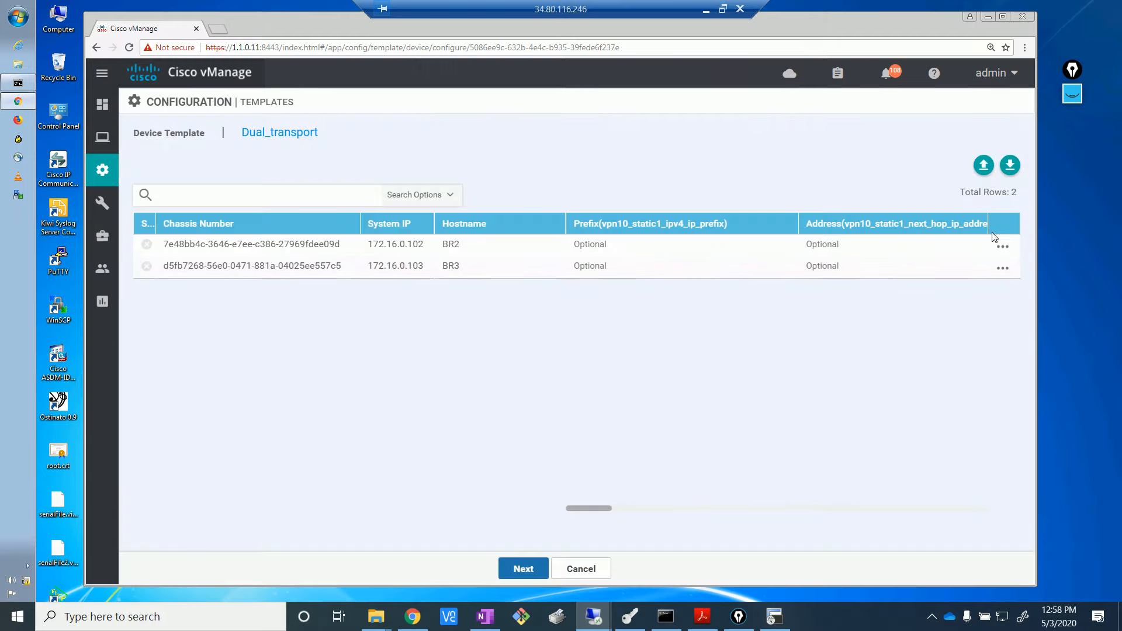
# - Fill in BR2's BGP variables, setting its neighbor address to 10.0.102.1
pyautogui.click(1003, 248)
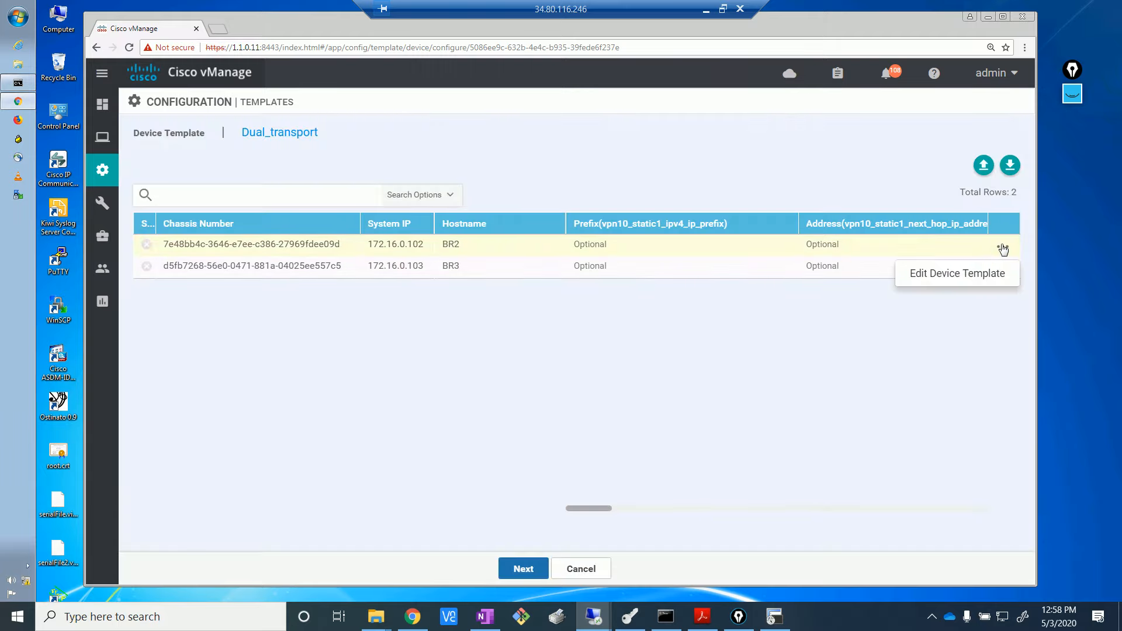
pyautogui.click(961, 275)
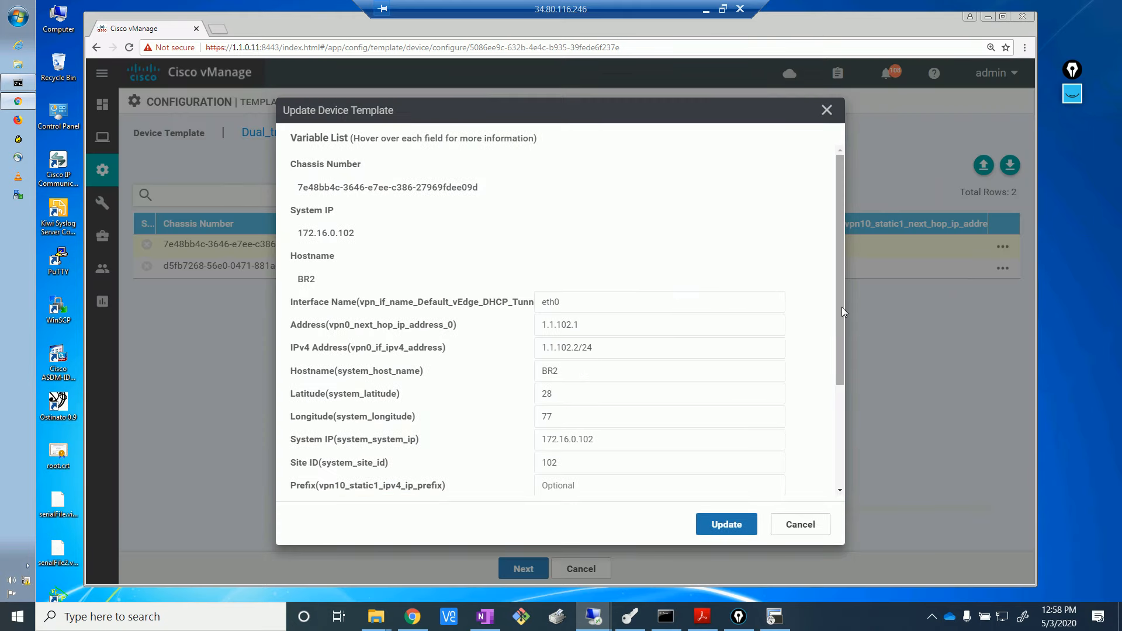
pyautogui.moveTo(842, 307); pyautogui.dragTo(843, 454)
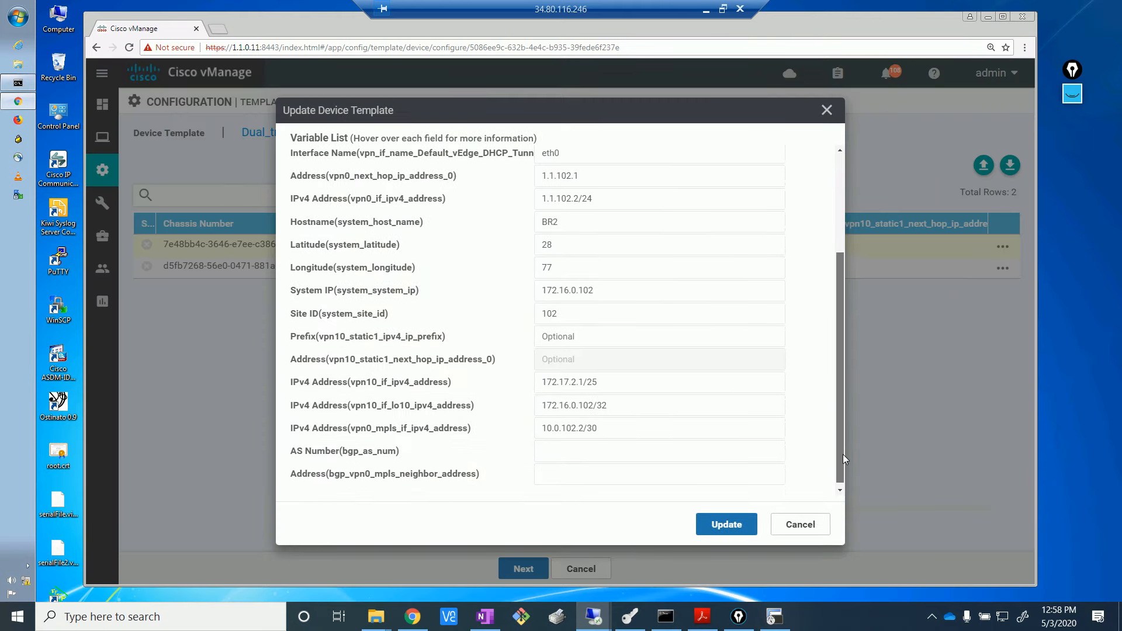
pyautogui.click(602, 449)
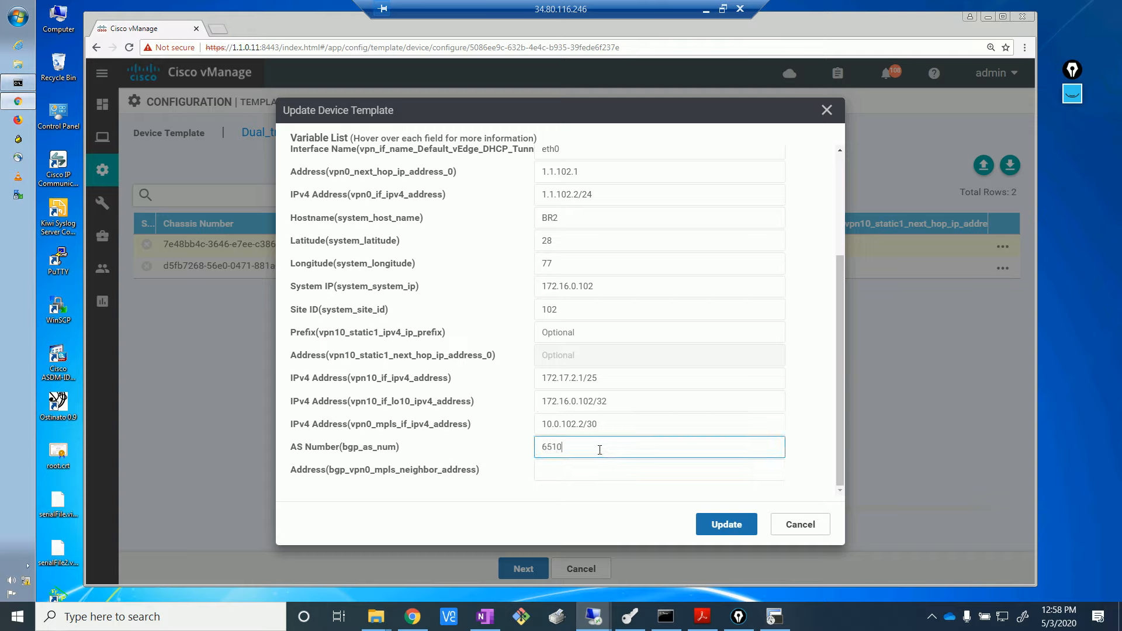
pyautogui.click(588, 471)
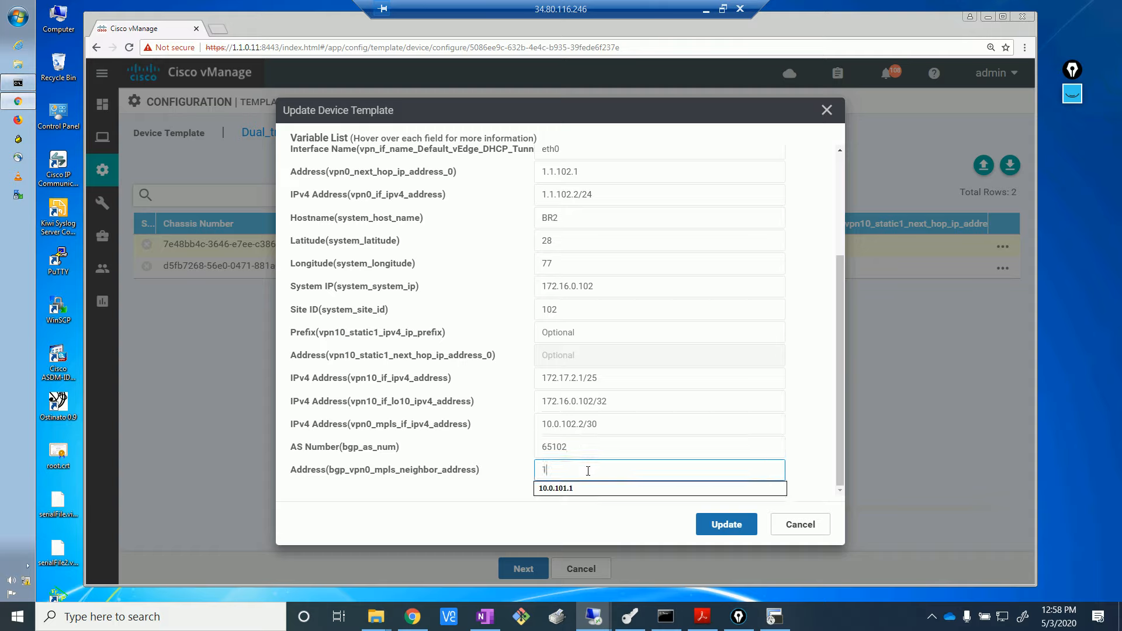
pyautogui.write('10')
pyautogui.press('Down')
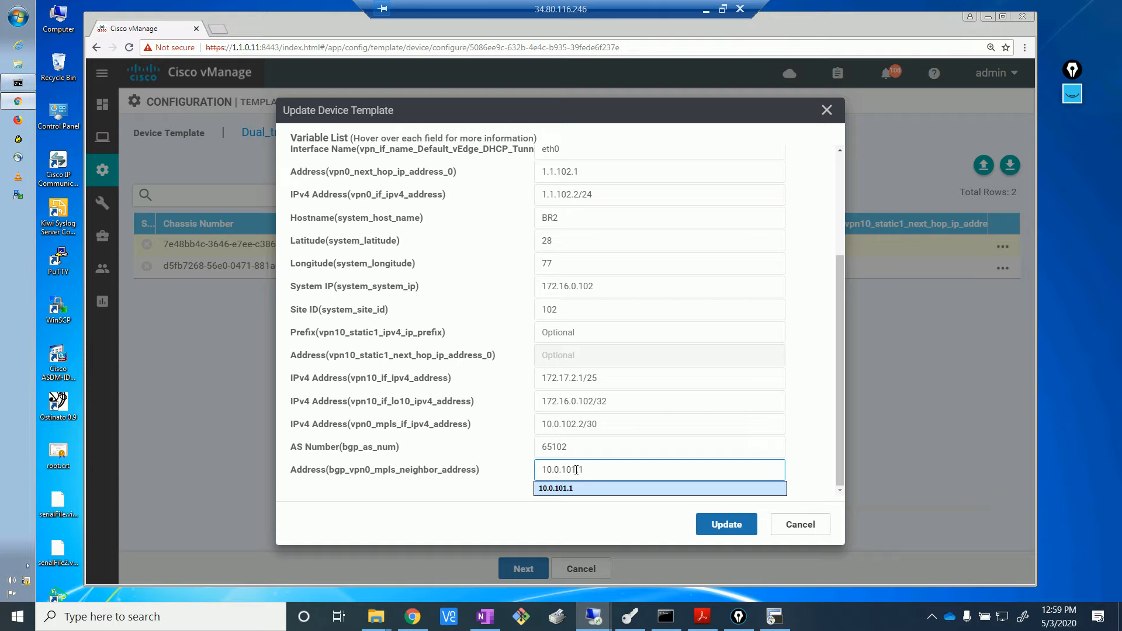
pyautogui.press('BackSpace')
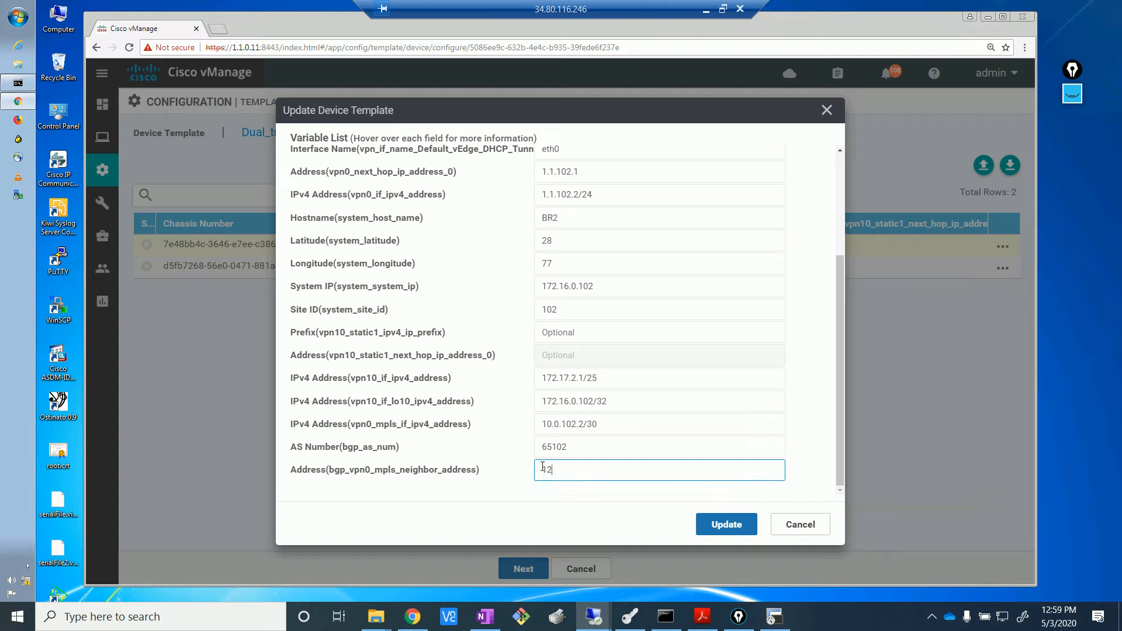
pyautogui.write('2')
pyautogui.press('BackSpace')
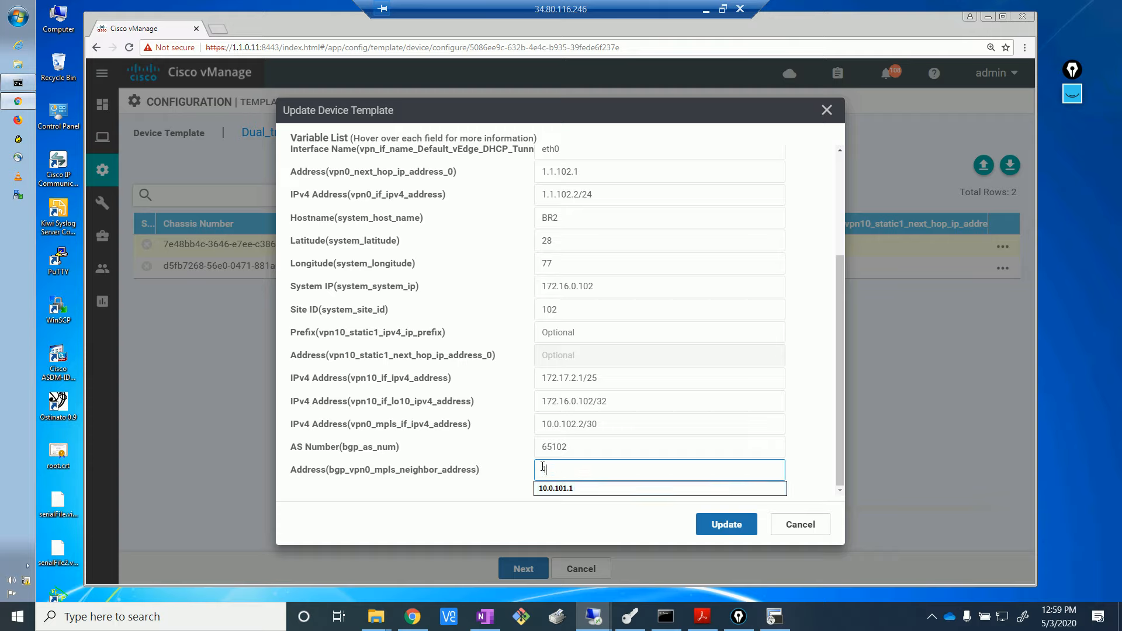
pyautogui.click(573, 489)
pyautogui.click(578, 469)
pyautogui.press('BackSpace')
pyautogui.write('2.1')
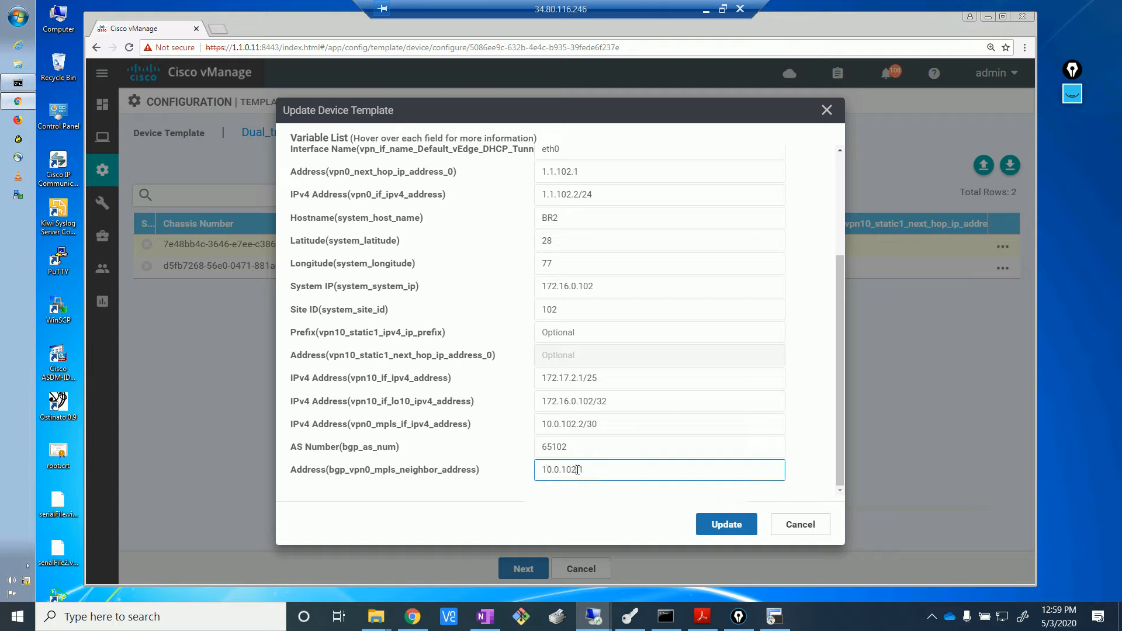
pyautogui.click(726, 524)
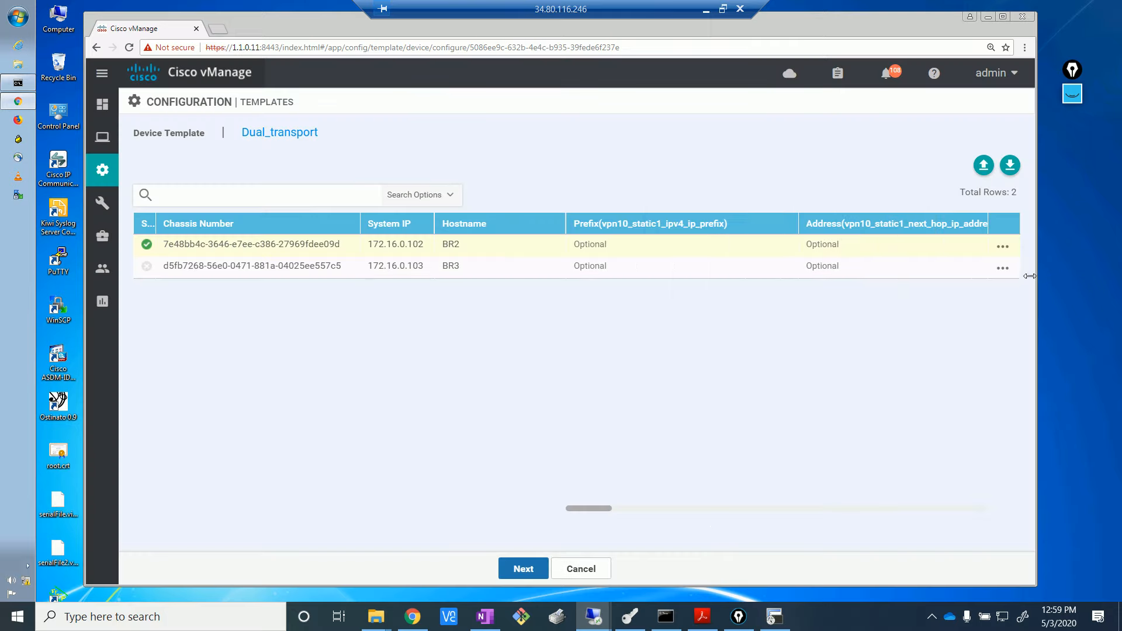
# - Set BR3's BGP AS number to 65103 and neighbor address to 10.0.103.1
pyautogui.click(1003, 268)
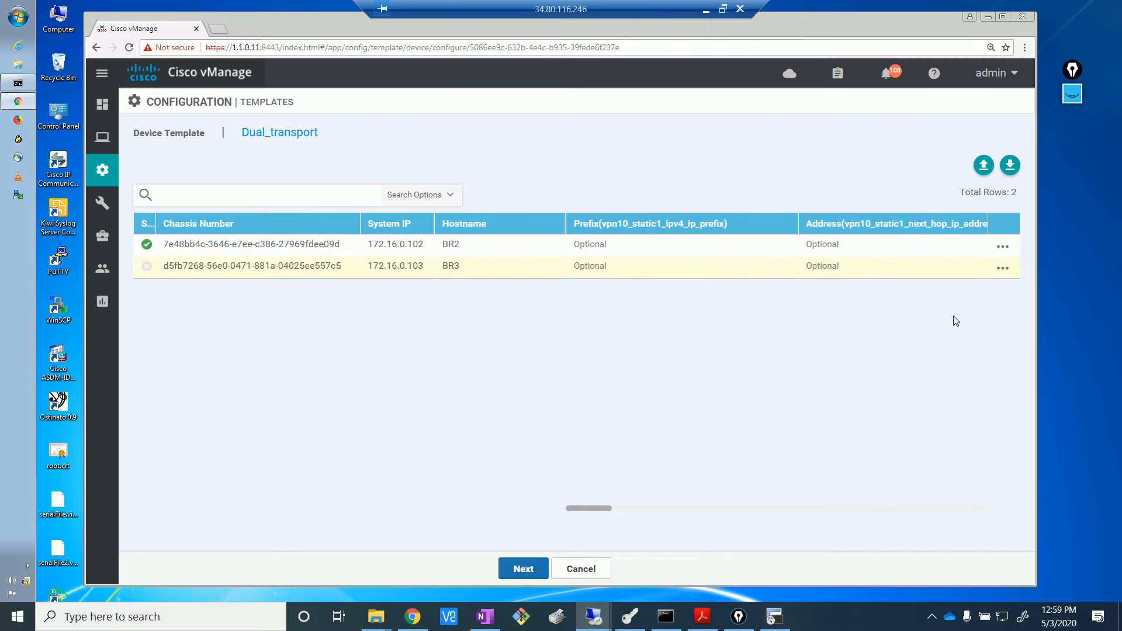
pyautogui.click(1003, 268)
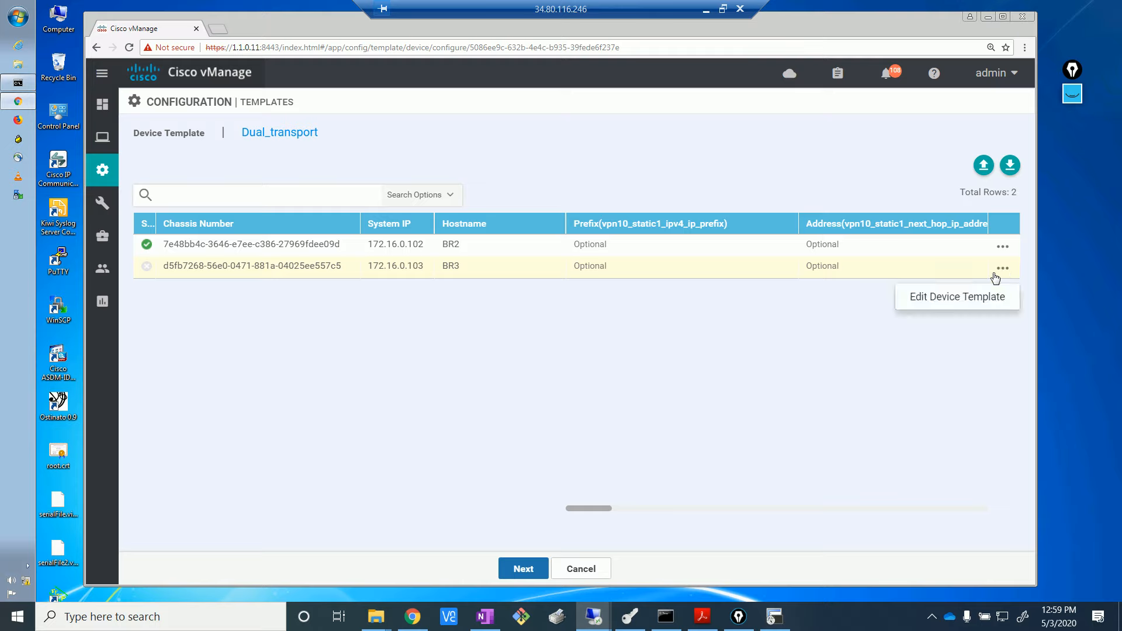
pyautogui.click(975, 299)
pyautogui.moveTo(840, 312); pyautogui.dragTo(844, 478)
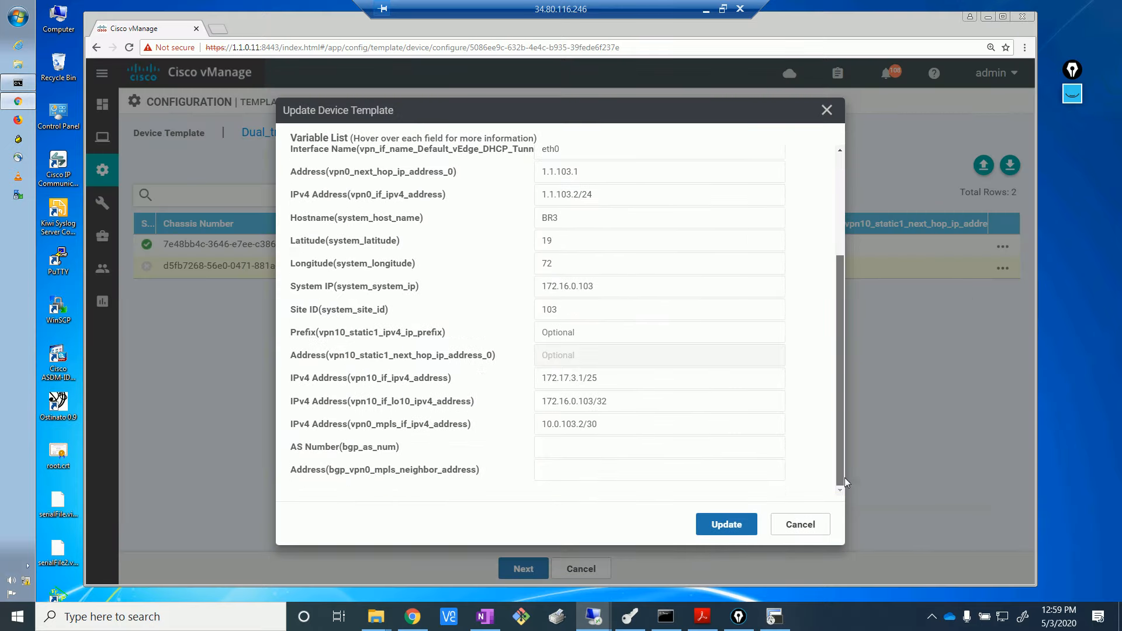
pyautogui.click(609, 451)
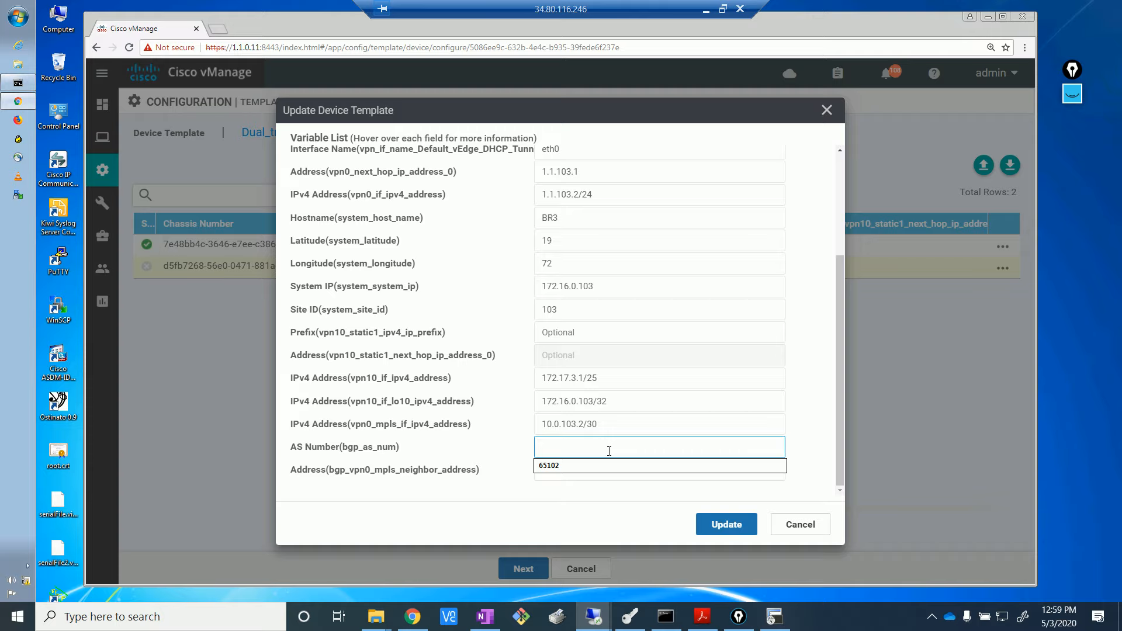
pyautogui.write('65103')
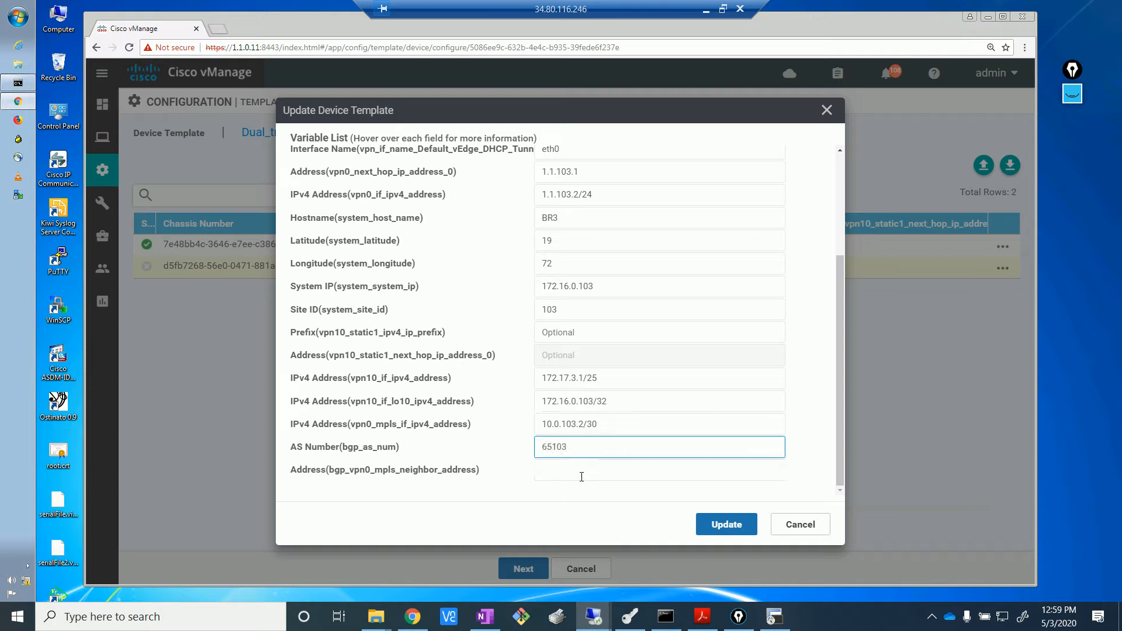
pyautogui.click(582, 476)
pyautogui.write('10.0.102.1')
pyautogui.click(570, 507)
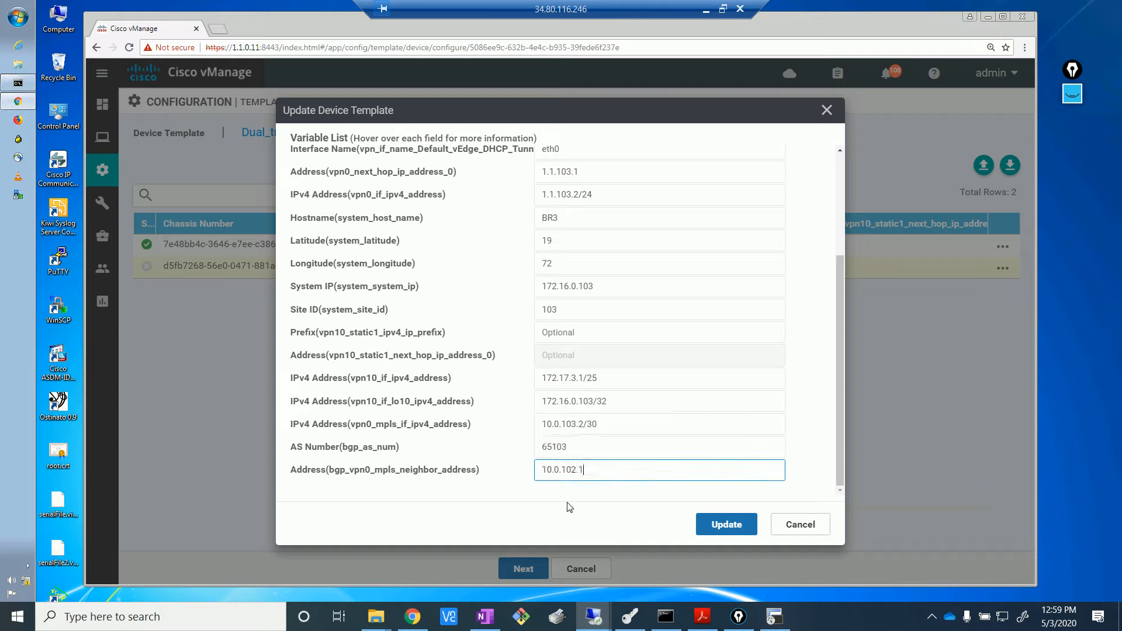
pyautogui.click(577, 470)
pyautogui.press('BackSpace')
pyautogui.write('3')
pyautogui.click(726, 524)
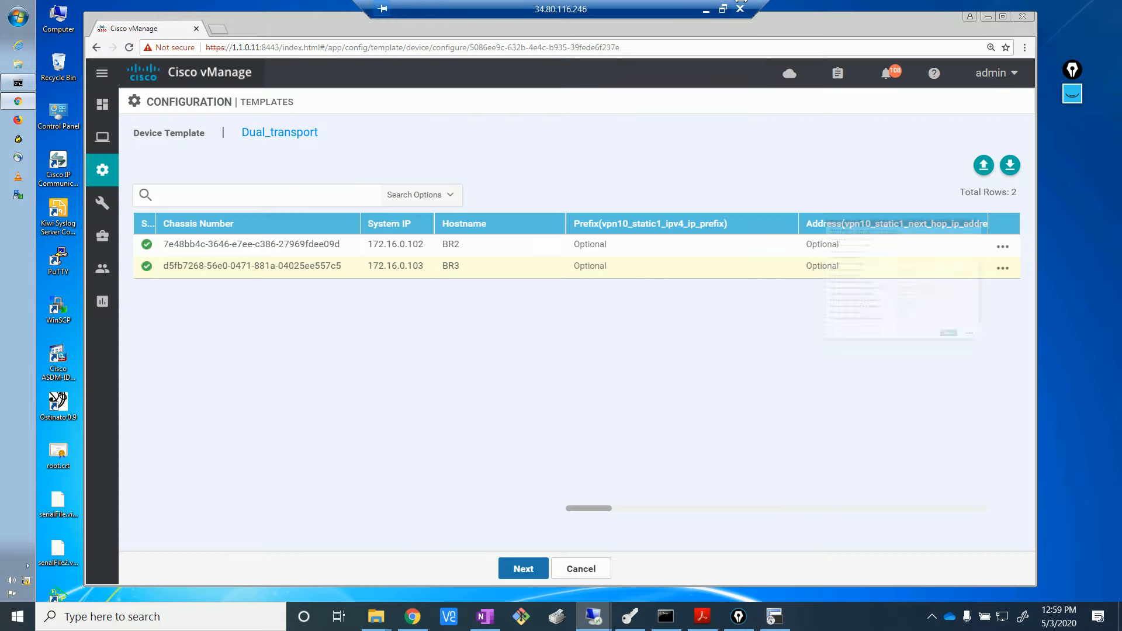
# - Preview BR2's generated configuration and push the template to both devices
pyautogui.click(529, 569)
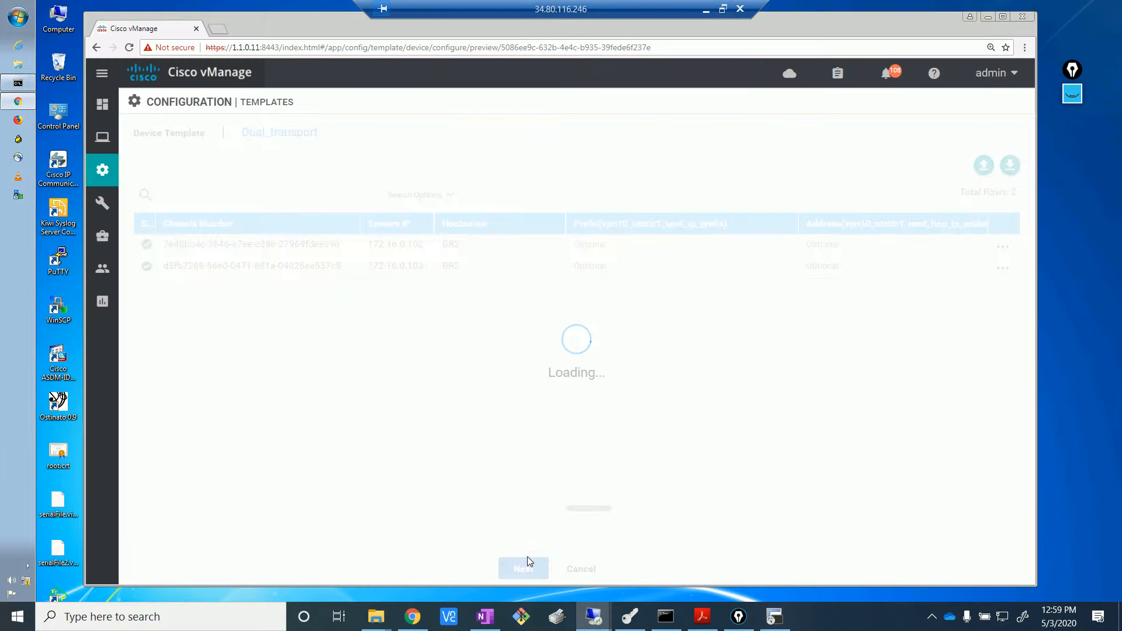
pyautogui.click(229, 238)
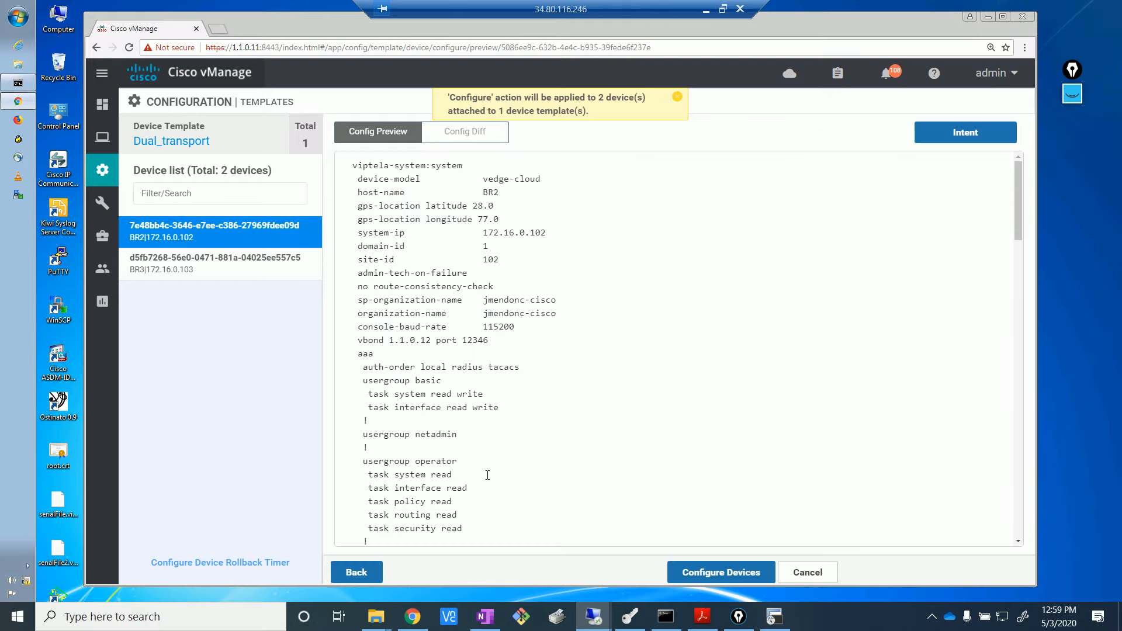
pyautogui.click(690, 571)
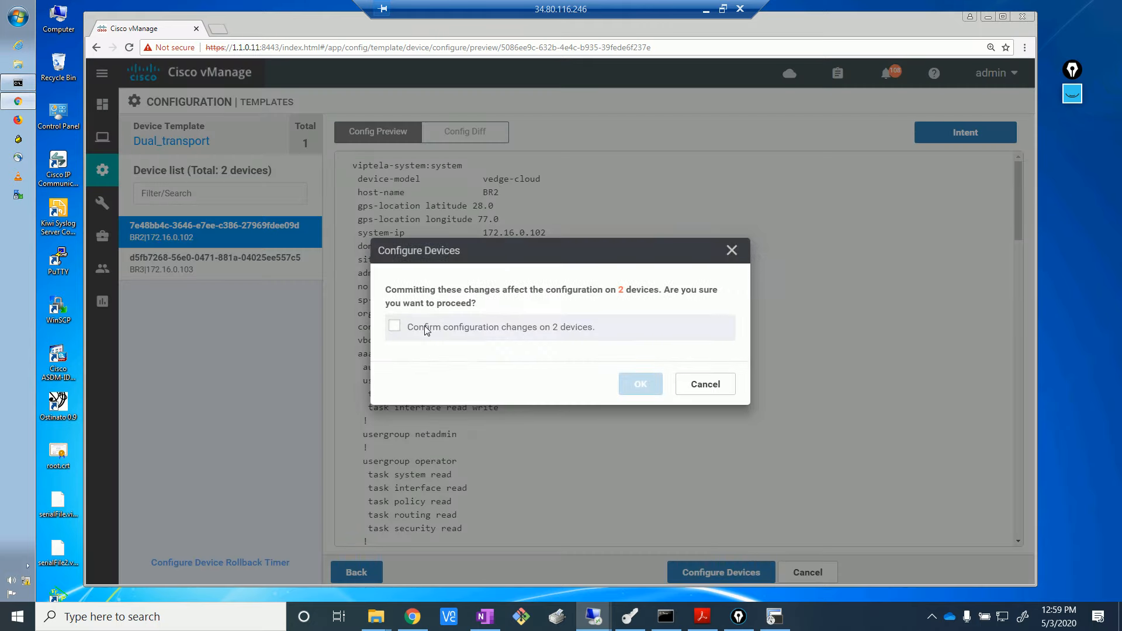
pyautogui.click(395, 327)
pyautogui.click(641, 384)
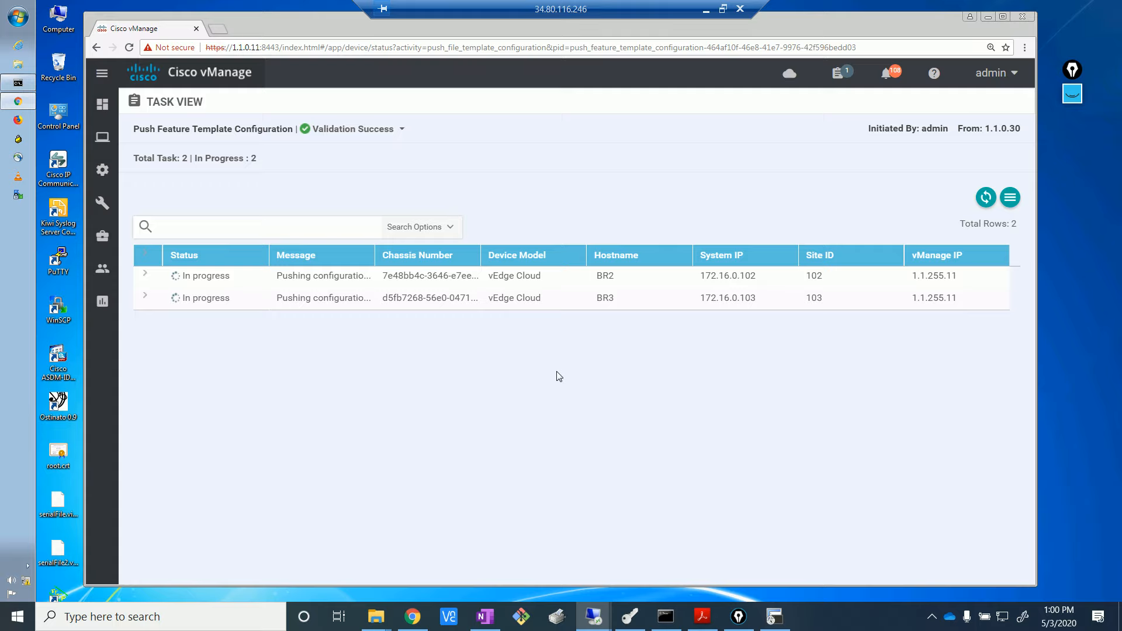
# - Rerun show bgp routes on BR1-2 while checking the vManage push task status
pyautogui.click(774, 617)
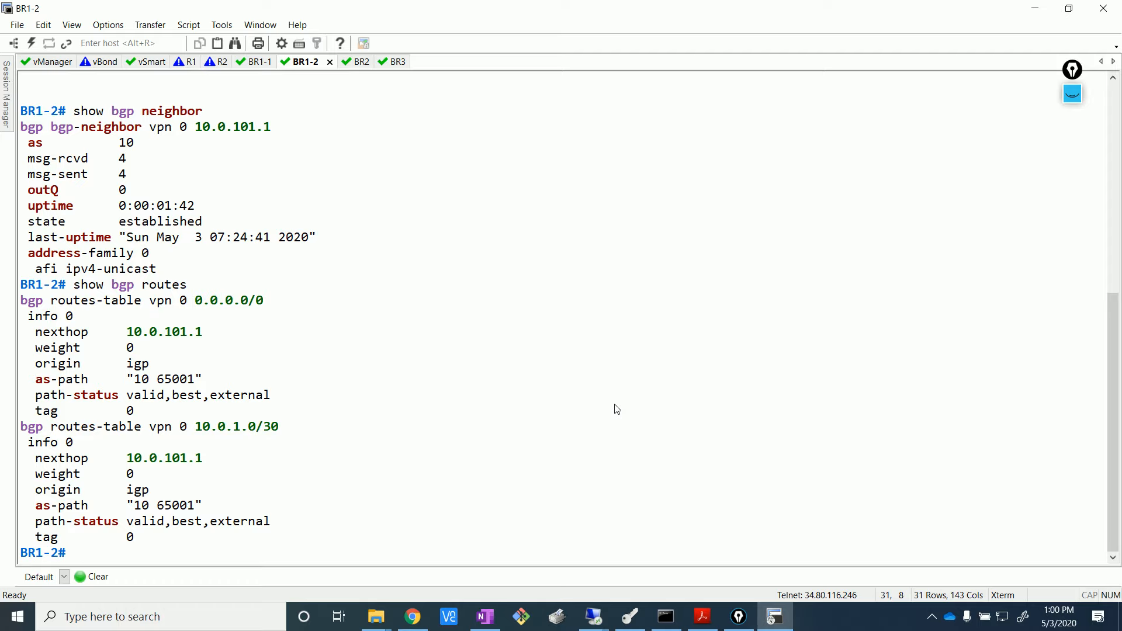
pyautogui.press('Up')
pyautogui.press('Return')
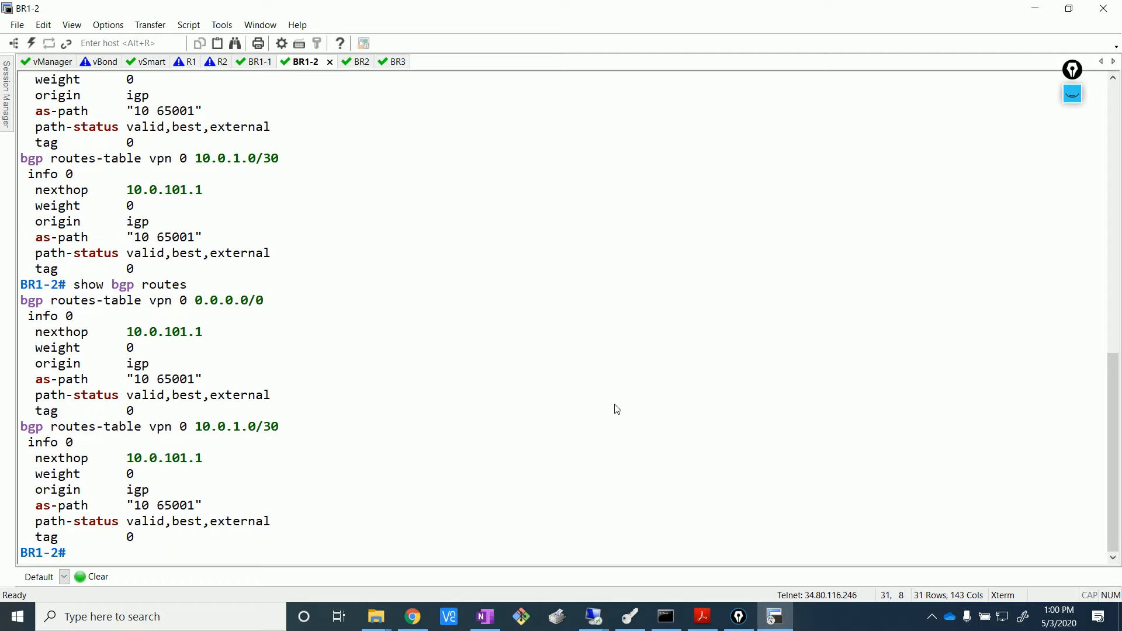
pyautogui.press('Return')
pyautogui.press('Return')
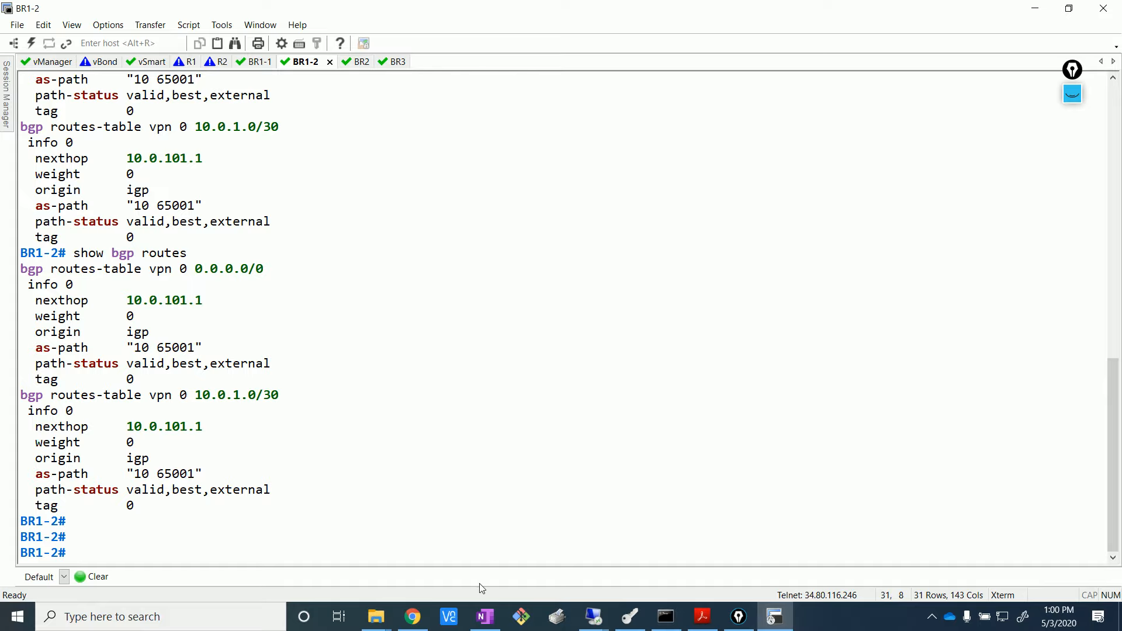
pyautogui.moveTo(610, 618)
pyautogui.click(629, 561)
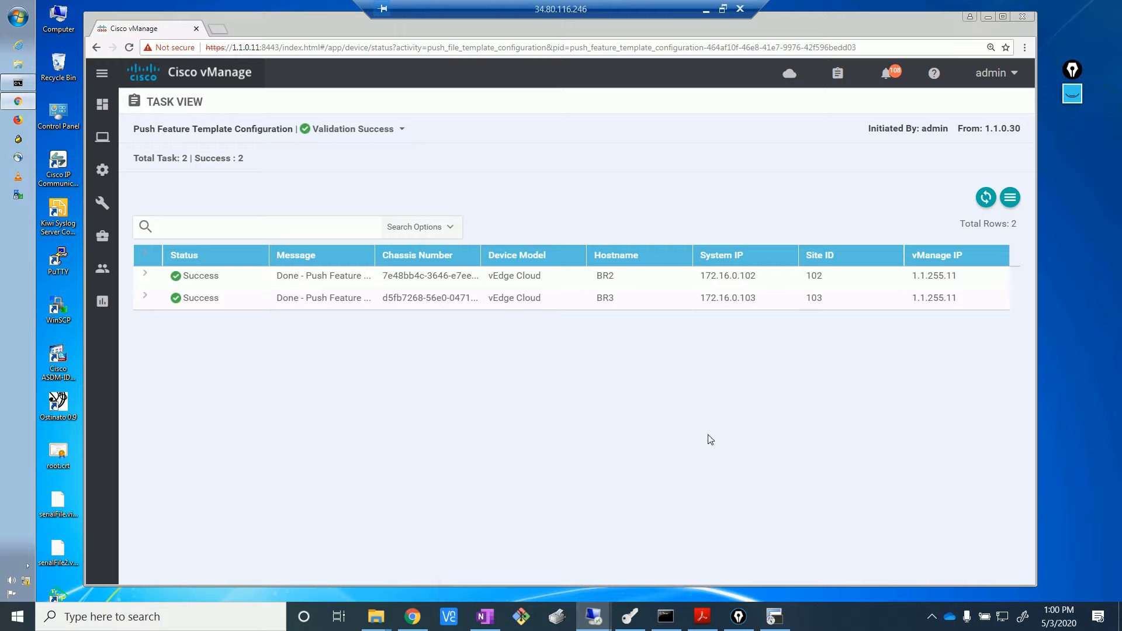
pyautogui.hotkey('alt', 'Tab')
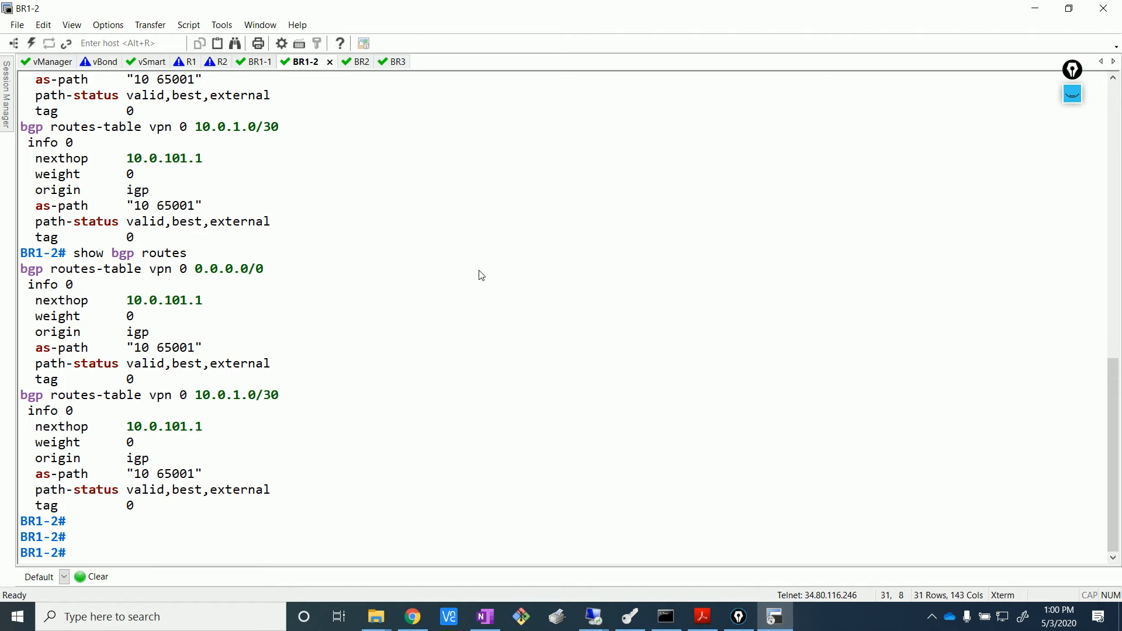
# - On BR2's console, run show bgp summary and show bgp routes
pyautogui.click(358, 63)
pyautogui.write('show ')
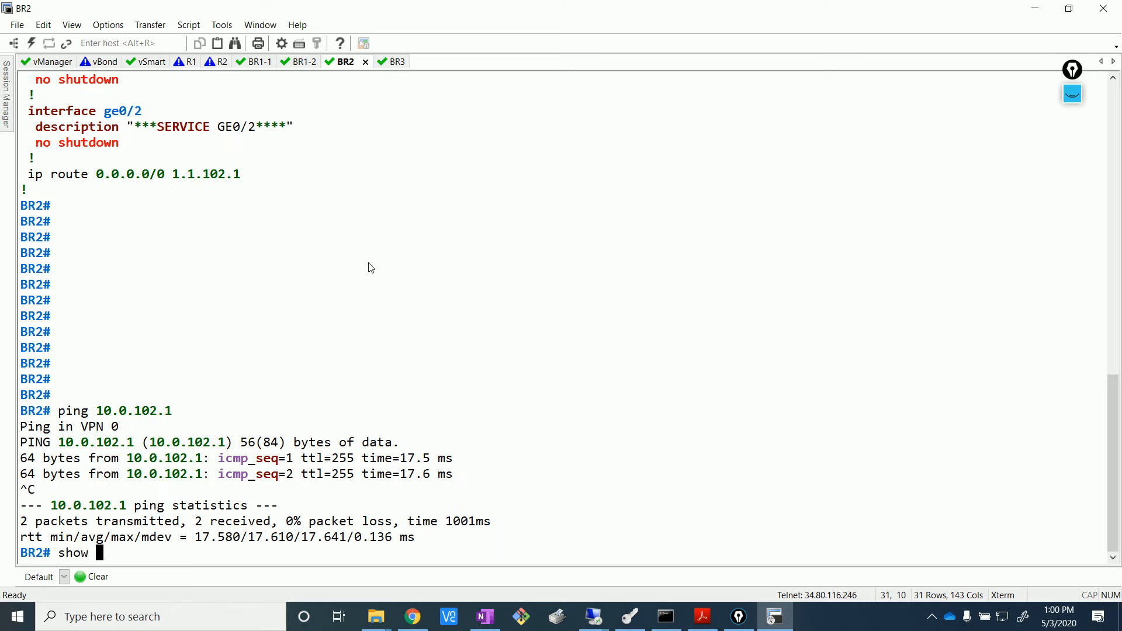
pyautogui.write('bgp summary')
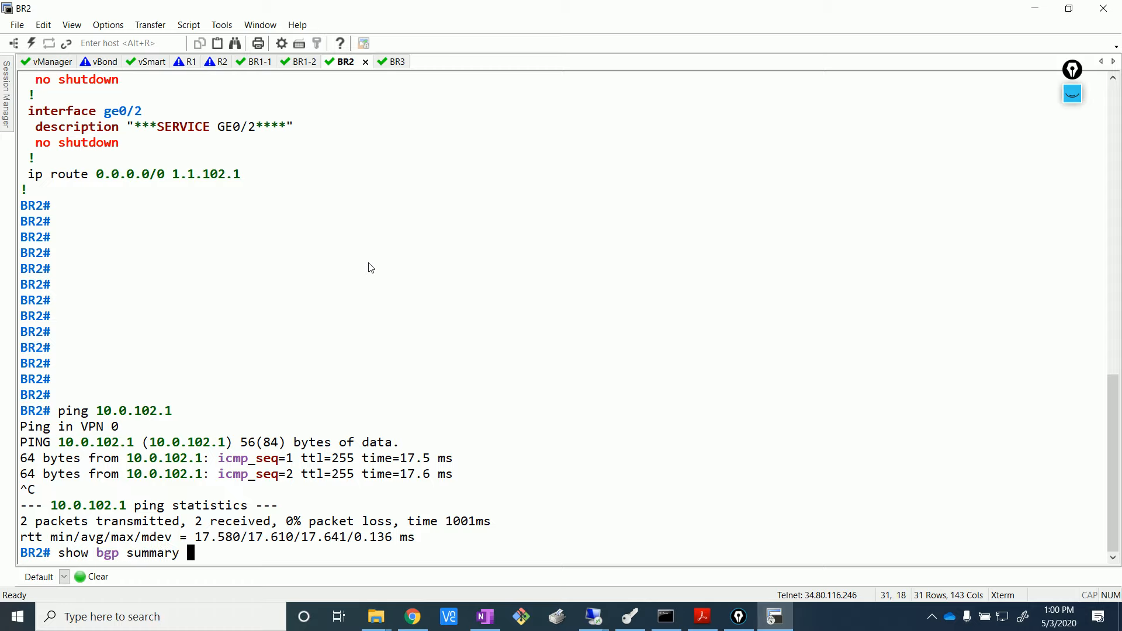
pyautogui.press('Return')
pyautogui.press('Return')
pyautogui.press('Return')
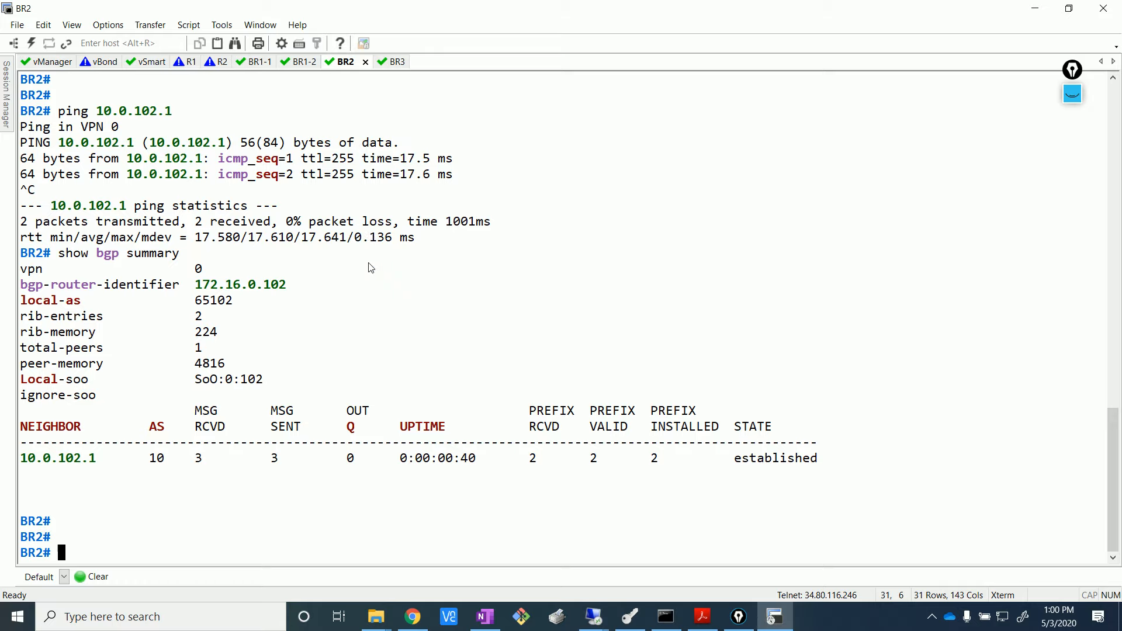
pyautogui.write('show bgp routes')
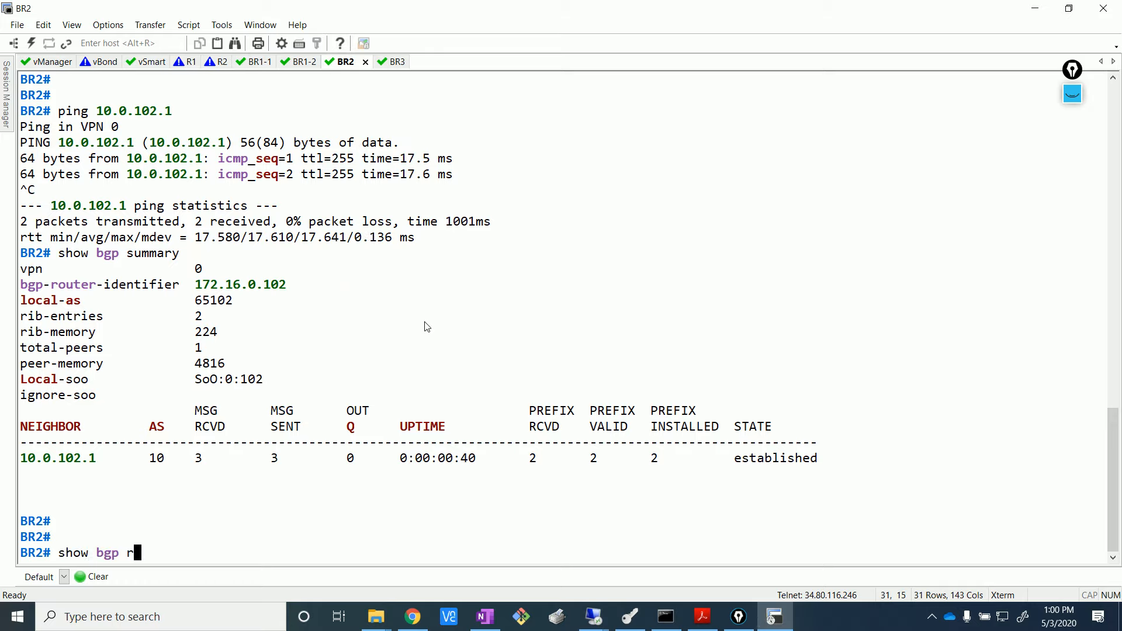
pyautogui.press('Return')
pyautogui.press('Return')
pyautogui.press('Return')
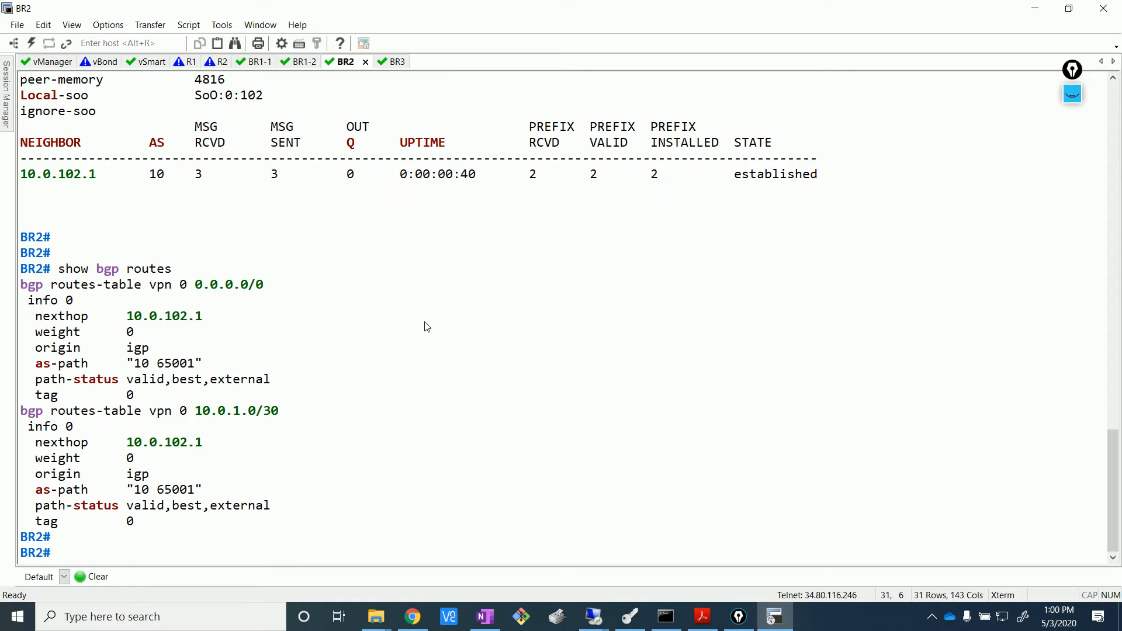
# - Run show bgp neighbor on BR2 to view the 10.0.102.1 session details
pyautogui.write('show')
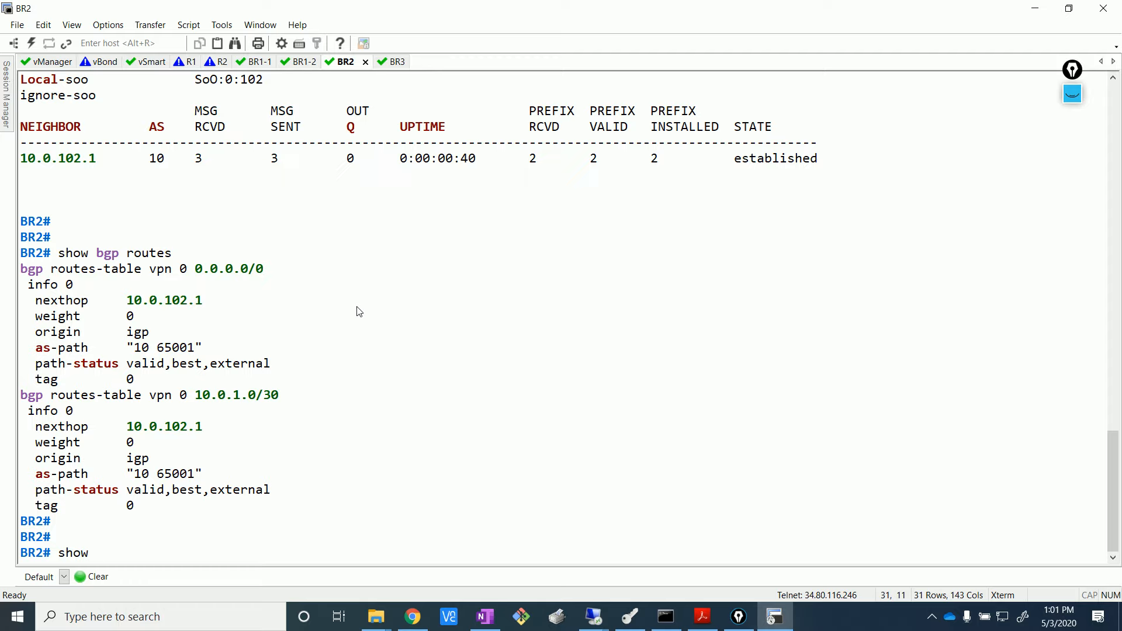
pyautogui.write('bgp neighbor')
pyautogui.press('Return')
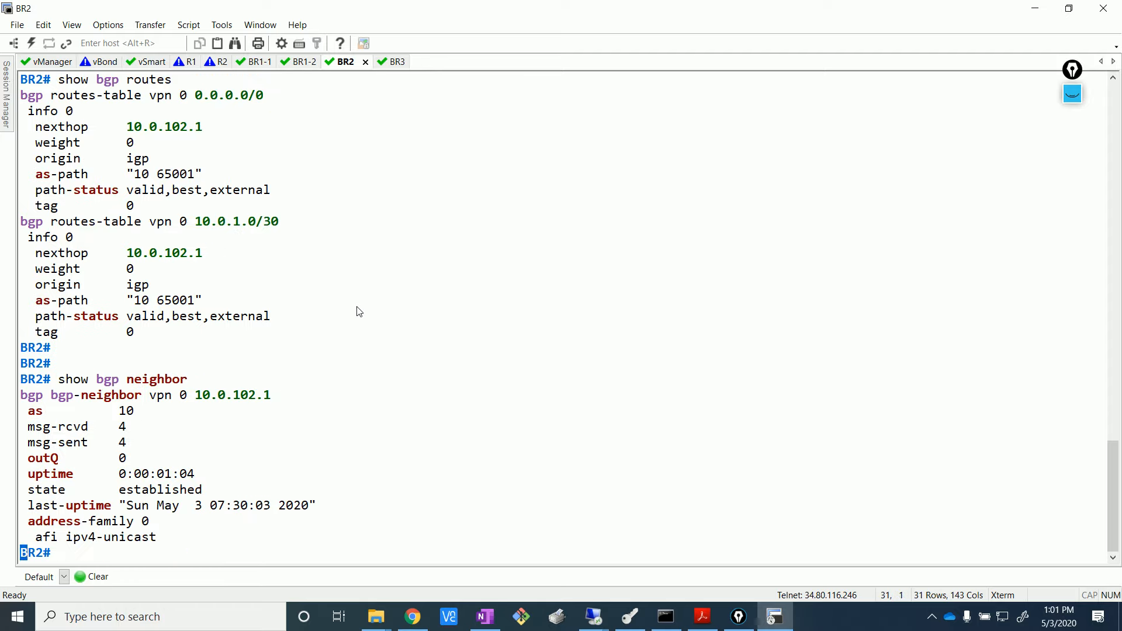
pyautogui.press('Return')
pyautogui.press('Return')
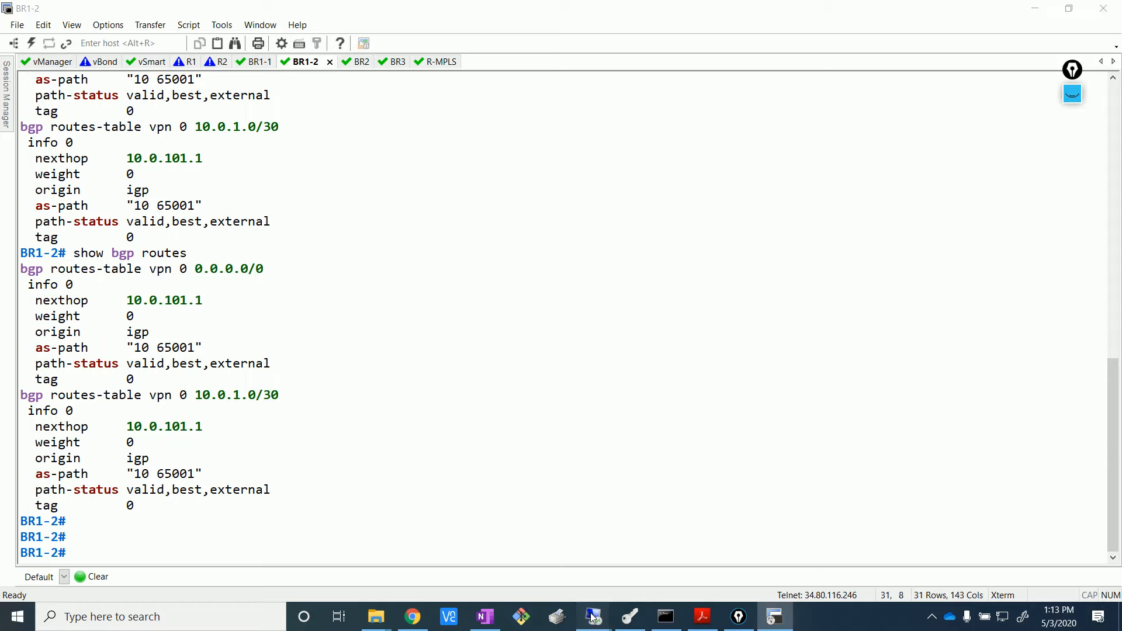
# - Log back into vManage in the remote desktop session
pyautogui.moveTo(593, 618)
pyautogui.click(548, 567)
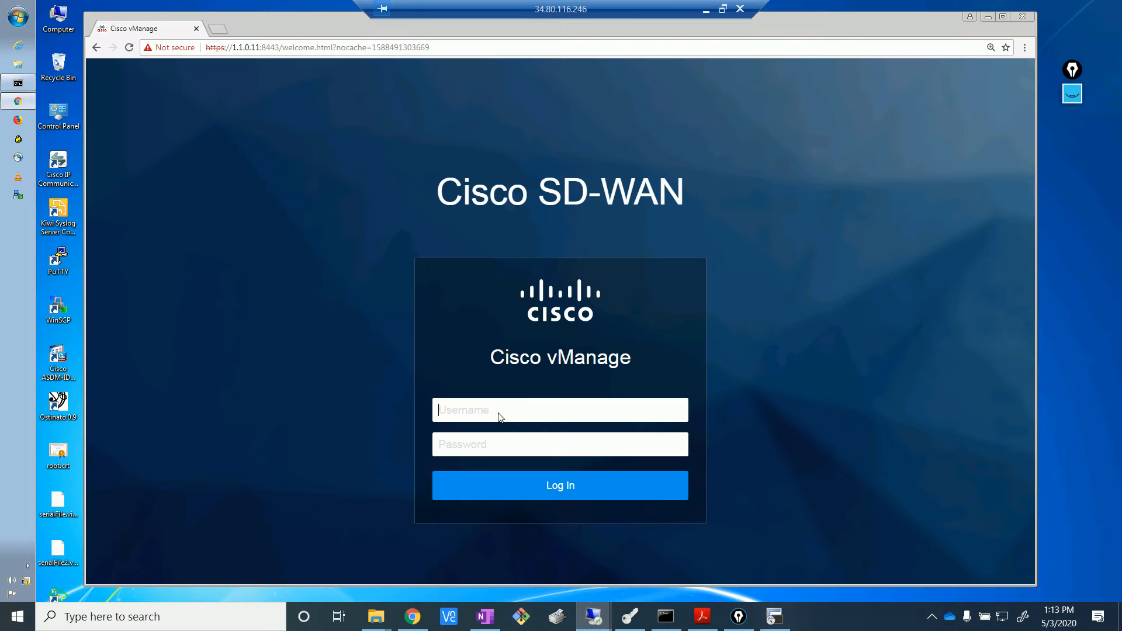
pyautogui.write('adm')
pyautogui.write('ad')
pyautogui.press('Return')
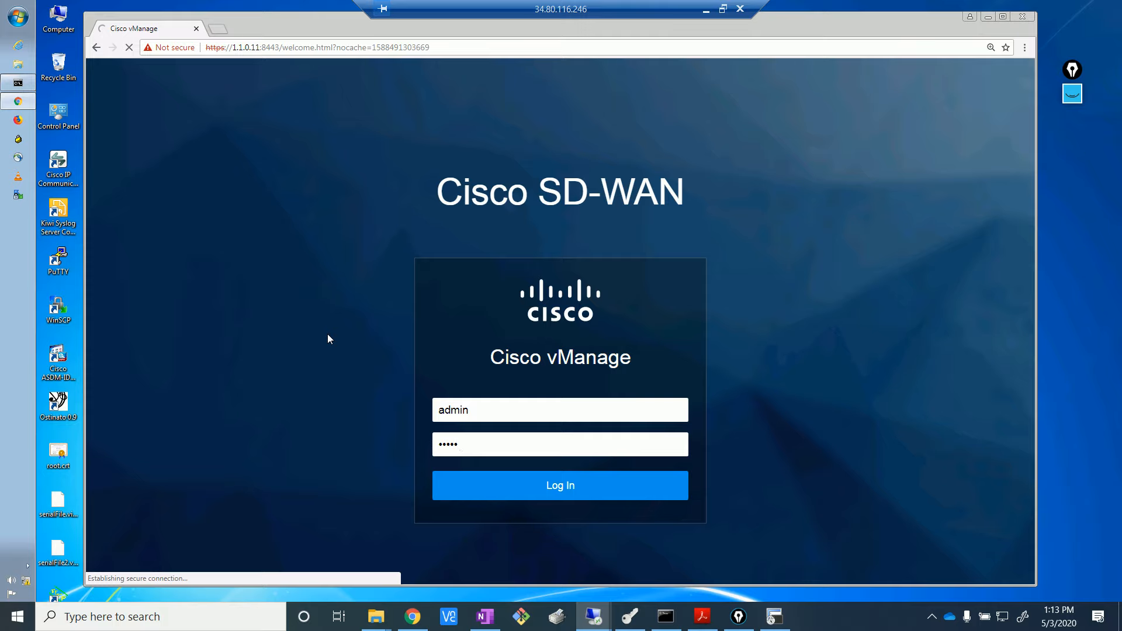
# - Highlight BR1-2's received BGP routes 0.0.0.0/0 and 10.0.1.0/30
pyautogui.click(789, 622)
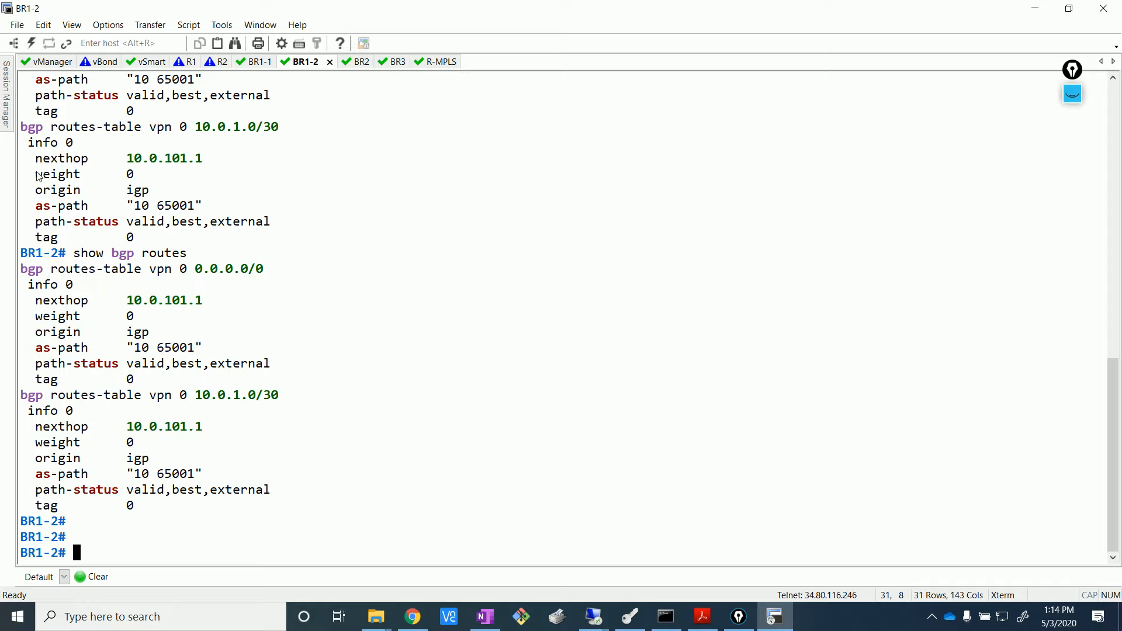
pyautogui.moveTo(22, 278); pyautogui.dragTo(328, 417)
pyautogui.click(190, 270)
pyautogui.moveTo(179, 270); pyautogui.dragTo(298, 279)
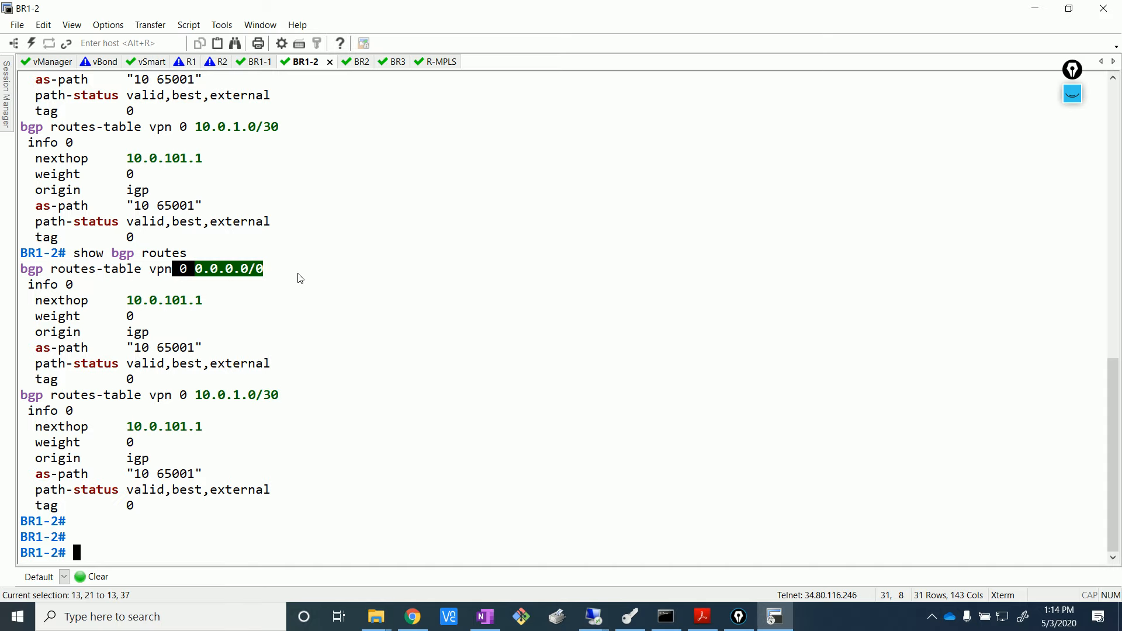
pyautogui.click(339, 335)
pyautogui.tripleClick(173, 395)
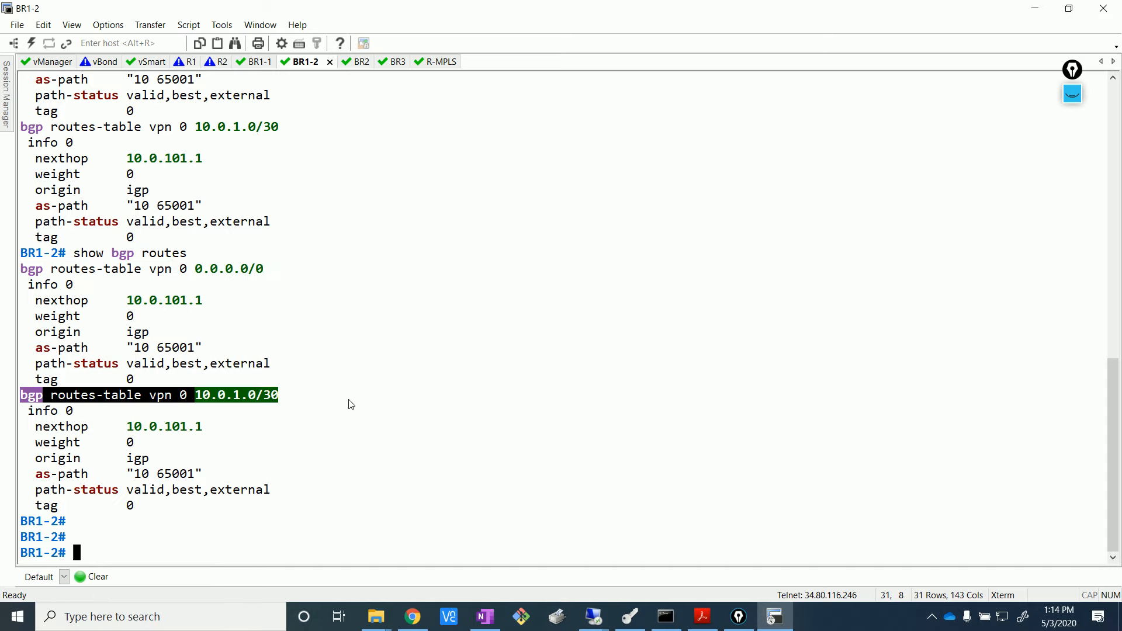
pyautogui.click(352, 403)
pyautogui.click(412, 617)
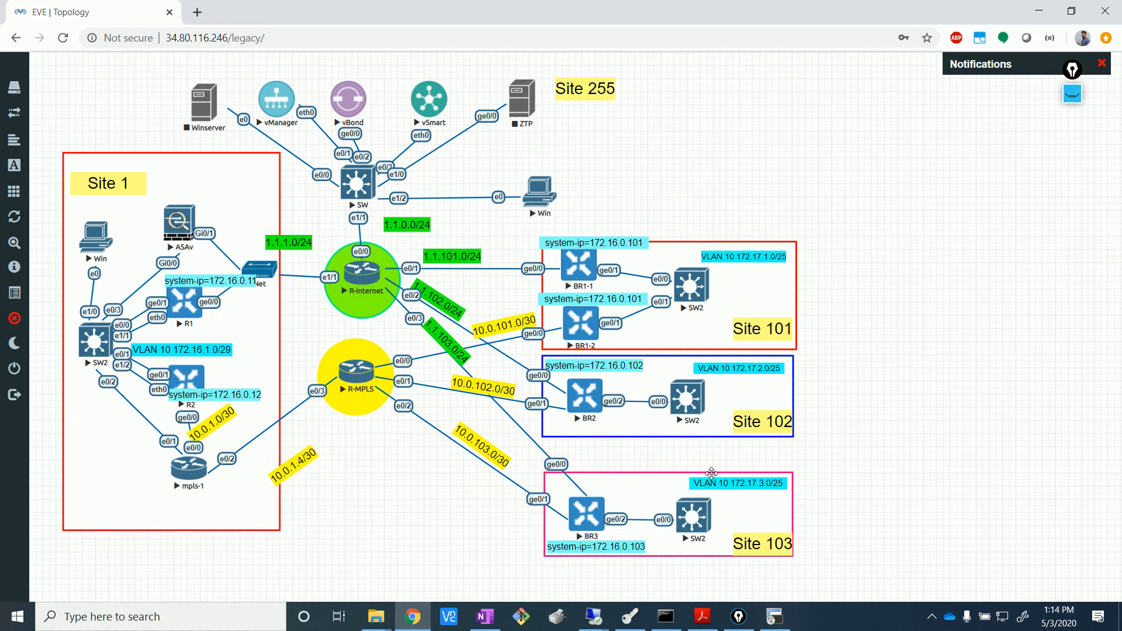
# - Review the vManage dashboard's six healthy WAN Edges and open the R-MPLS console
pyautogui.moveTo(602, 620)
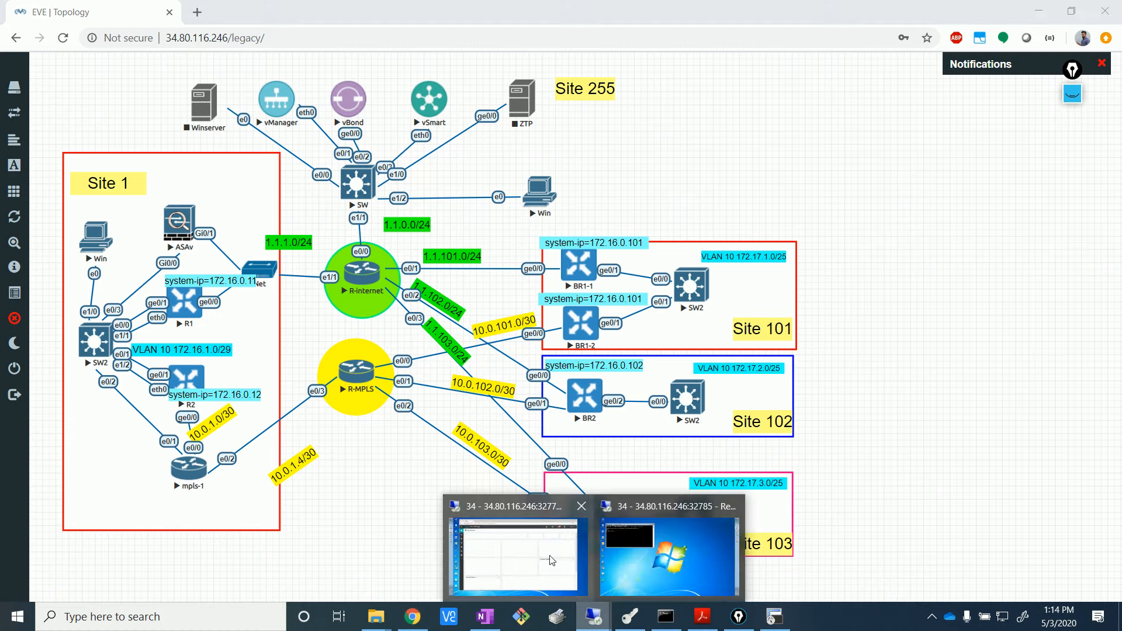
pyautogui.click(552, 558)
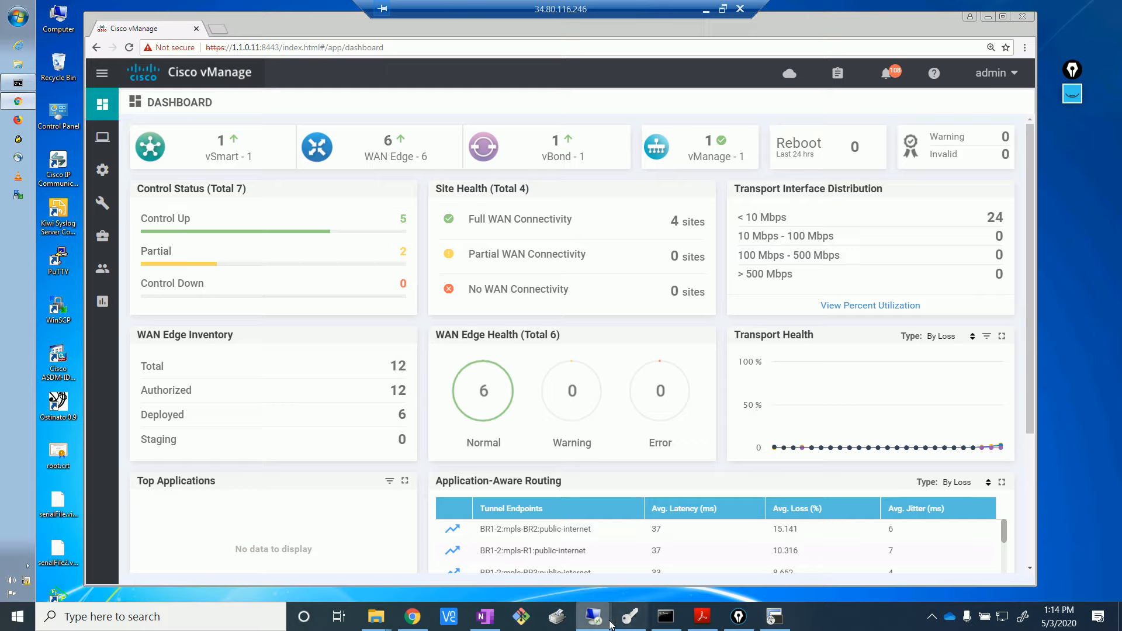
pyautogui.click(772, 619)
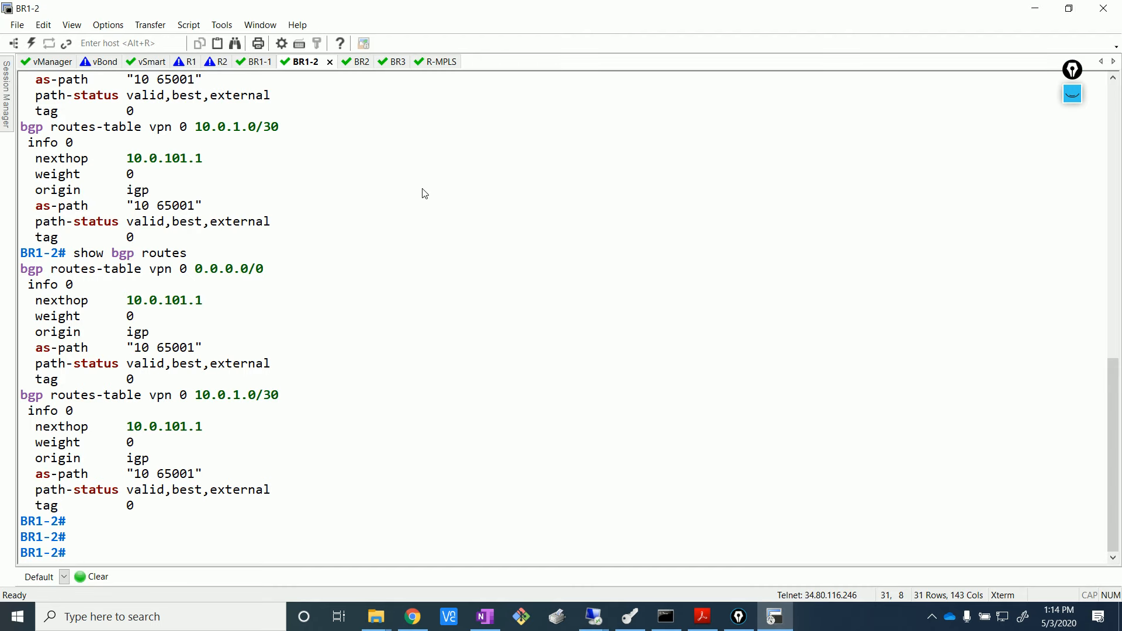
pyautogui.click(435, 62)
# - Review R-MPLS's four BGP neighbors, enter router bgp 10 configuration, and begin a network statement
pyautogui.press('Return')
pyautogui.press('Return')
pyautogui.press('Return')
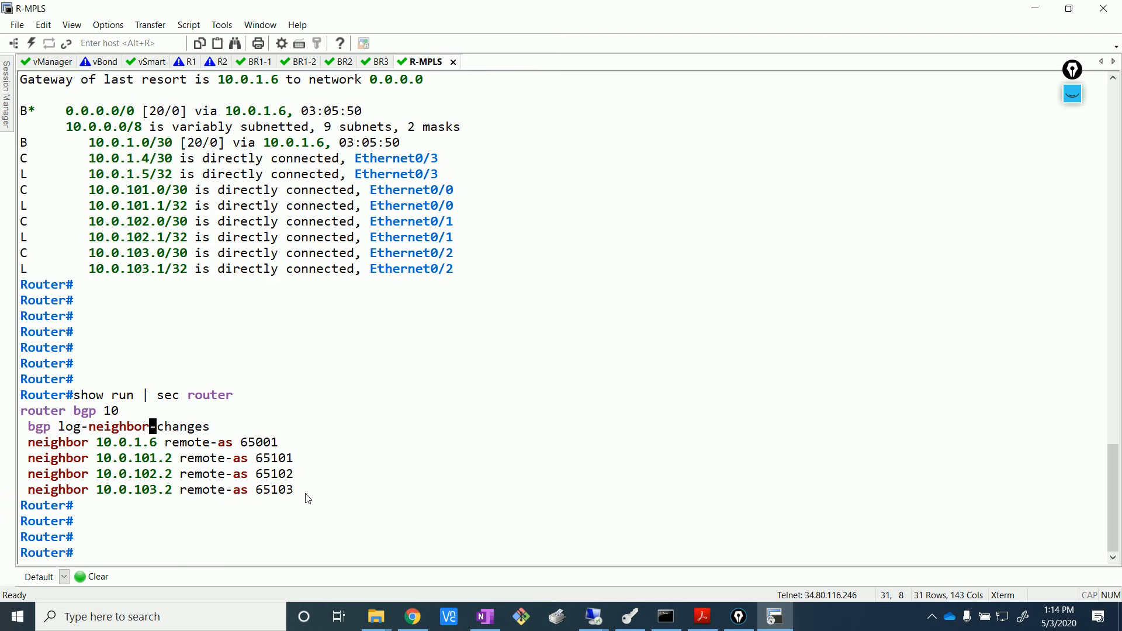
pyautogui.moveTo(305, 497); pyautogui.dragTo(294, 419)
pyautogui.click(295, 418)
pyautogui.write('conf t')
pyautogui.press('Return')
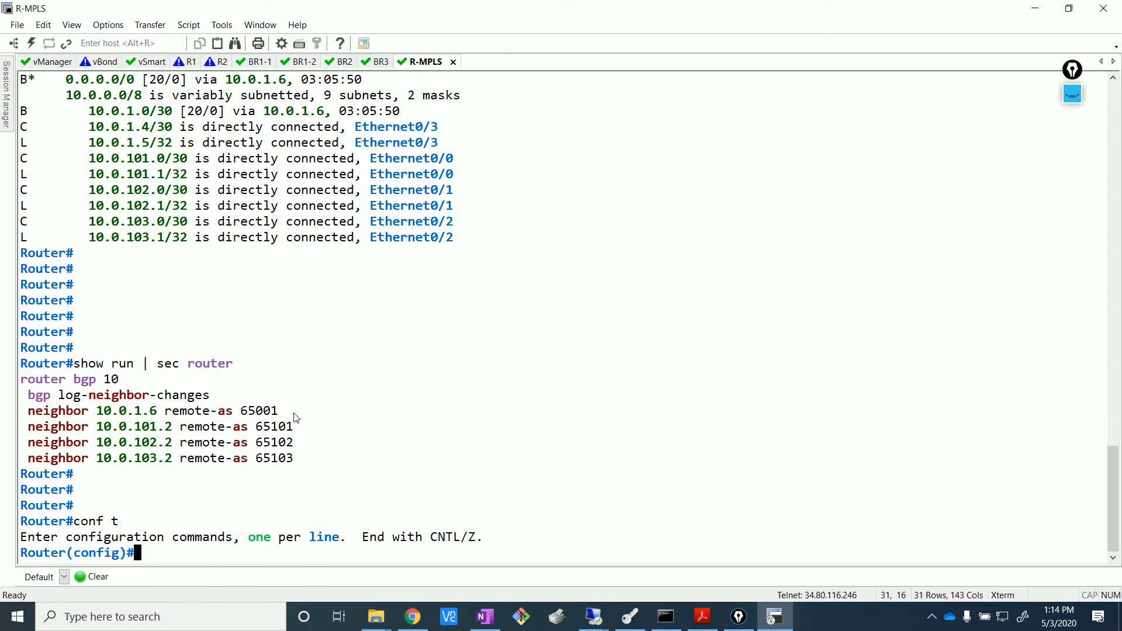
pyautogui.write('router bg')
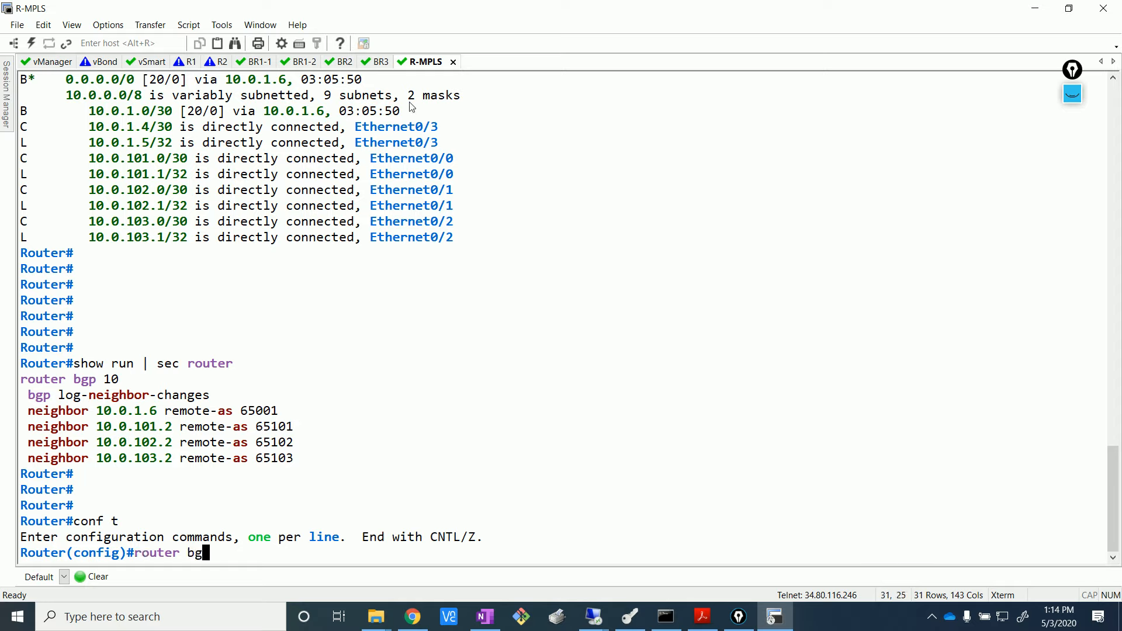
pyautogui.write('p 10')
pyautogui.press('Return')
pyautogui.write('net')
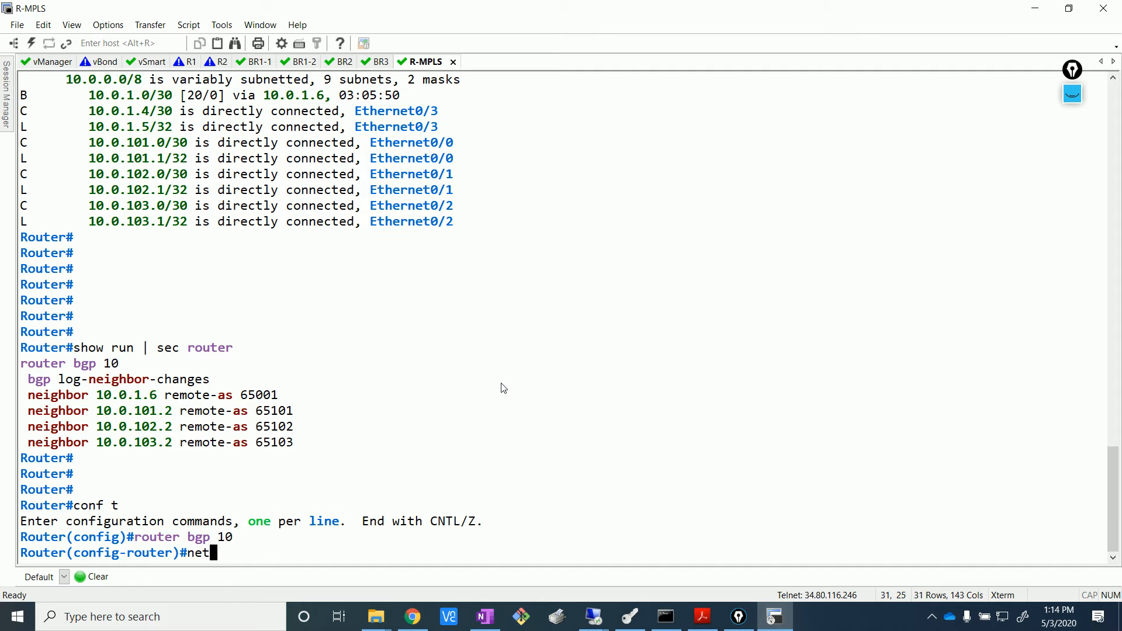
pyautogui.press('Tab')
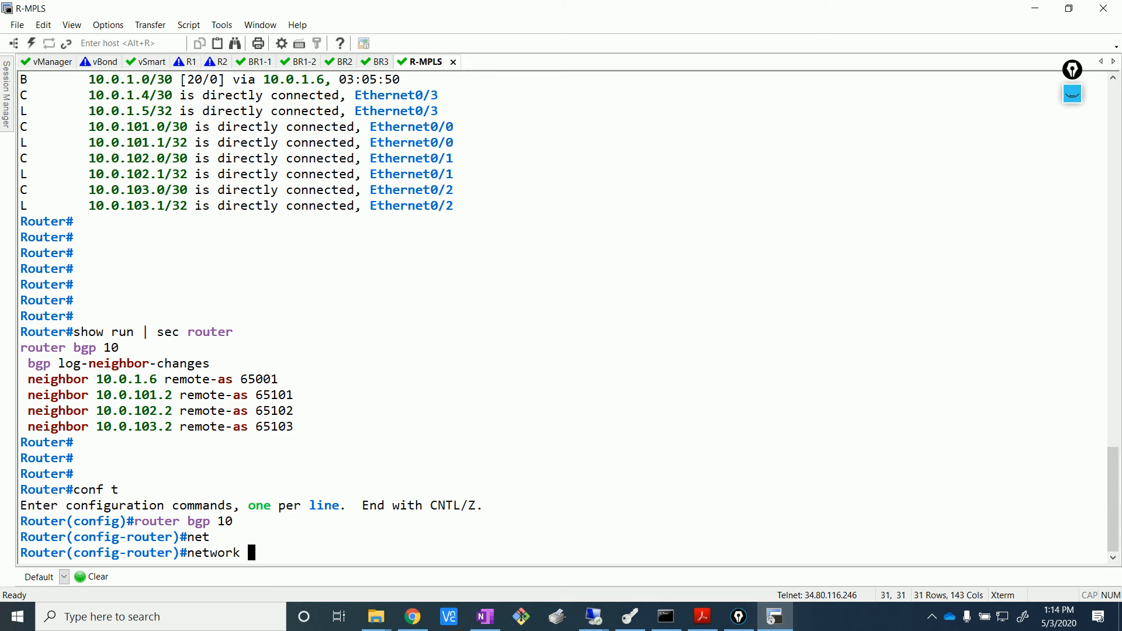
pyautogui.click(412, 616)
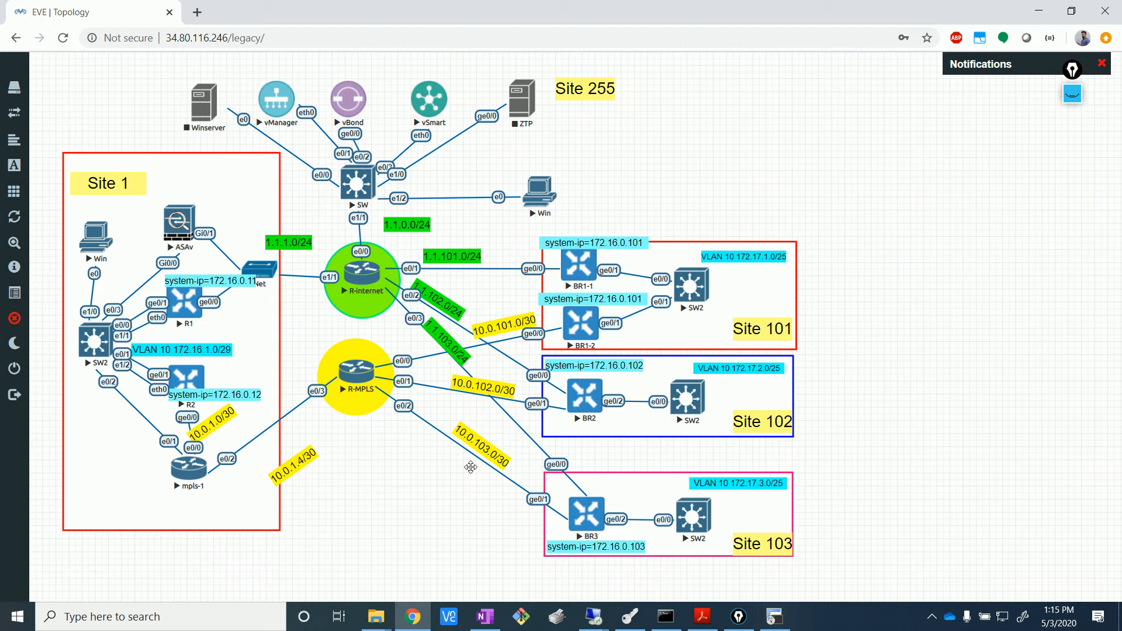
pyautogui.click(775, 616)
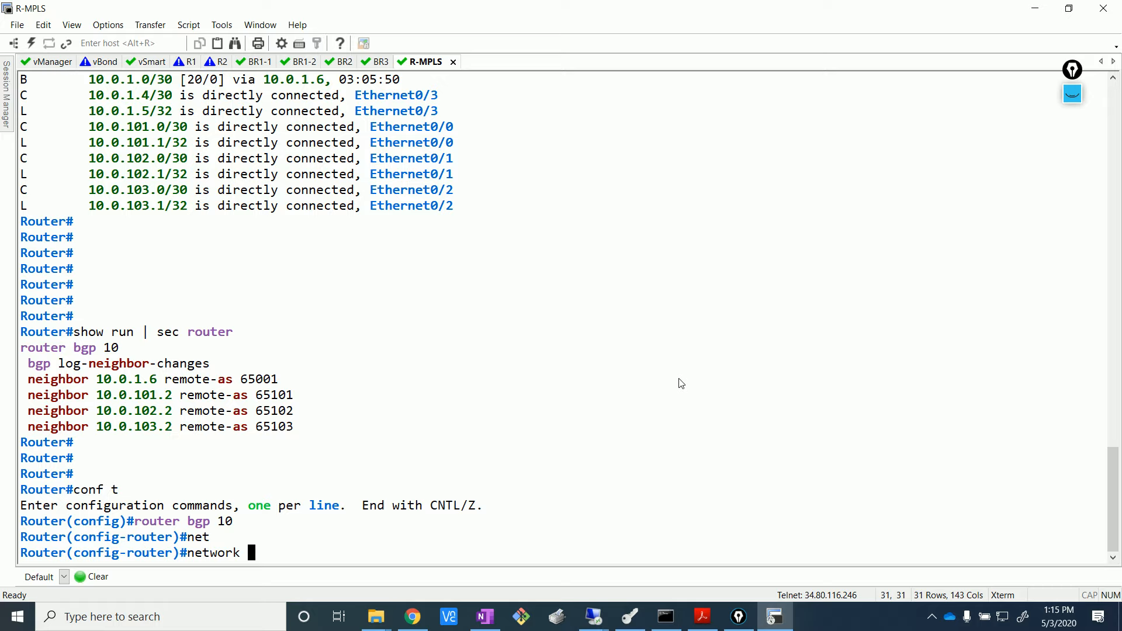
# - Add BGP network statements for 10.0.1.4 and 10.0.101.0 with mask 255.255.255.252
pyautogui.write('10.0.1.4 mas')
pyautogui.press('Tab')
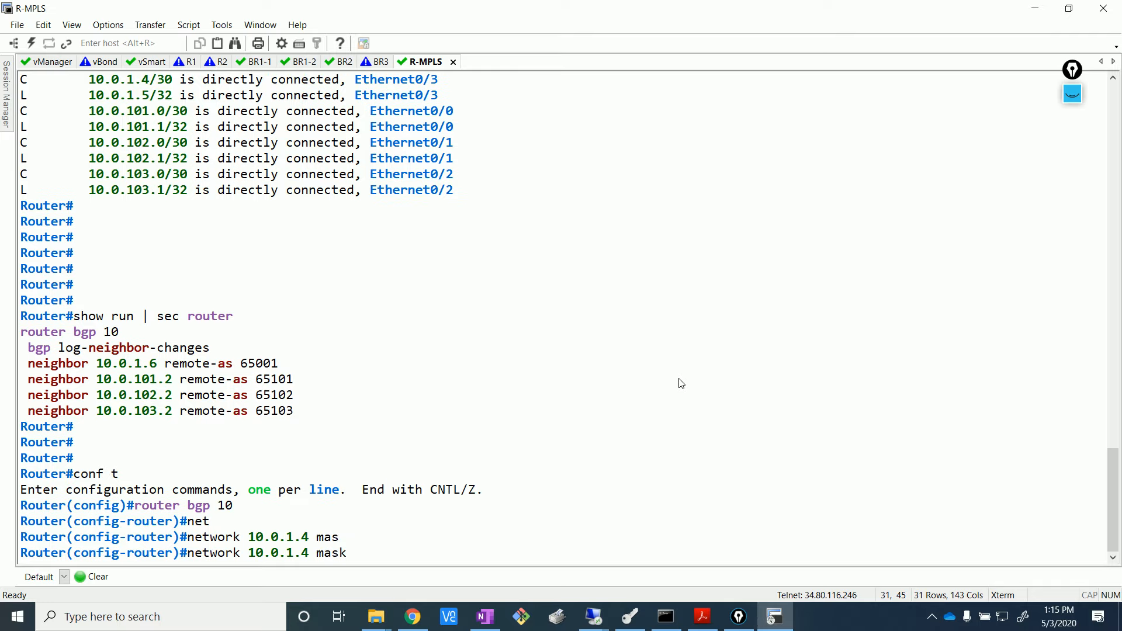
pyautogui.write('255.255.255.2')
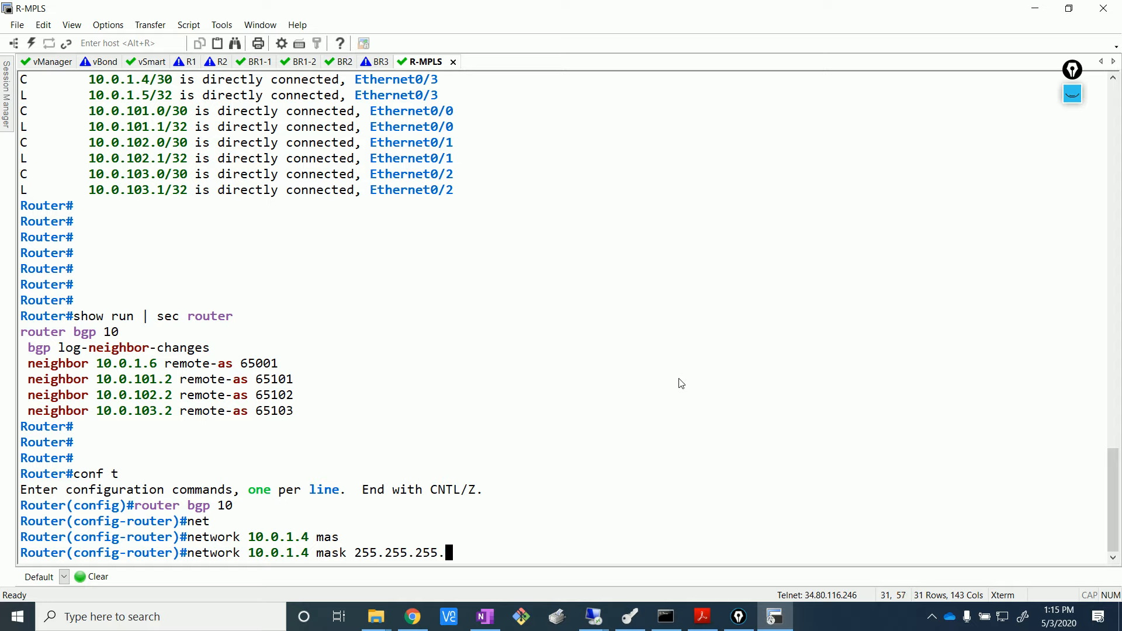
pyautogui.write('52')
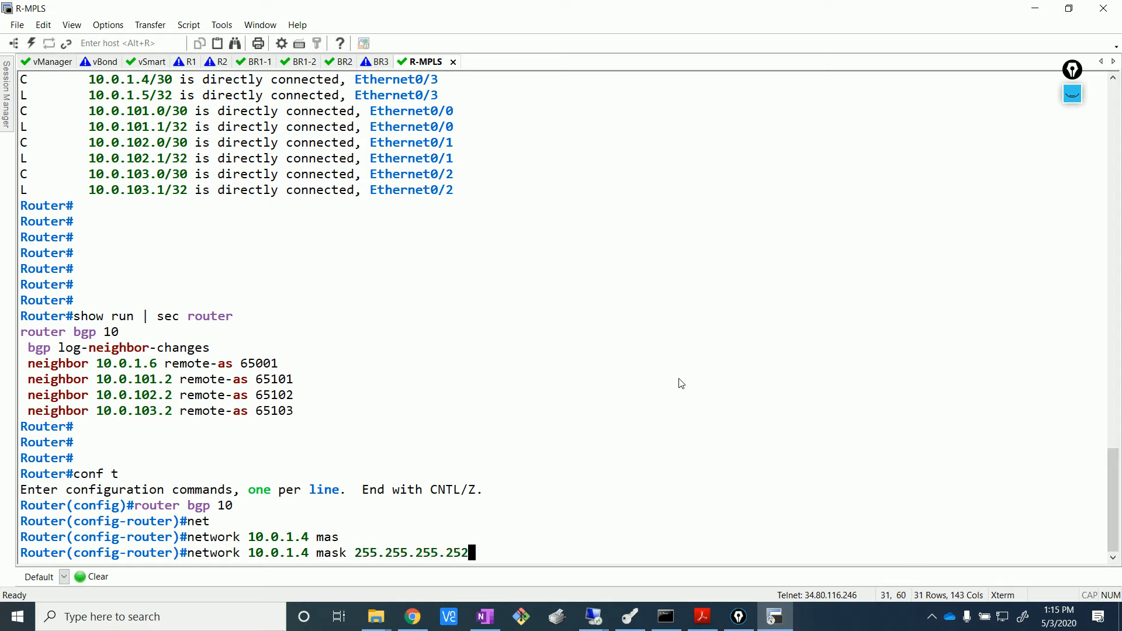
pyautogui.press('Return')
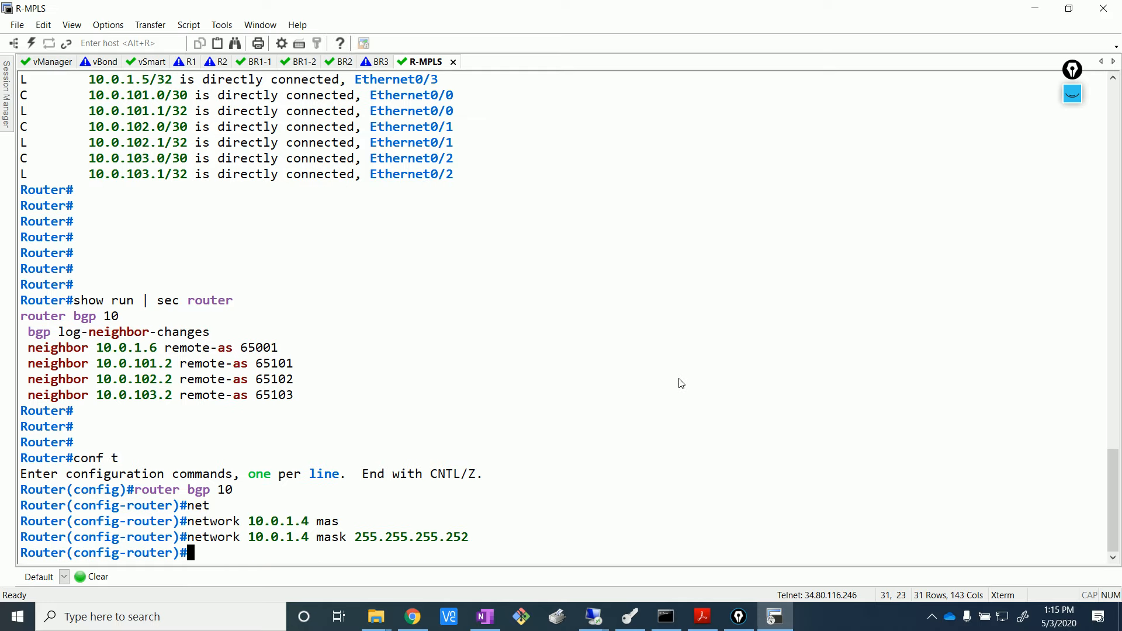
pyautogui.press('Up')
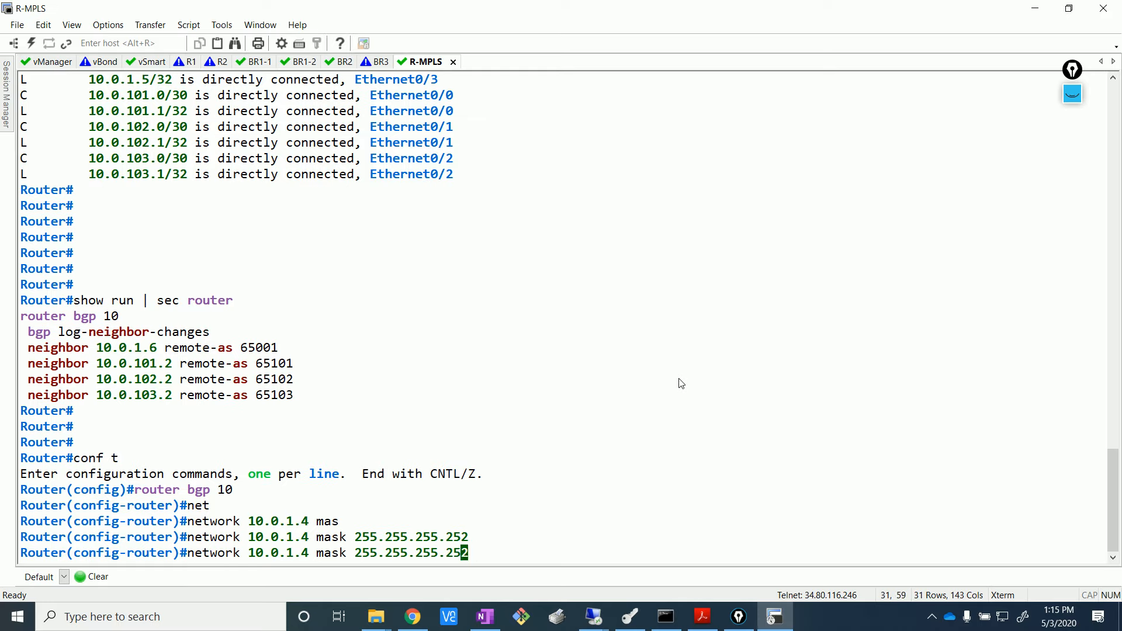
pyautogui.press('Left')
pyautogui.press('Left')
pyautogui.press('Left')
pyautogui.press('Left')
pyautogui.press('Left')
pyautogui.press('Left')
pyautogui.press('Left')
pyautogui.press('Left')
pyautogui.press('Left')
pyautogui.press('Left')
pyautogui.press('Left')
pyautogui.press('Left')
pyautogui.press('Left')
pyautogui.press('Left')
pyautogui.press('Left')
pyautogui.press('Left')
pyautogui.press('Left')
pyautogui.press('Left')
pyautogui.press('Left')
pyautogui.write('01')
pyautogui.press('Right')
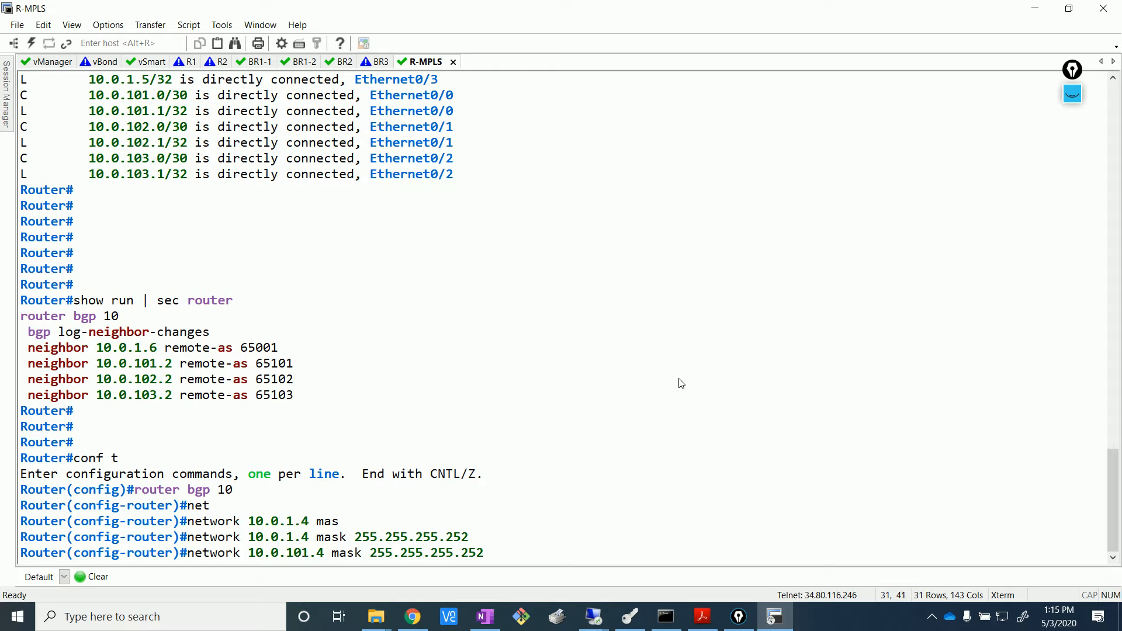
pyautogui.write('0')
pyautogui.press('BackSpace')
pyautogui.press('BackSpace')
pyautogui.write('0')
pyautogui.press('Return')
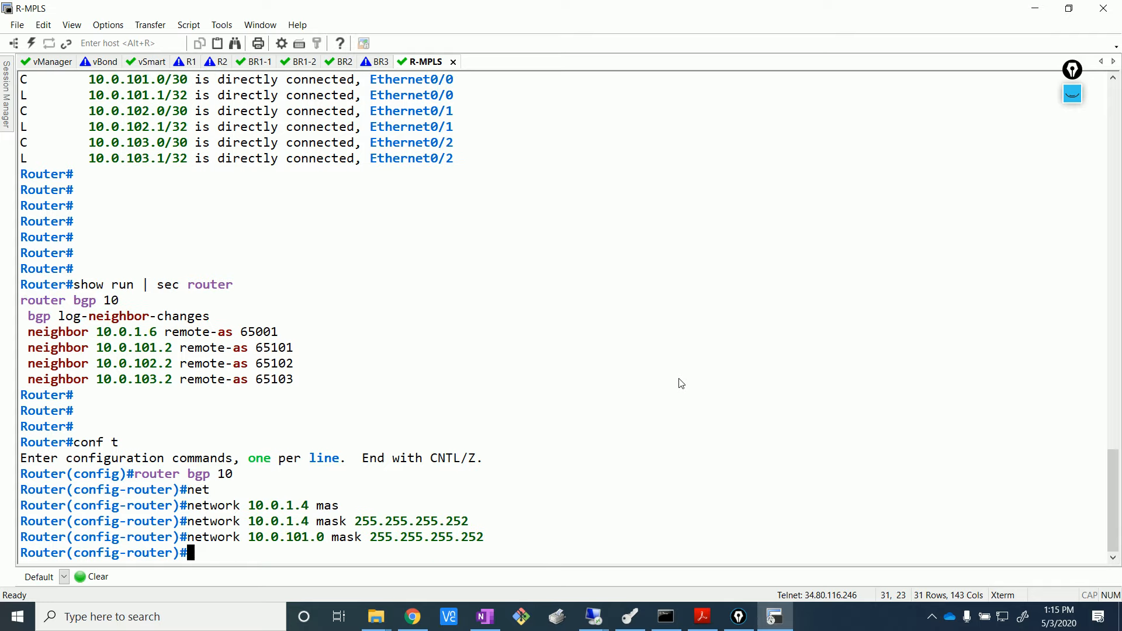
# - Add the 10.0.102.0 and 10.0.103.0 /30 network statements and review the new lines
pyautogui.press('Up')
pyautogui.press('Left')
pyautogui.press('Left')
pyautogui.press('Left')
pyautogui.press('Left')
pyautogui.press('Left')
pyautogui.press('Left')
pyautogui.press('Left')
pyautogui.press('Left')
pyautogui.press('Left')
pyautogui.press('Left')
pyautogui.press('Left')
pyautogui.press('Left')
pyautogui.press('Left')
pyautogui.press('Left')
pyautogui.press('Left')
pyautogui.press('Left')
pyautogui.press('Left')
pyautogui.press('Left')
pyautogui.press('Left')
pyautogui.press('Left')
pyautogui.press('Left')
pyautogui.press('Left')
pyautogui.press('Left')
pyautogui.press('Left')
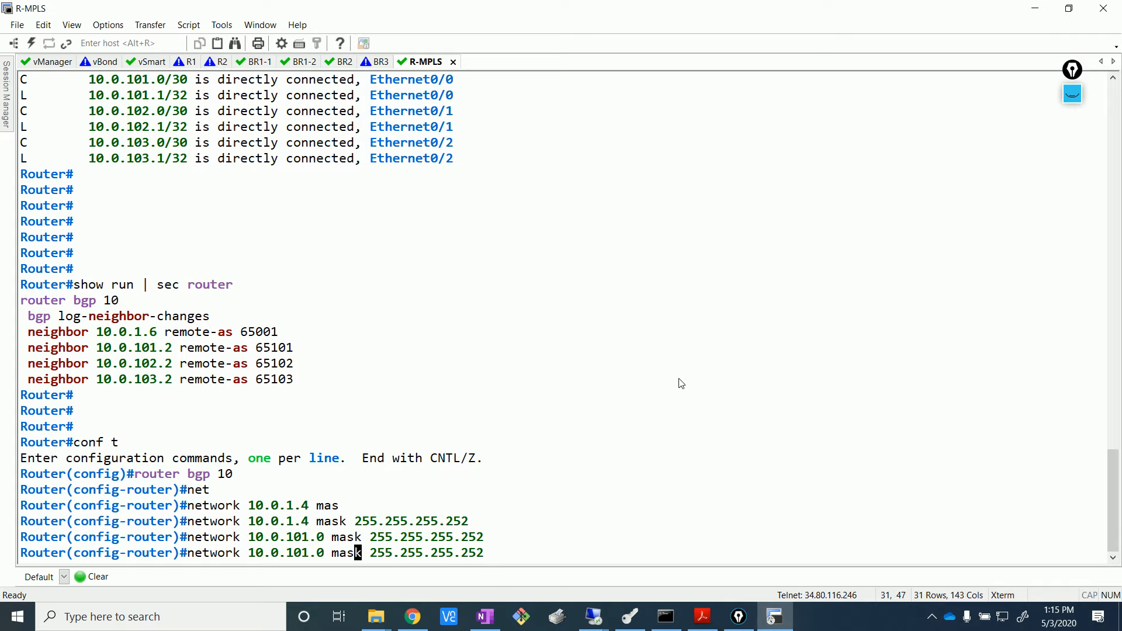
pyautogui.press('Delete')
pyautogui.write('2')
pyautogui.press('Return')
pyautogui.press('Up')
pyautogui.press('Left')
pyautogui.press('Left')
pyautogui.press('Left')
pyautogui.press('Left')
pyautogui.press('Left')
pyautogui.press('Left')
pyautogui.press('Left')
pyautogui.press('Left')
pyautogui.press('Left')
pyautogui.press('Left')
pyautogui.press('Left')
pyautogui.press('Left')
pyautogui.press('Left')
pyautogui.press('Left')
pyautogui.press('Left')
pyautogui.press('Left')
pyautogui.press('Left')
pyautogui.press('Left')
pyautogui.press('Left')
pyautogui.press('Left')
pyautogui.press('Left')
pyautogui.press('Left')
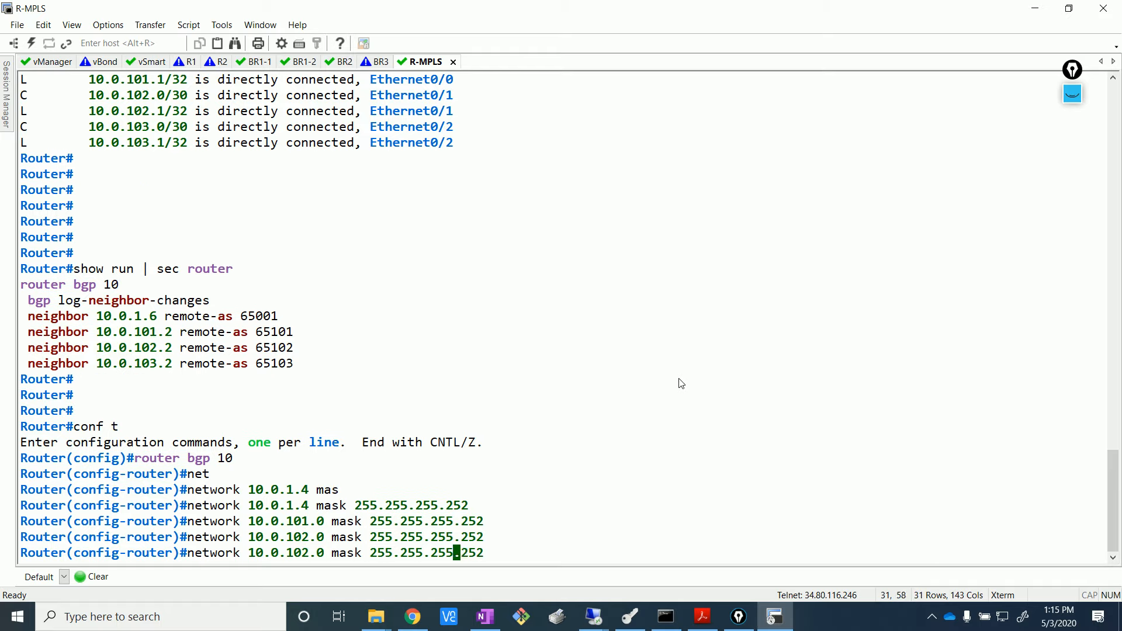
pyautogui.press('Left')
pyautogui.press('Left')
pyautogui.press('Delete')
pyautogui.write('3')
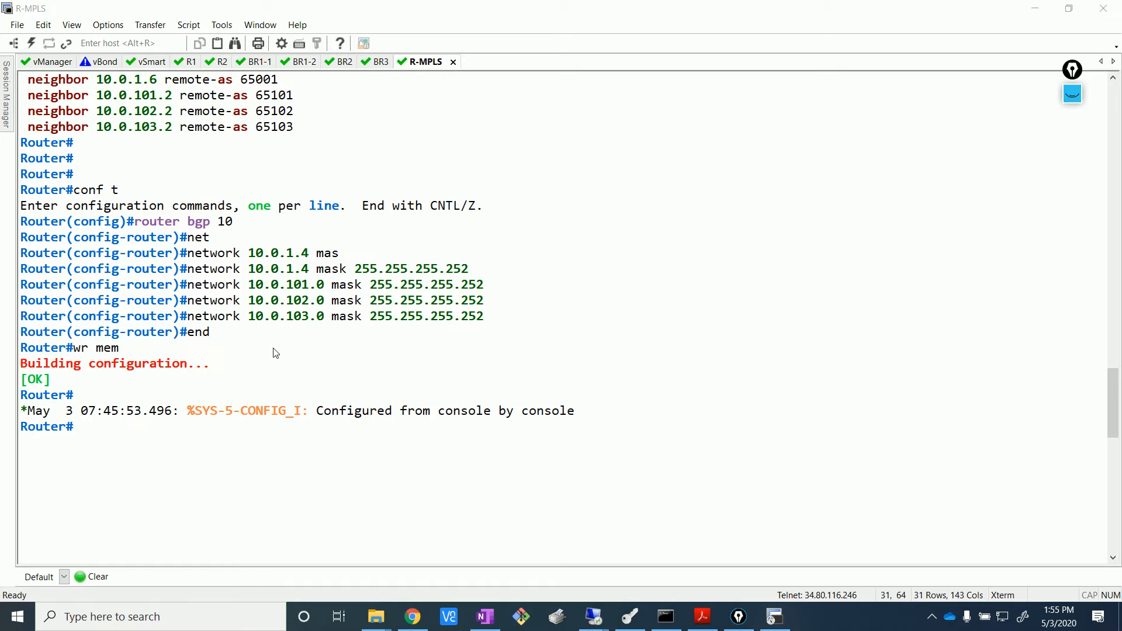
pyautogui.moveTo(476, 320); pyautogui.dragTo(17, 232)
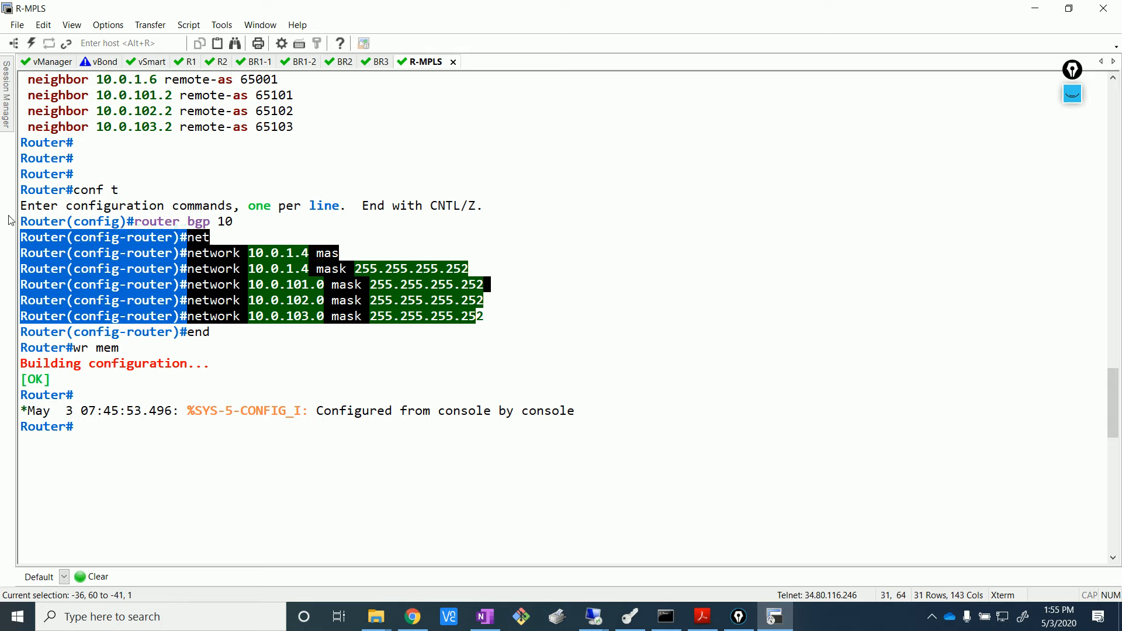
pyautogui.click(233, 349)
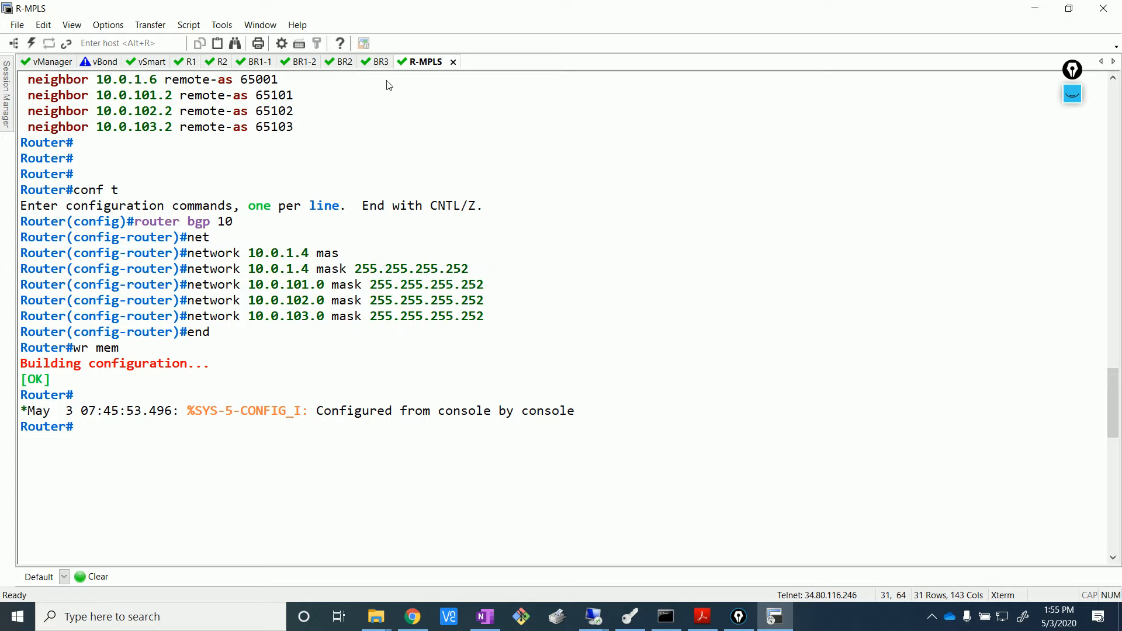
# - Run show bgp routes on the BR1-2 console
pyautogui.click(255, 61)
pyautogui.write('show')
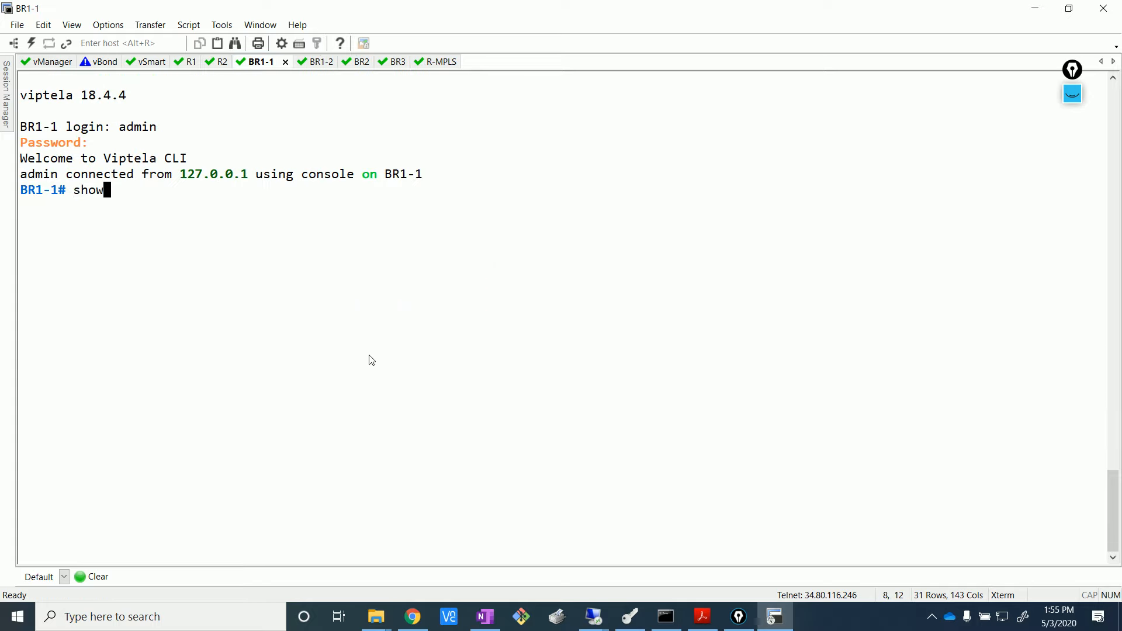
pyautogui.press('BackSpace')
pyautogui.press('BackSpace')
pyautogui.press('BackSpace')
pyautogui.press('BackSpace')
pyautogui.click(308, 62)
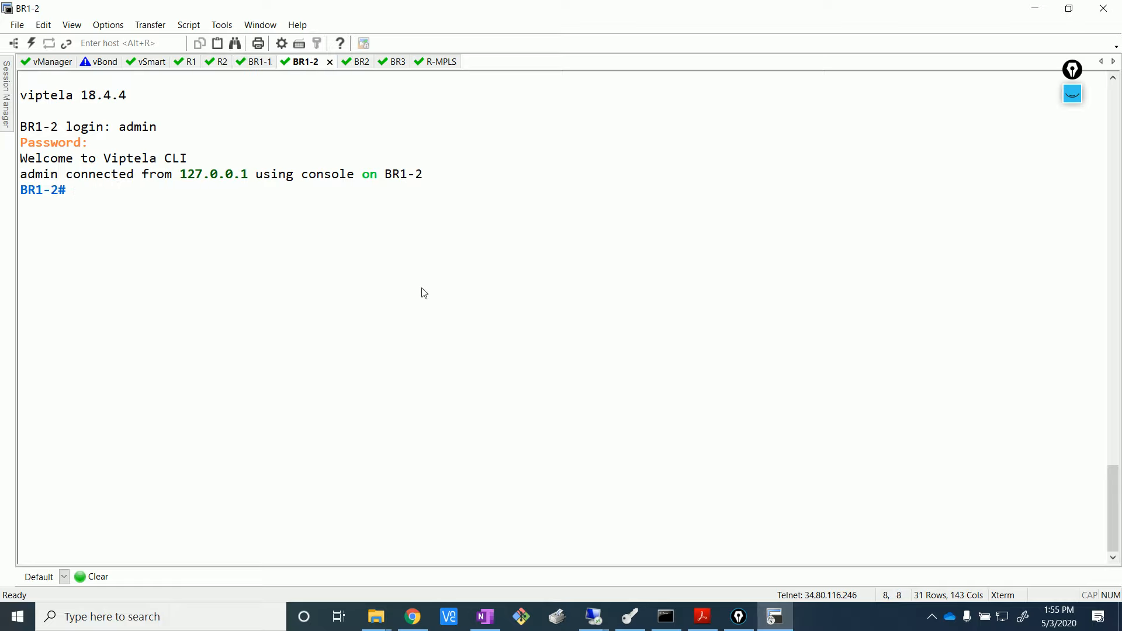
pyautogui.write('show ip bg')
pyautogui.press('Return')
pyautogui.press('BackSpace')
pyautogui.press('BackSpace')
pyautogui.press('BackSpace')
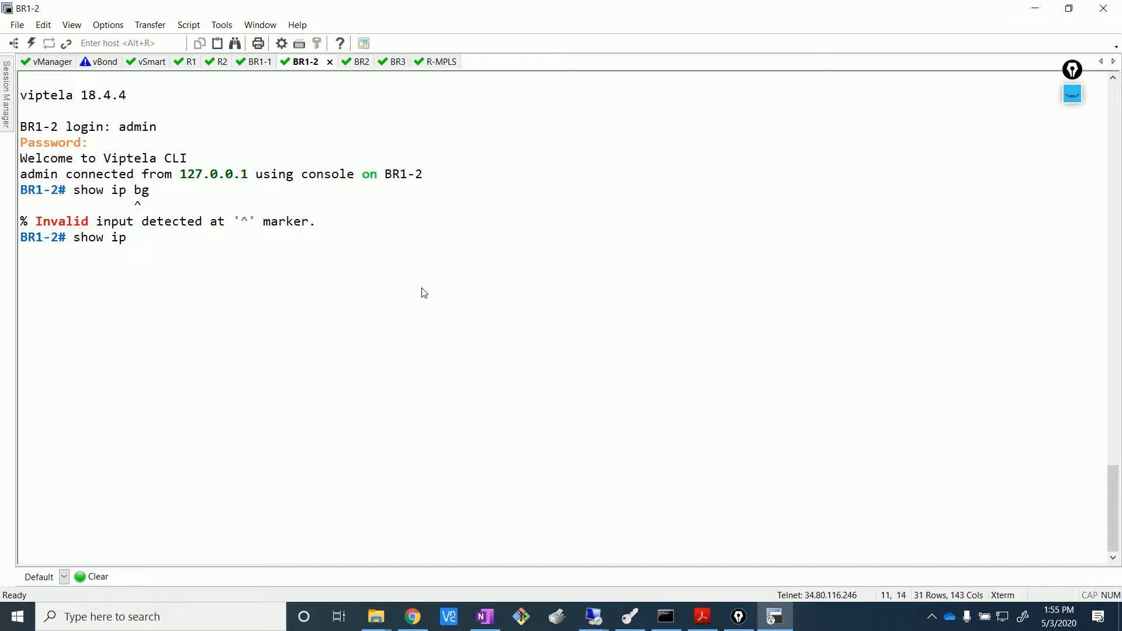
pyautogui.write('bgp rpu')
pyautogui.press('Return')
pyautogui.press('BackSpace')
pyautogui.press('BackSpace')
pyautogui.write('o')
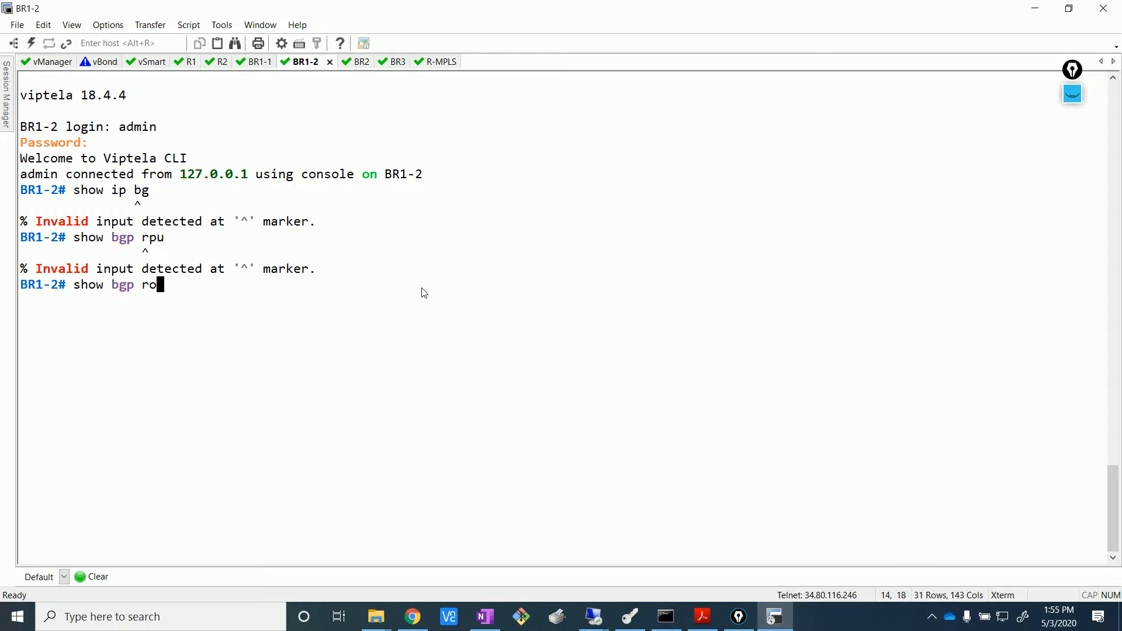
pyautogui.press('Tab')
pyautogui.press('Return')
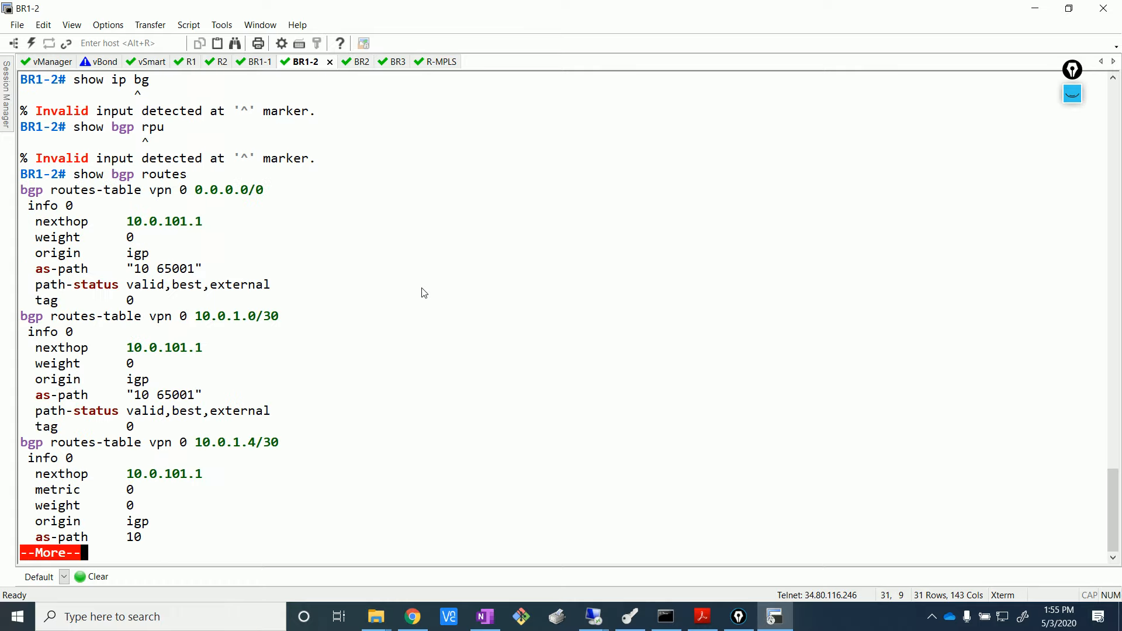
# - Page through BR1-2's BGP routes, checking the default, 10.0.1.0/30 and 10.0.1.4/30 entries
pyautogui.press('Return')
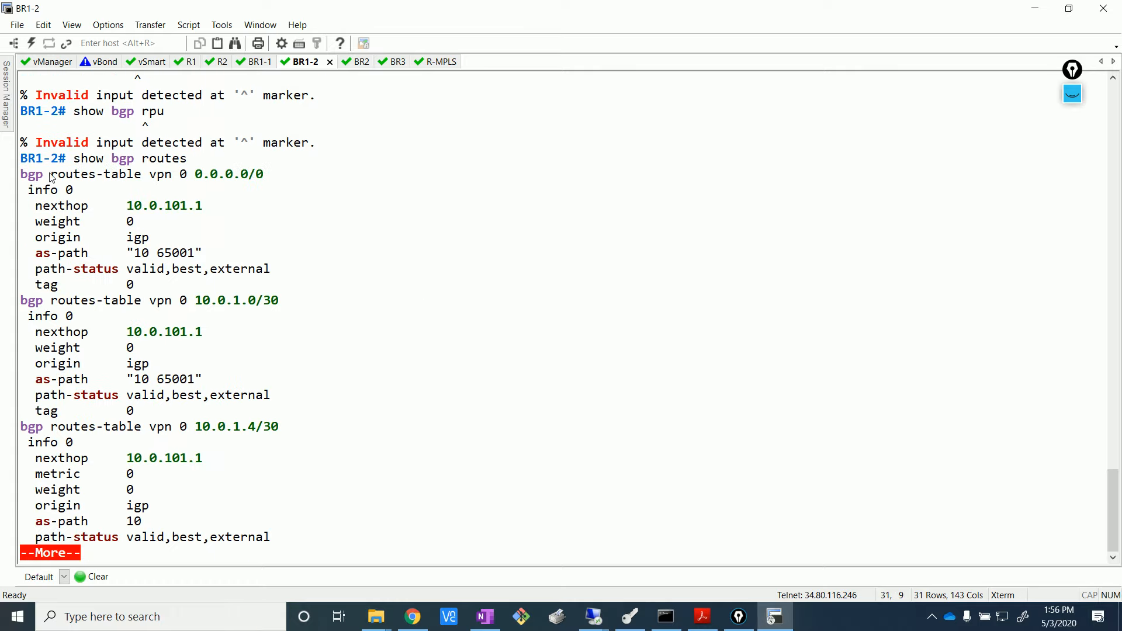
pyautogui.moveTo(22, 175); pyautogui.dragTo(284, 191)
pyautogui.click(228, 316)
pyautogui.moveTo(61, 301); pyautogui.dragTo(284, 311)
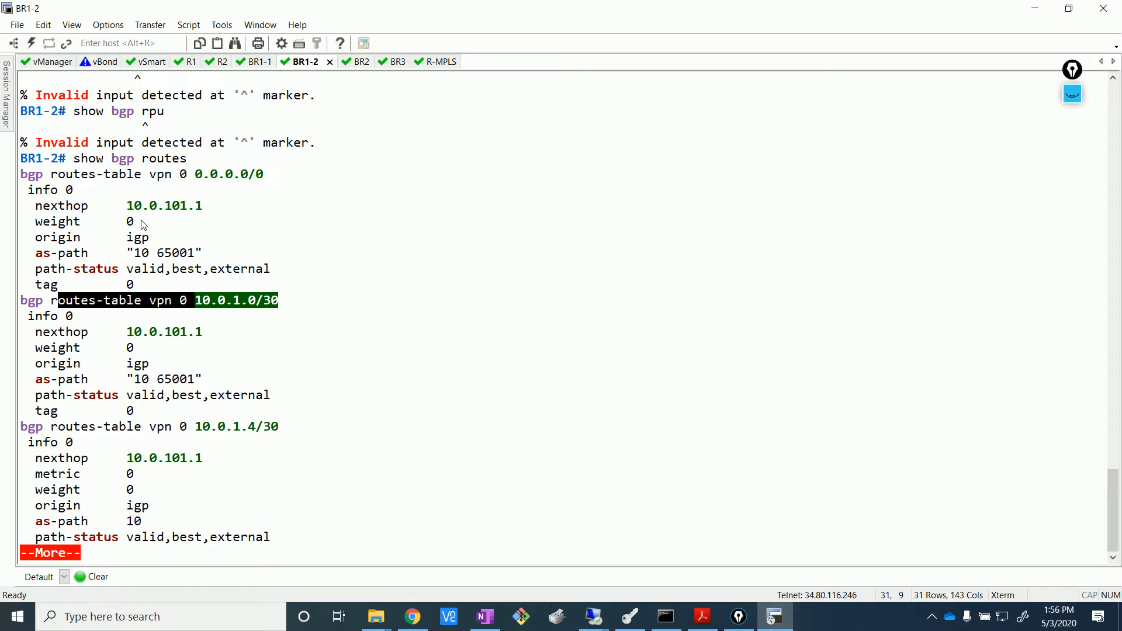
pyautogui.click(413, 617)
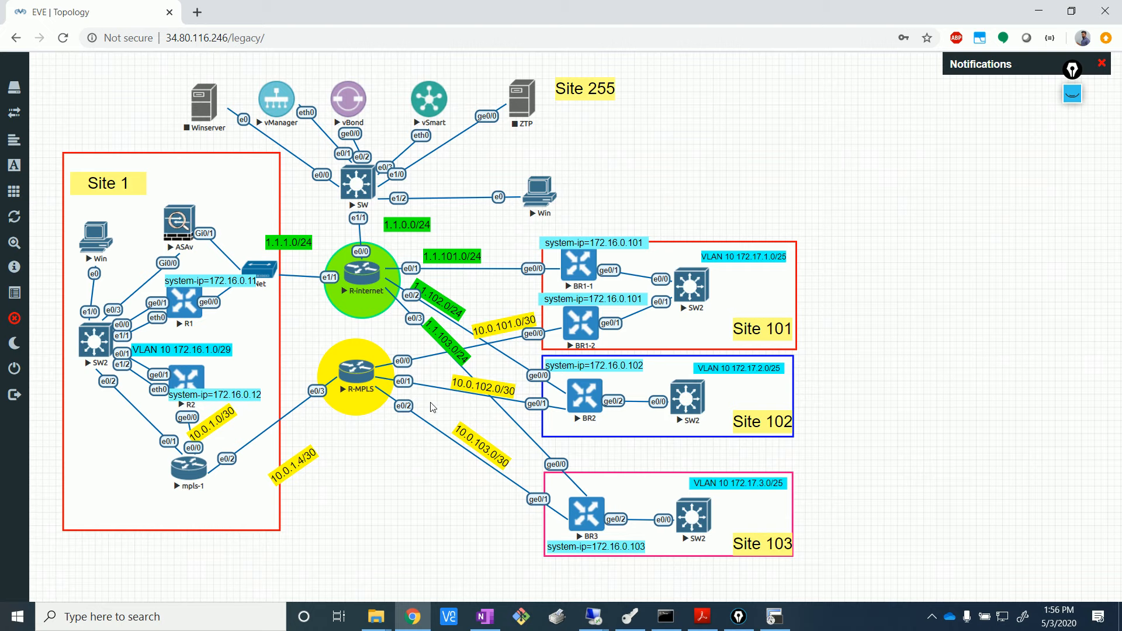
pyautogui.click(1038, 11)
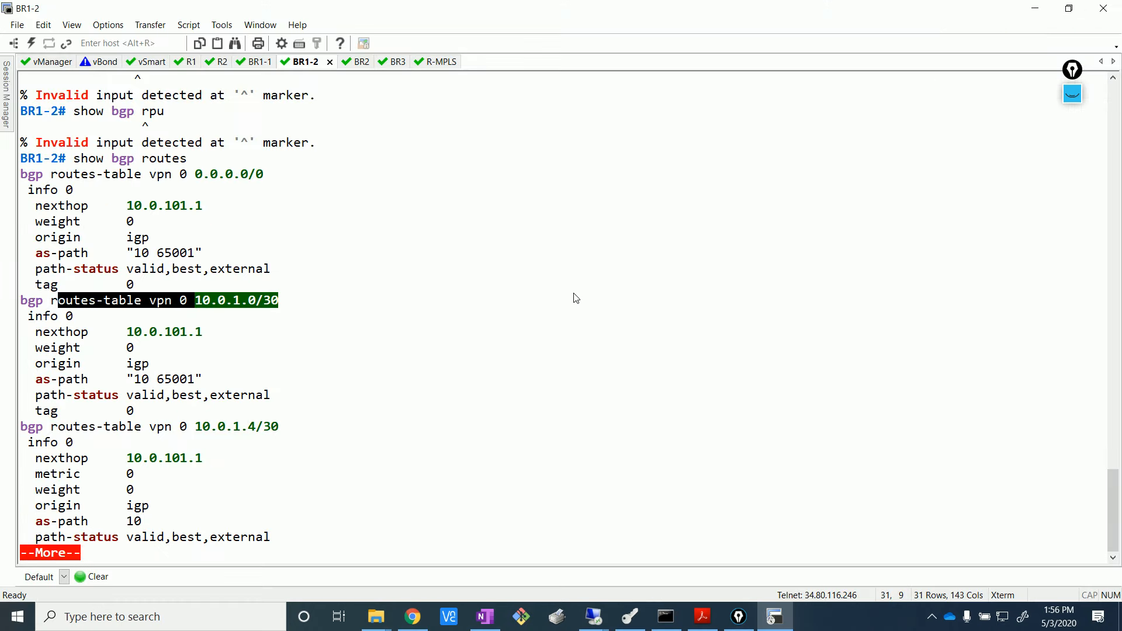
pyautogui.click(514, 326)
pyautogui.moveTo(142, 427); pyautogui.dragTo(326, 446)
pyautogui.click(402, 445)
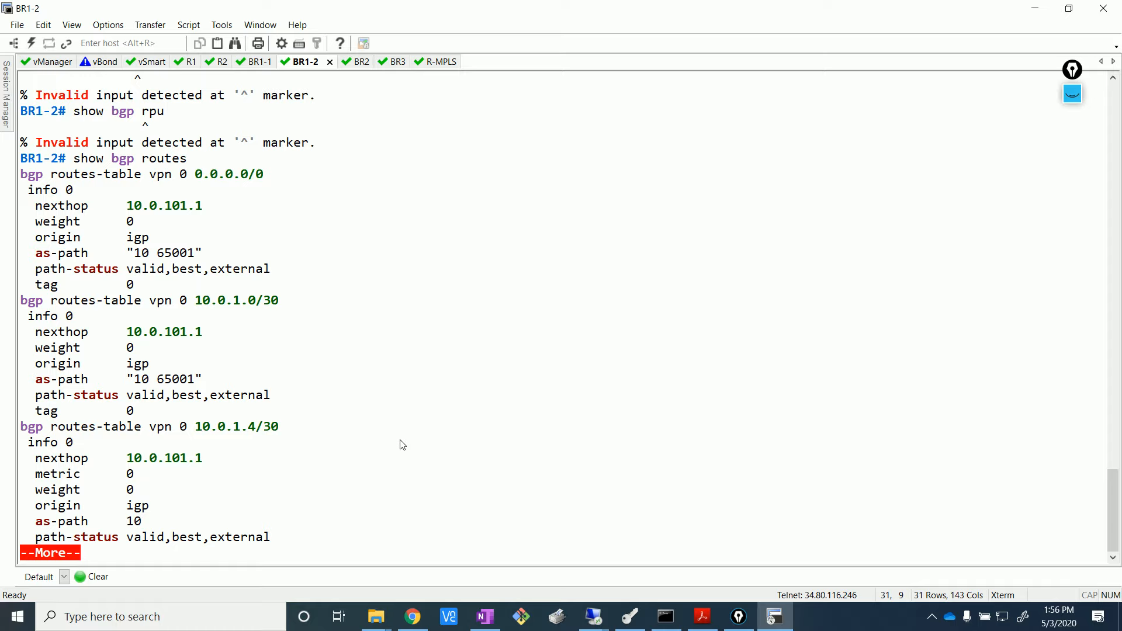
pyautogui.press('Return')
pyautogui.press('Return')
pyautogui.press('Return')
pyautogui.press('Return')
pyautogui.press('Return')
pyautogui.press('Return')
pyautogui.press('Return')
pyautogui.press('Return')
pyautogui.press('Return')
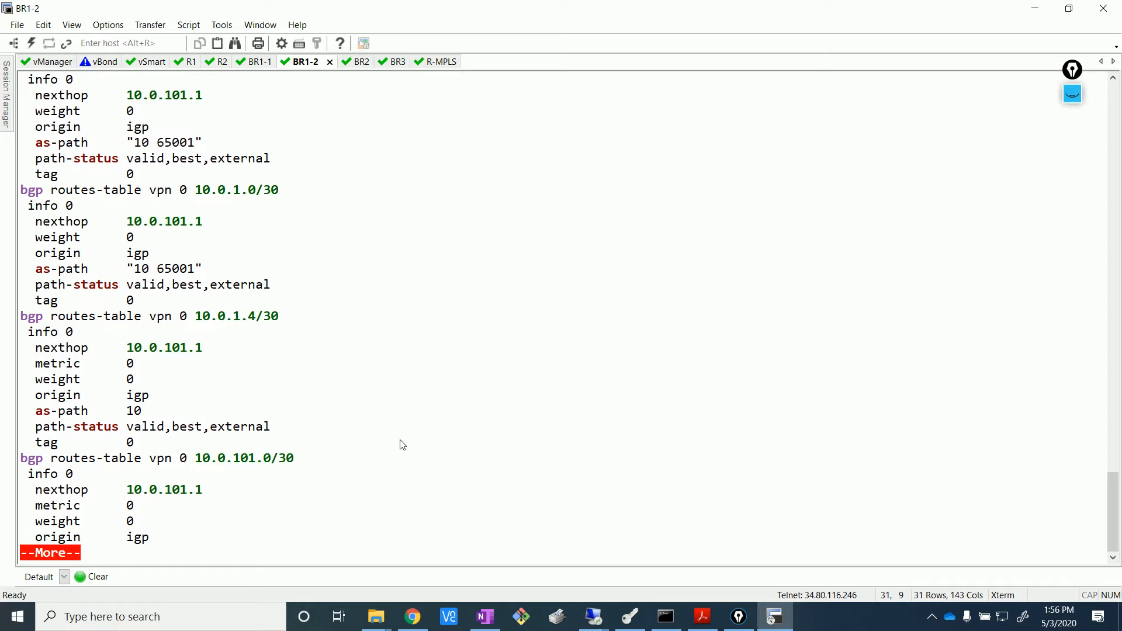
pyautogui.press('Return')
pyautogui.press('Return')
pyautogui.press('Return')
pyautogui.press('Return')
pyautogui.press('Return')
pyautogui.press('Return')
pyautogui.press('Return')
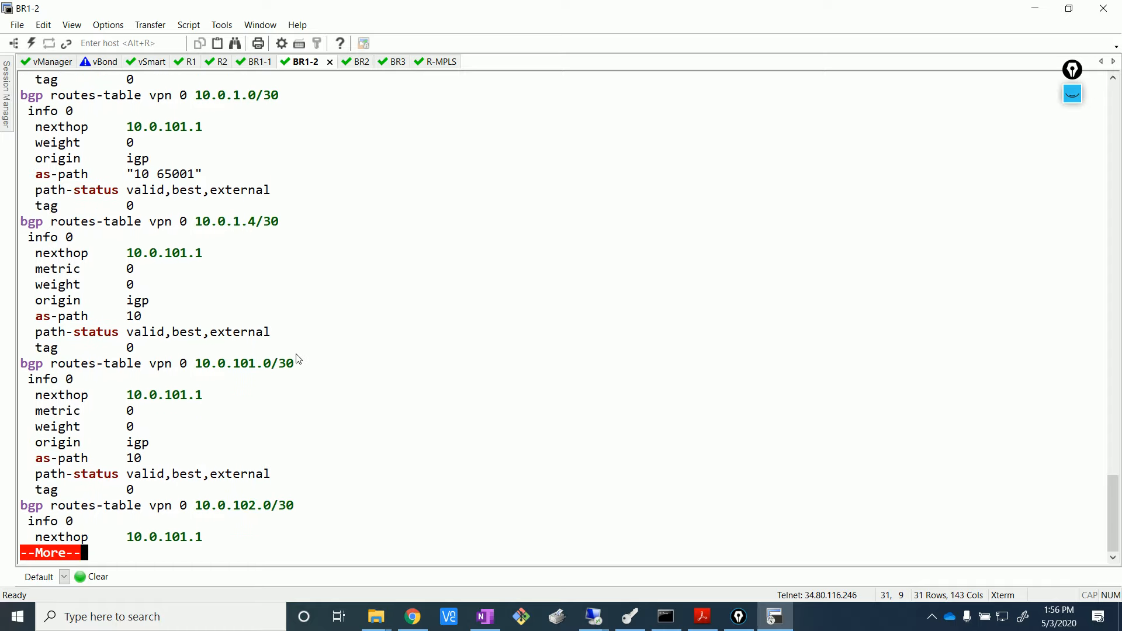
pyautogui.press('Return')
pyautogui.press('Return')
pyautogui.press('Return')
pyautogui.press('Return')
pyautogui.press('Return')
pyautogui.press('Return')
pyautogui.press('Return')
pyautogui.press('Return')
pyautogui.press('Return')
pyautogui.press('Return')
pyautogui.press('Return')
pyautogui.press('Return')
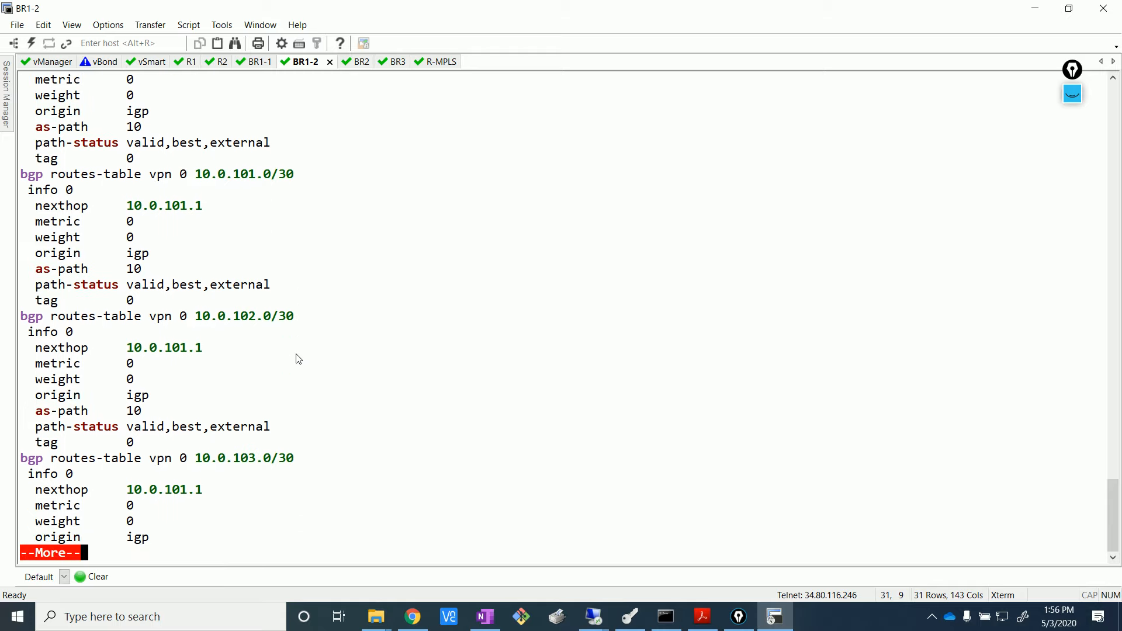
pyautogui.press('Return')
pyautogui.press('Return')
pyautogui.press('Return')
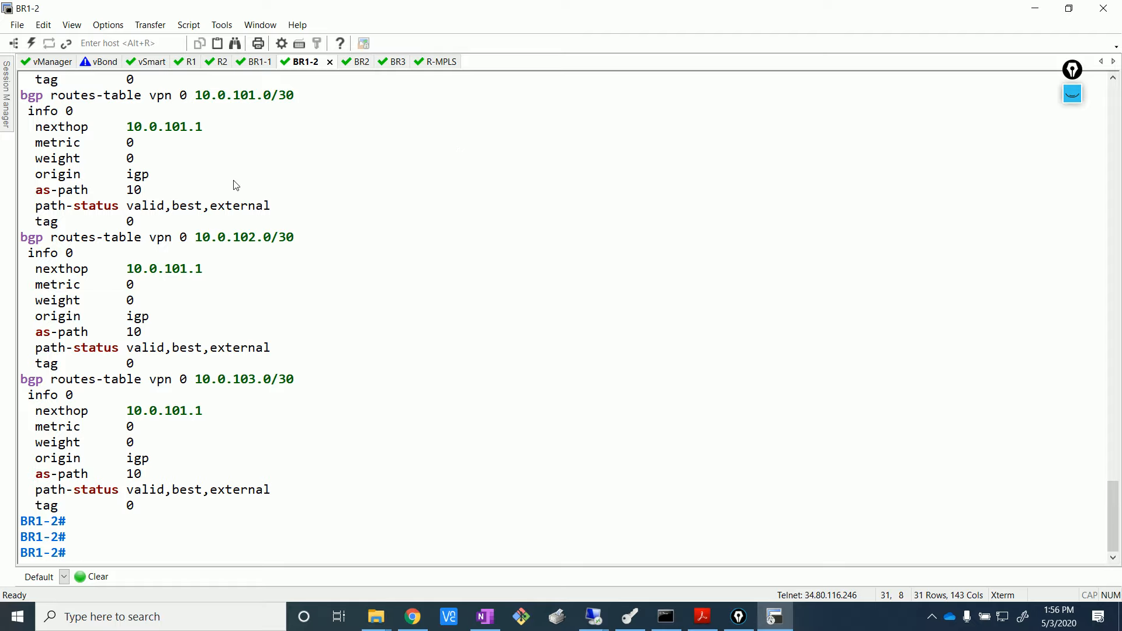
pyautogui.click(366, 68)
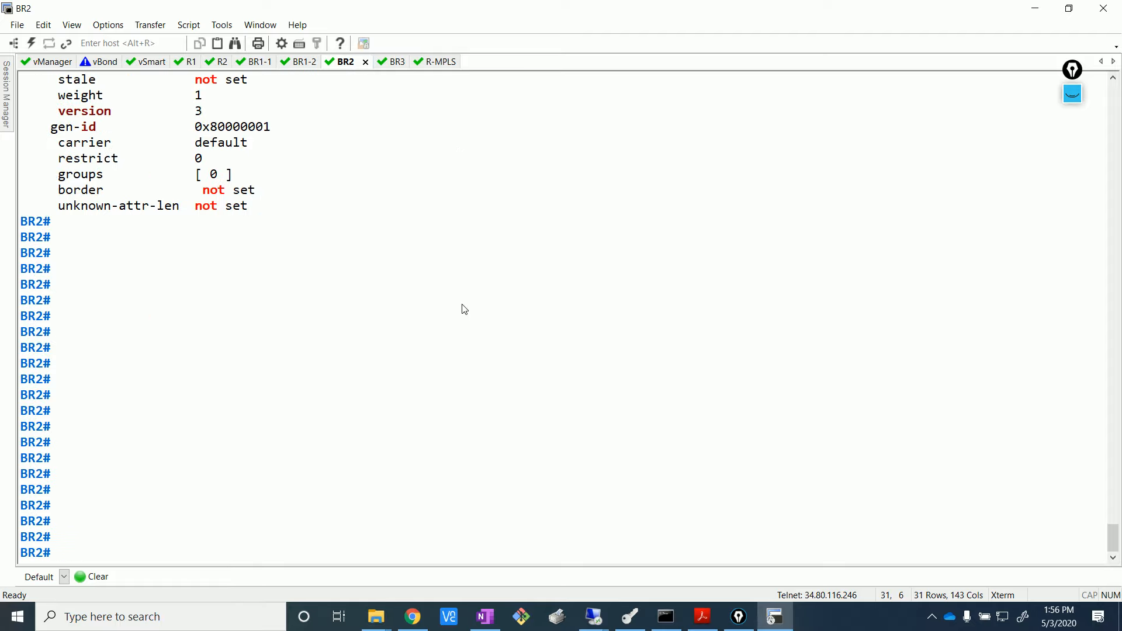
# - Run show bgp summary on BR2, check its prefix counts, then run show bgp routes
pyautogui.write('show ')
pyautogui.write('ip')
pyautogui.press('BackSpace')
pyautogui.press('BackSpace')
pyautogui.press('BackSpace')
pyautogui.write('bgp summary')
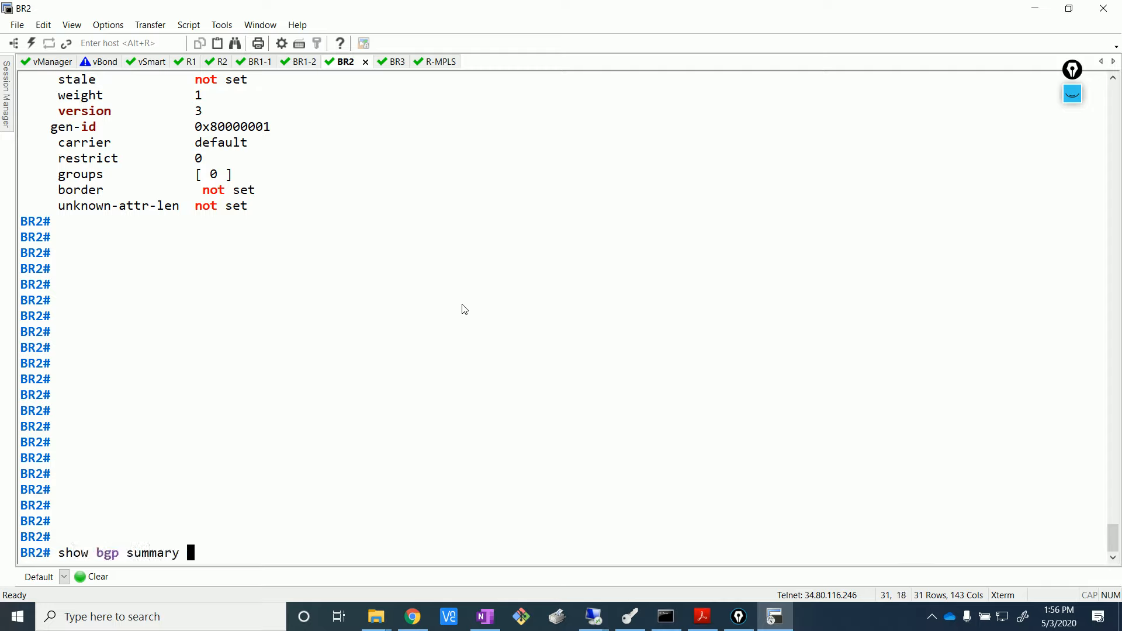
pyautogui.press('Return')
pyautogui.press('Return')
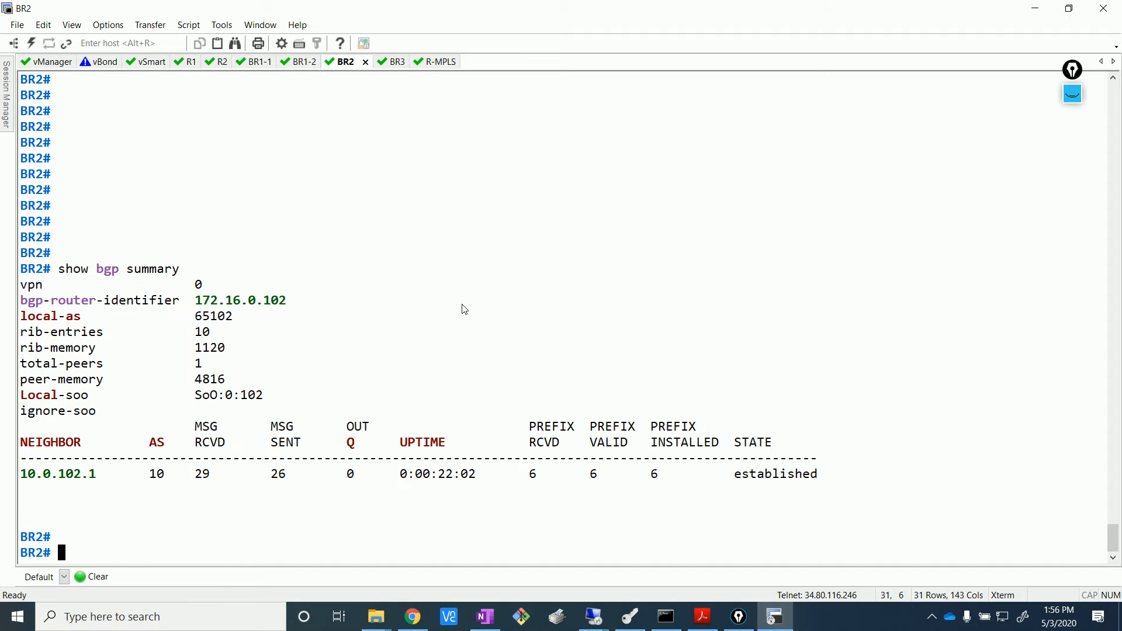
pyautogui.press('Up')
pyautogui.press('BackSpace')
pyautogui.press('BackSpace')
pyautogui.press('BackSpace')
pyautogui.press('BackSpace')
pyautogui.write('routes')
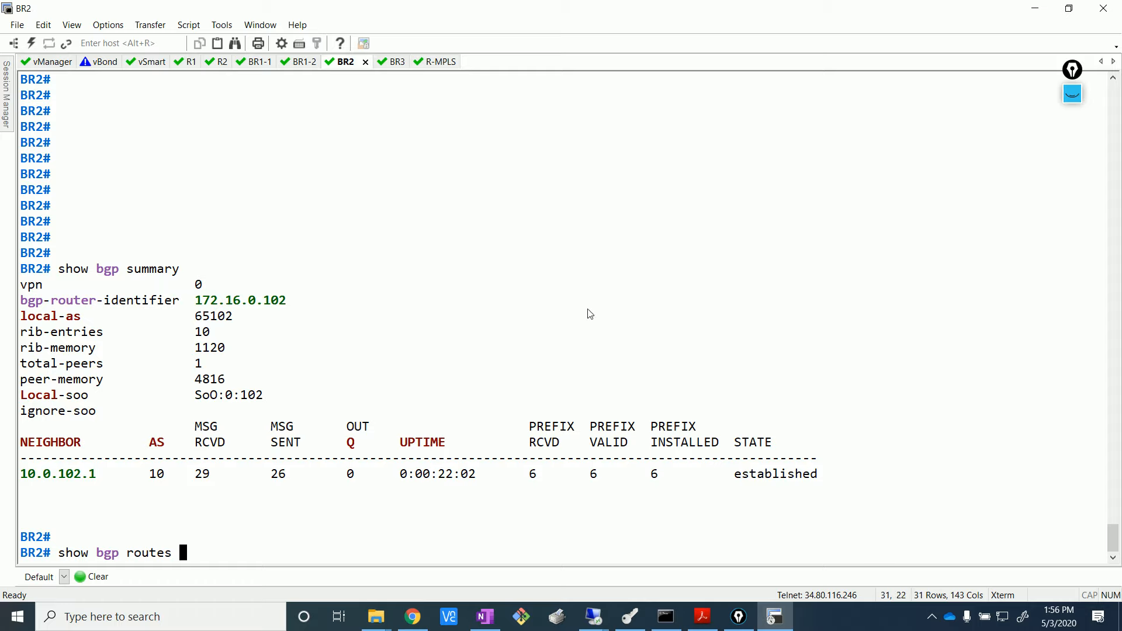
pyautogui.moveTo(666, 475); pyautogui.dragTo(522, 476)
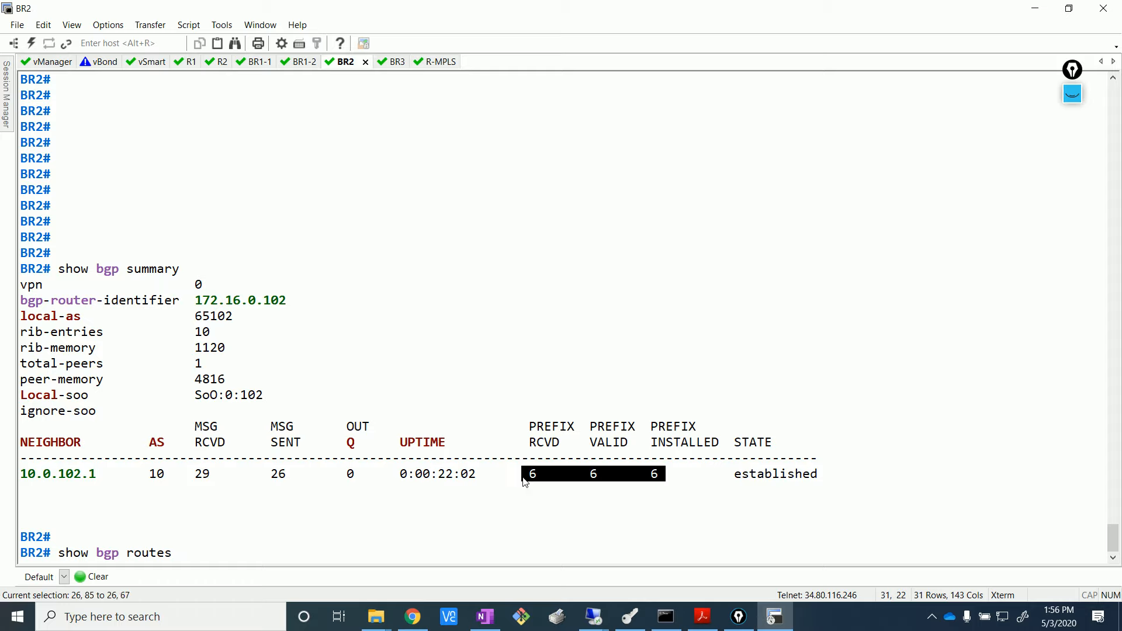
pyautogui.click(526, 531)
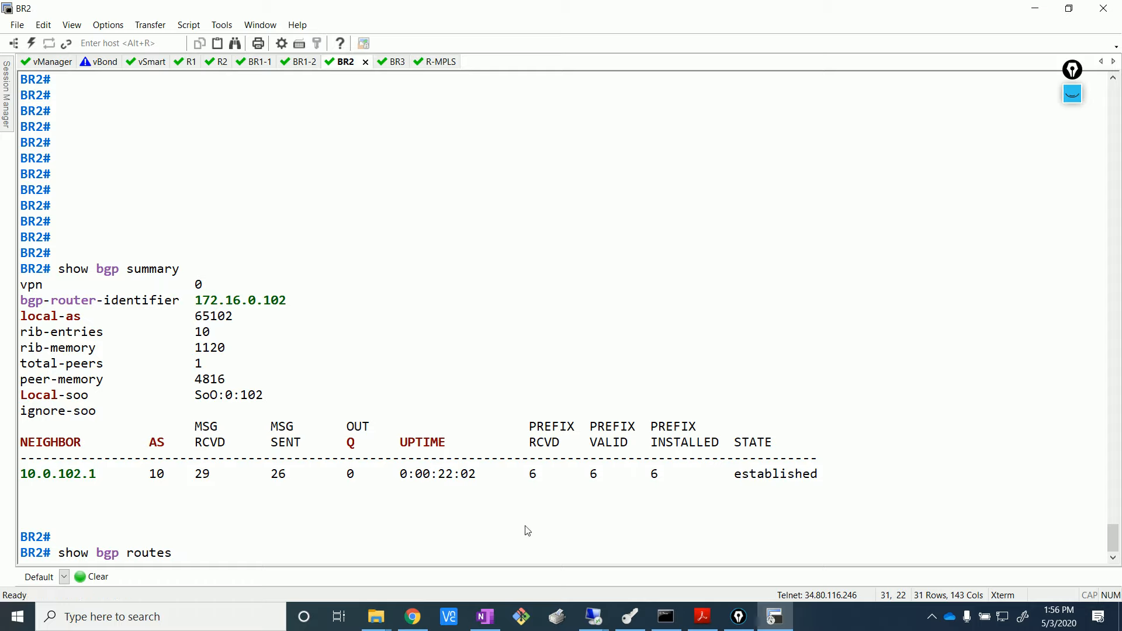
pyautogui.press('Return')
pyautogui.press('Return')
pyautogui.press('Return')
pyautogui.press('Return')
pyautogui.press('Return')
pyautogui.press('Return')
pyautogui.press('Return')
pyautogui.press('Return')
pyautogui.press('Return')
pyautogui.press('Return')
pyautogui.press('Return')
pyautogui.press('Return')
pyautogui.press('Return')
pyautogui.press('Return')
pyautogui.press('Return')
pyautogui.press('Return')
pyautogui.press('Return')
pyautogui.press('Return')
pyautogui.press('Return')
pyautogui.press('Return')
pyautogui.press('Return')
pyautogui.press('Return')
pyautogui.press('Return')
pyautogui.press('Return')
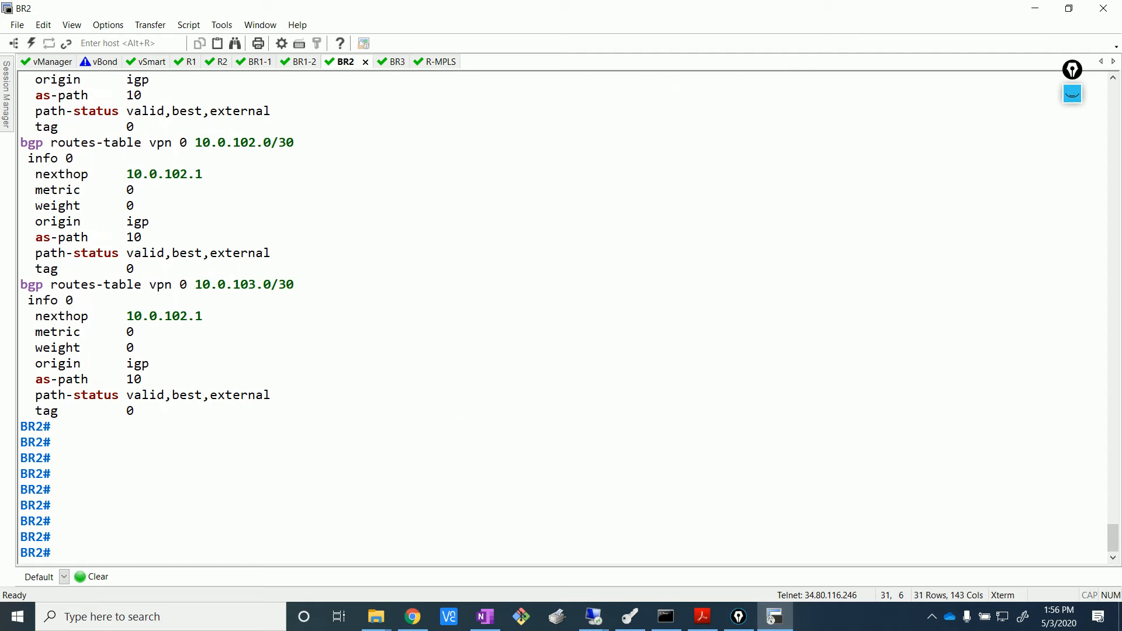
# - Show the EVE-NG topology, toggle the pen tool to clear its ink notes, and return to vManage
pyautogui.moveTo(413, 614)
pyautogui.click(417, 587)
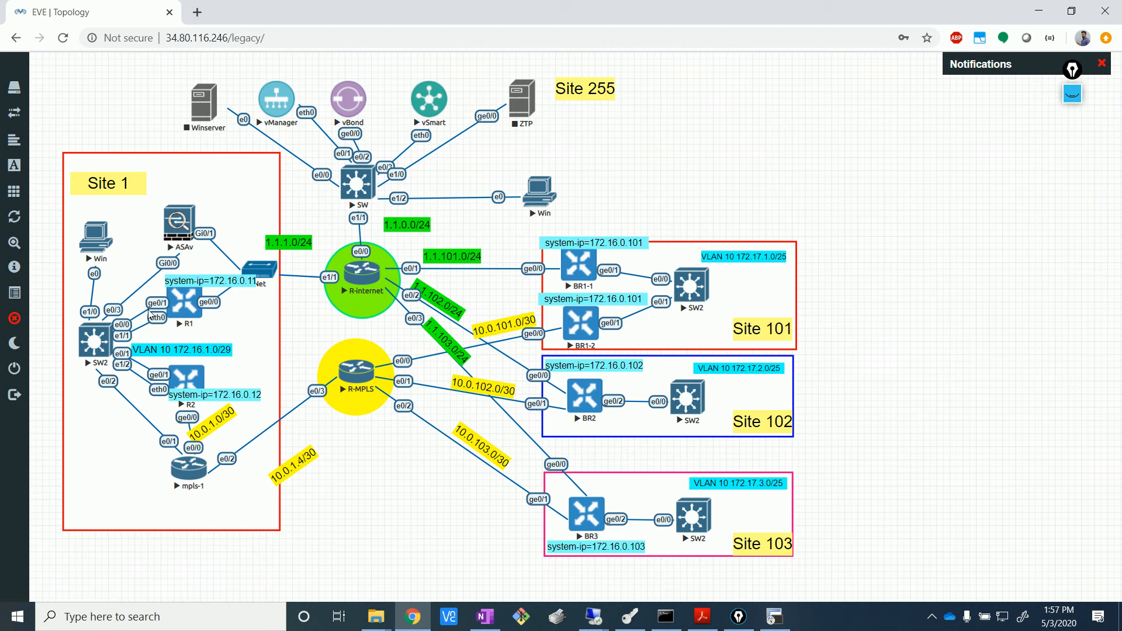
pyautogui.click(1073, 94)
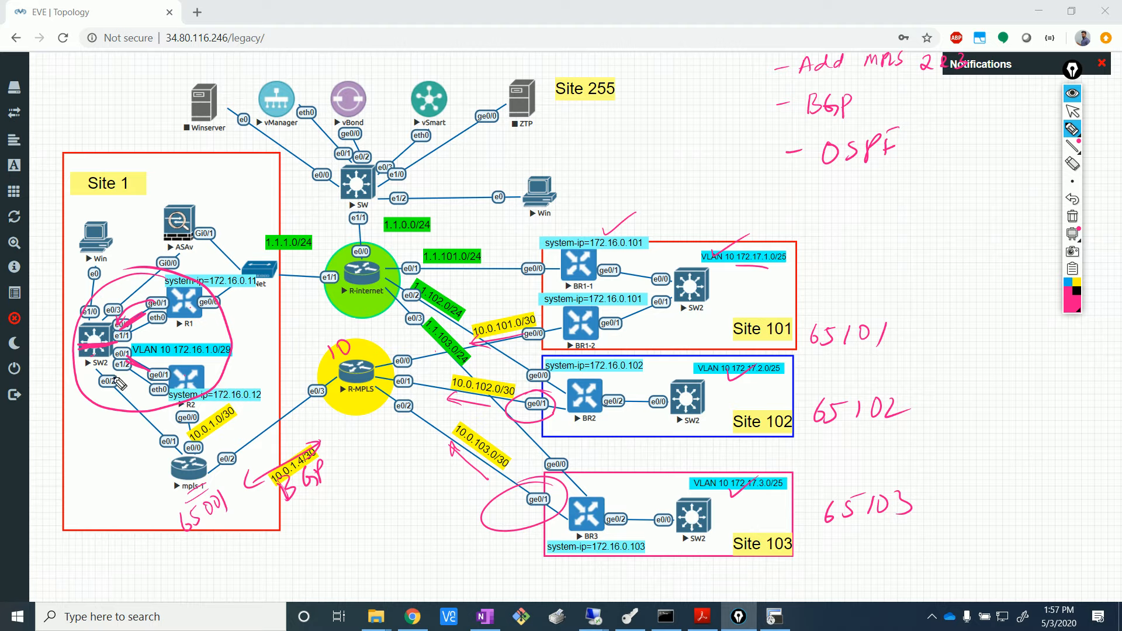
pyautogui.click(1073, 94)
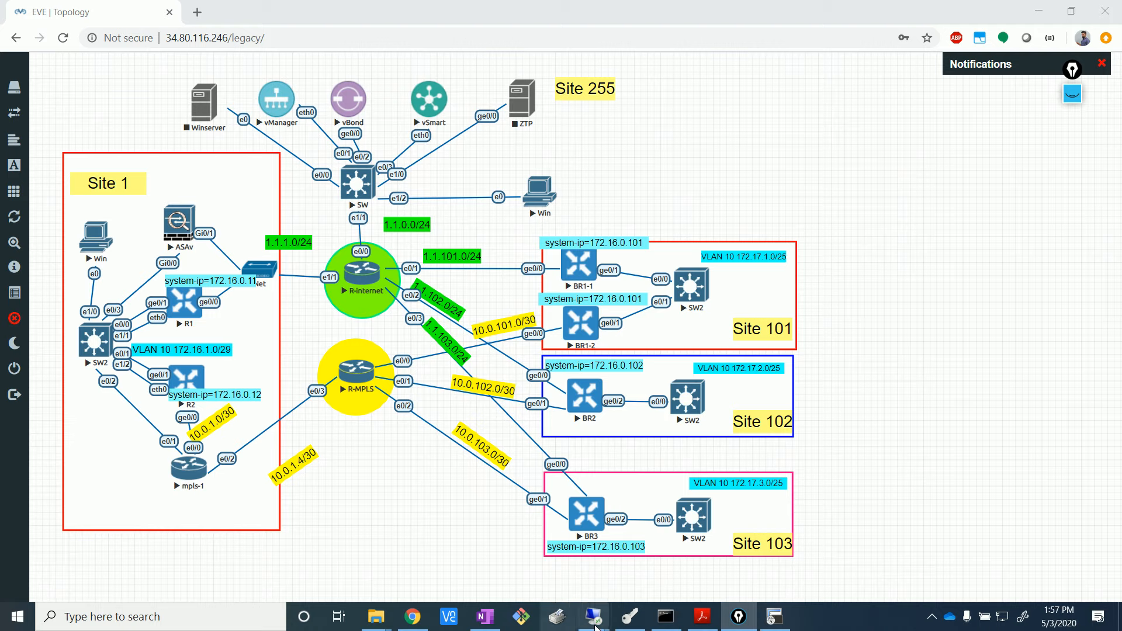
pyautogui.moveTo(597, 624)
pyautogui.click(515, 558)
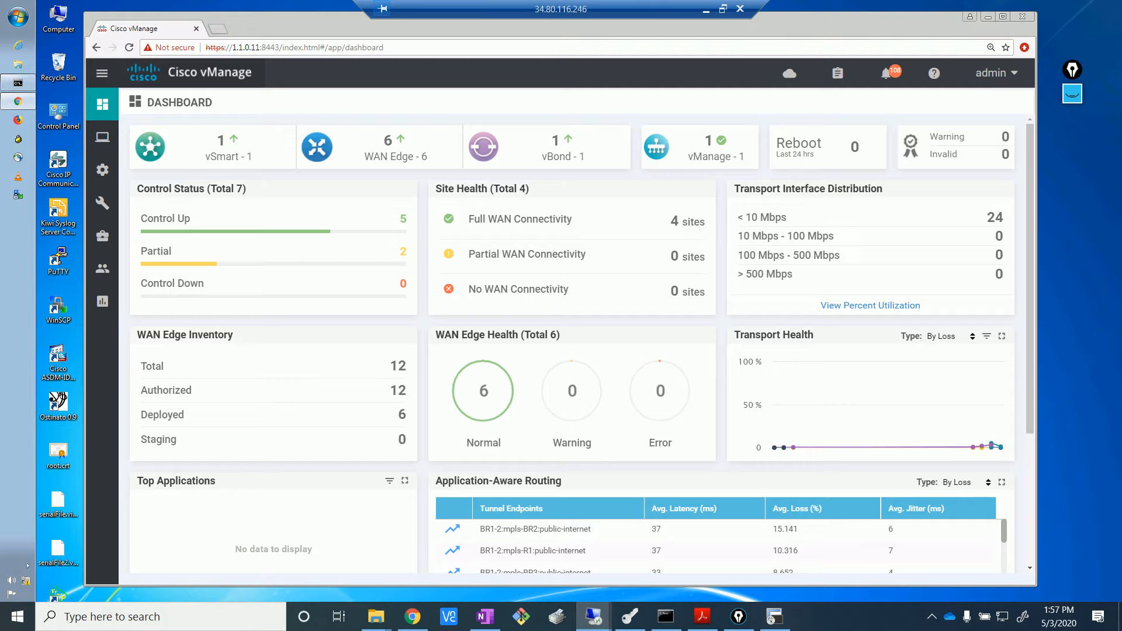
# - Go to Configuration > Templates and open the Feature templates list
pyautogui.moveTo(101, 172)
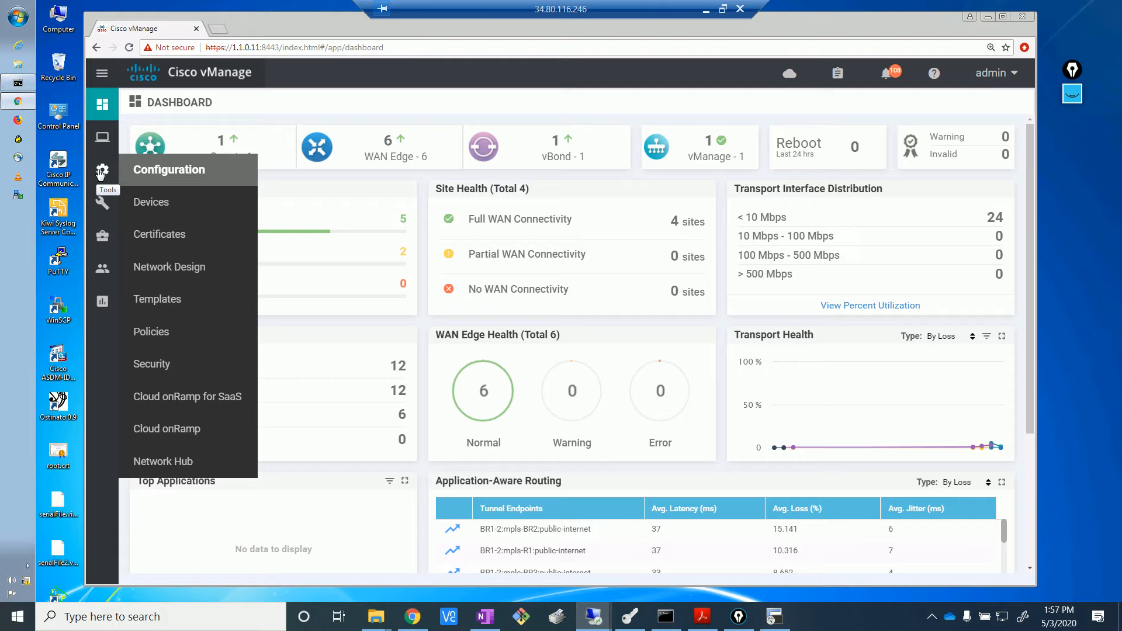
pyautogui.click(150, 299)
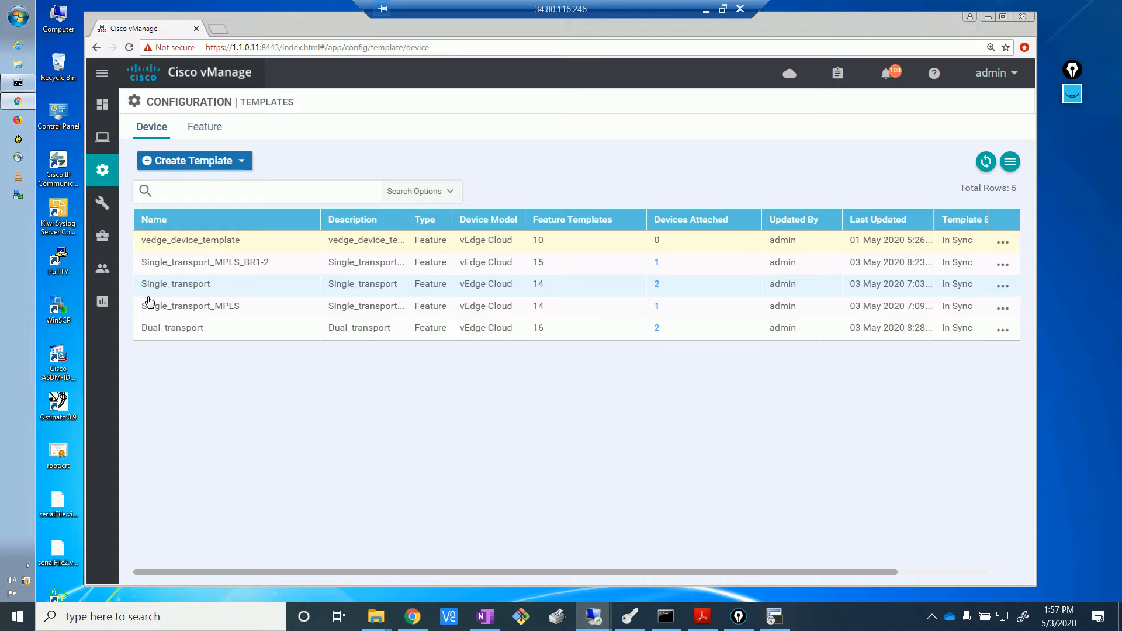
pyautogui.click(211, 128)
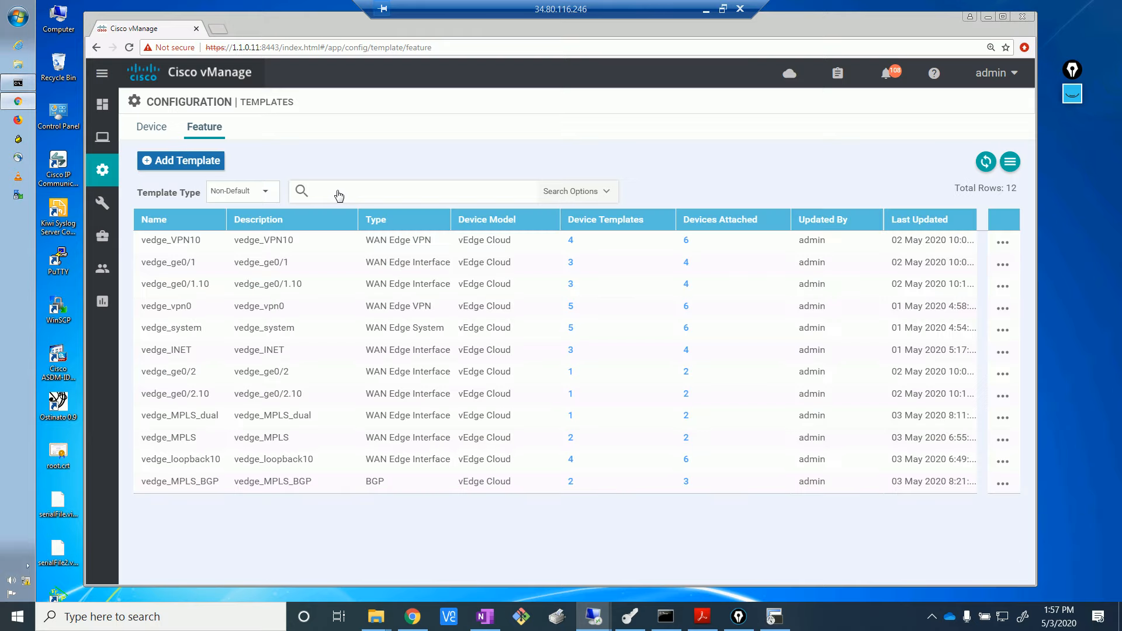
# - Add a feature template for vEdge Cloud and choose the OSPF tile under Other Templates
pyautogui.click(183, 160)
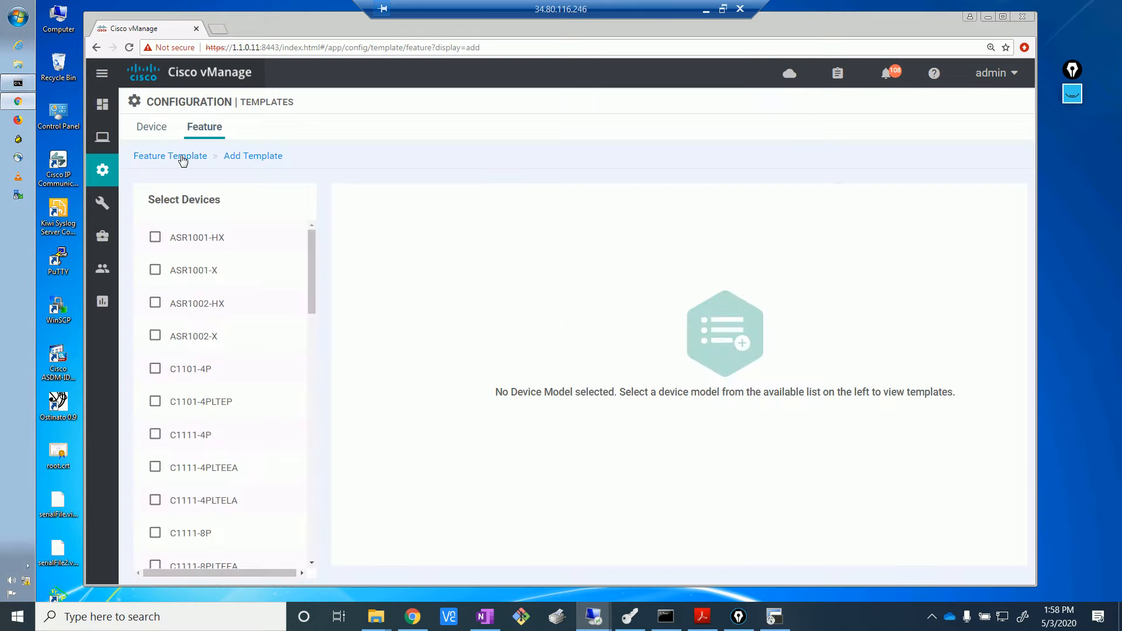
pyautogui.scroll(-3, 308, 462)
pyautogui.scroll(-10, 308, 462)
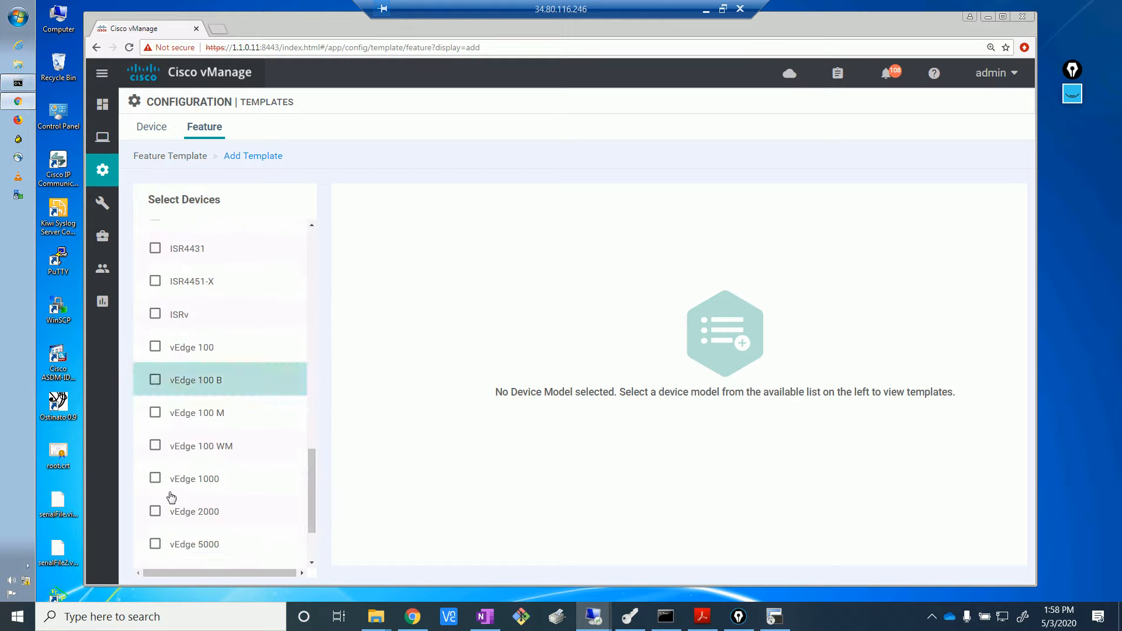
pyautogui.scroll(-1, 314, 549)
pyautogui.scroll(-2, 313, 546)
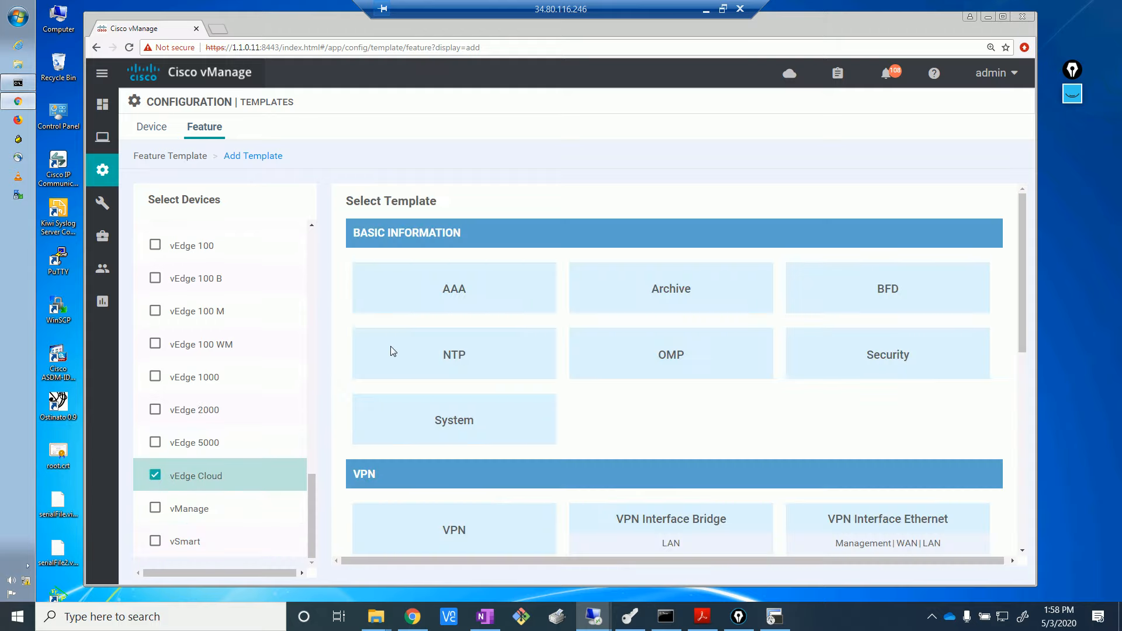
pyautogui.moveTo(1023, 316); pyautogui.dragTo(1018, 507)
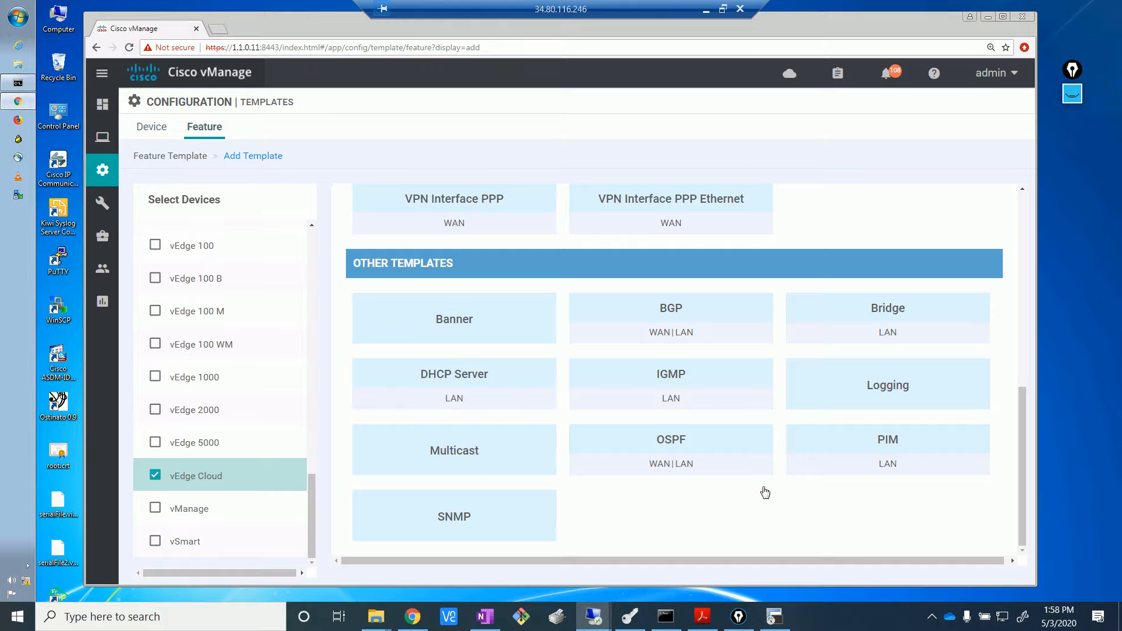
pyautogui.click(677, 454)
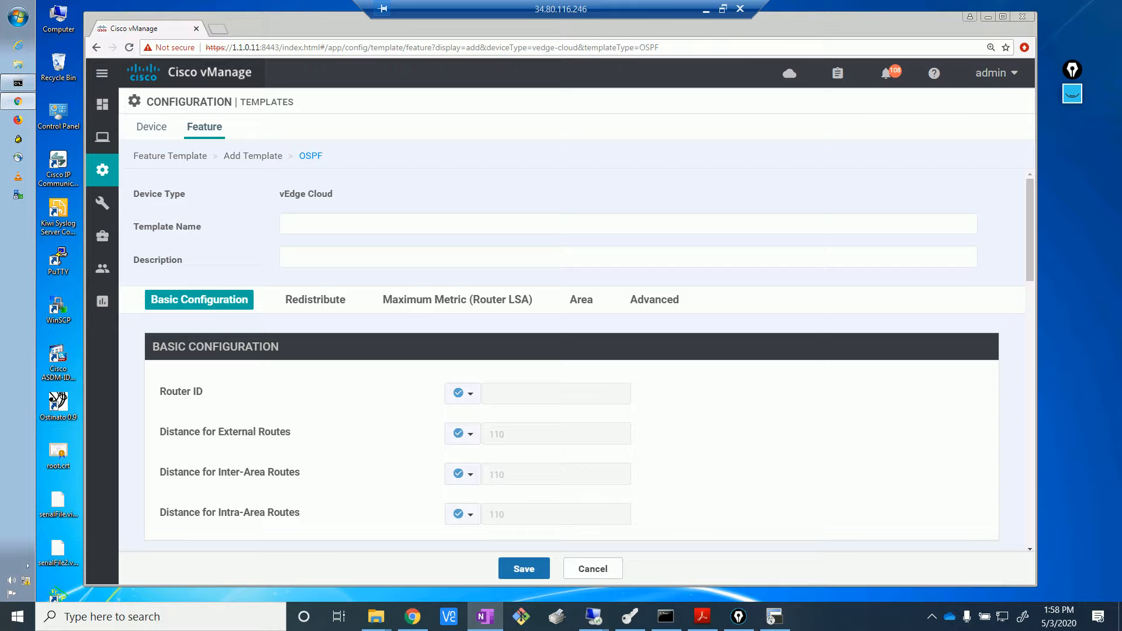
# - Name the OSPF template vedge_OSPF_HQ and paste the same text as its description
pyautogui.click(347, 224)
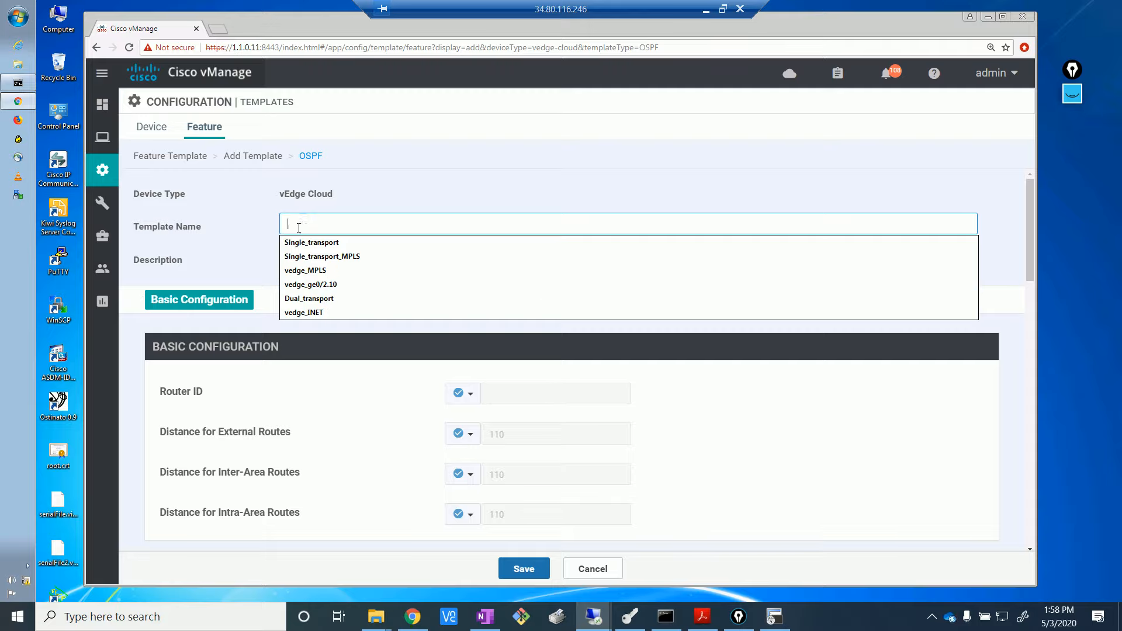
pyautogui.write('vedge')
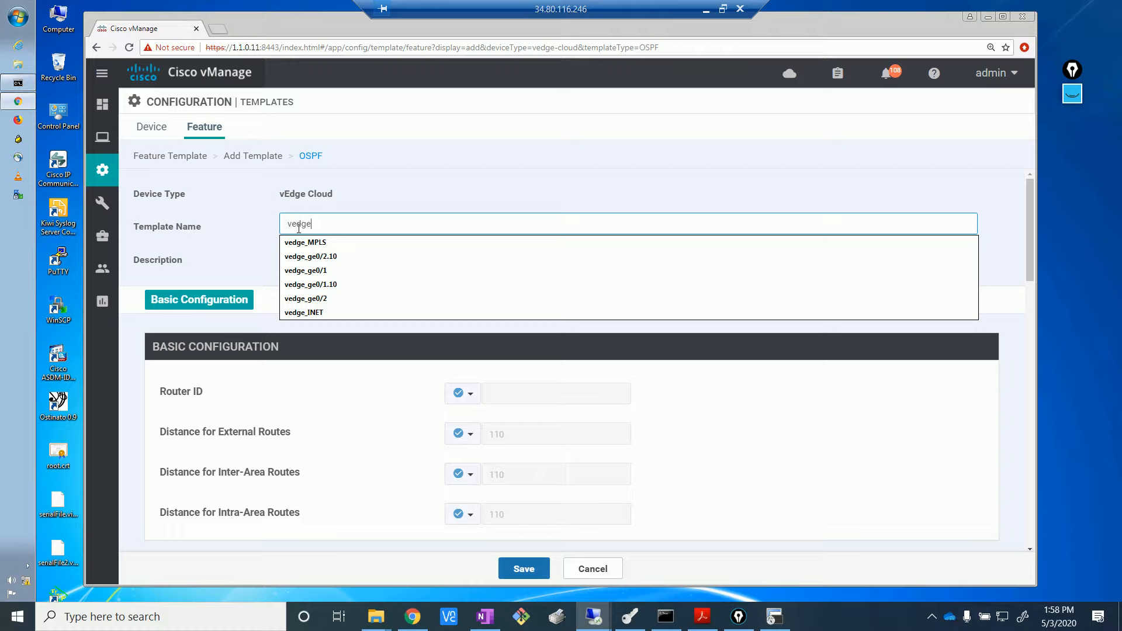
pyautogui.write('_OSPF_HQ')
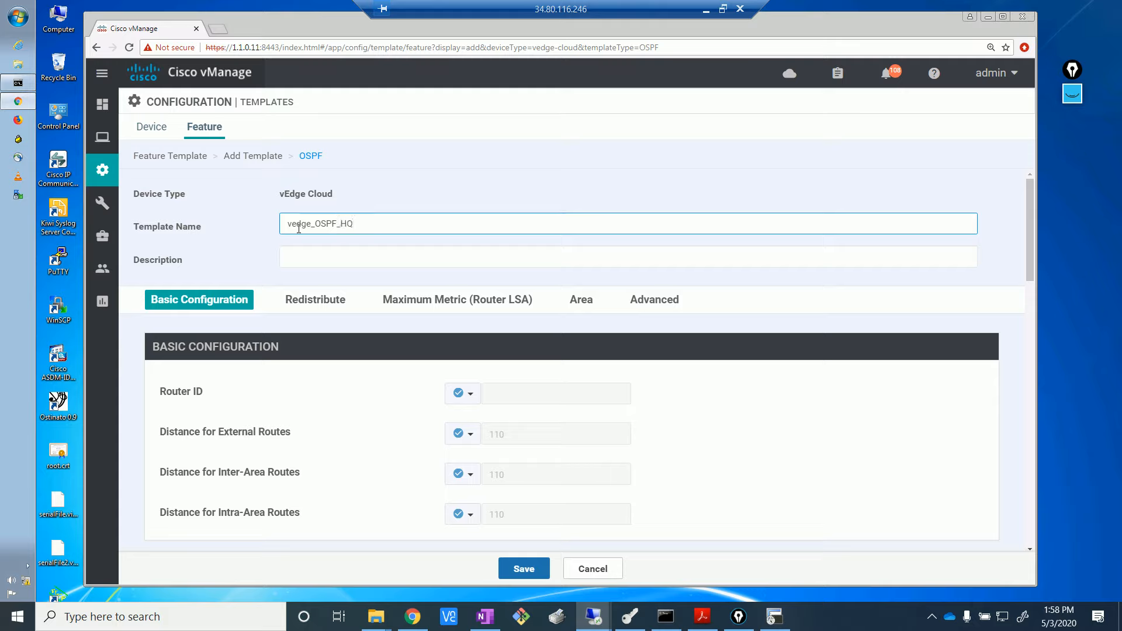
pyautogui.click(321, 252)
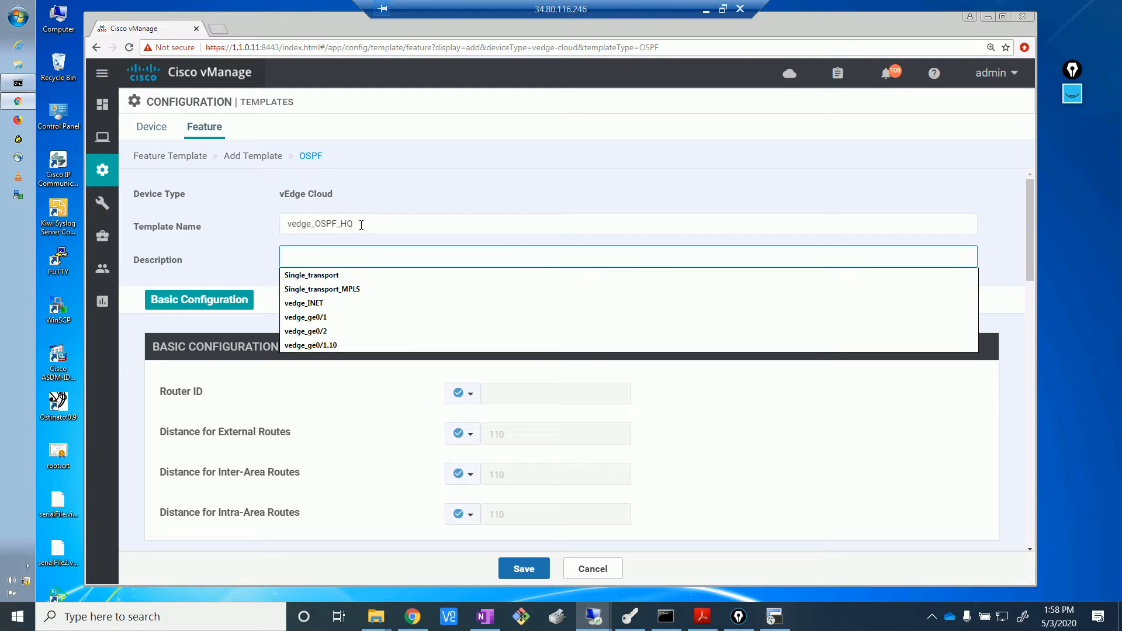
pyautogui.moveTo(362, 225); pyautogui.dragTo(259, 215)
pyautogui.hotkey('ctrl', 'c')
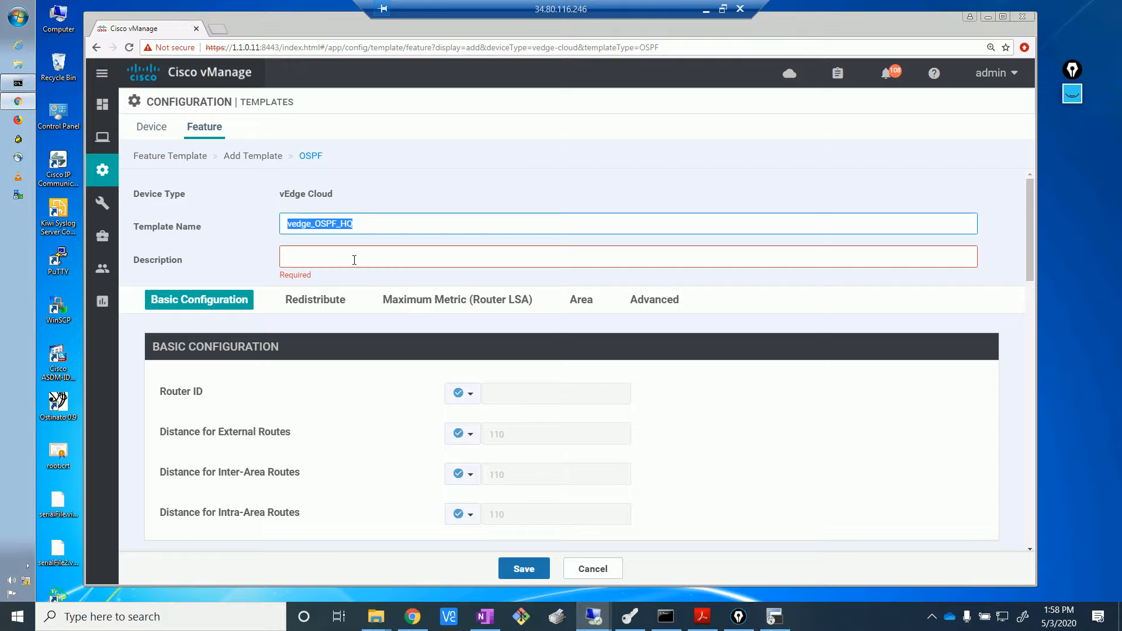
pyautogui.click(354, 259)
pyautogui.hotkey('ctrl', 'v')
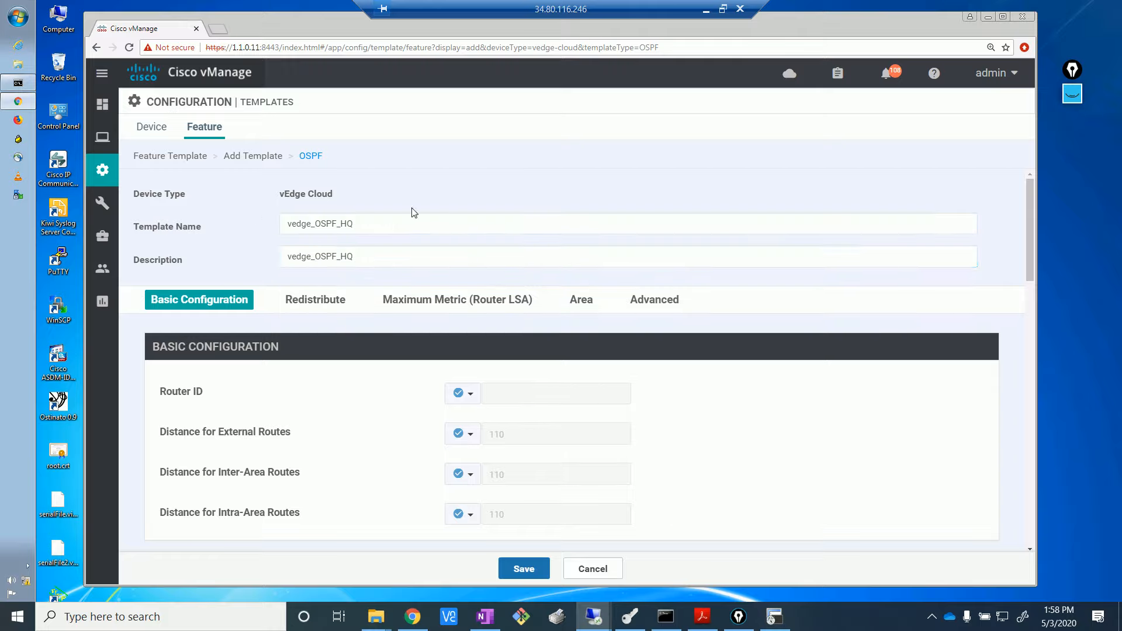
# - Set the Router ID to a Device Specific value (ospf_router_id)
pyautogui.moveTo(1029, 267); pyautogui.dragTo(1030, 300)
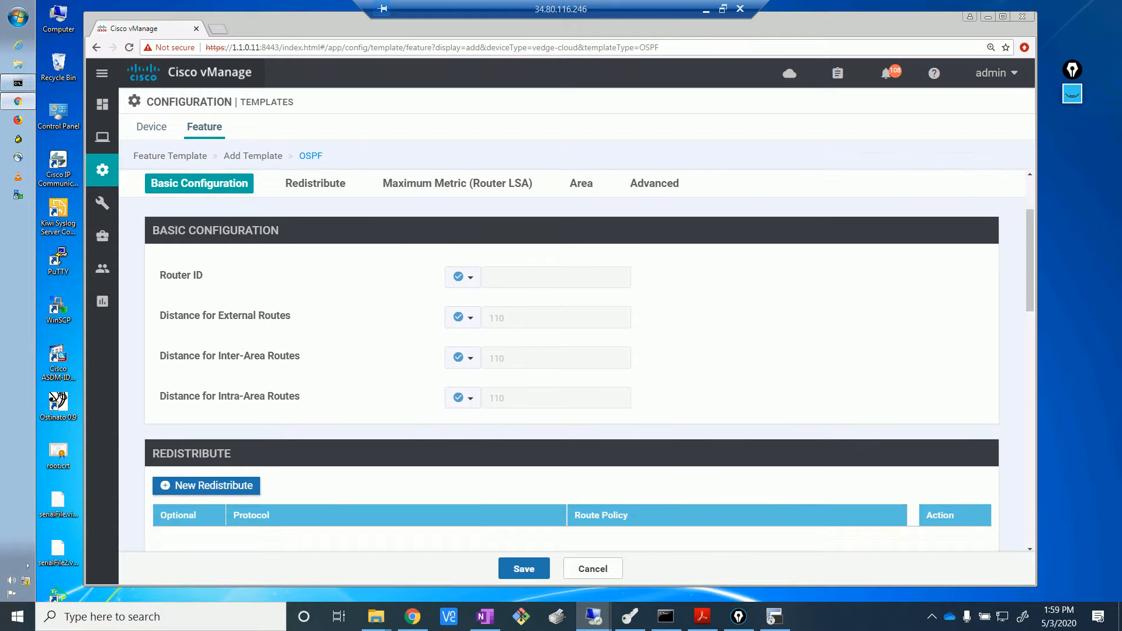
pyautogui.click(471, 277)
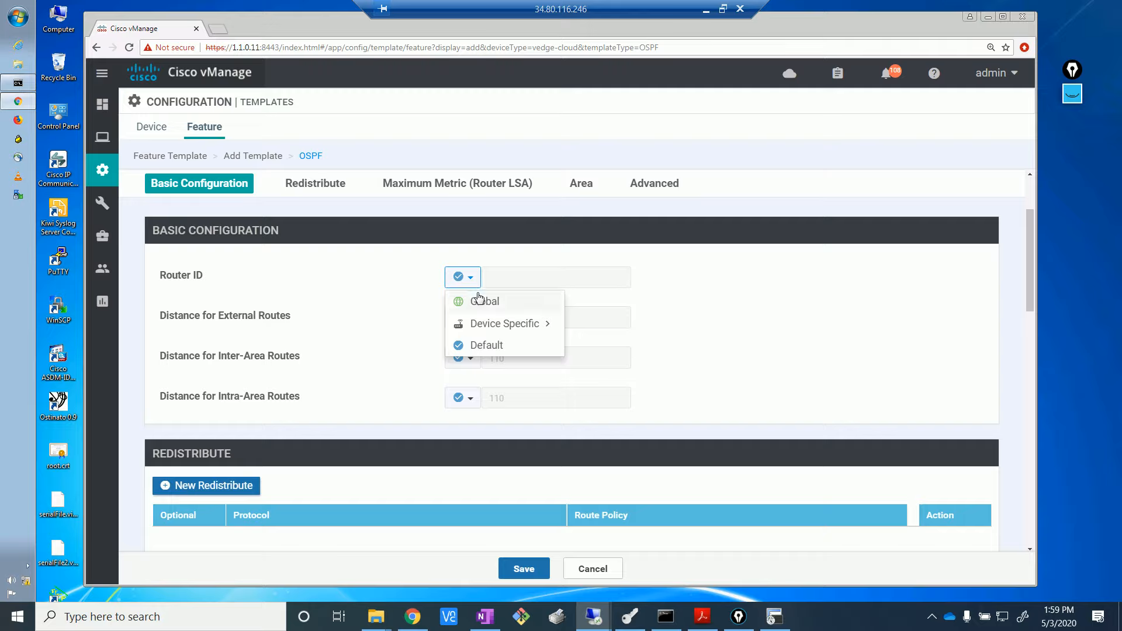
pyautogui.moveTo(489, 325)
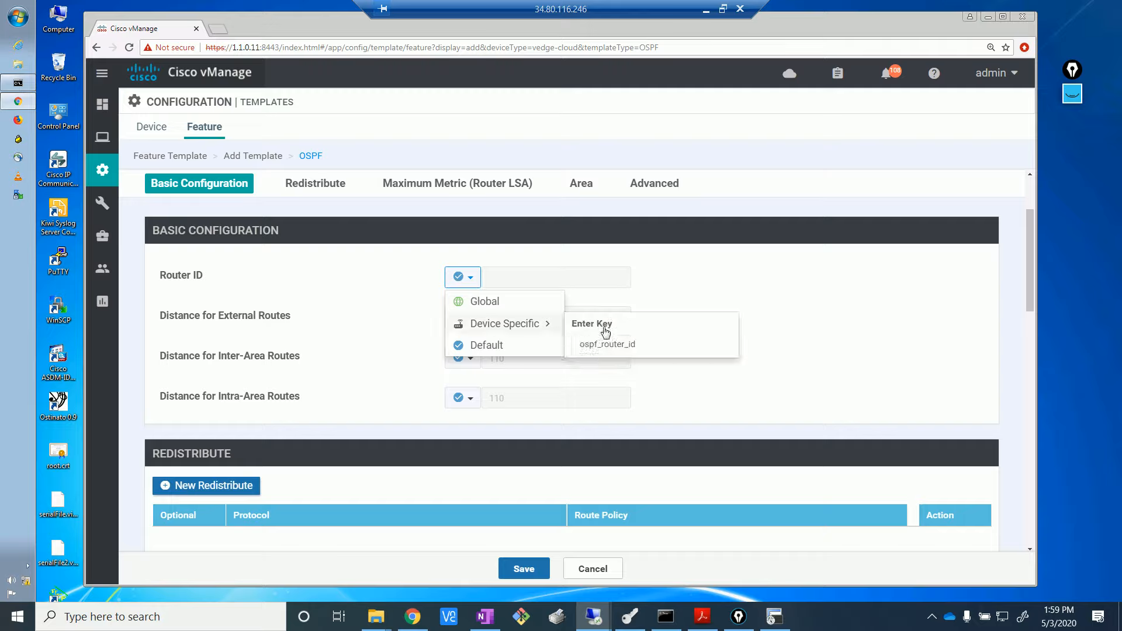
pyautogui.click(531, 325)
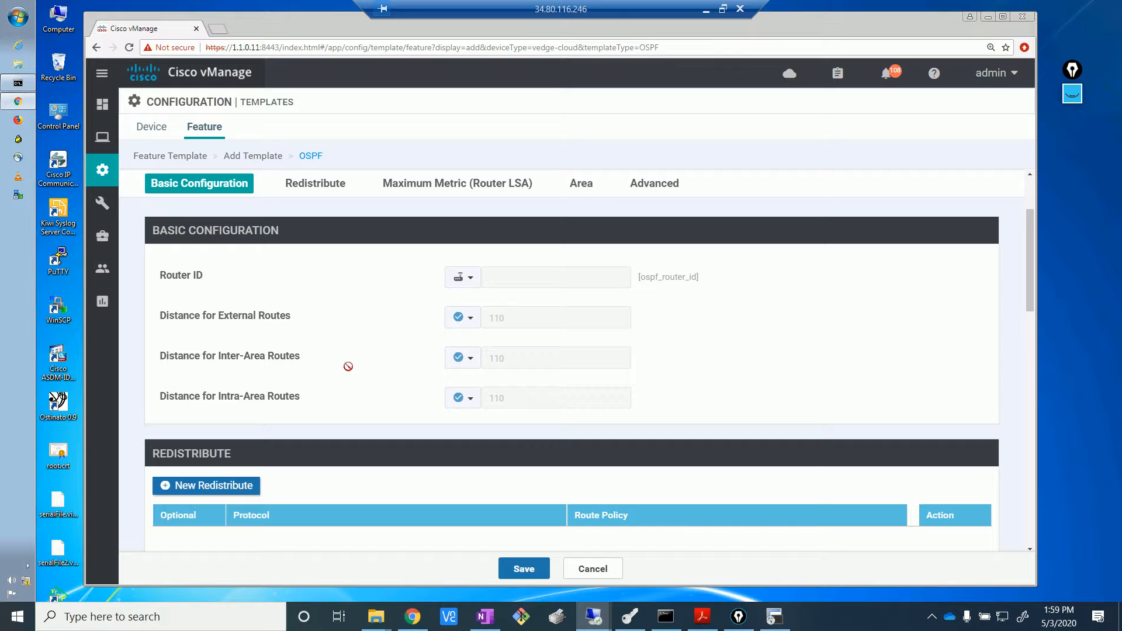
pyautogui.scroll(-2, 1031, 317)
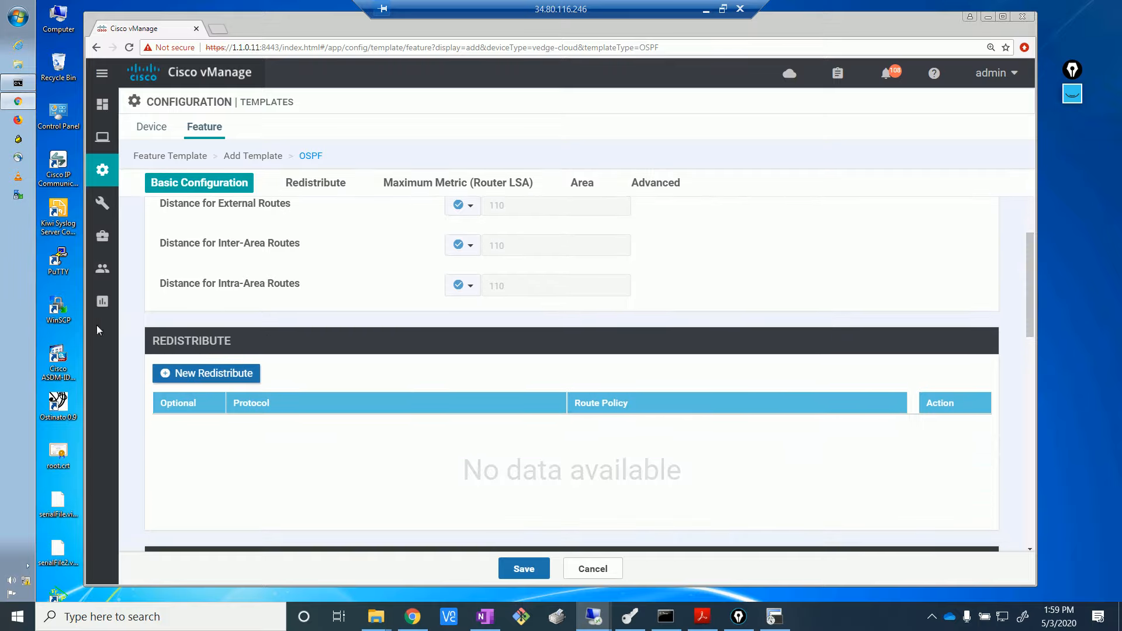
pyautogui.click(426, 621)
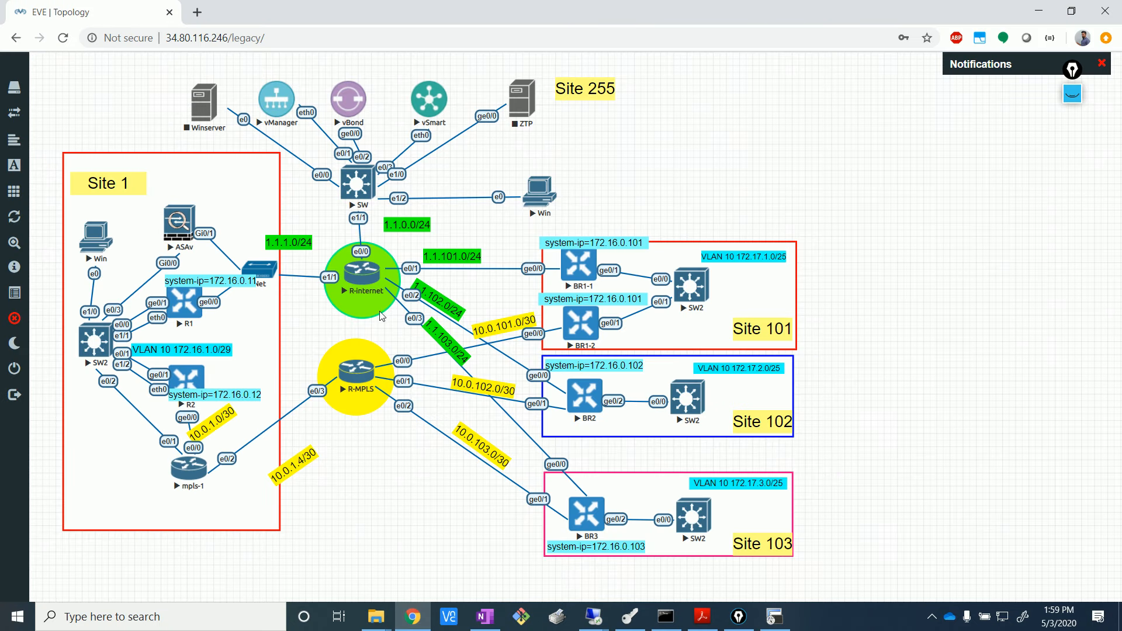
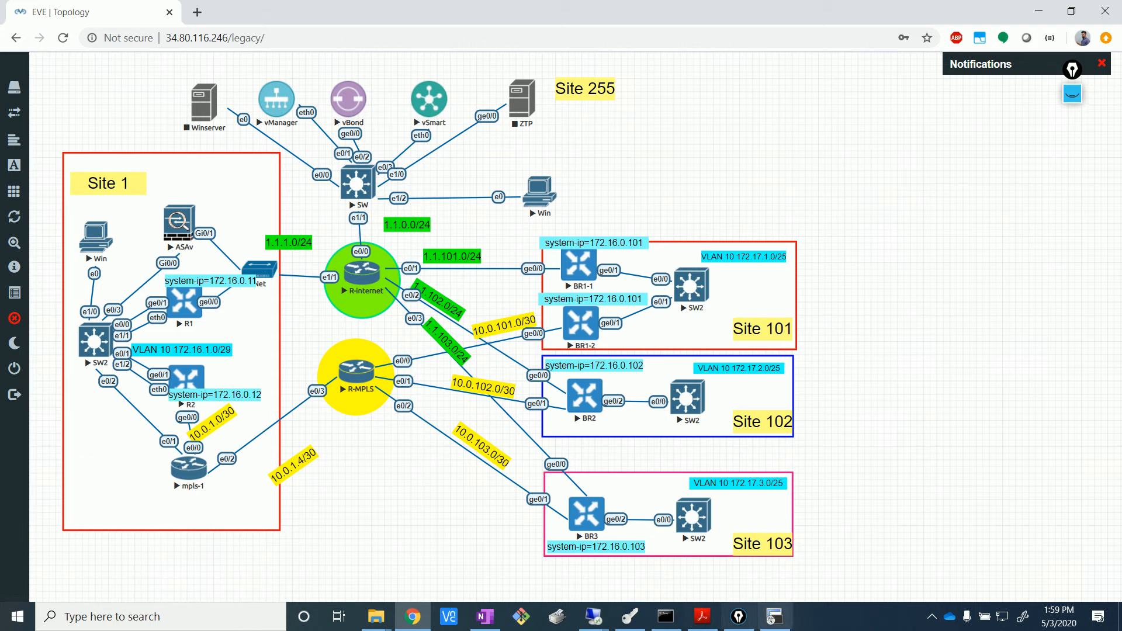
# - In vManage, add omp and connected as redistributed protocols in the OSPF template
pyautogui.click(597, 626)
pyautogui.click(581, 574)
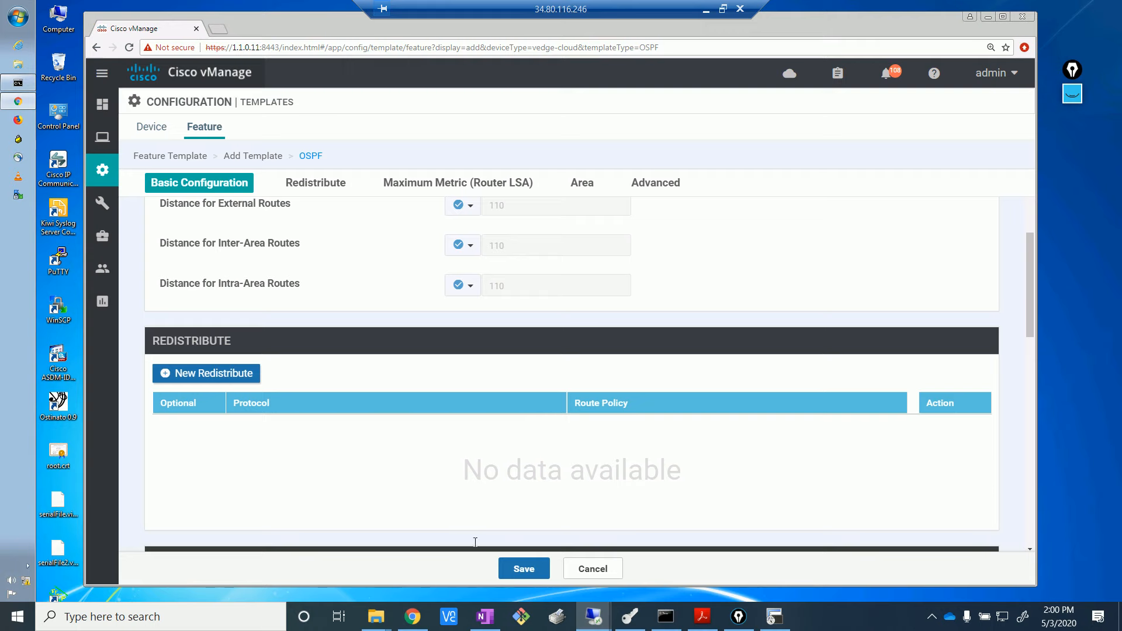
pyautogui.click(238, 375)
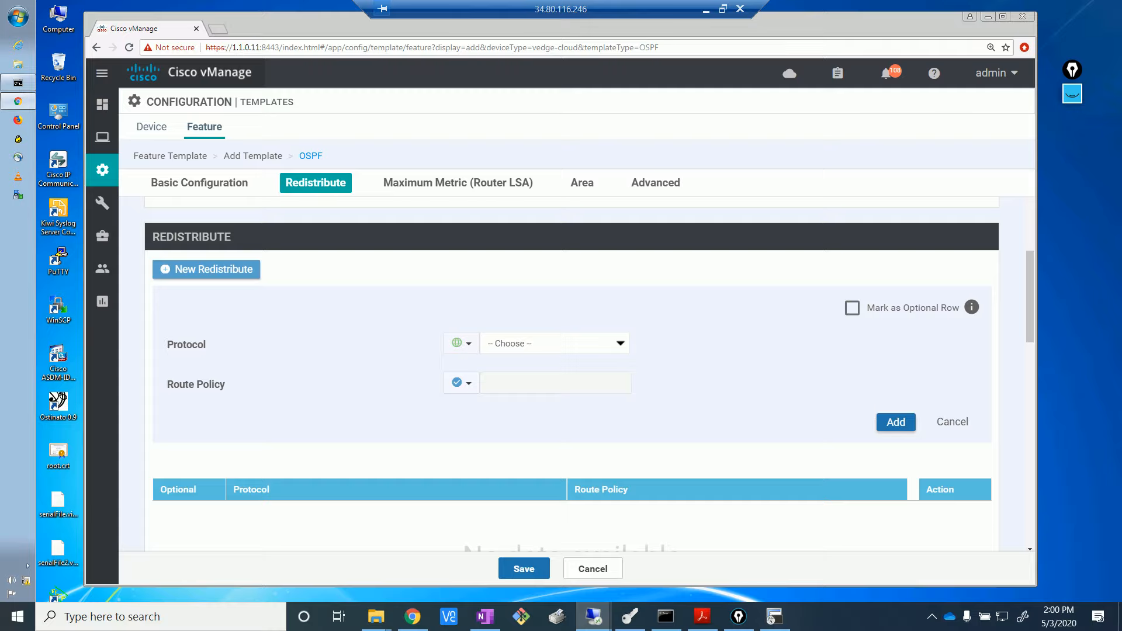
pyautogui.click(621, 344)
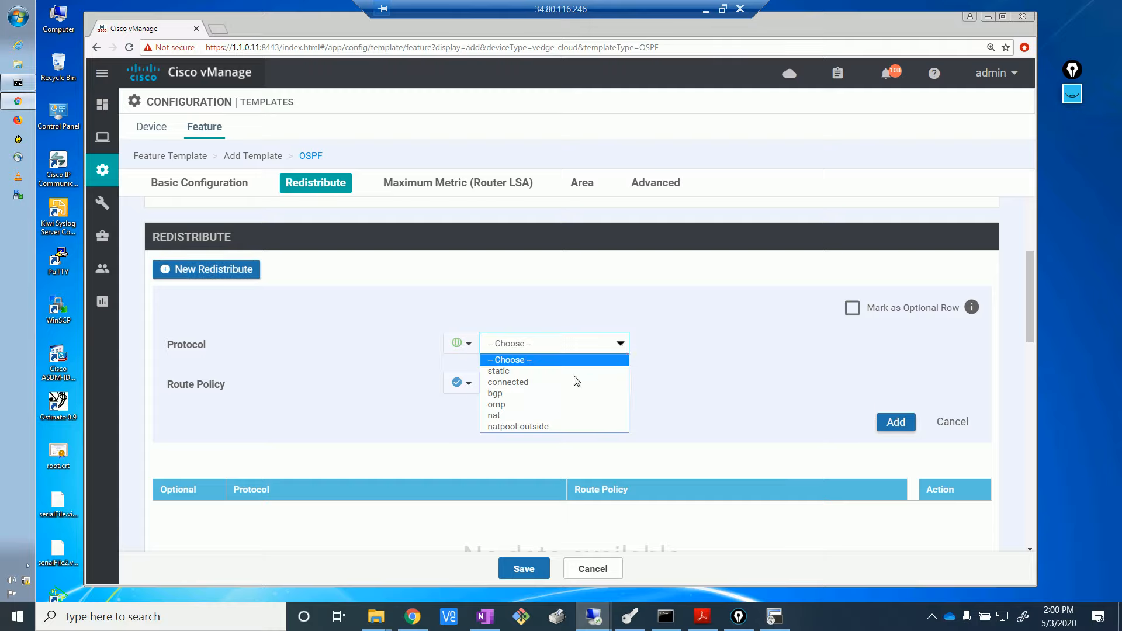
pyautogui.click(519, 404)
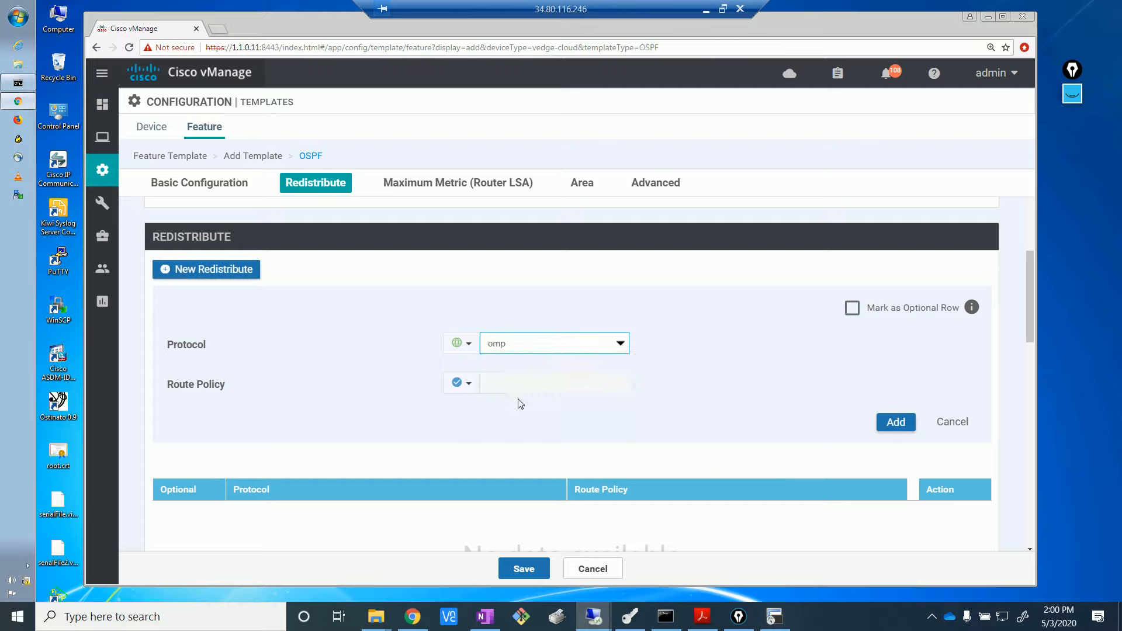
pyautogui.click(902, 422)
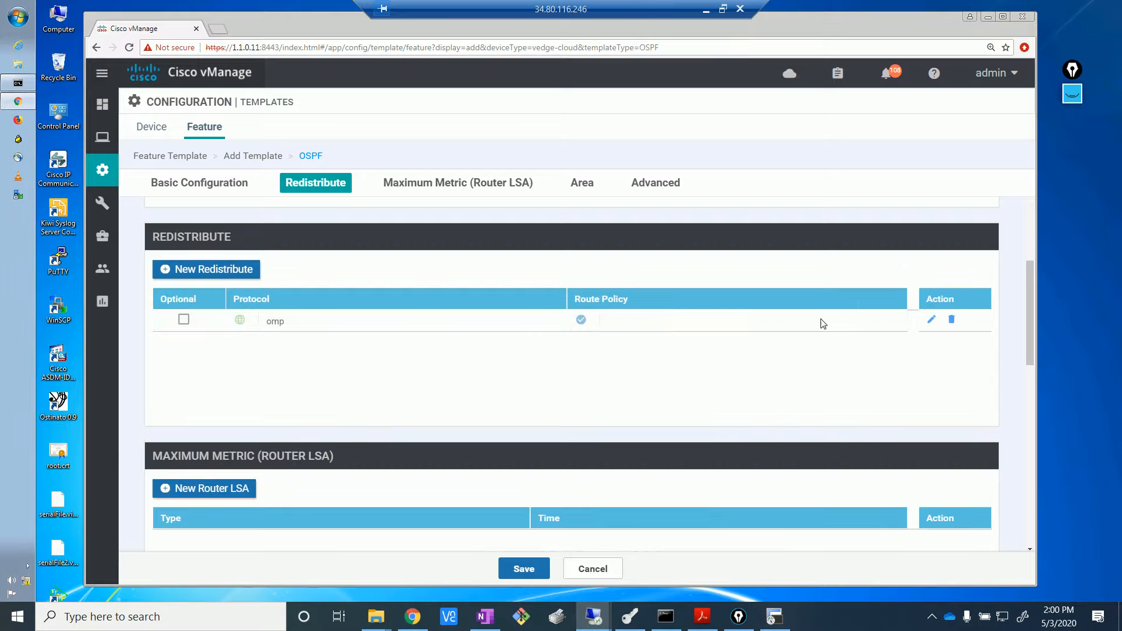
pyautogui.click(243, 268)
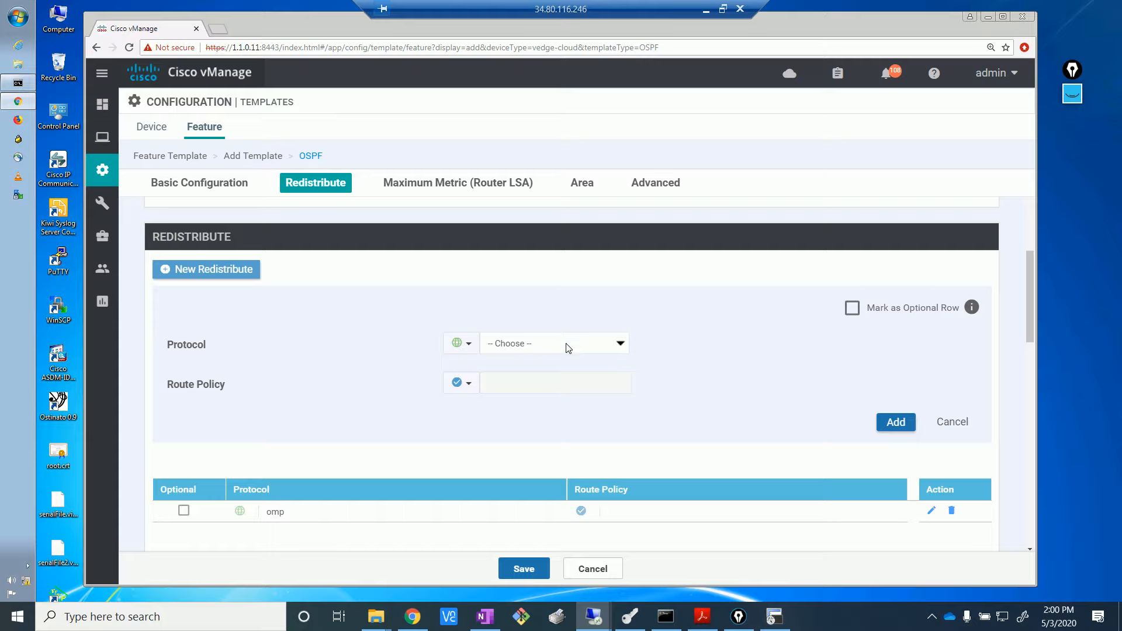
pyautogui.click(604, 345)
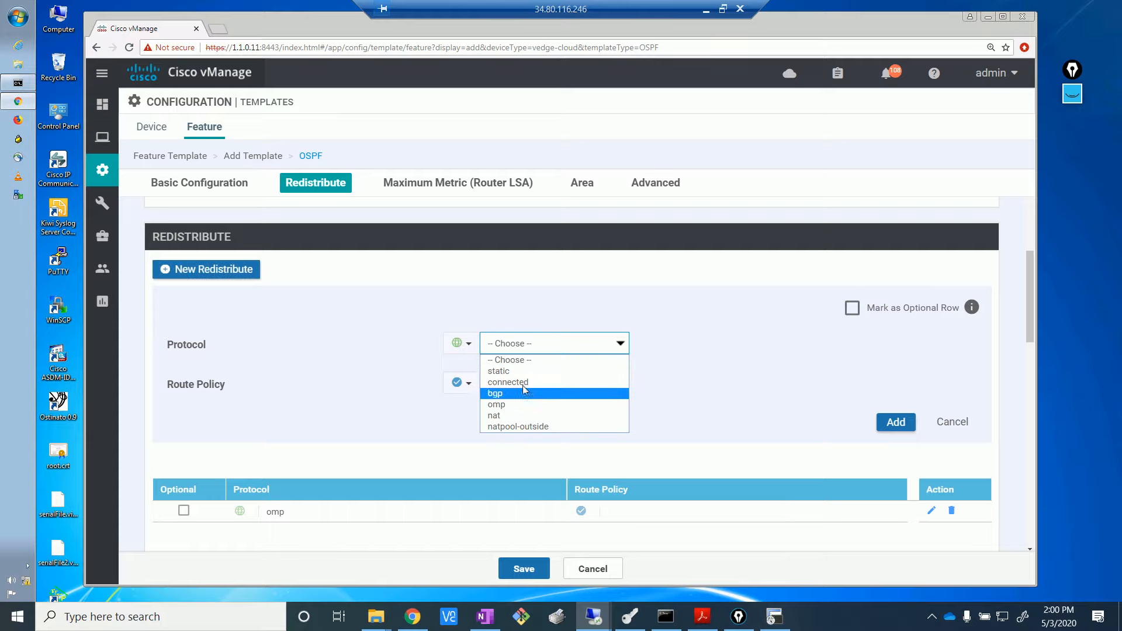
pyautogui.click(525, 383)
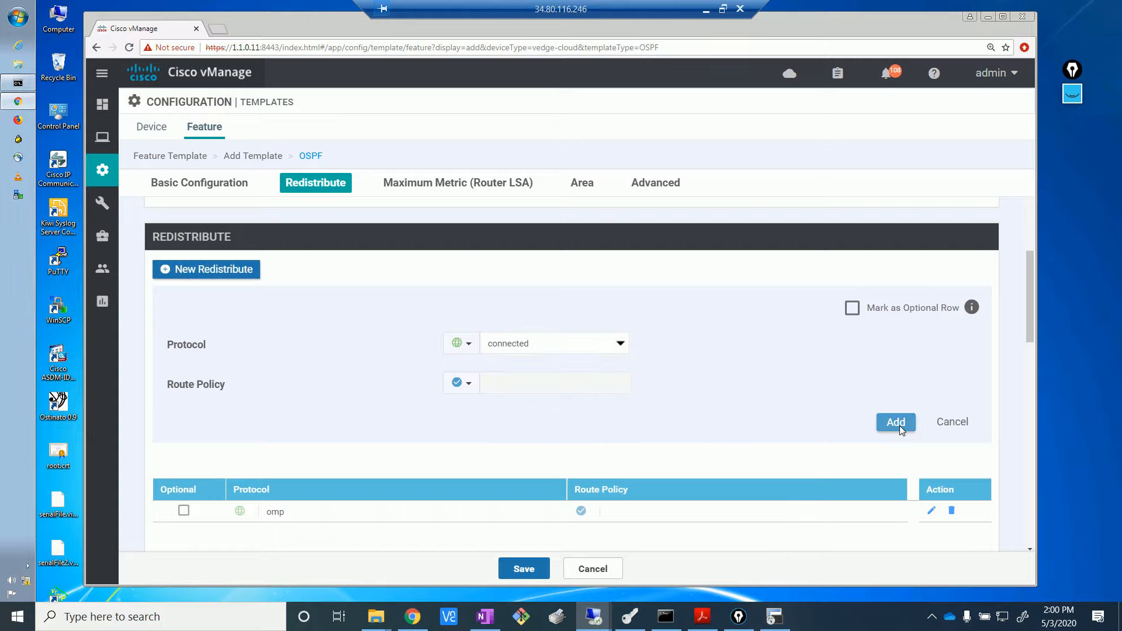
pyautogui.click(899, 424)
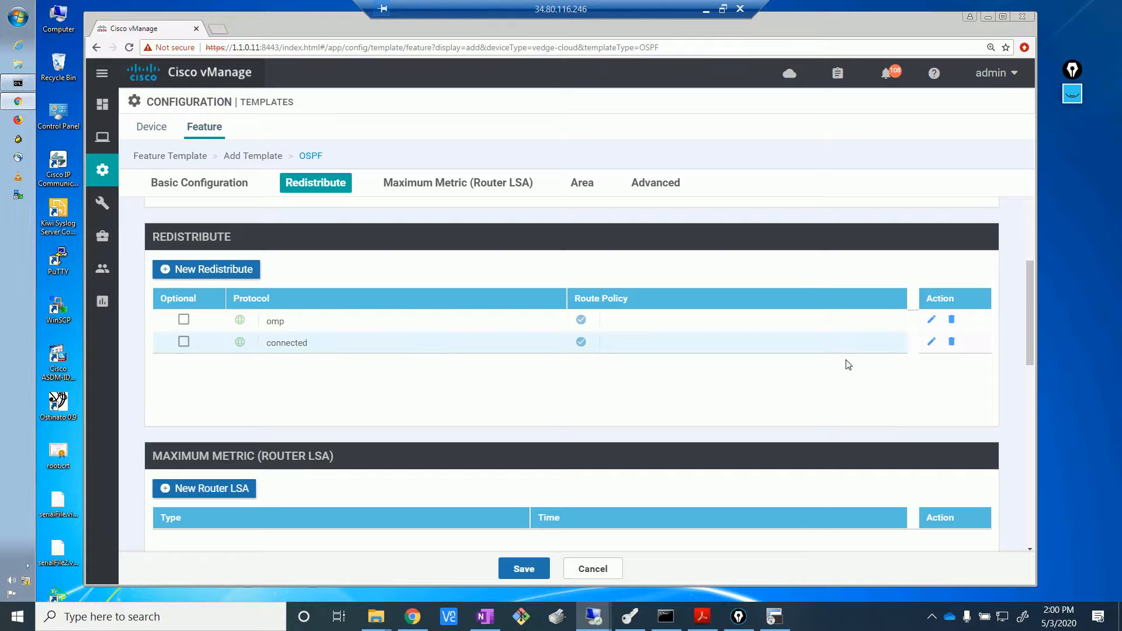
# - Create a new OSPF area with area number 0
pyautogui.scroll(-2, 1033, 383)
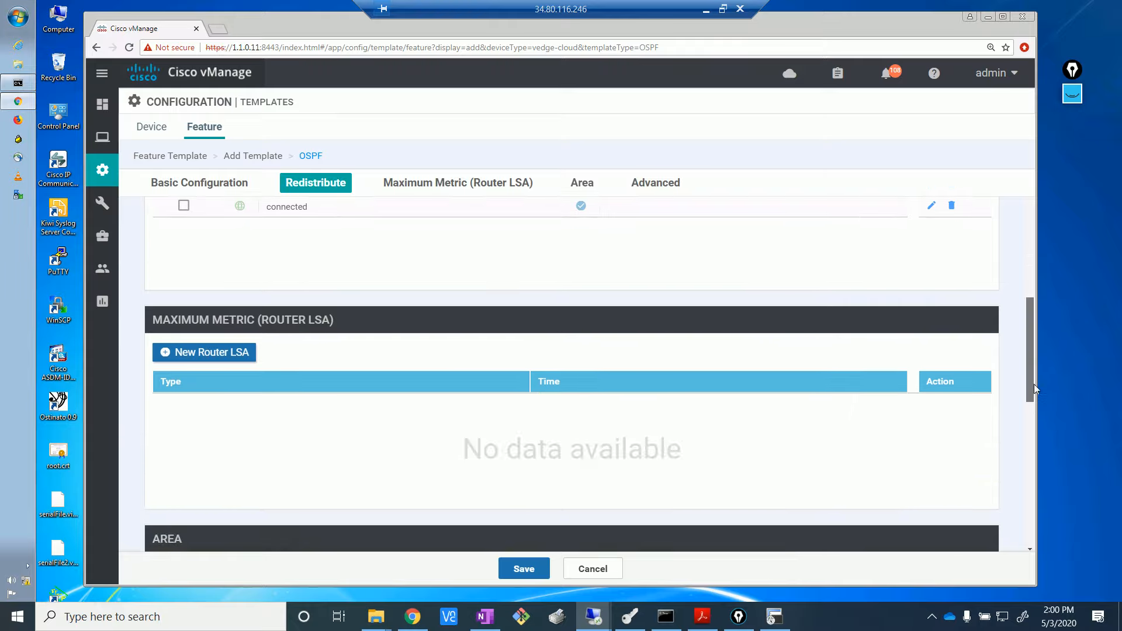
pyautogui.moveTo(1033, 384); pyautogui.dragTo(1057, 438)
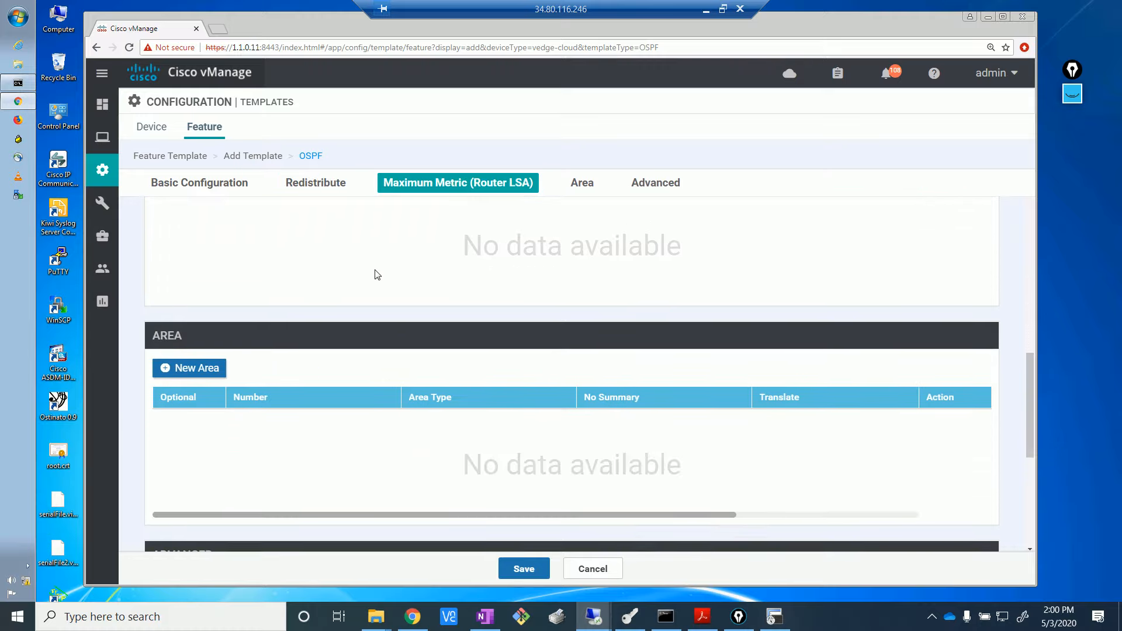
pyautogui.click(192, 369)
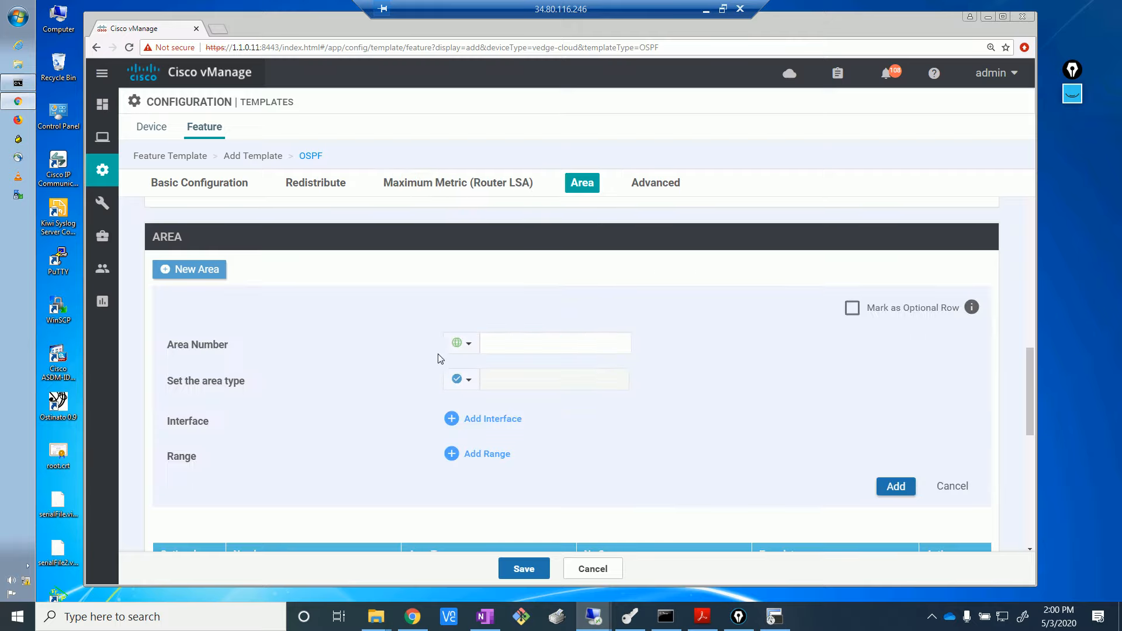
pyautogui.click(543, 345)
pyautogui.write('0')
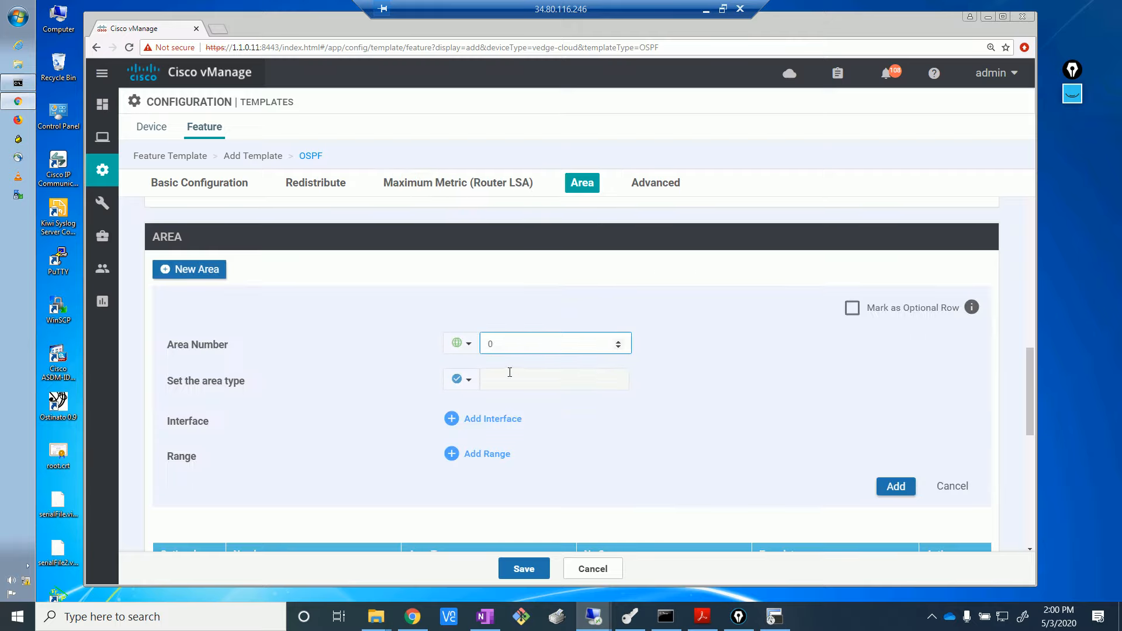
# - Open a blank interface entry for area 0, then bring up the SecureCRT terminal
pyautogui.click(504, 429)
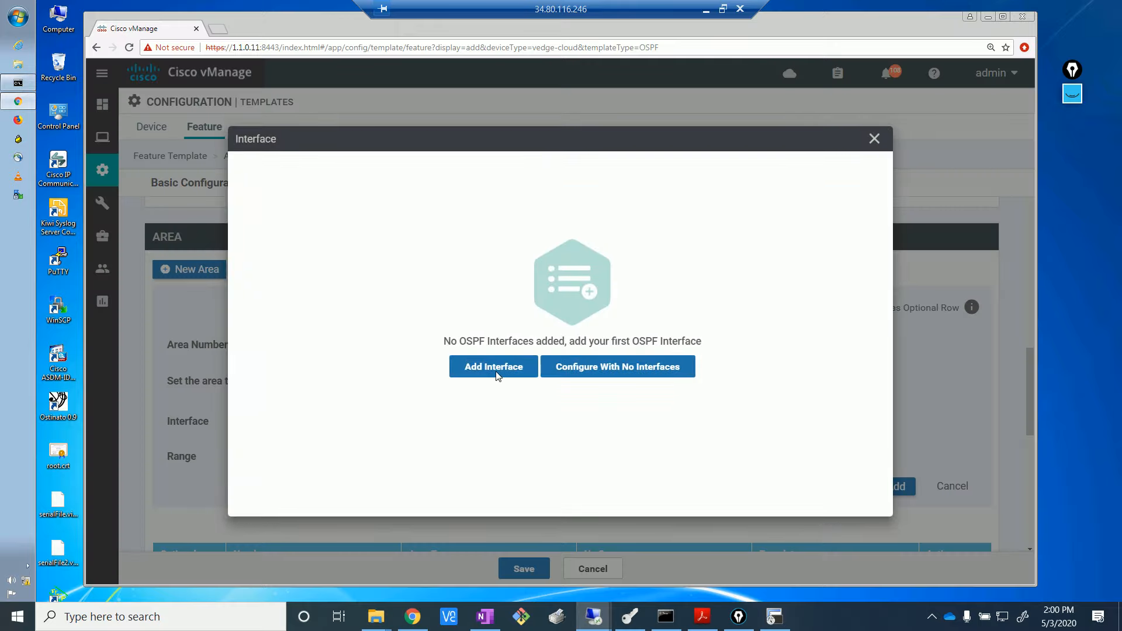
pyautogui.click(478, 381)
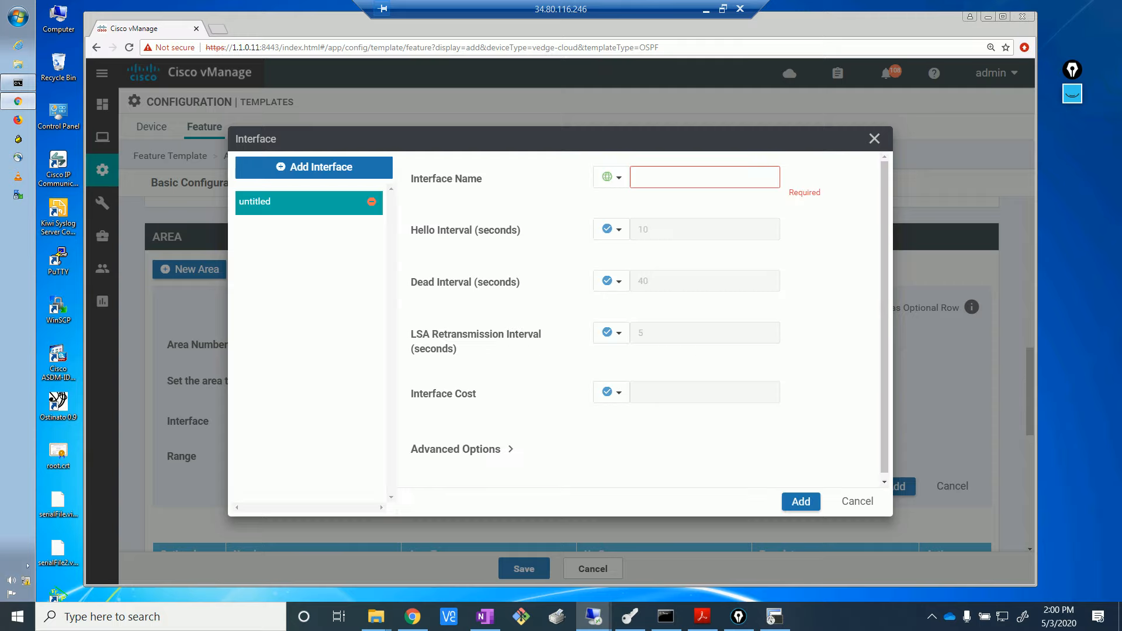
pyautogui.click(485, 616)
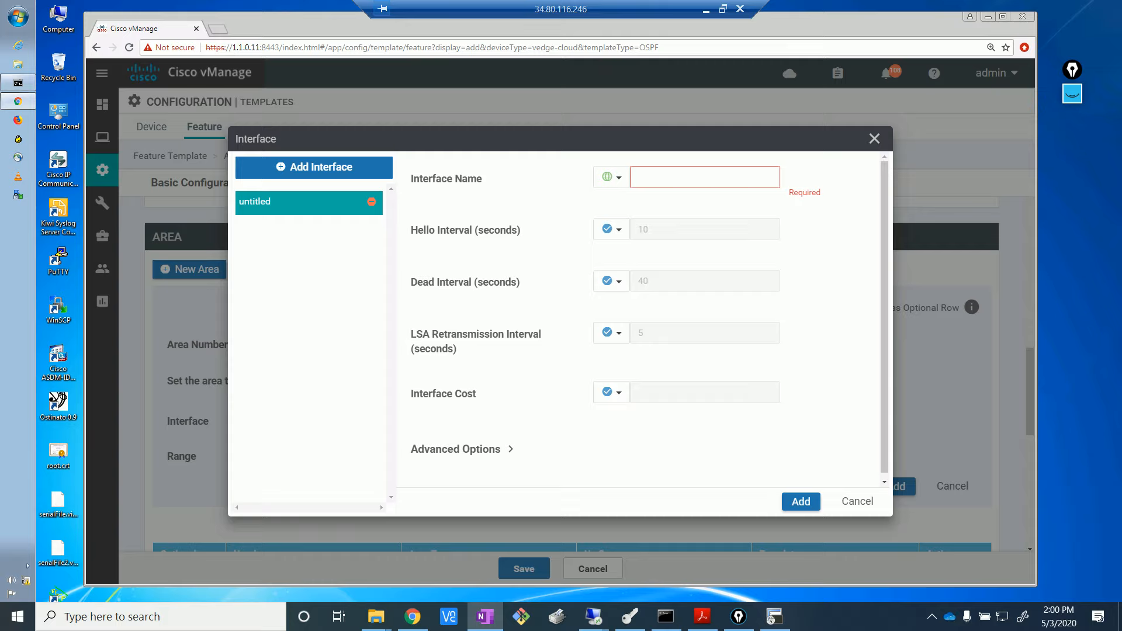
pyautogui.click(728, 178)
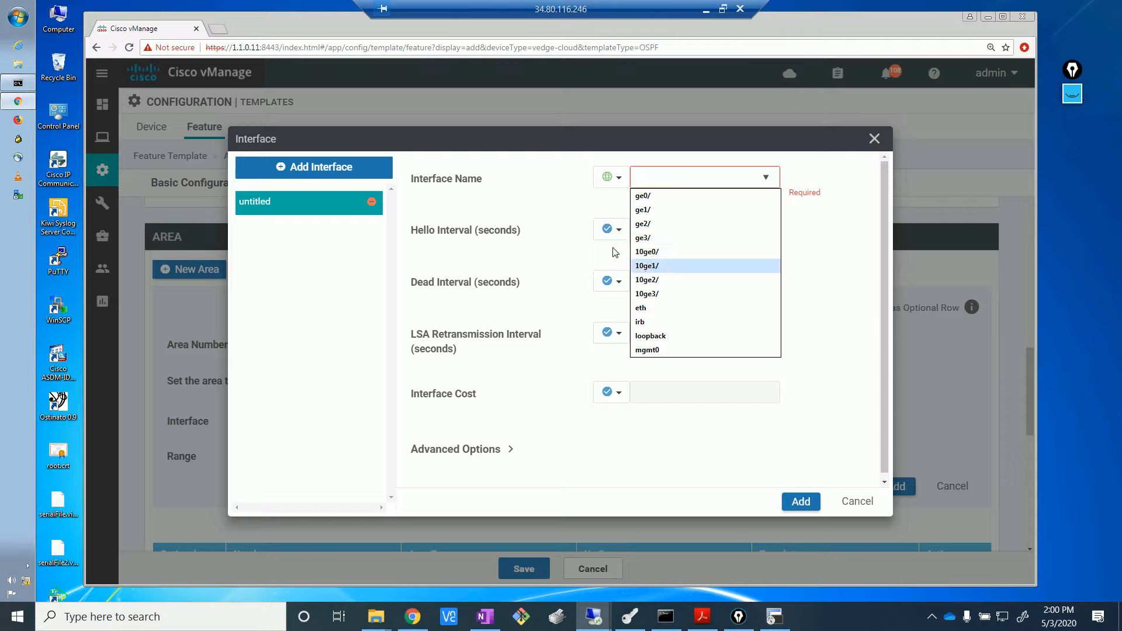
pyautogui.click(543, 197)
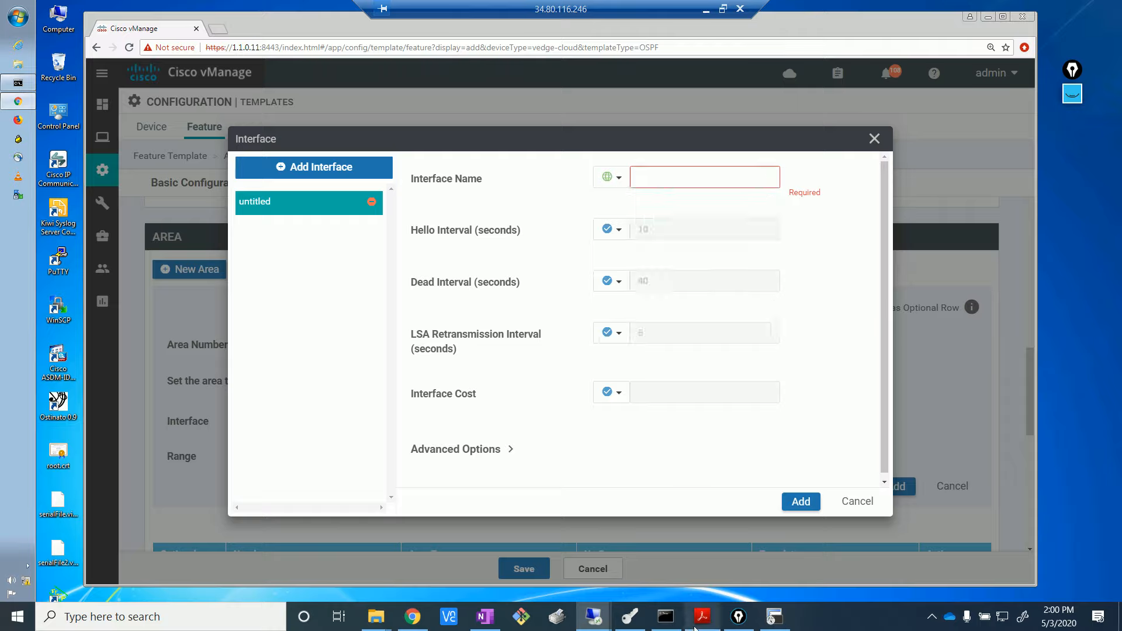
pyautogui.click(774, 617)
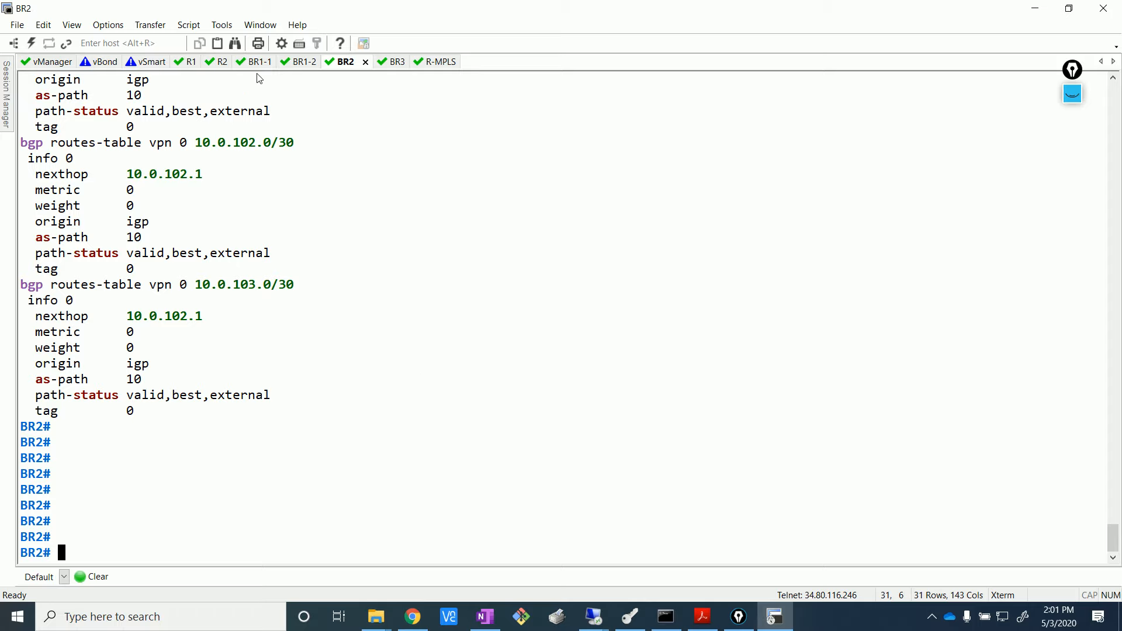
# - Log in to the R1 console and run show ip int br
pyautogui.click(184, 66)
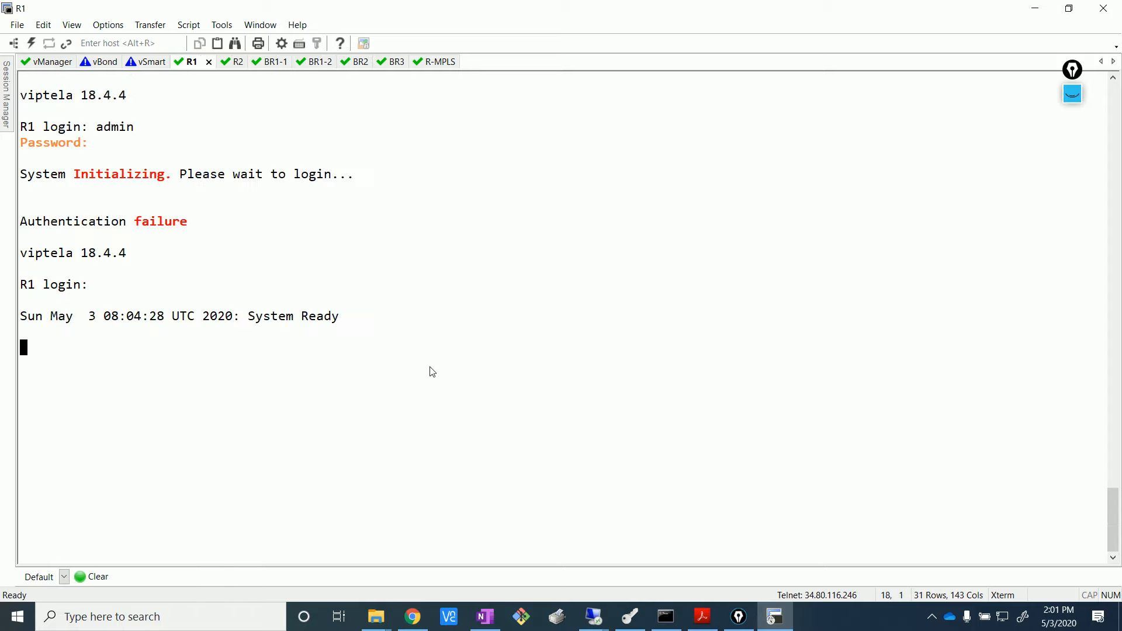
pyautogui.press('Return')
pyautogui.write('admin')
pyautogui.press('Return')
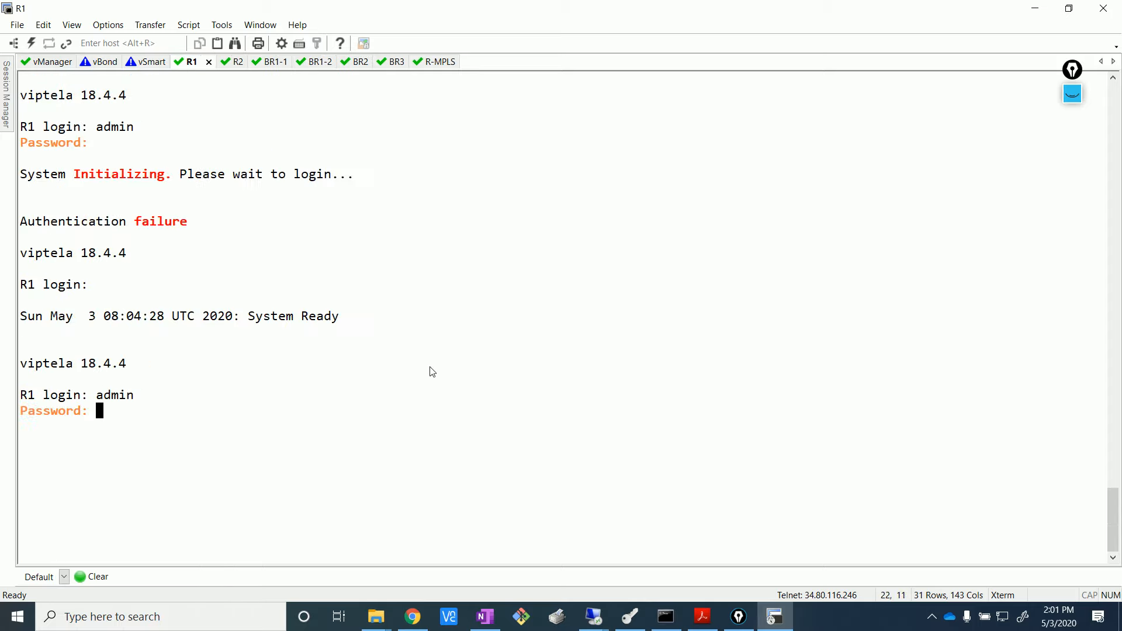
pyautogui.press('Return')
pyautogui.write('show ip int br')
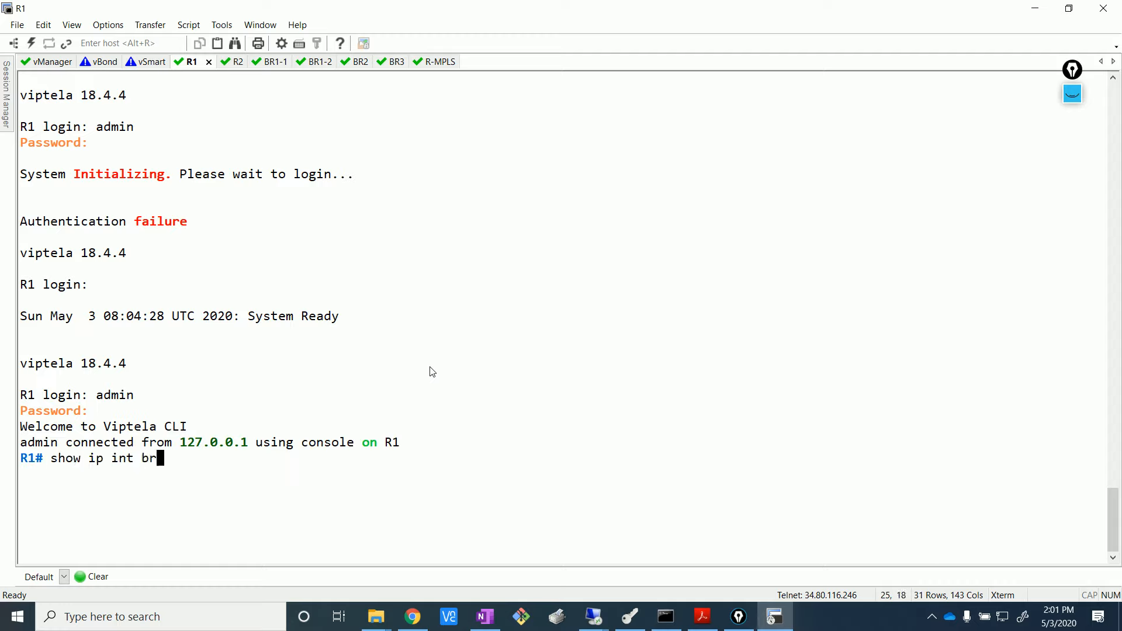
pyautogui.press('Return')
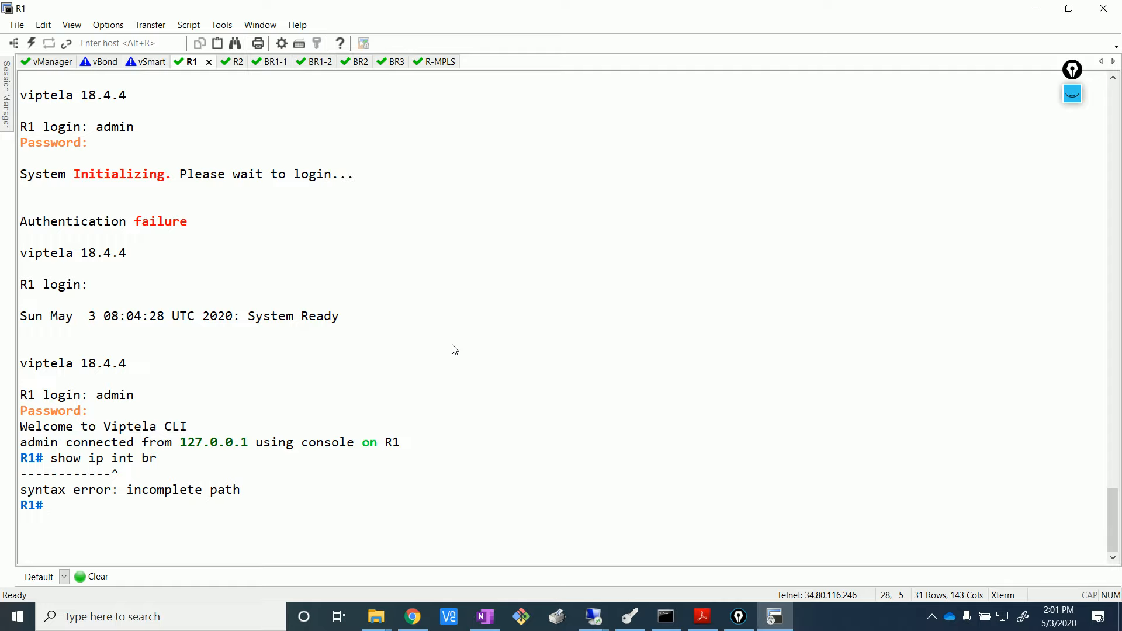
# - Page through R1's interface listing and copy the VPN 10 interface name ge0/1.10
pyautogui.write('show int')
pyautogui.press('Tab')
pyautogui.write('b')
pyautogui.press('Return')
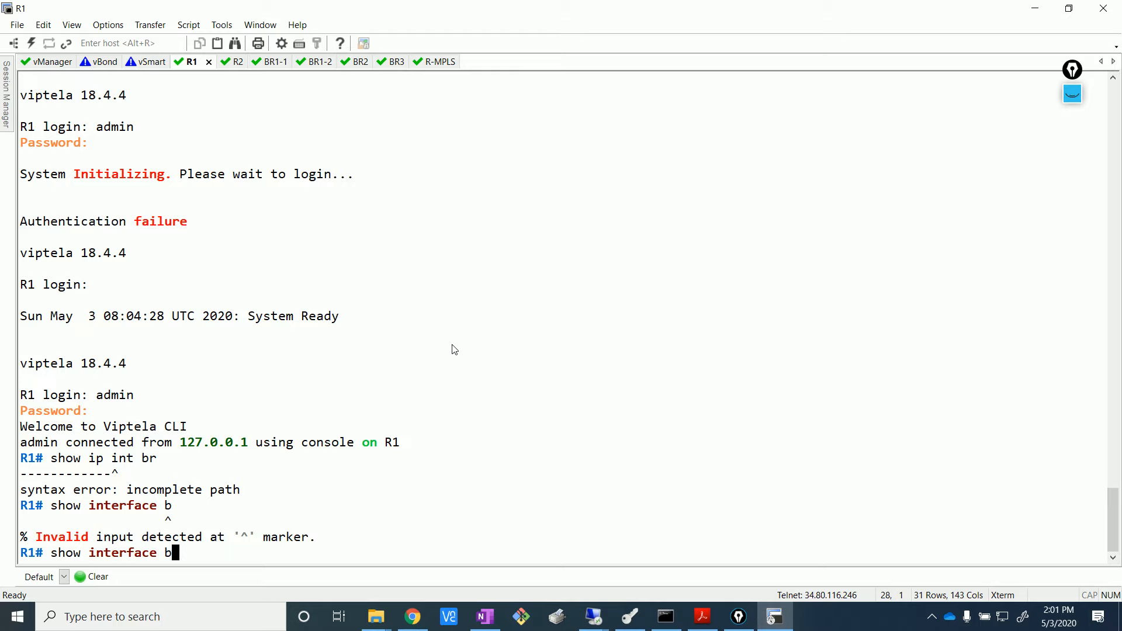
pyautogui.press('BackSpace')
pyautogui.press('Return')
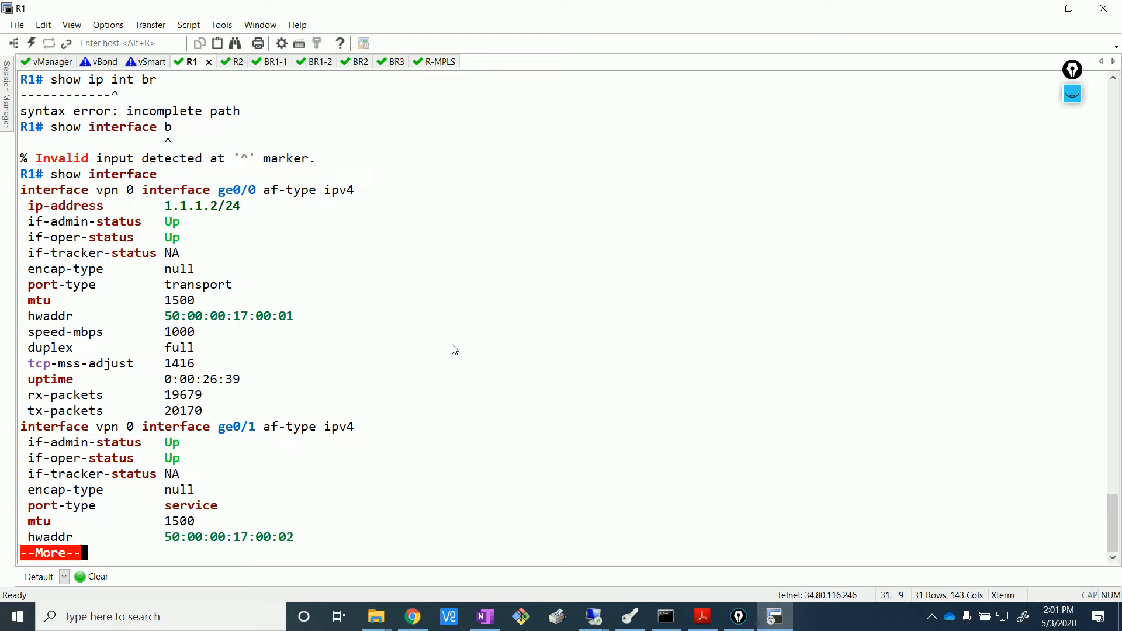
pyautogui.press('Return')
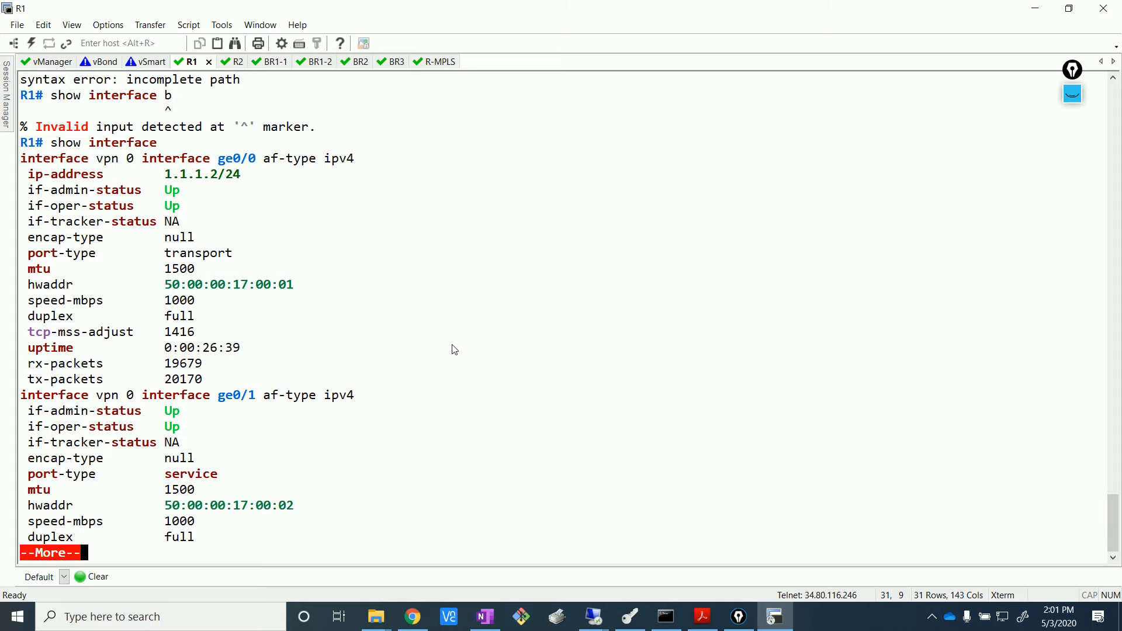
pyautogui.press('Return')
pyautogui.press('Return')
pyautogui.press('Return')
pyautogui.press('Return')
pyautogui.press('Return')
pyautogui.press('Return')
pyautogui.press('Return')
pyautogui.press('Return')
pyautogui.press('Return')
pyautogui.press('Return')
pyautogui.press('Return')
pyautogui.press('Return')
pyautogui.press('Return')
pyautogui.press('Return')
pyautogui.press('Return')
pyautogui.press('Return')
pyautogui.press('Return')
pyautogui.press('Return')
pyautogui.press('Return')
pyautogui.press('Return')
pyautogui.press('Return')
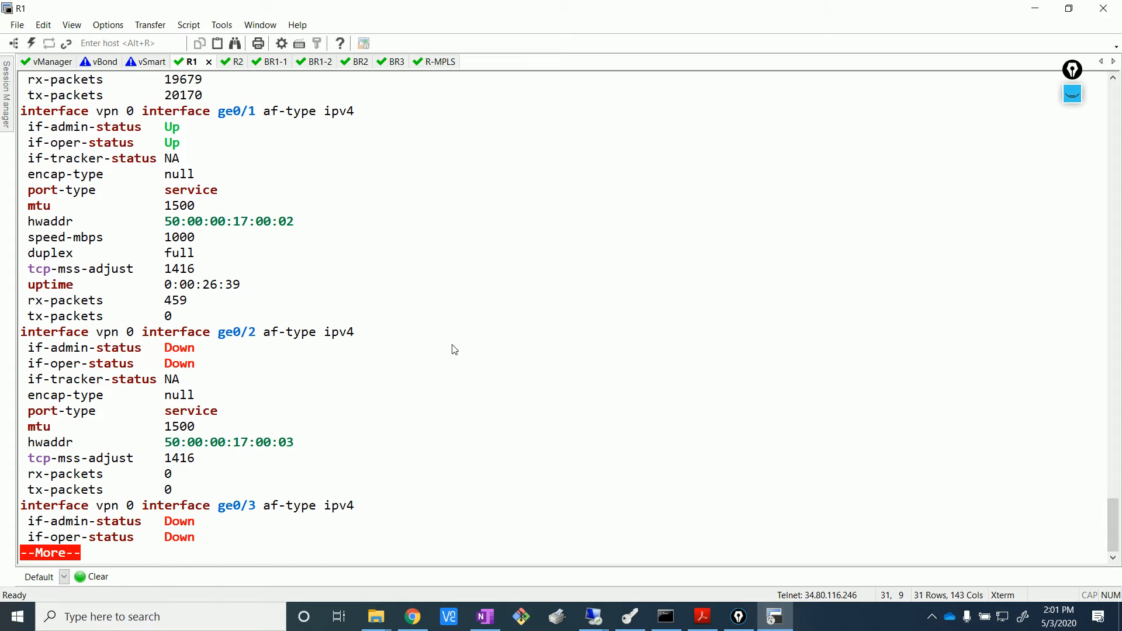
pyautogui.press('Return')
pyautogui.press('Return')
pyautogui.press('Return')
pyautogui.press('Return')
pyautogui.press('Return')
pyautogui.press('Return')
pyautogui.press('Return')
pyautogui.press('Return')
pyautogui.press('Return')
pyautogui.press('Return')
pyautogui.press('Return')
pyautogui.press('Return')
pyautogui.press('Return')
pyautogui.press('Return')
pyautogui.press('Return')
pyautogui.press('Return')
pyautogui.press('Return')
pyautogui.press('Return')
pyautogui.press('Return')
pyautogui.press('Return')
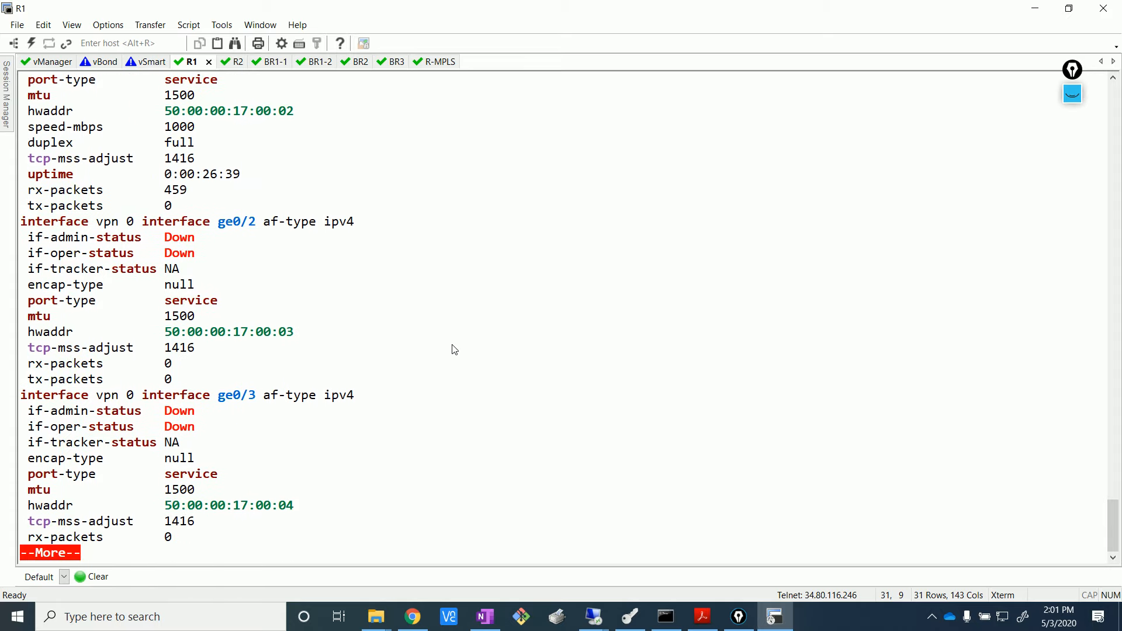
pyautogui.press('Return')
pyautogui.press('Return')
pyautogui.press('Return')
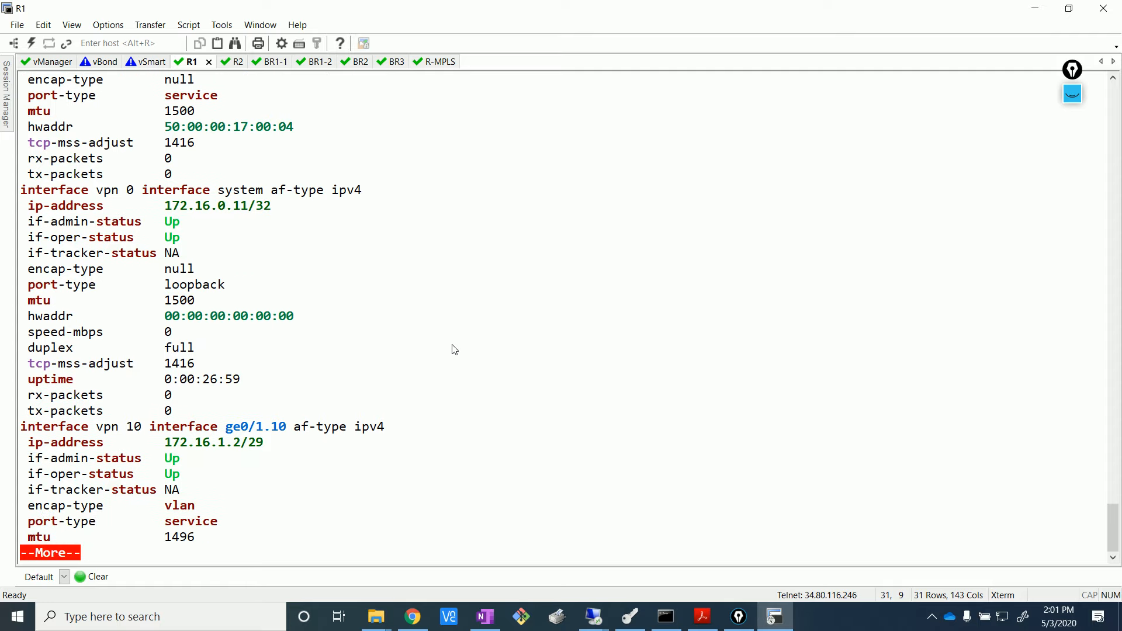
pyautogui.moveTo(227, 428); pyautogui.dragTo(288, 429)
pyautogui.hotkey('ctrl', 'c')
pyautogui.click(288, 429)
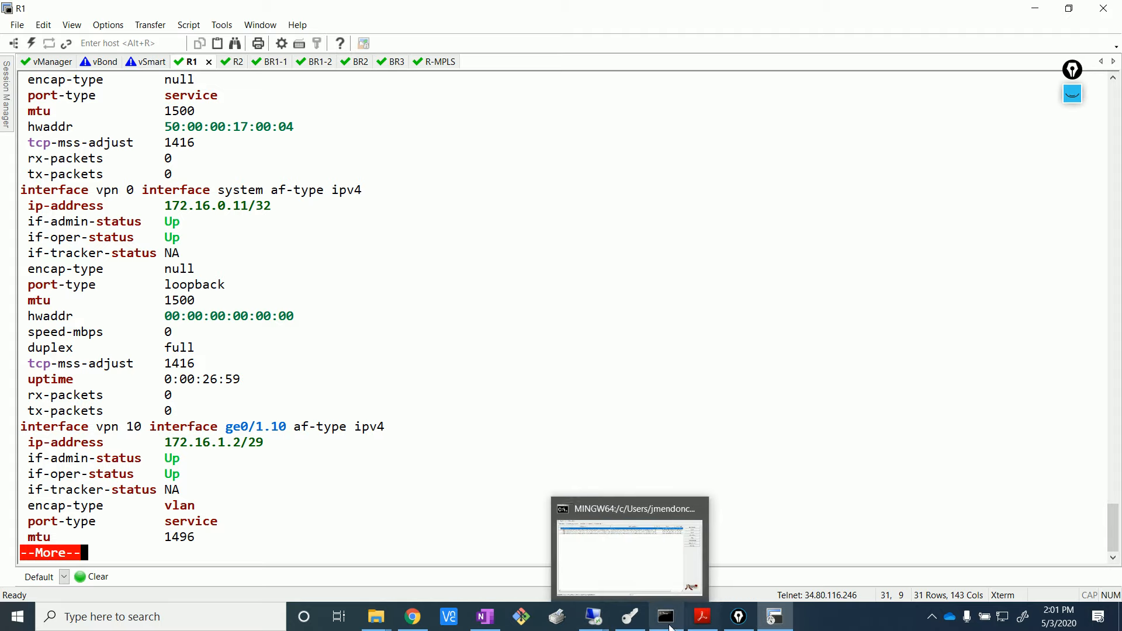
# - Paste ge0/1.10 as the OSPF interface name in vManage
pyautogui.moveTo(594, 617)
pyautogui.click(537, 560)
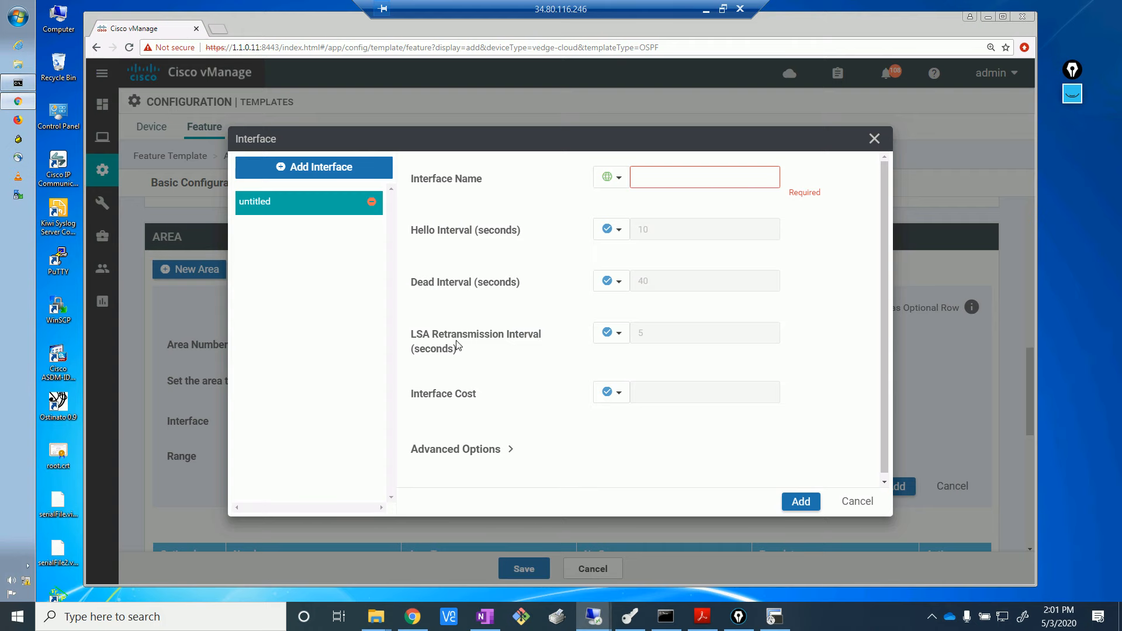
pyautogui.click(699, 178)
pyautogui.rightClick(699, 178)
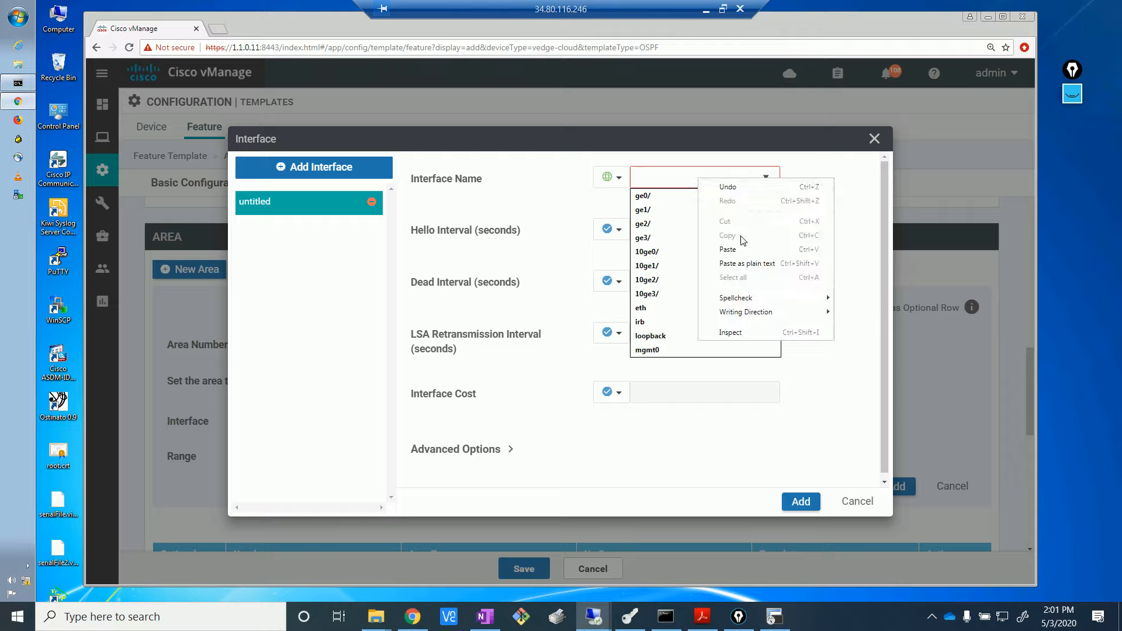
pyautogui.click(727, 249)
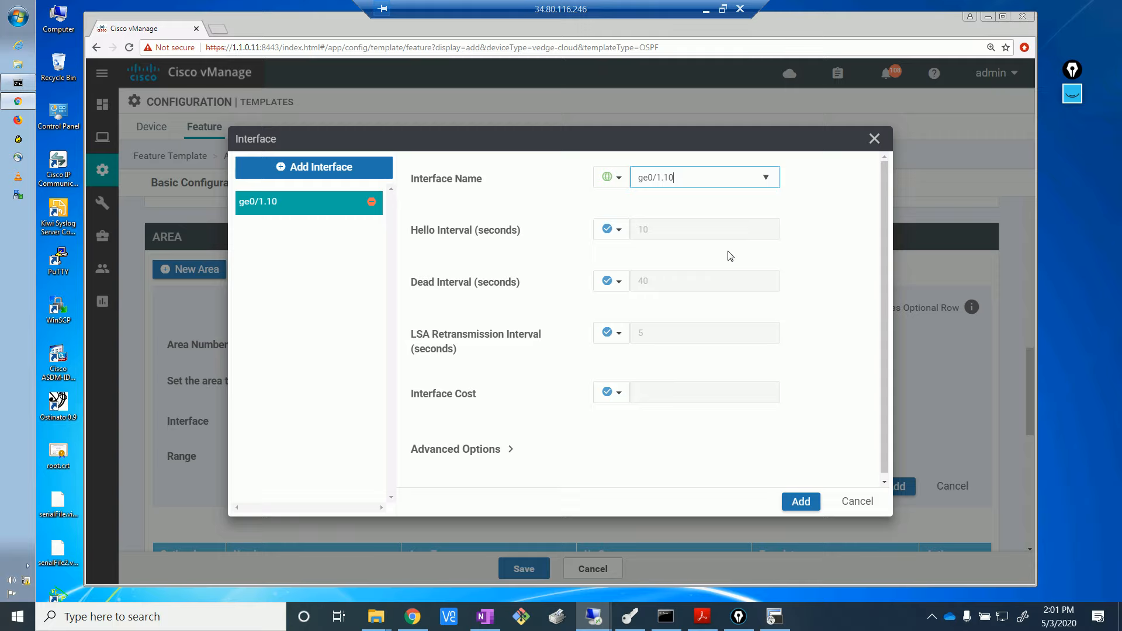
# - Expand the interface's Advanced Options down to the authentication fields
pyautogui.hotkey('alt', 'Tab')
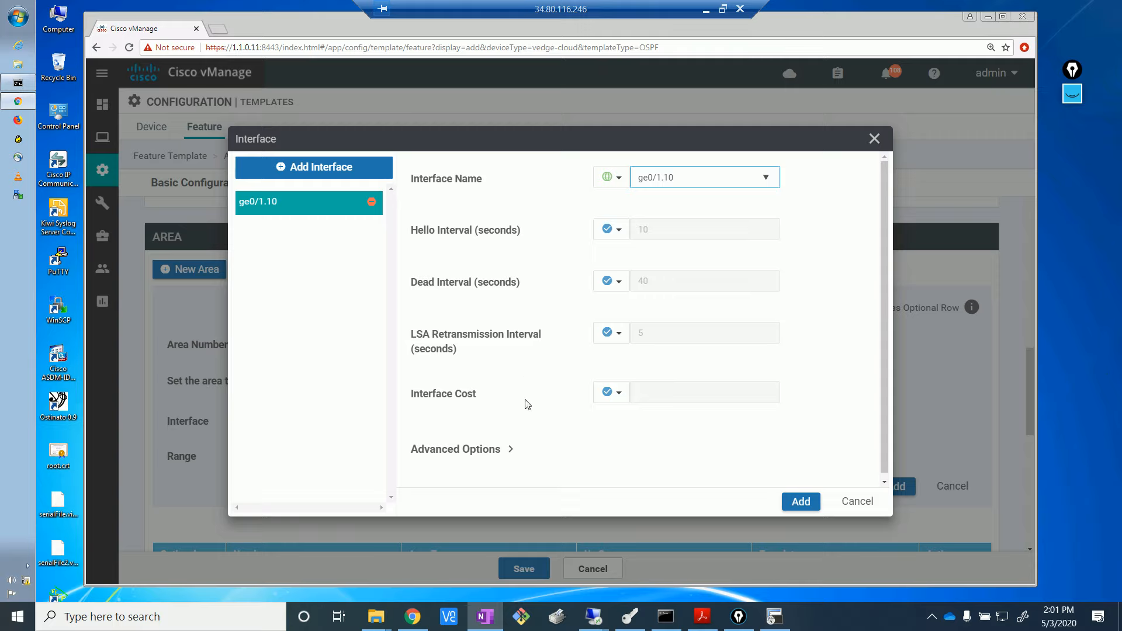
pyautogui.click(510, 450)
pyautogui.moveTo(885, 208); pyautogui.dragTo(888, 374)
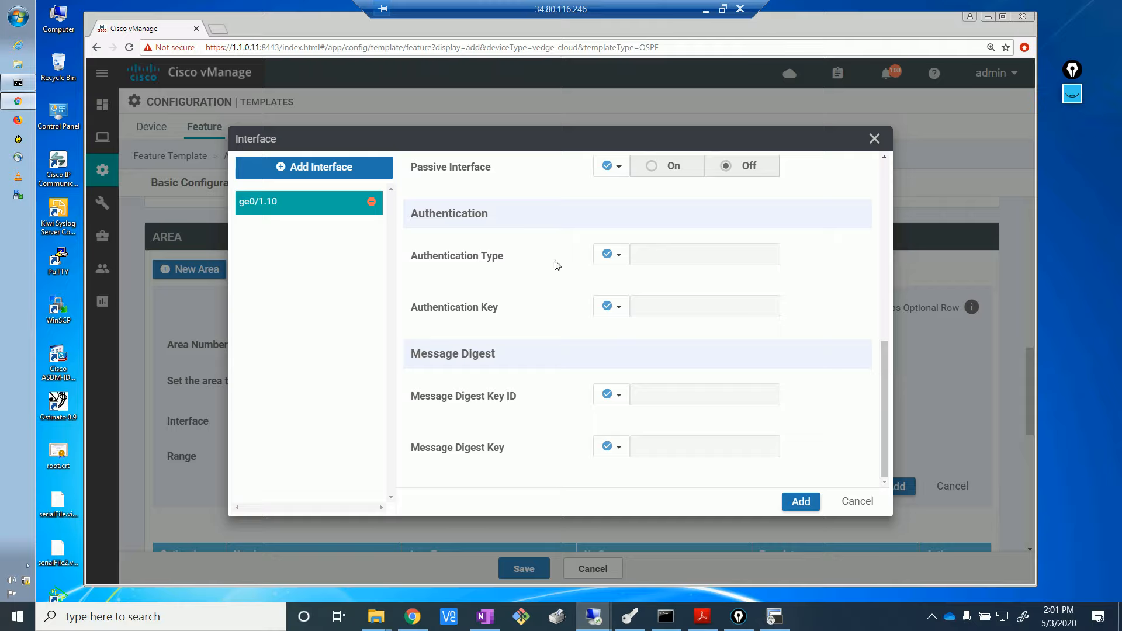
# - Set global message-digest authentication with key ID 1 and enter the digest key
pyautogui.click(623, 257)
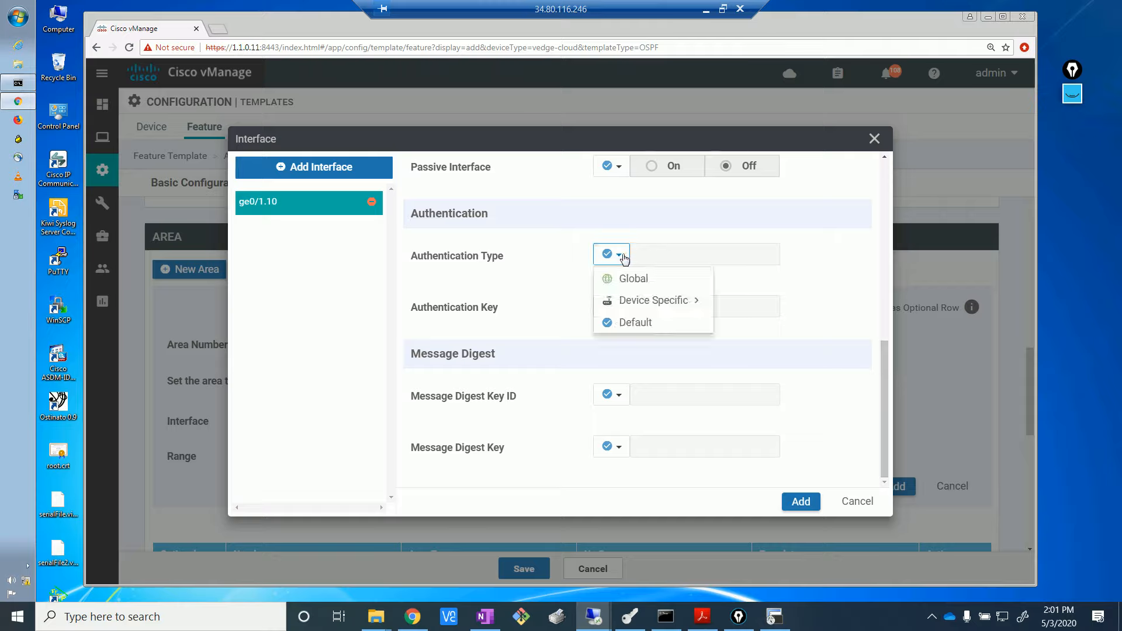
pyautogui.click(649, 289)
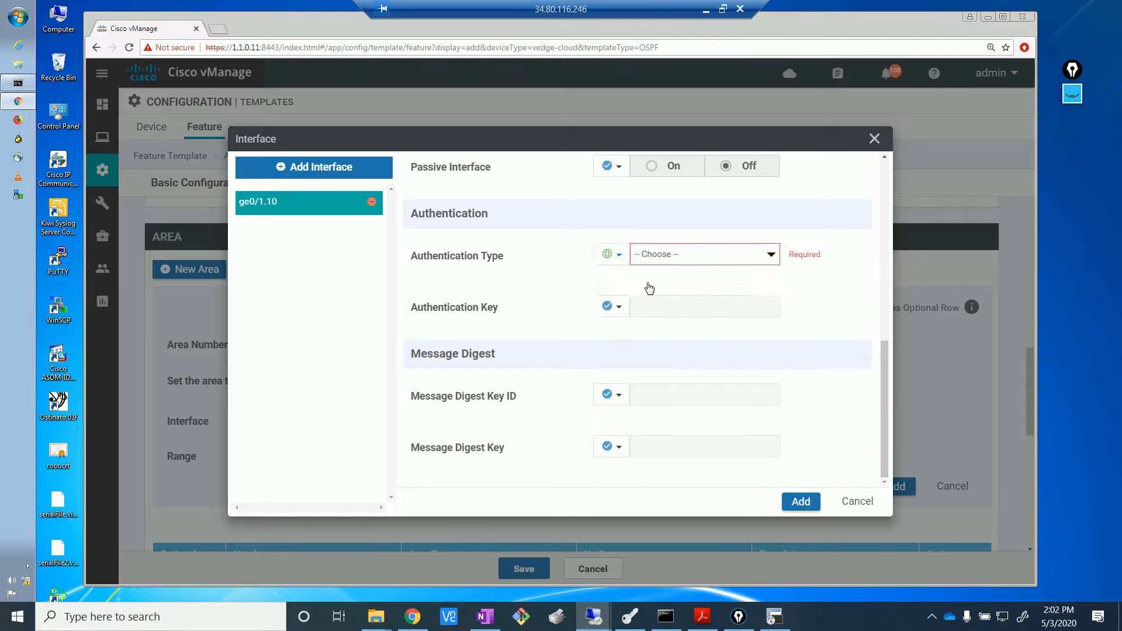
pyautogui.click(742, 257)
pyautogui.click(705, 294)
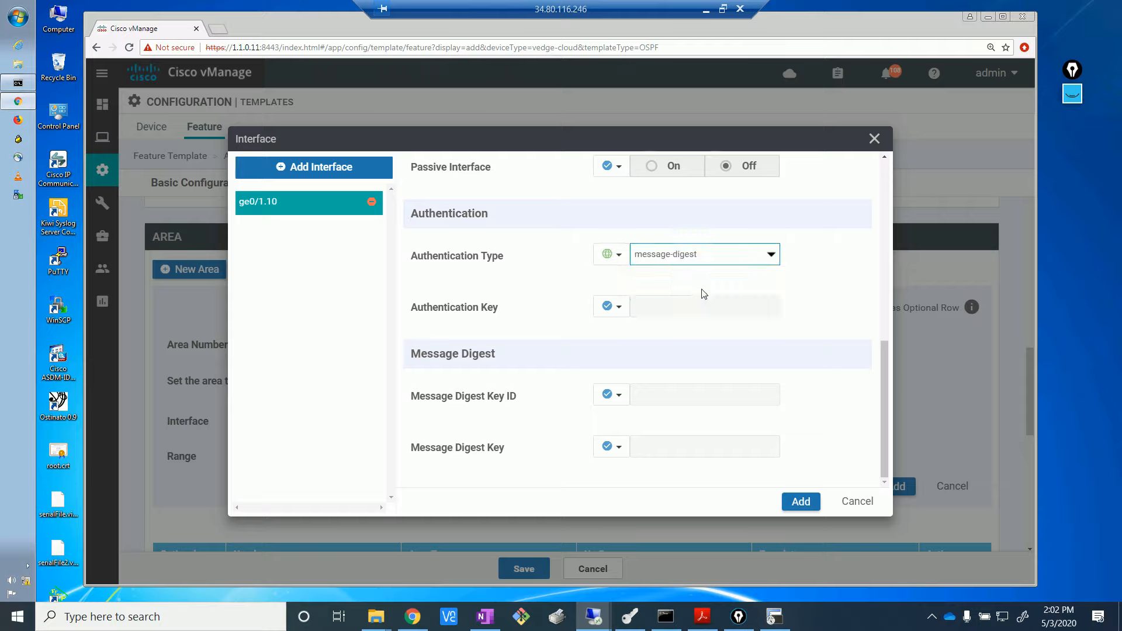
pyautogui.click(621, 401)
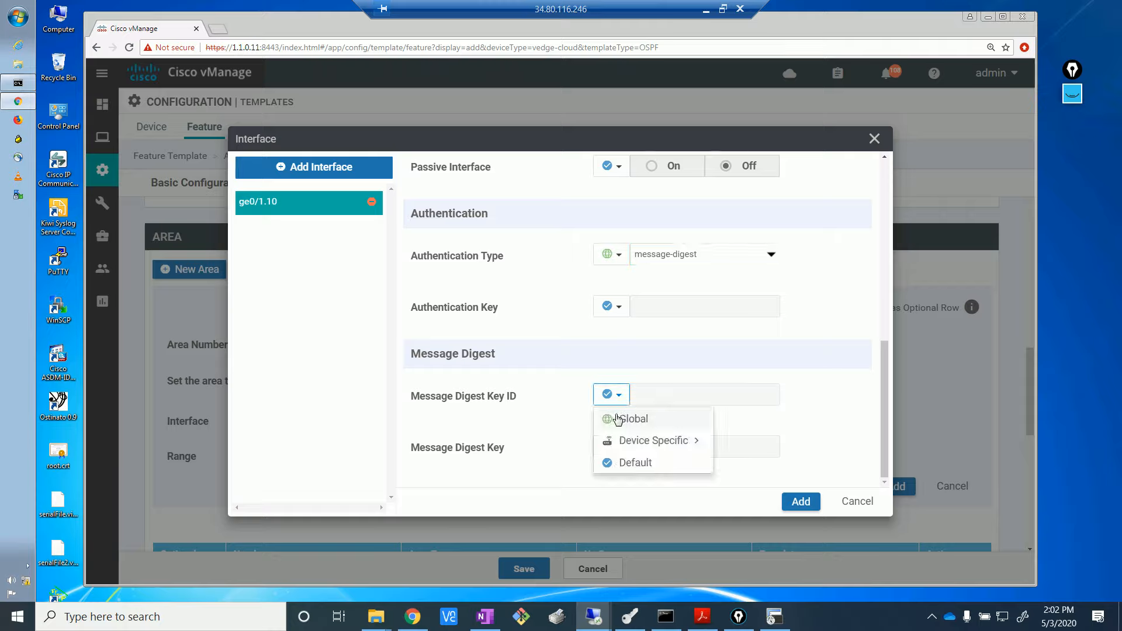
pyautogui.click(623, 421)
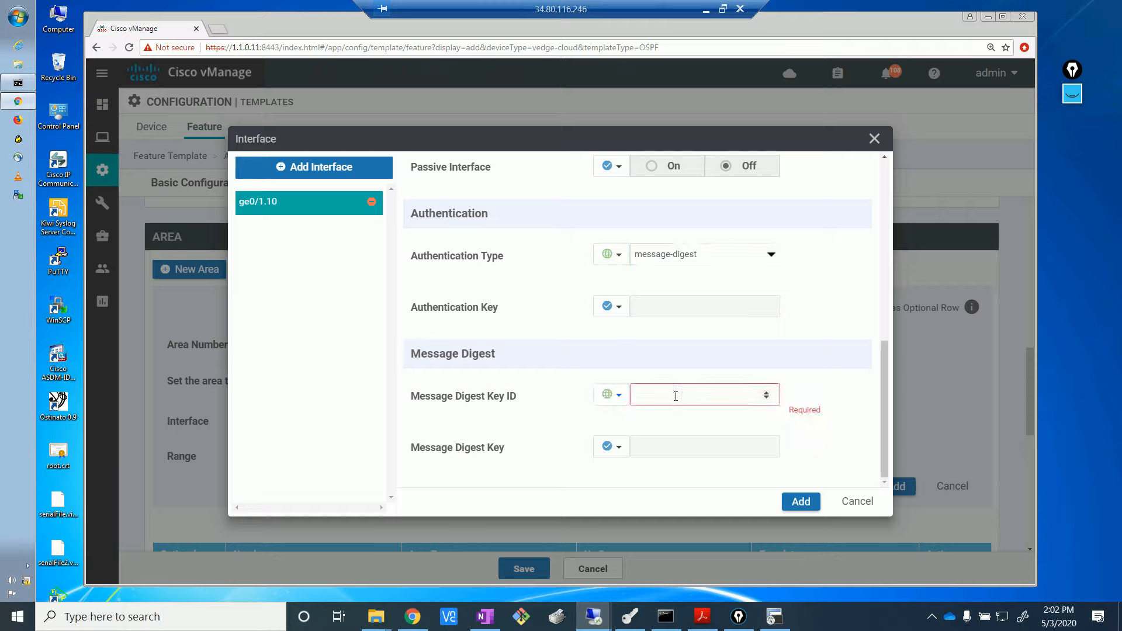
pyautogui.write('1')
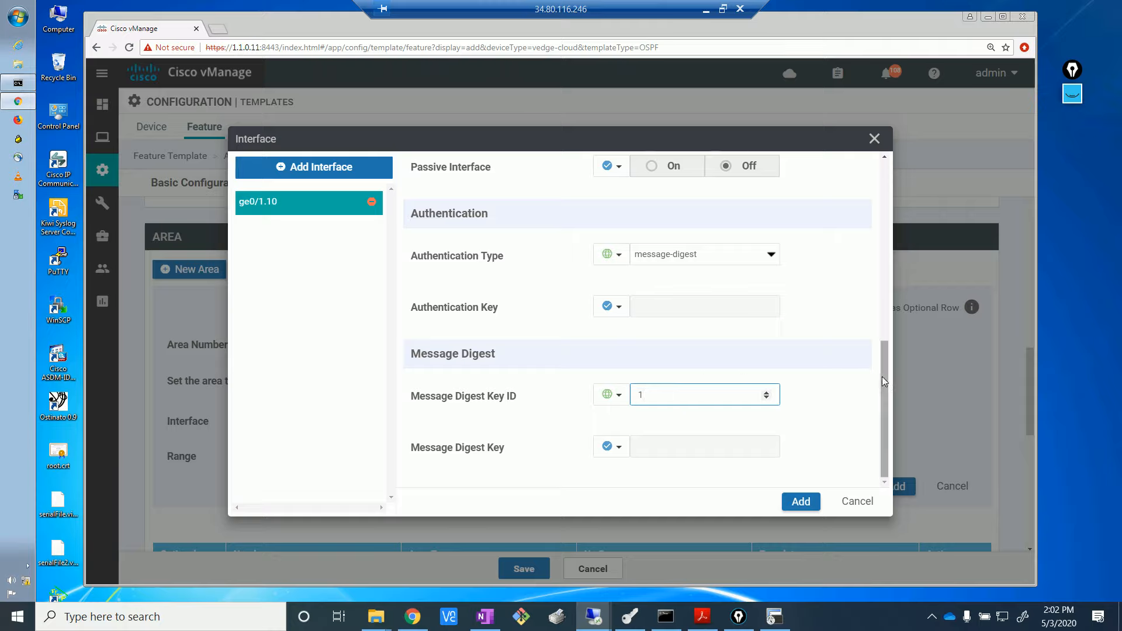
pyautogui.moveTo(883, 378); pyautogui.dragTo(888, 454)
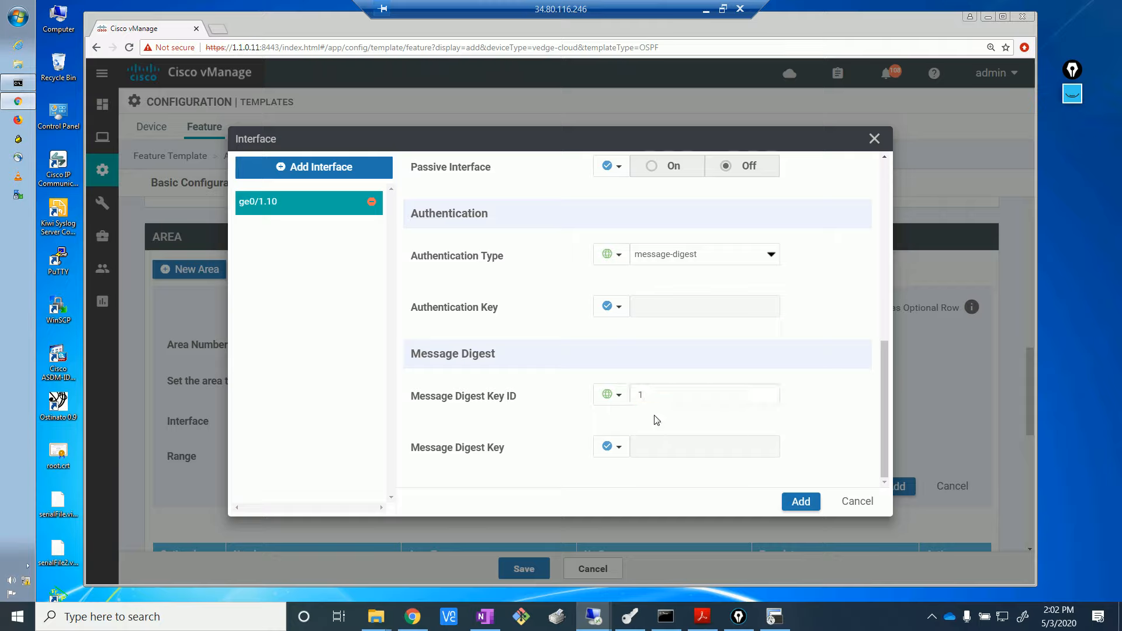
pyautogui.click(612, 447)
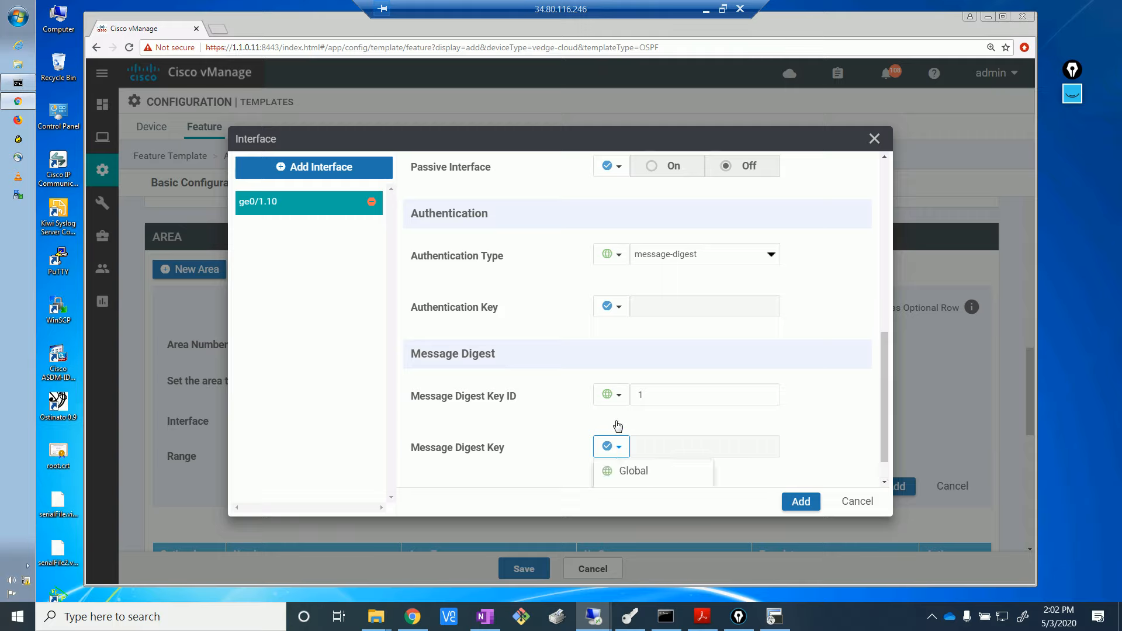
pyautogui.click(625, 471)
pyautogui.click(653, 447)
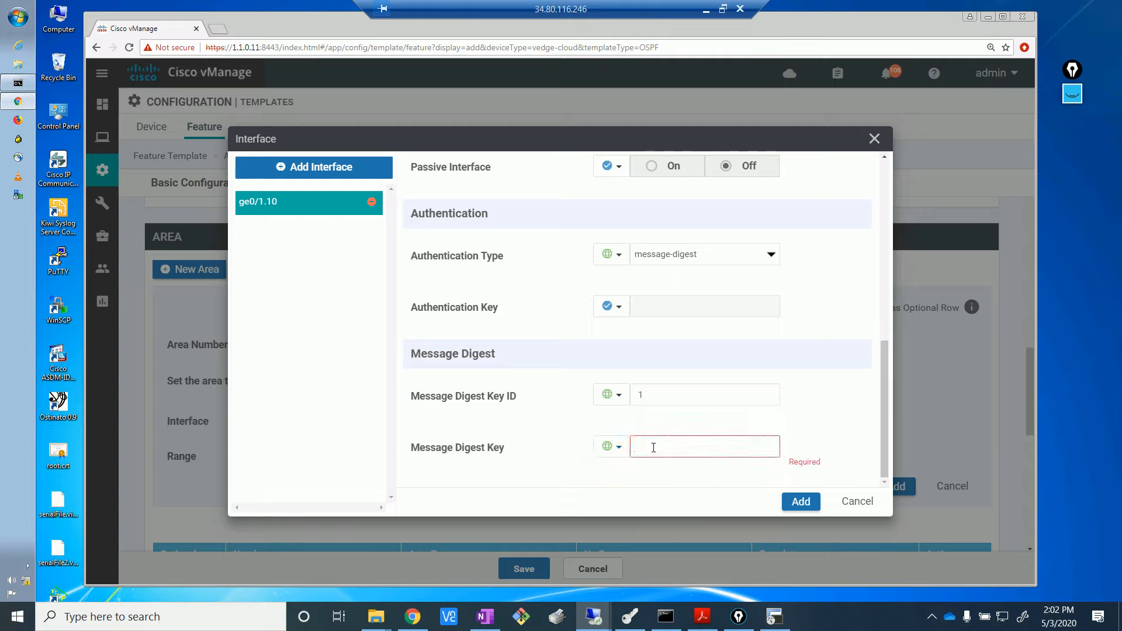
pyautogui.write('cisco')
pyautogui.click(885, 434)
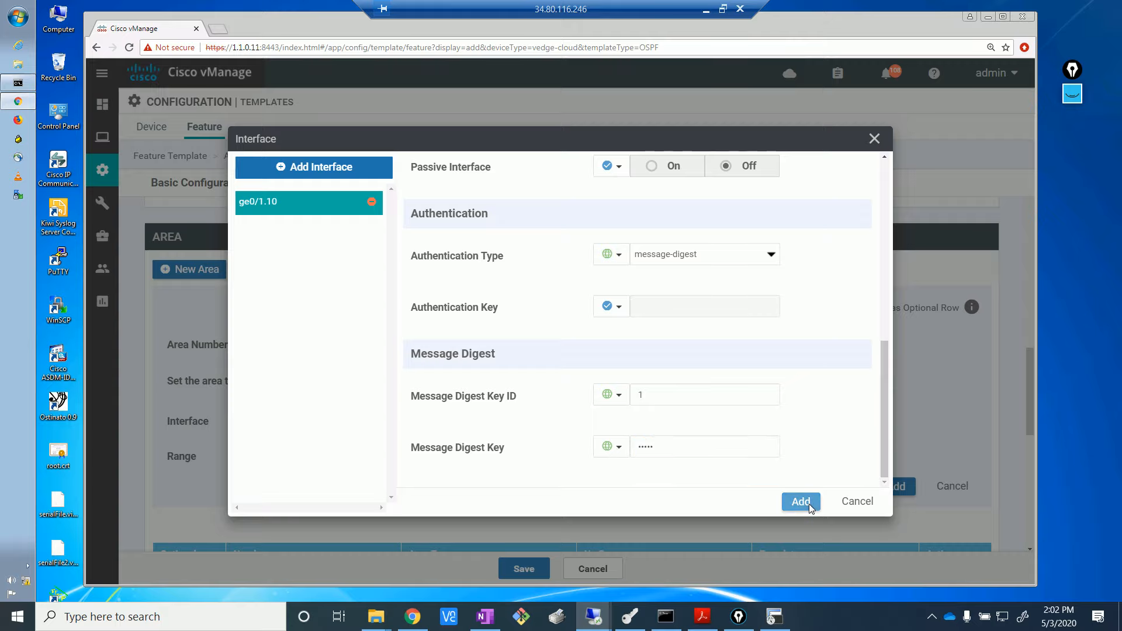
# - Add the ge0/1.10 interface and area 0, then save the vedge_OSPF_HQ template
pyautogui.click(811, 504)
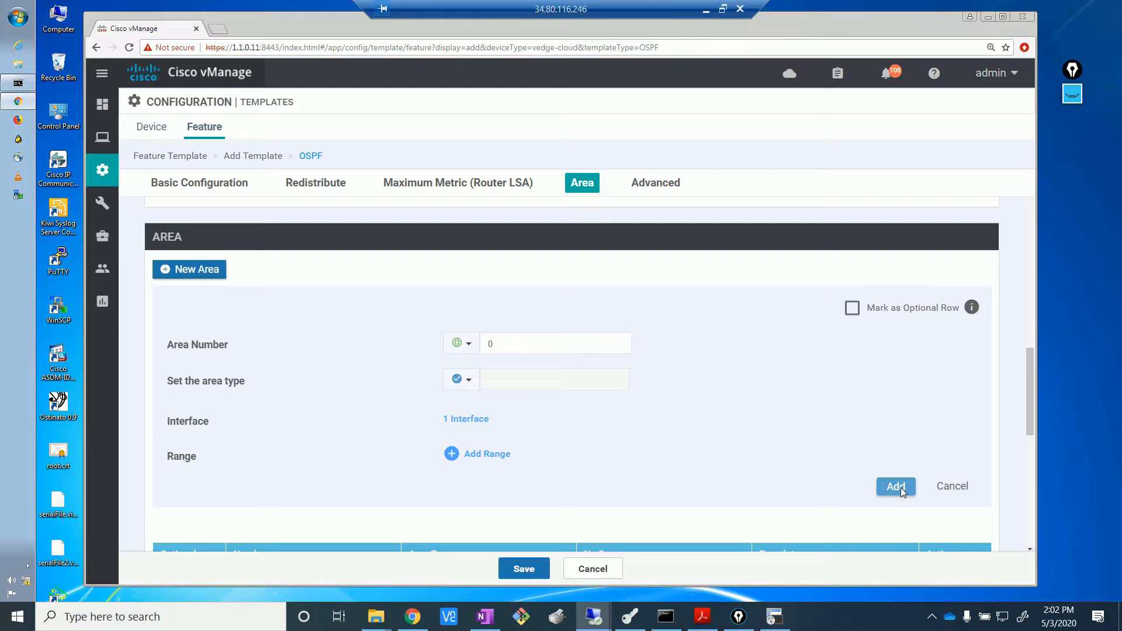
pyautogui.click(896, 487)
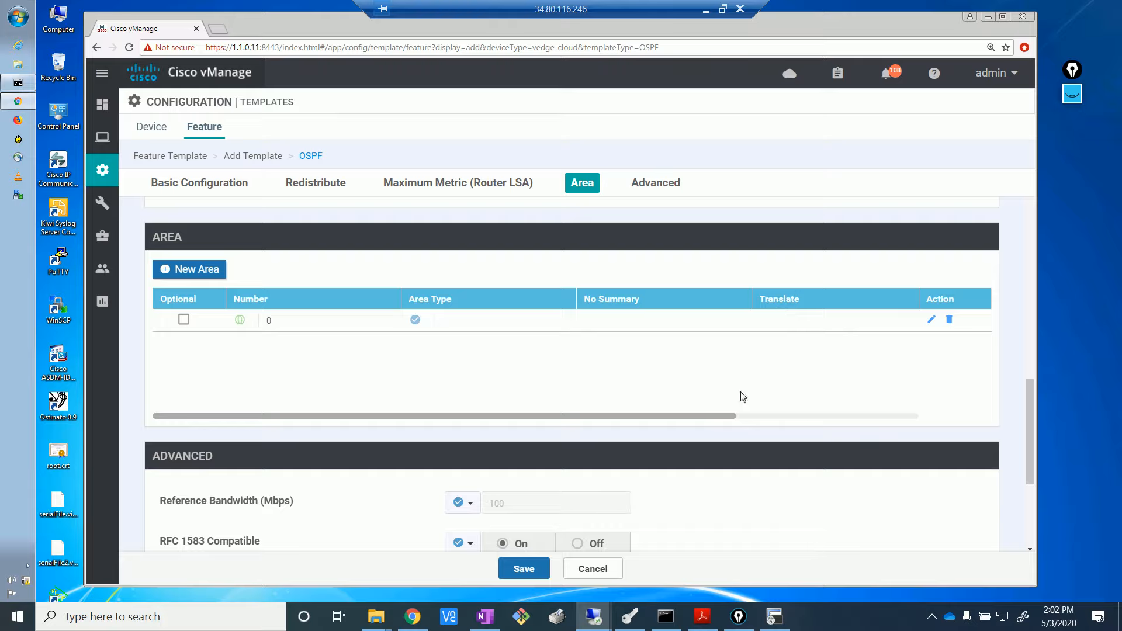
pyautogui.moveTo(1041, 540); pyautogui.dragTo(1039, 549)
pyautogui.click(531, 574)
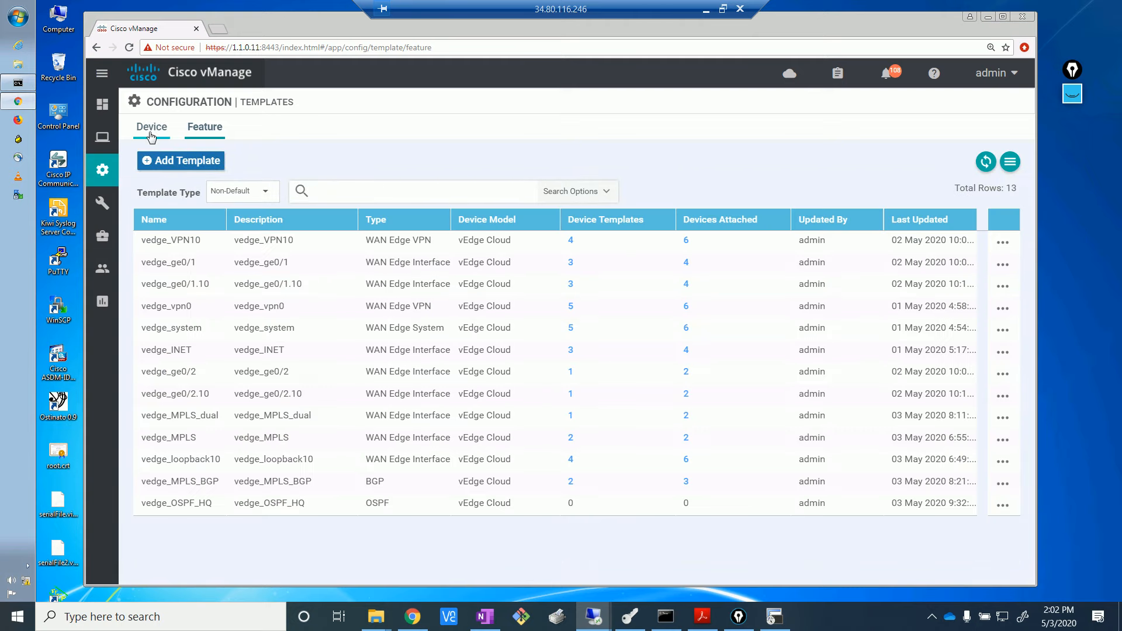
# - Show the Device templates list and compare the Single_transport template names
pyautogui.click(151, 134)
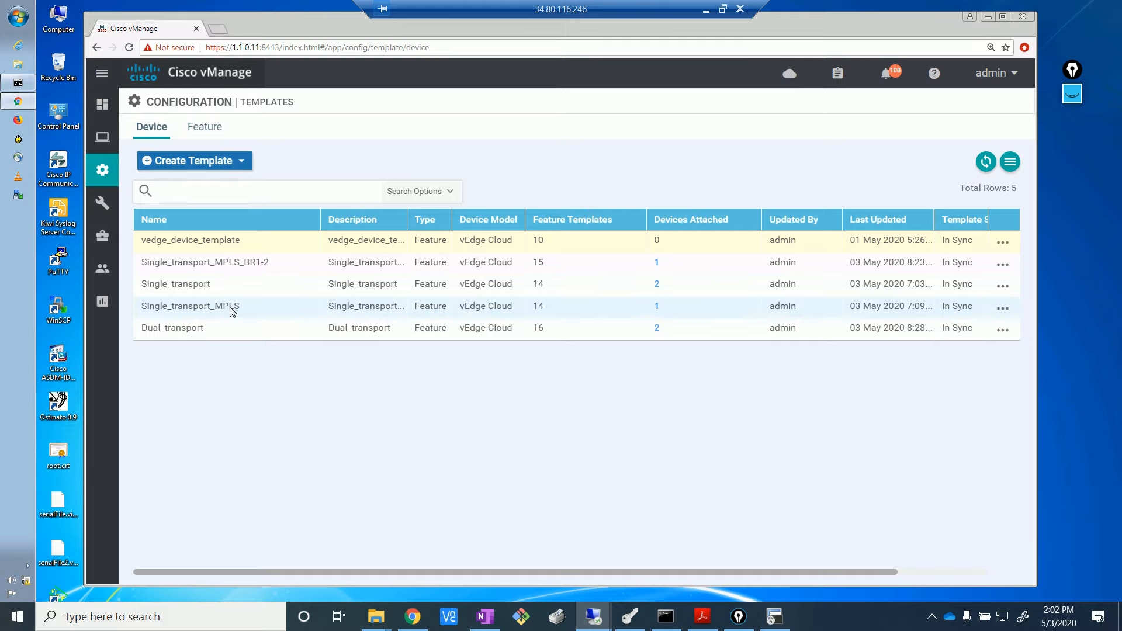
pyautogui.moveTo(270, 262); pyautogui.dragTo(248, 257)
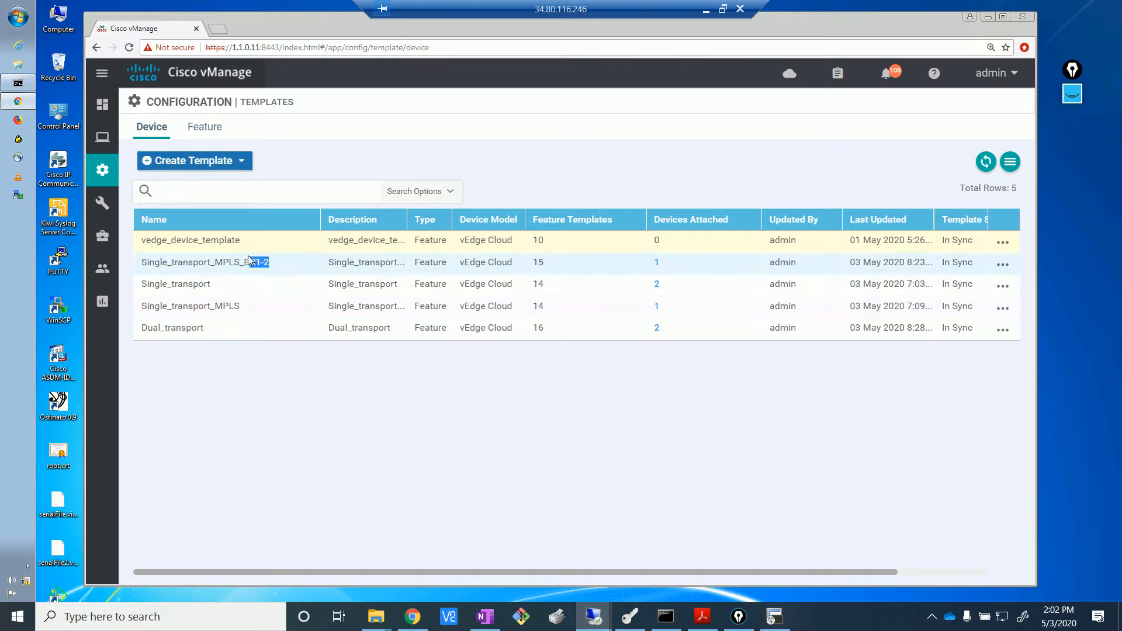
pyautogui.click(239, 372)
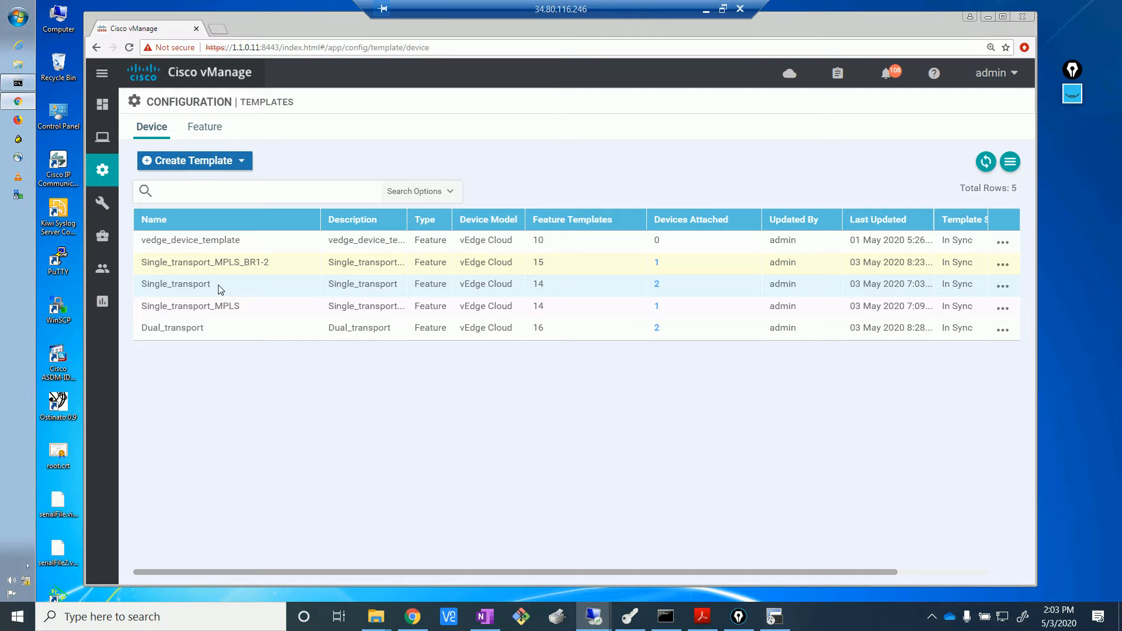
pyautogui.moveTo(220, 289); pyautogui.dragTo(149, 289)
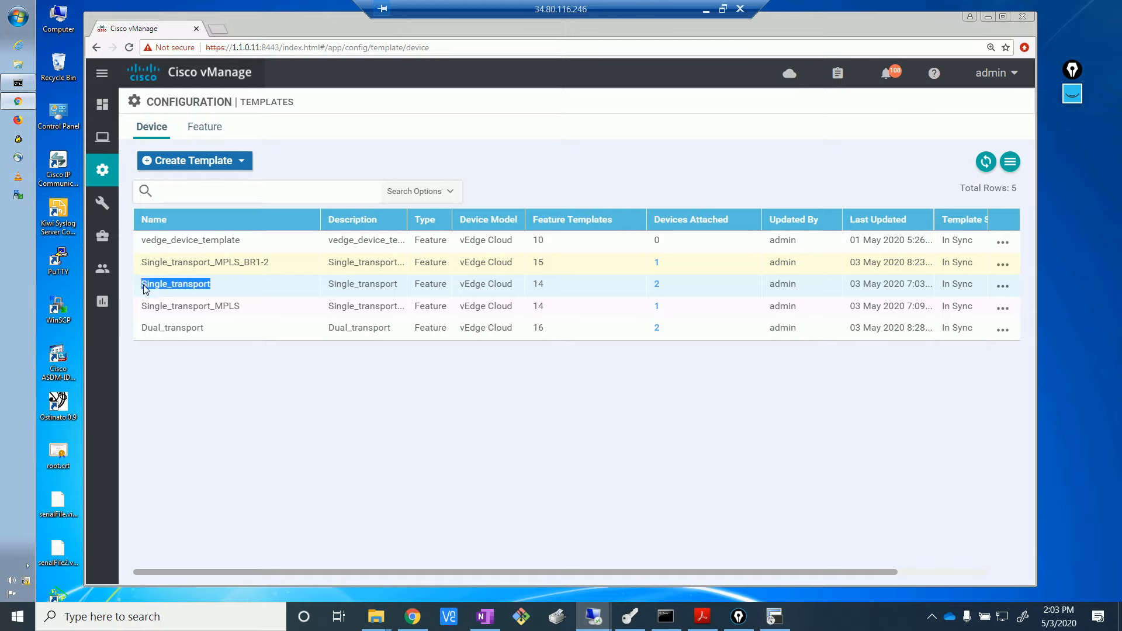
pyautogui.click(258, 314)
pyautogui.moveTo(258, 314); pyautogui.dragTo(145, 308)
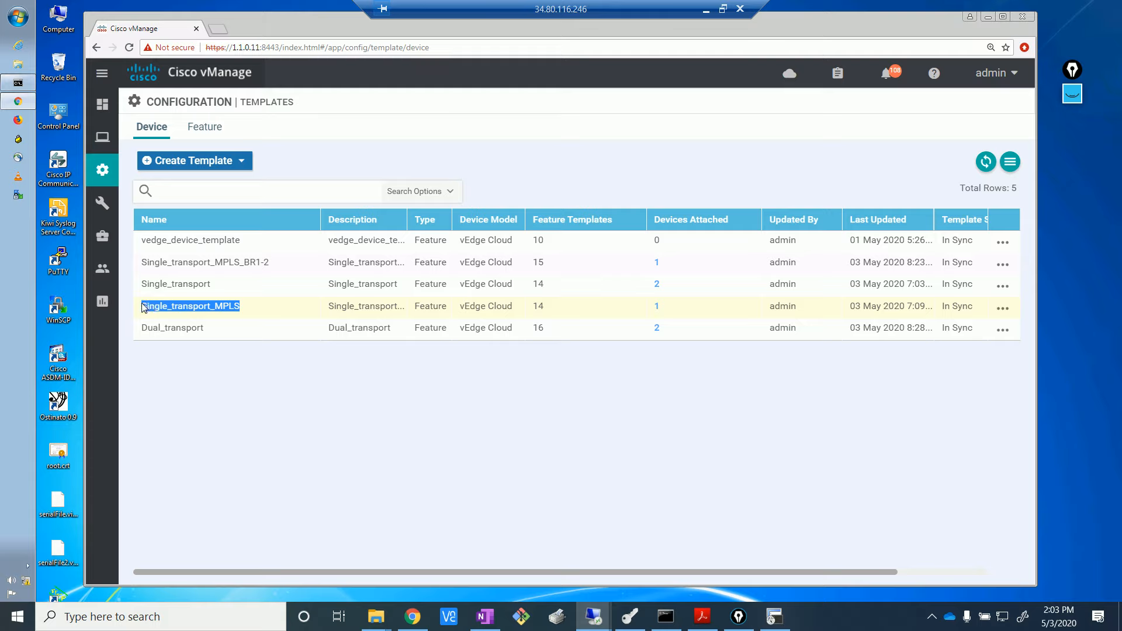
pyautogui.moveTo(145, 309); pyautogui.dragTo(145, 309)
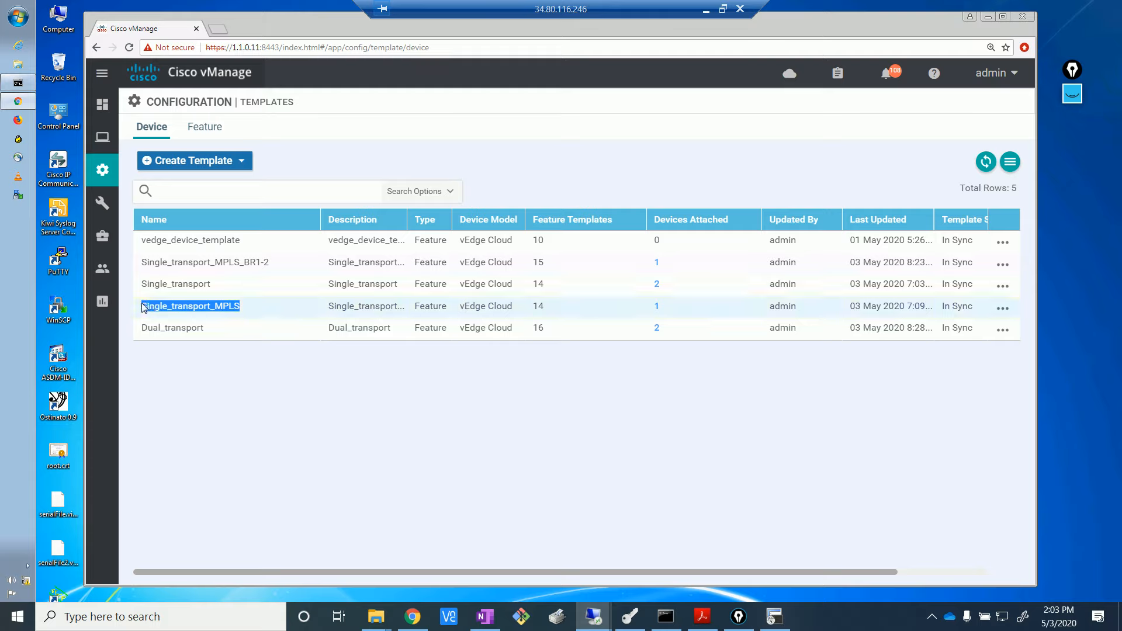
pyautogui.moveTo(212, 284); pyautogui.dragTo(144, 291)
pyautogui.moveTo(212, 288); pyautogui.dragTo(131, 273)
pyautogui.click(198, 289)
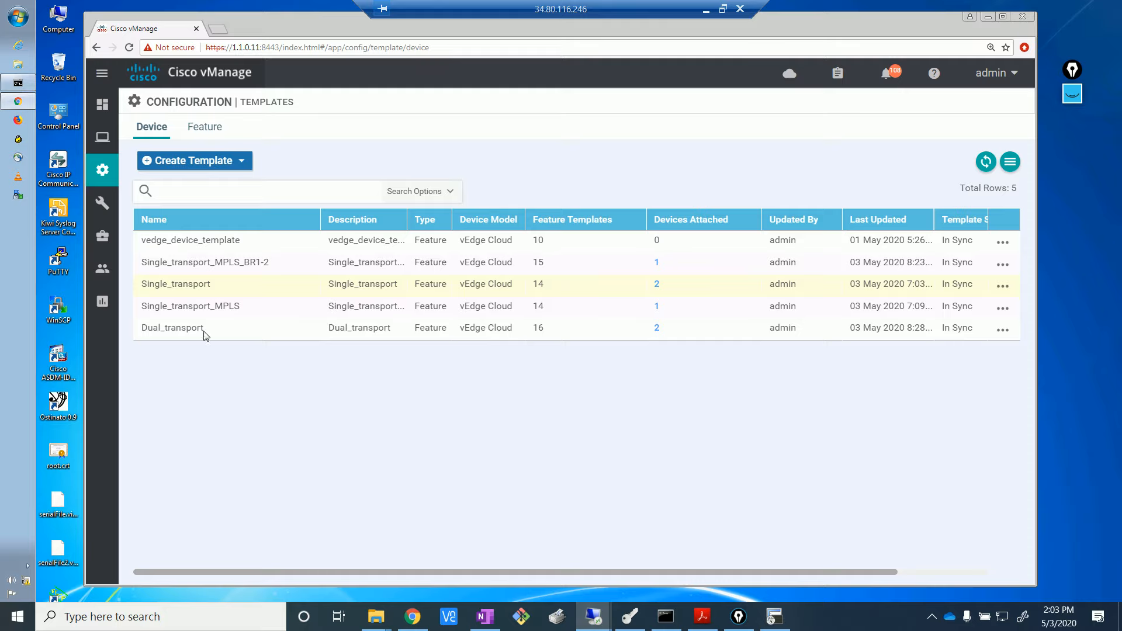
# - Open the action options for the Single_transport template
pyautogui.moveTo(241, 309); pyautogui.dragTo(142, 304)
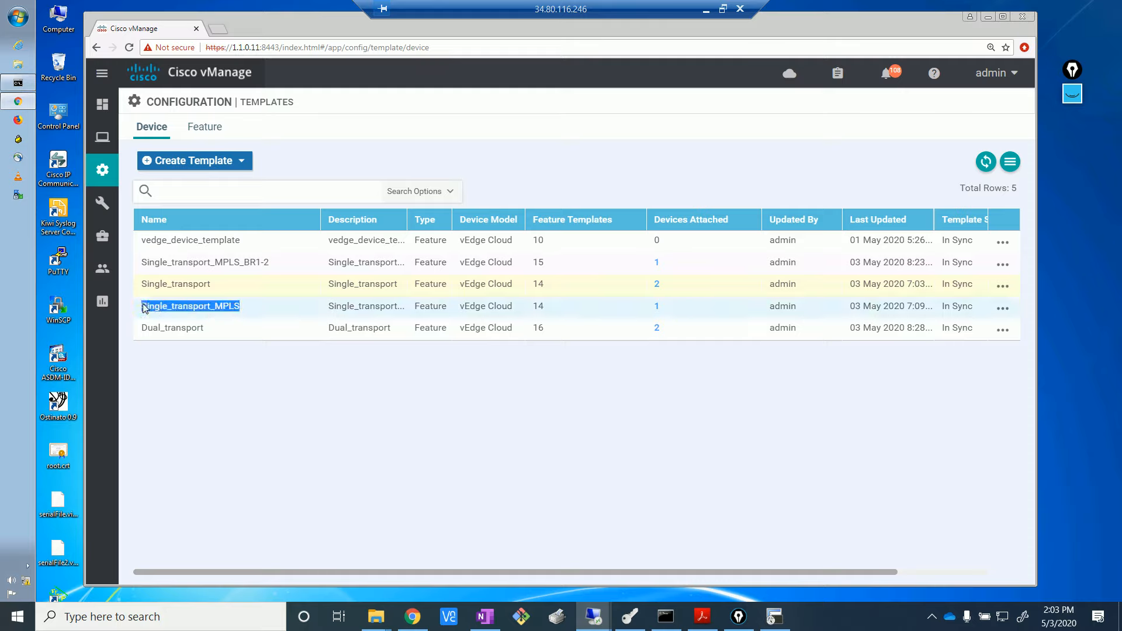
pyautogui.click(213, 363)
pyautogui.moveTo(224, 286); pyautogui.dragTo(134, 289)
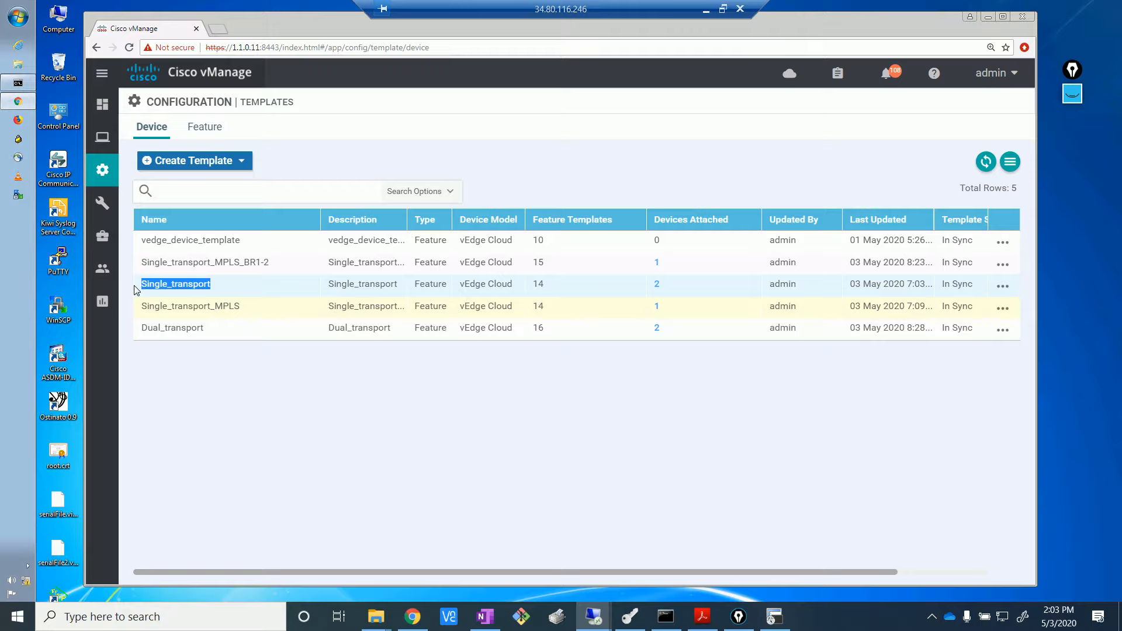
pyautogui.click(1003, 288)
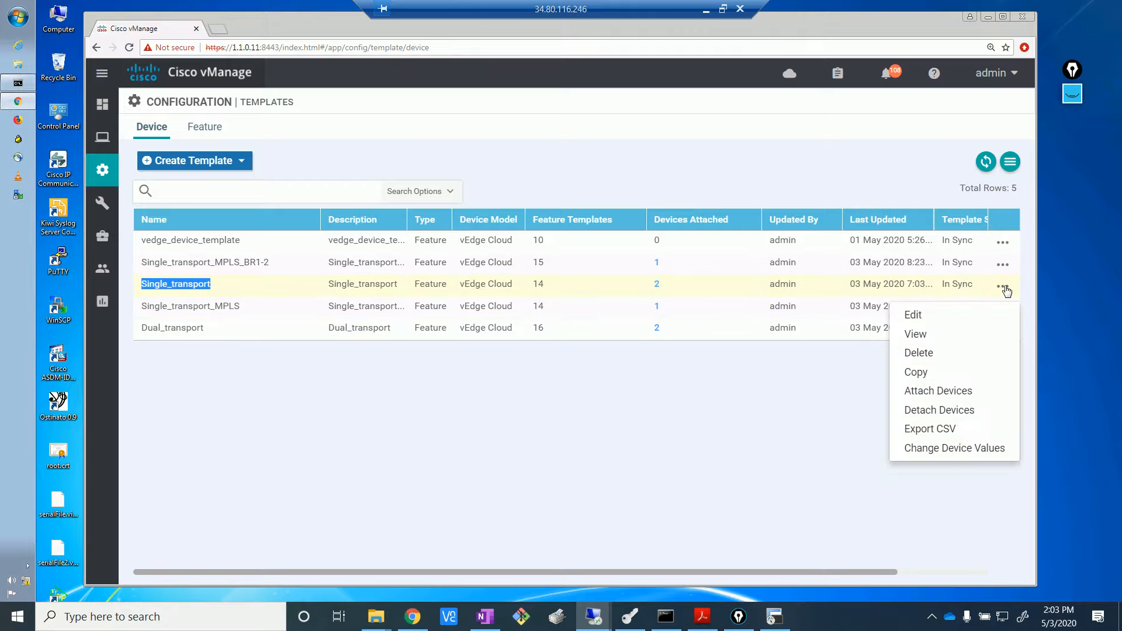
# - Copy Single_transport as Single_transport_HQ_R1, using the name as its description too
pyautogui.click(941, 372)
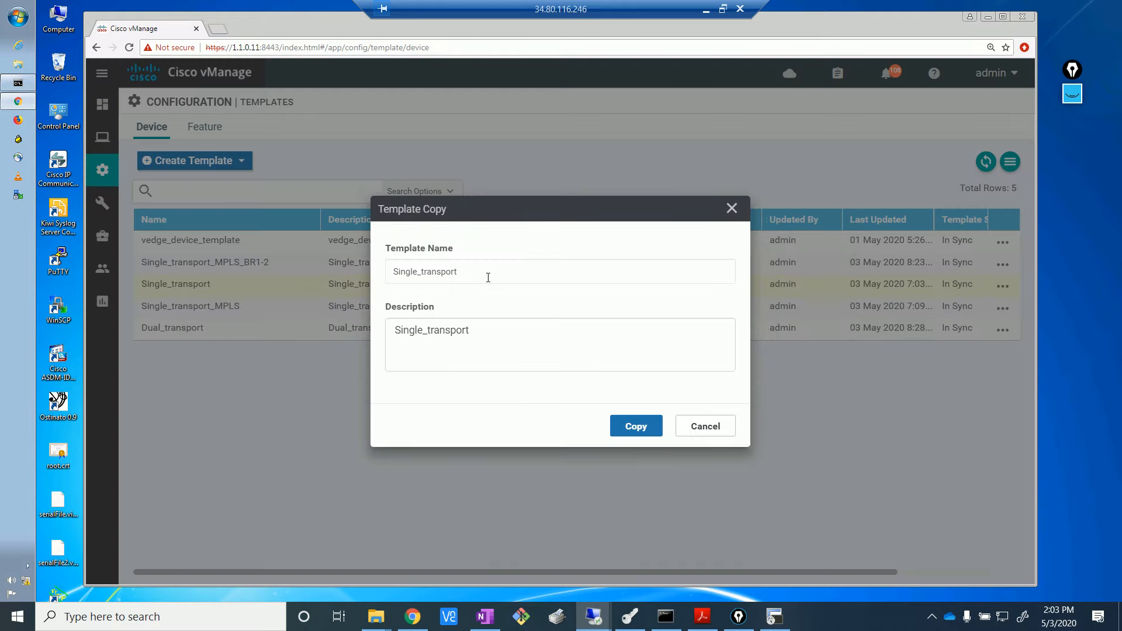
pyautogui.click(488, 277)
pyautogui.write('_')
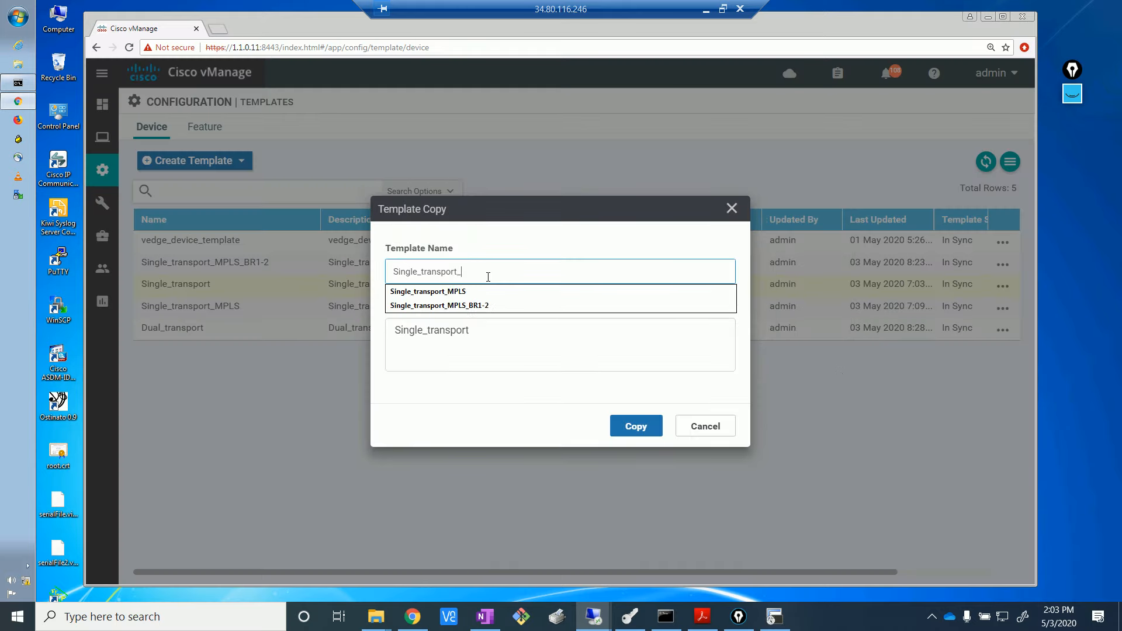
pyautogui.write('H')
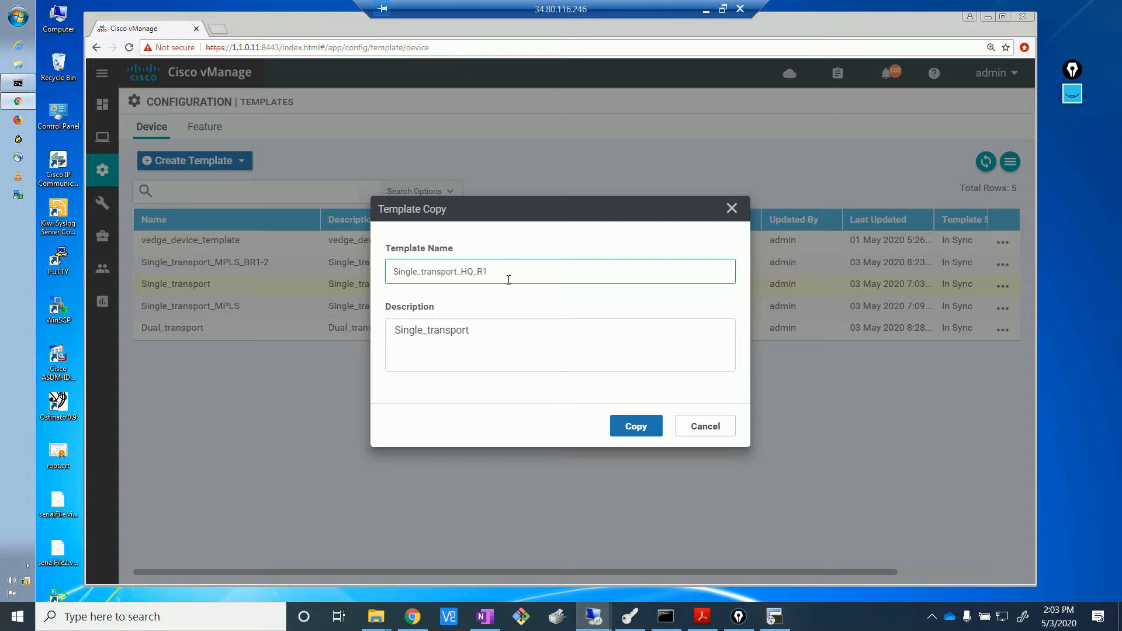
pyautogui.write('Q_R1')
pyautogui.hotkey('ctrl', 'a')
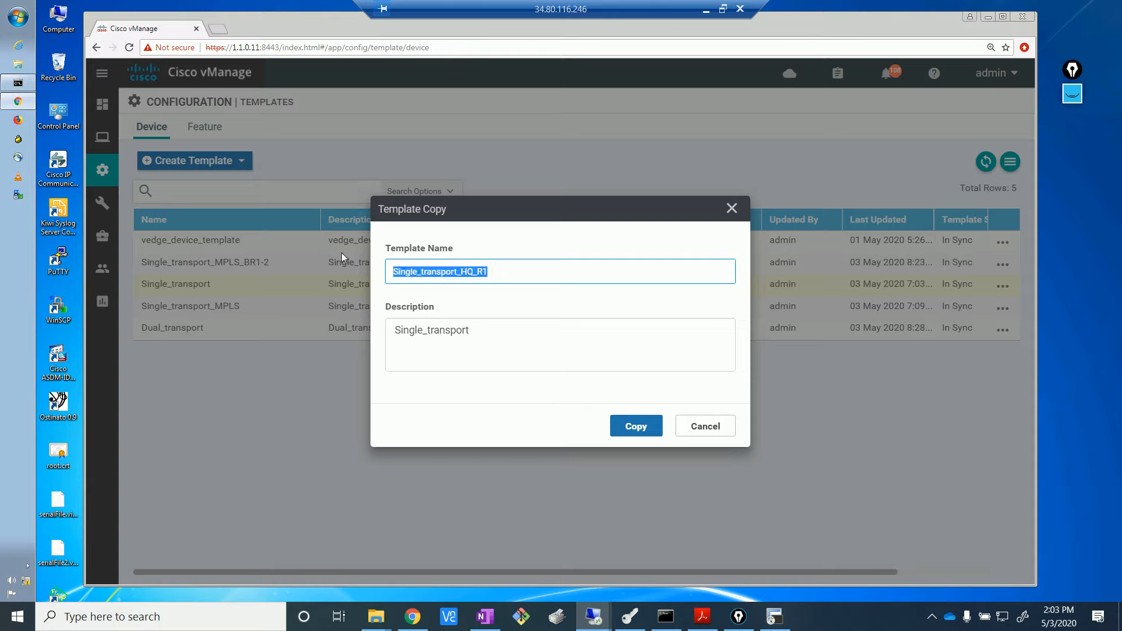
pyautogui.click(487, 332)
pyautogui.hotkey('ctrl', 'a')
pyautogui.hotkey('ctrl', 'v')
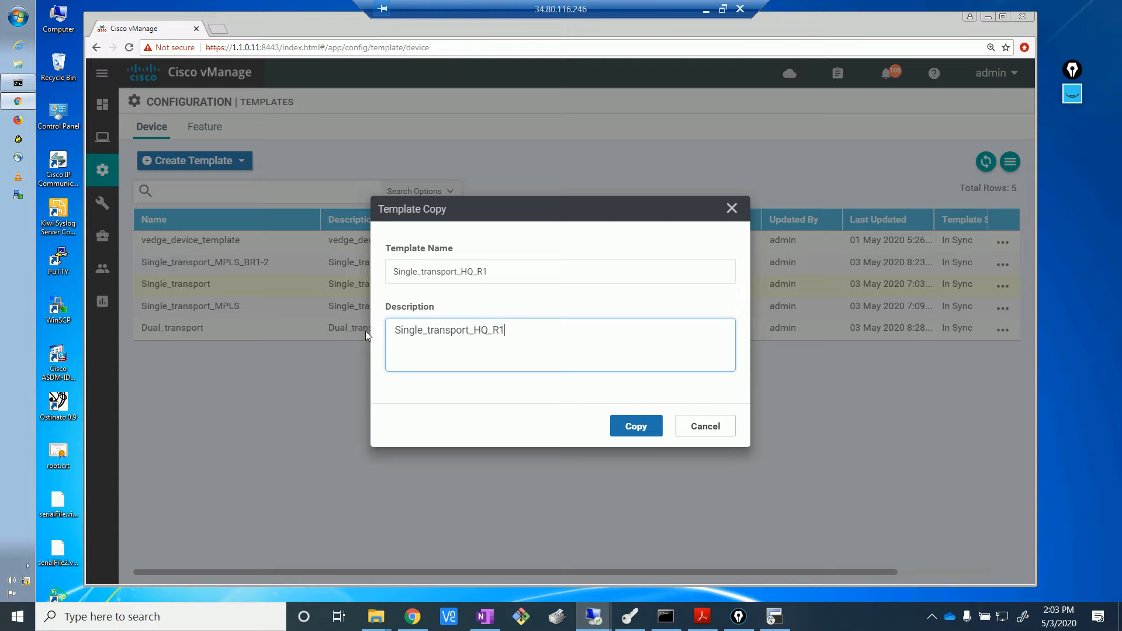
pyautogui.click(643, 430)
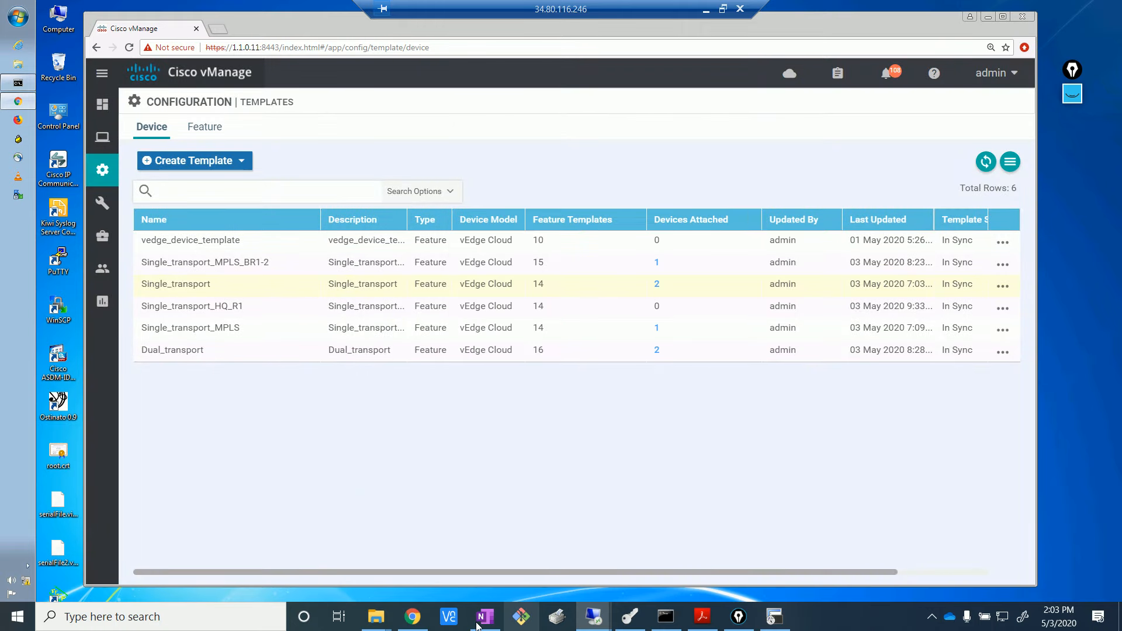
pyautogui.click(413, 617)
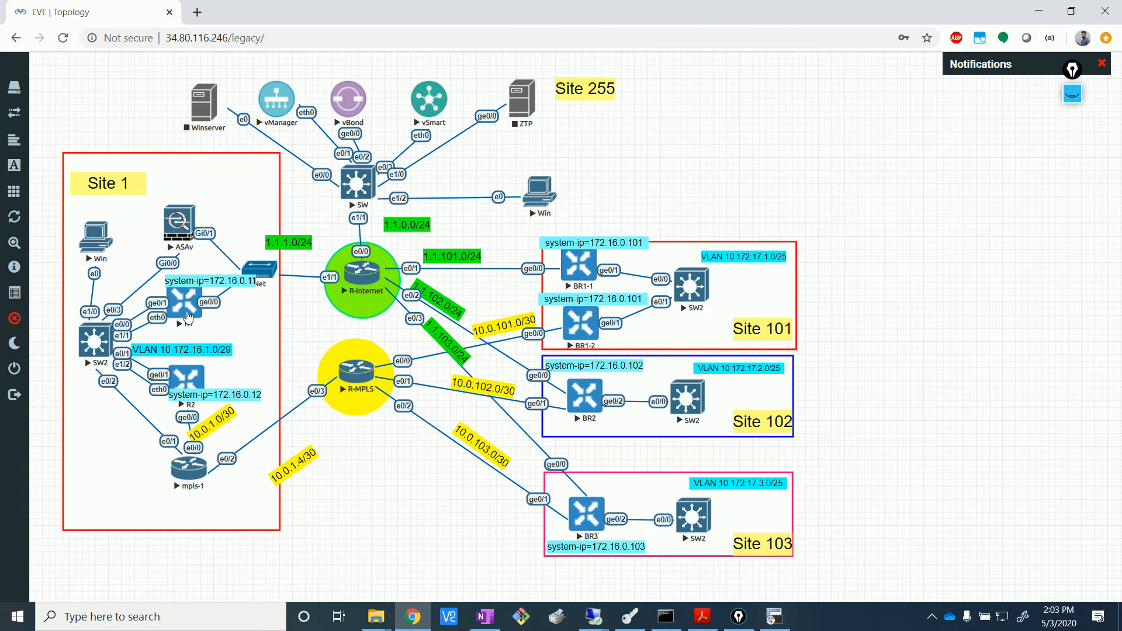
pyautogui.click(1040, 11)
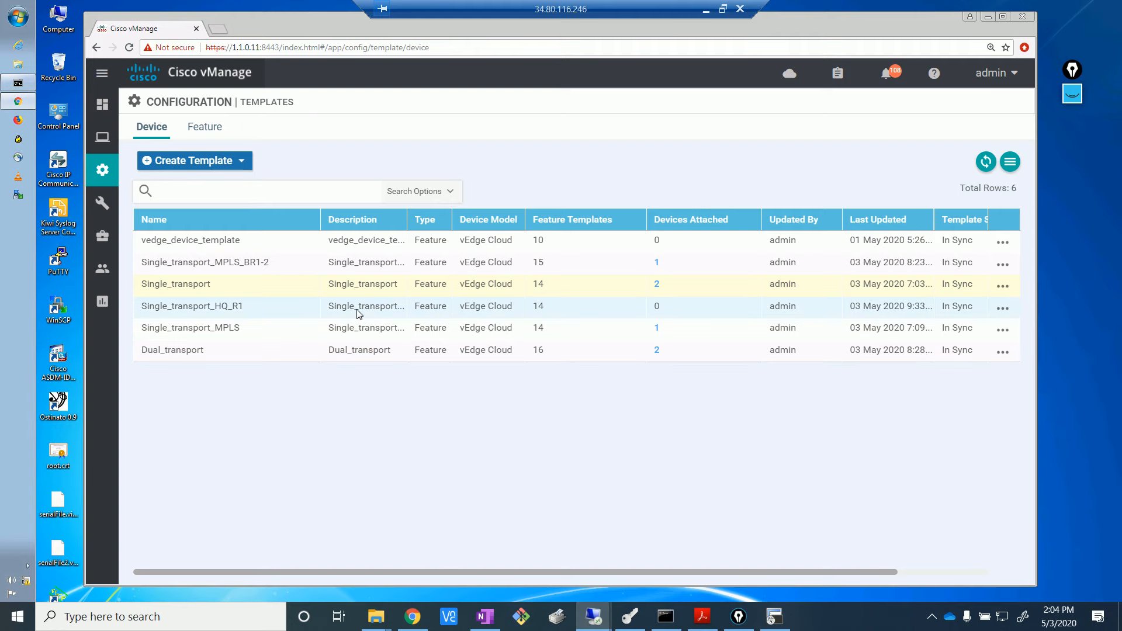
# - Widen the Description column and change Single_transport's description to Single_transport_BR1-1
pyautogui.moveTo(407, 215); pyautogui.dragTo(527, 210)
pyautogui.click(1003, 286)
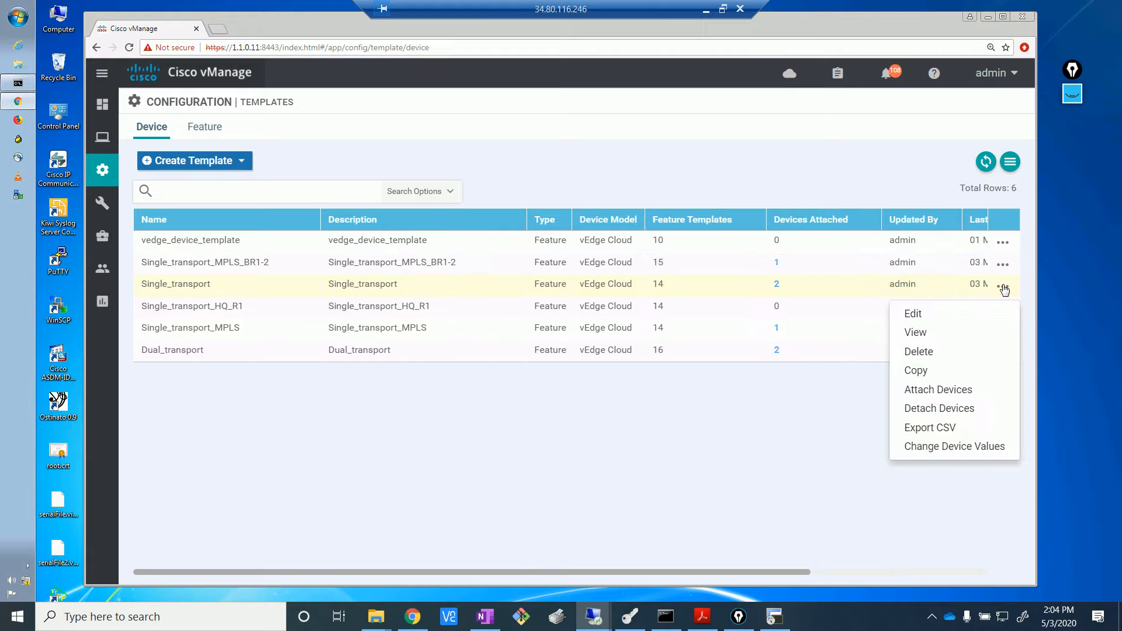
pyautogui.click(926, 318)
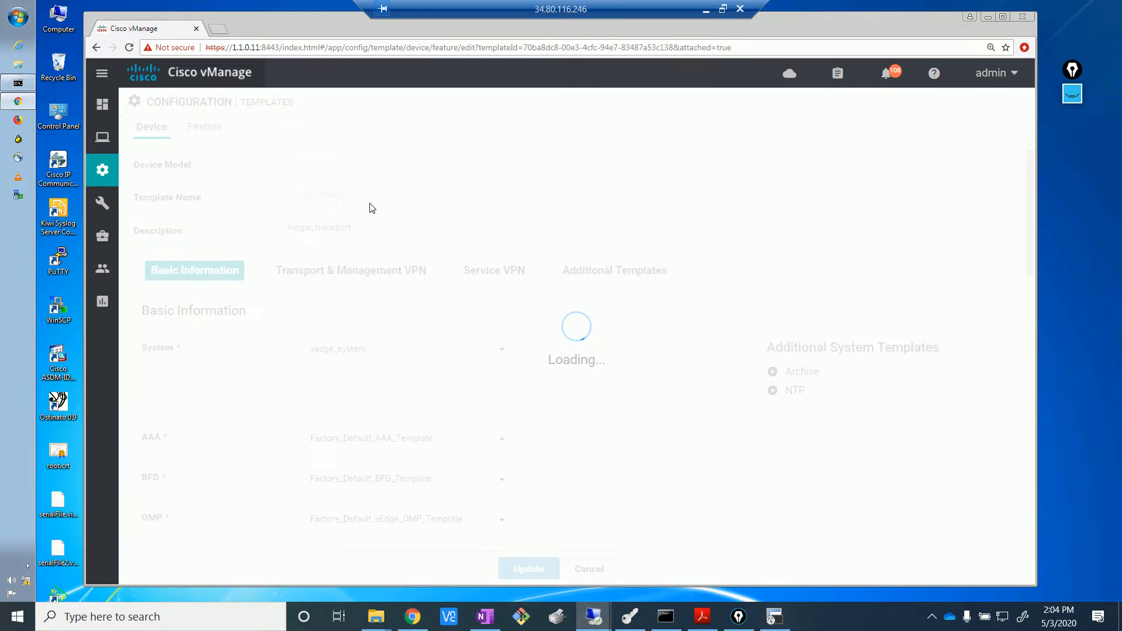
pyautogui.click(375, 228)
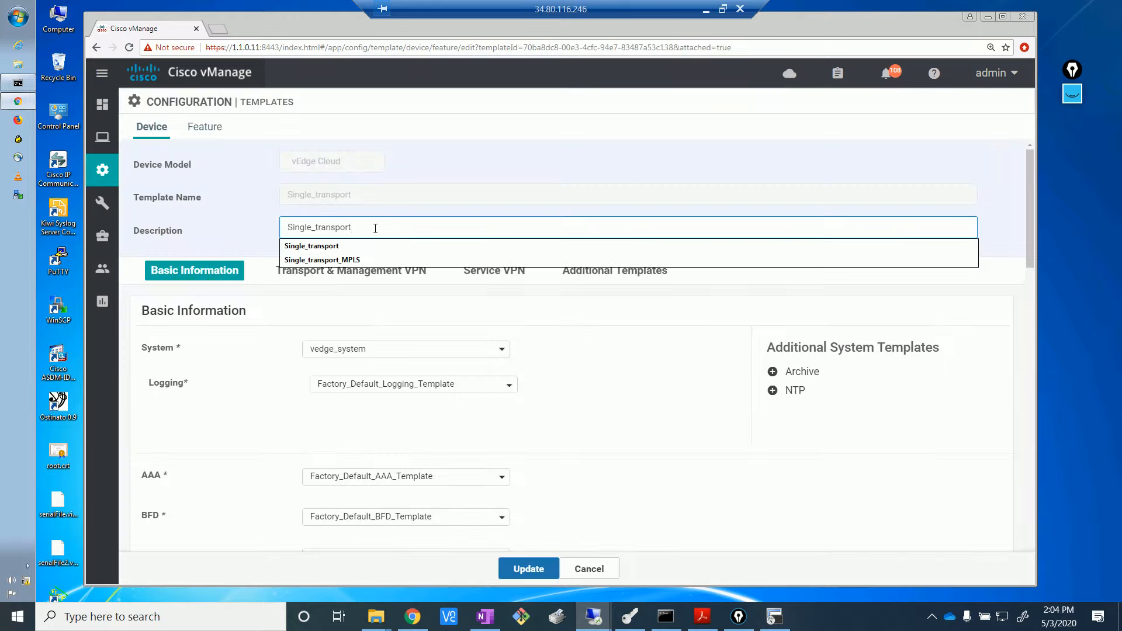
pyautogui.write('_BR1-1')
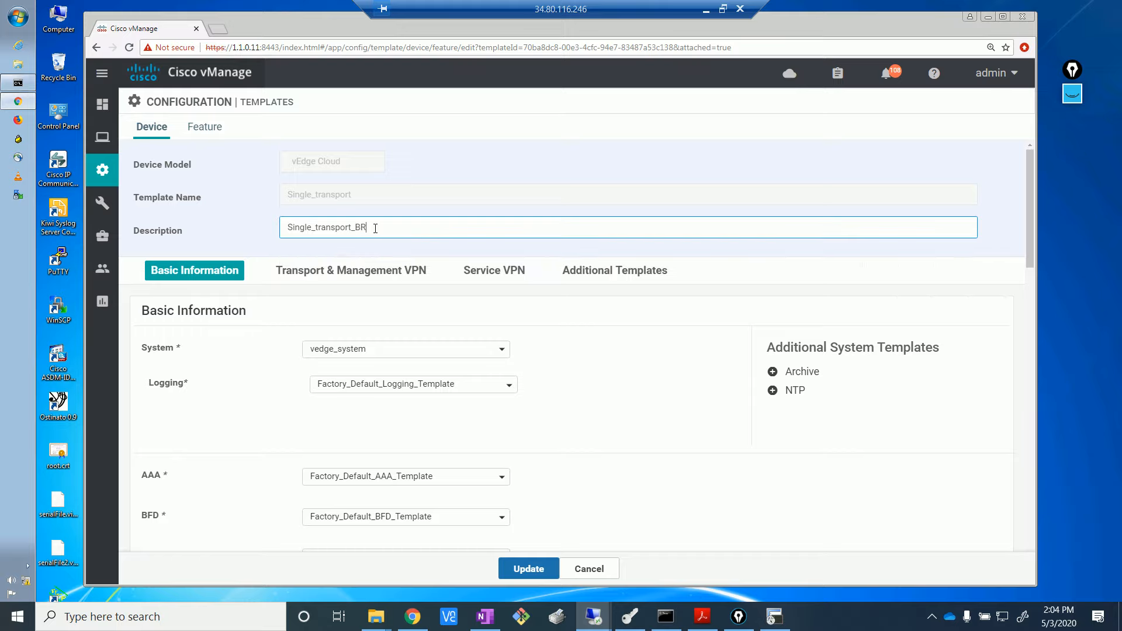
pyautogui.click(525, 568)
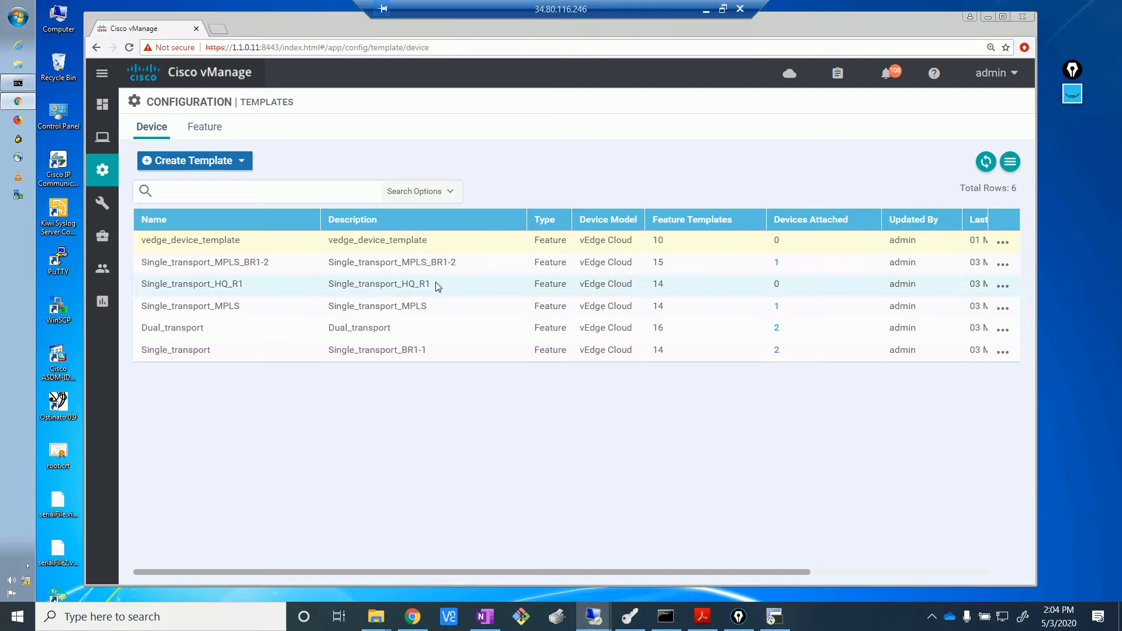
pyautogui.moveTo(431, 284); pyautogui.dragTo(391, 285)
pyautogui.moveTo(433, 350); pyautogui.dragTo(328, 353)
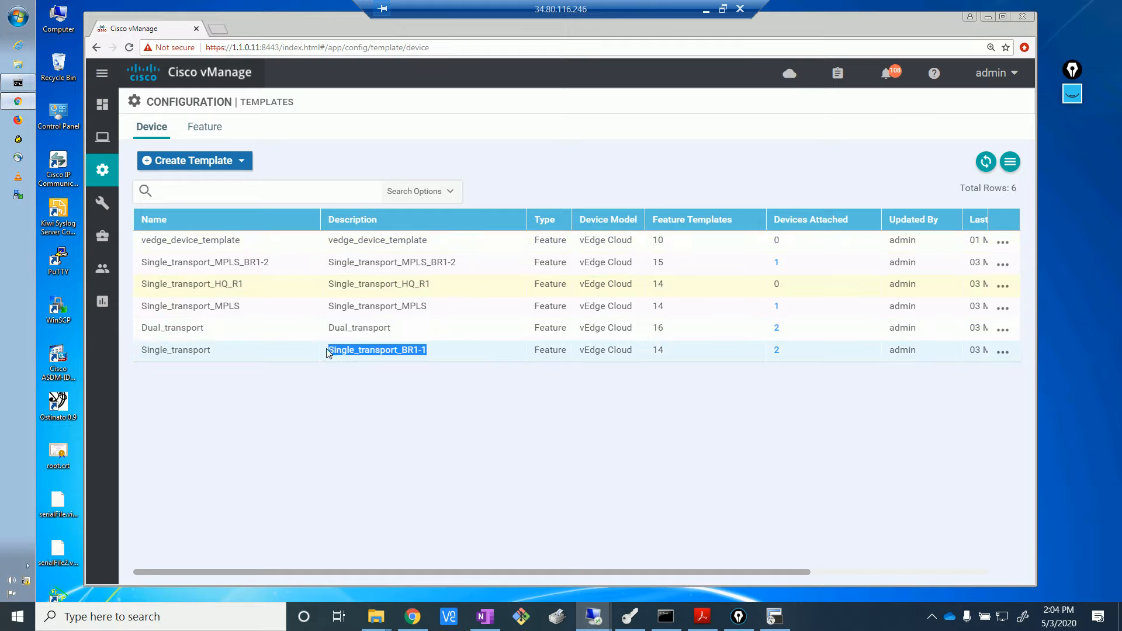
pyautogui.click(403, 397)
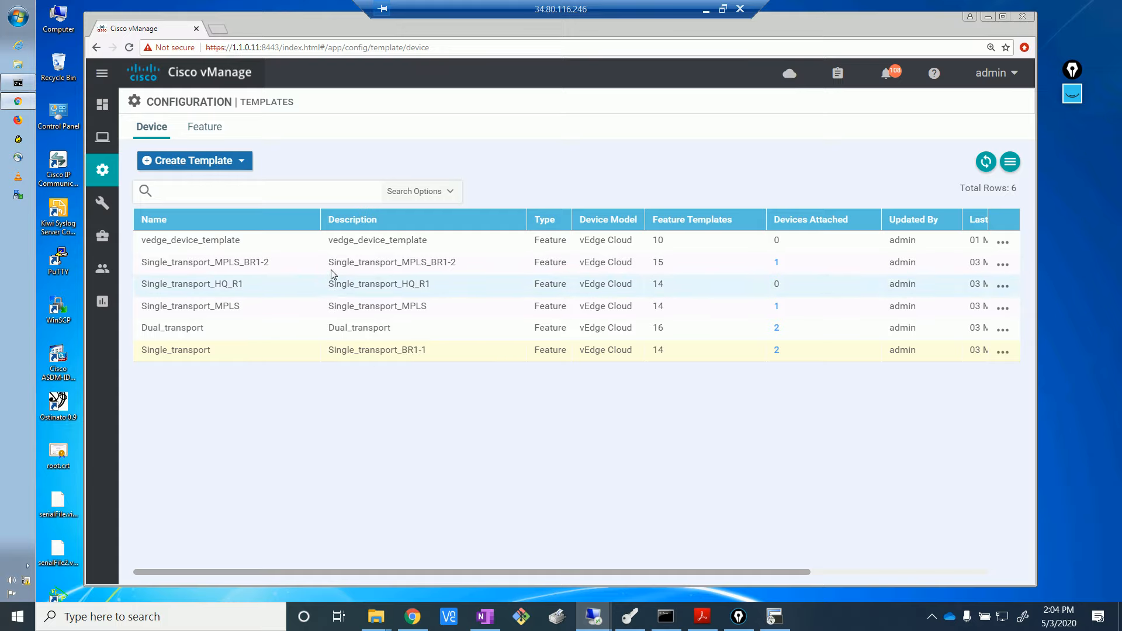
pyautogui.moveTo(348, 278); pyautogui.dragTo(434, 360)
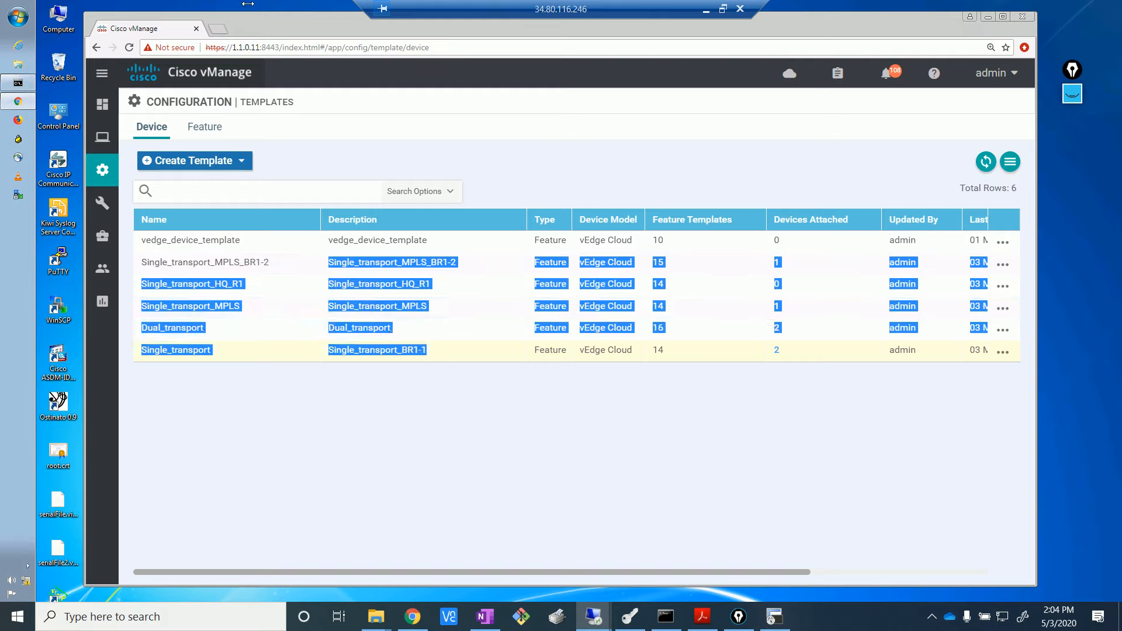
pyautogui.click(410, 390)
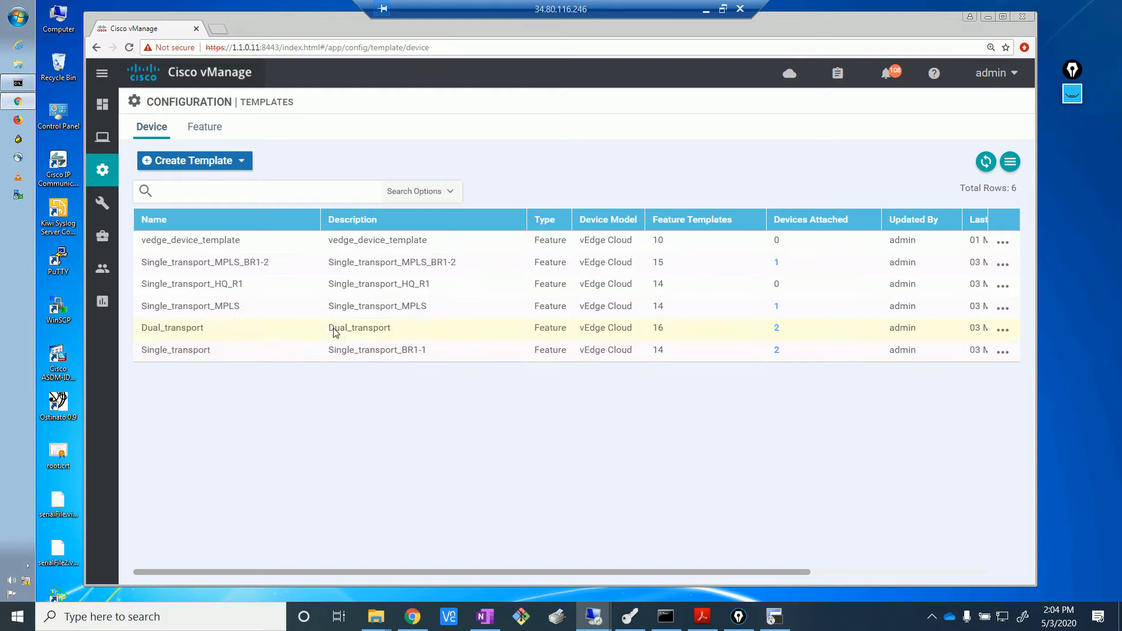
pyautogui.moveTo(336, 332); pyautogui.dragTo(401, 334)
pyautogui.click(400, 334)
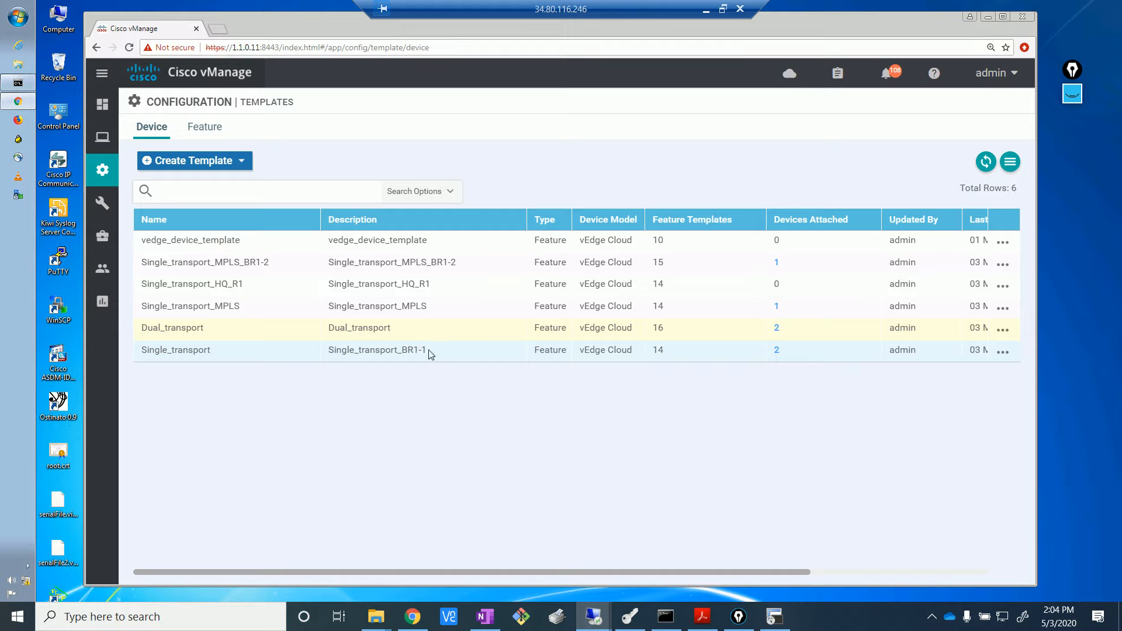
pyautogui.moveTo(429, 352); pyautogui.dragTo(350, 351)
pyautogui.moveTo(427, 284); pyautogui.dragTo(342, 288)
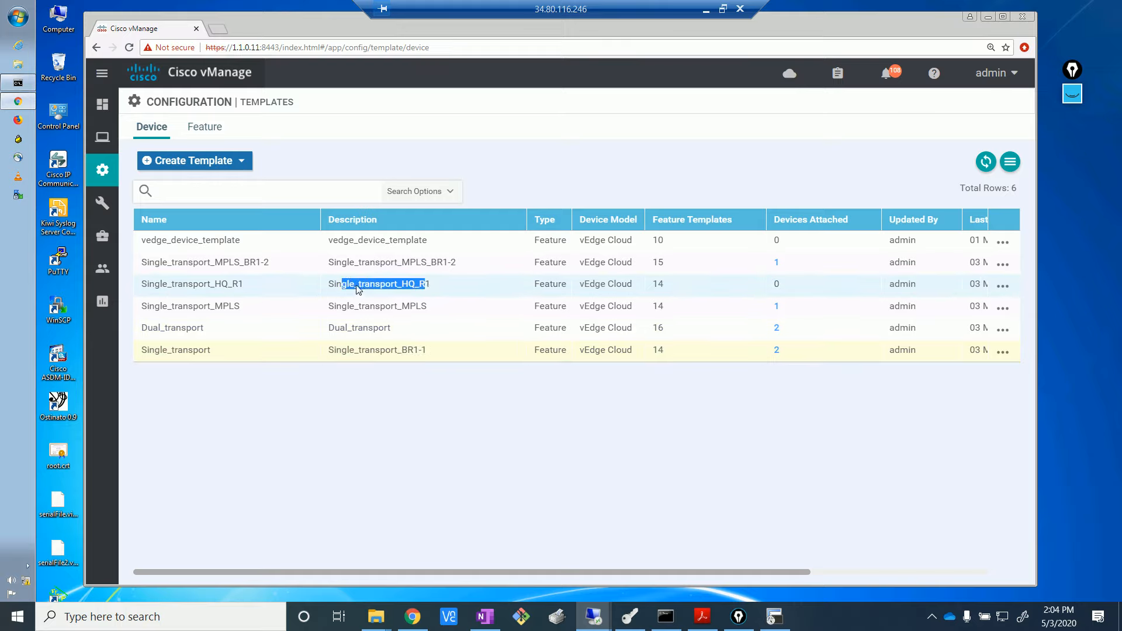
pyautogui.click(1003, 287)
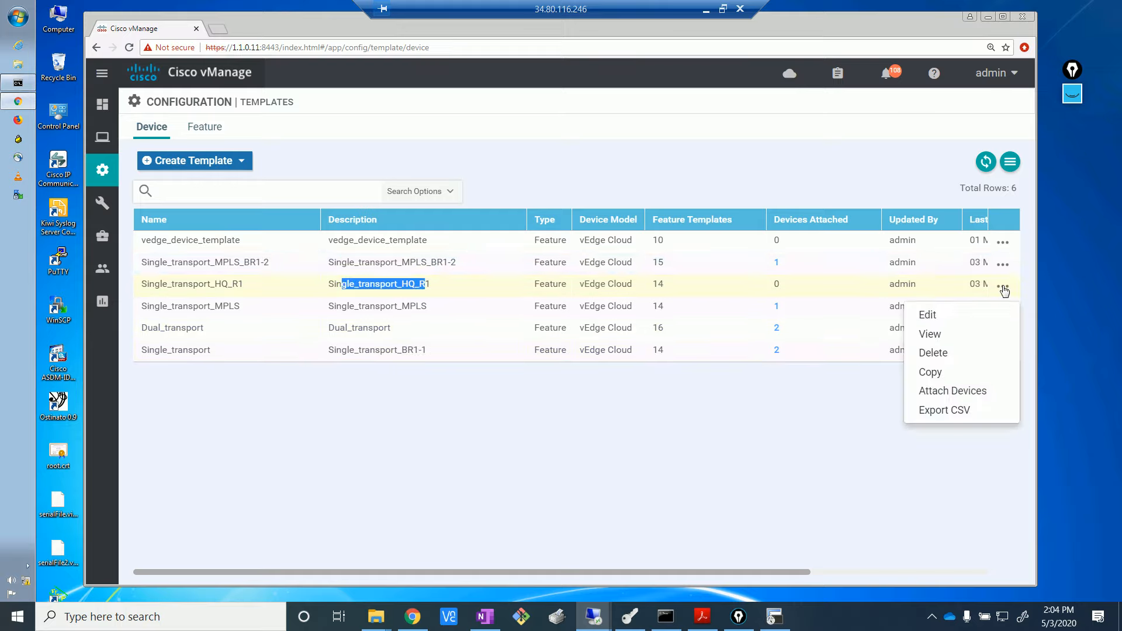
# - Attach R1 to Single_transport_HQ_R1, review its variables, then cancel the attachment
pyautogui.click(956, 393)
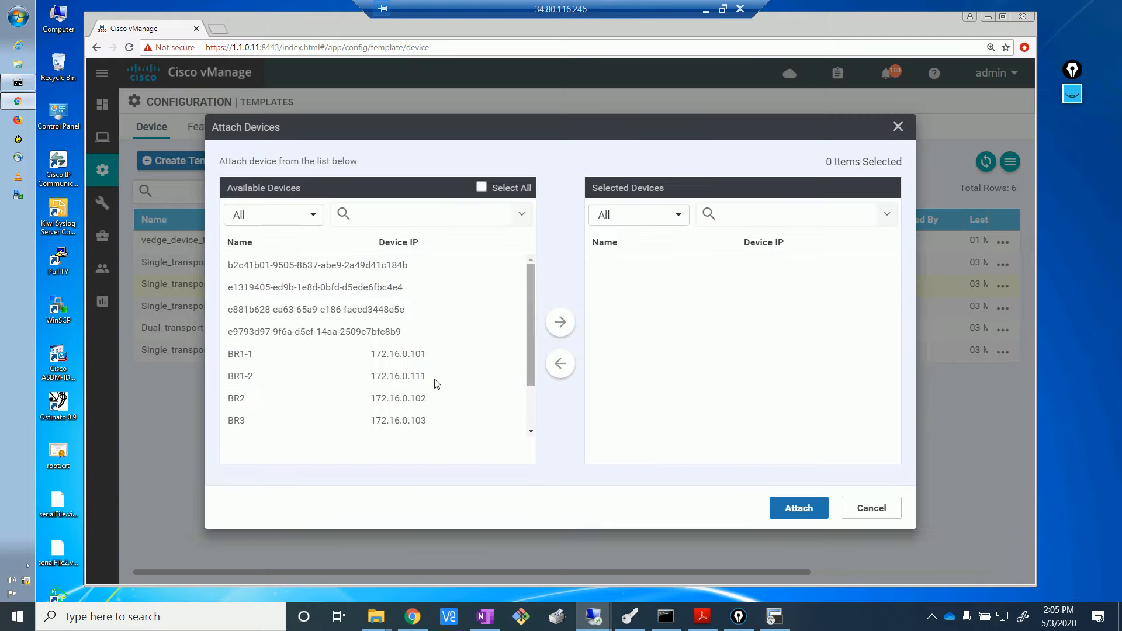
pyautogui.scroll(-2, 532, 376)
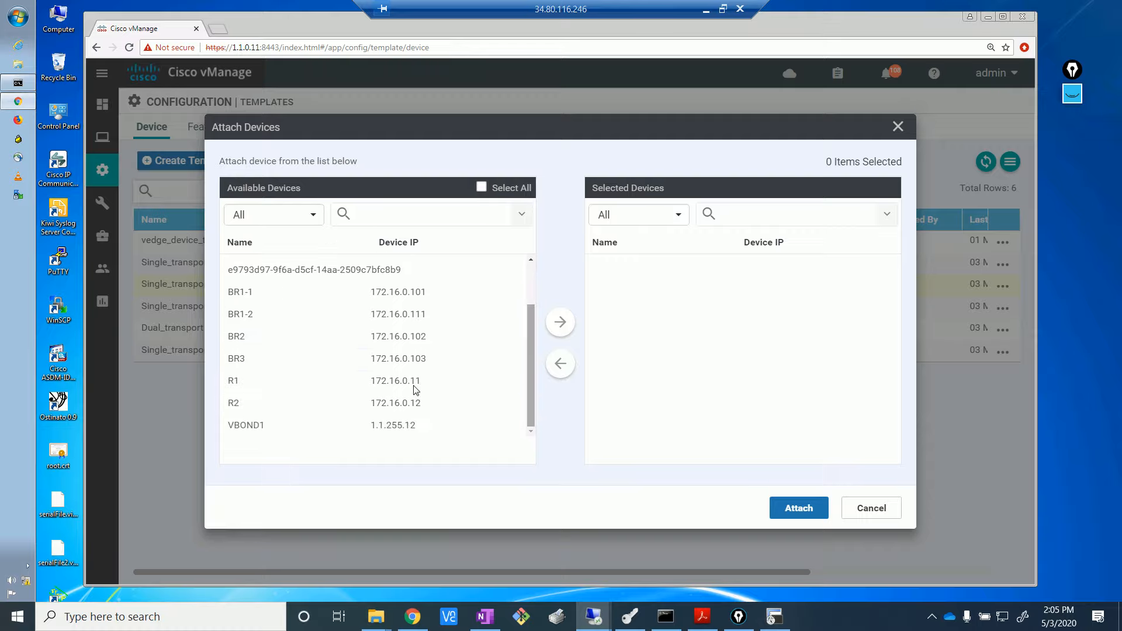
pyautogui.click(283, 383)
pyautogui.click(559, 322)
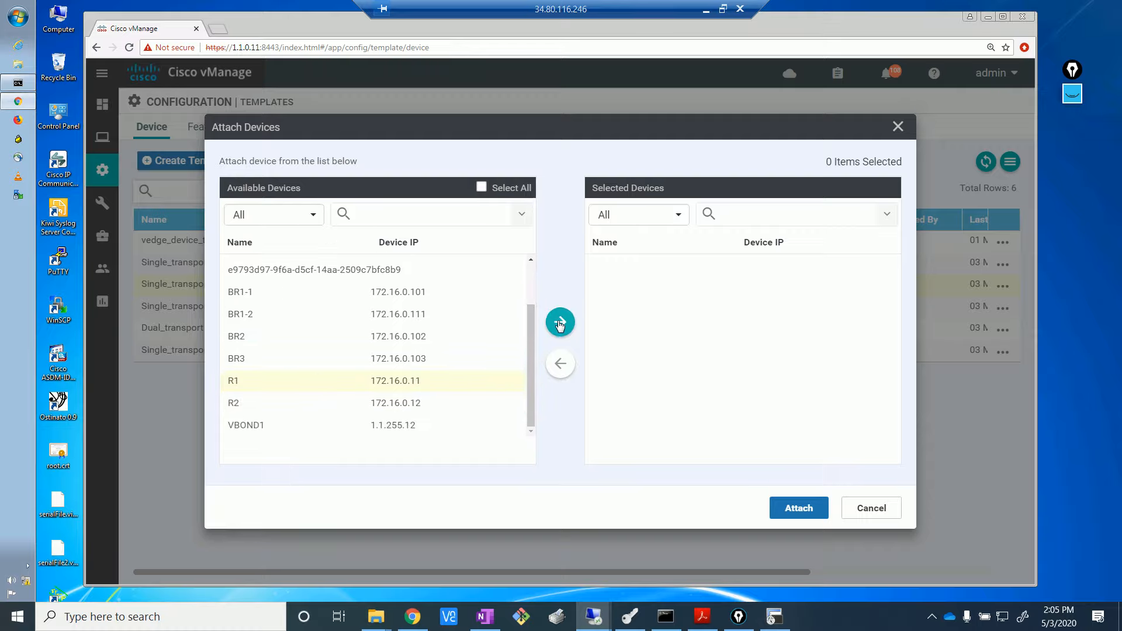
pyautogui.click(803, 508)
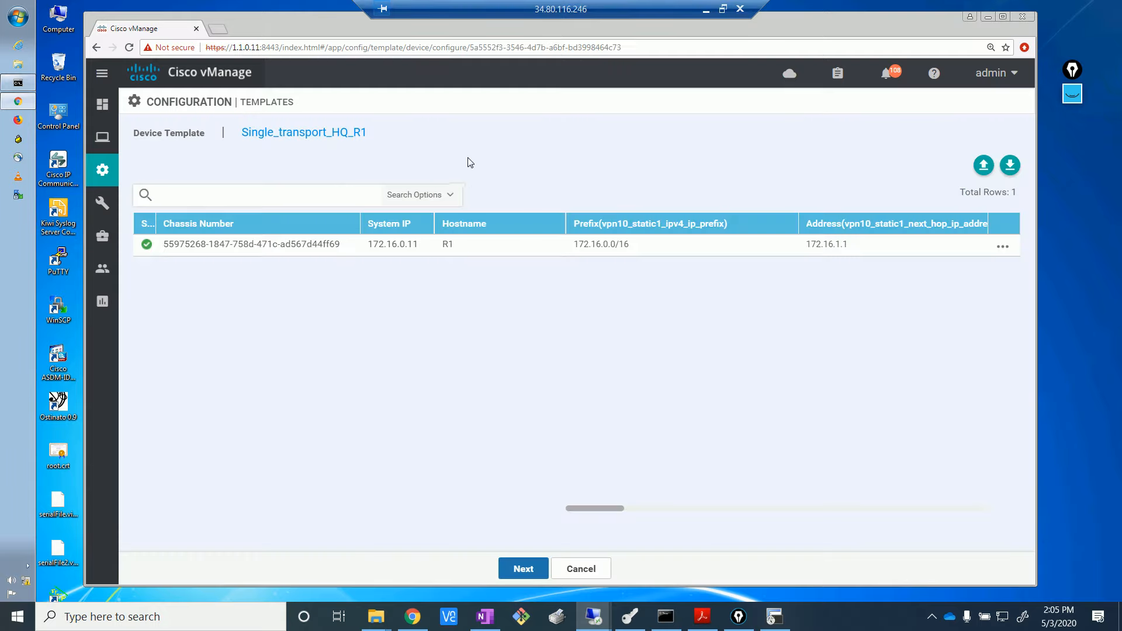
pyautogui.click(1001, 248)
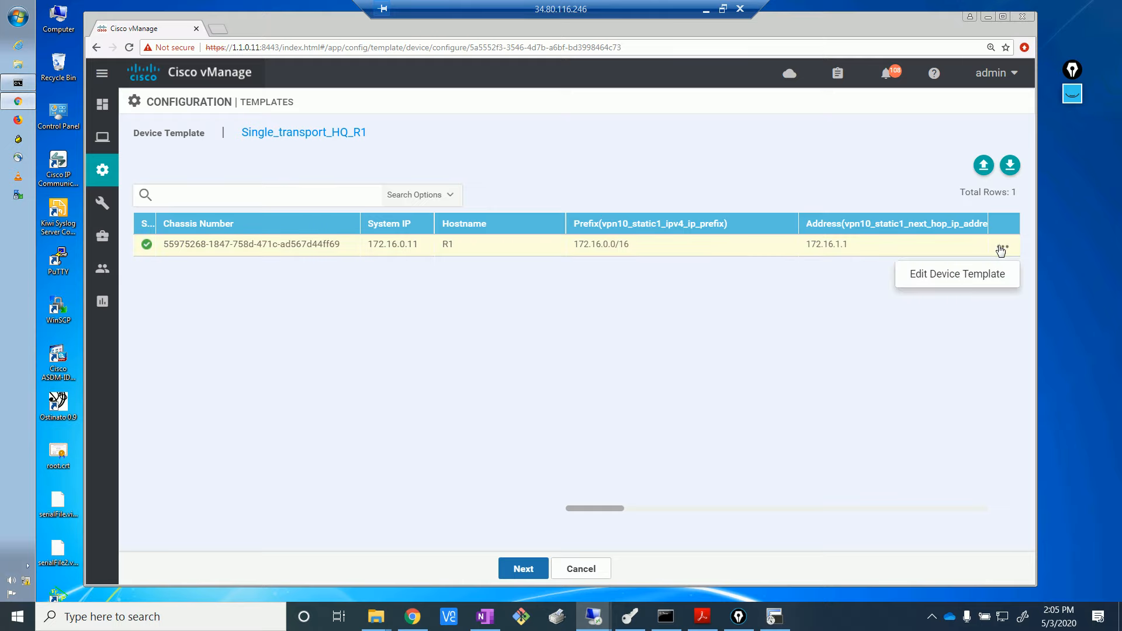
pyautogui.click(967, 285)
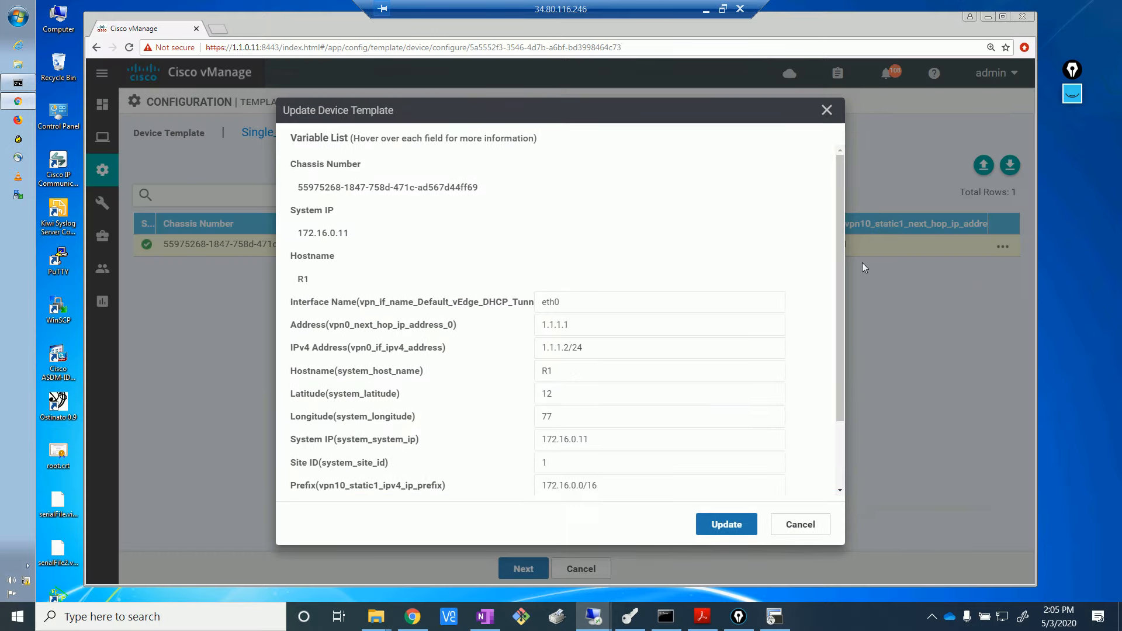
pyautogui.moveTo(840, 297); pyautogui.dragTo(825, 456)
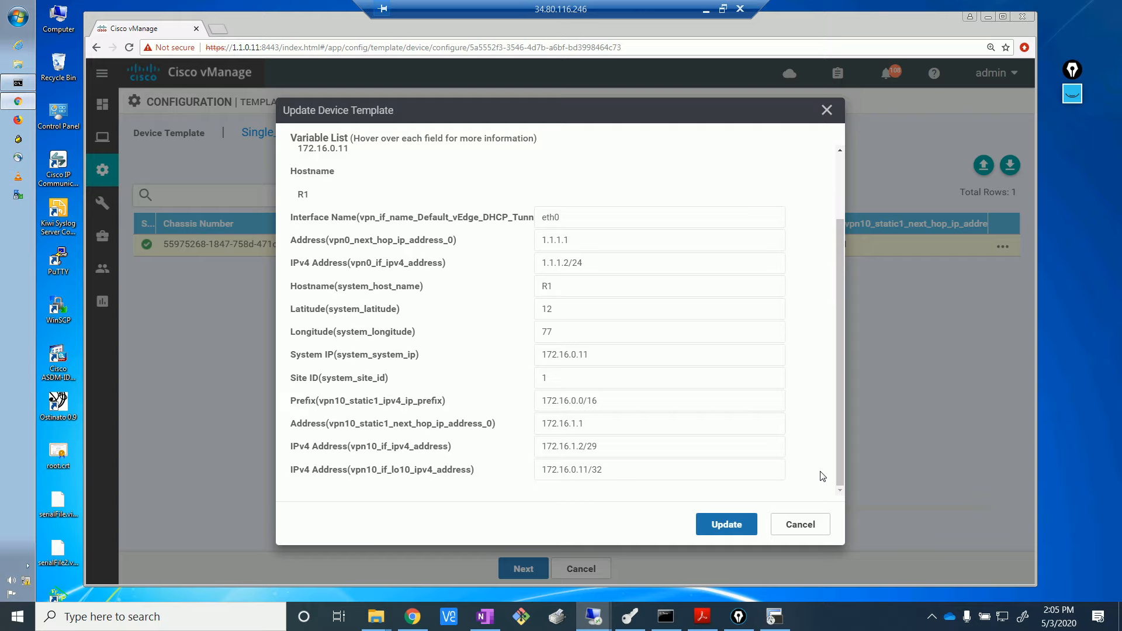
pyautogui.click(726, 524)
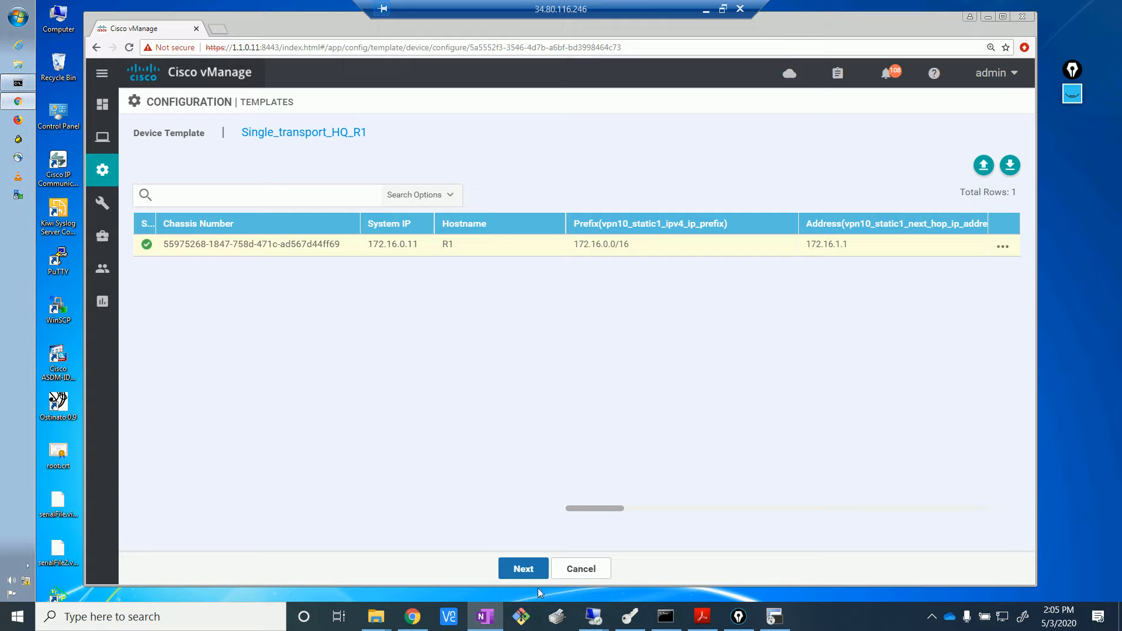
pyautogui.click(581, 568)
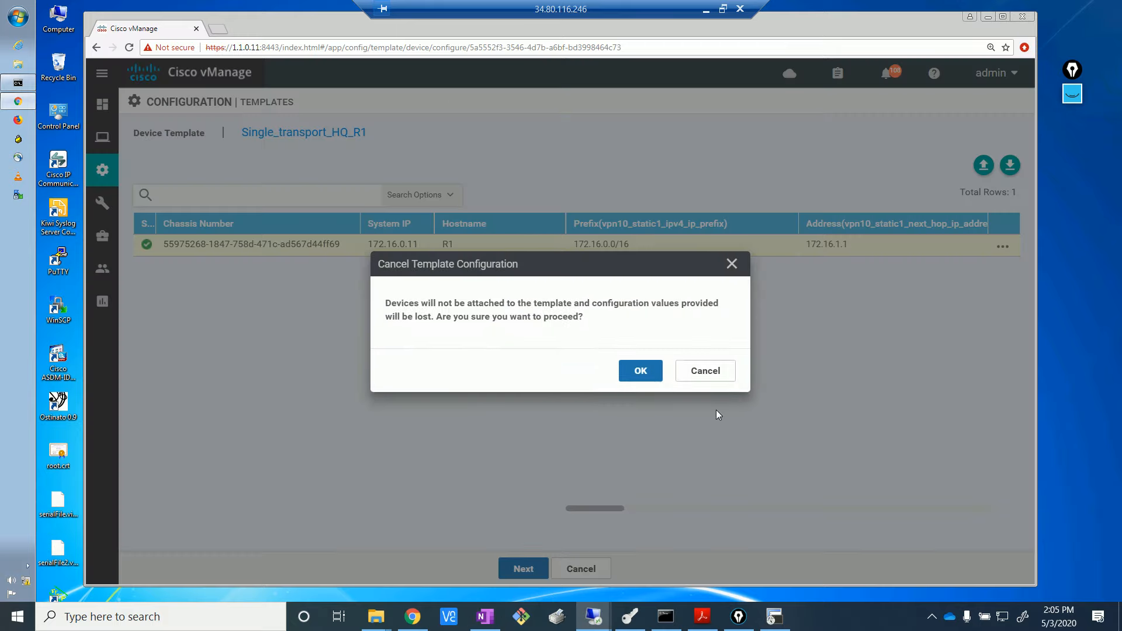
pyautogui.click(649, 377)
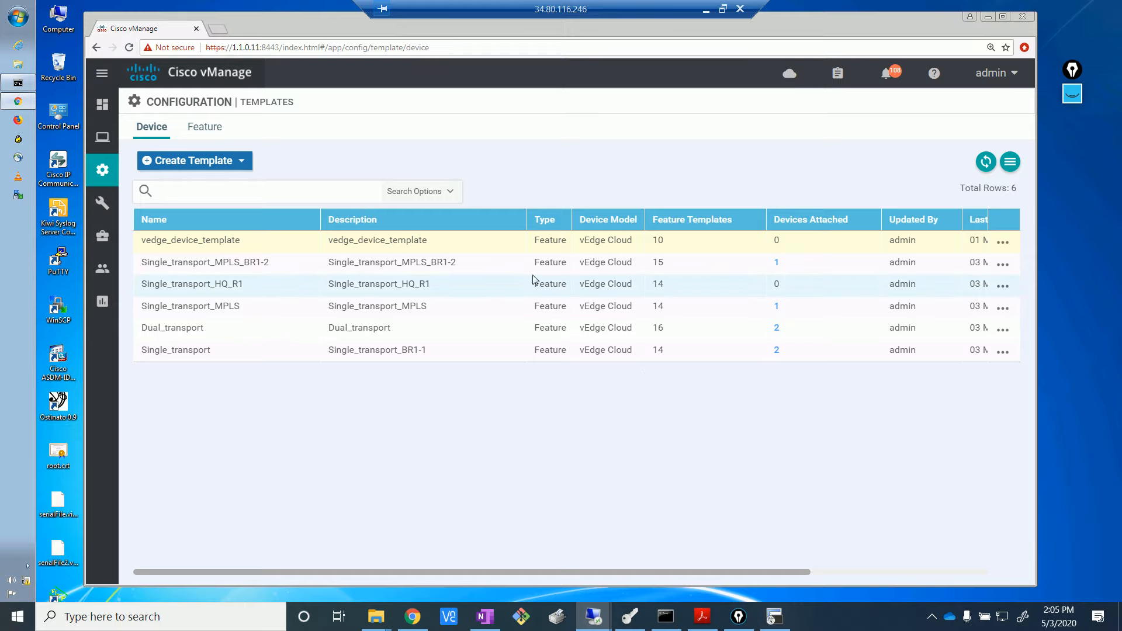
# - Add vedge_OSPF_HQ as the VPN10 OSPF template in Single_transport_HQ_R1 and update it
pyautogui.click(1004, 288)
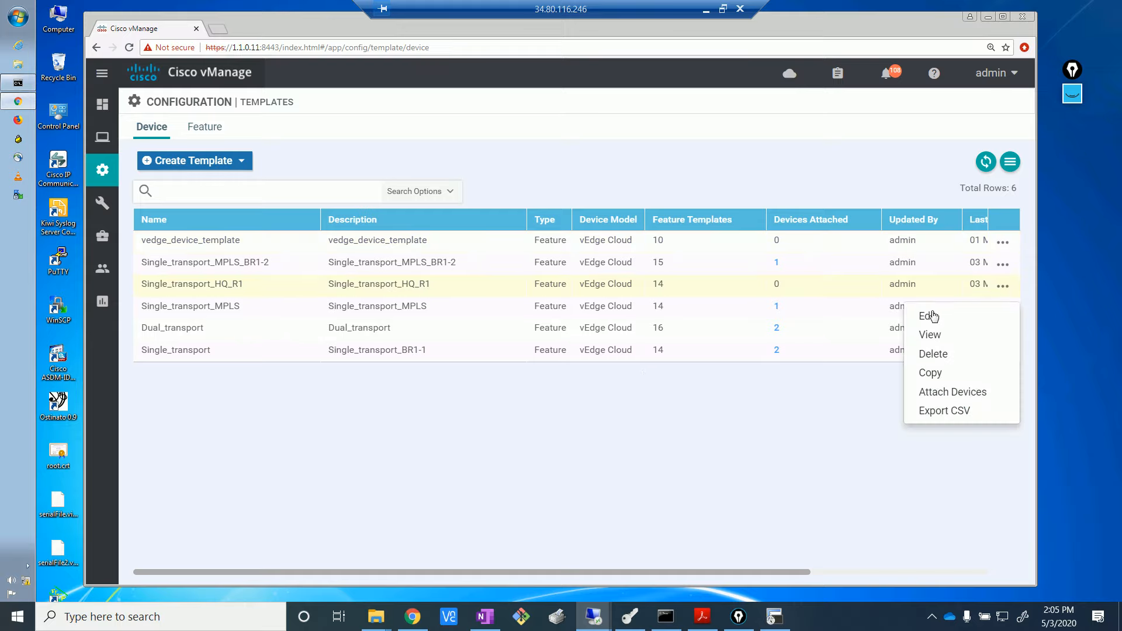
pyautogui.click(930, 316)
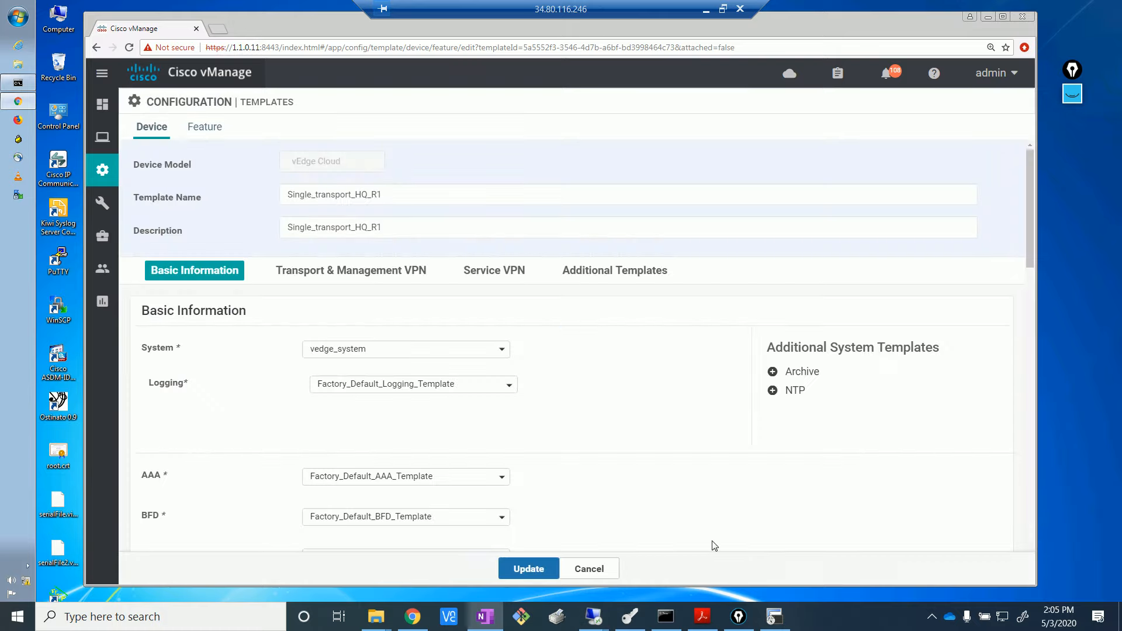
pyautogui.click(1027, 256)
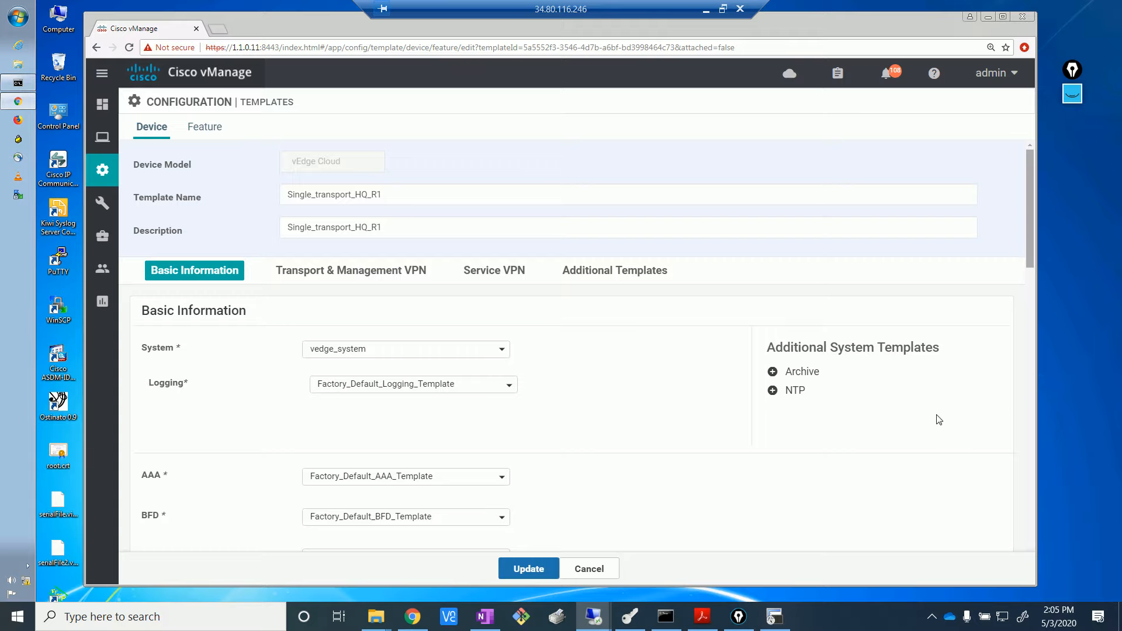
pyautogui.scroll(-1, 938, 421)
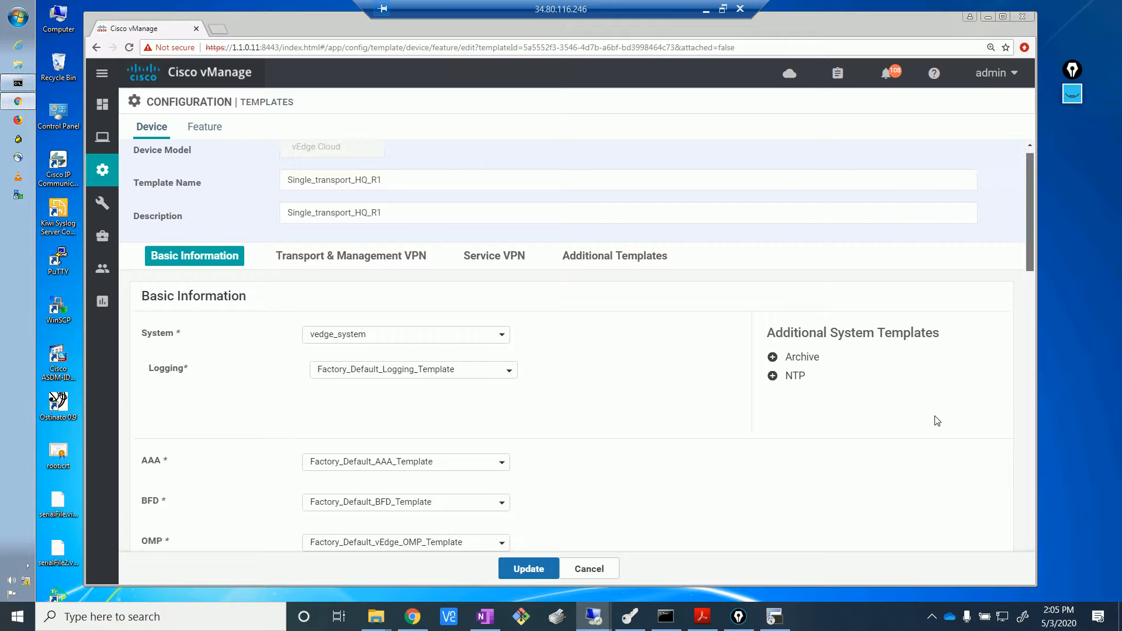
pyautogui.scroll(-10, 899, 409)
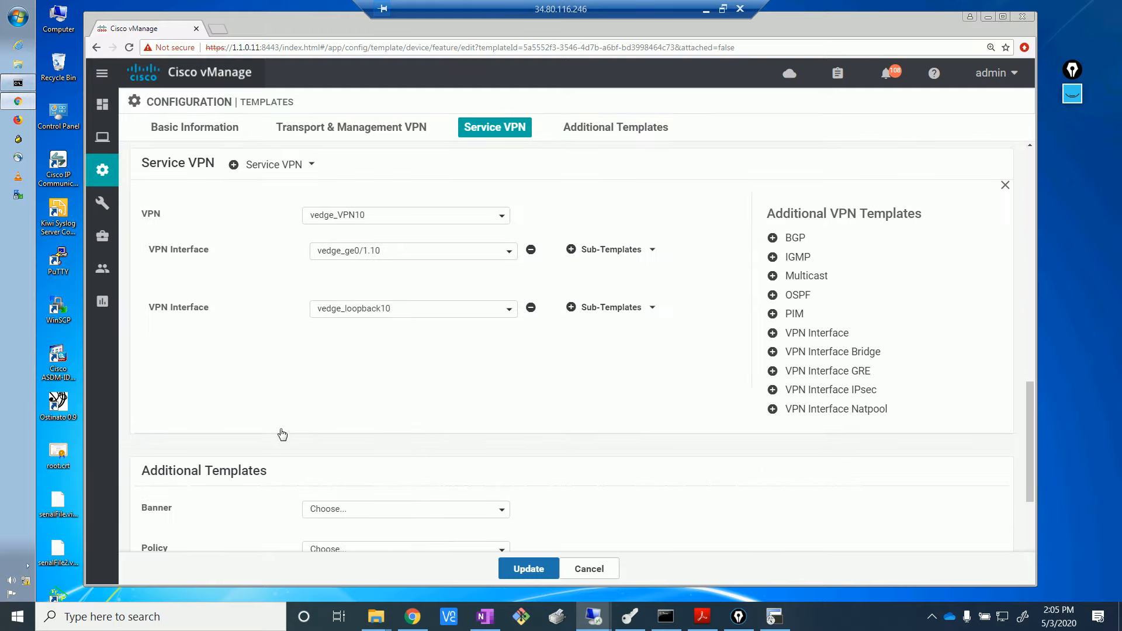
pyautogui.click(798, 295)
pyautogui.click(509, 252)
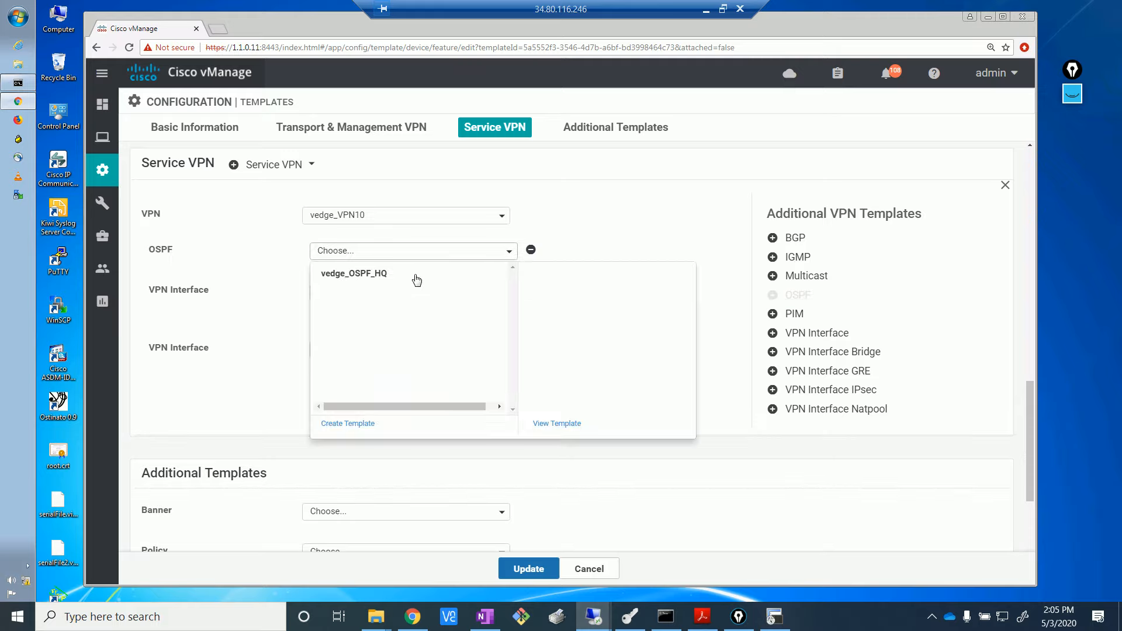
pyautogui.click(376, 273)
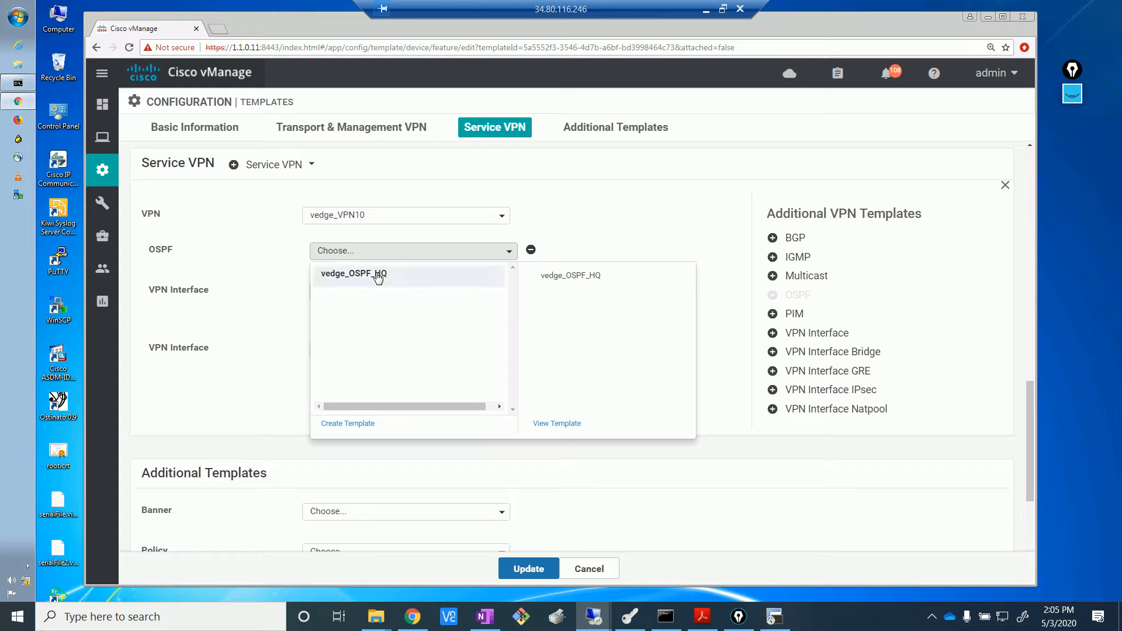
pyautogui.click(530, 570)
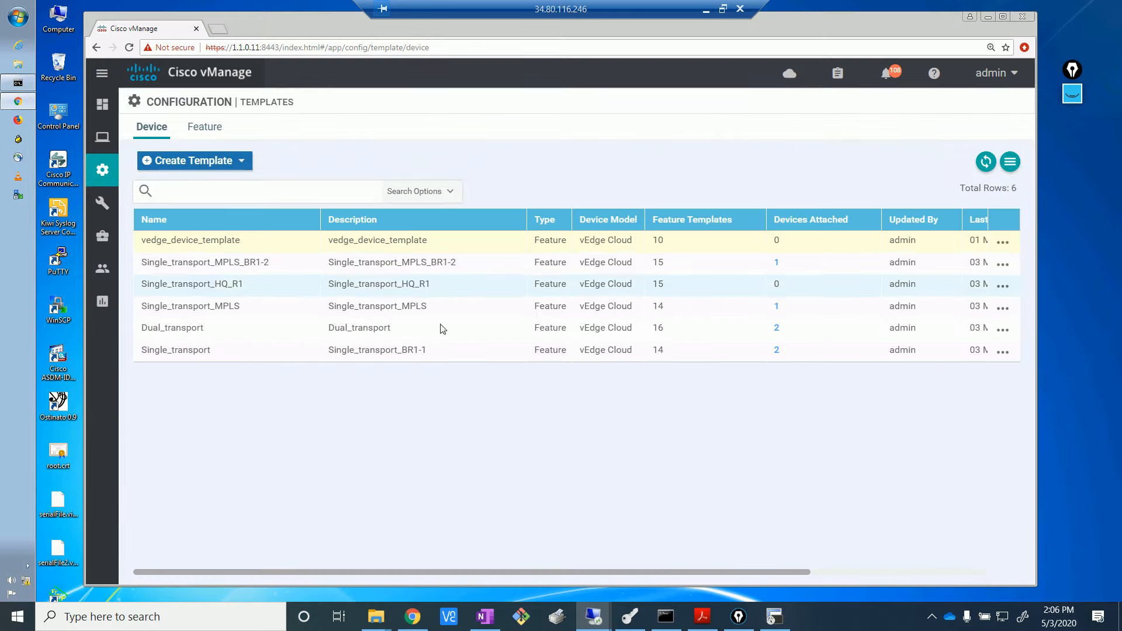
# - Attach device R1 to the Single_transport_HQ_R1 device template
pyautogui.click(1003, 286)
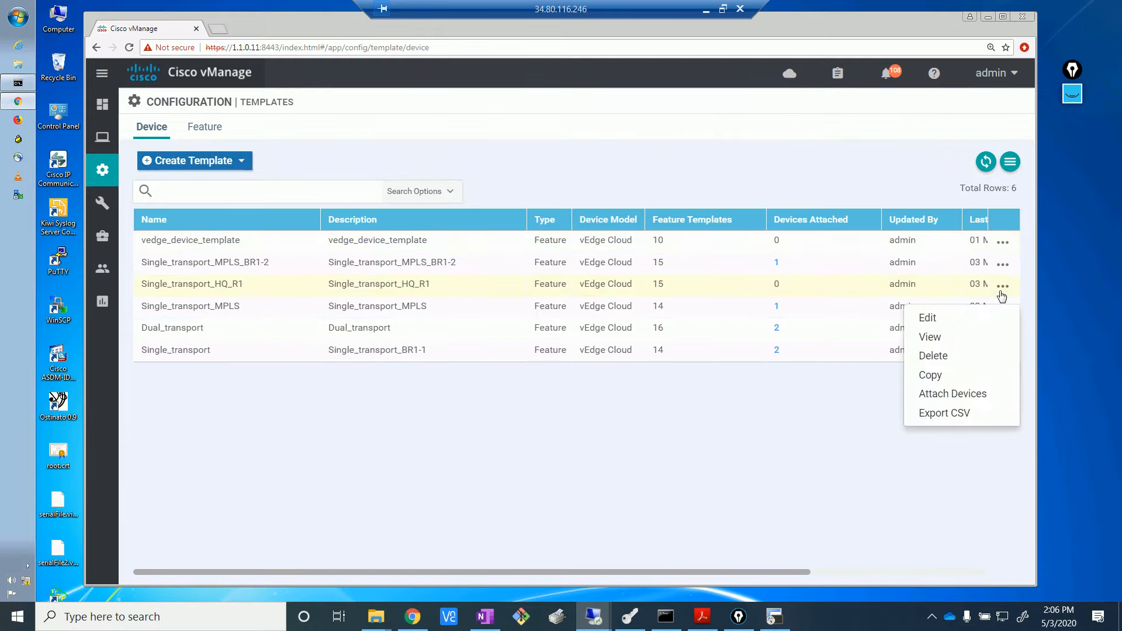
pyautogui.click(953, 394)
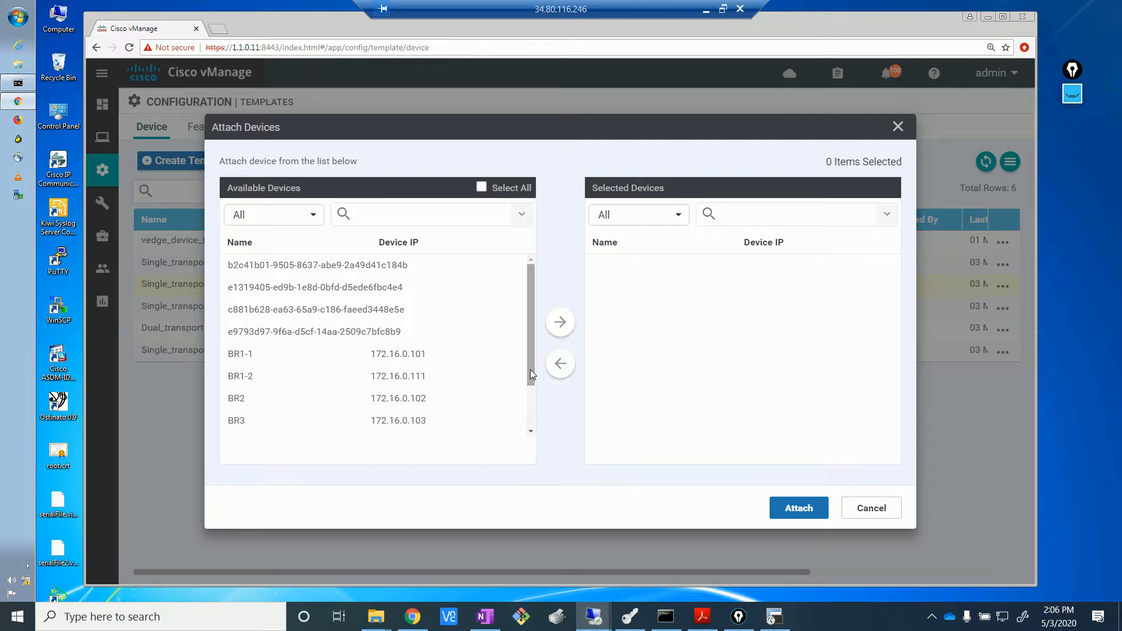
pyautogui.moveTo(530, 369); pyautogui.dragTo(530, 431)
pyautogui.click(270, 380)
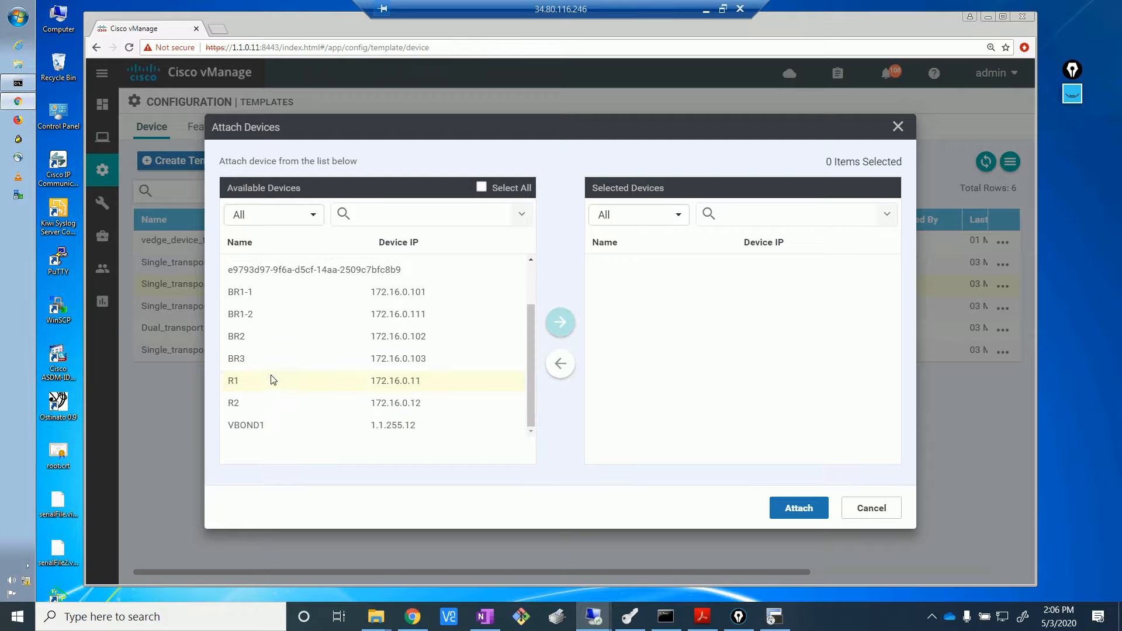
pyautogui.click(560, 322)
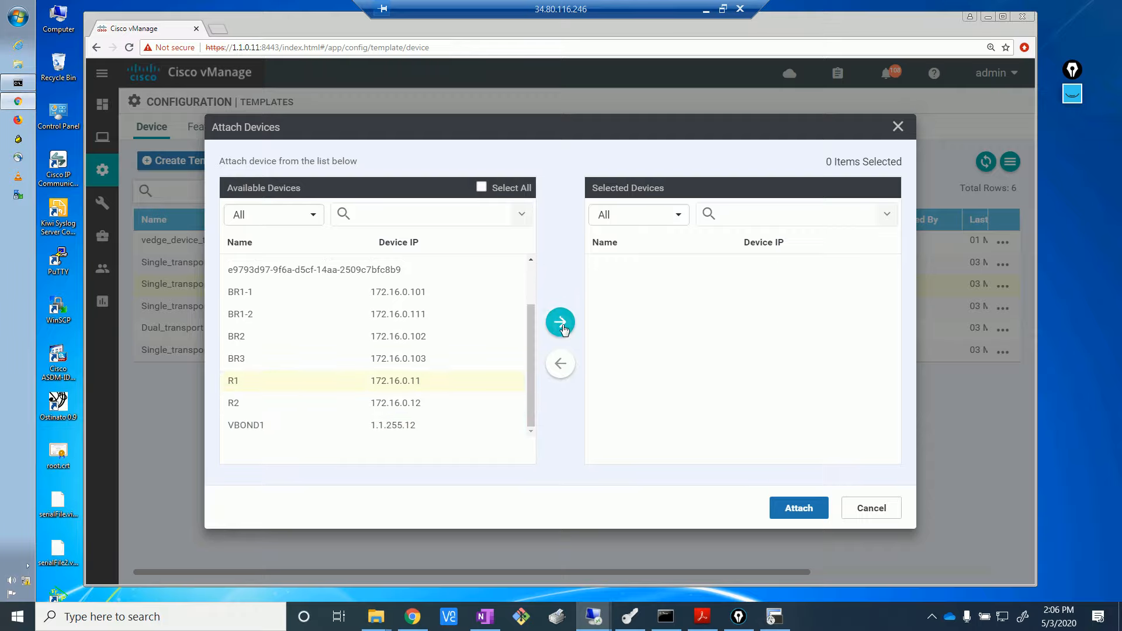
pyautogui.click(787, 508)
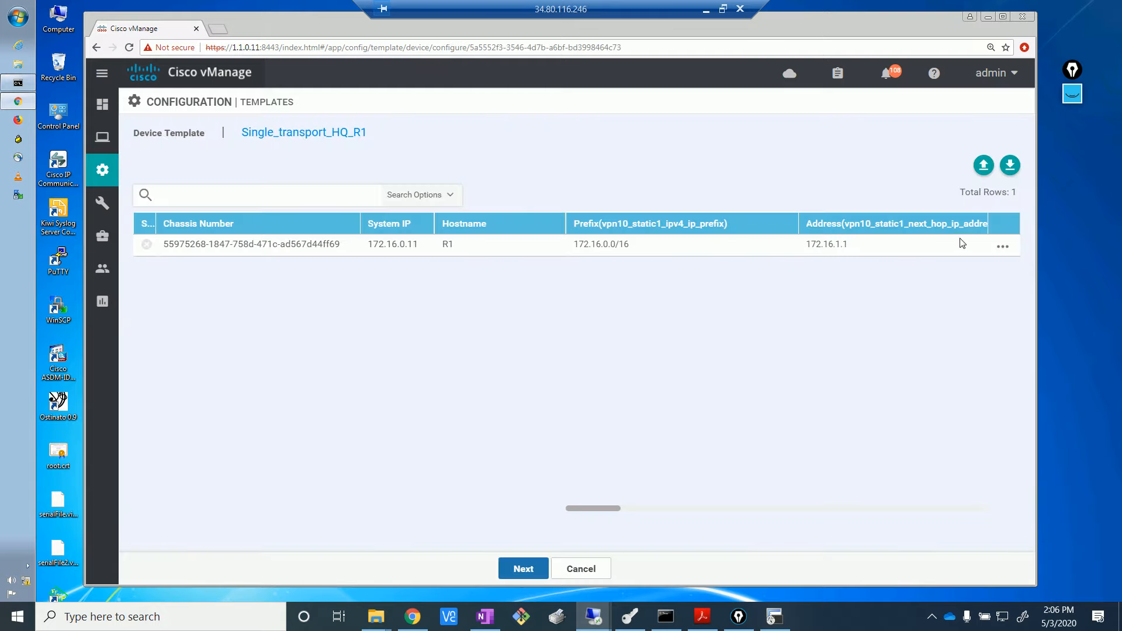
# - Set R1's OSPF Router ID to its system IP 172.16.0.11, save, and go to the preview
pyautogui.click(1002, 247)
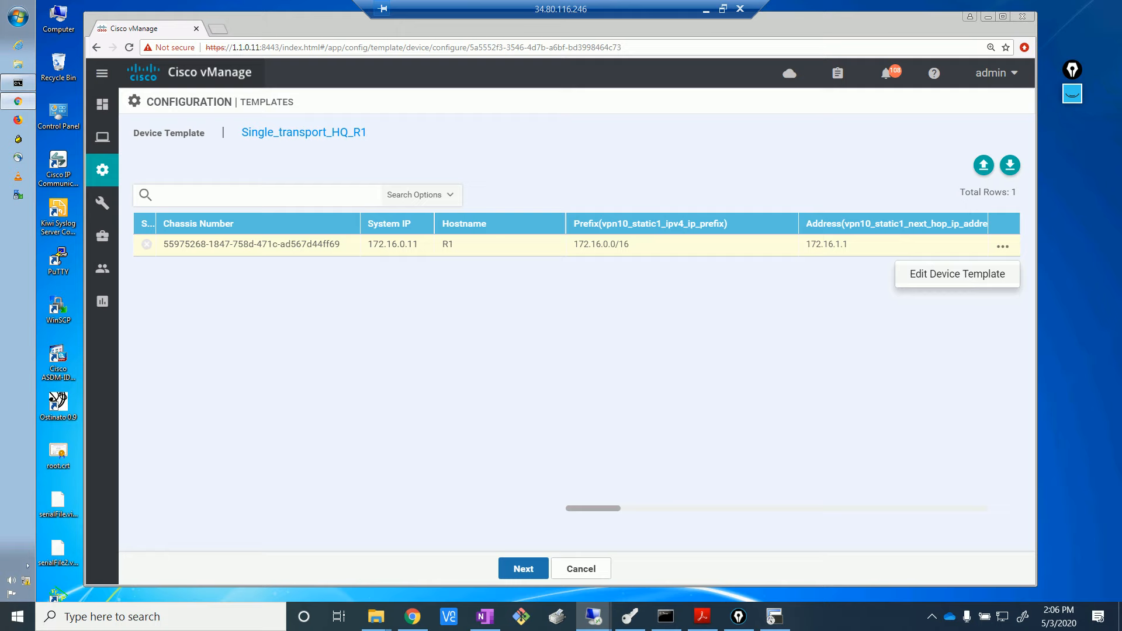
pyautogui.click(957, 274)
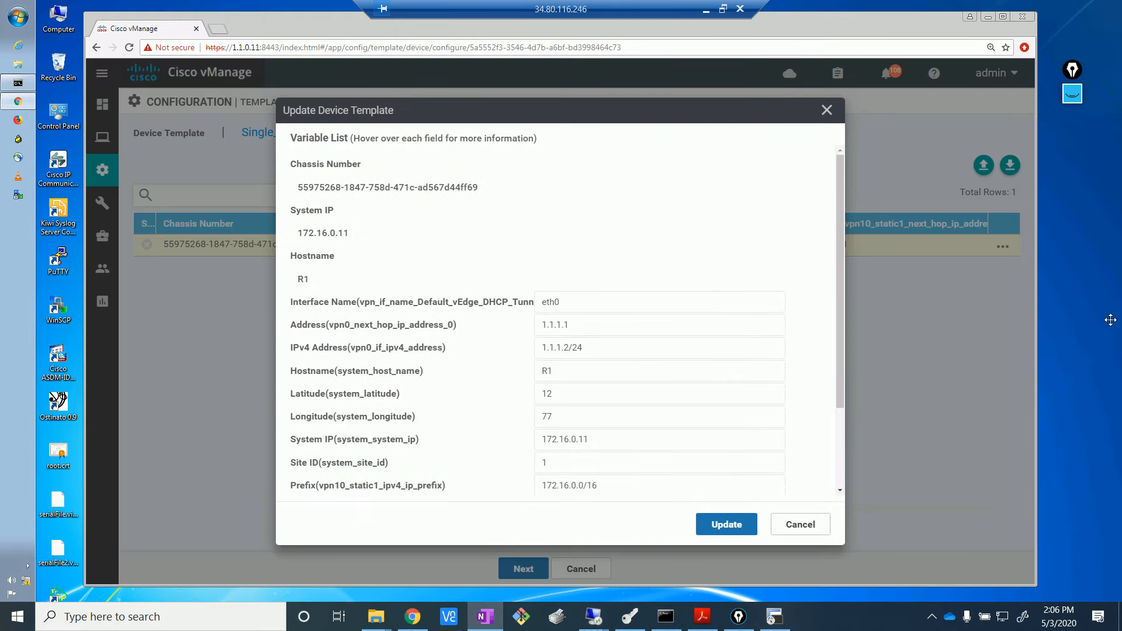
pyautogui.scroll(-1, 858, 416)
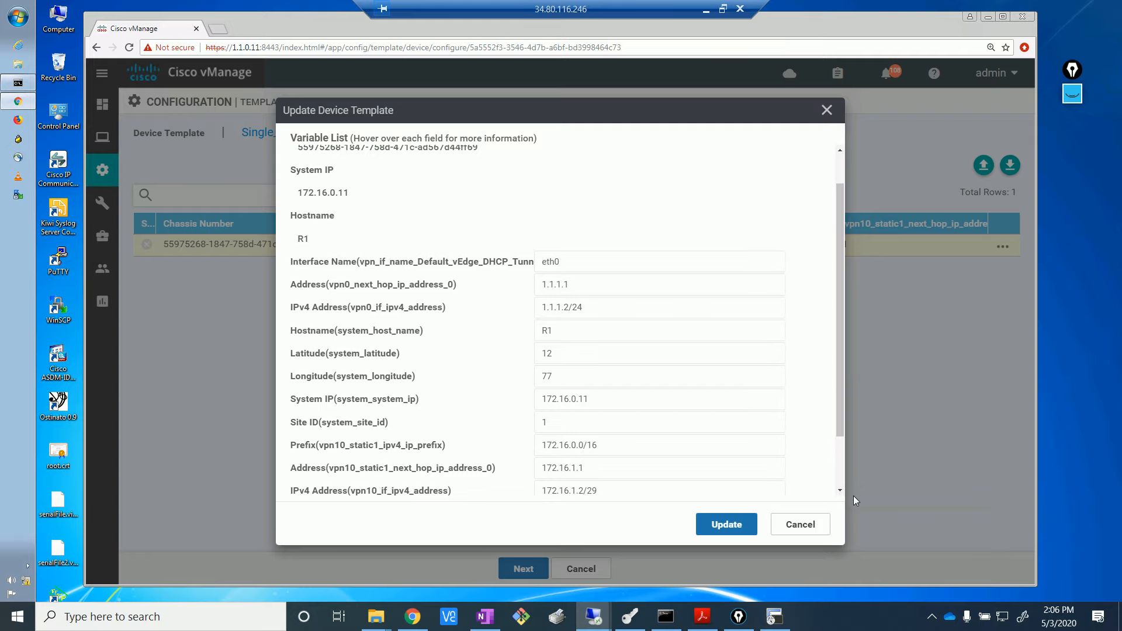
pyautogui.moveTo(839, 437); pyautogui.dragTo(843, 488)
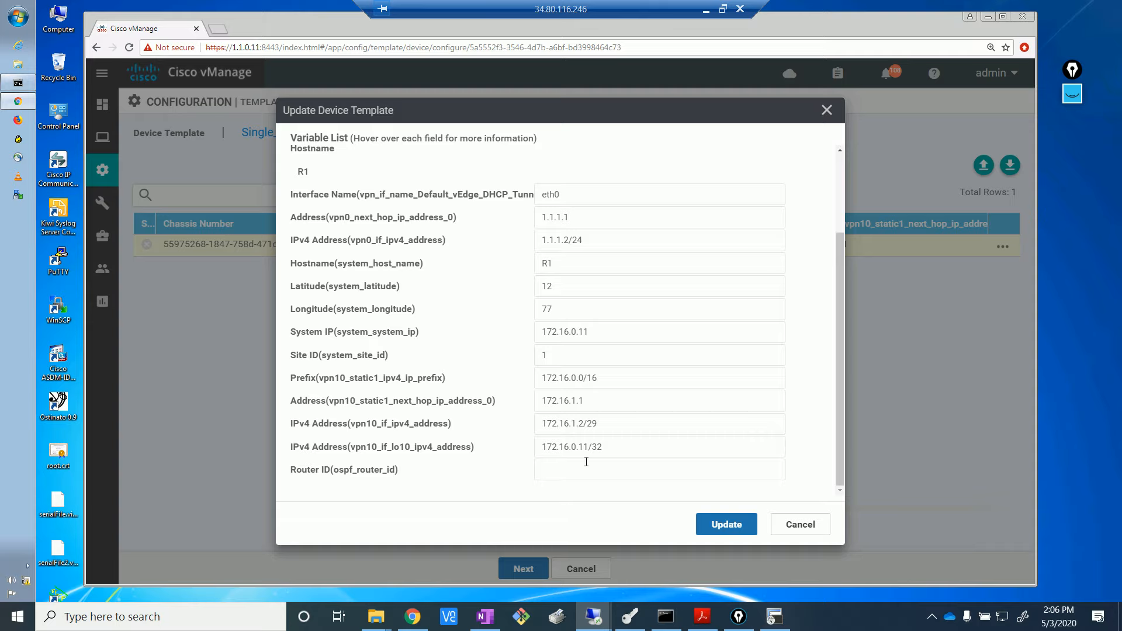
pyautogui.click(589, 335)
pyautogui.moveTo(588, 334); pyautogui.dragTo(517, 317)
pyautogui.hotkey('ctrl', 'c')
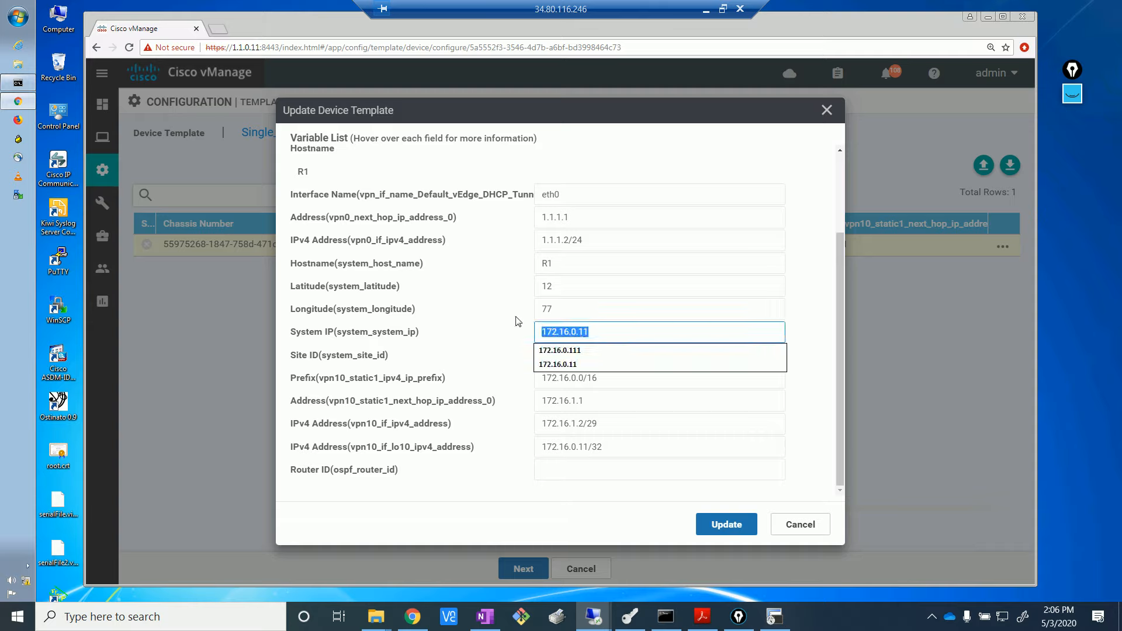
pyautogui.click(559, 477)
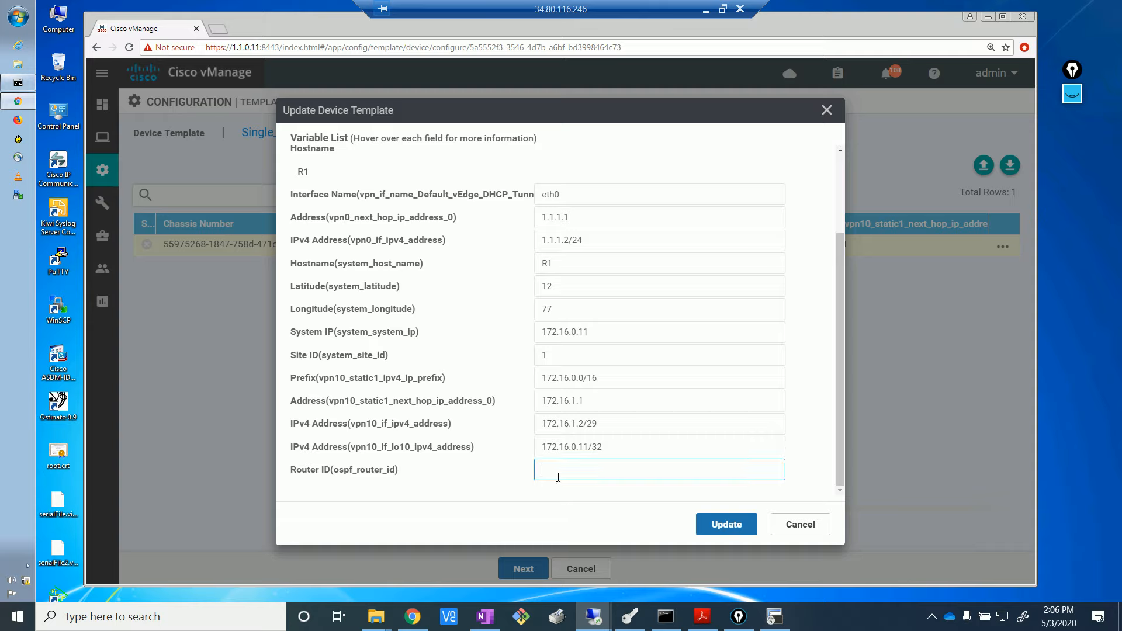
pyautogui.hotkey('ctrl', 'v')
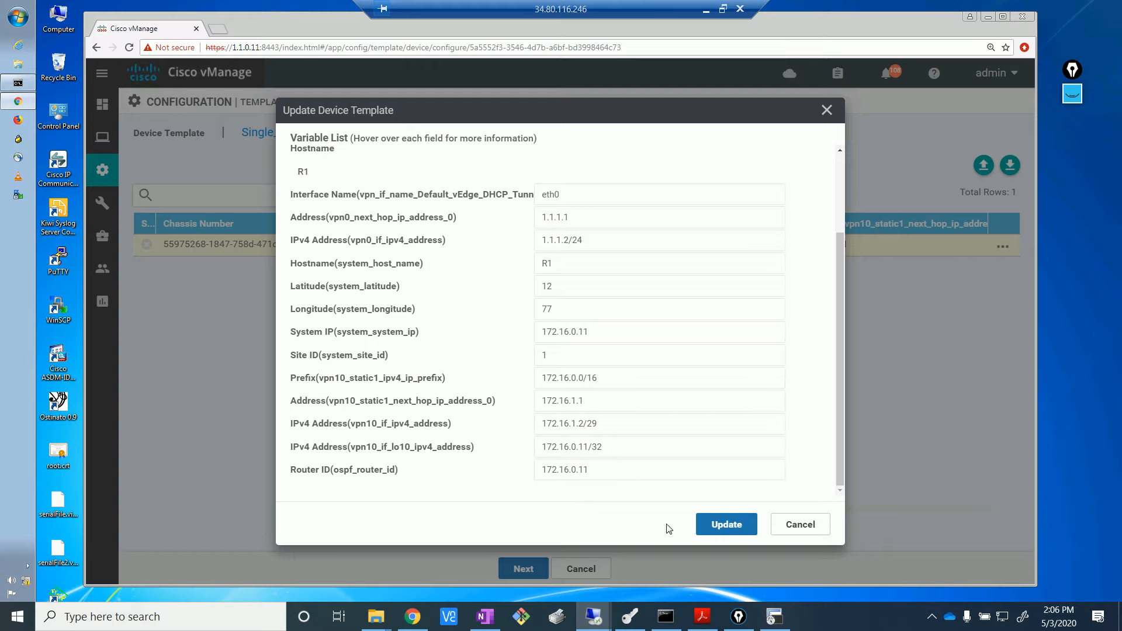
pyautogui.click(723, 524)
pyautogui.click(523, 567)
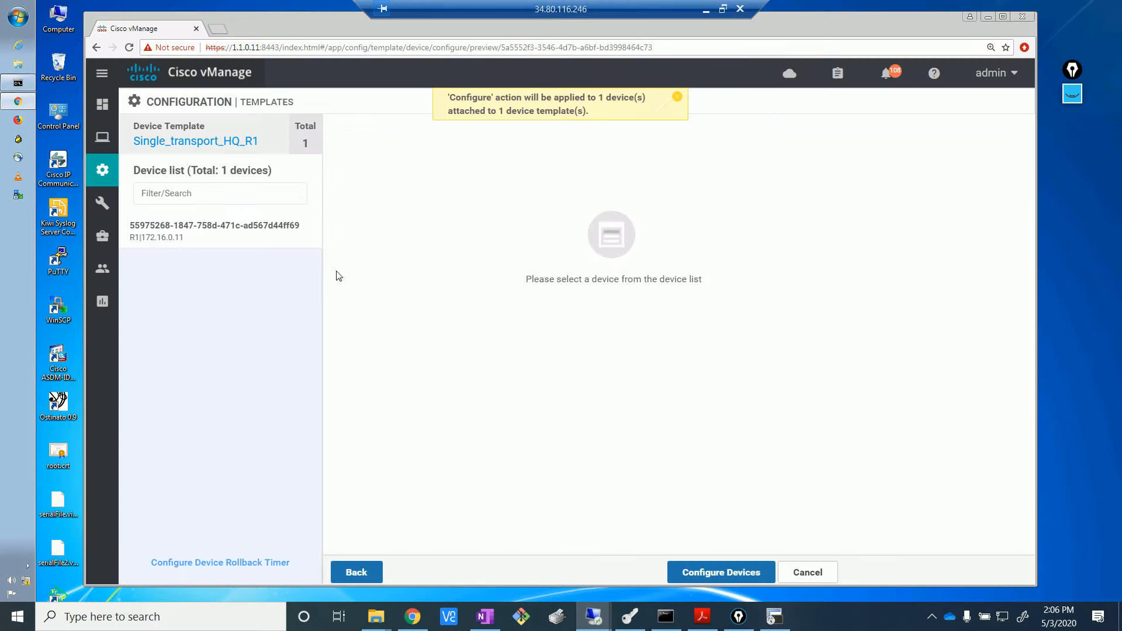
# - Preview R1's generated config and push Single_transport_HQ_R1 to R1, refreshing until Done
pyautogui.click(245, 239)
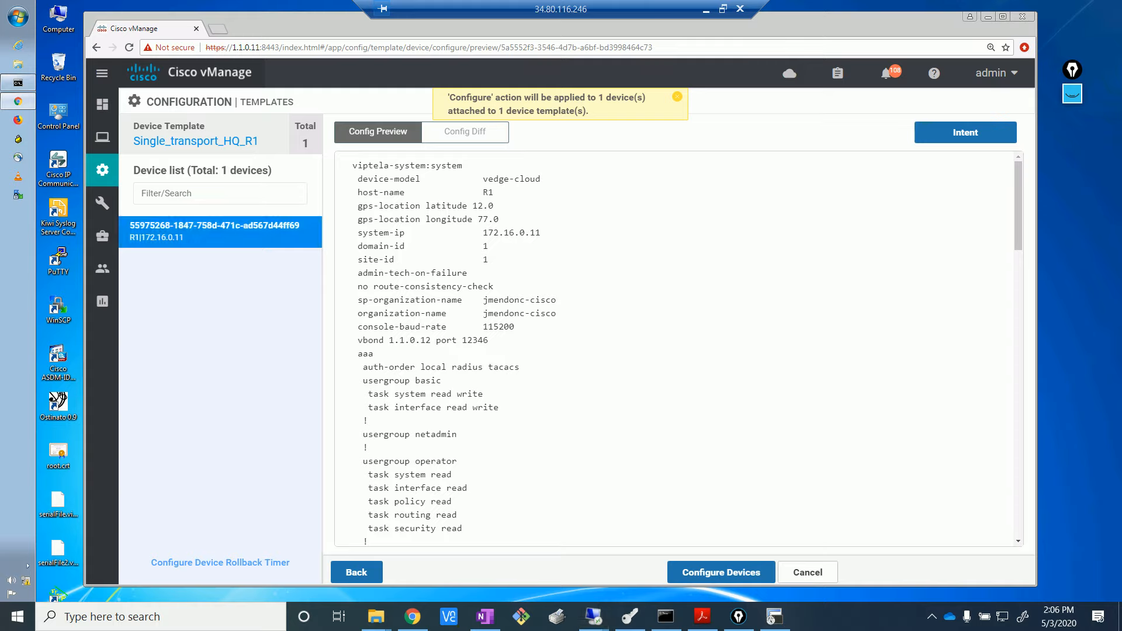
pyautogui.click(708, 571)
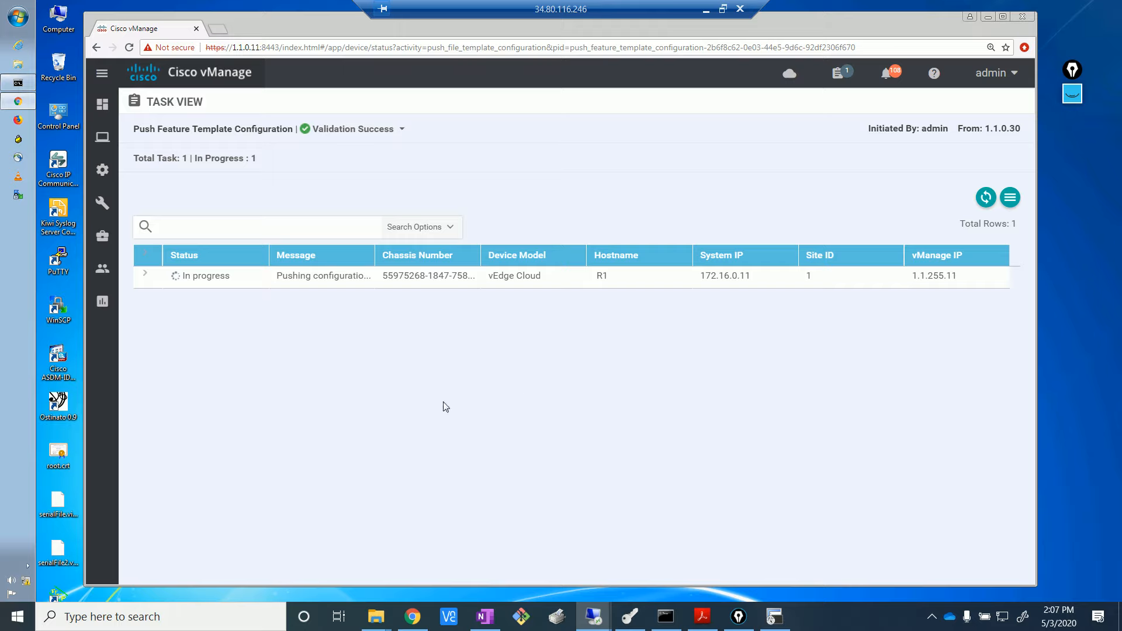
pyautogui.click(990, 200)
pyautogui.moveTo(105, 136)
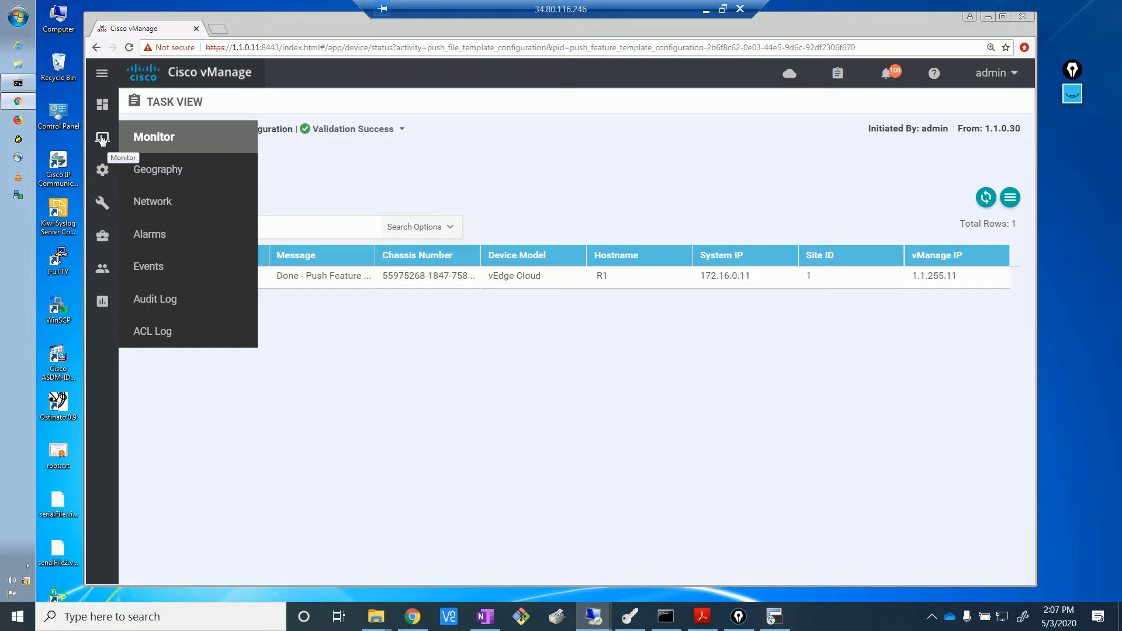
pyautogui.moveTo(102, 169)
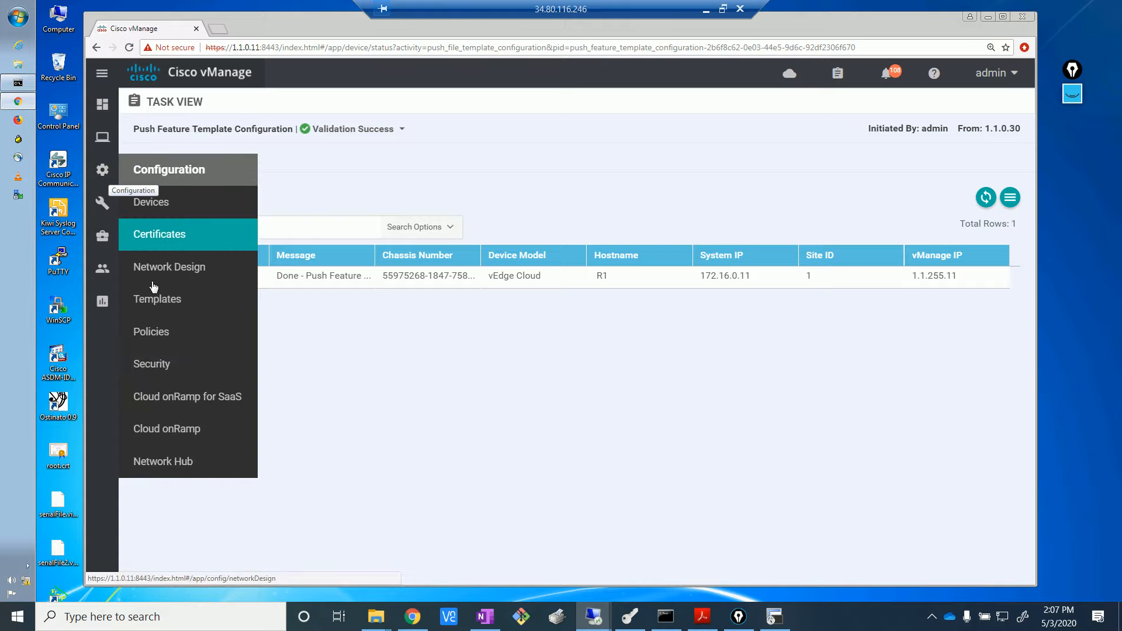
pyautogui.click(155, 301)
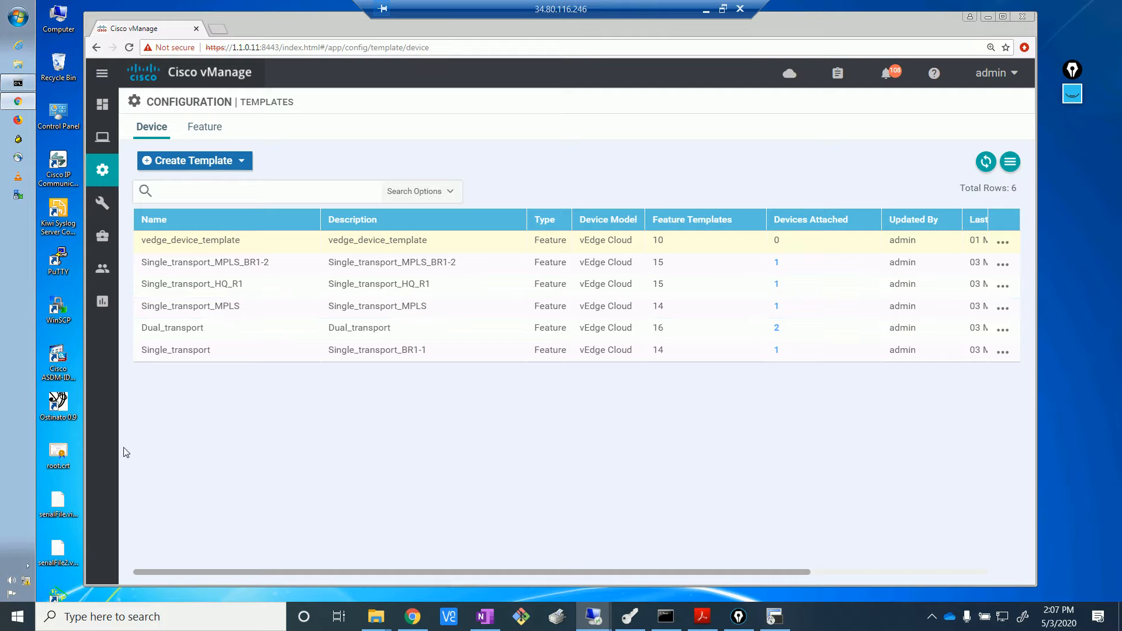
pyautogui.moveTo(330, 288); pyautogui.dragTo(451, 286)
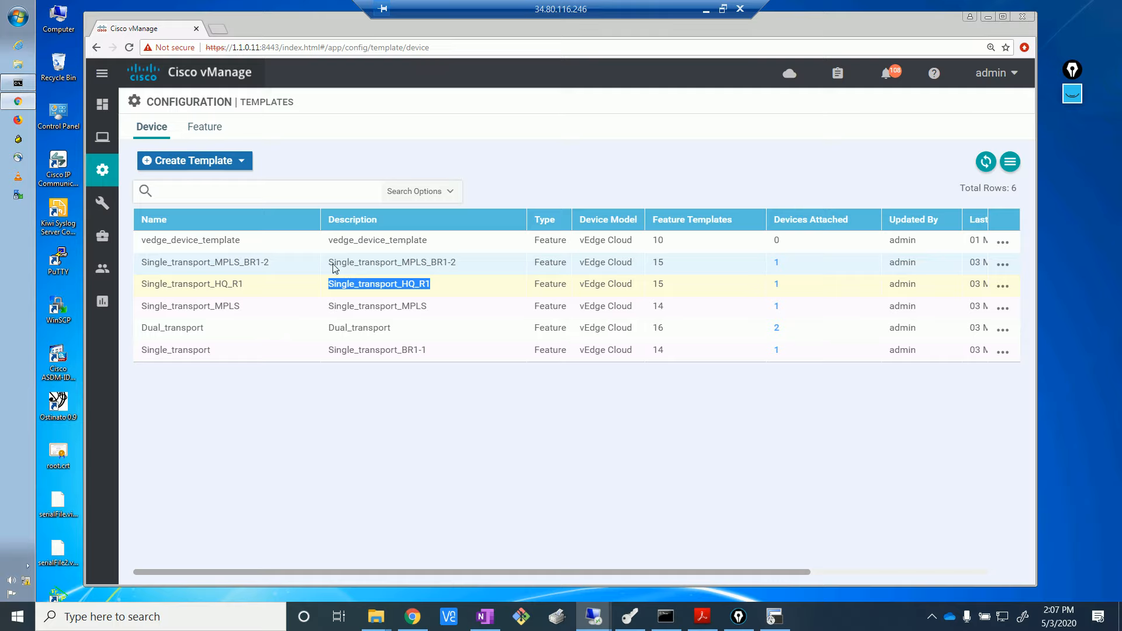
pyautogui.moveTo(329, 266); pyautogui.dragTo(457, 271)
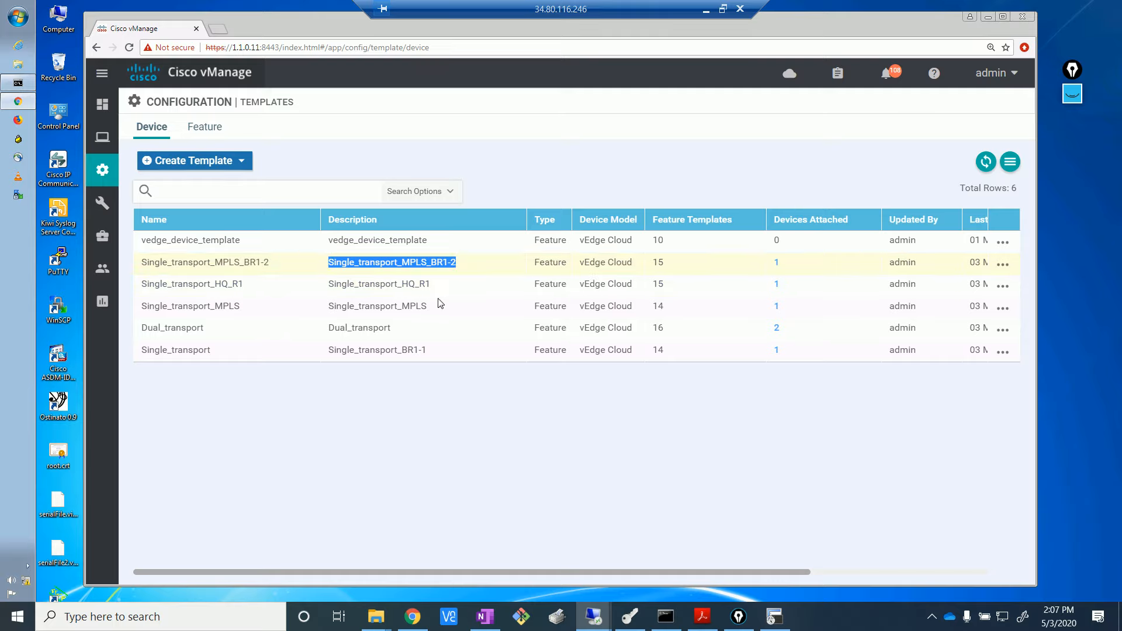
pyautogui.moveTo(430, 310); pyautogui.dragTo(330, 311)
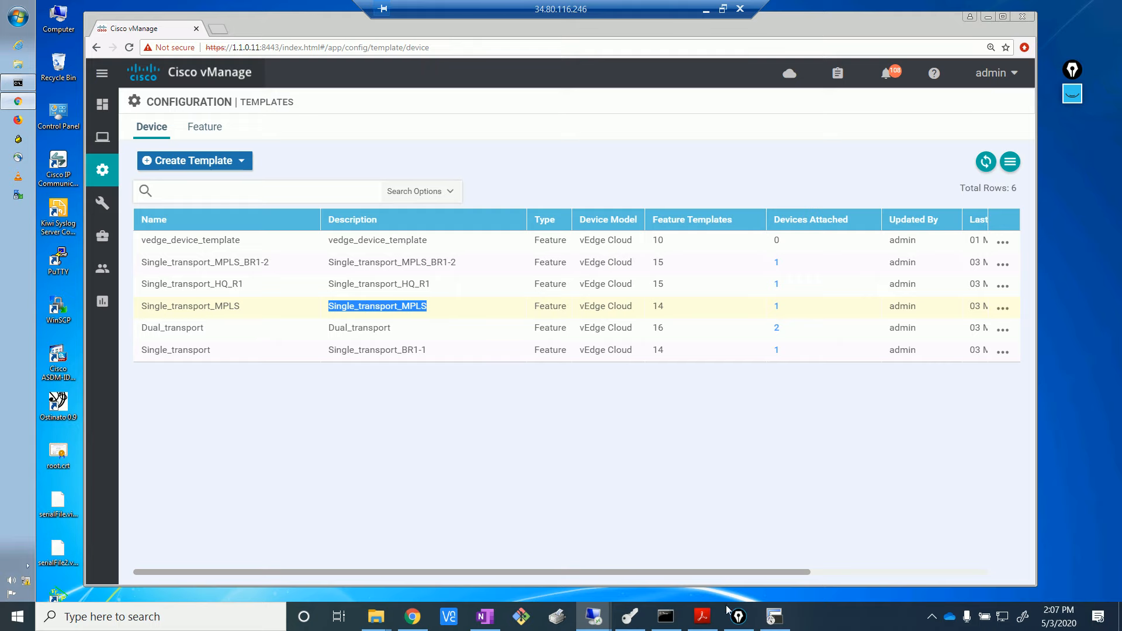
pyautogui.click(413, 612)
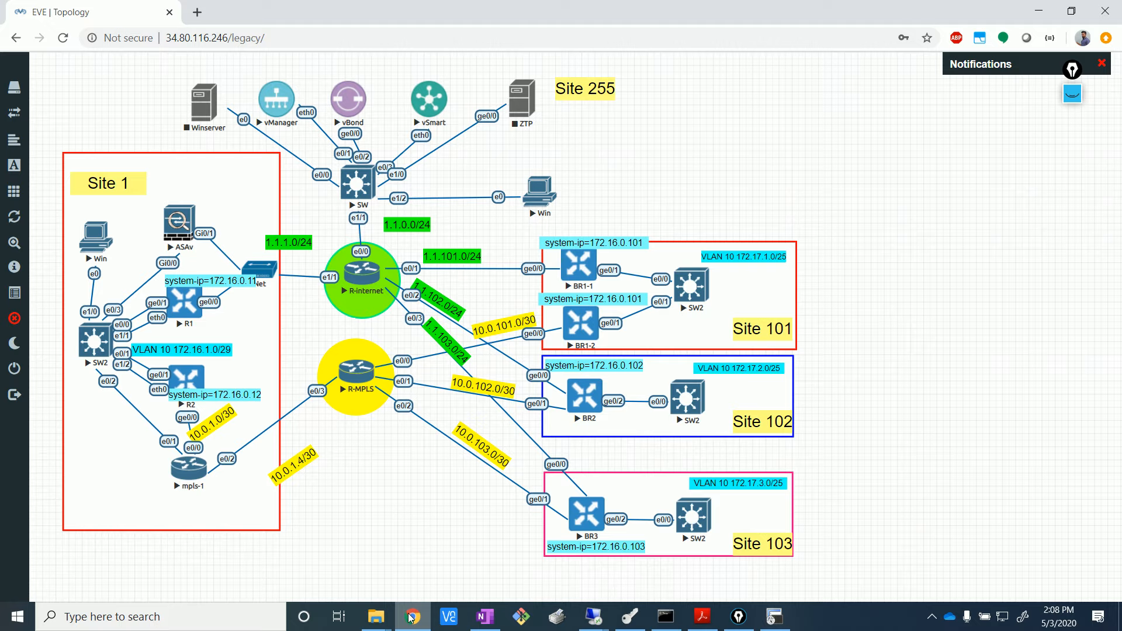
pyautogui.click(1041, 11)
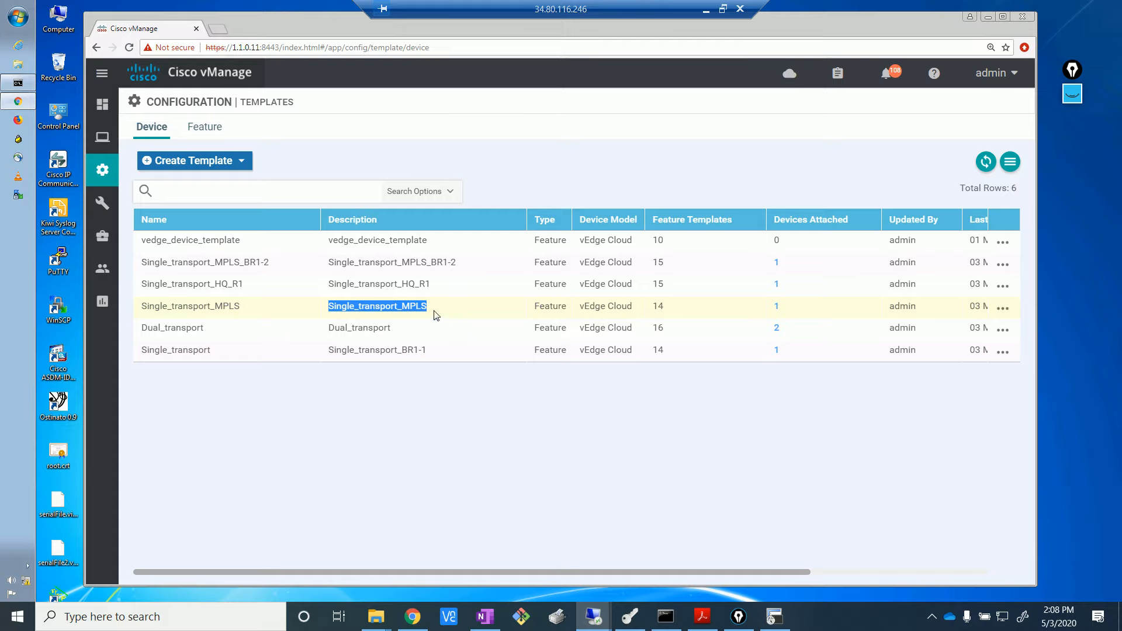
pyautogui.click(434, 314)
pyautogui.moveTo(434, 314); pyautogui.dragTo(388, 353)
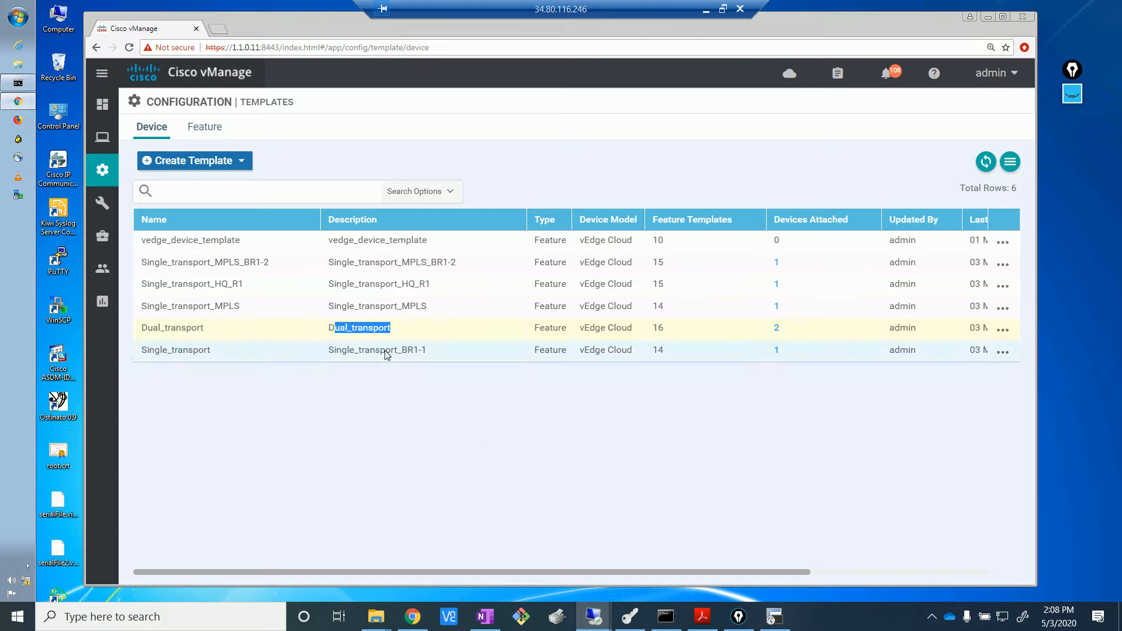
# - Edit the Single_transport_MPLS template and append '_HQ_R2' to its description
pyautogui.click(1003, 309)
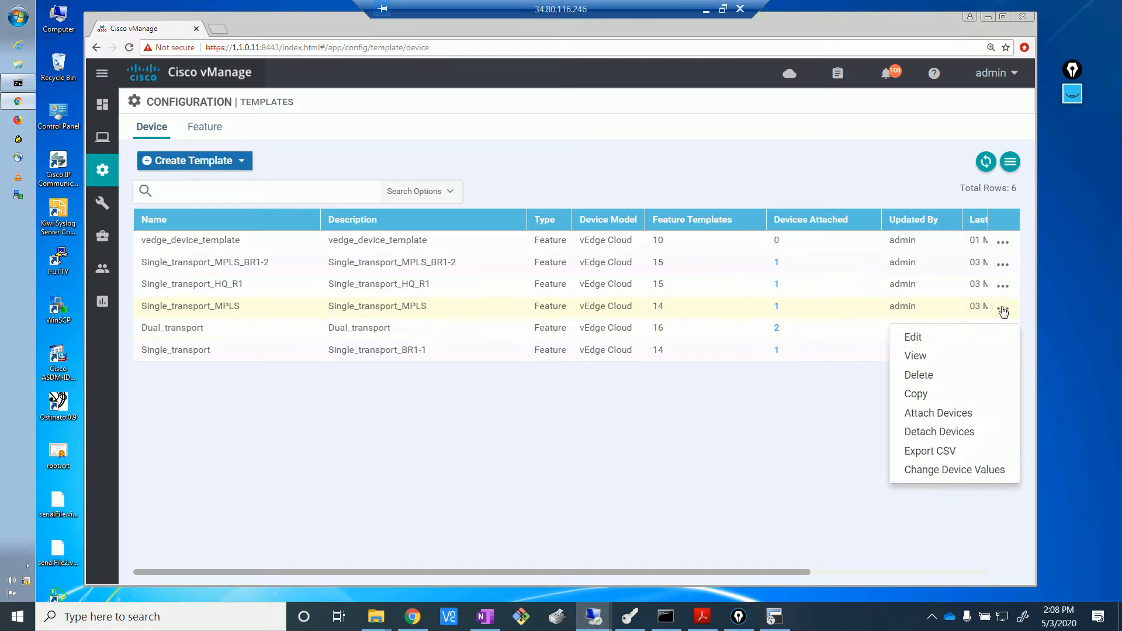
pyautogui.click(911, 336)
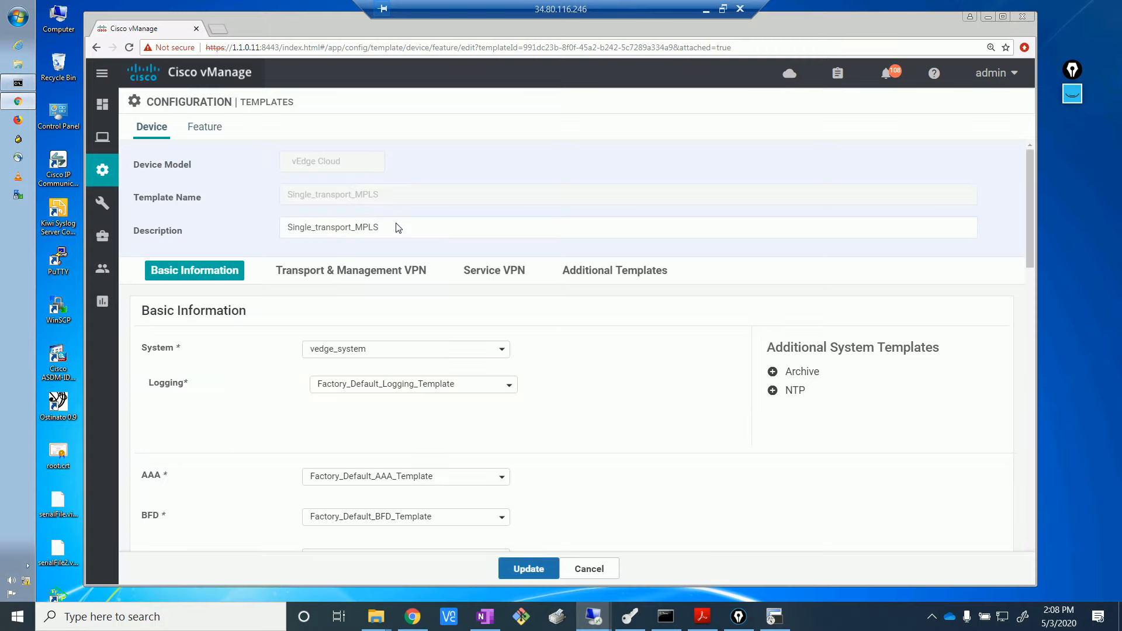
pyautogui.click(397, 226)
pyautogui.write('_')
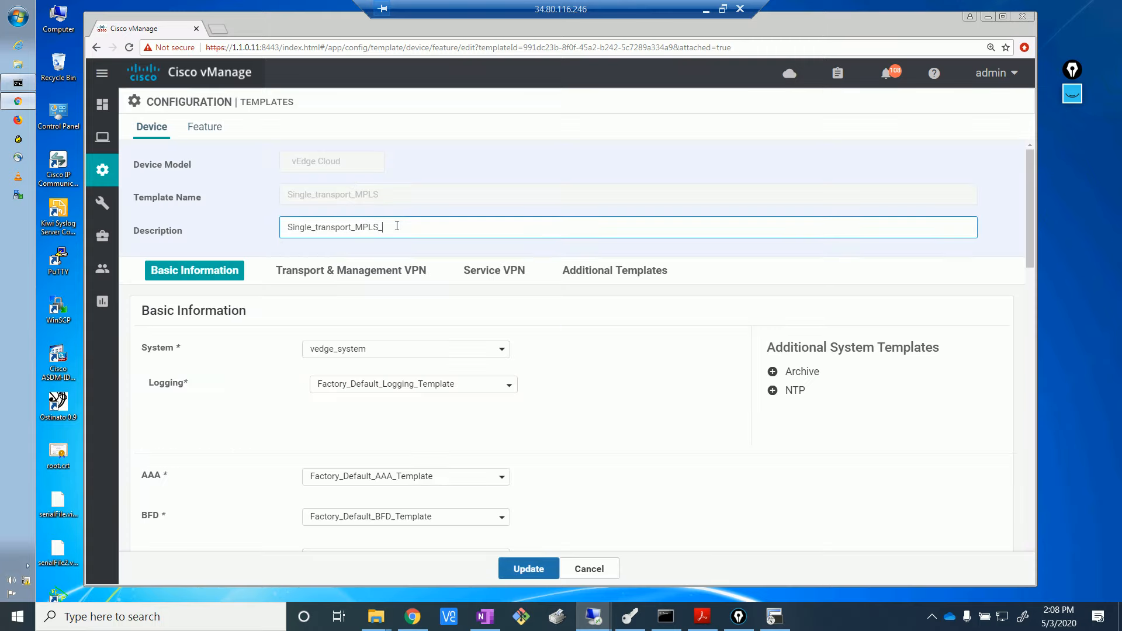
pyautogui.write('HQ_R2')
# - Add vedge_OSPF_HQ as the OSPF template under the VPN10 service VPN and save
pyautogui.scroll(-5, 1031, 255)
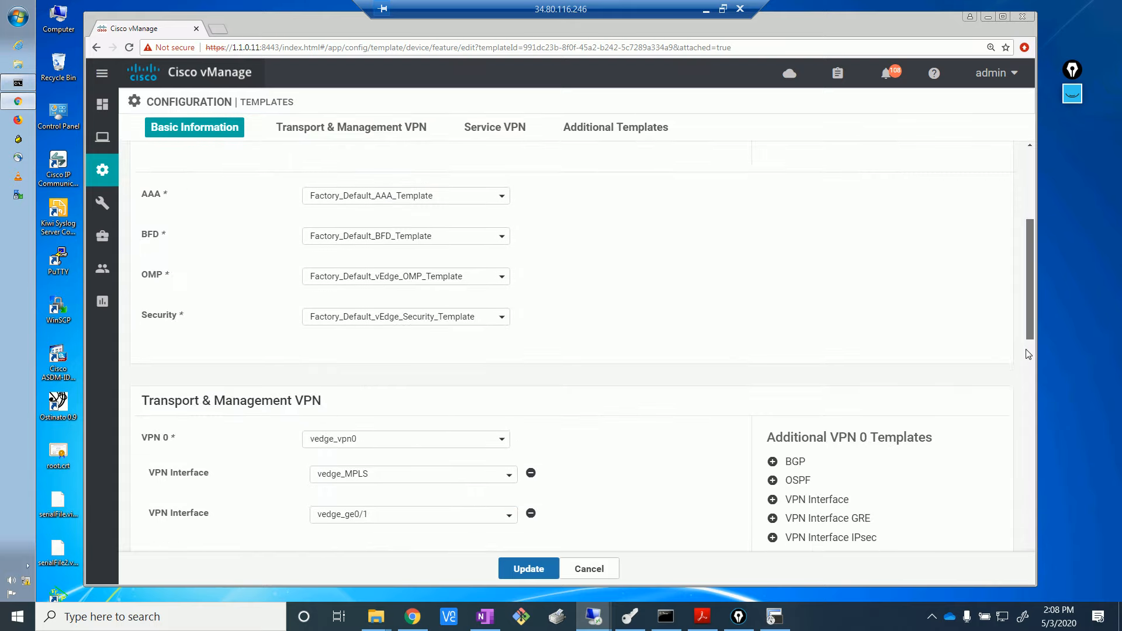
pyautogui.scroll(-8, 1028, 354)
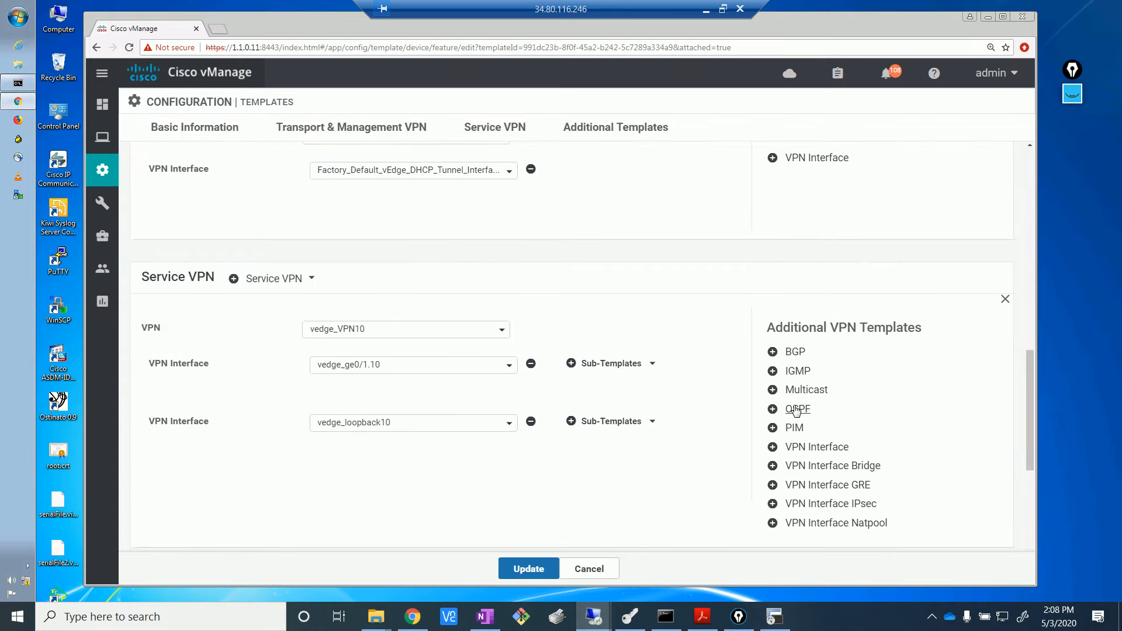
pyautogui.click(796, 409)
pyautogui.click(506, 367)
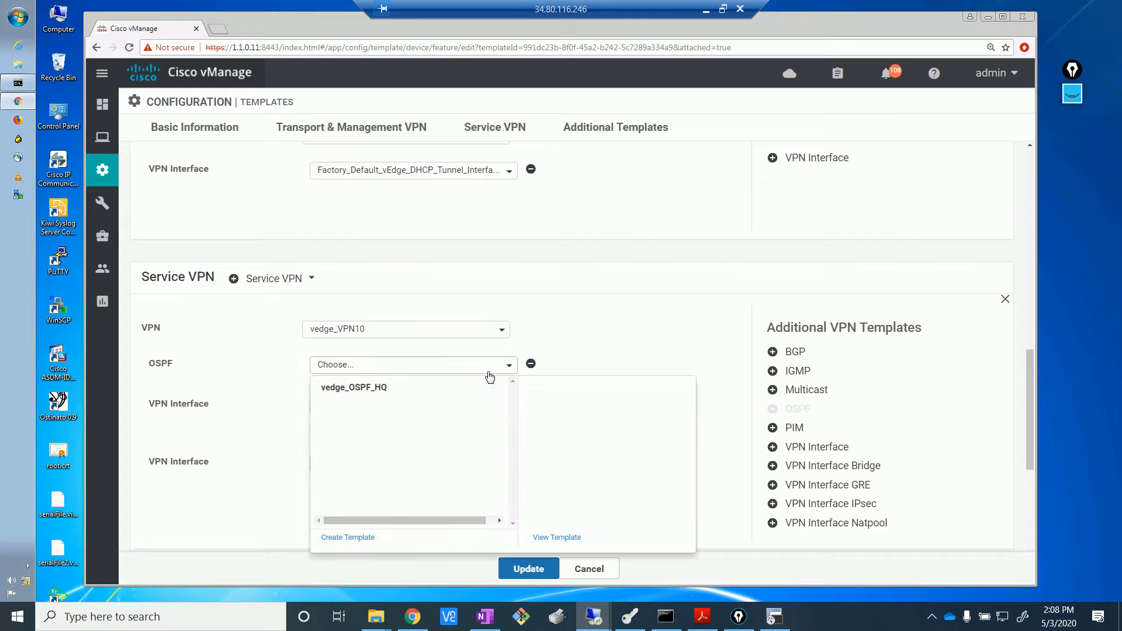
pyautogui.click(375, 389)
pyautogui.click(529, 569)
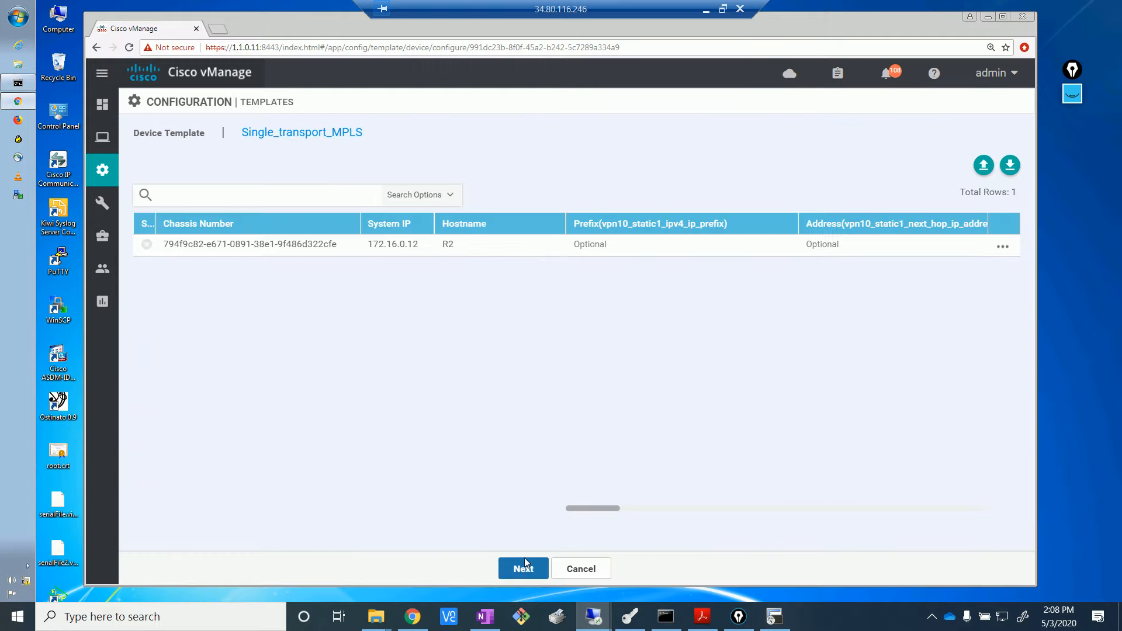
# - Set R2's OSPF Router ID to its system IP 172.16.0.12 and continue to the preview
pyautogui.click(1003, 246)
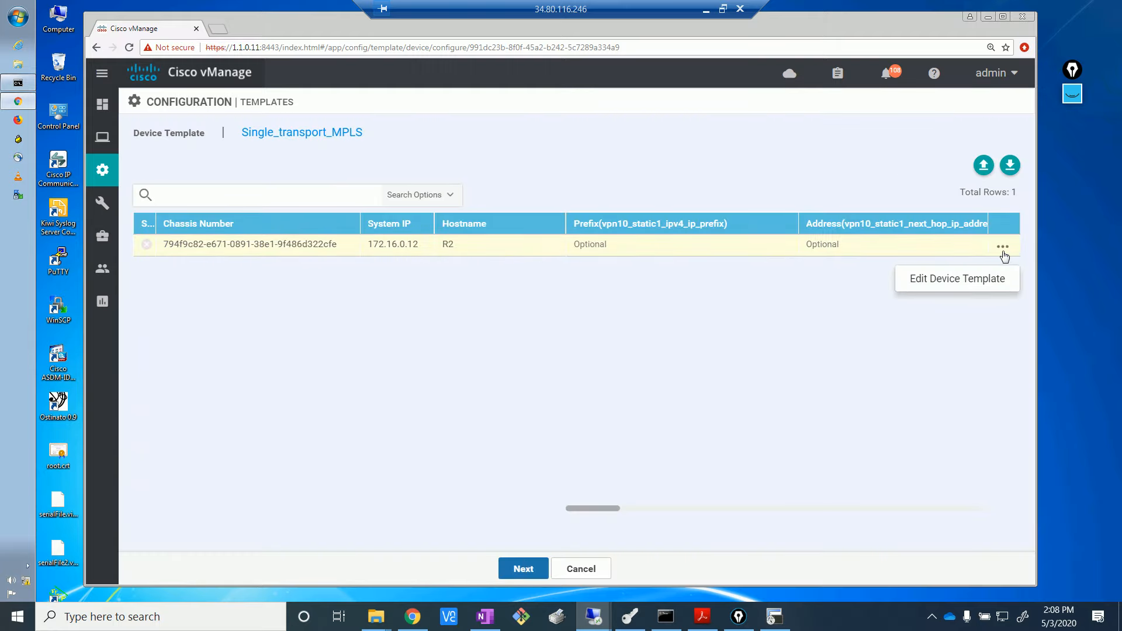
pyautogui.click(971, 279)
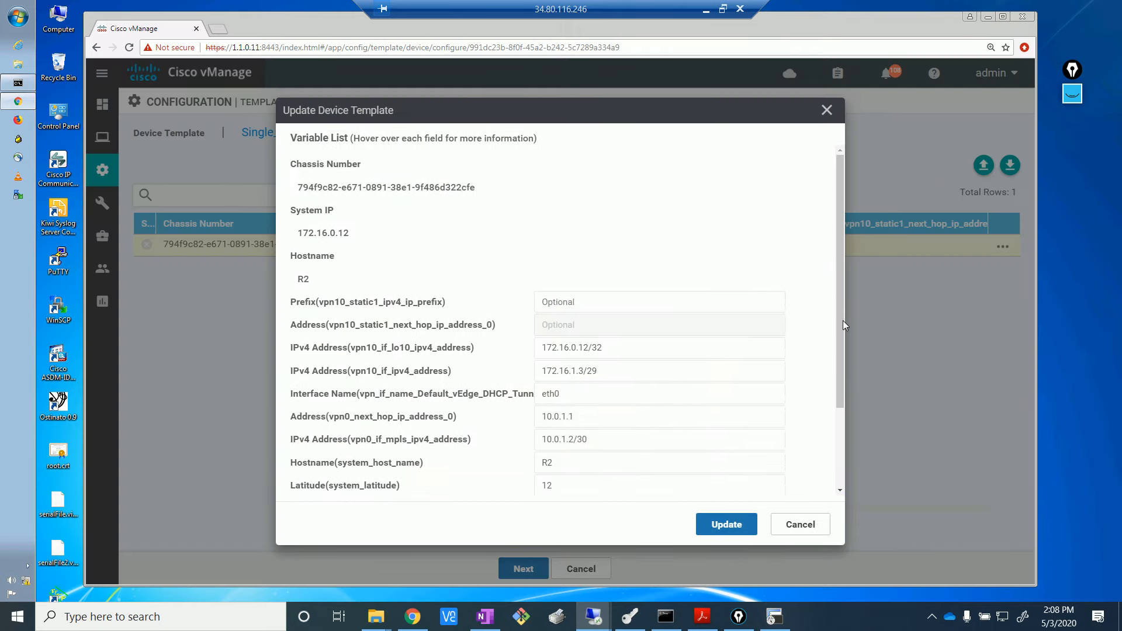
pyautogui.scroll(-1, 838, 453)
pyautogui.scroll(-1, 838, 453)
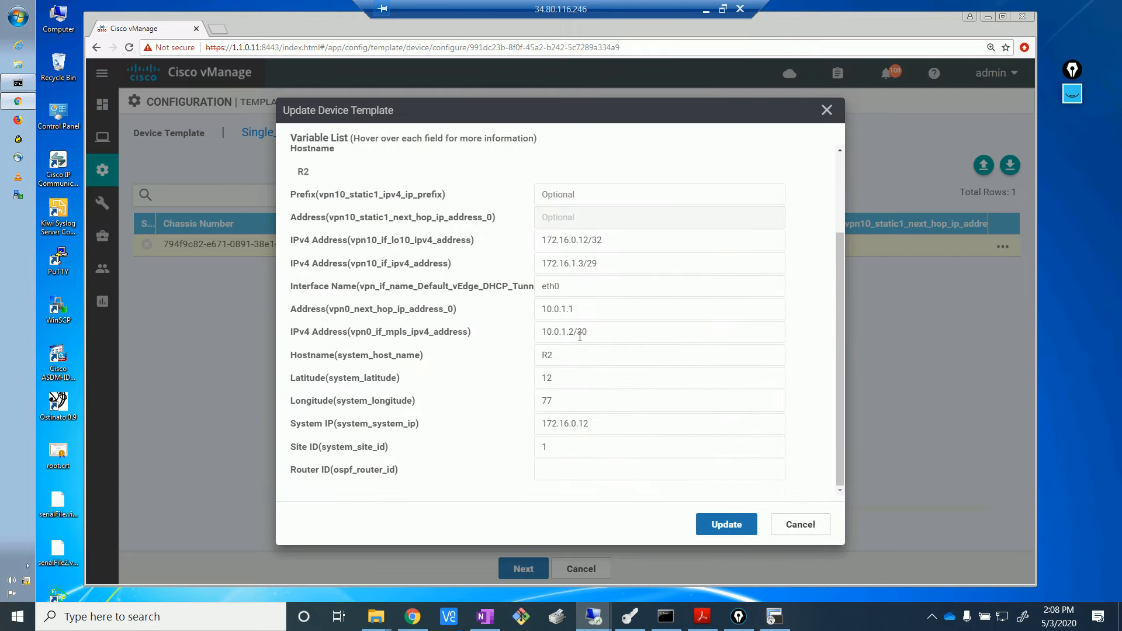
pyautogui.moveTo(602, 427); pyautogui.dragTo(523, 417)
pyautogui.hotkey('ctrl', 'c')
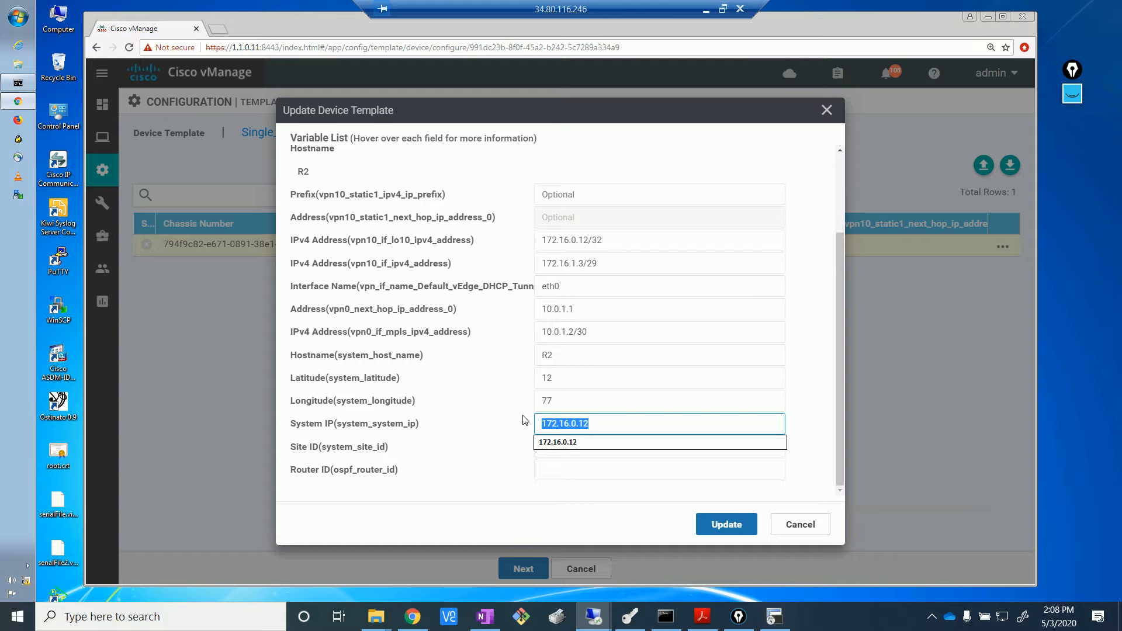
pyautogui.click(596, 469)
pyautogui.hotkey('ctrl', 'v')
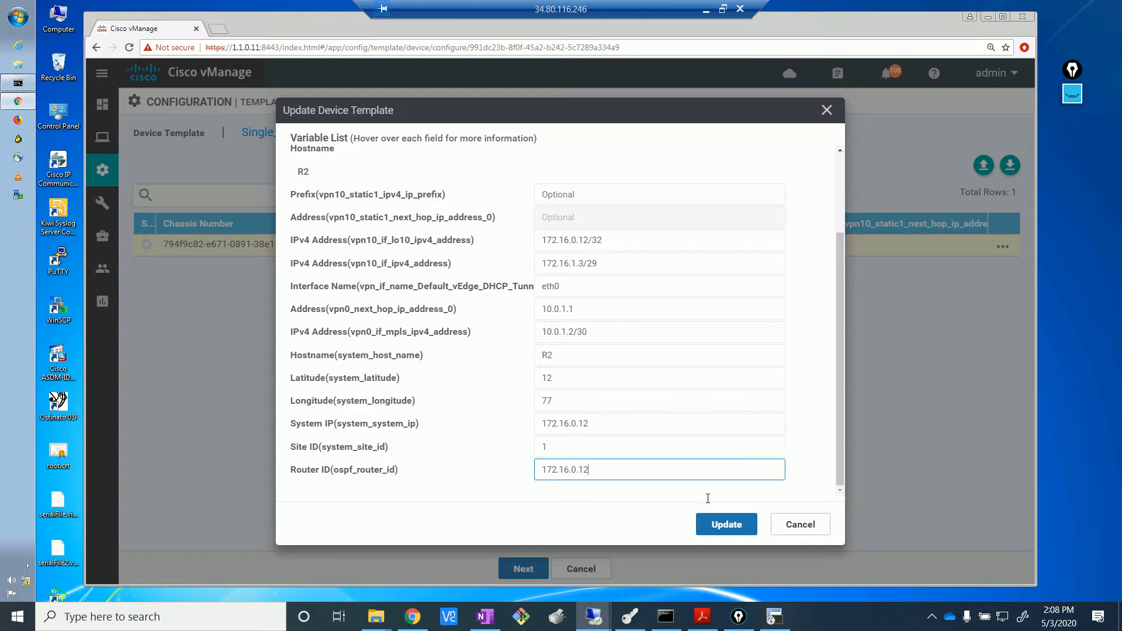
pyautogui.click(725, 524)
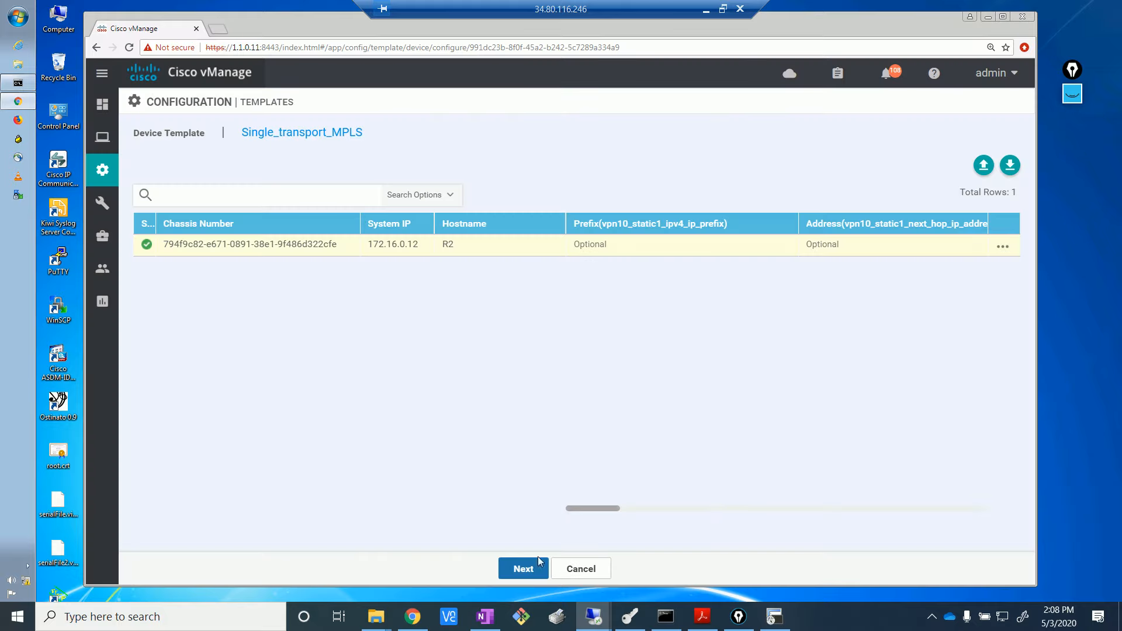
pyautogui.click(524, 568)
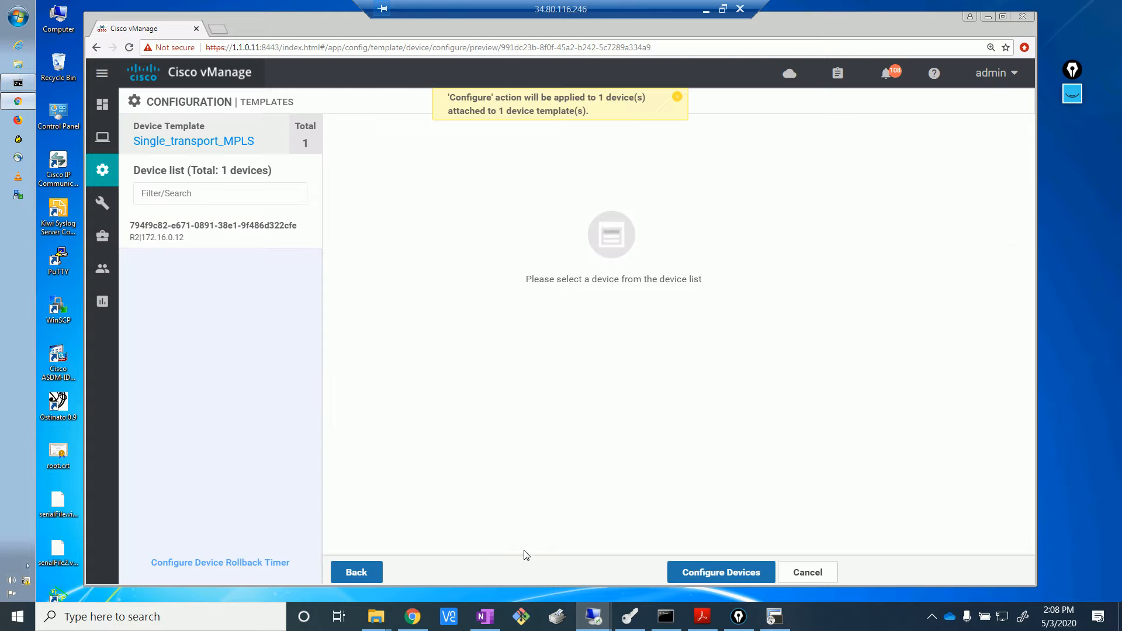
# - Preview R2's generated configuration and push it to R2
pyautogui.click(241, 235)
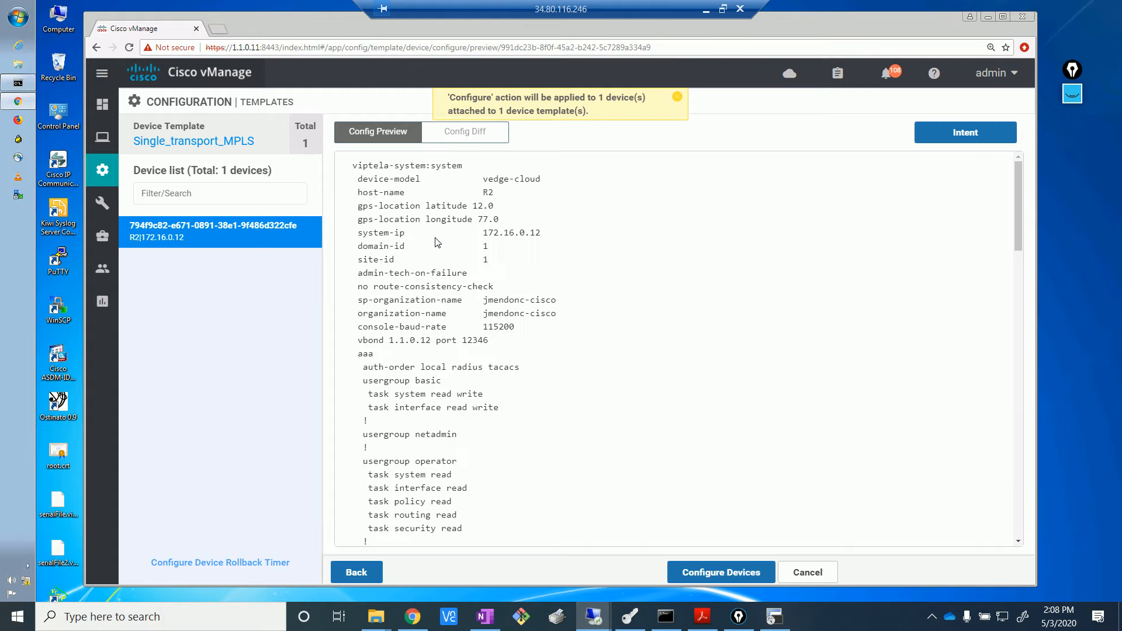
pyautogui.click(718, 576)
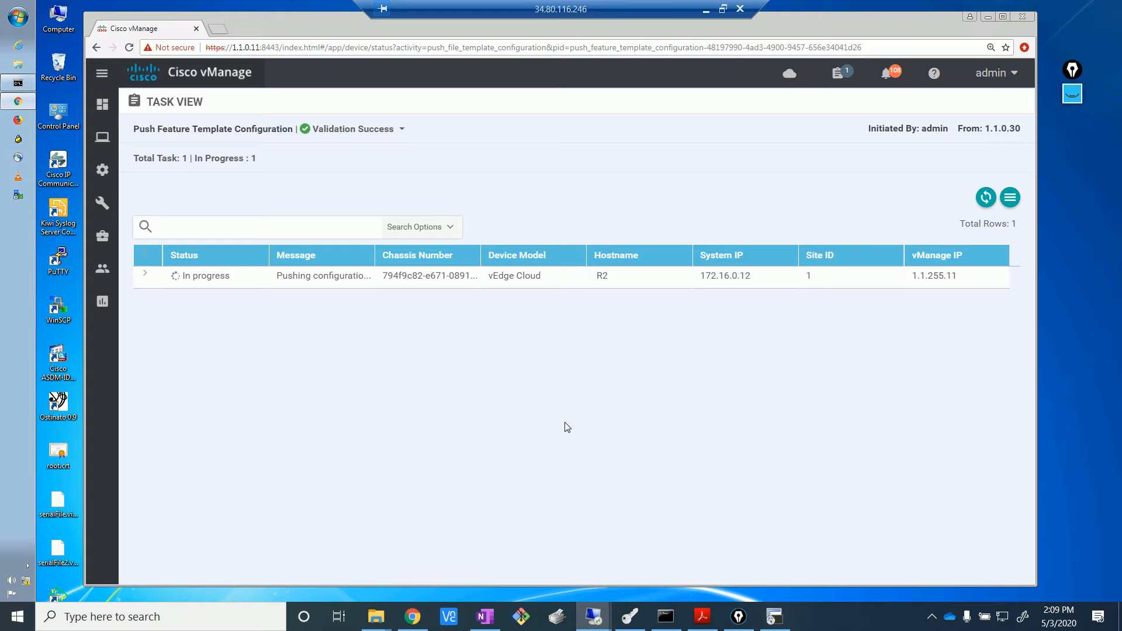
pyautogui.click(774, 617)
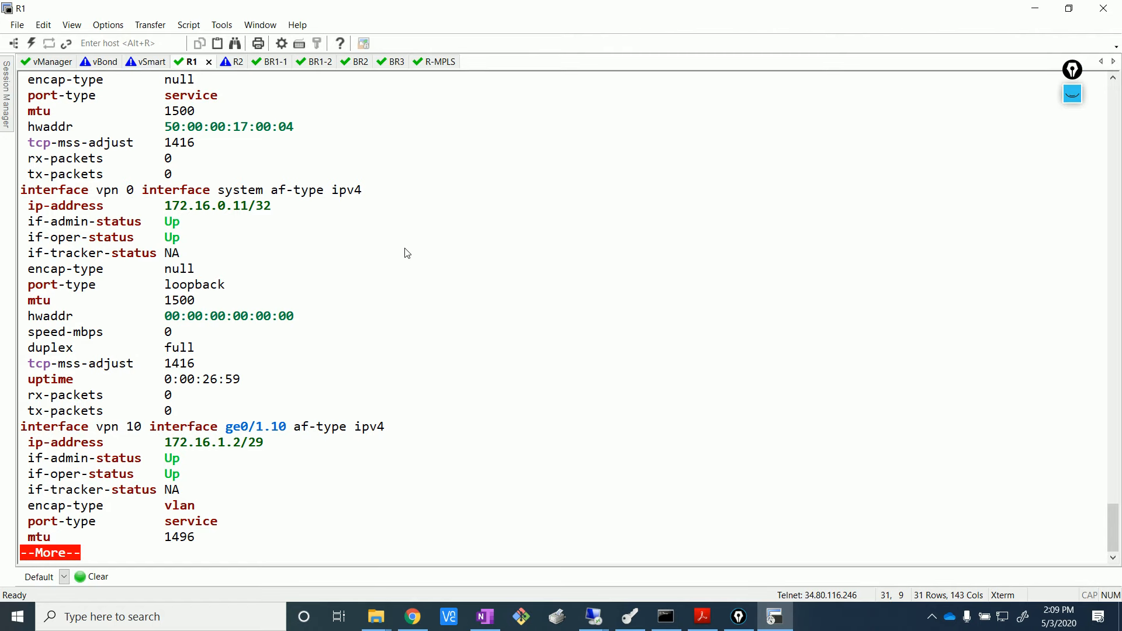
# - Abort the interface output on R1 and run 'show ospf neighbor'
pyautogui.press('Return')
pyautogui.press('Return')
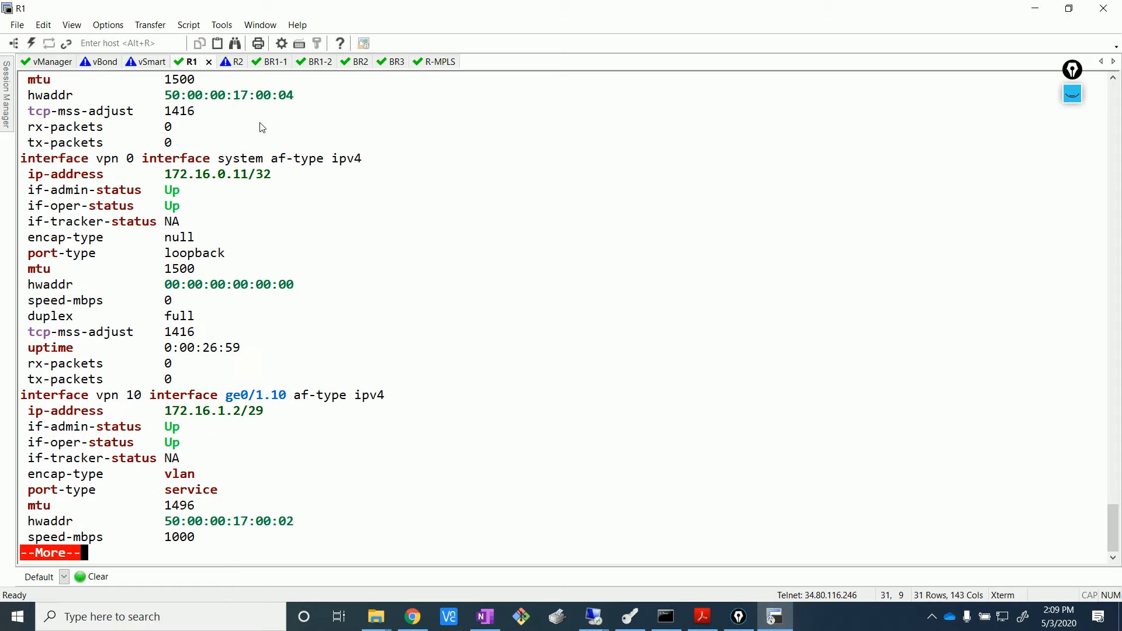
pyautogui.hotkey('ctrl', 'c')
pyautogui.write('show ')
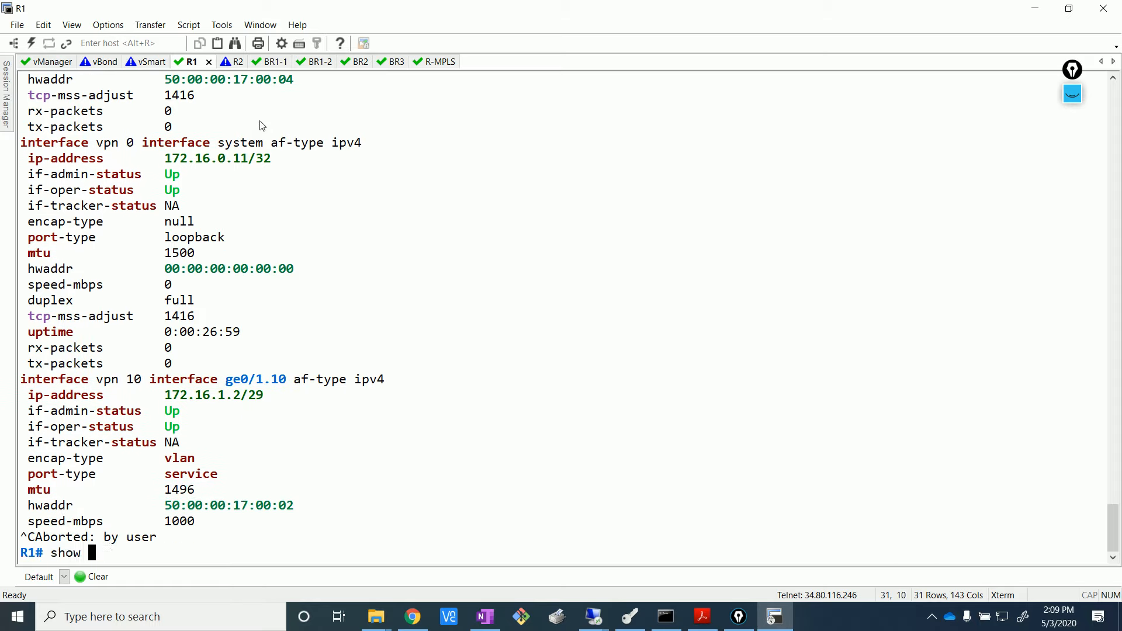
pyautogui.write('ip o')
pyautogui.press('Tab')
pyautogui.write('s')
pyautogui.press('Tab')
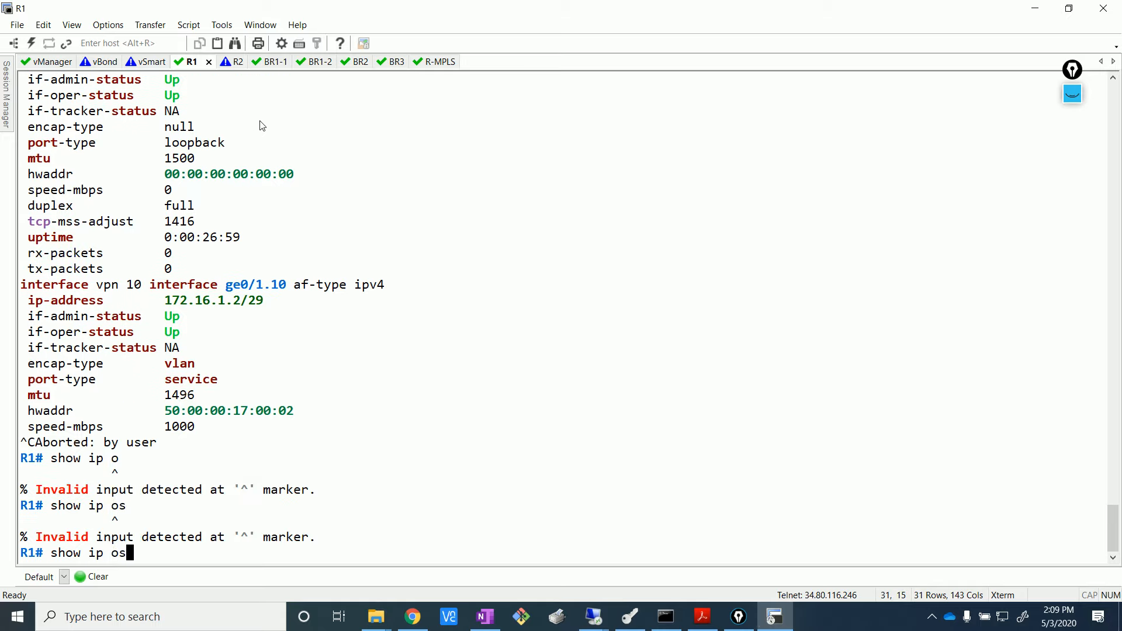
pyautogui.press('BackSpace')
pyautogui.press('BackSpace')
pyautogui.press('BackSpace')
pyautogui.press('BackSpace')
pyautogui.press('BackSpace')
pyautogui.write('os')
pyautogui.press('Tab')
pyautogui.write('nei')
pyautogui.press('Tab')
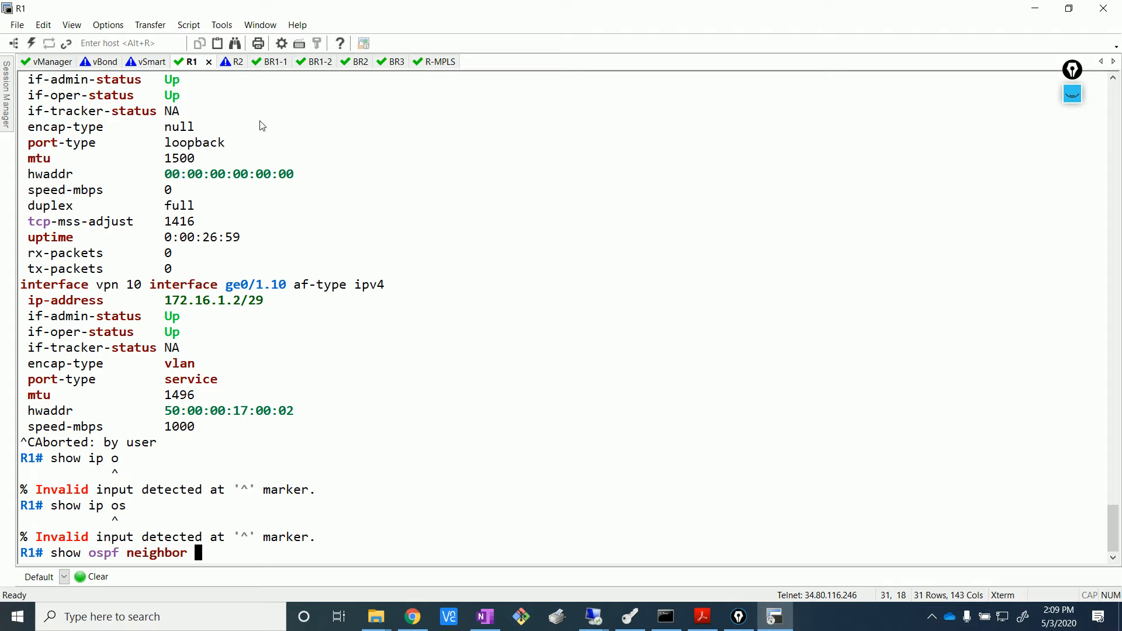
pyautogui.press('Return')
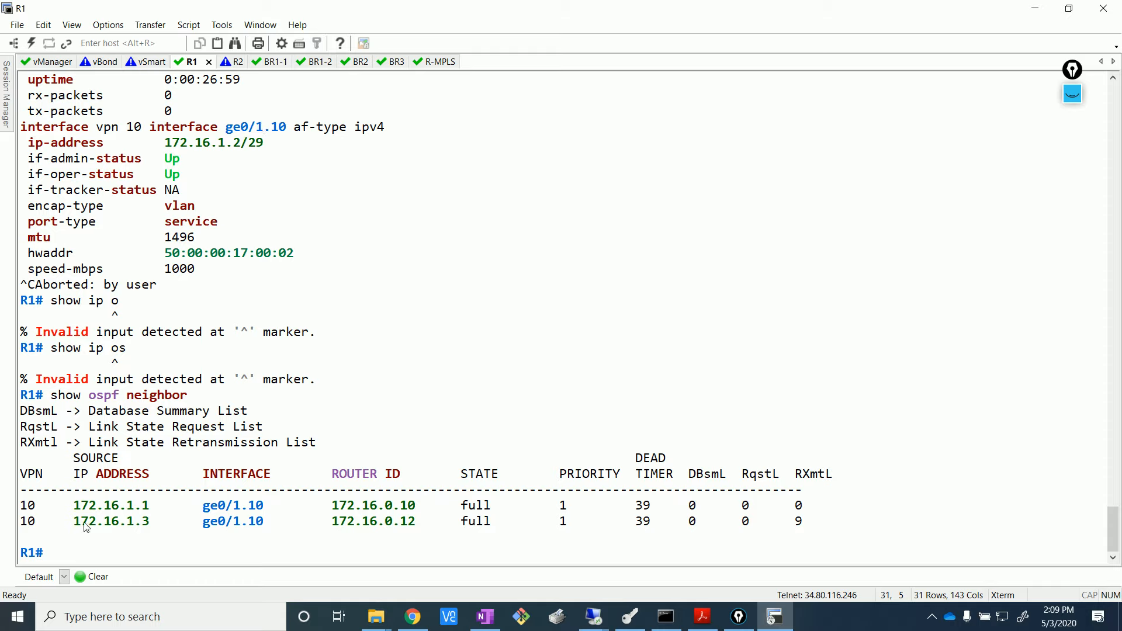
# - Highlight both full neighbor rows, including router ID 172.16.0.12 at 172.16.1.3
pyautogui.moveTo(74, 491); pyautogui.dragTo(189, 506)
pyautogui.click(187, 511)
pyautogui.moveTo(82, 522); pyautogui.dragTo(238, 550)
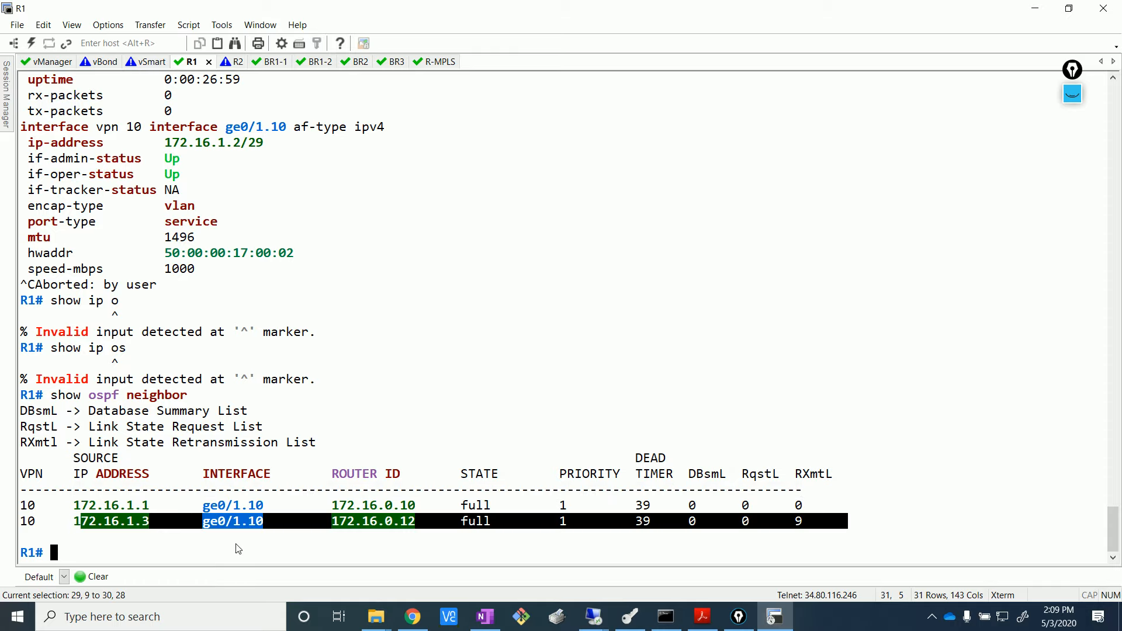
pyautogui.click(236, 544)
pyautogui.moveTo(72, 509); pyautogui.dragTo(212, 533)
pyautogui.click(214, 534)
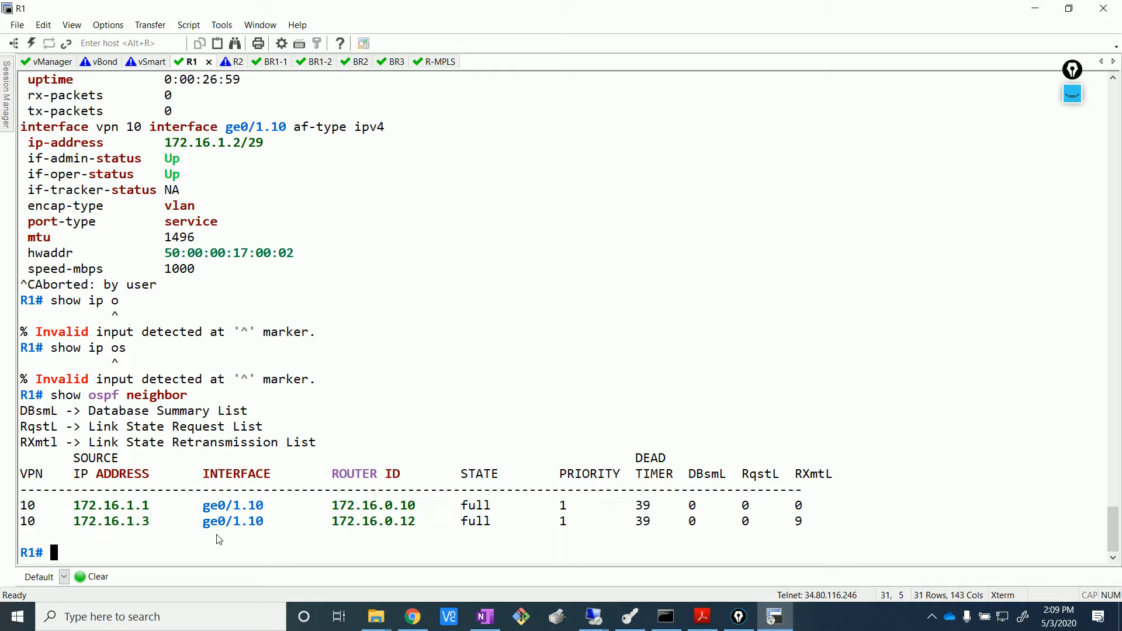
pyautogui.moveTo(156, 505); pyautogui.dragTo(74, 523)
pyautogui.click(497, 314)
# - Run 'show ospf routes' on R1 and page through the full listing
pyautogui.write('show od')
pyautogui.press('BackSpace')
pyautogui.write('spf')
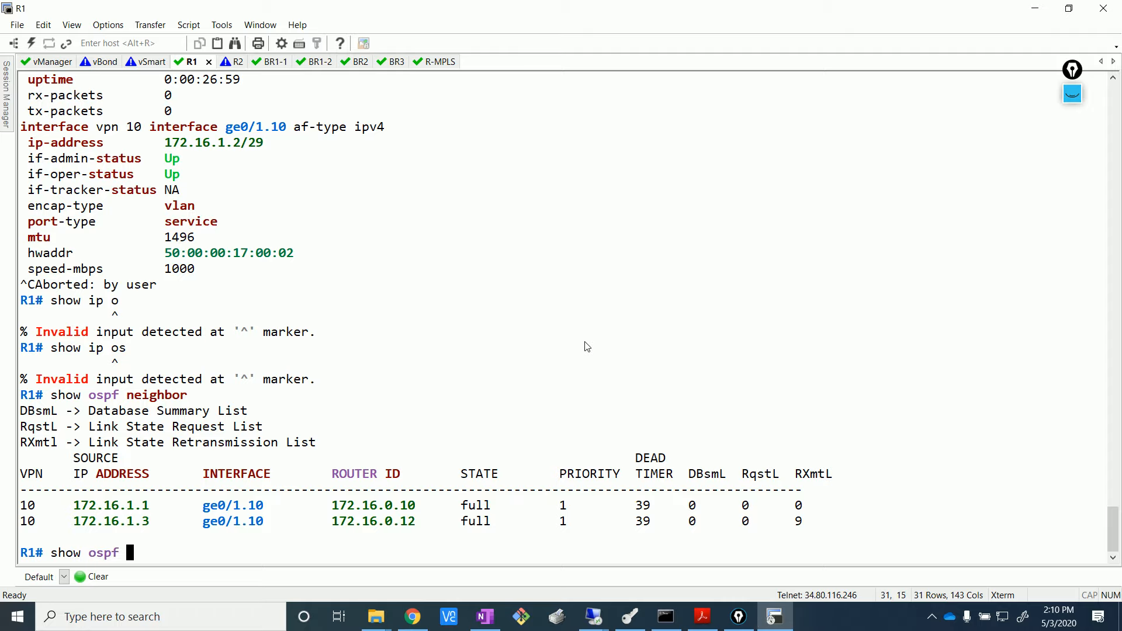
pyautogui.write('routes')
pyautogui.press('Return')
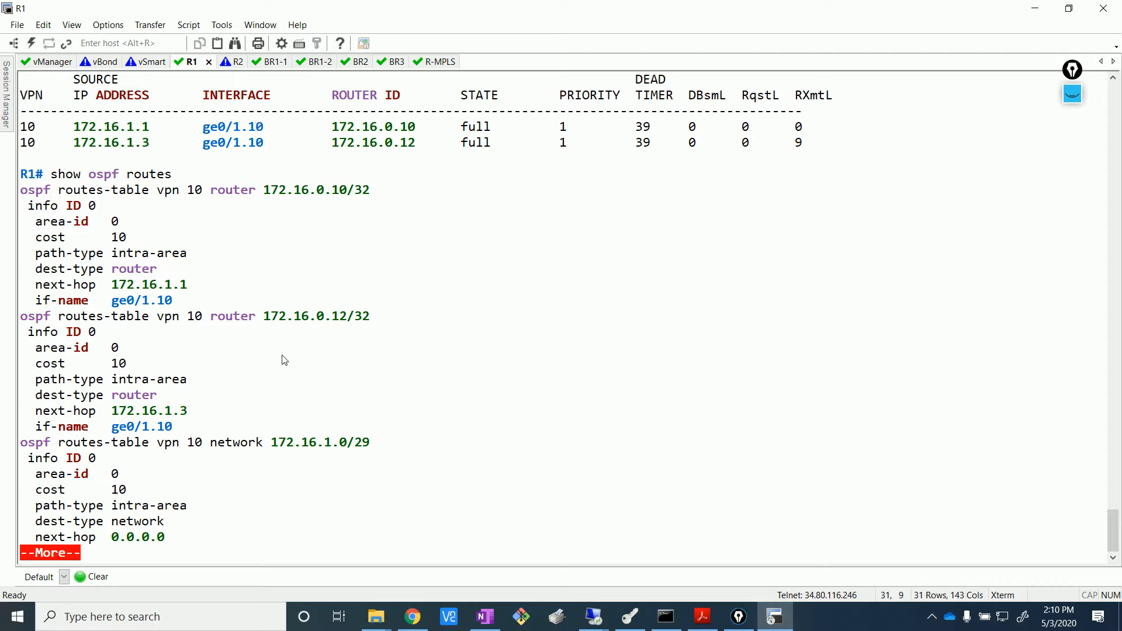
pyautogui.press('Return')
pyautogui.press('Return')
pyautogui.press('Return')
pyautogui.press('Return')
pyautogui.press('Return')
pyautogui.press('Return')
pyautogui.press('Return')
pyautogui.press('Return')
pyautogui.press('Return')
pyautogui.press('Return')
pyautogui.press('Return')
pyautogui.press('Return')
pyautogui.press('Return')
pyautogui.press('Return')
pyautogui.press('Return')
pyautogui.press('Return')
pyautogui.press('Return')
pyautogui.press('Return')
pyautogui.press('Return')
pyautogui.press('Return')
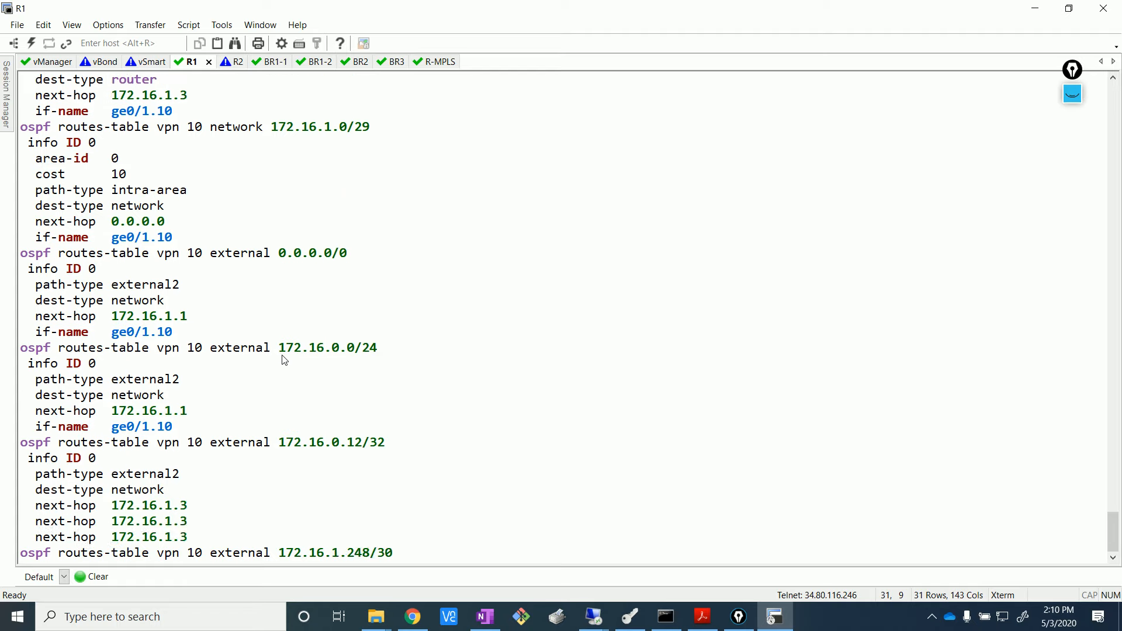
pyautogui.press('Return')
pyautogui.press('Return')
pyautogui.press('Return')
pyautogui.press('Return')
pyautogui.press('Return')
pyautogui.press('Return')
pyautogui.press('Return')
pyautogui.press('Return')
pyautogui.press('Return')
pyautogui.press('Return')
pyautogui.press('Return')
pyautogui.press('Return')
pyautogui.press('Return')
pyautogui.press('Return')
pyautogui.press('Return')
pyautogui.press('Return')
pyautogui.press('Return')
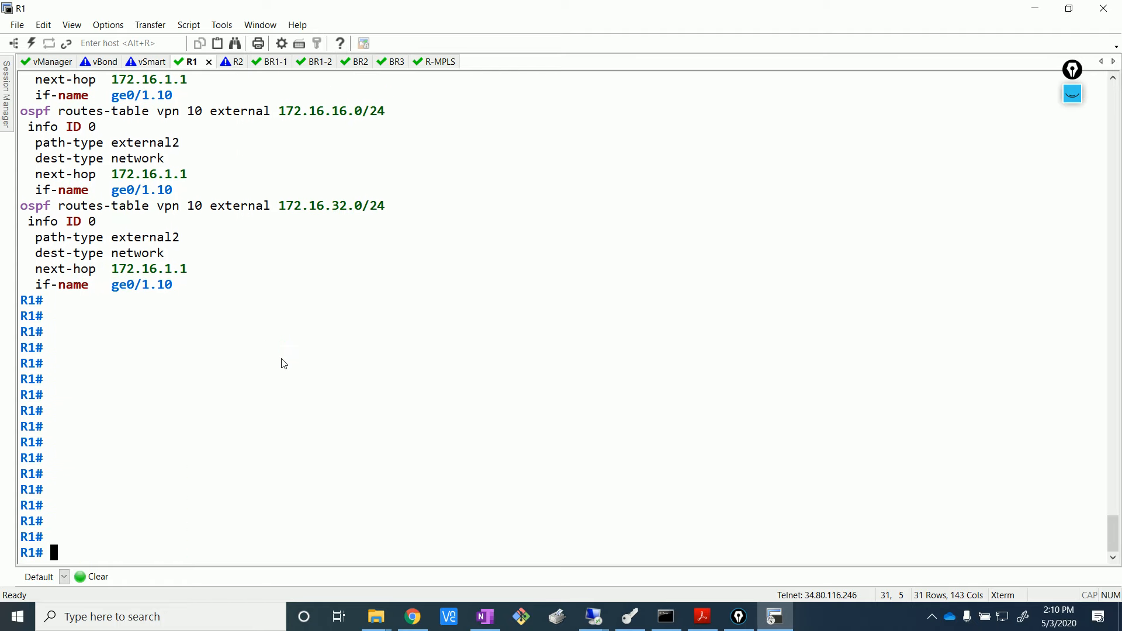
pyautogui.scroll(4, 285, 364)
pyautogui.scroll(14, 270, 366)
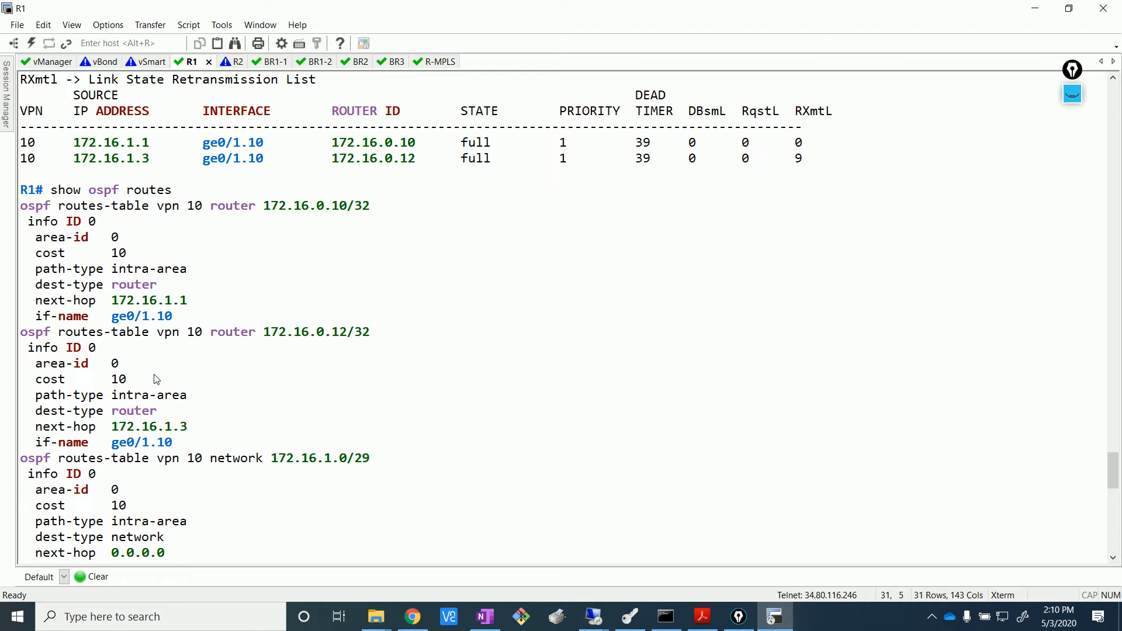
pyautogui.press('Return')
pyautogui.press('Return')
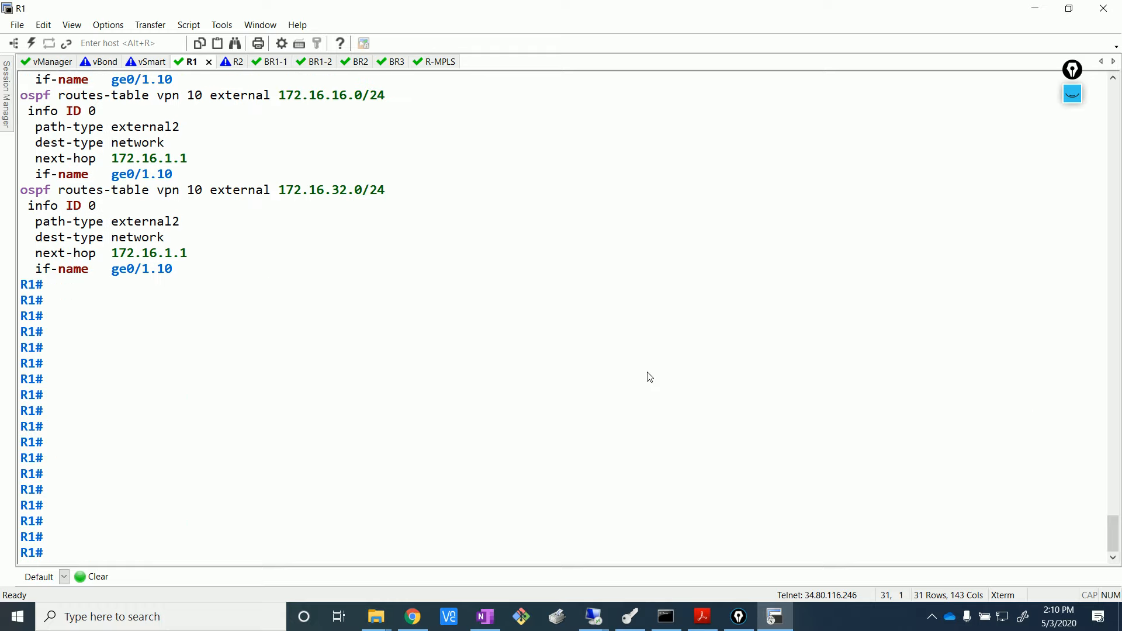
# - Check the OSPF summary, rerun 'show ospf routes', and mark 172.16.0.10/32, 172.16.0.12/32, 172.16.1.0/29
pyautogui.write('show ospf su')
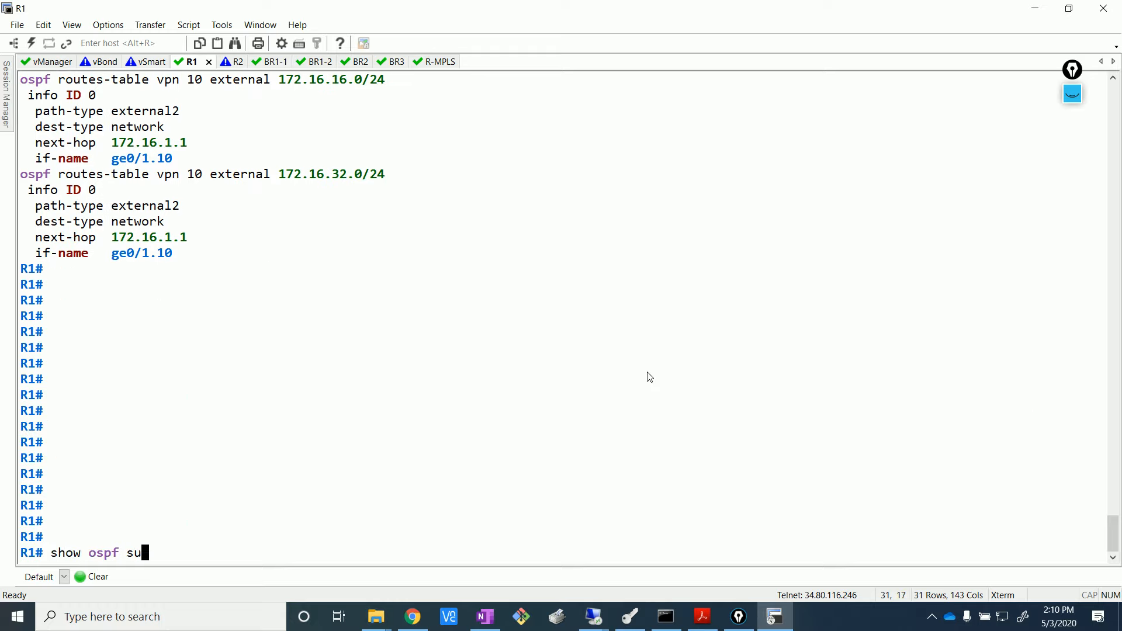
pyautogui.press('Return')
pyautogui.press('Return')
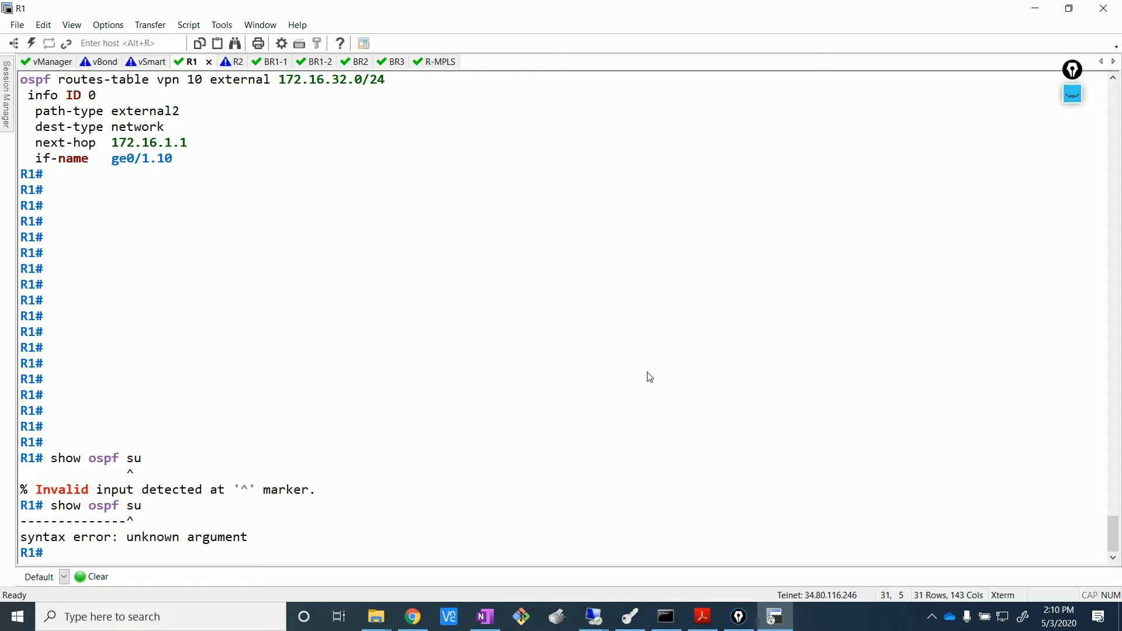
pyautogui.write('show ospf ?')
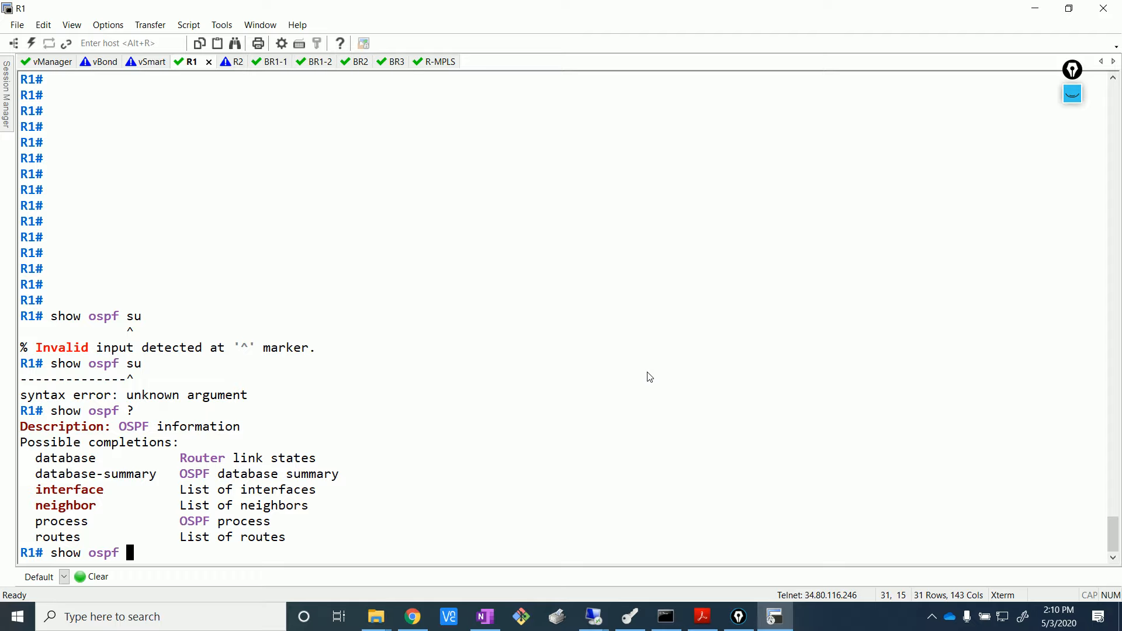
pyautogui.write('routes')
pyautogui.press('Return')
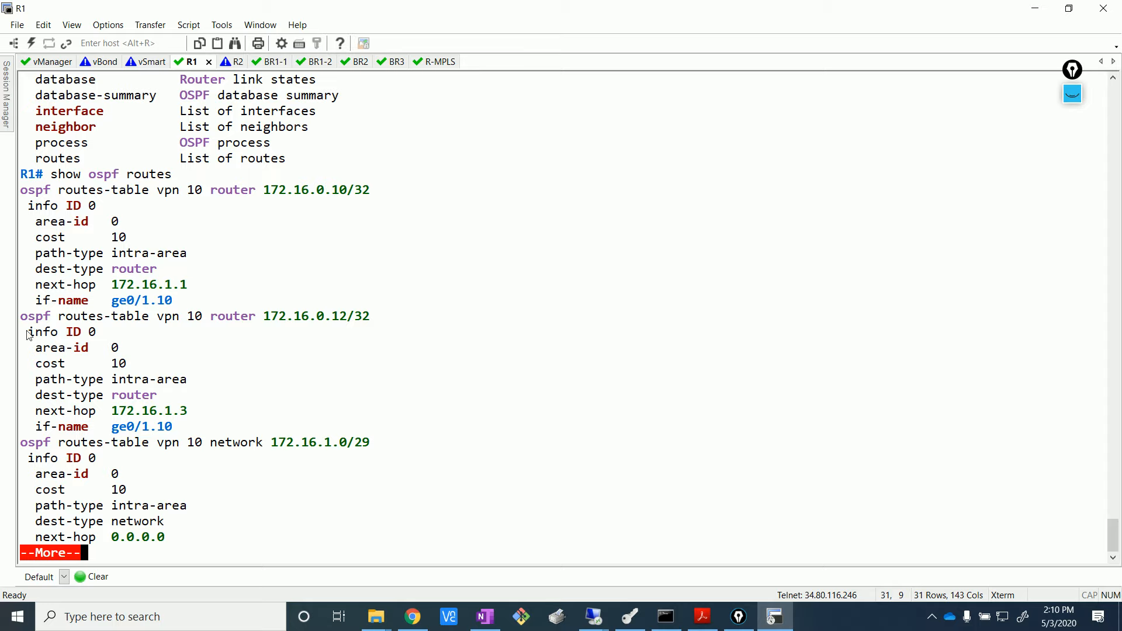
pyautogui.moveTo(256, 190); pyautogui.dragTo(376, 197)
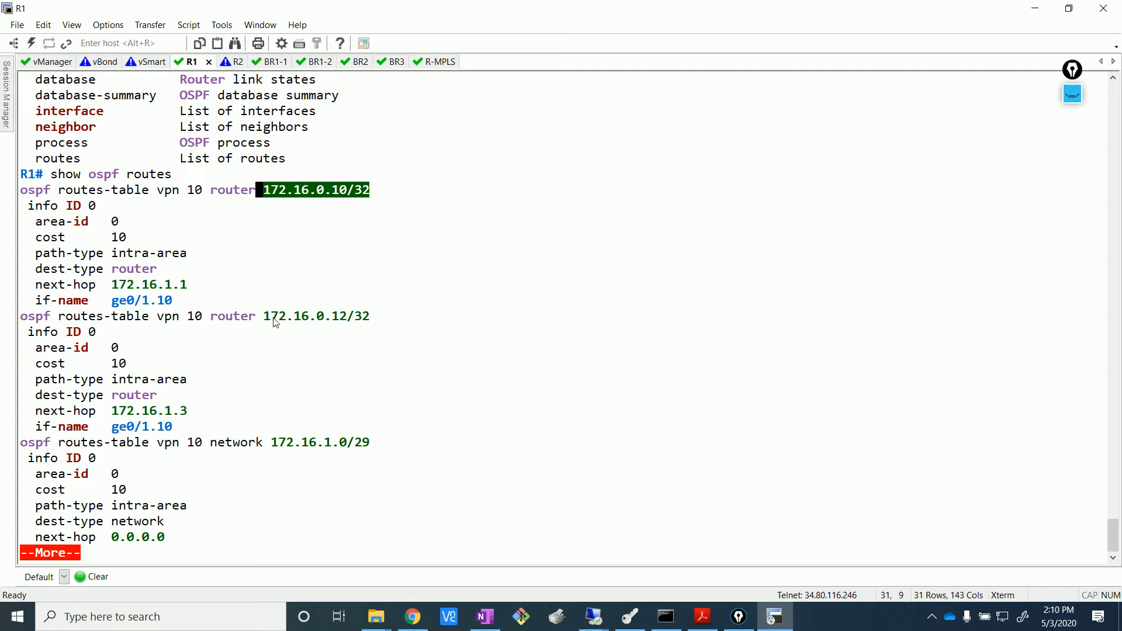
pyautogui.moveTo(267, 316); pyautogui.dragTo(378, 328)
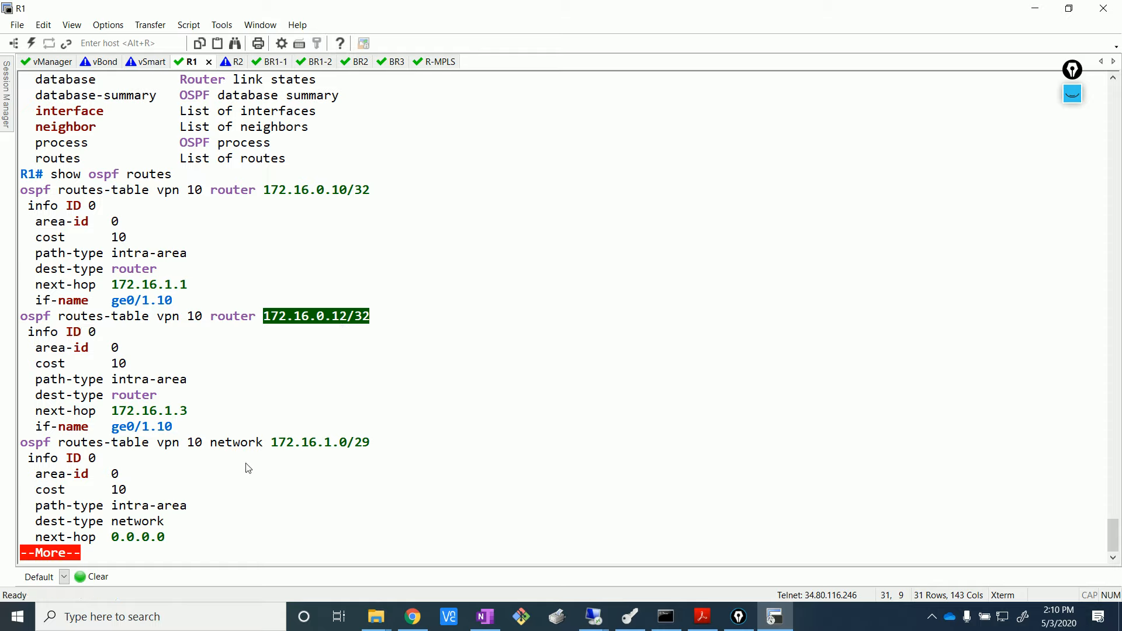
pyautogui.moveTo(263, 447); pyautogui.dragTo(382, 455)
pyautogui.click(478, 454)
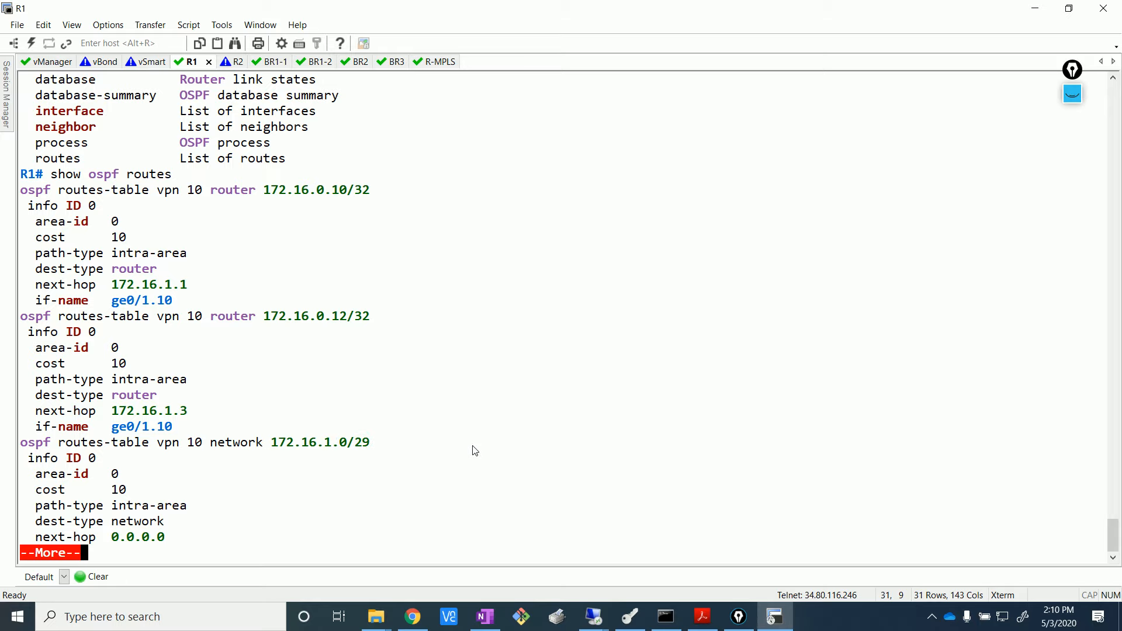
# - Page on to mark external routes 0.0.0.0/0 and 172.16.0.0/24, then finish the listing
pyautogui.press('Return')
pyautogui.press('Return')
pyautogui.press('Return')
pyautogui.press('Return')
pyautogui.press('Return')
pyautogui.press('Return')
pyautogui.press('Return')
pyautogui.press('Return')
pyautogui.press('Return')
pyautogui.press('Return')
pyautogui.press('Return')
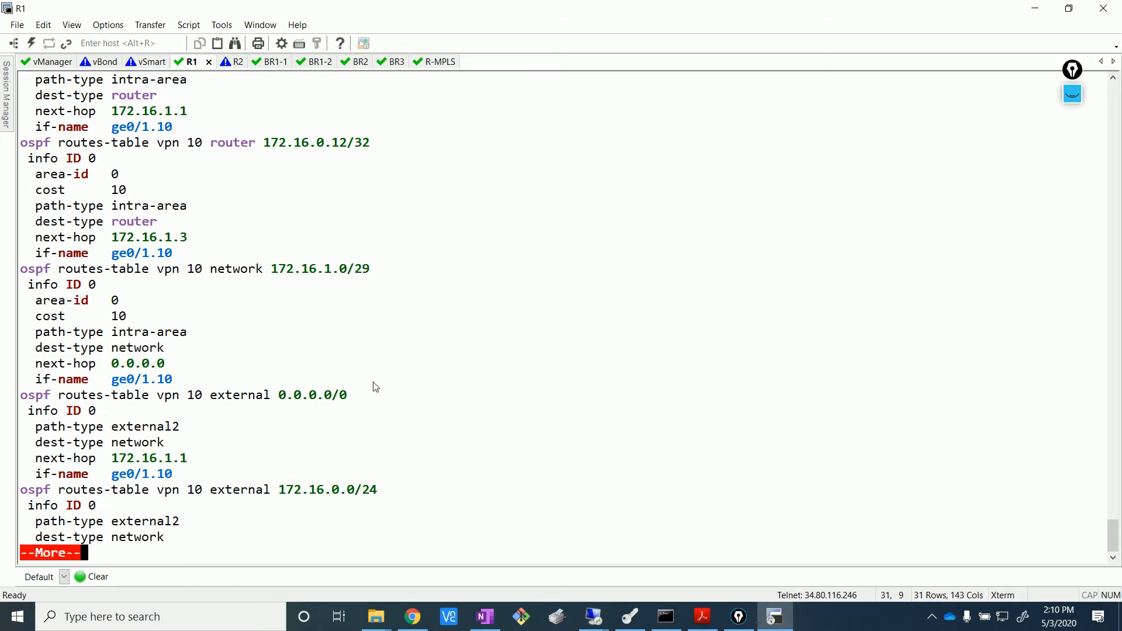
pyautogui.moveTo(277, 398); pyautogui.dragTo(347, 398)
pyautogui.click(403, 433)
pyautogui.press('Return')
pyautogui.press('Return')
pyautogui.press('Return')
pyautogui.press('Return')
pyautogui.press('Return')
pyautogui.press('Return')
pyautogui.press('Return')
pyautogui.press('Return')
pyautogui.press('Return')
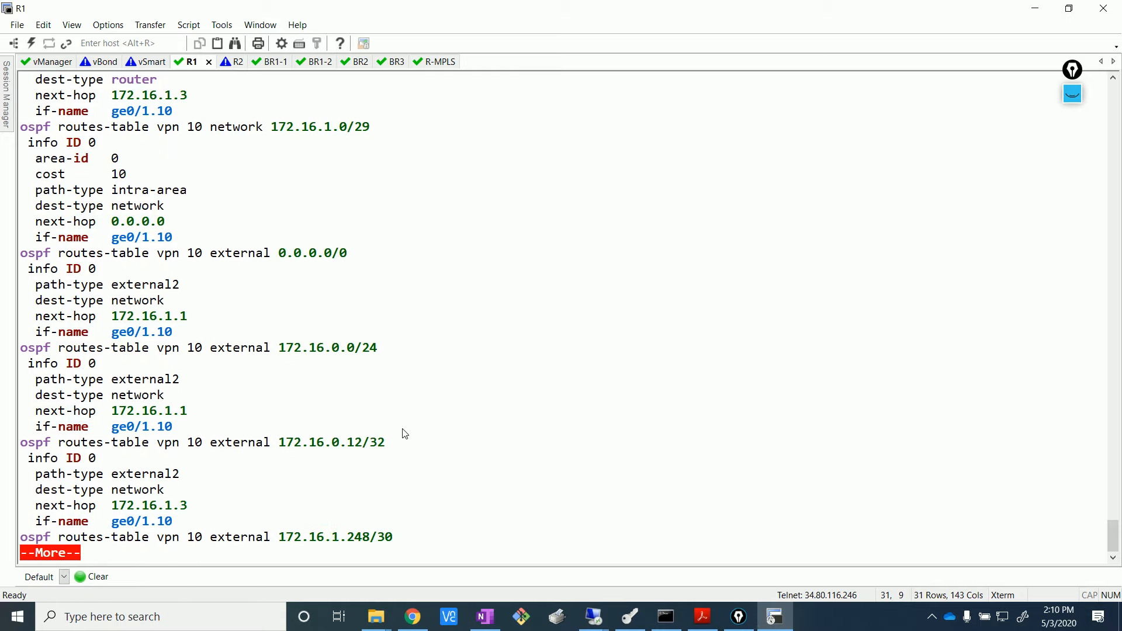
pyautogui.moveTo(279, 349); pyautogui.dragTo(378, 348)
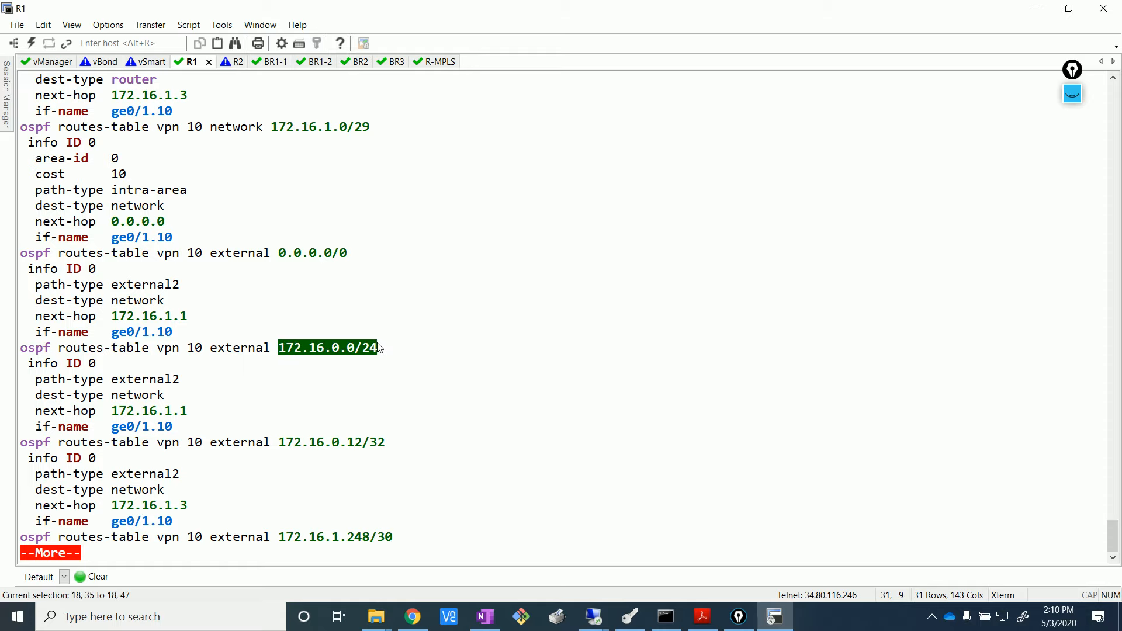
pyautogui.click(377, 349)
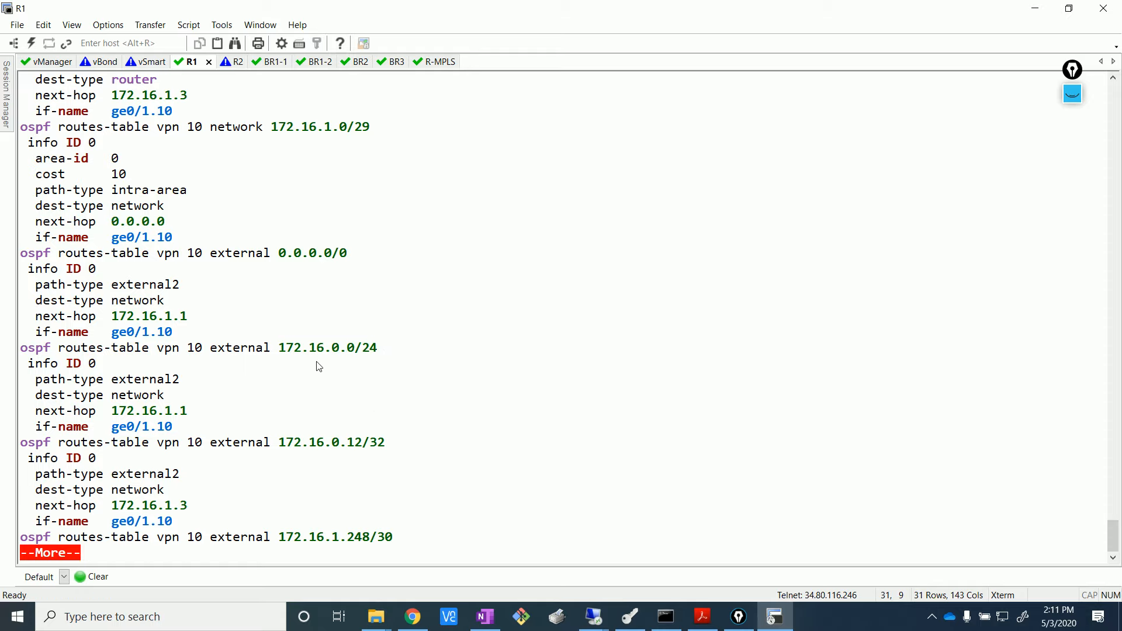
pyautogui.press('Return')
pyautogui.press('Return')
pyautogui.press('Return')
pyautogui.press('Return')
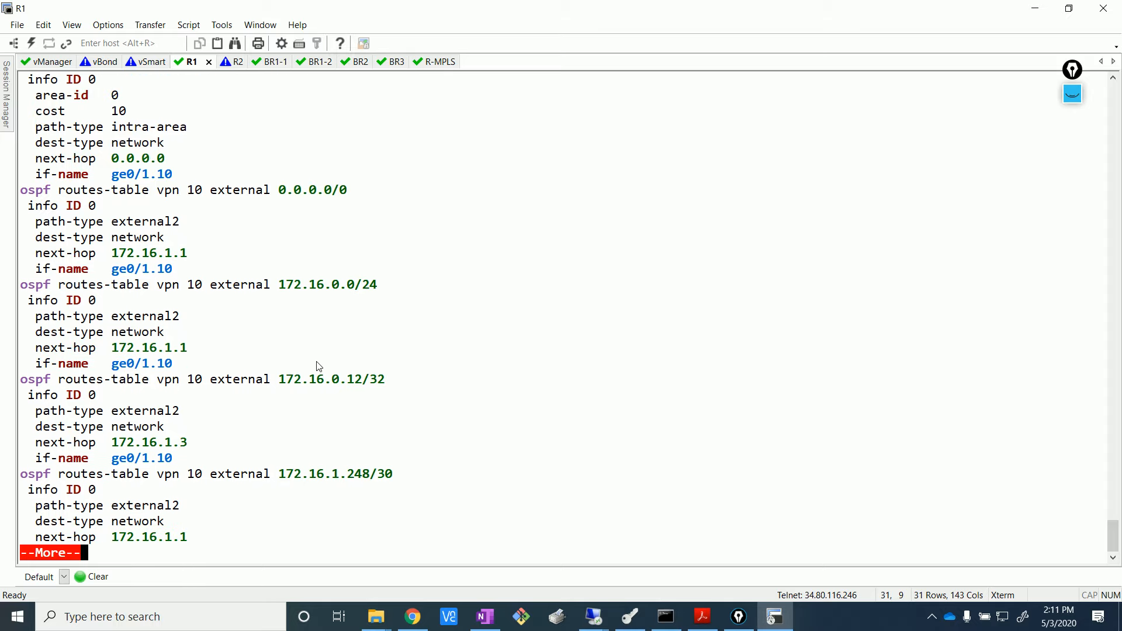
pyautogui.press('Return')
pyautogui.press('Return')
pyautogui.press('Return')
pyautogui.press('Return')
pyautogui.press('Return')
pyautogui.press('Return')
pyautogui.press('Return')
pyautogui.press('Return')
pyautogui.press('Return')
pyautogui.press('Return')
pyautogui.press('Return')
pyautogui.press('Return')
pyautogui.press('Return')
pyautogui.press('Return')
pyautogui.press('Return')
pyautogui.press('Return')
pyautogui.press('Return')
pyautogui.press('Return')
pyautogui.press('Return')
pyautogui.press('Return')
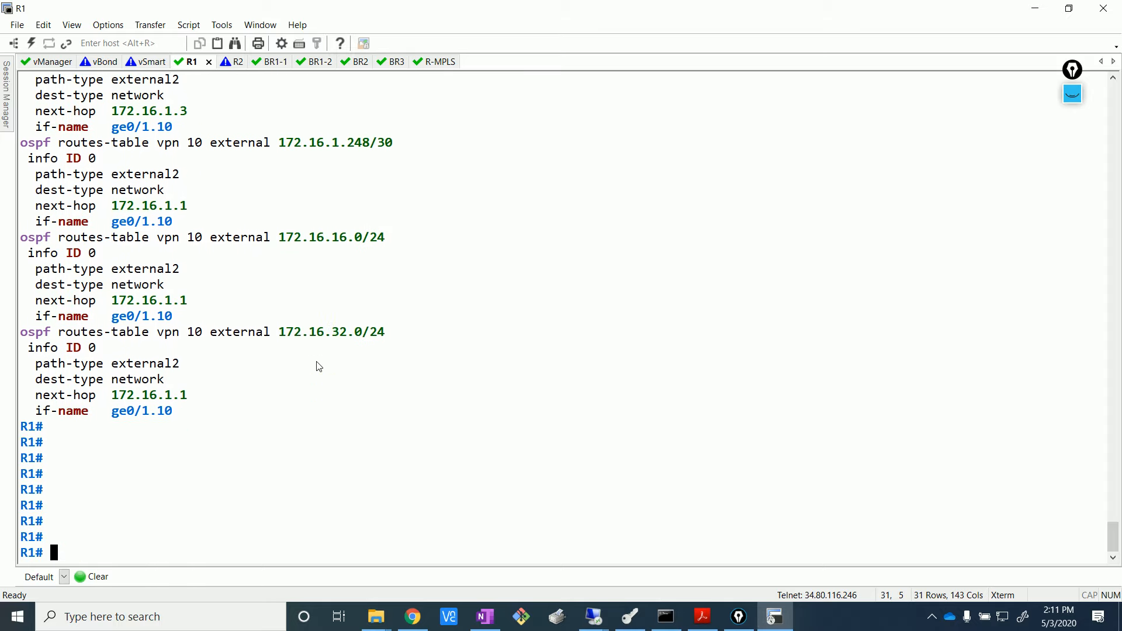
pyautogui.press('Return')
pyautogui.press('Return')
pyautogui.press('Return')
pyautogui.press('Return')
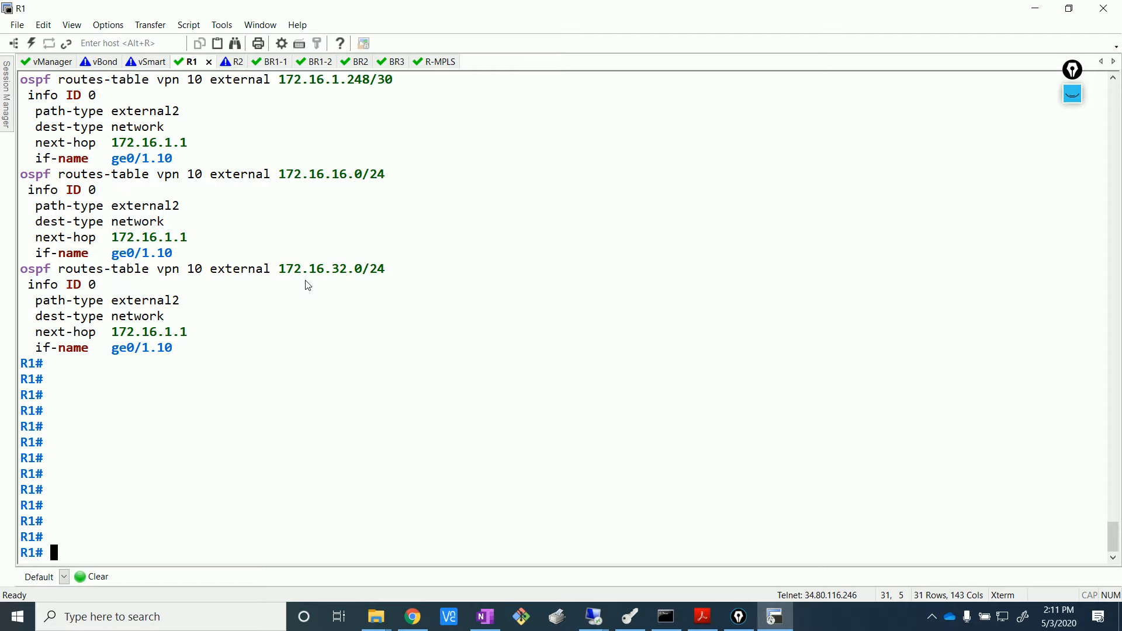
pyautogui.click(232, 63)
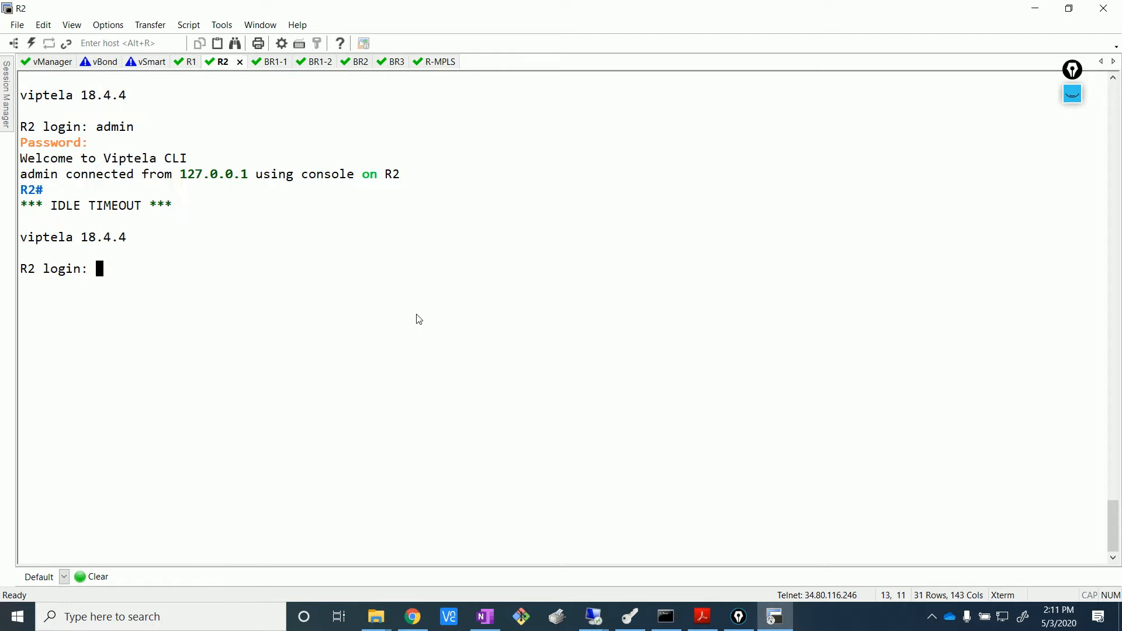
# - Log in to the R2 console with the admin account
pyautogui.write('admin')
pyautogui.press('Return')
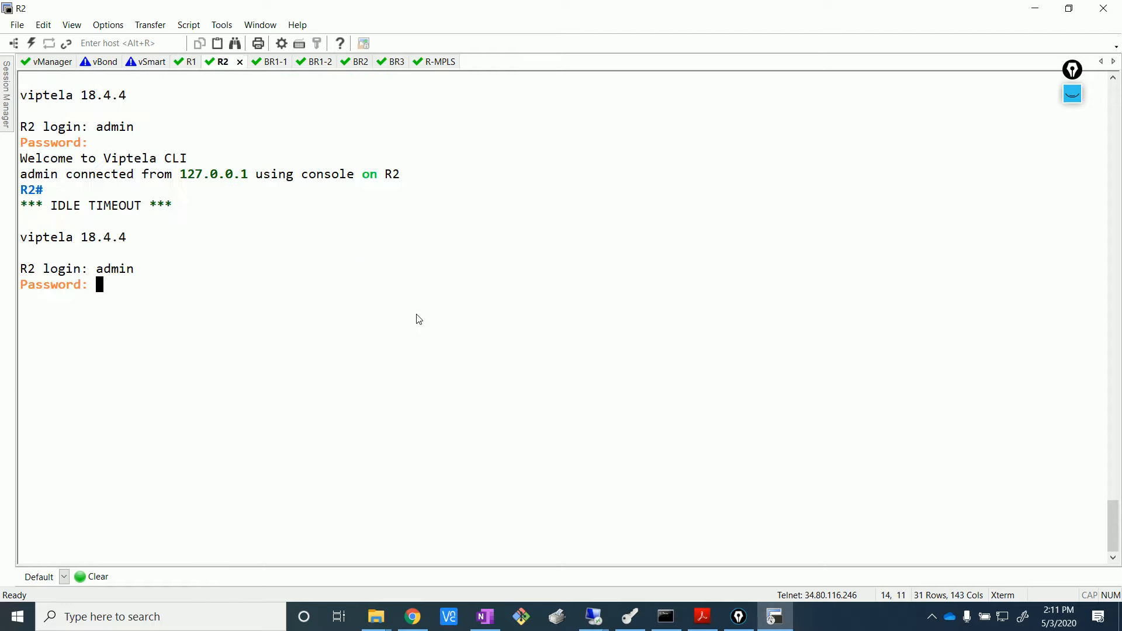
pyautogui.press('Return')
# - Run 'show ospf neighbor' and 'show ospf routes' on R2, paging to the external routes
pyautogui.write('sh')
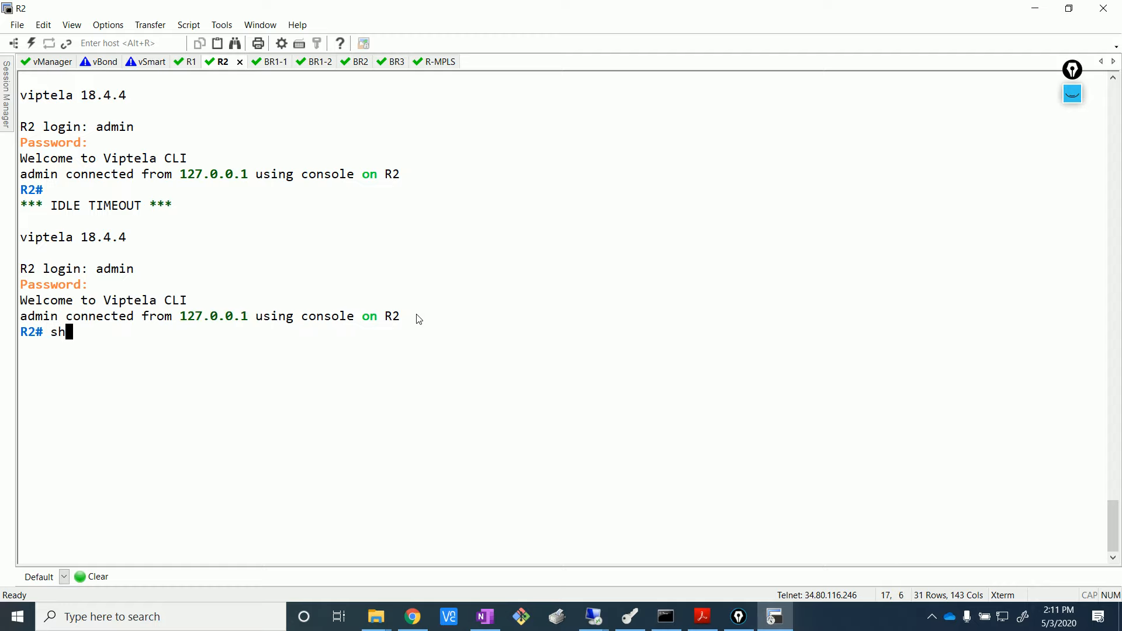
pyautogui.write('ow ospf neighbor')
pyautogui.press('Return')
pyautogui.write('show os')
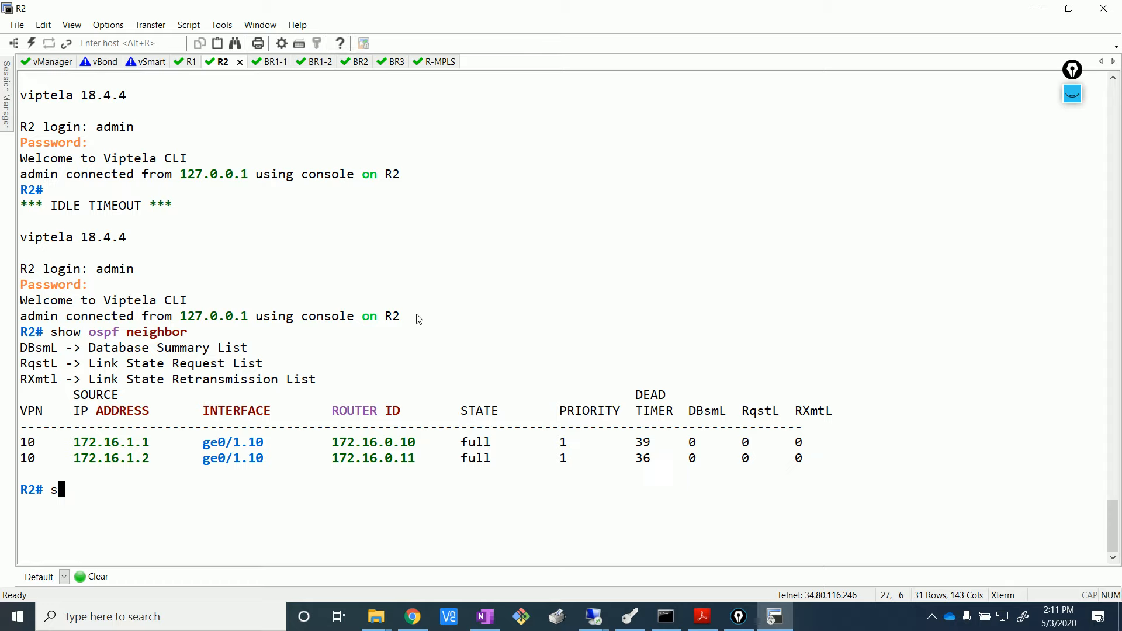
pyautogui.write('pf routes')
pyautogui.press('Return')
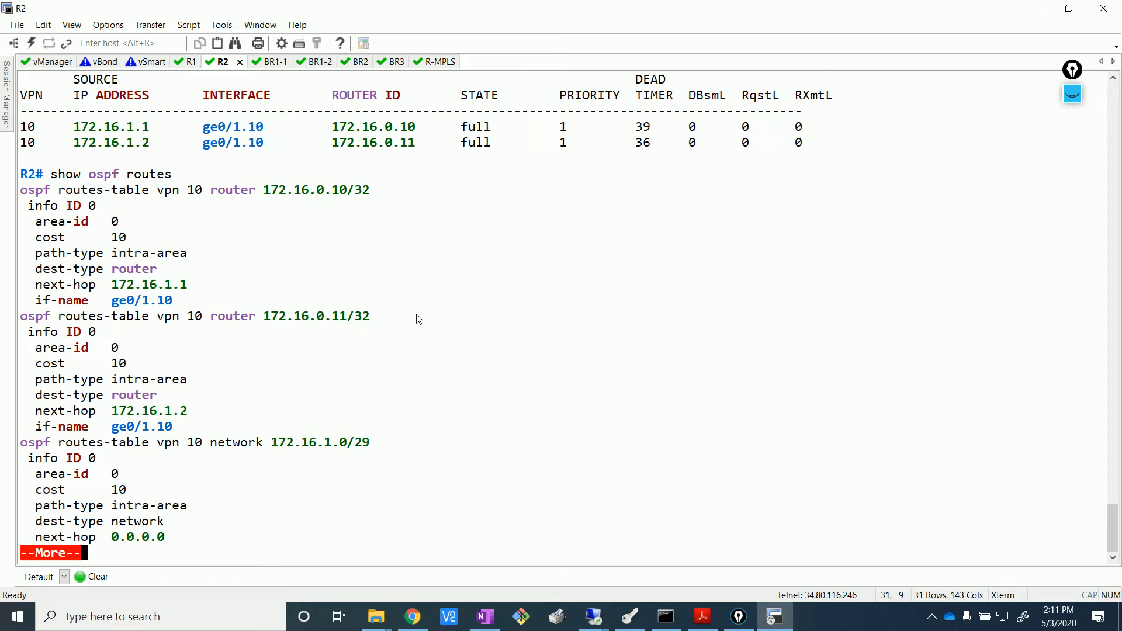
pyautogui.press('Return')
pyautogui.press('Return')
pyautogui.press('Return')
pyautogui.press('Return')
pyautogui.press('Return')
pyautogui.press('Return')
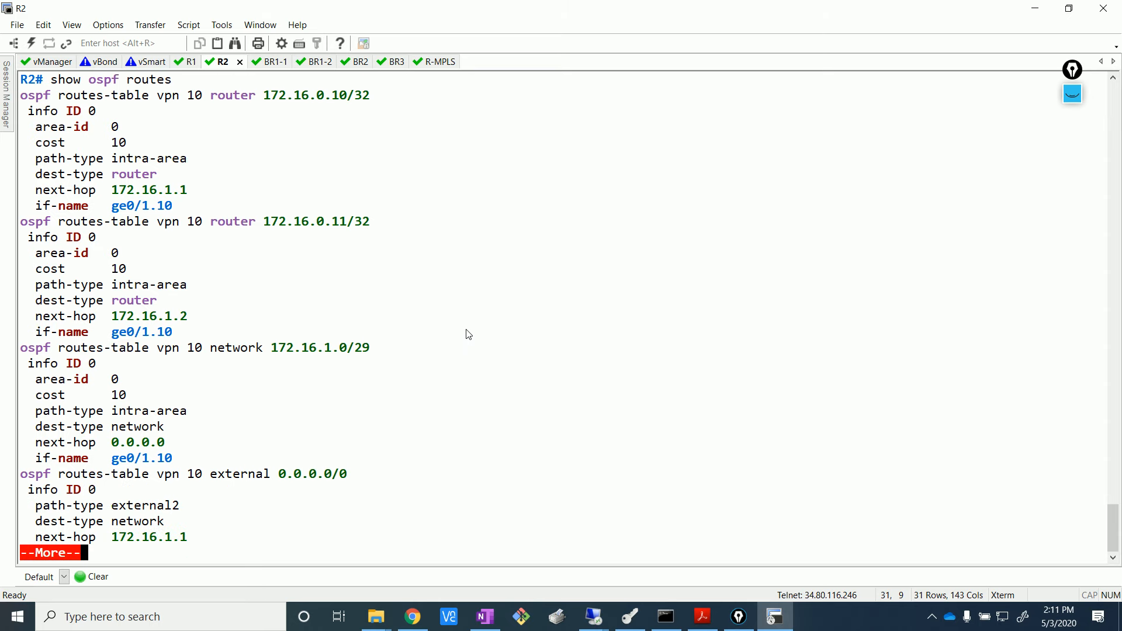
pyautogui.click(412, 617)
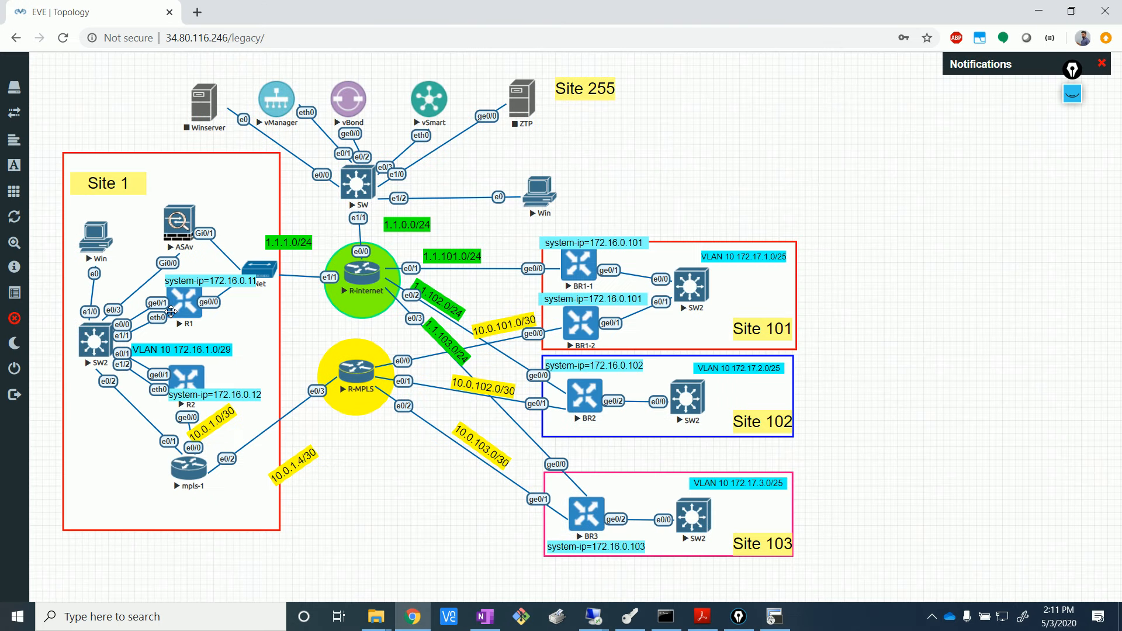
# - Launch the SW2 console from the EVE topology and enter privileged mode
pyautogui.click(171, 311)
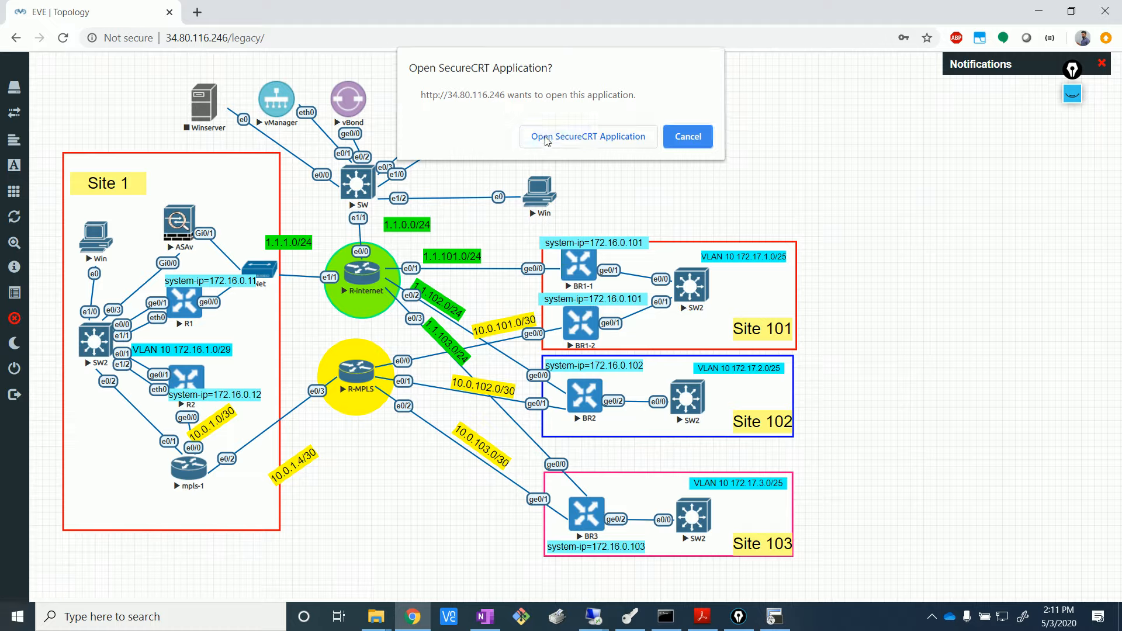
pyautogui.click(547, 139)
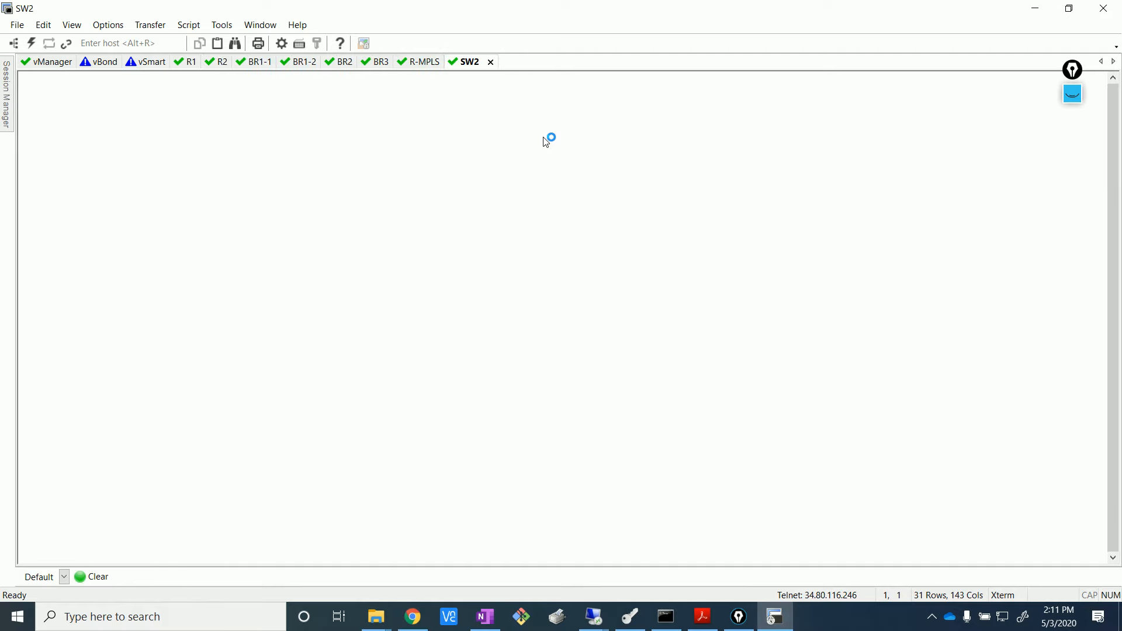
pyautogui.press('Return')
pyautogui.write('en')
pyautogui.press('Return')
# - Run 'show ip ospf neighbor' on SW2 to confirm two FULL neighbors
pyautogui.write('sho')
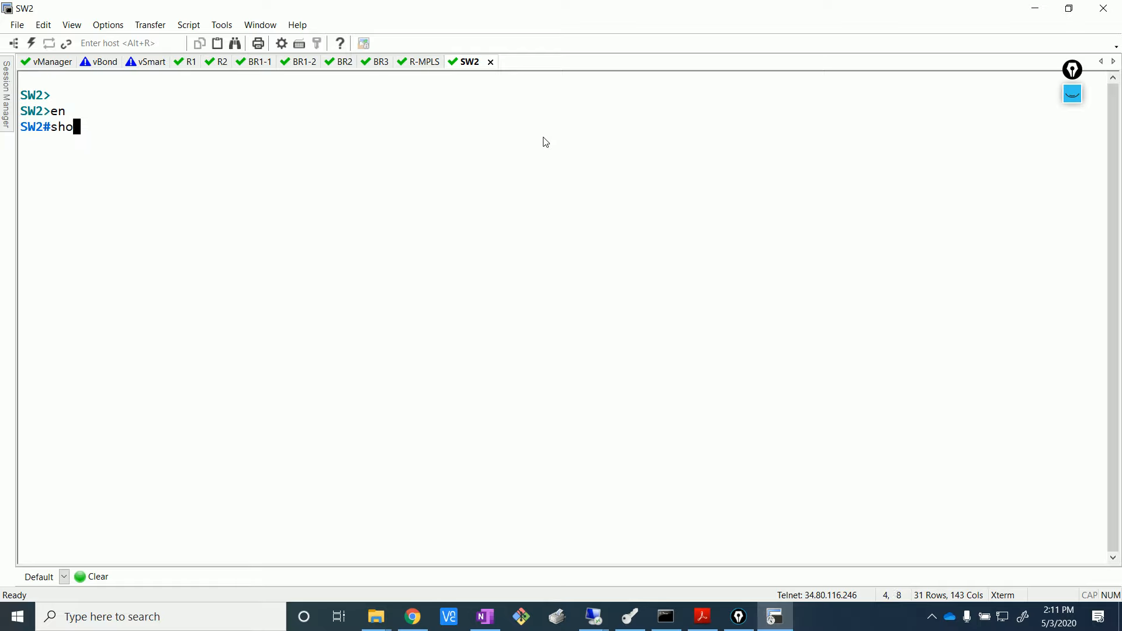
pyautogui.write('w ')
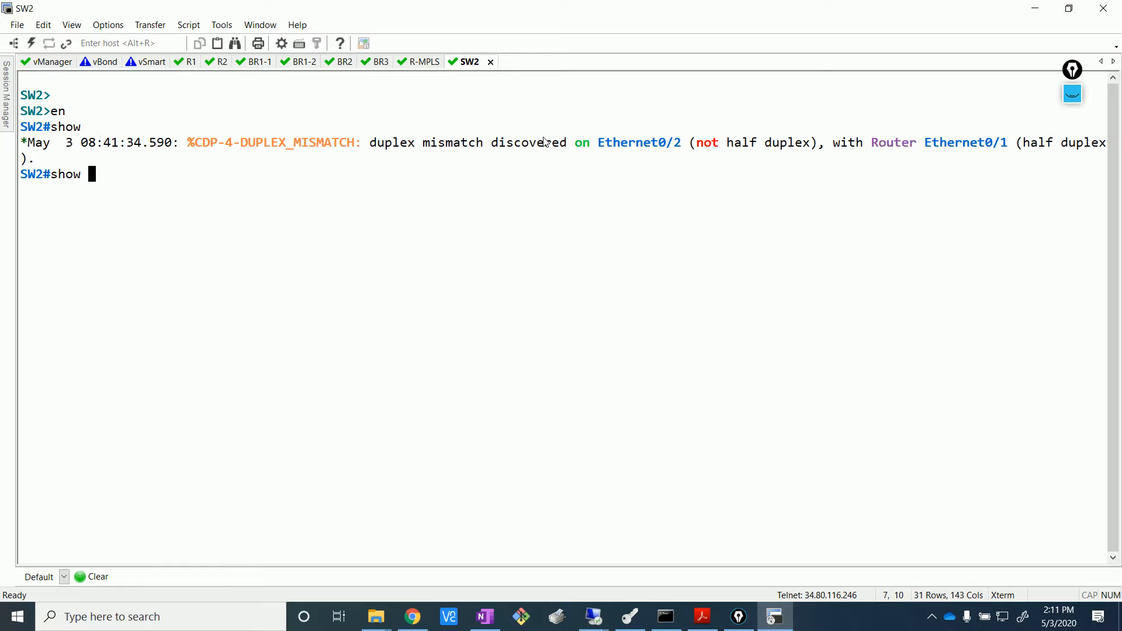
pyautogui.write('ip os')
pyautogui.press('Tab')
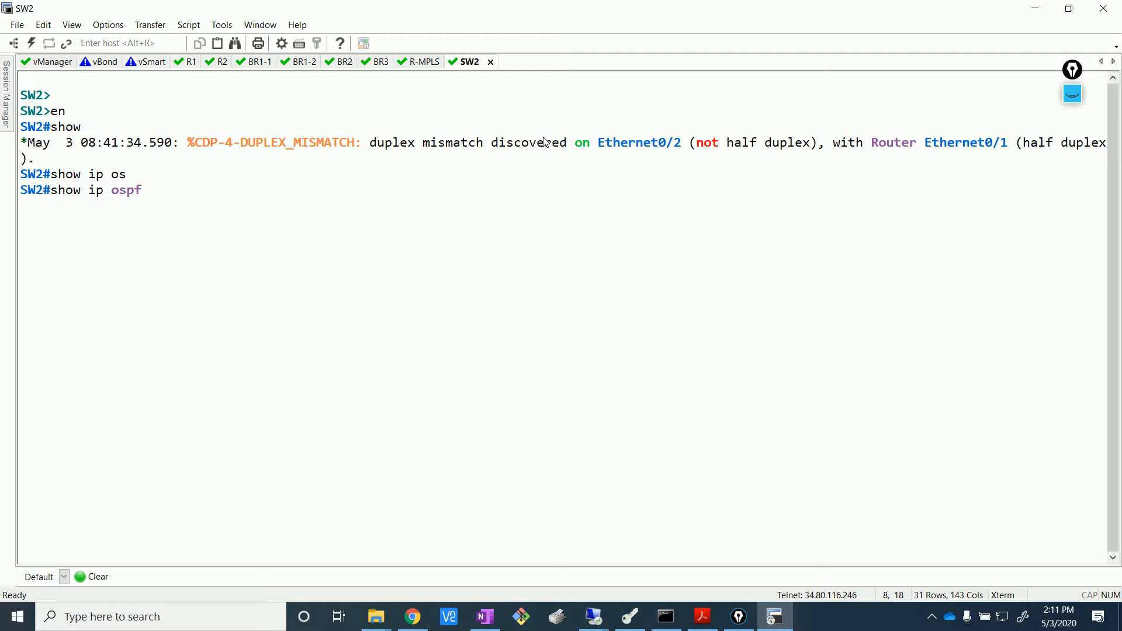
pyautogui.write('ne')
pyautogui.press('Tab')
pyautogui.press('Return')
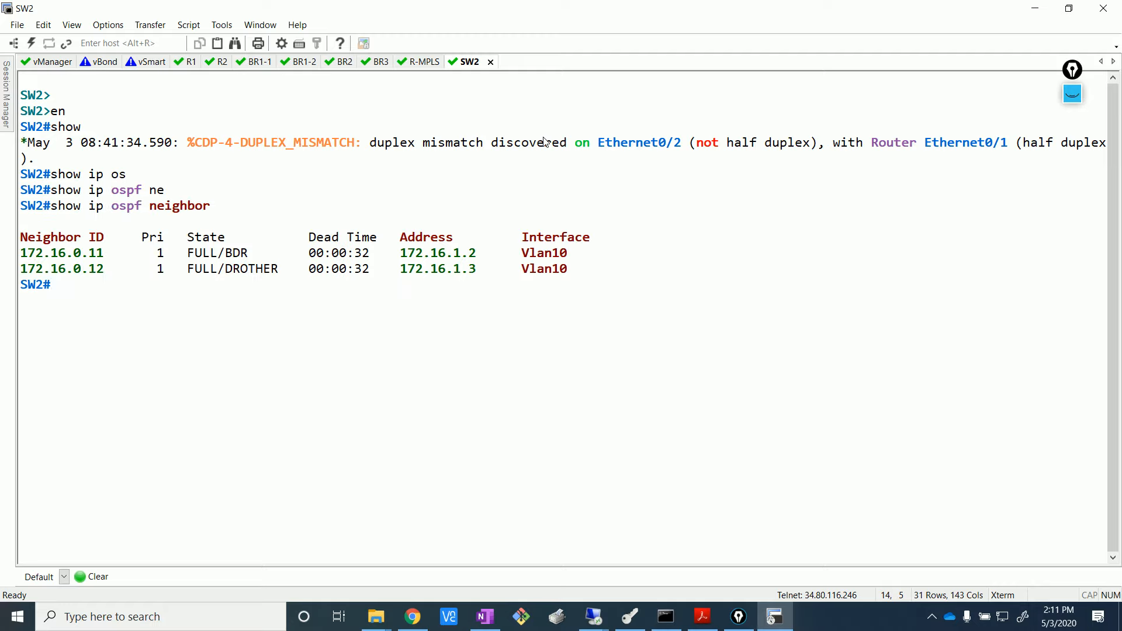
# - Run 'show ip route ospf' on SW2 and mark the E2 branch routes 172.17.1.0–172.17.3.0
pyautogui.write('show ip rou')
pyautogui.press('Tab')
pyautogui.write('ospf')
pyautogui.press('Return')
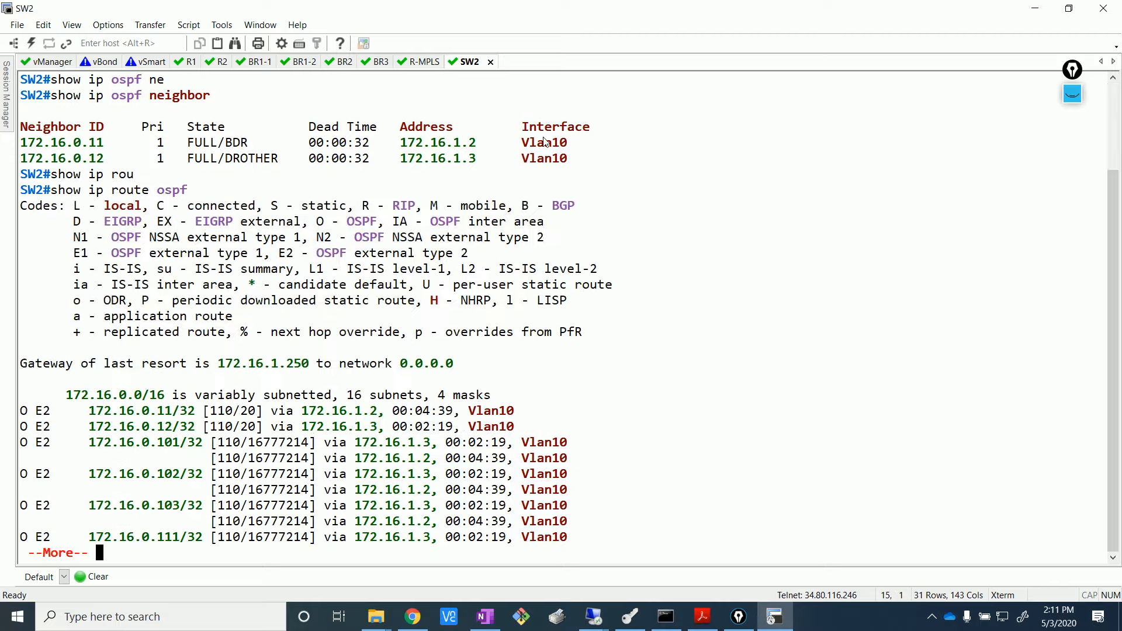
pyautogui.press('Return')
pyautogui.press('Return')
pyautogui.press('Return')
pyautogui.press('Return')
pyautogui.press('Return')
pyautogui.press('Return')
pyautogui.press('Return')
pyautogui.press('Return')
pyautogui.press('Return')
pyautogui.press('Return')
pyautogui.press('Return')
pyautogui.press('Return')
pyautogui.press('Return')
pyautogui.press('Return')
pyautogui.press('Return')
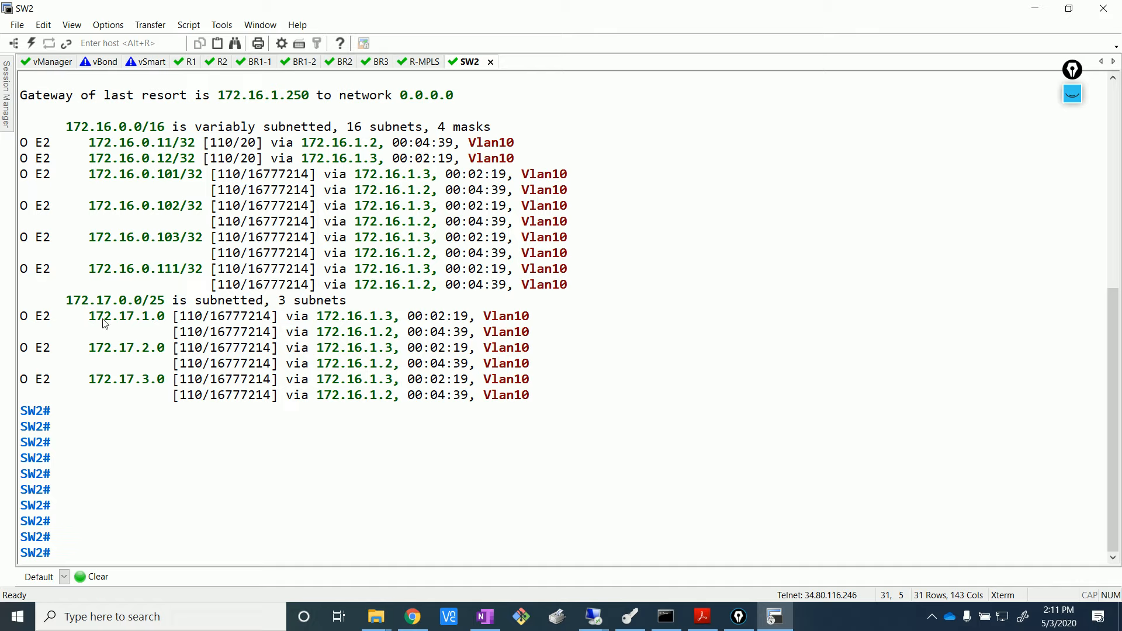
pyautogui.moveTo(96, 315); pyautogui.dragTo(51, 411)
pyautogui.click(413, 617)
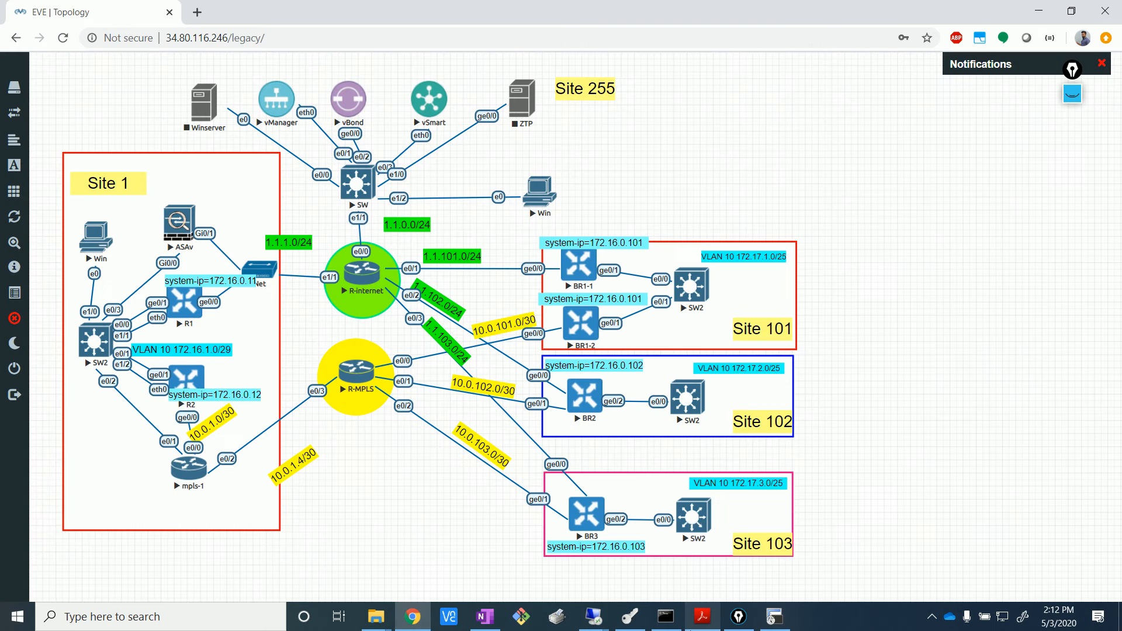
pyautogui.click(774, 616)
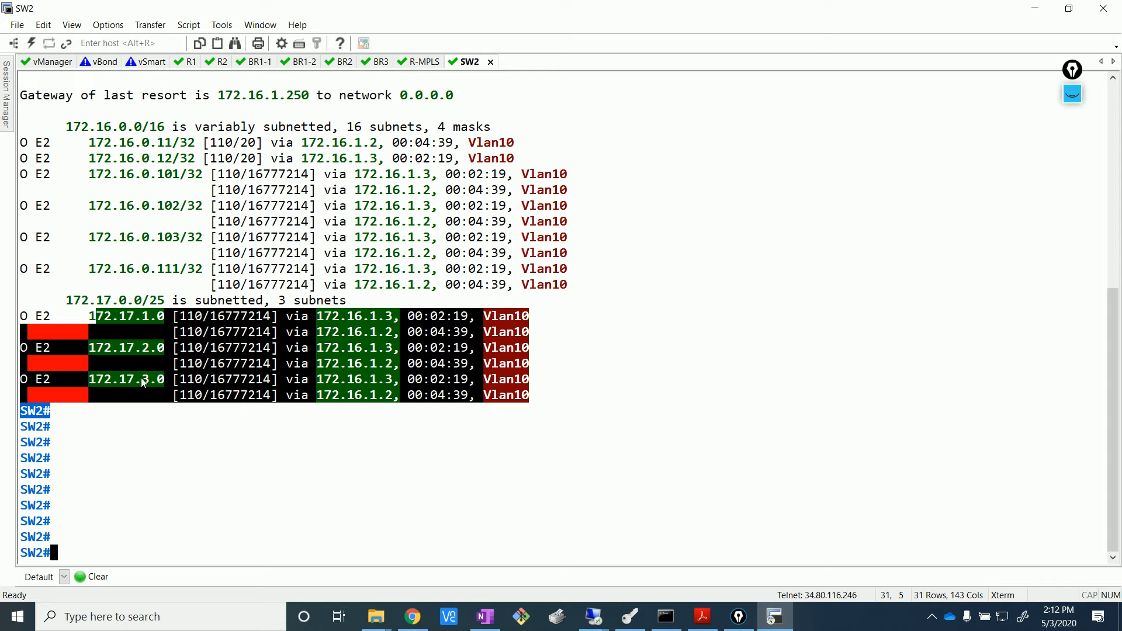
pyautogui.click(164, 388)
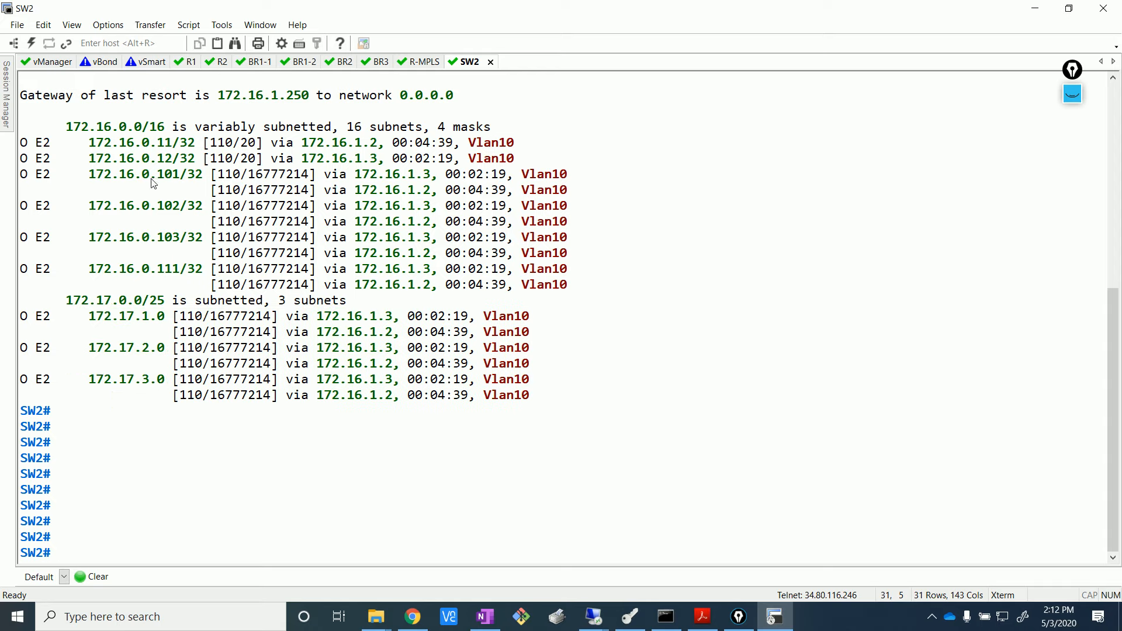
# - Mark the 172.16.0.101–.103, 172.16.0.111, 172.16.0.11 and 172.16.0.12 routes in SW2's table
pyautogui.moveTo(127, 174); pyautogui.dragTo(205, 235)
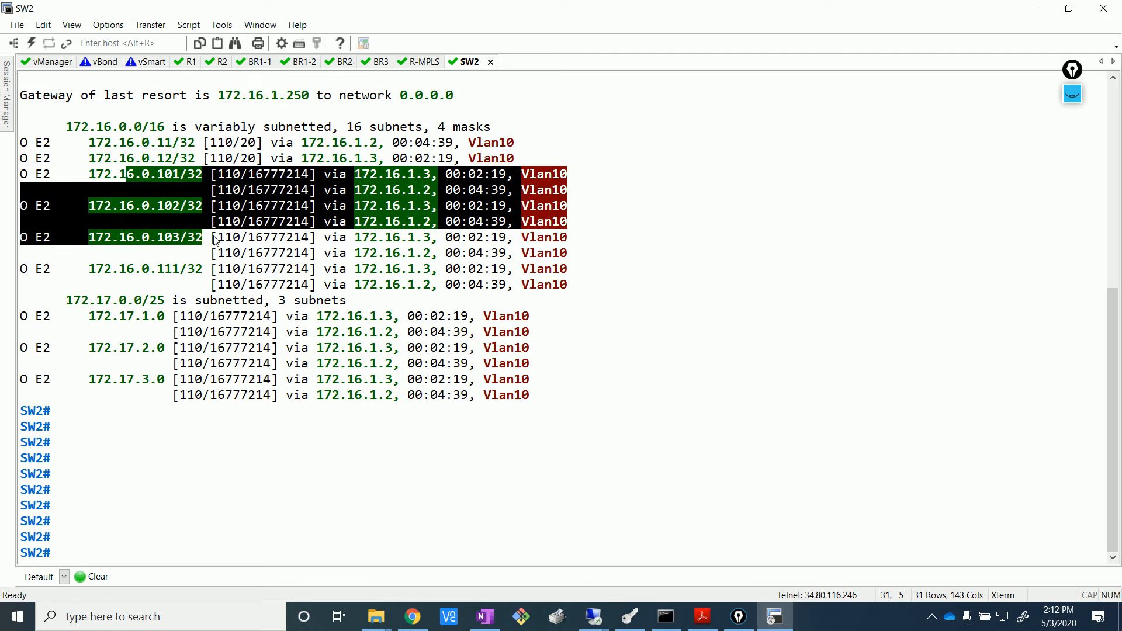
pyautogui.moveTo(113, 269); pyautogui.dragTo(205, 270)
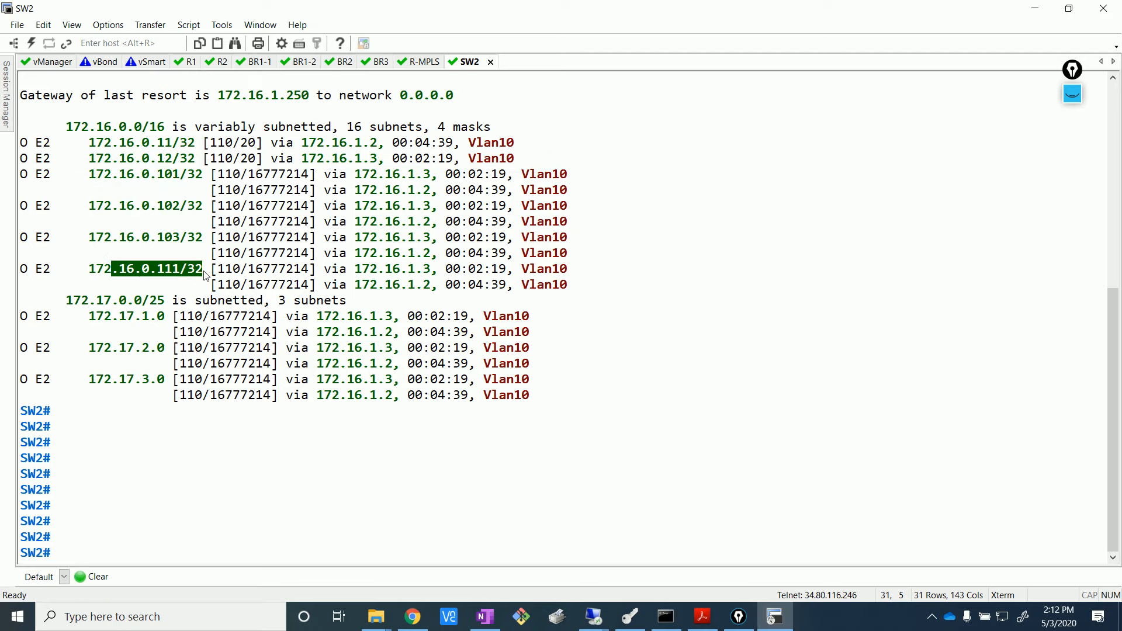
pyautogui.moveTo(87, 167); pyautogui.dragTo(240, 269)
pyautogui.moveTo(145, 143); pyautogui.dragTo(206, 163)
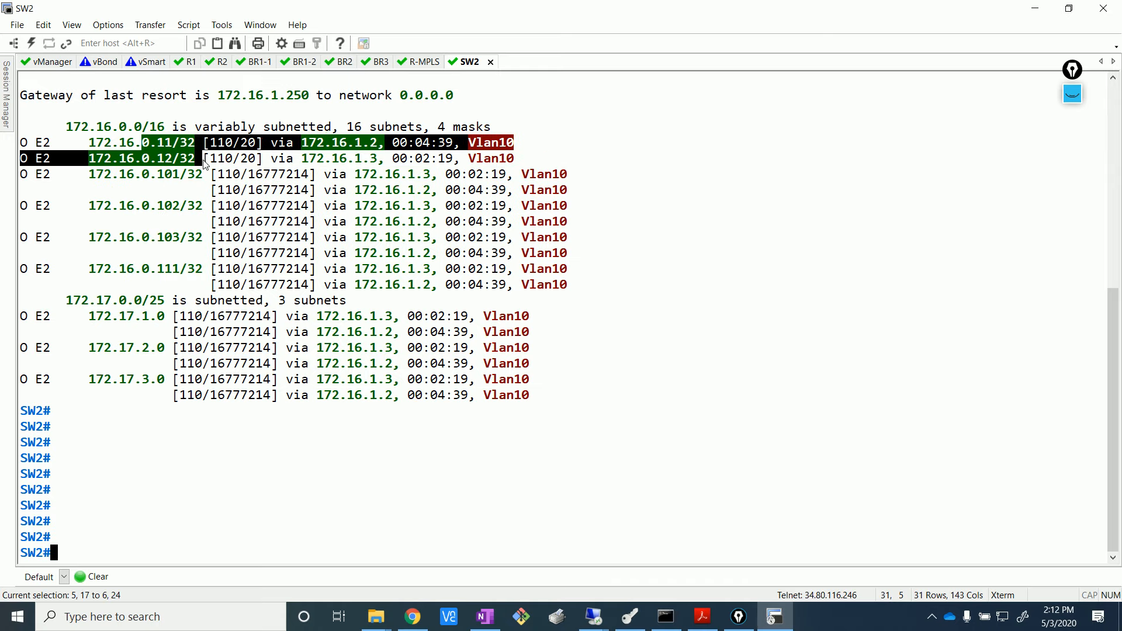
pyautogui.click(249, 320)
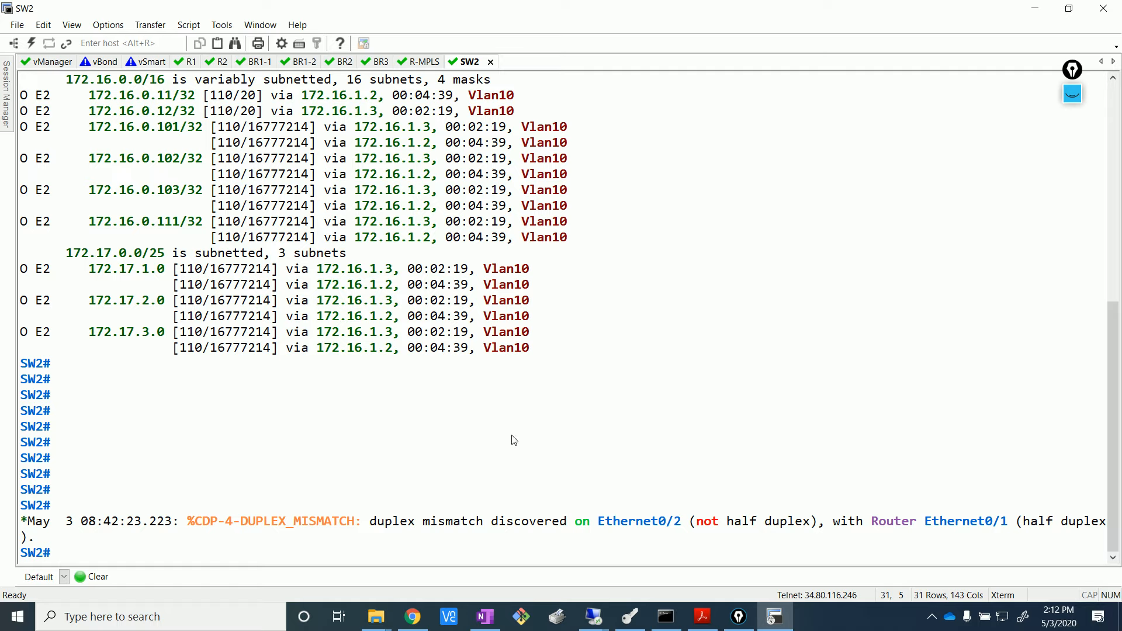
pyautogui.click(187, 61)
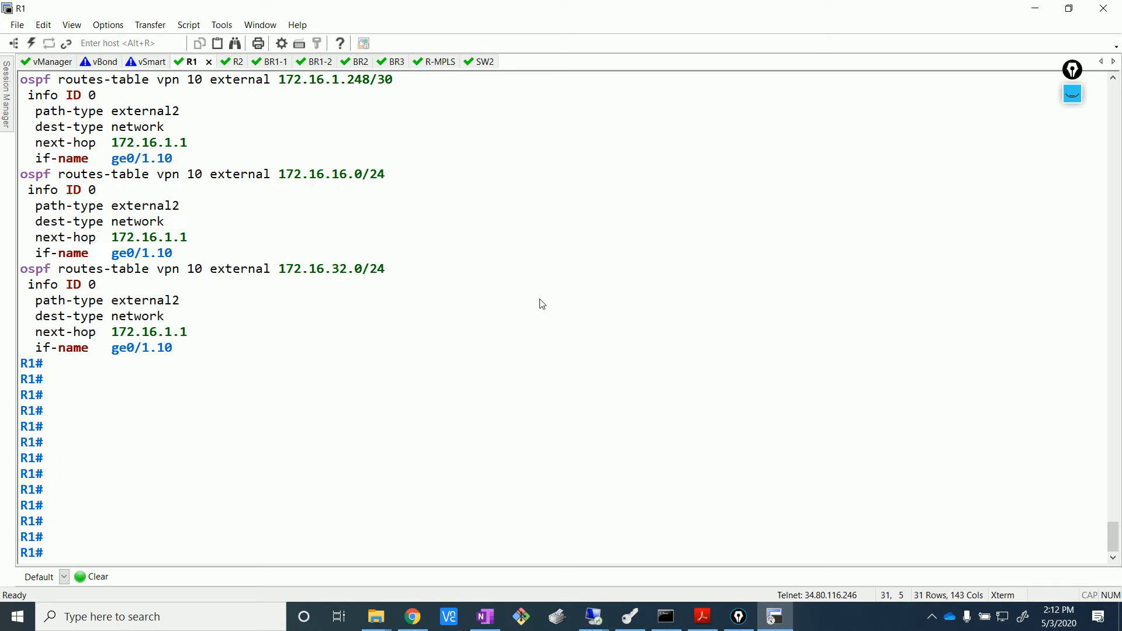
# - Run 'show ip routes vpn 10 ospf' on R1 and mark the E2 routes, including 172.16.32.0/24
pyautogui.write('show ip routes ')
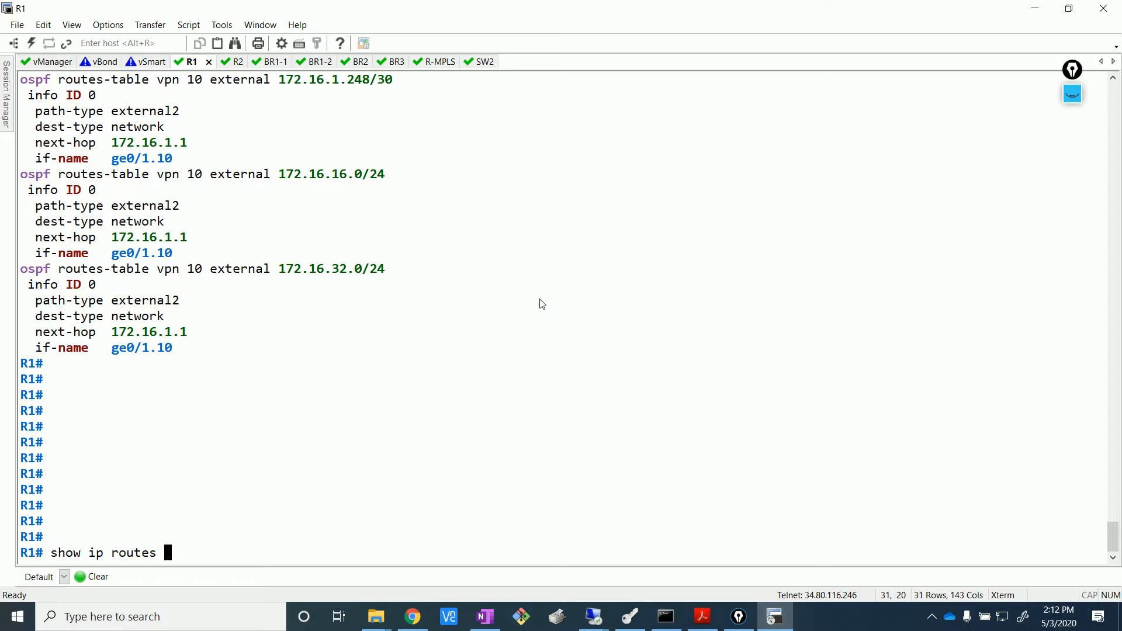
pyautogui.write('vpn 10 ospf')
pyautogui.press('Return')
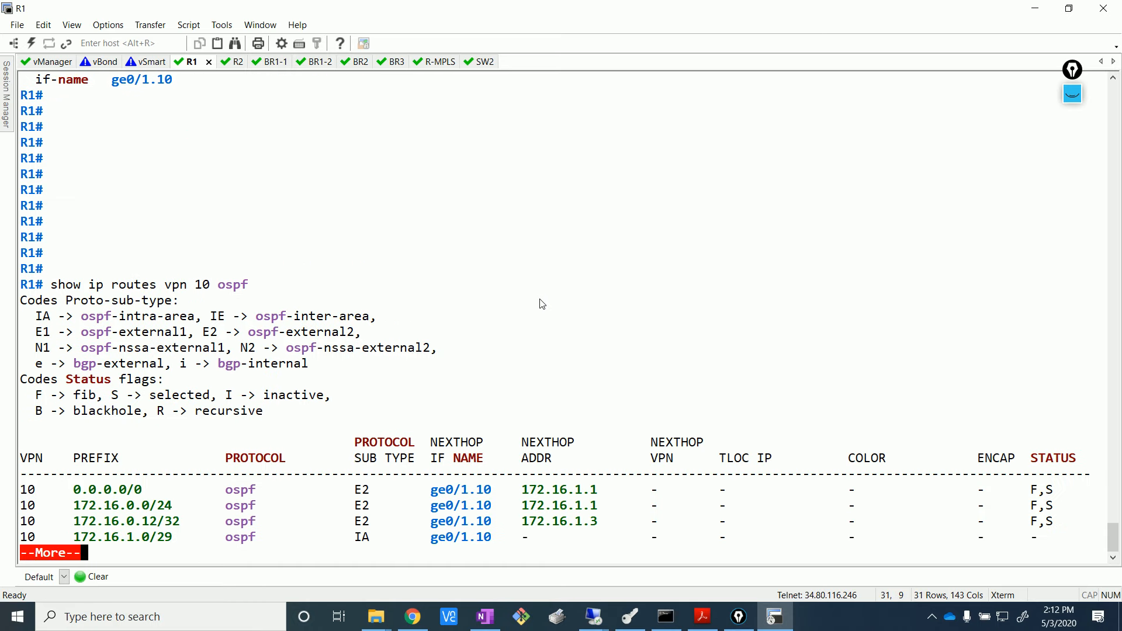
pyautogui.press('Return')
pyautogui.press('Return')
pyautogui.press('Return')
pyautogui.press('Return')
pyautogui.press('Return')
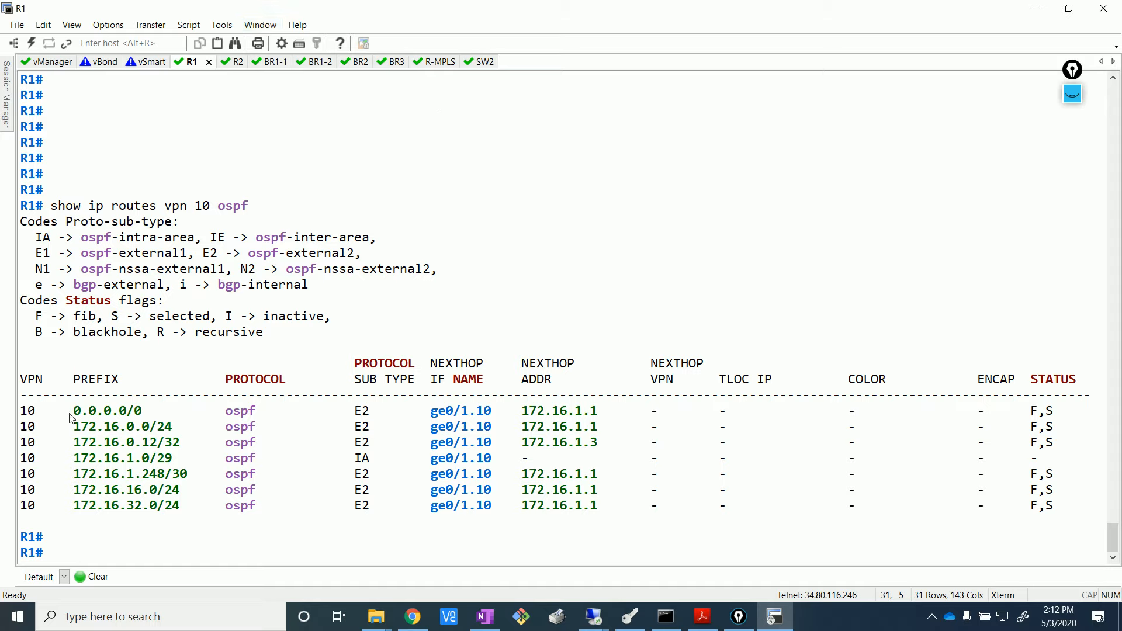
pyautogui.moveTo(355, 413); pyautogui.dragTo(385, 446)
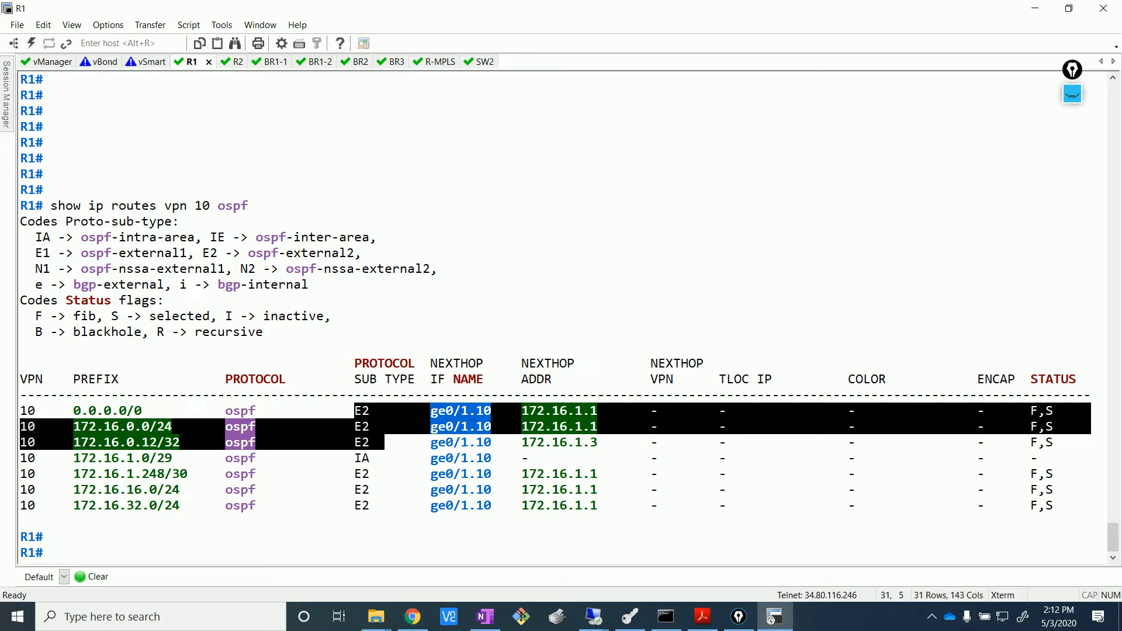
pyautogui.click(453, 381)
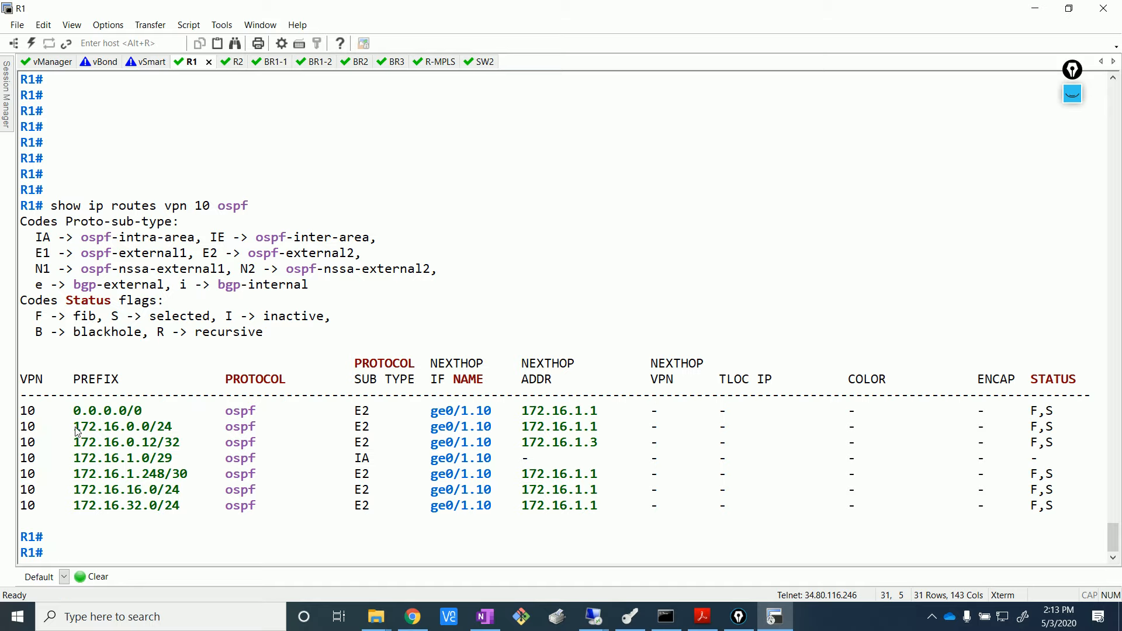
pyautogui.moveTo(69, 506); pyautogui.dragTo(138, 510)
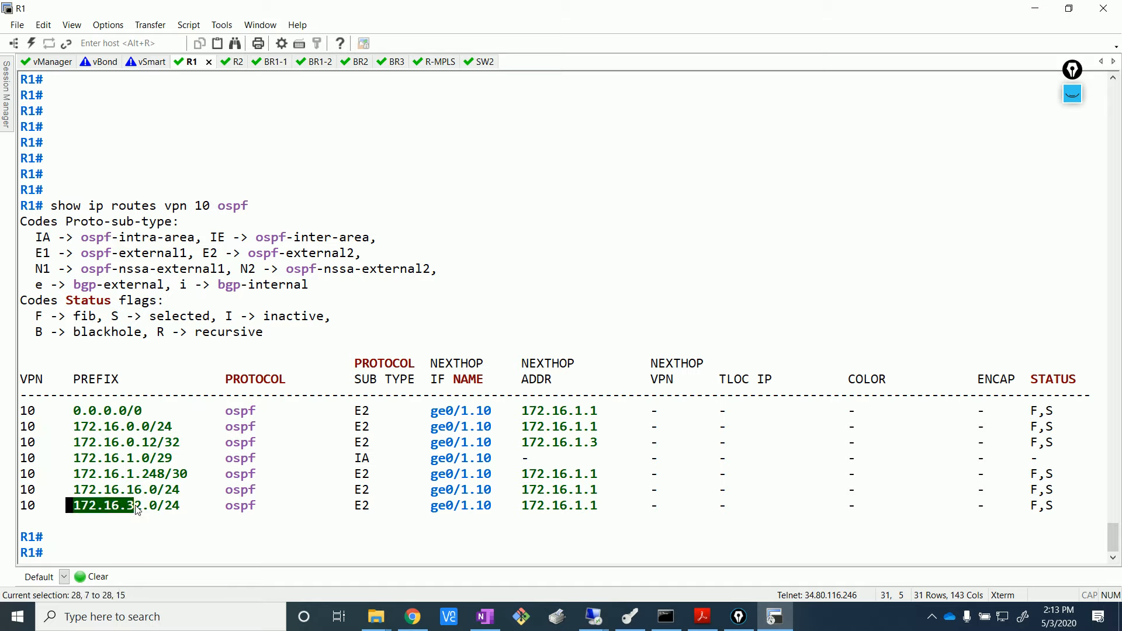
pyautogui.click(201, 543)
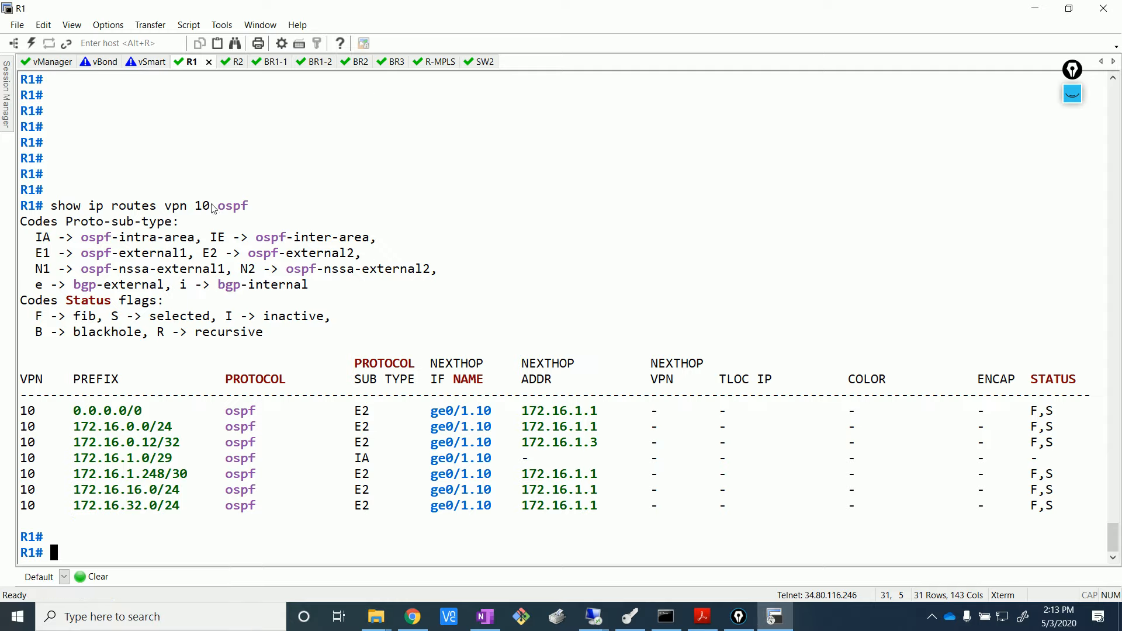
# - On the BR1-1 session, run 'show ip routes' and page through the full route table
pyautogui.click(272, 62)
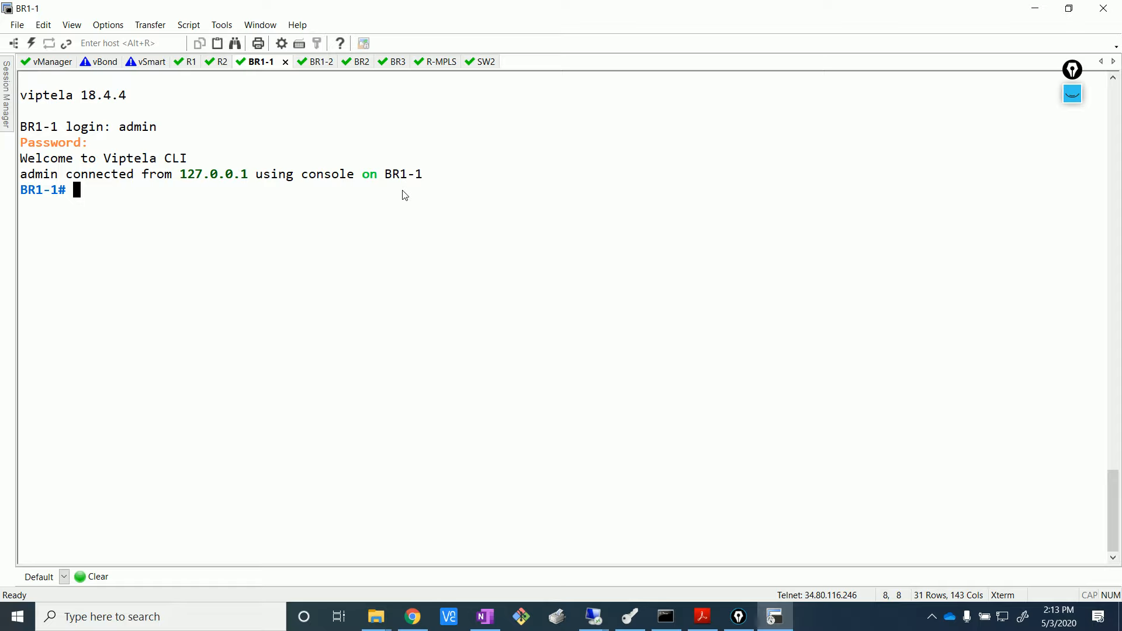
pyautogui.write('show')
pyautogui.write('ip')
pyautogui.press('BackSpace')
pyautogui.press('BackSpace')
pyautogui.write('ip rpu')
pyautogui.press('Return')
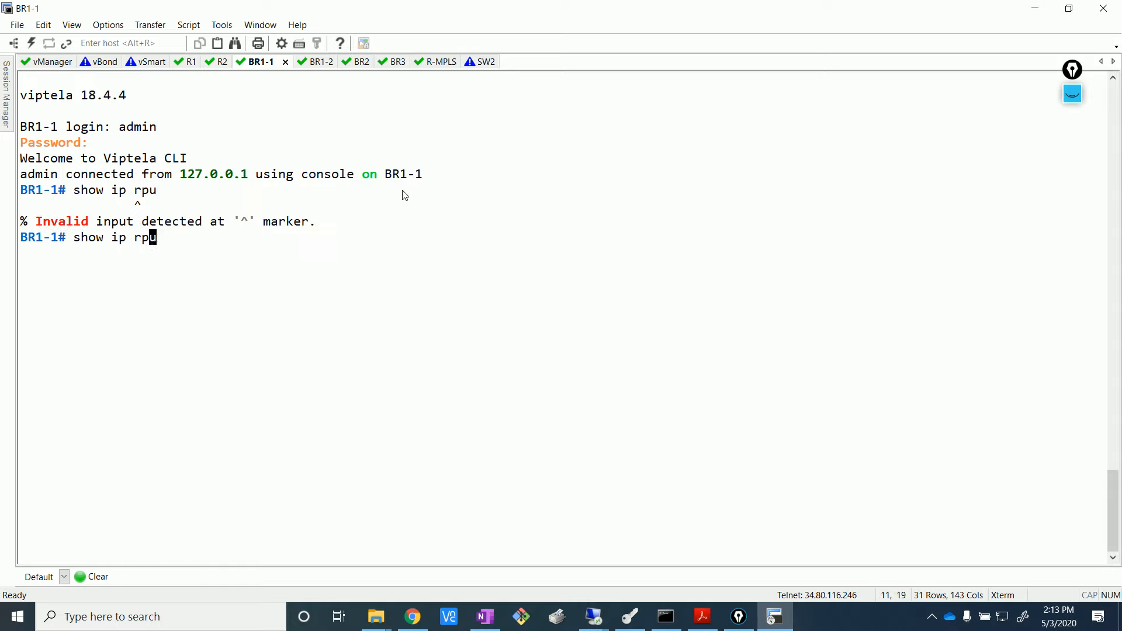
pyautogui.press('BackSpace')
pyautogui.press('BackSpace')
pyautogui.write('outes')
pyautogui.press('Return')
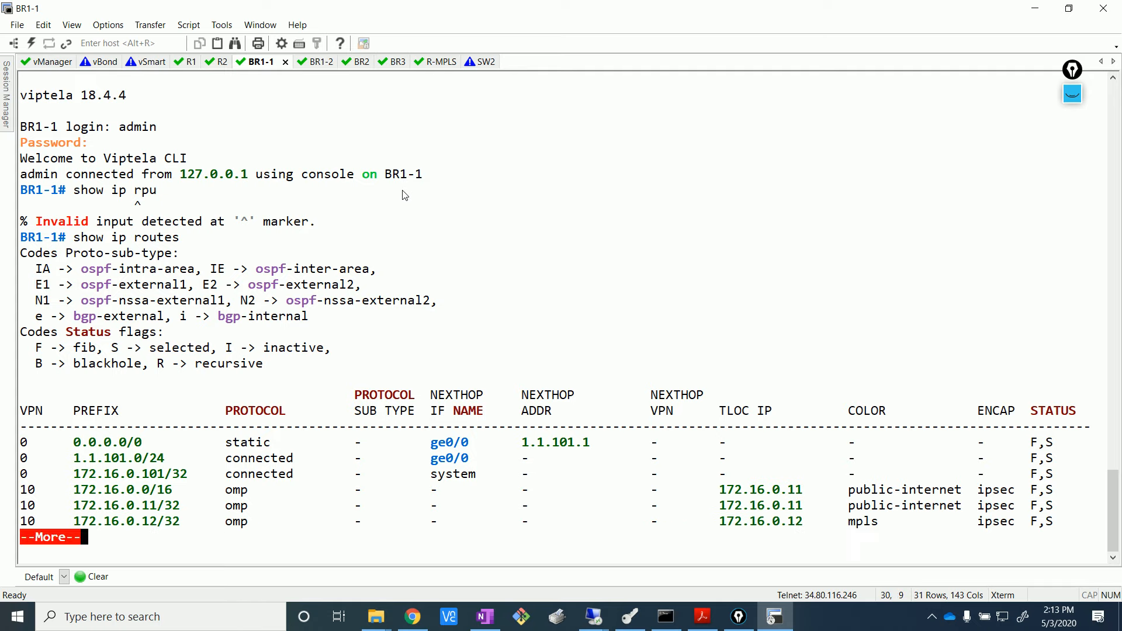
pyautogui.press('Return')
pyautogui.press('Return')
pyautogui.press('Return')
pyautogui.press('Return')
pyautogui.press('Return')
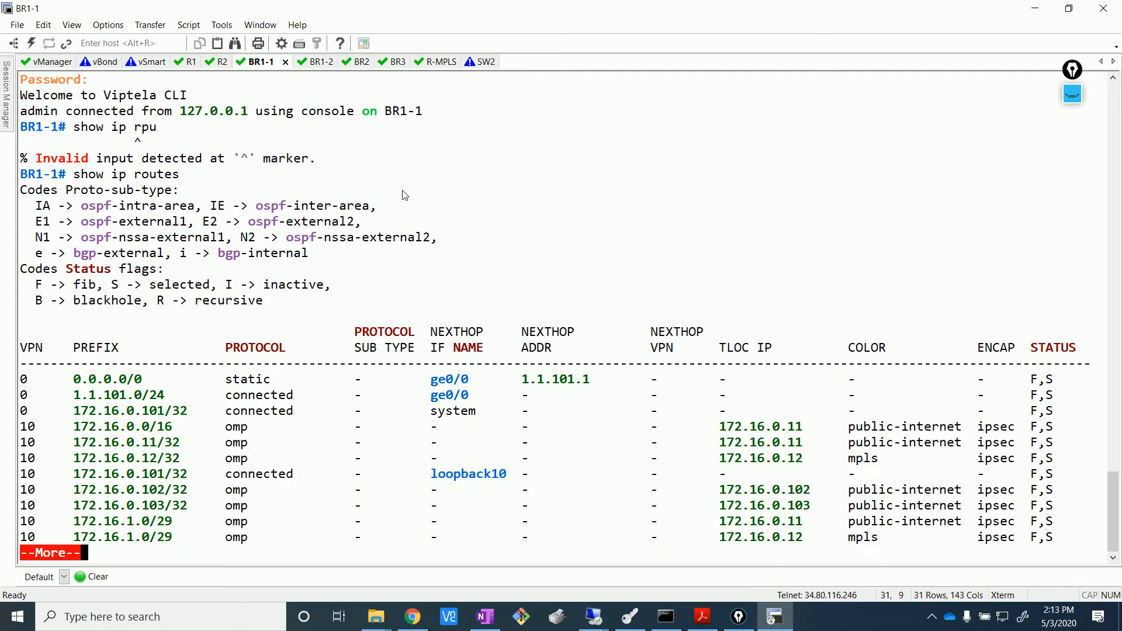
pyautogui.press('Return')
pyautogui.press('Return')
pyautogui.press('Return')
pyautogui.press('Return')
pyautogui.press('Return')
pyautogui.press('Return')
pyautogui.press('Return')
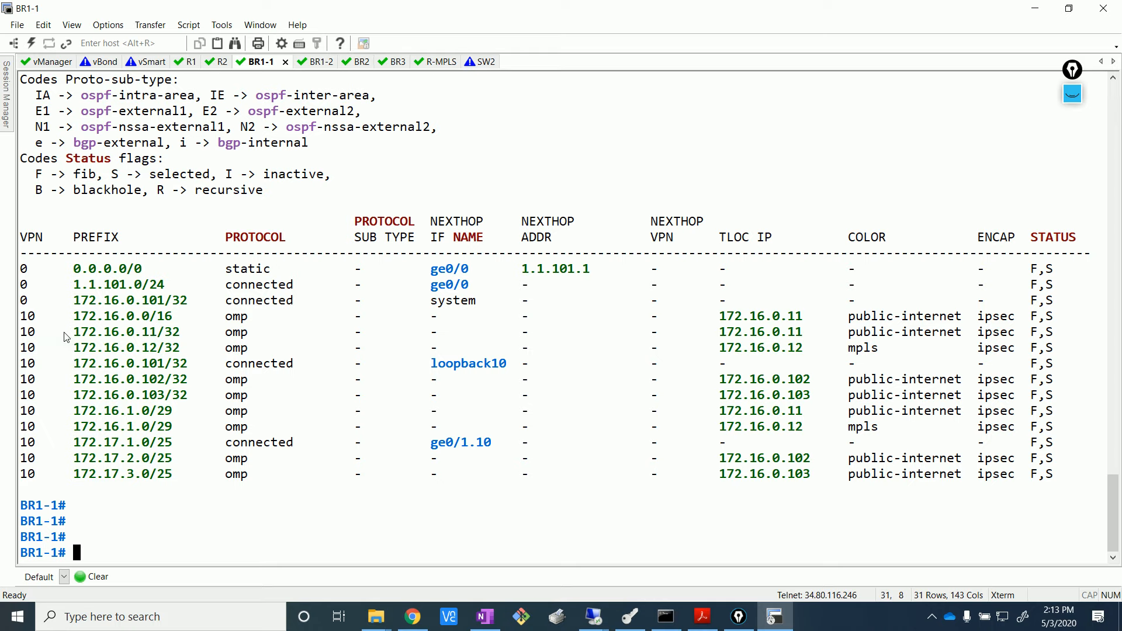
# - Highlight BR1-1's VPN 10 OMP routes to HQ prefixes such as 172.16.0.0/16 and 172.16.1.0/29
pyautogui.moveTo(63, 316); pyautogui.dragTo(65, 437)
pyautogui.click(240, 529)
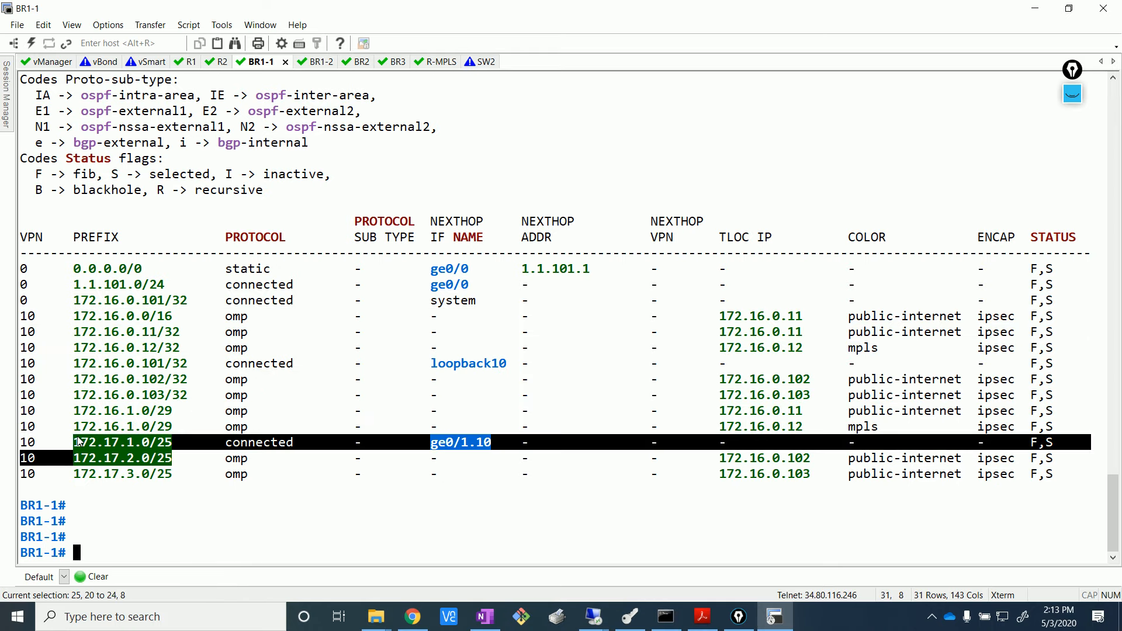
pyautogui.click(116, 480)
pyautogui.moveTo(169, 424); pyautogui.dragTo(3, 273)
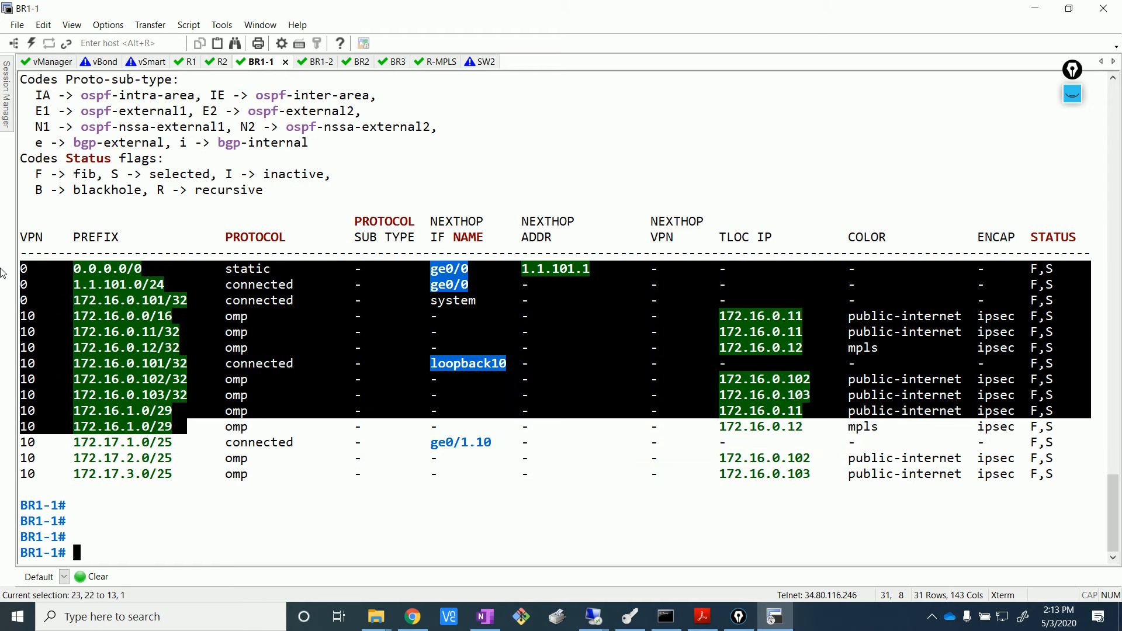
pyautogui.moveTo(3, 273); pyautogui.dragTo(3, 337)
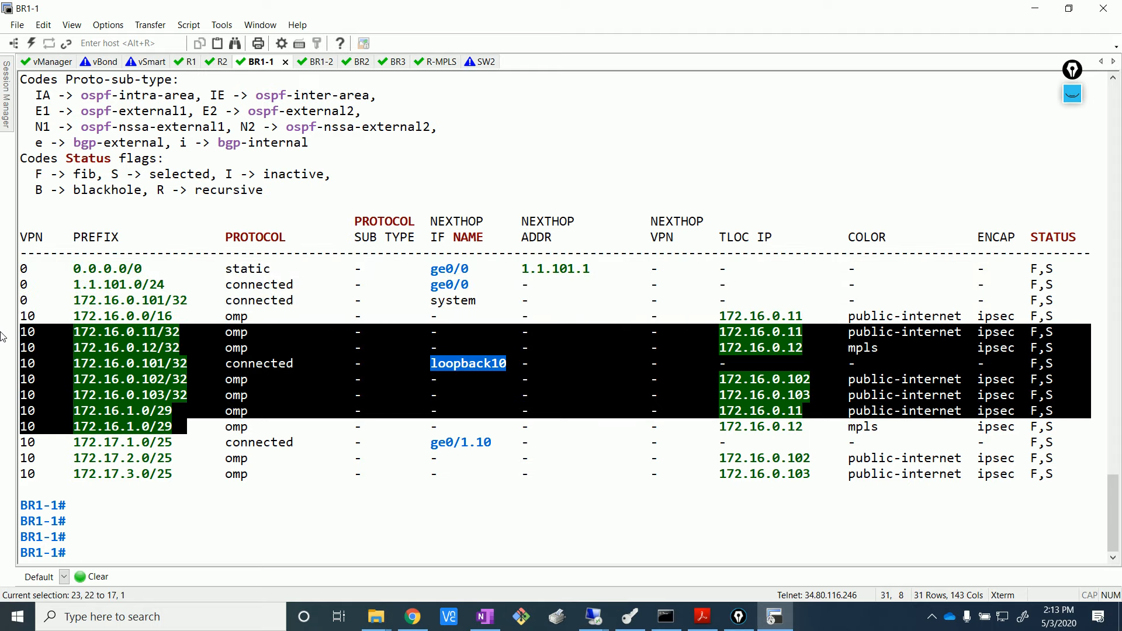
pyautogui.click(196, 306)
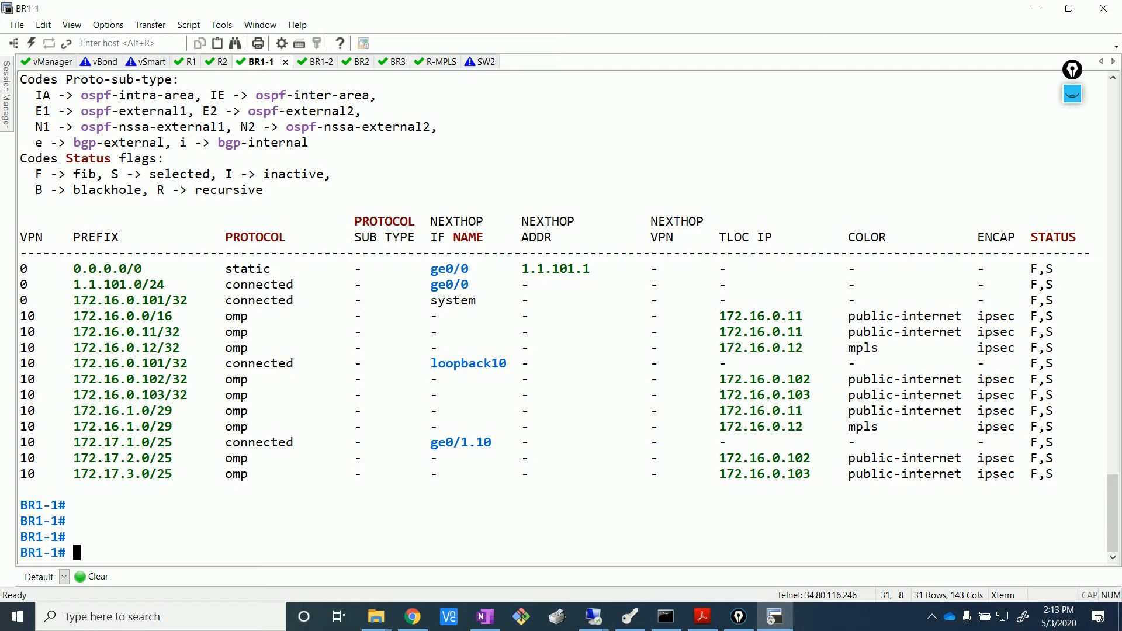
pyautogui.moveTo(447, 301); pyautogui.dragTo(452, 301)
# - On the R1 session, highlight the VPN 10 OSPF E2 route rows in the route listing
pyautogui.click(186, 64)
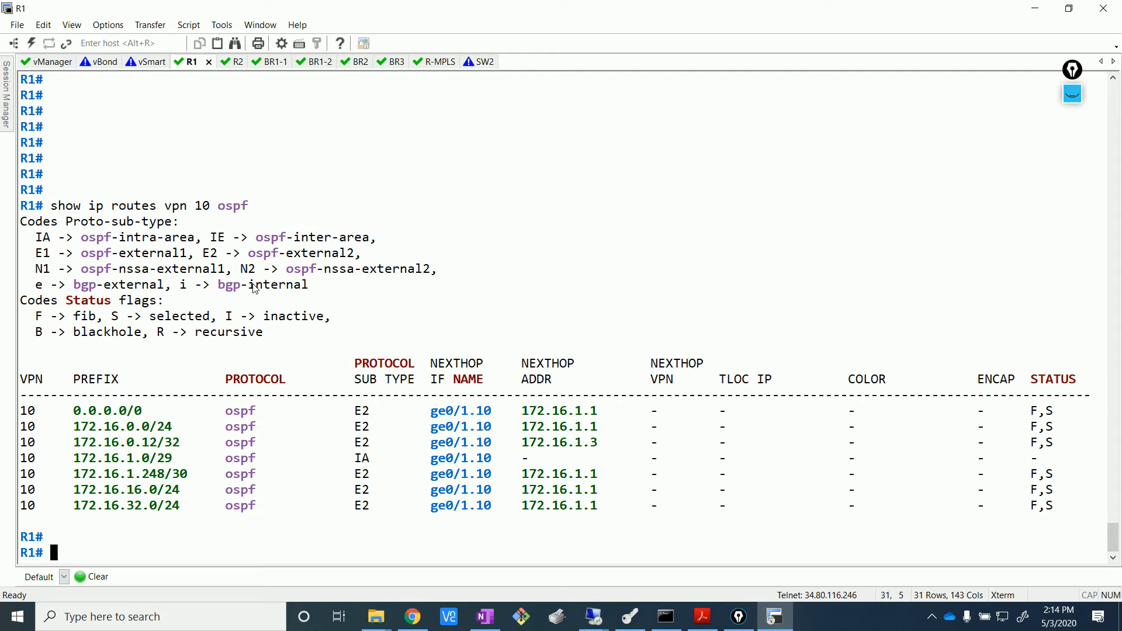
pyautogui.moveTo(58, 506); pyautogui.dragTo(524, 546)
pyautogui.moveTo(374, 490); pyautogui.dragTo(54, 482)
pyautogui.click(262, 338)
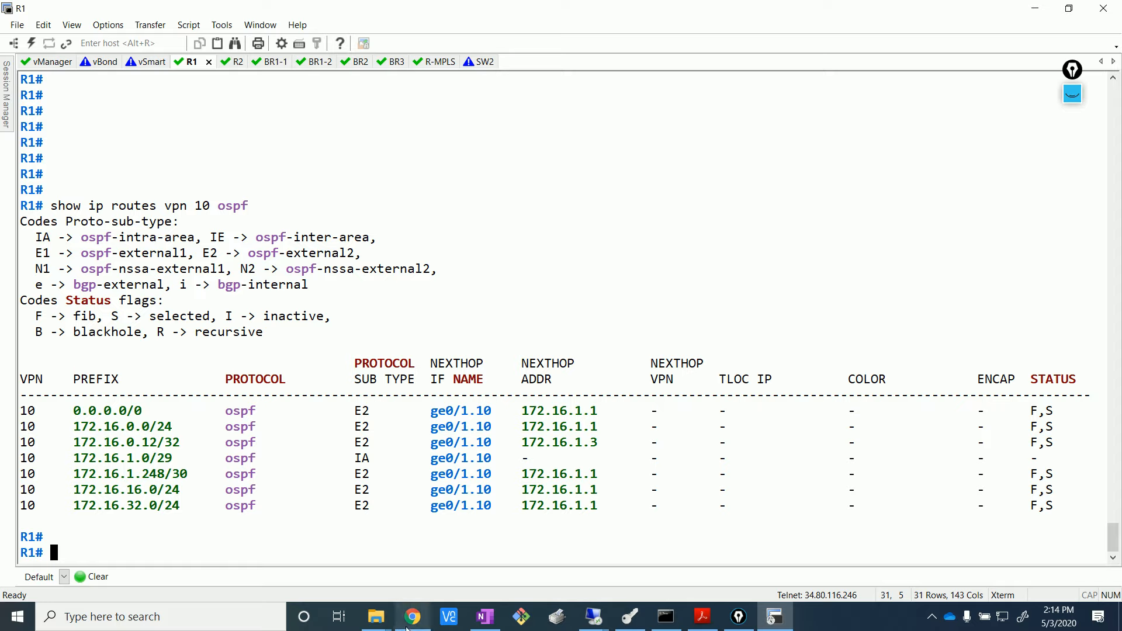
pyautogui.moveTo(409, 628)
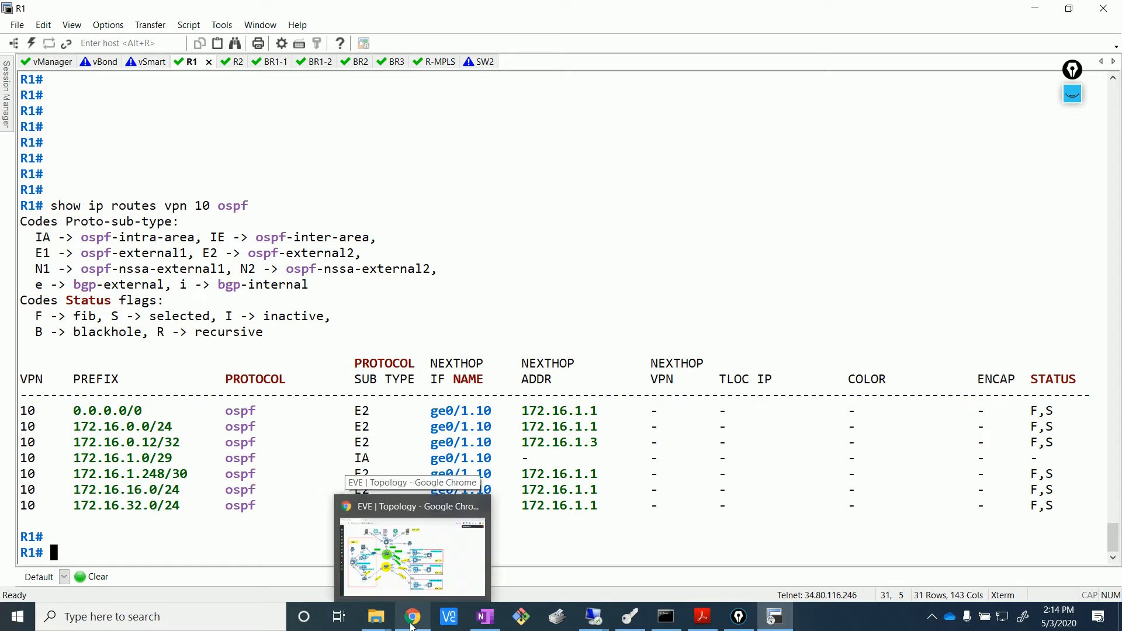
# - Log in to vManage with the admin credentials and open Configuration > Templates
pyautogui.moveTo(594, 616)
pyautogui.click(536, 541)
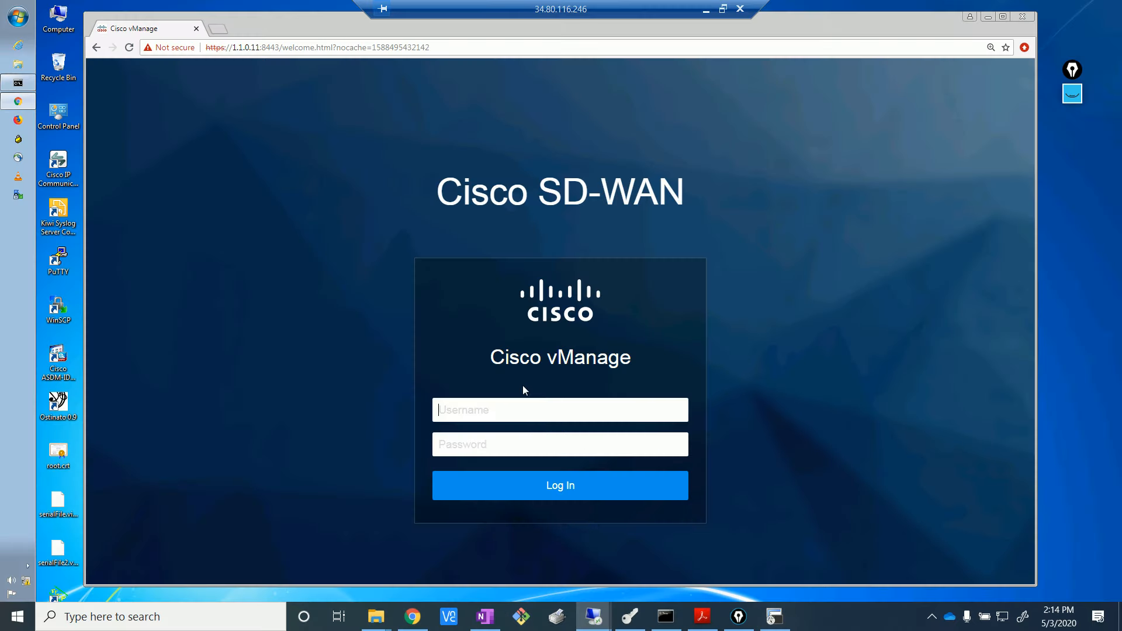
pyautogui.write('adminadmin')
pyautogui.press('Return')
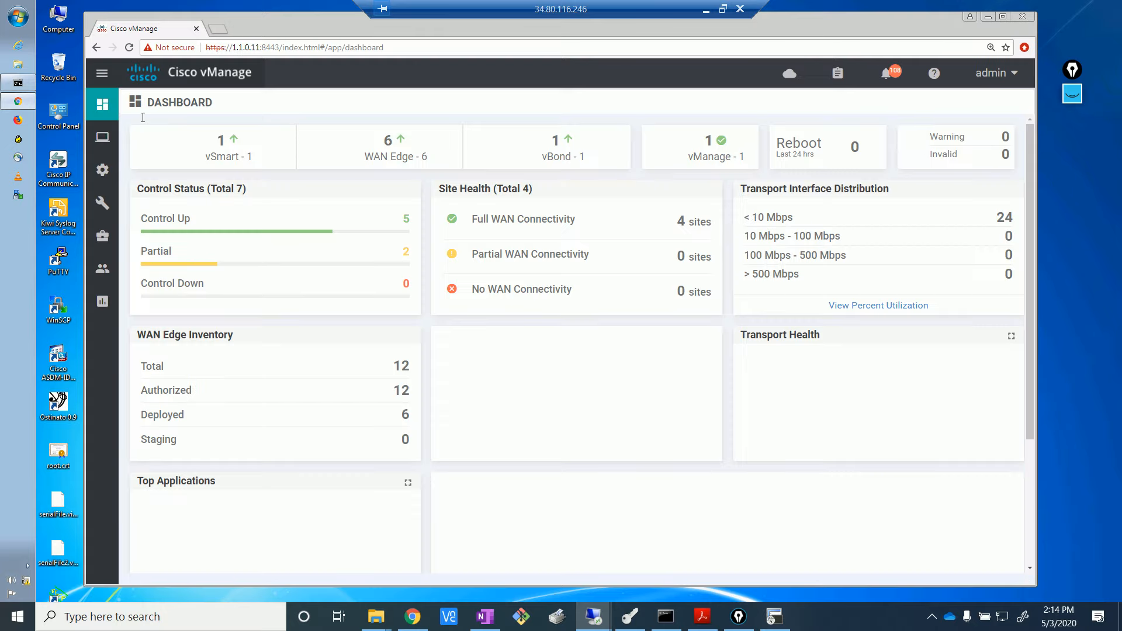
pyautogui.moveTo(103, 170)
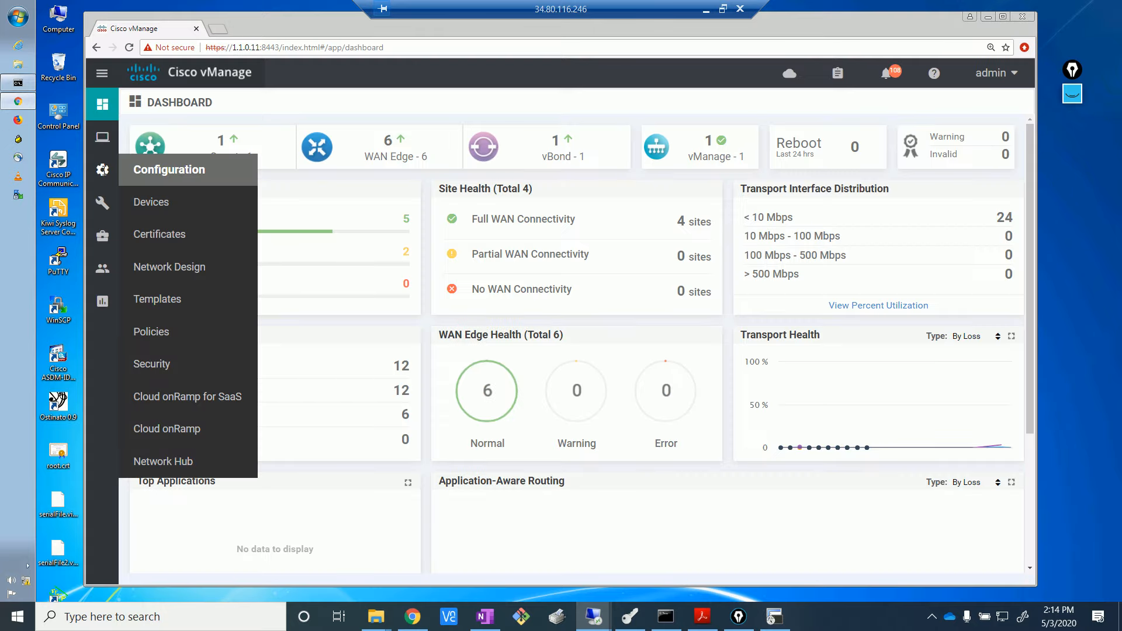
pyautogui.click(165, 304)
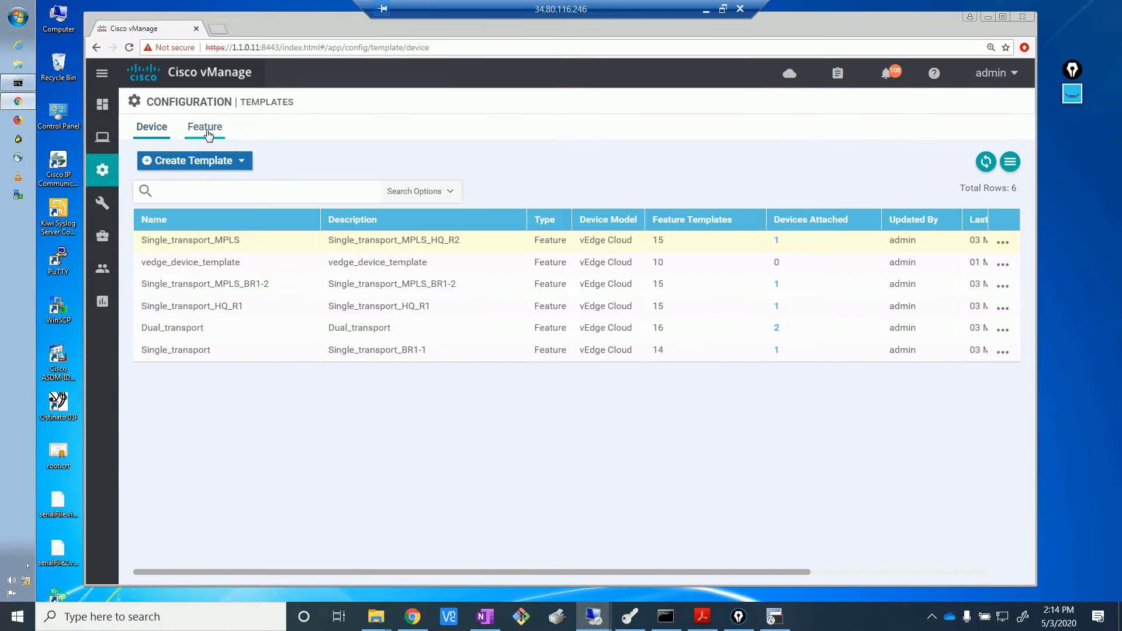
# - Filter the feature templates by 'vpn10' so only vedge_VPN10 is listed
pyautogui.click(208, 135)
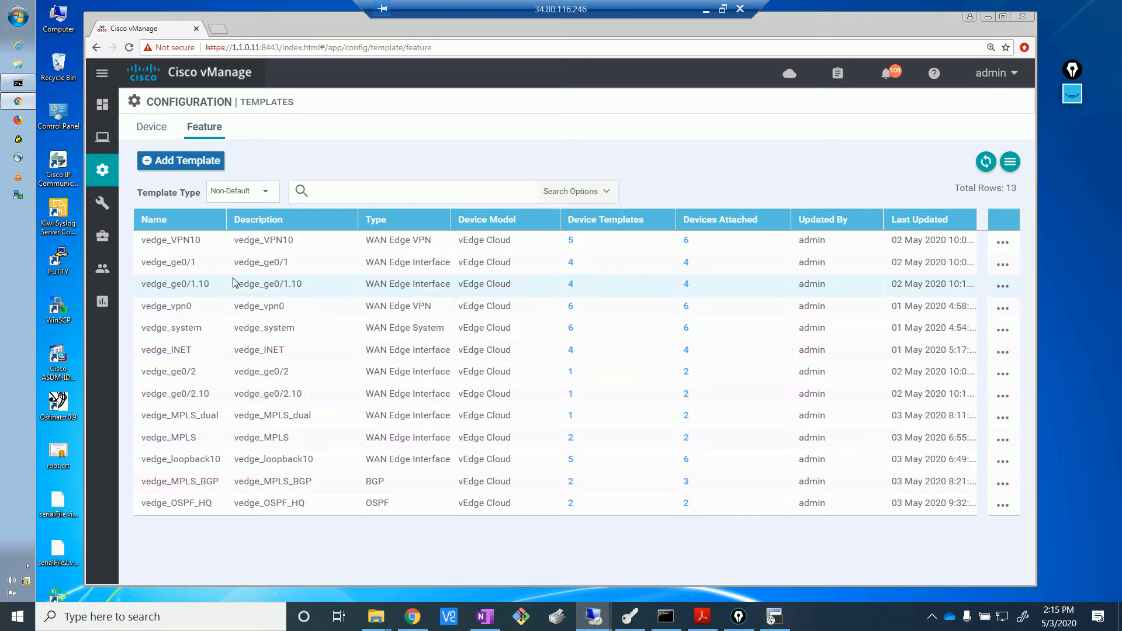
pyautogui.click(356, 193)
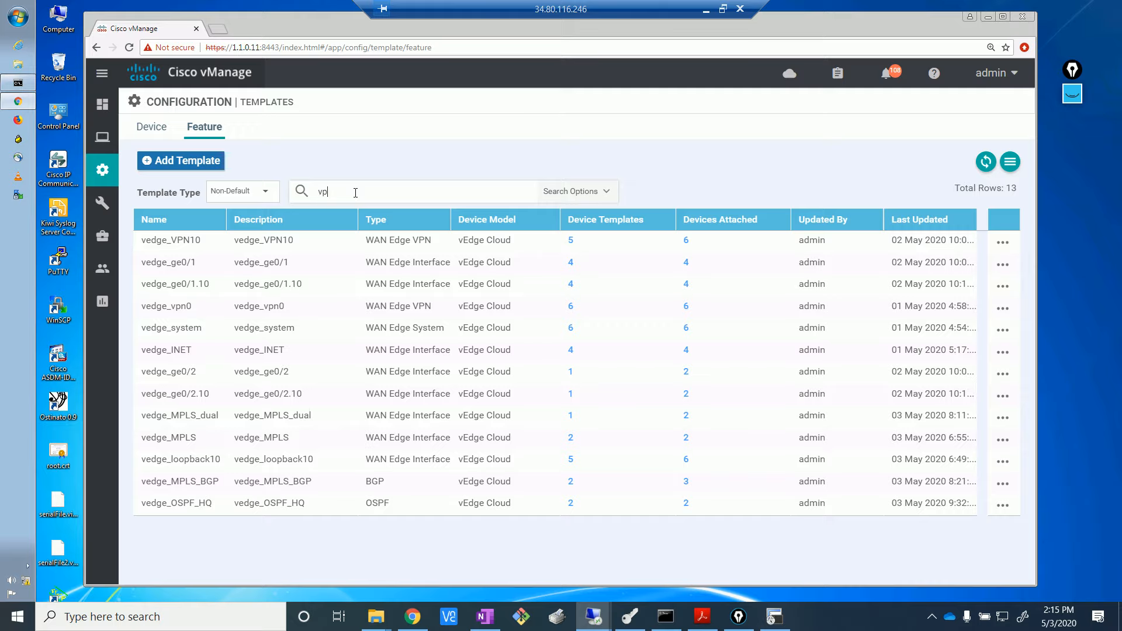
pyautogui.press('Return')
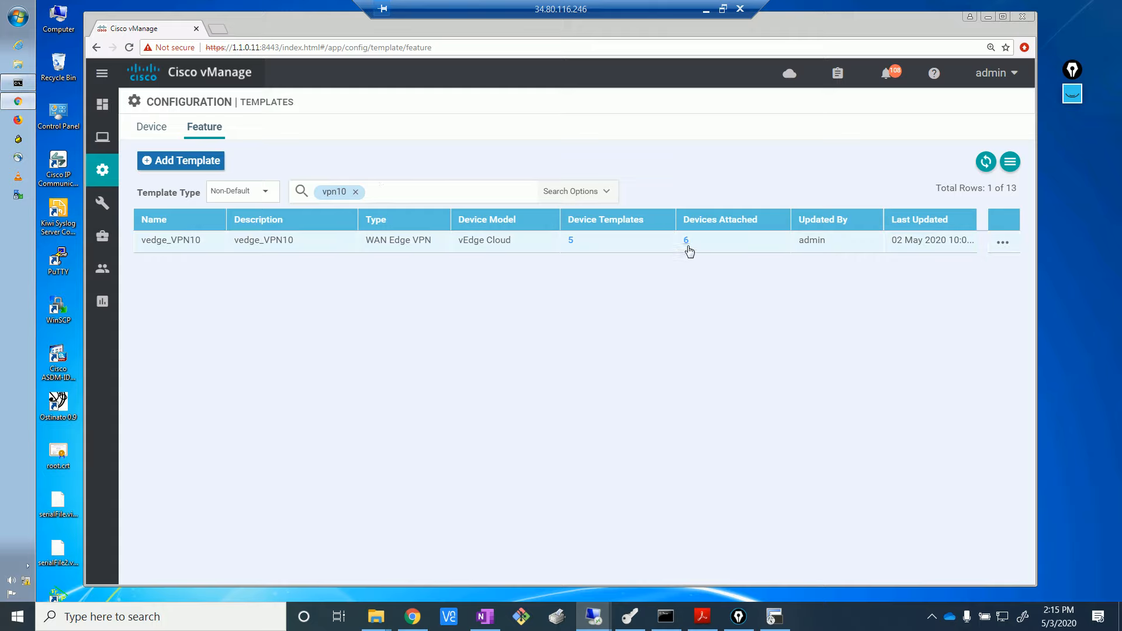
# - Edit vedge_VPN10 to set OSPF External On under Advertise OMP, then update the template
pyautogui.click(1003, 242)
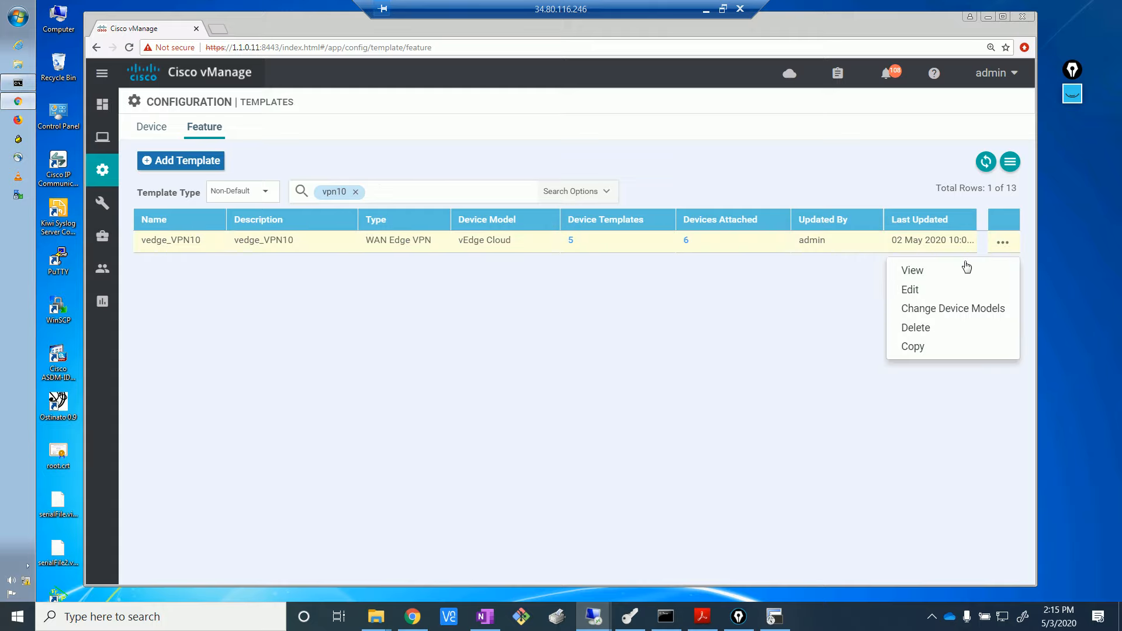
pyautogui.click(932, 292)
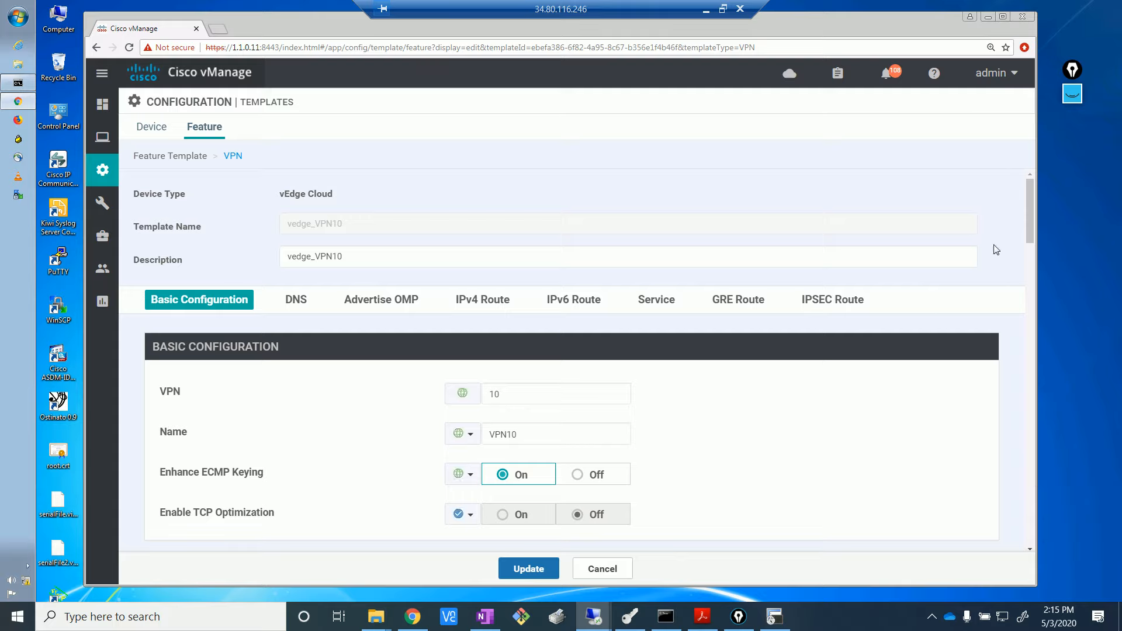
pyautogui.moveTo(1028, 230); pyautogui.dragTo(1047, 330)
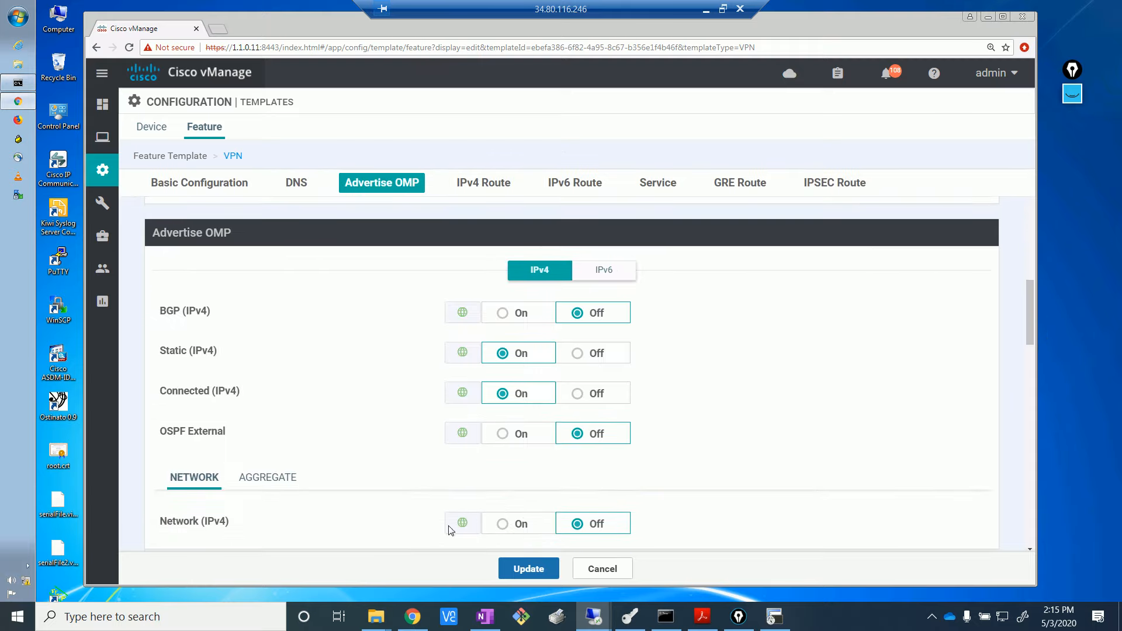
pyautogui.moveTo(191, 432); pyautogui.dragTo(158, 433)
pyautogui.click(160, 434)
pyautogui.click(503, 436)
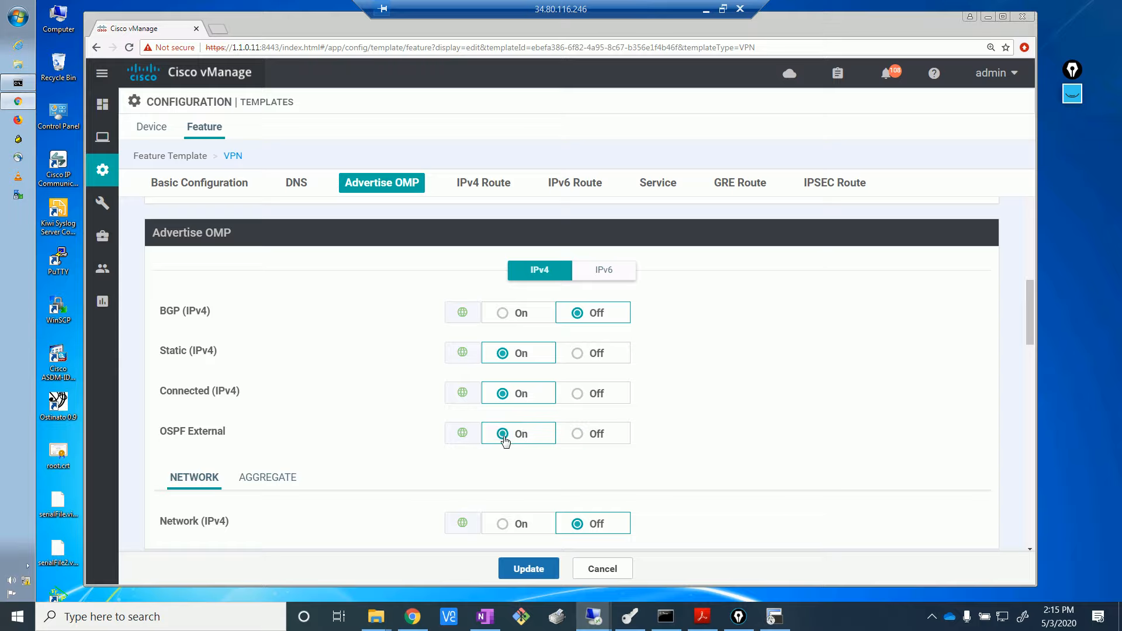
pyautogui.click(544, 568)
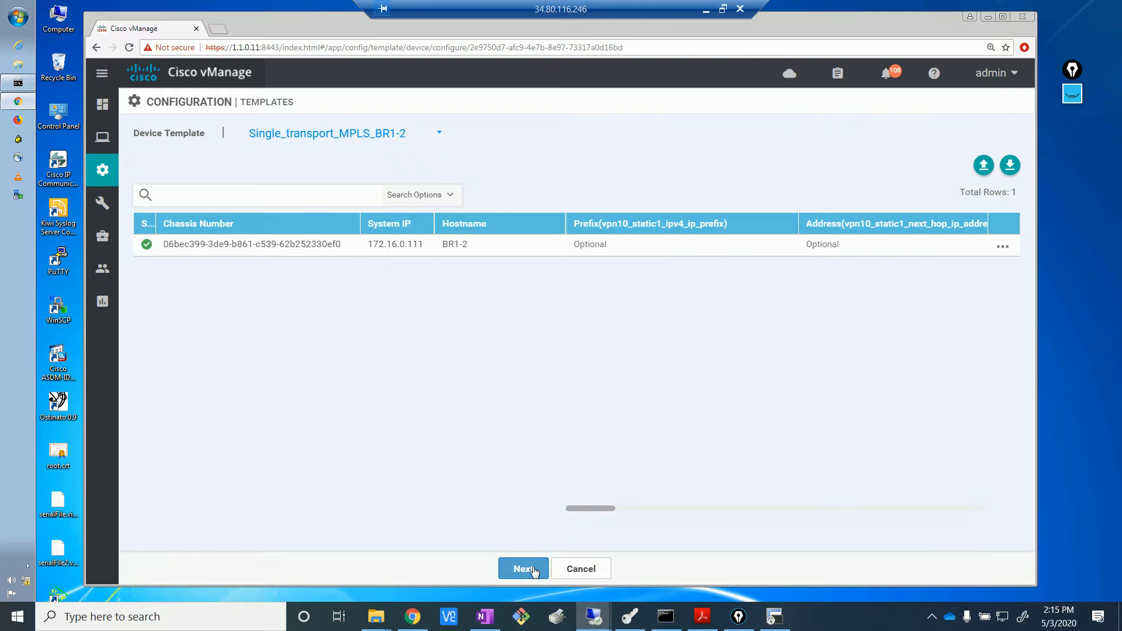
# - Review BR1-2's config diff, which adds advertise ospf external to VPN 10 OMP
pyautogui.click(534, 571)
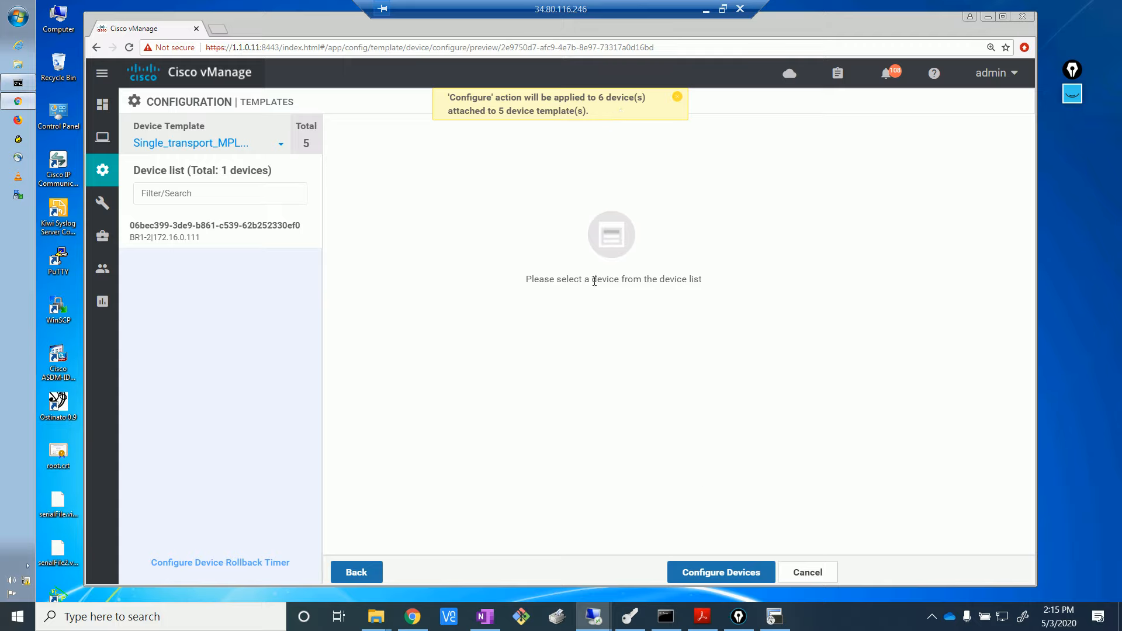
pyautogui.click(730, 574)
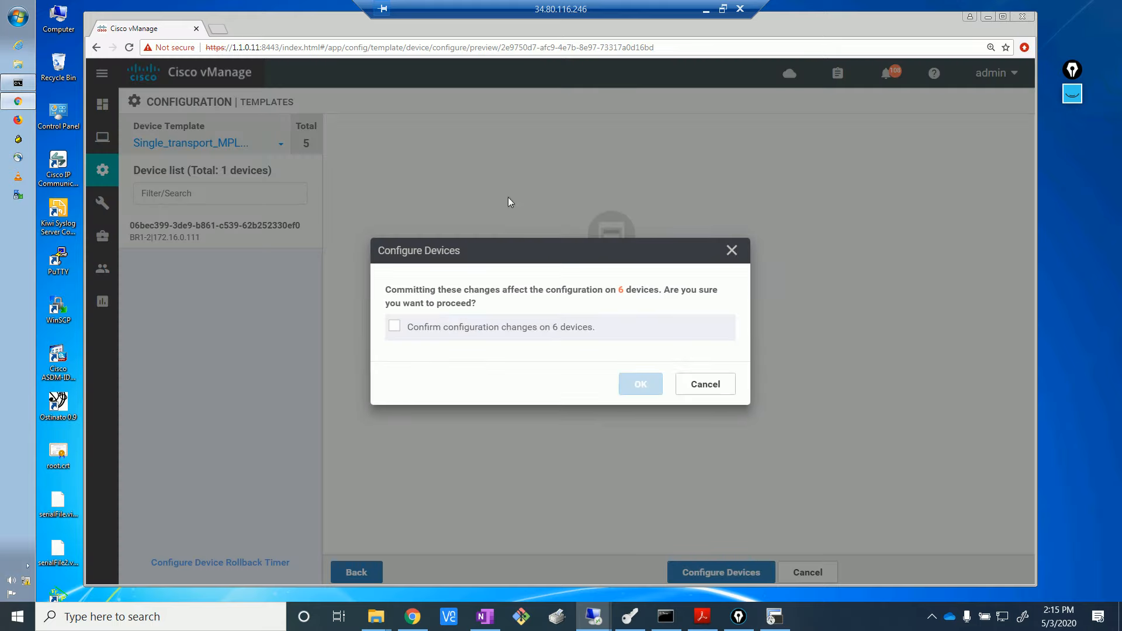
pyautogui.click(712, 388)
pyautogui.click(258, 237)
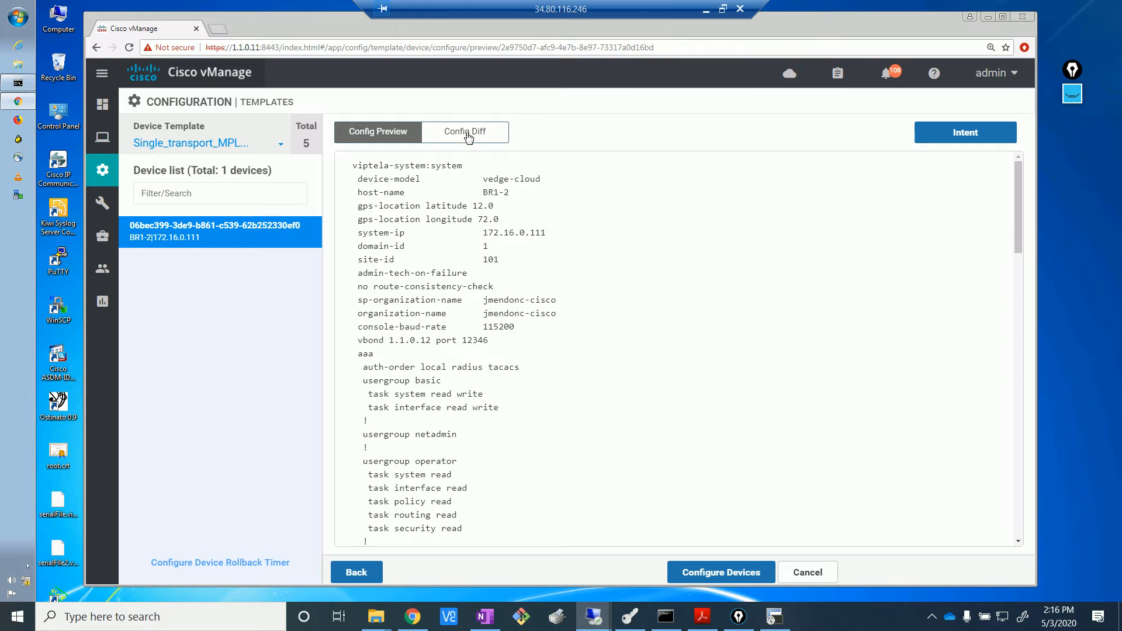
pyautogui.click(467, 133)
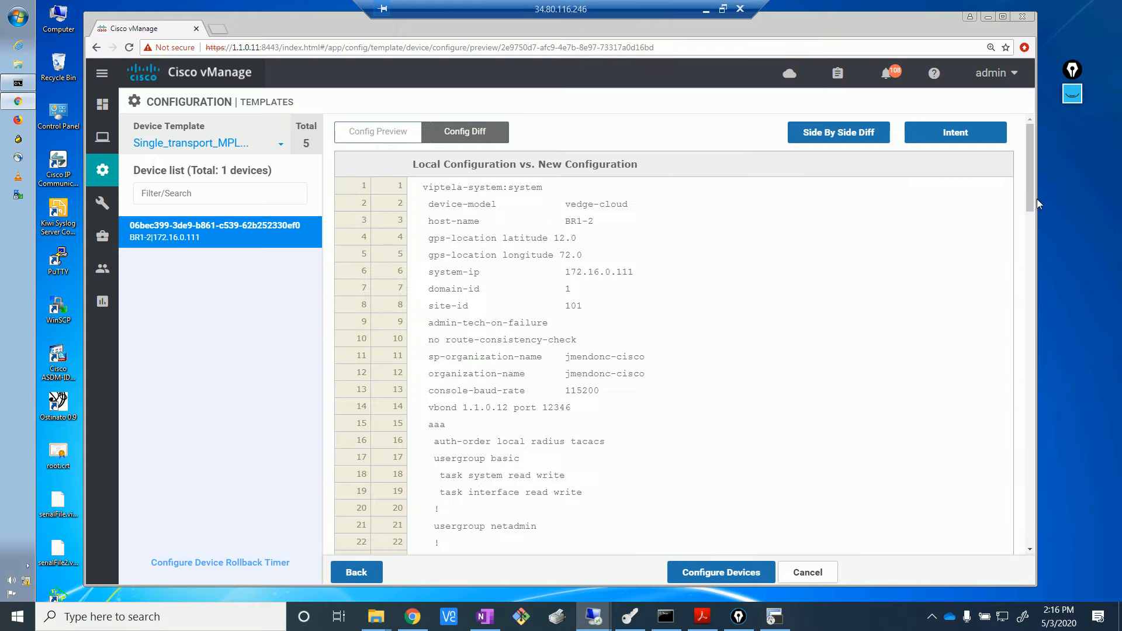
pyautogui.moveTo(1033, 205); pyautogui.dragTo(988, 534)
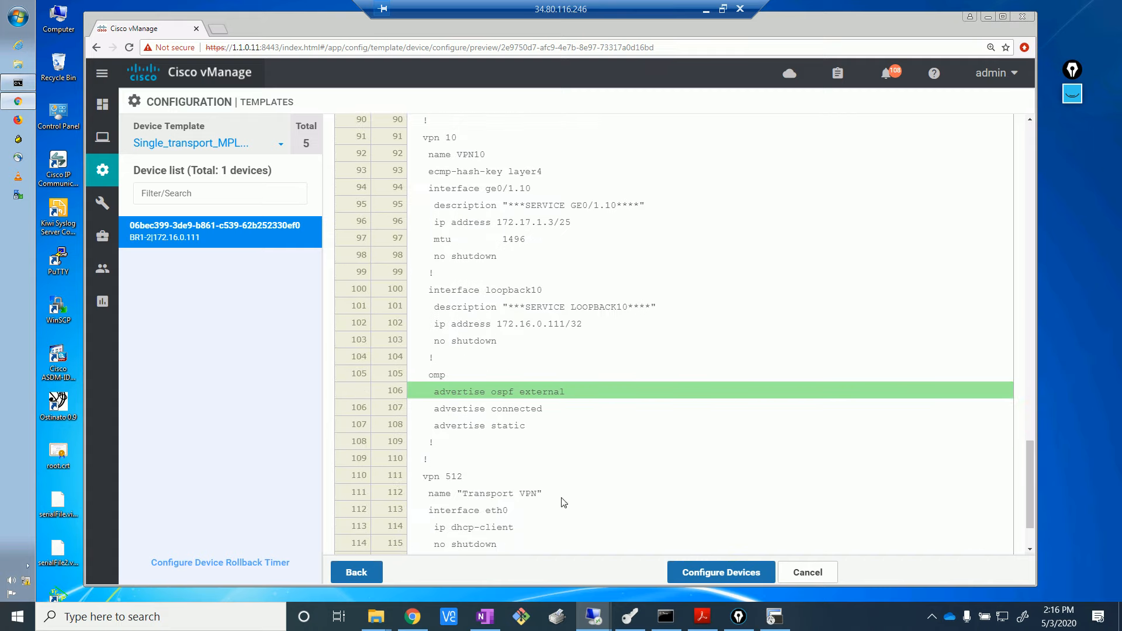
# - Confirm and push the updated VPN10 configuration to all 6 devices
pyautogui.click(722, 572)
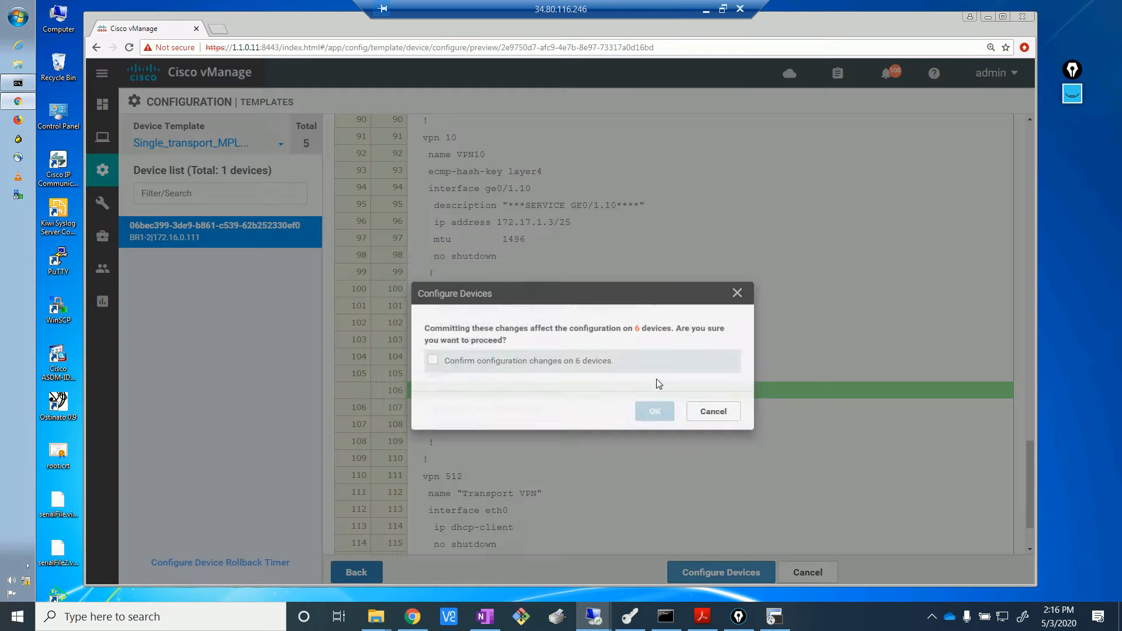
pyautogui.click(395, 328)
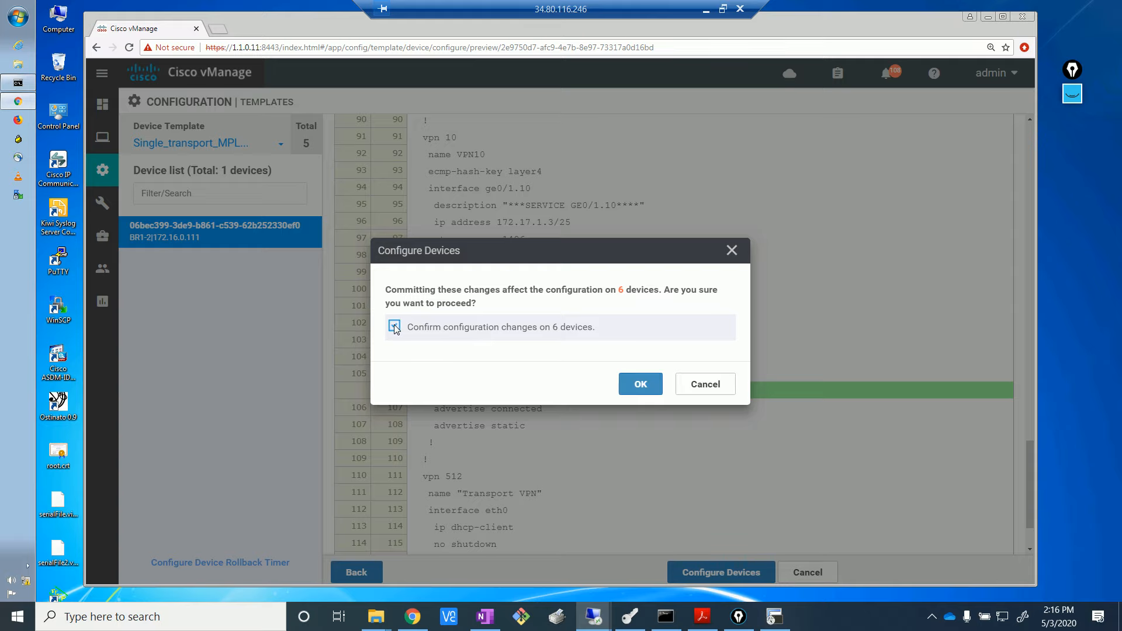
pyautogui.click(641, 385)
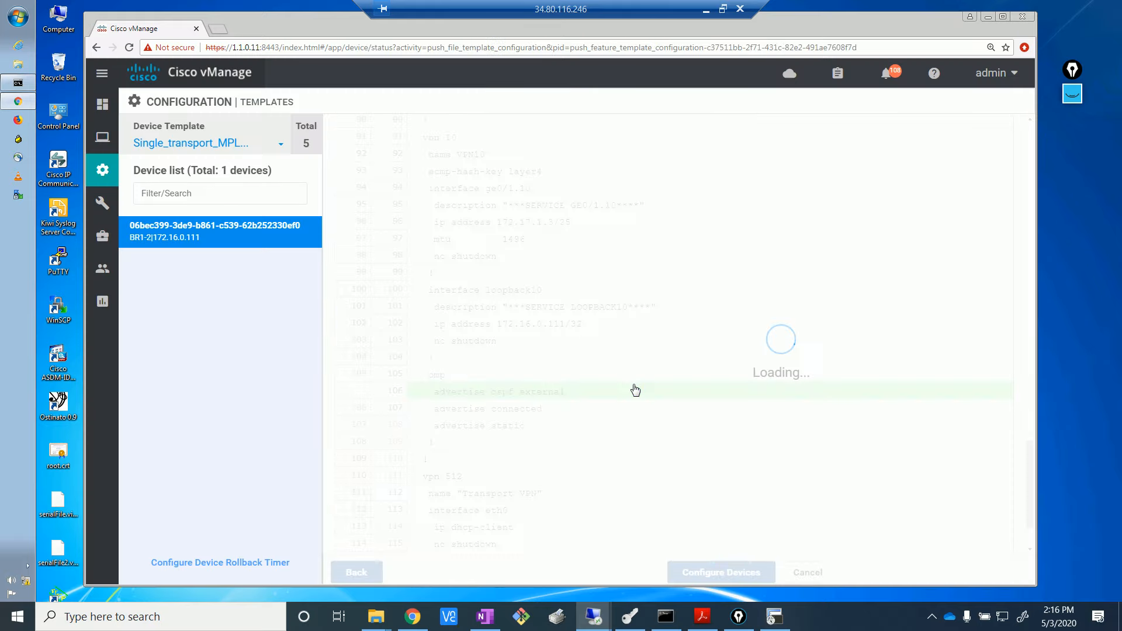
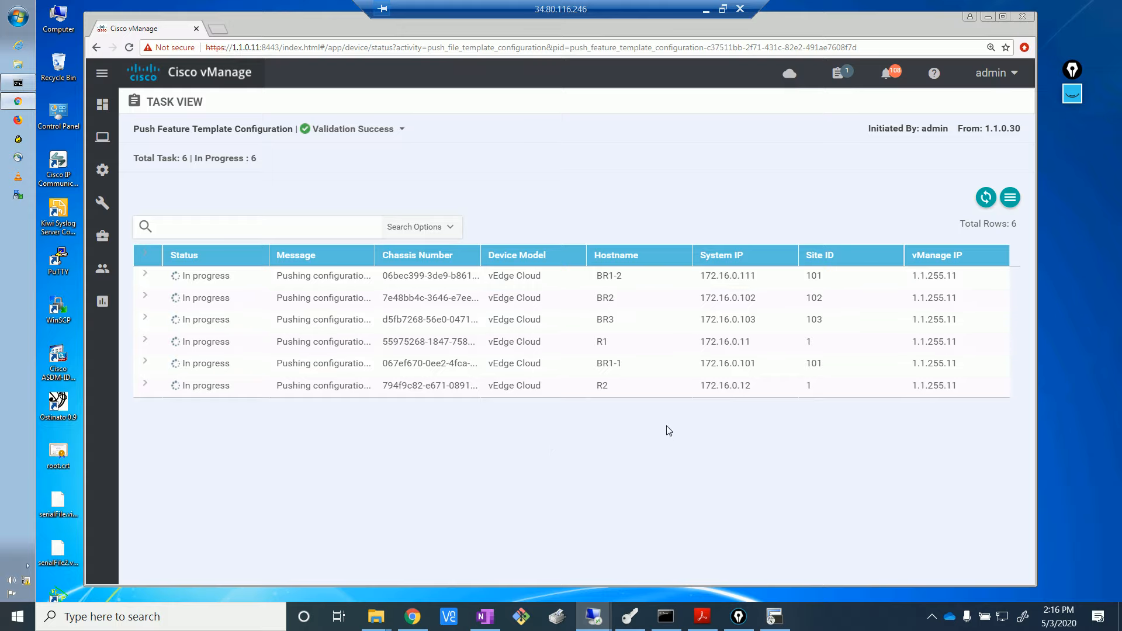
# - Review the R1 and R2 rows of the in-progress push task, refresh its status, and bring up SecureCRT
pyautogui.doubleClick(602, 345)
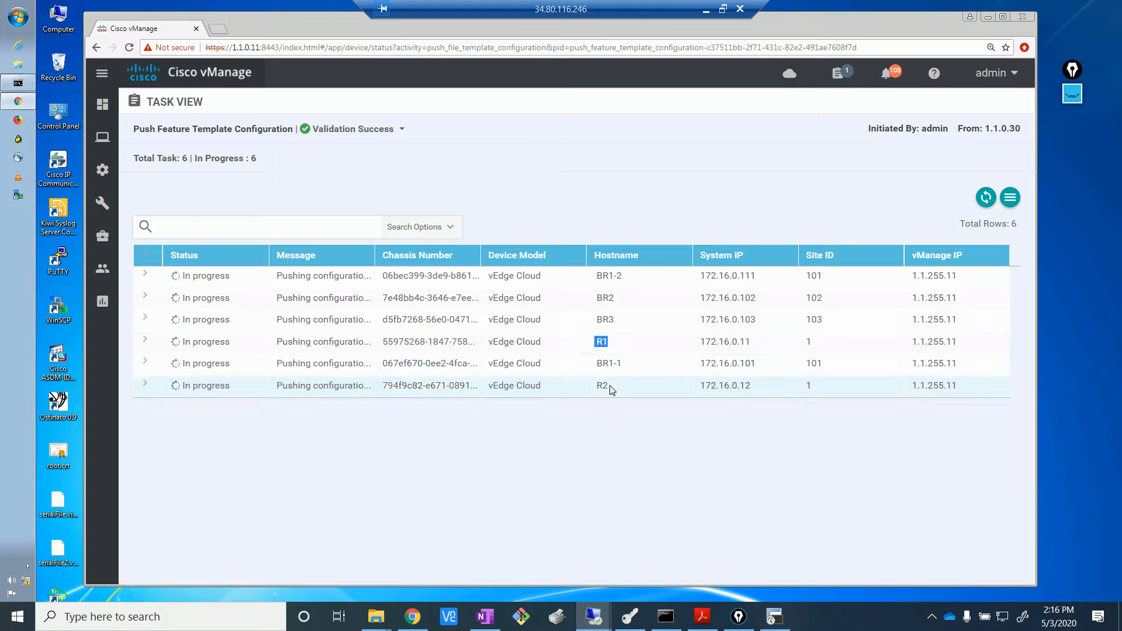
pyautogui.click(579, 383)
pyautogui.moveTo(579, 383); pyautogui.dragTo(608, 385)
pyautogui.click(709, 446)
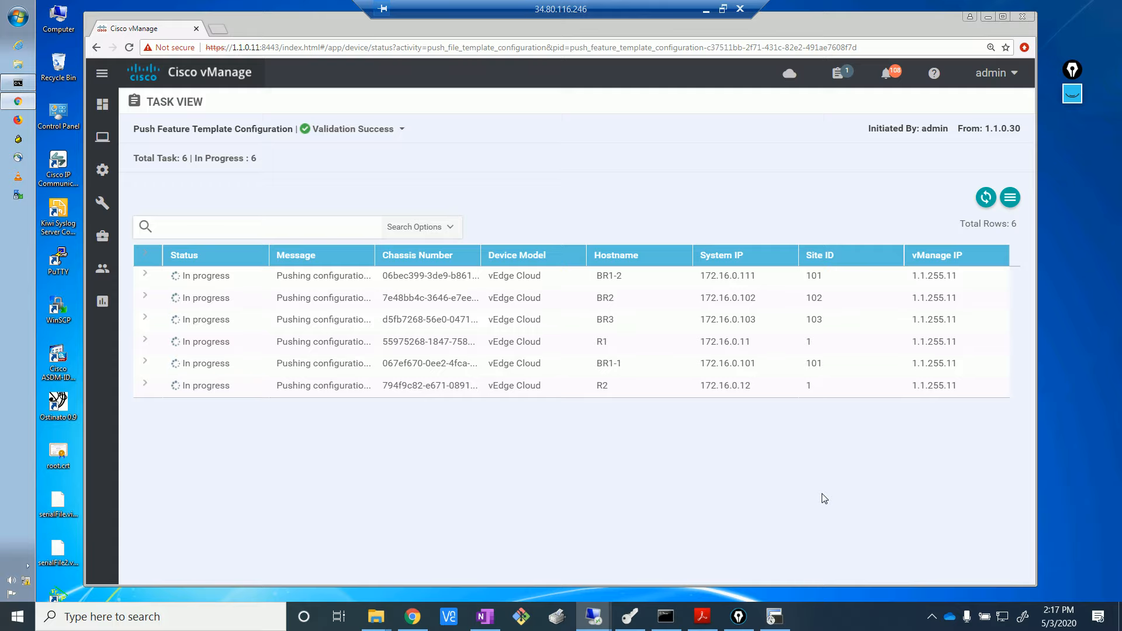
pyautogui.moveTo(623, 346); pyautogui.dragTo(585, 350)
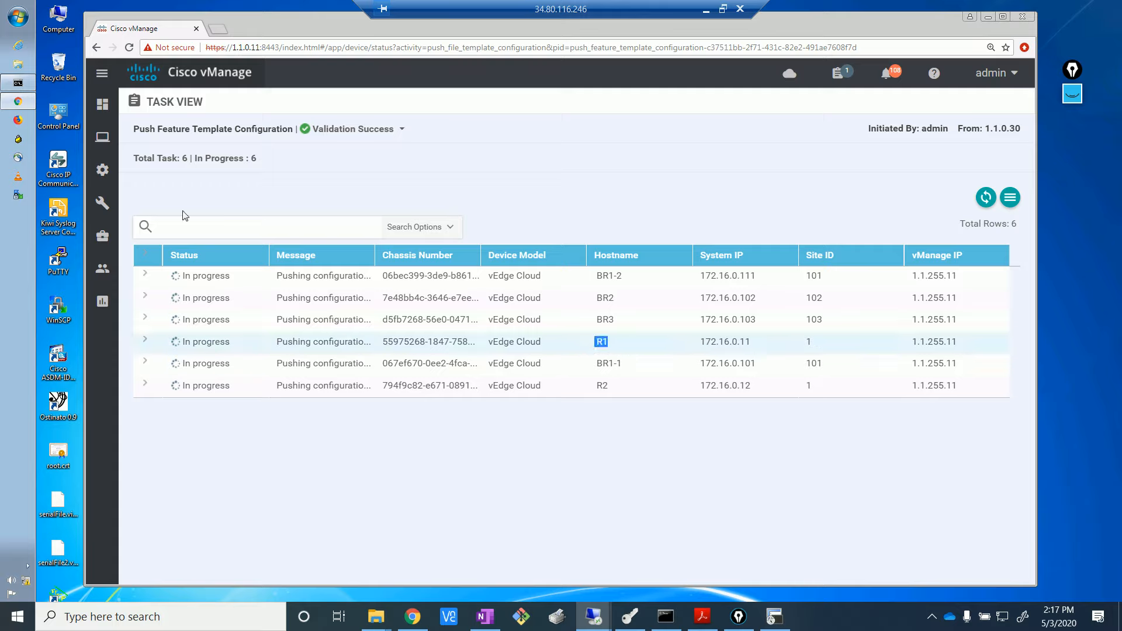
pyautogui.click(986, 200)
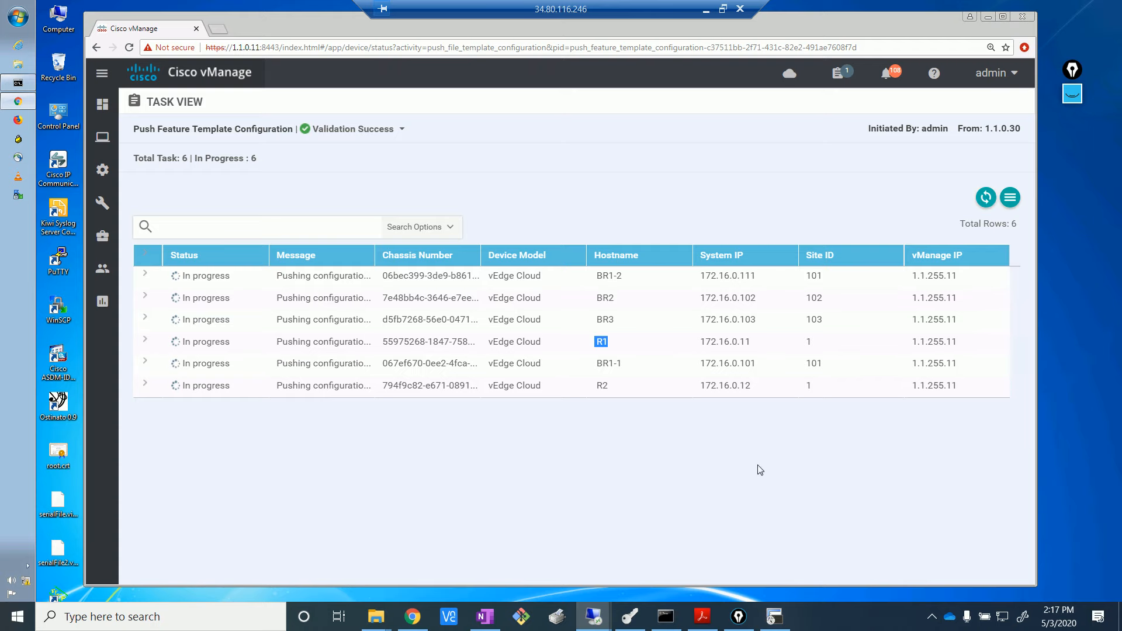
pyautogui.click(775, 617)
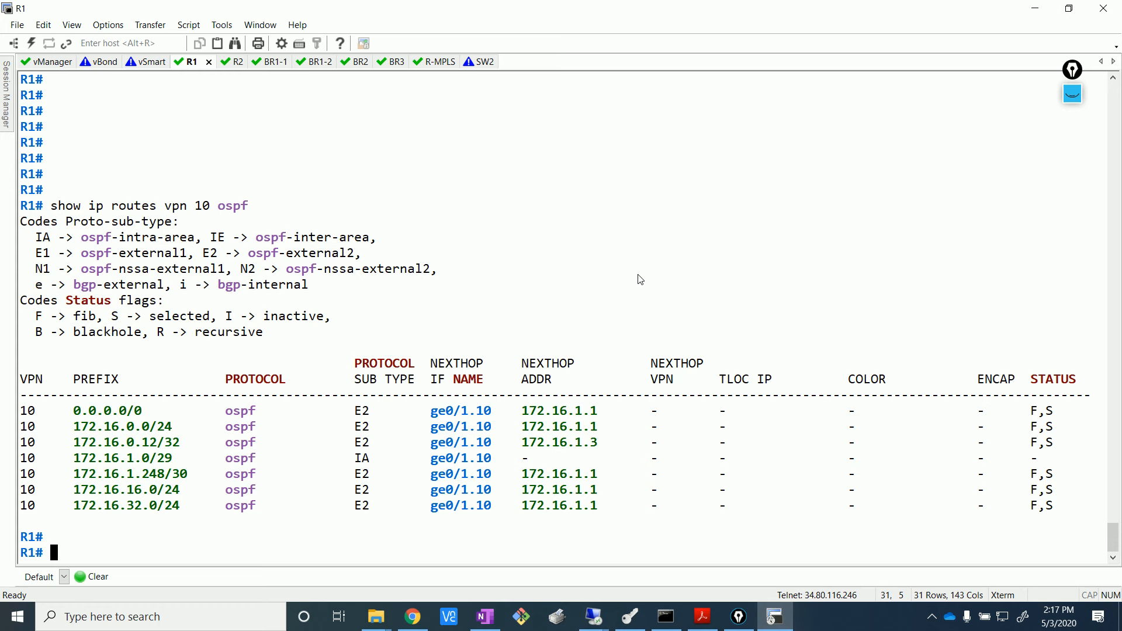
# - Inspect BR1-1's VPN 10 route table from 172.16.0.0/16 downward
pyautogui.click(270, 61)
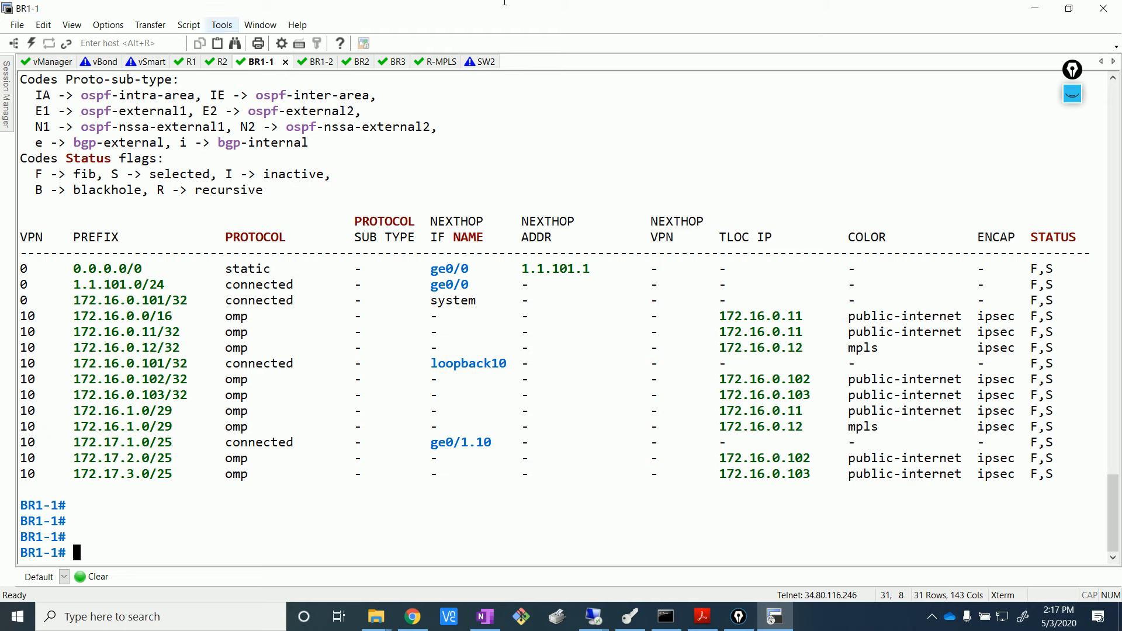
pyautogui.moveTo(65, 268); pyautogui.dragTo(226, 475)
pyautogui.moveTo(73, 317); pyautogui.dragTo(276, 481)
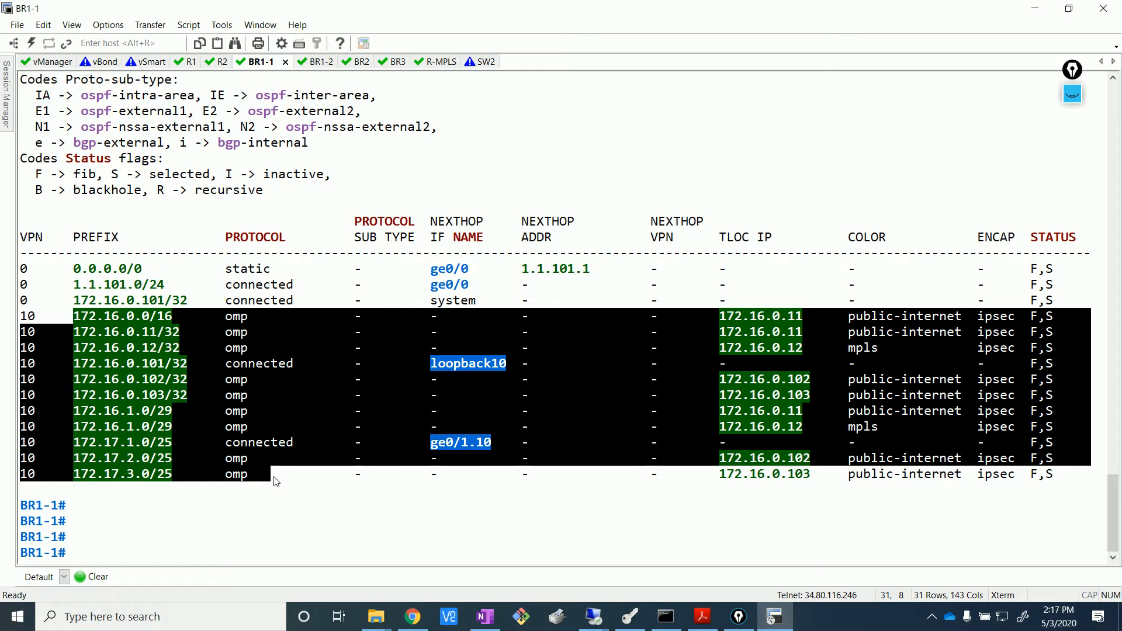
pyautogui.click(277, 481)
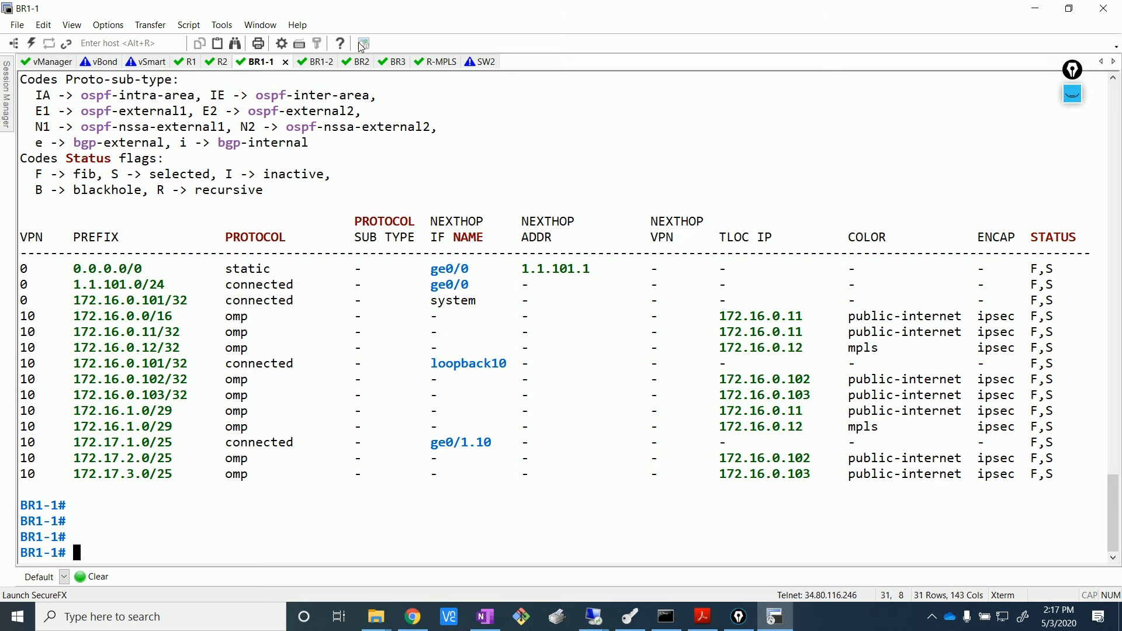
# - Check the SW2 session and print a few fresh prompts
pyautogui.click(479, 61)
pyautogui.scroll(10, 159, 327)
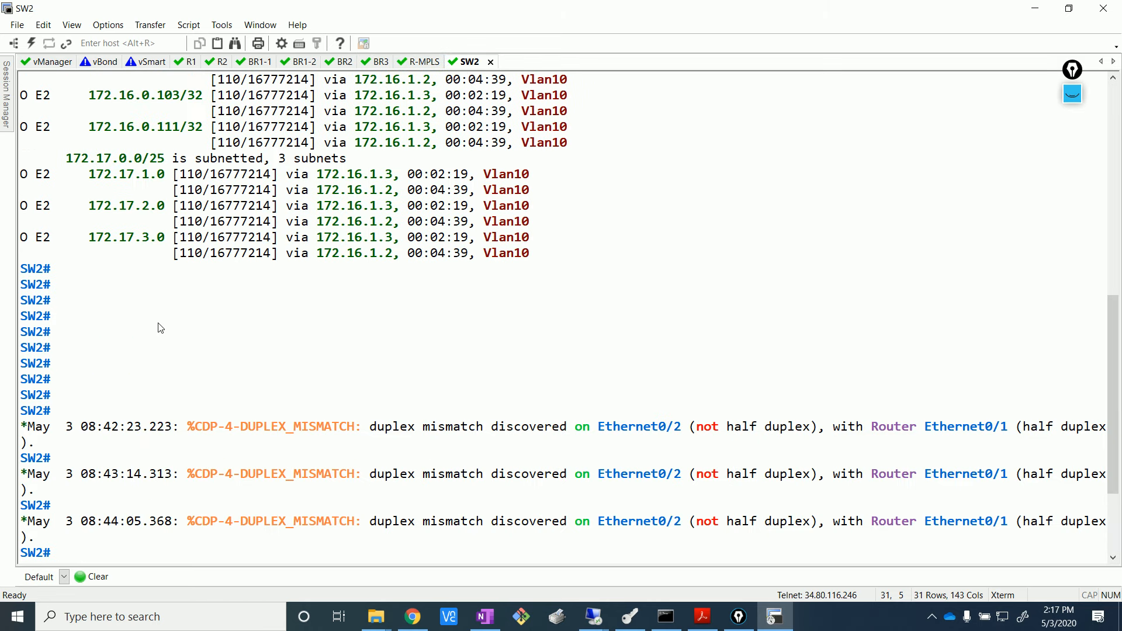
pyautogui.scroll(1, 159, 327)
pyautogui.press('Return')
pyautogui.press('Return')
pyautogui.press('Return')
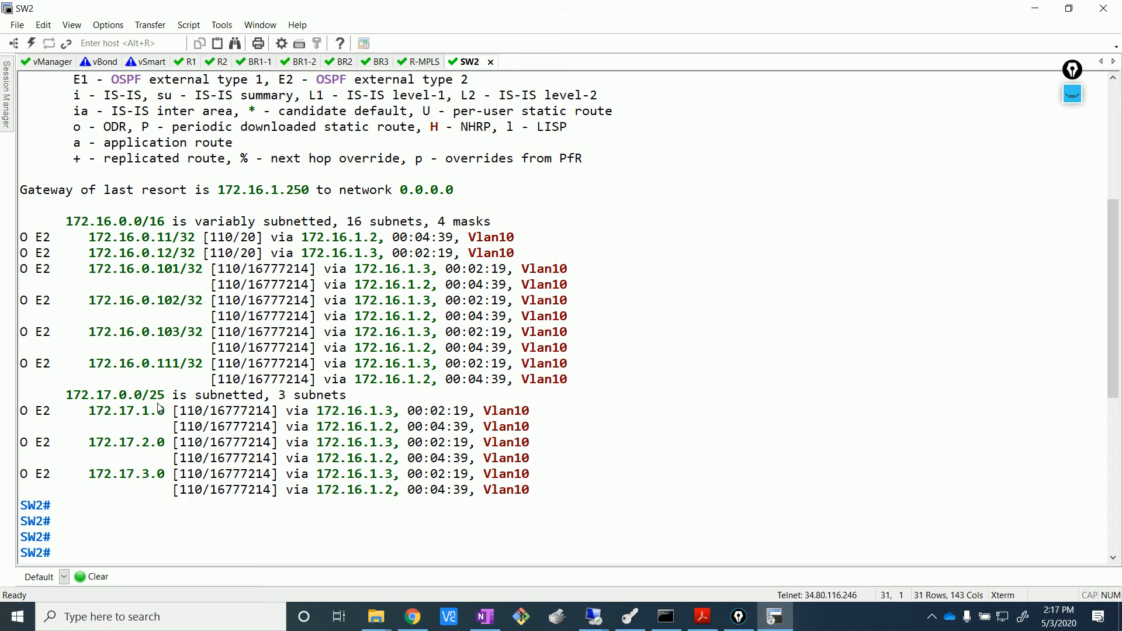
# - Pick out R1's OSPF routes 172.16.32.0/24 and 172.16.16.0/24
pyautogui.click(183, 67)
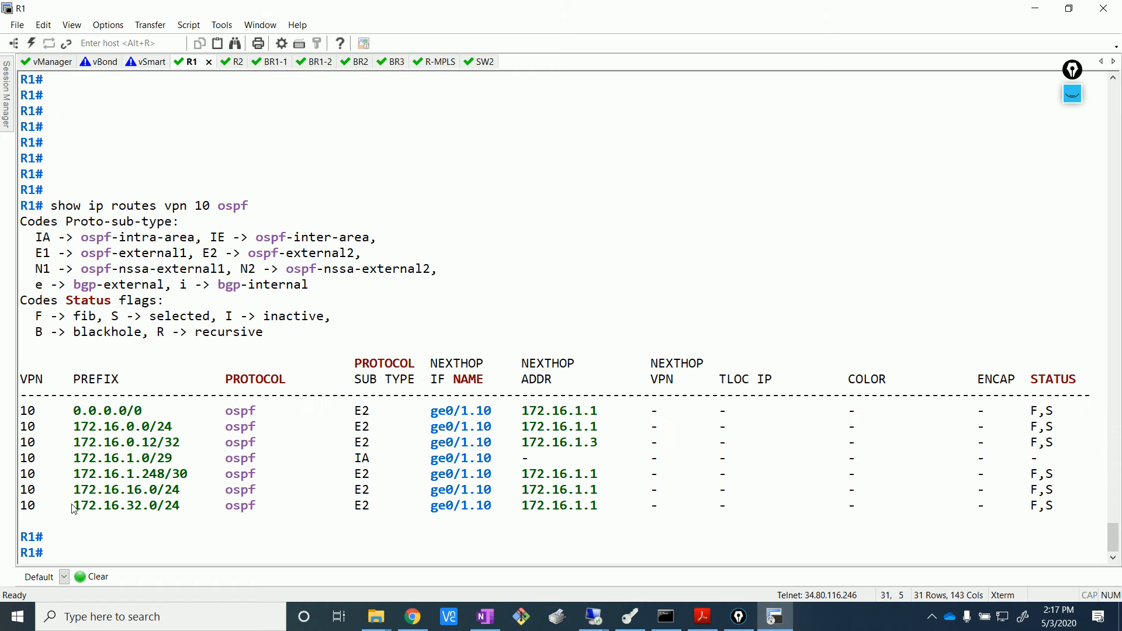
pyautogui.moveTo(74, 508); pyautogui.dragTo(204, 514)
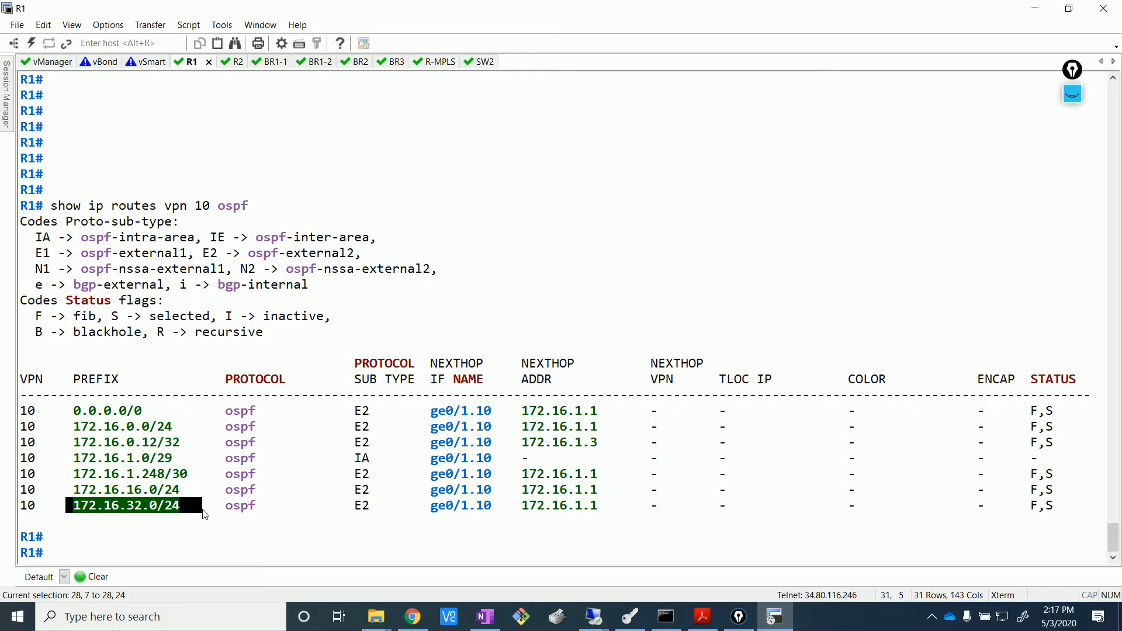
pyautogui.click(205, 515)
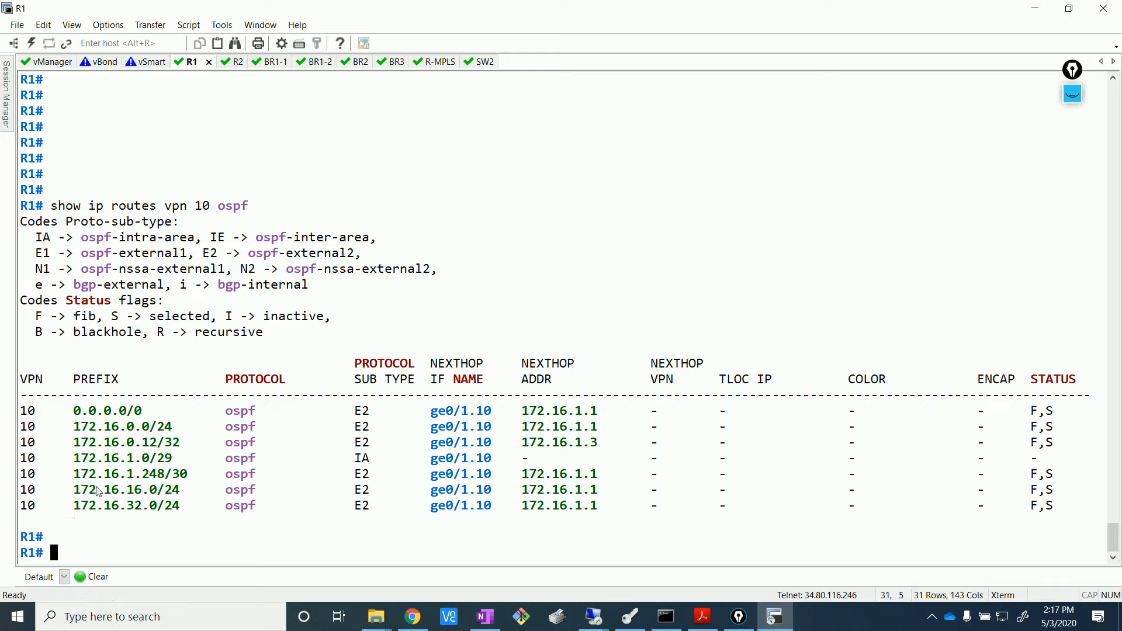
pyautogui.moveTo(73, 490); pyautogui.dragTo(180, 491)
pyautogui.click(380, 234)
pyautogui.click(283, 64)
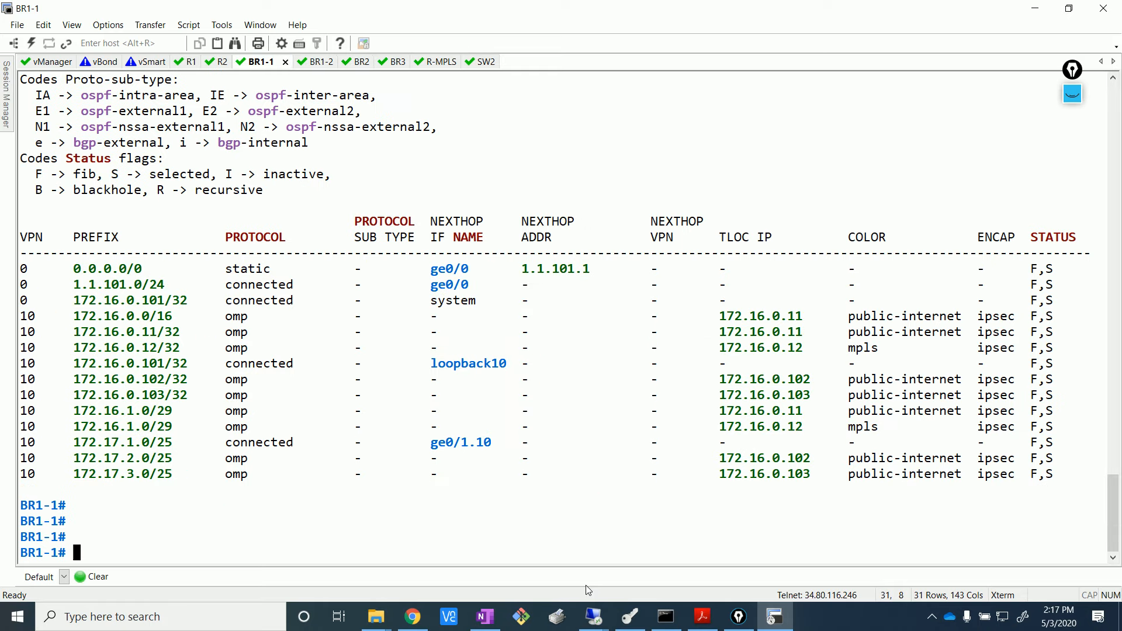
# - Rerun BR1-1's full route table command and page through the output
pyautogui.click(566, 558)
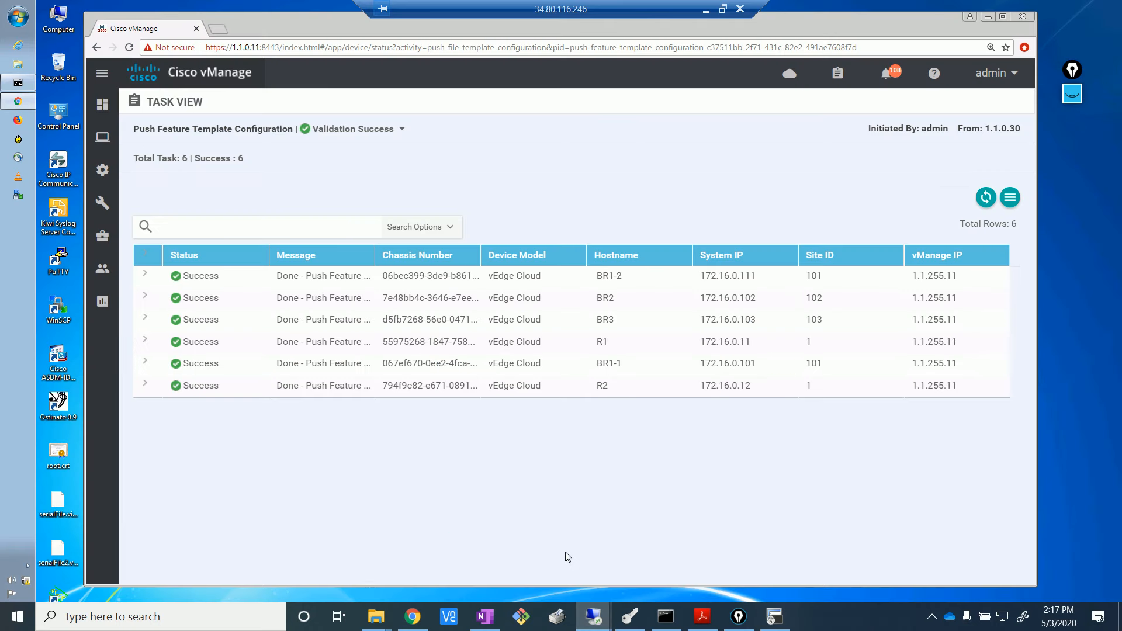
pyautogui.hotkey('alt', 'Tab')
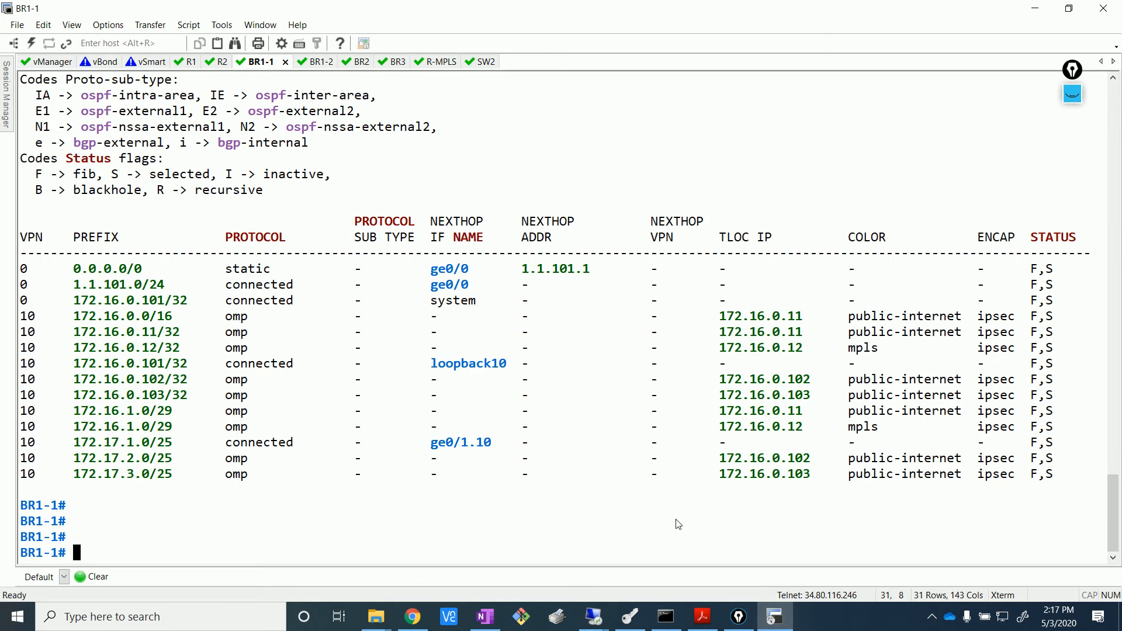
pyautogui.press('Up')
pyautogui.press('Return')
pyautogui.press('Return')
pyautogui.press('Return')
pyautogui.press('Return')
pyautogui.press('Return')
pyautogui.press('Return')
pyautogui.press('Return')
pyautogui.press('Return')
pyautogui.press('Return')
pyautogui.press('Return')
pyautogui.press('Return')
pyautogui.press('Return')
pyautogui.press('Return')
pyautogui.press('Return')
pyautogui.press('Return')
pyautogui.press('Return')
pyautogui.press('Return')
pyautogui.press('Return')
pyautogui.press('Return')
pyautogui.press('Return')
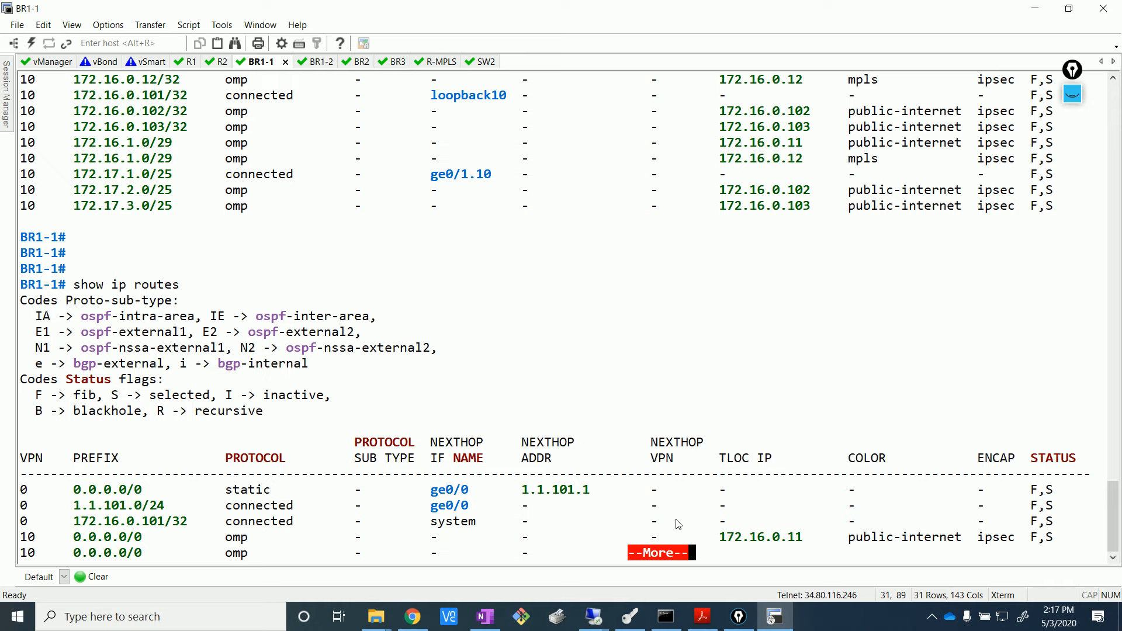
pyautogui.press('Return')
pyautogui.press('Return')
pyautogui.press('Return')
pyautogui.press('Return')
pyautogui.press('Return')
pyautogui.press('Return')
pyautogui.press('Return')
pyautogui.press('Return')
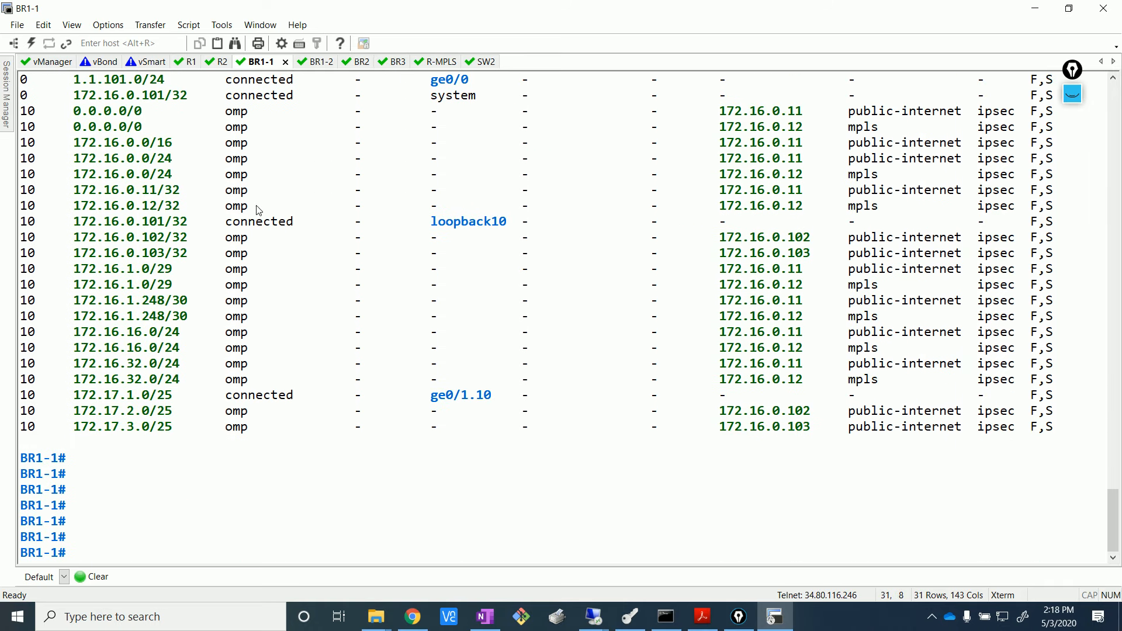
# - Pick out OMP routes 172.16.1.248/30, 172.16.16.0/24 and 172.16.32.0/24 via both TLOCs
pyautogui.moveTo(62, 332); pyautogui.dragTo(1084, 381)
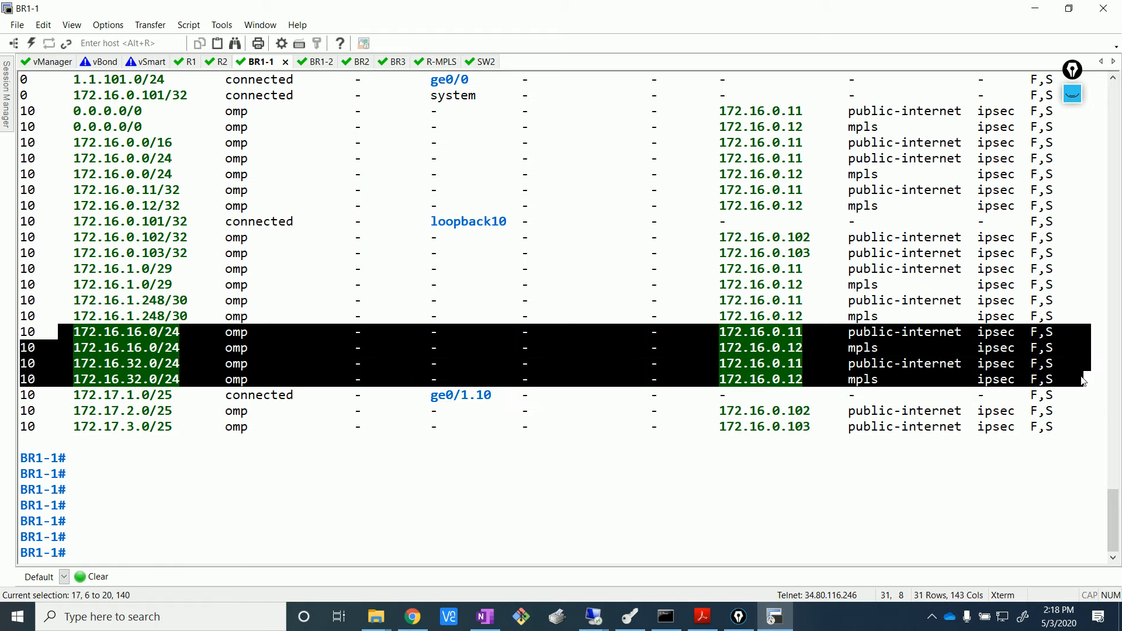
pyautogui.click(308, 471)
pyautogui.moveTo(194, 381); pyautogui.dragTo(3, 306)
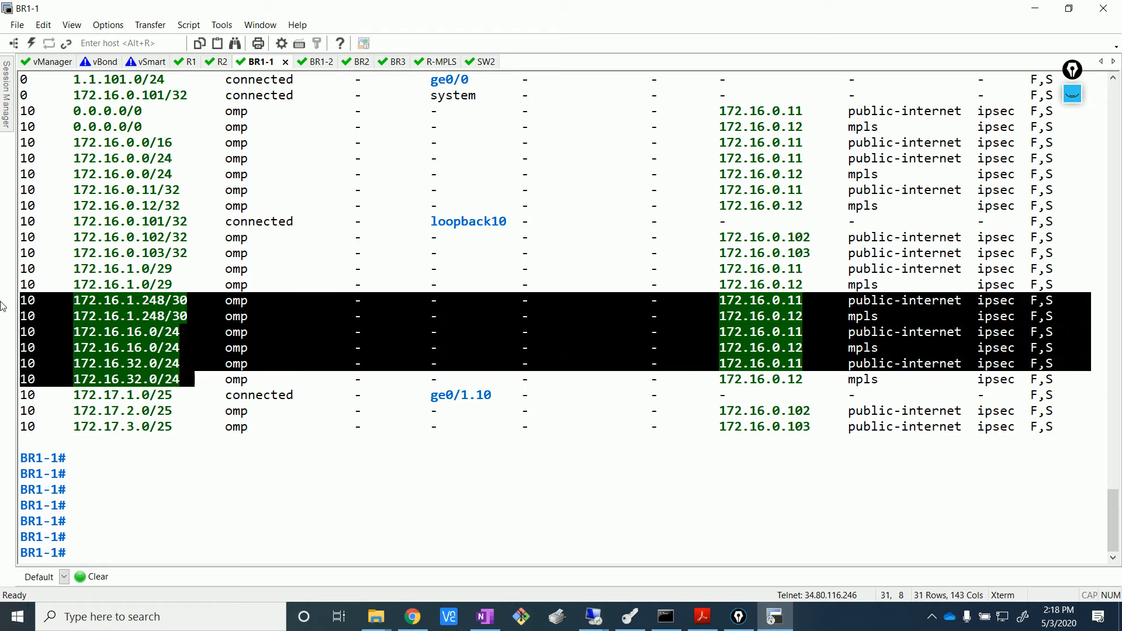
pyautogui.scroll(1, 177, 345)
pyautogui.scroll(5, 177, 345)
pyautogui.scroll(-5, 177, 345)
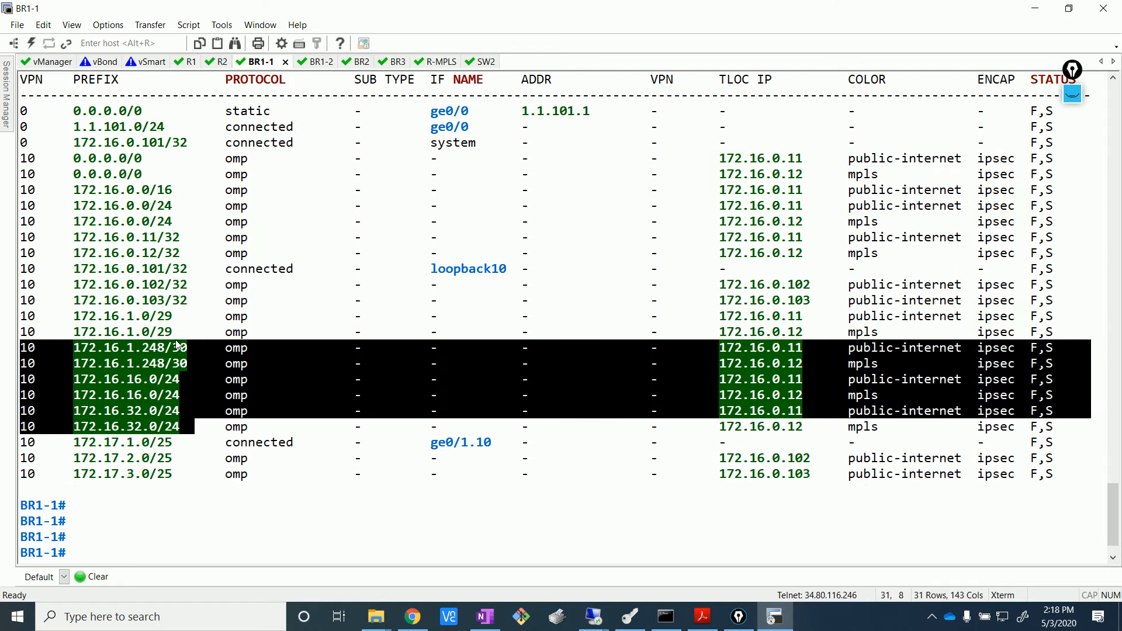
pyautogui.click(196, 301)
pyautogui.scroll(1, 196, 300)
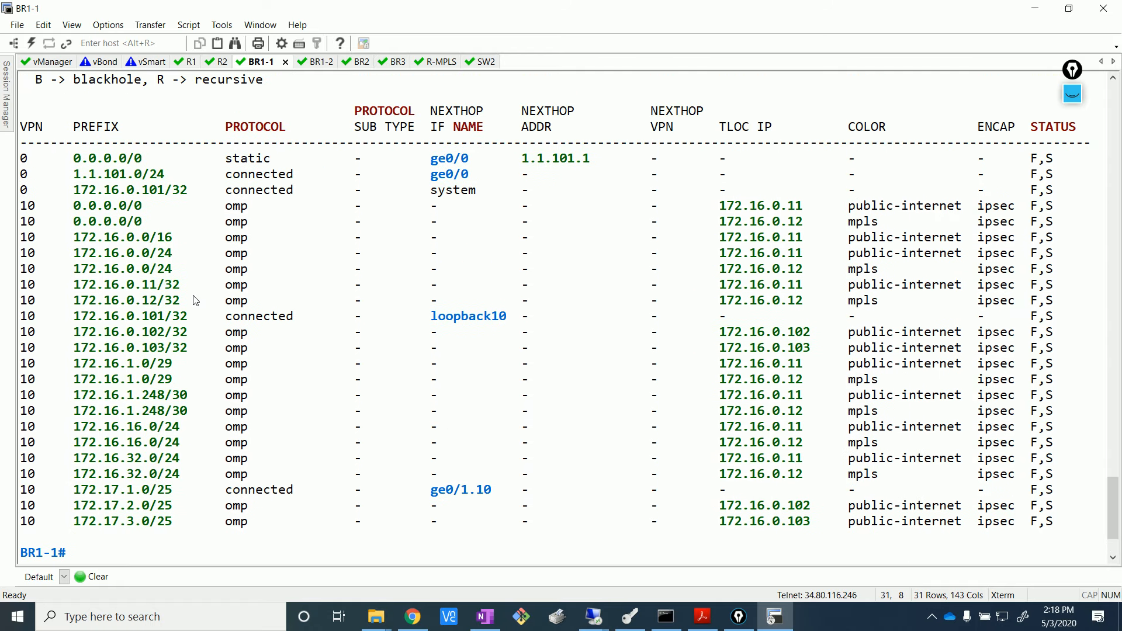
pyautogui.scroll(-1, 195, 301)
pyautogui.scroll(1, 187, 327)
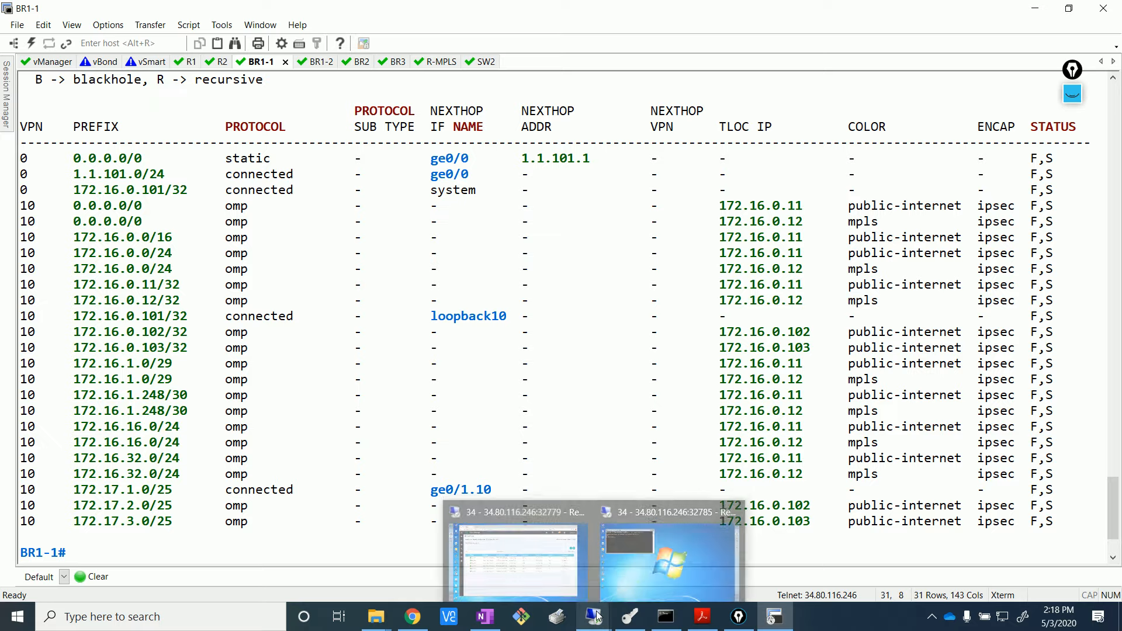
# - Open a remote desktop session to the Site 1 PC and start a ping in Command Prompt
pyautogui.click(413, 617)
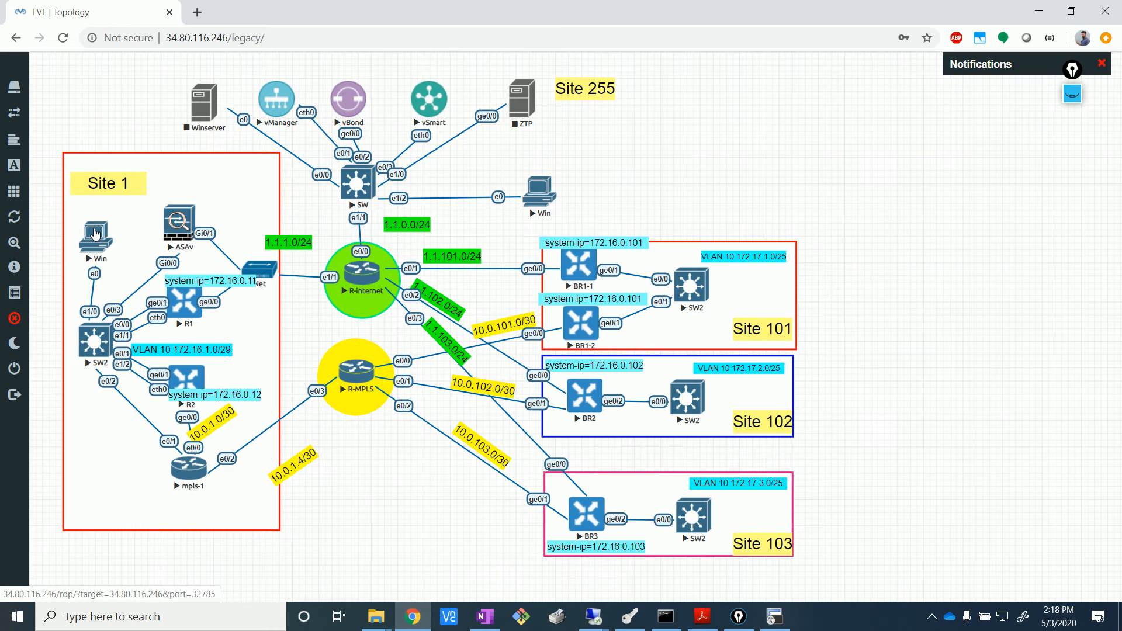
pyautogui.click(95, 237)
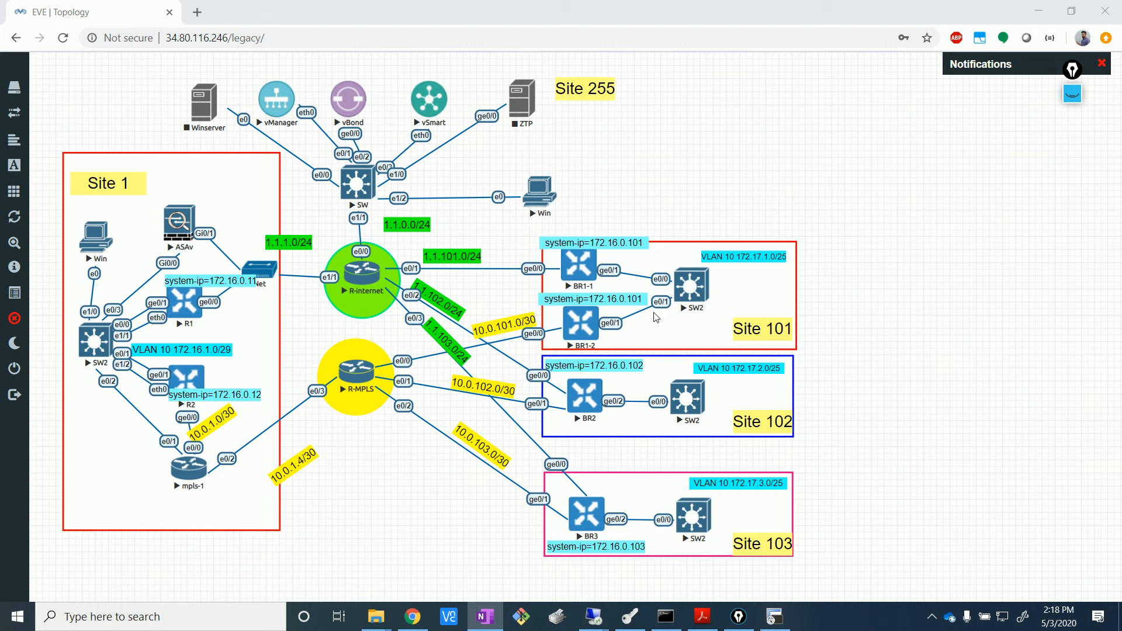
pyautogui.moveTo(602, 612)
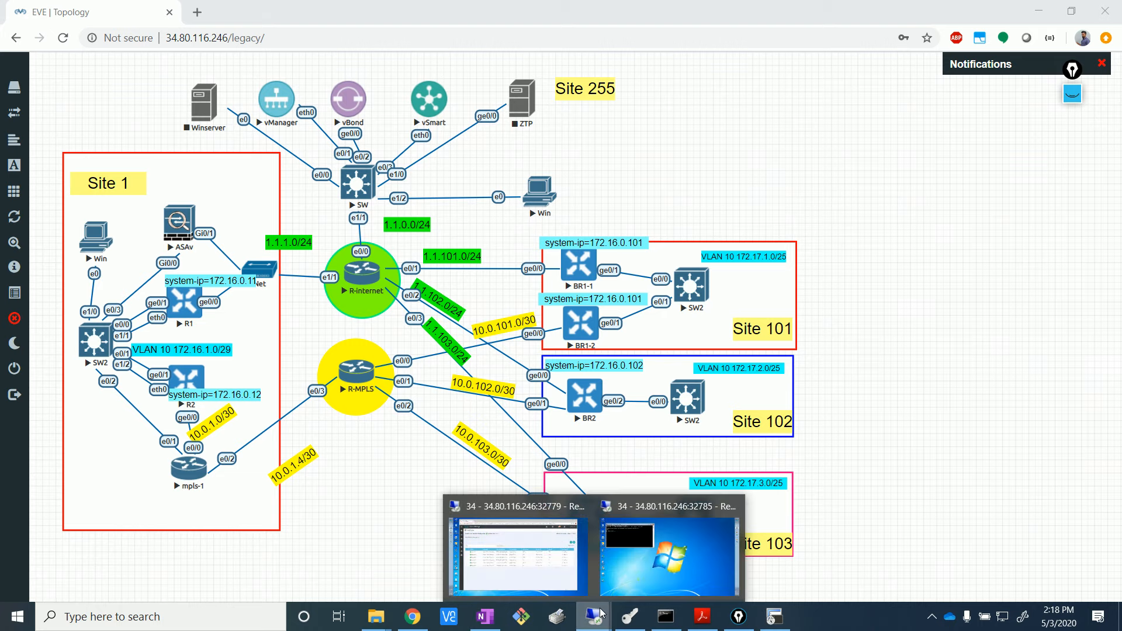
pyautogui.click(666, 555)
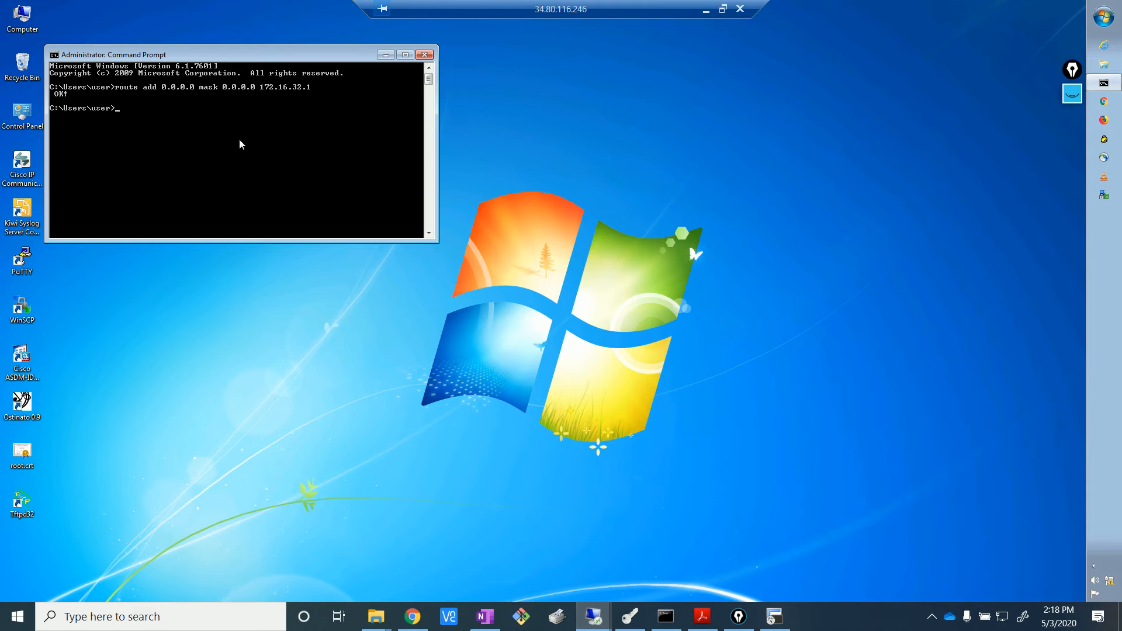
pyautogui.press('Return')
pyautogui.press('Return')
pyautogui.write('ping 172.16.0')
# - Ping 172.16.0.101 from the Site 1 PC, getting 2/2 replies, then stop it
pyautogui.click(413, 616)
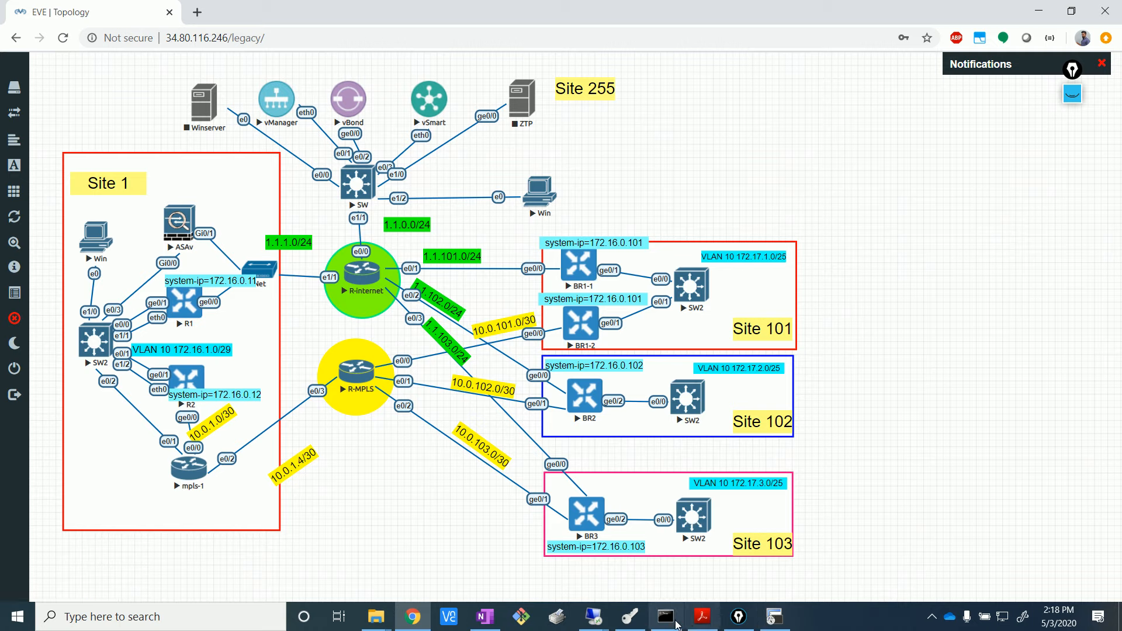
pyautogui.moveTo(604, 624)
pyautogui.click(611, 565)
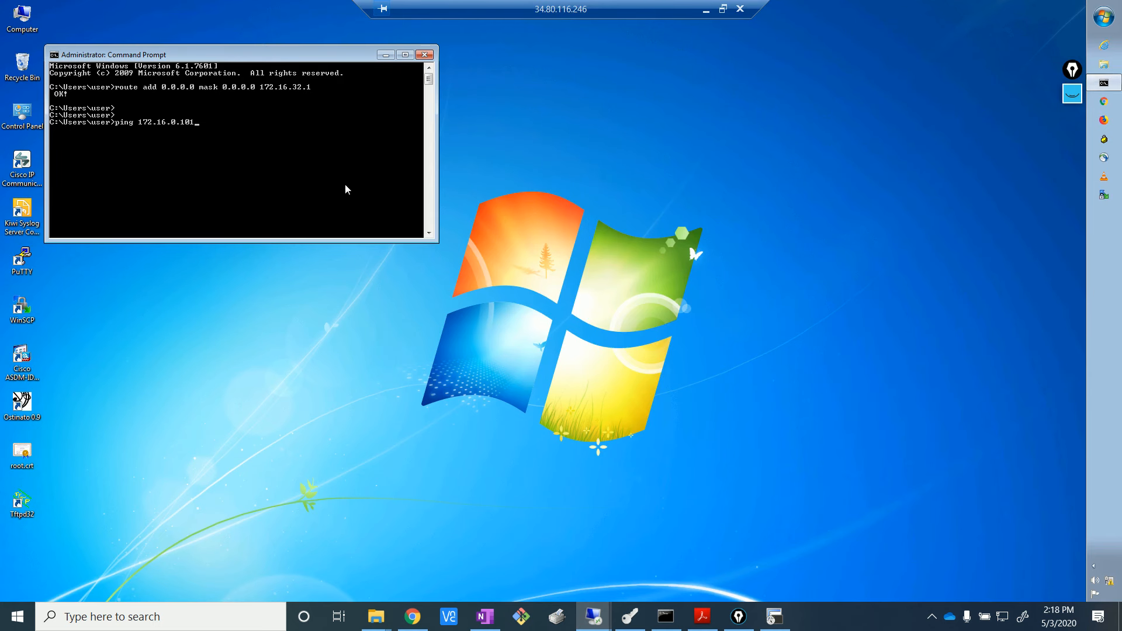
pyautogui.press('Return')
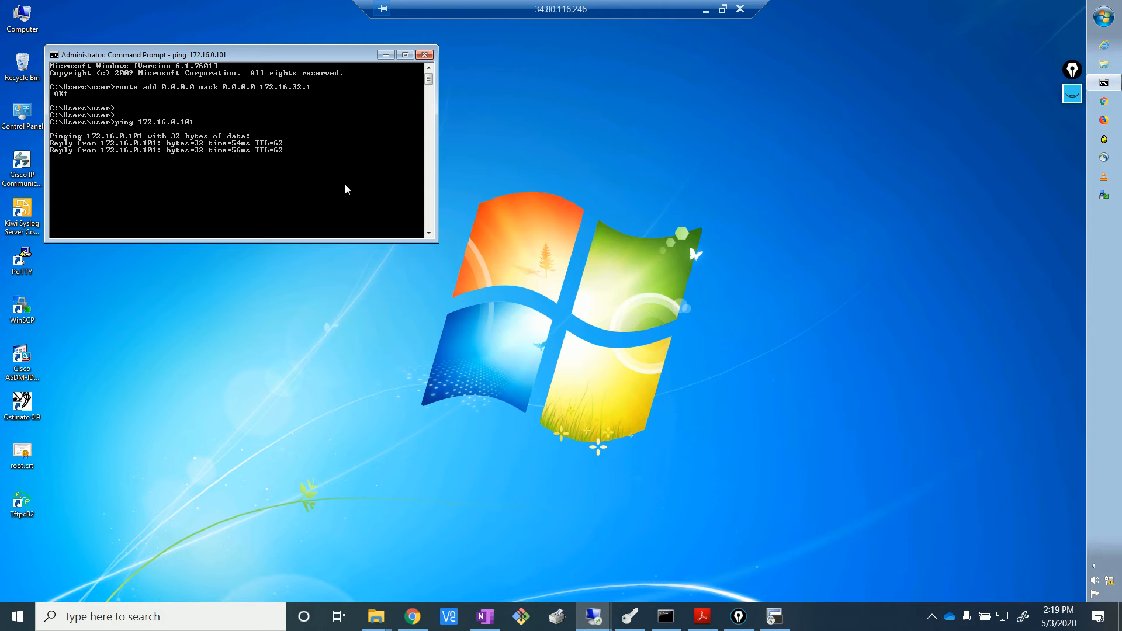
pyautogui.hotkey('ctrl', 'c')
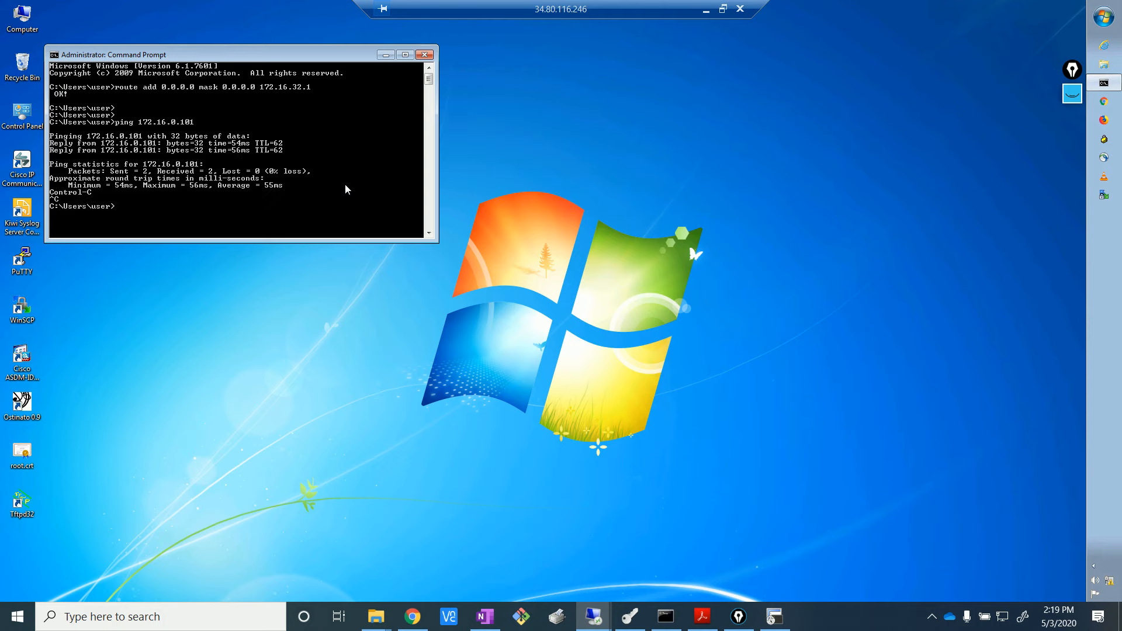
pyautogui.click(404, 627)
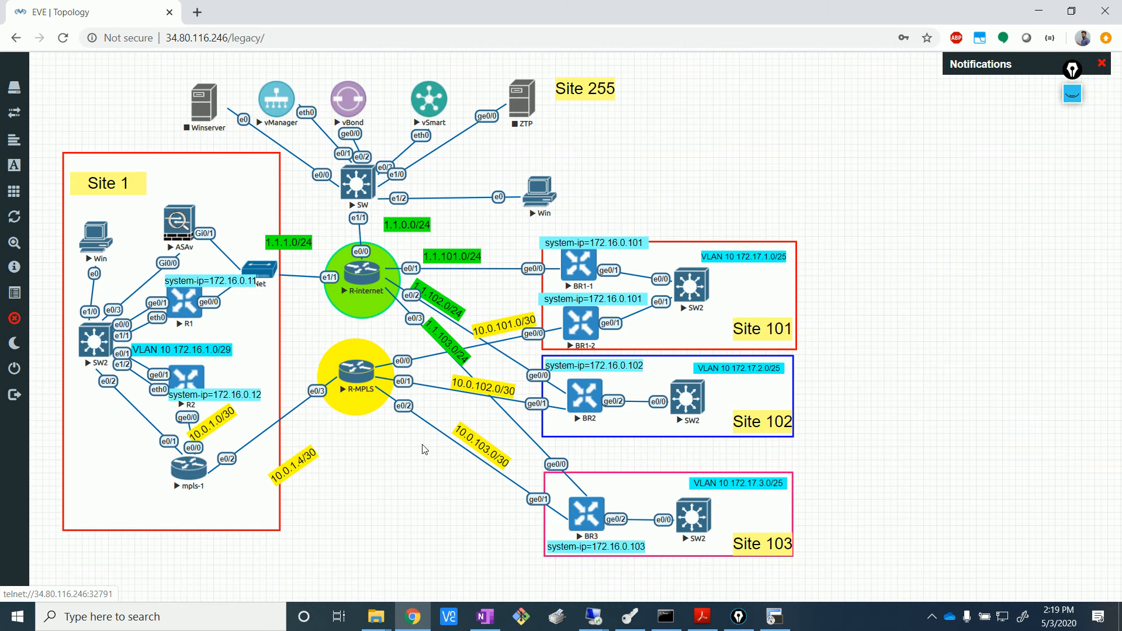
# - Run 'show ip route ospf' on SW2 and page through the output
pyautogui.click(774, 616)
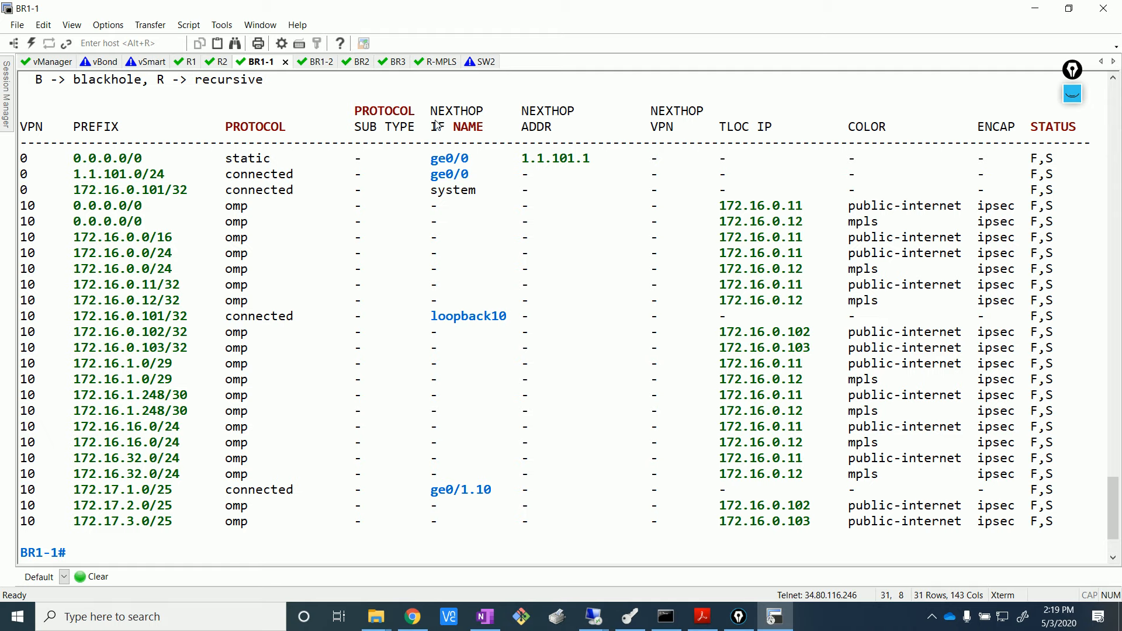
pyautogui.click(477, 61)
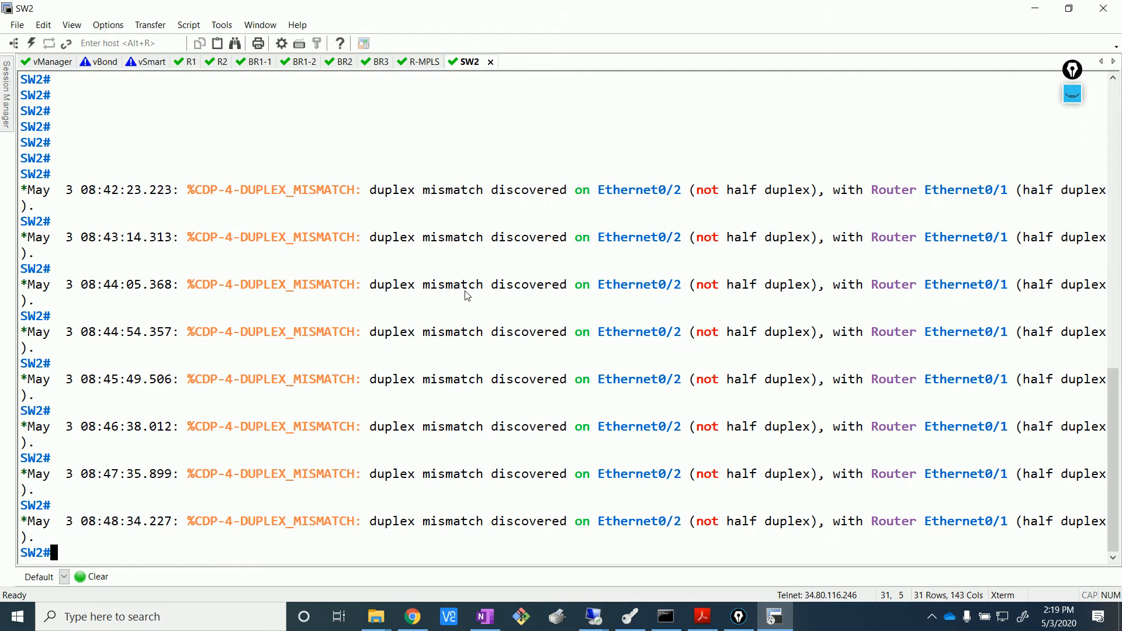
pyautogui.write('show ip route ospf')
pyautogui.press('Return')
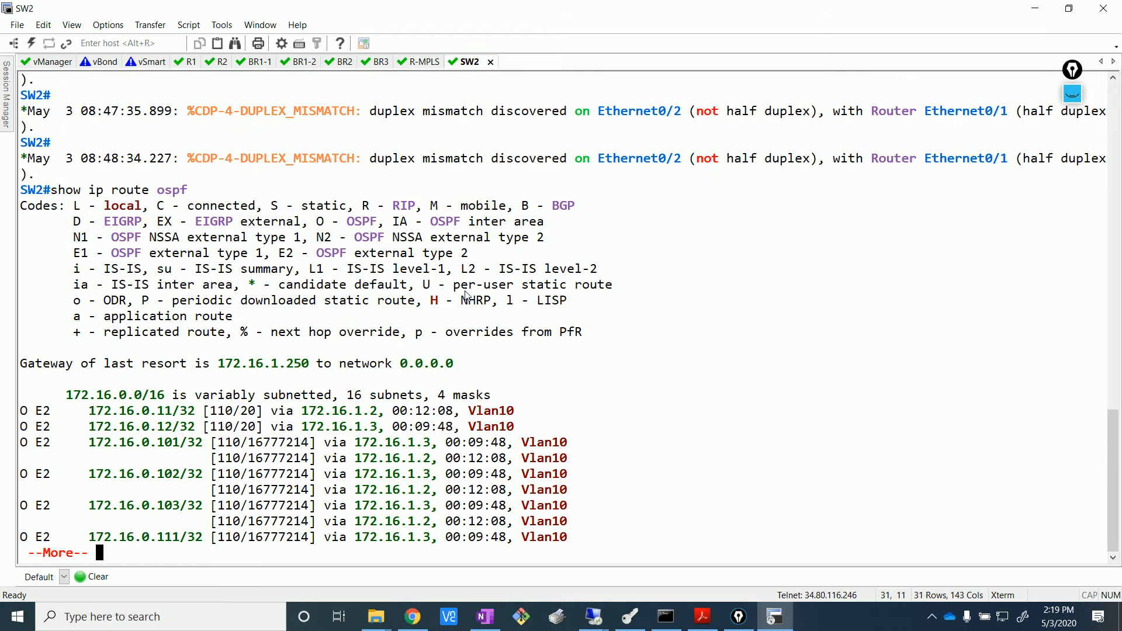
pyautogui.press('Return')
pyautogui.press('Return')
pyautogui.press('Return')
pyautogui.press('Return')
pyautogui.press('Return')
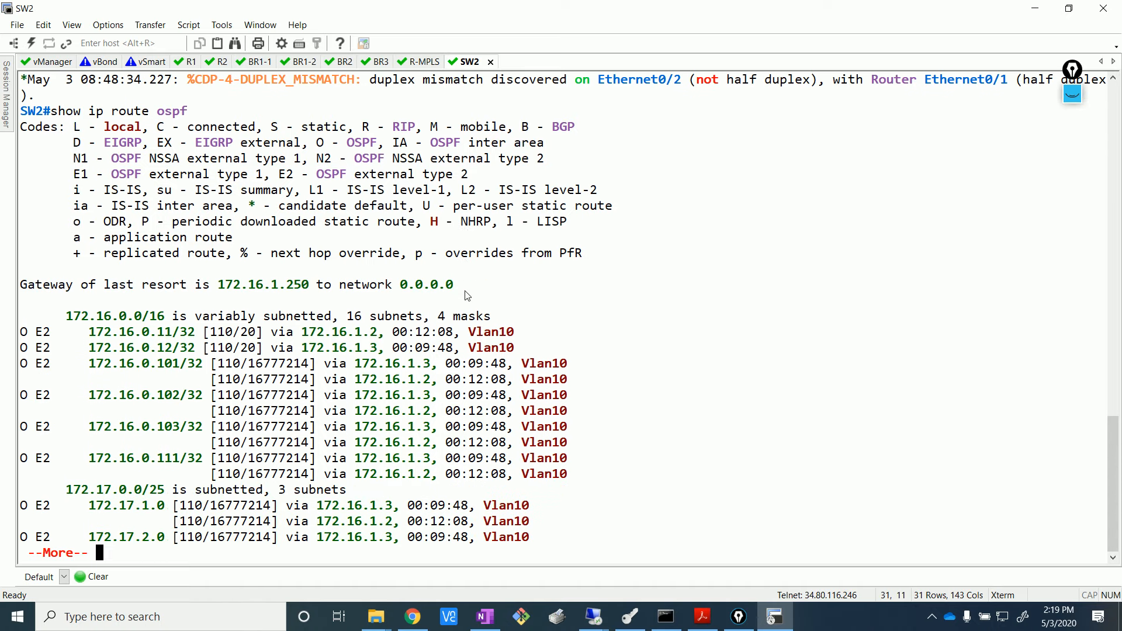
# - Pick out SW2's E2 route to 172.16.0.101/32 via next hops 172.16.1.3 and 172.16.1.2
pyautogui.moveTo(85, 363); pyautogui.dragTo(581, 383)
pyautogui.click(383, 406)
pyautogui.moveTo(205, 366); pyautogui.dragTo(574, 370)
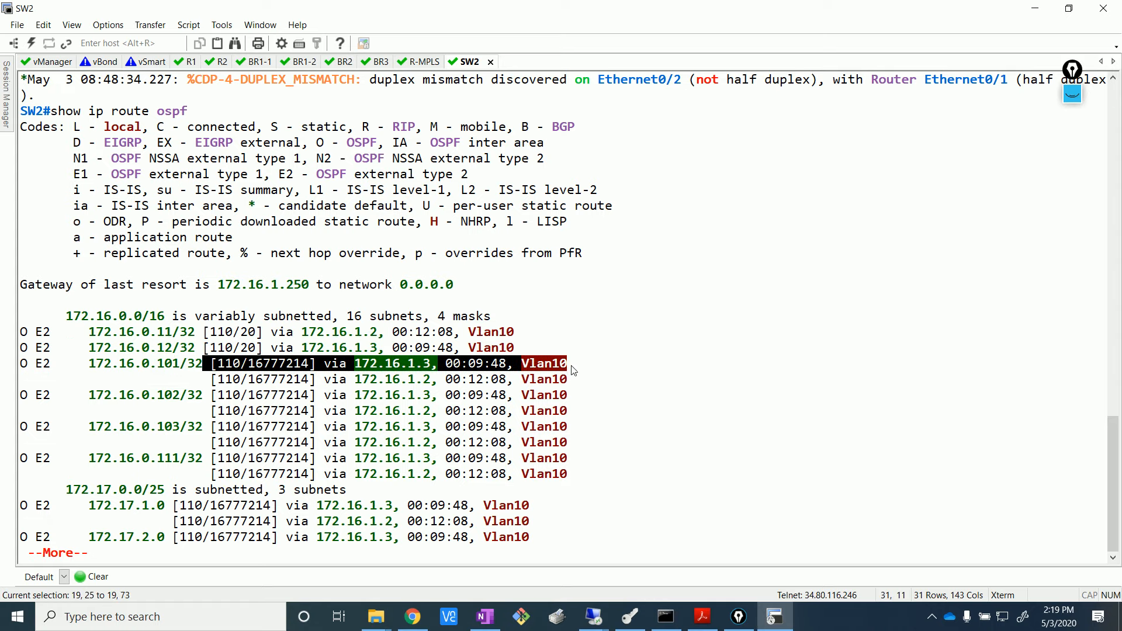
pyautogui.moveTo(196, 380); pyautogui.dragTo(586, 378)
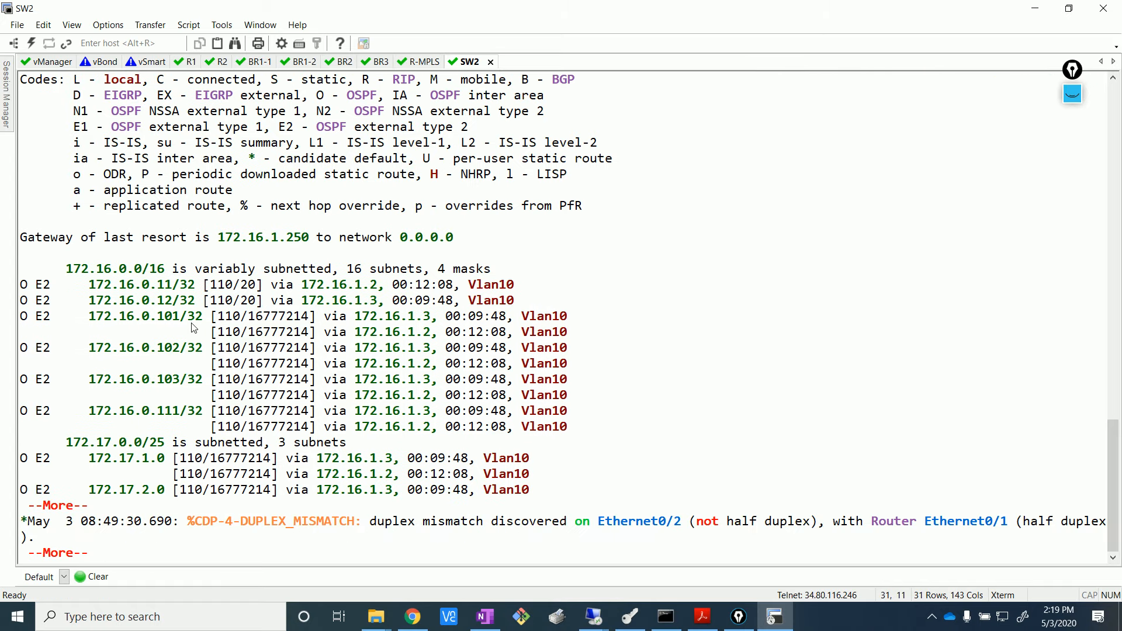
pyautogui.moveTo(190, 320); pyautogui.dragTo(596, 328)
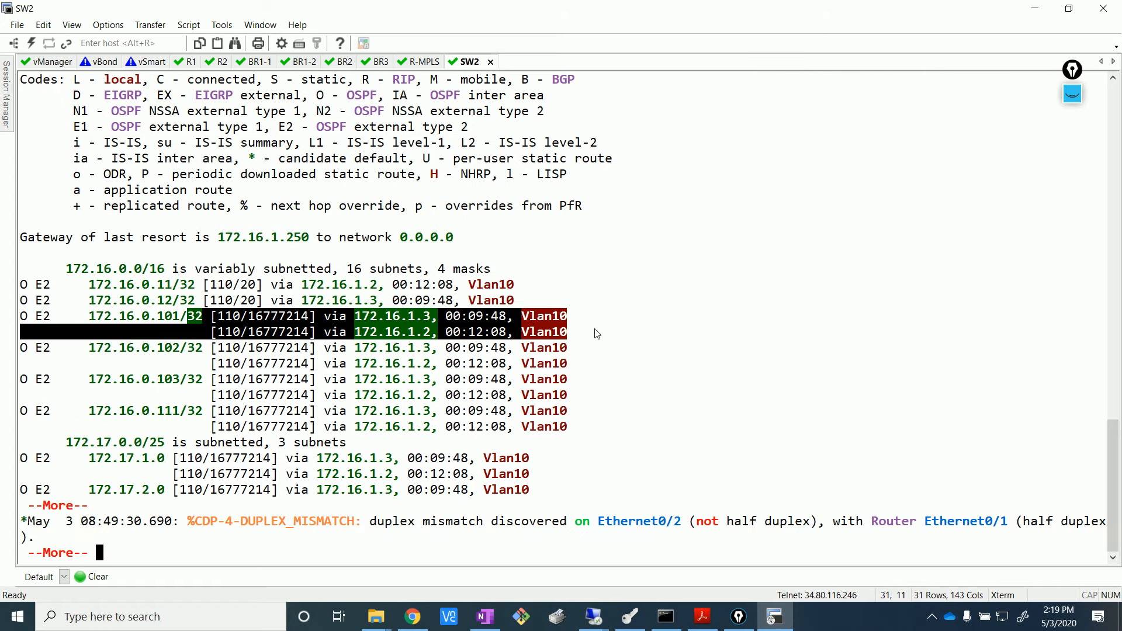
pyautogui.click(413, 617)
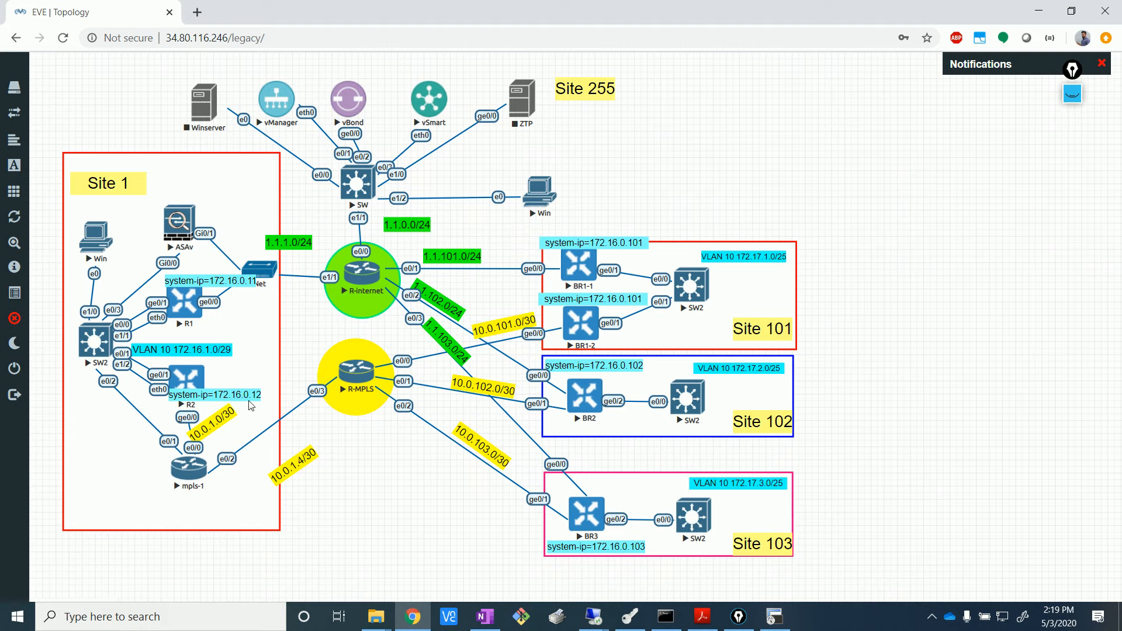
# - Ping 172.16.0.102 from the Site 1 PC, getting 3/3 replies, then stop it
pyautogui.click(672, 549)
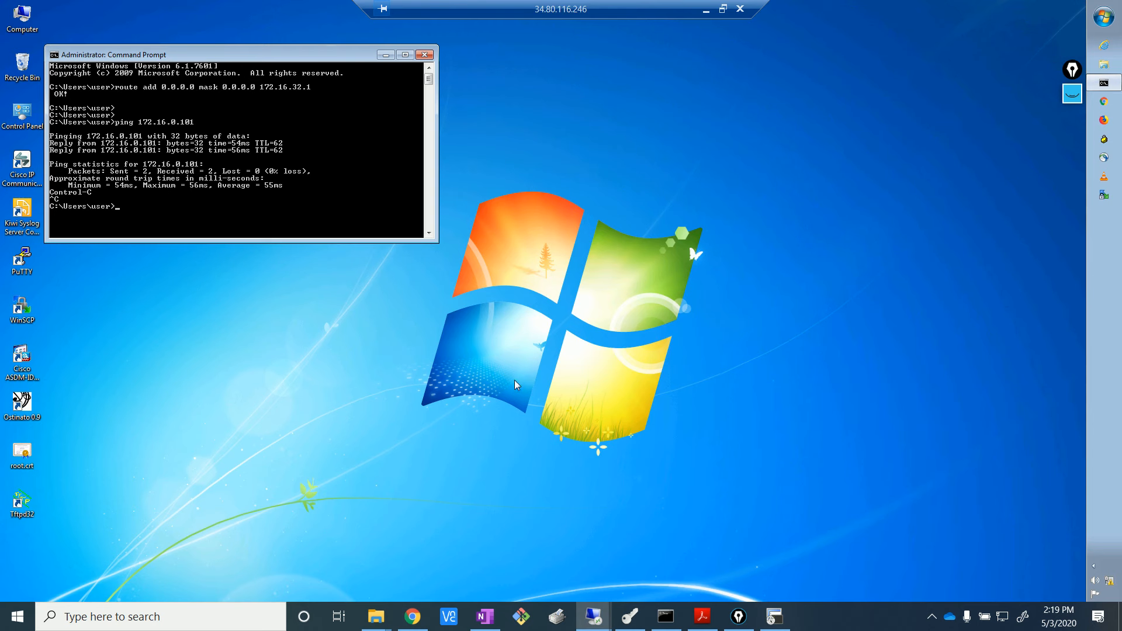
pyautogui.press('Up')
pyautogui.press('Return')
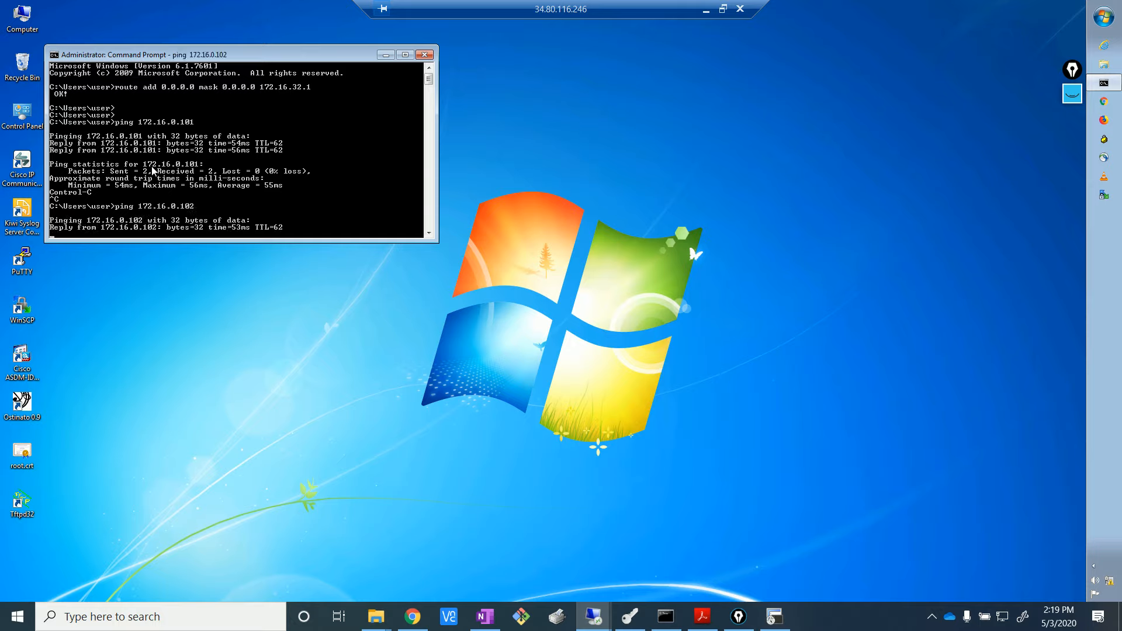
pyautogui.hotkey('ctrl', 'c')
# - Ping 172.16.0.103, getting 3/3 replies with 0% loss, then stop it
pyautogui.press('Up')
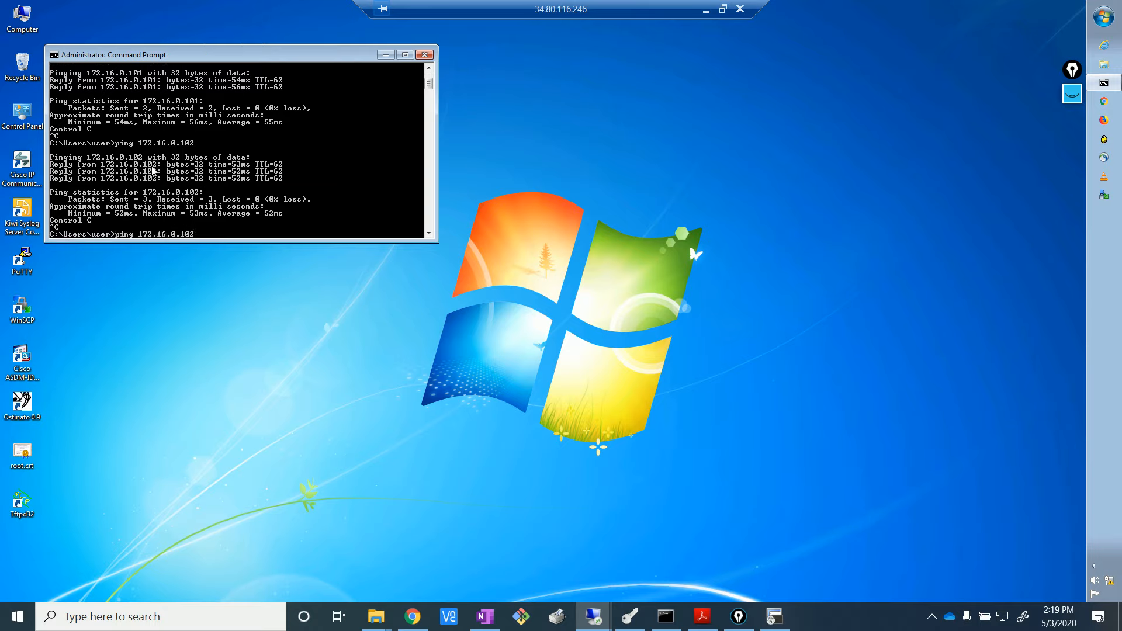
pyautogui.write('3')
pyautogui.press('Return')
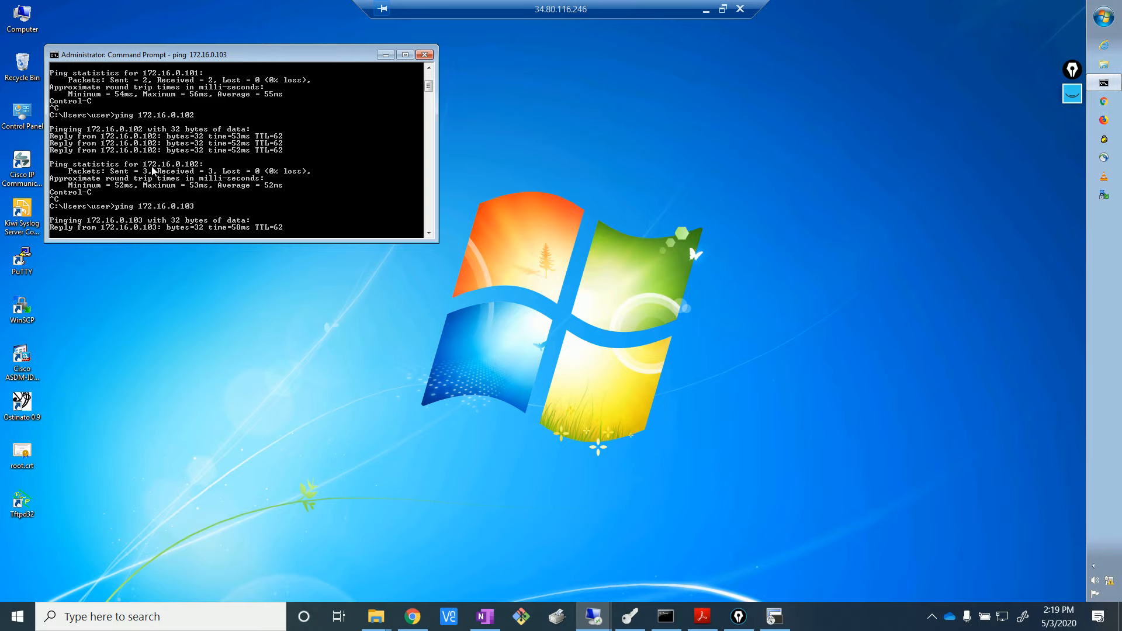
pyautogui.hotkey('ctrl', 'c')
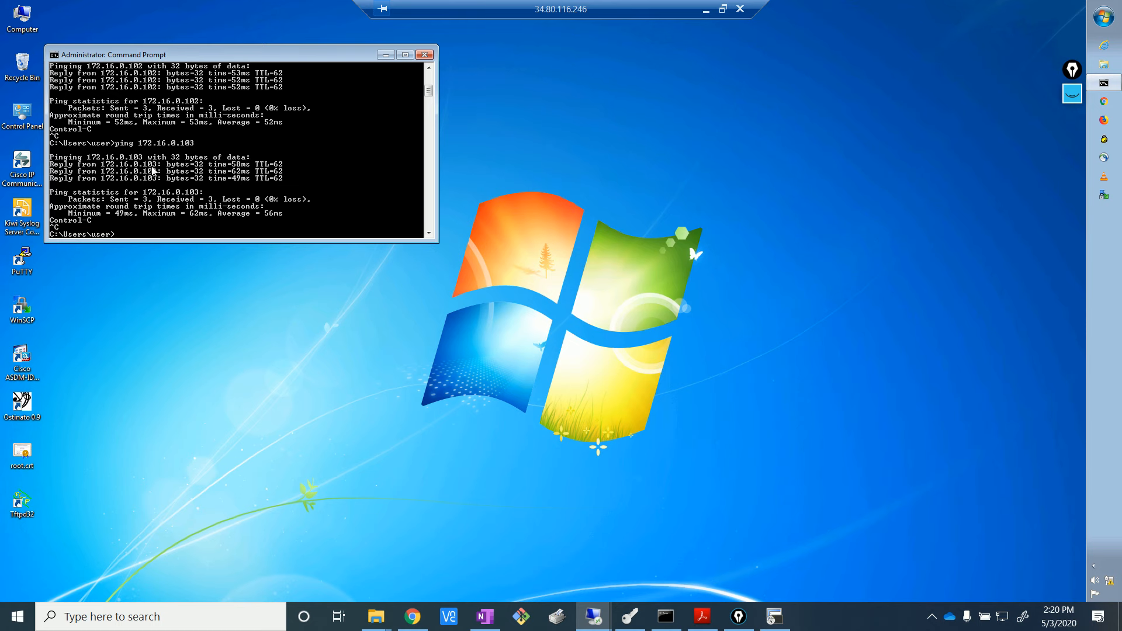
pyautogui.click(413, 615)
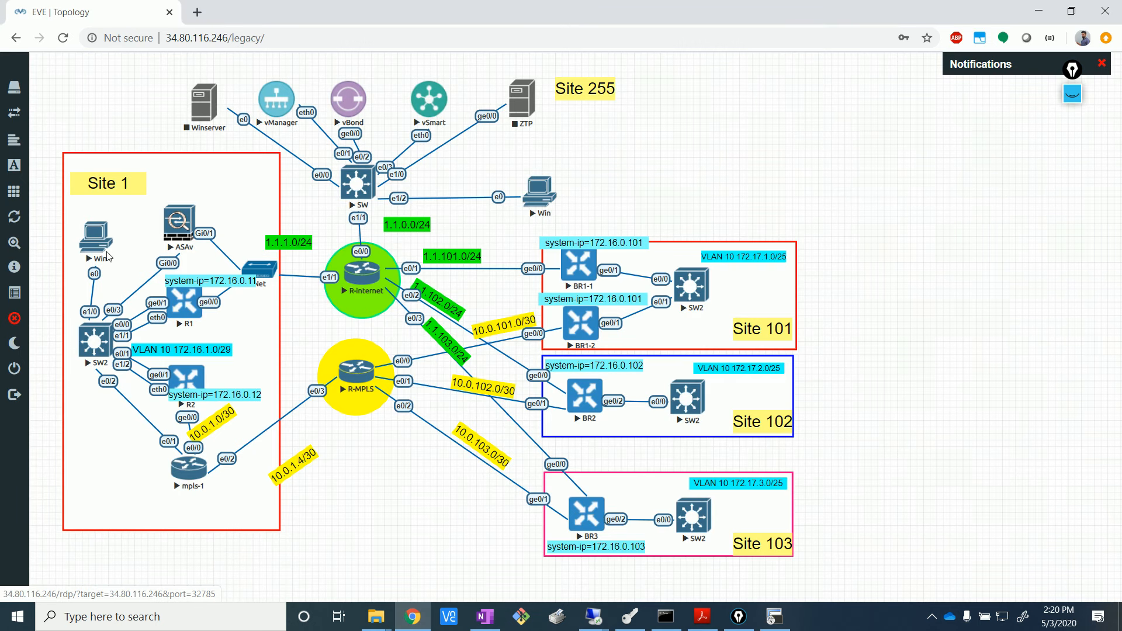